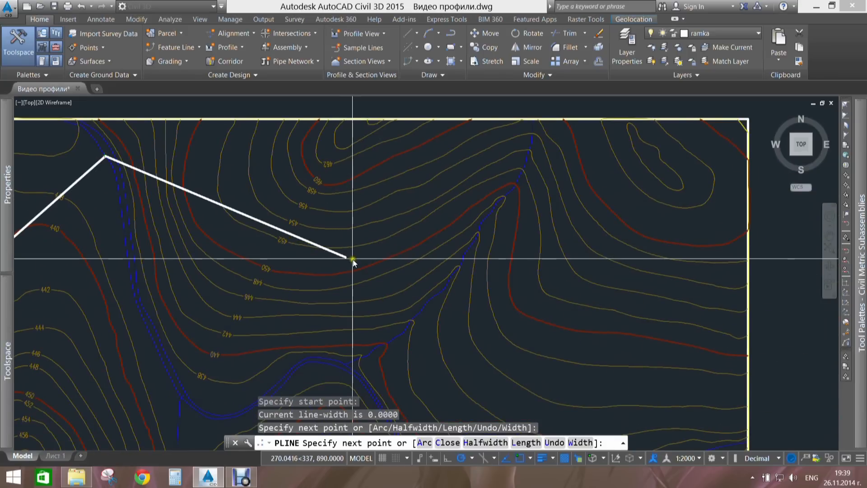
- Draw the rest of the polyline route across the northern contours, past the map's eastern border to the red-circled end point
click(308, 260)
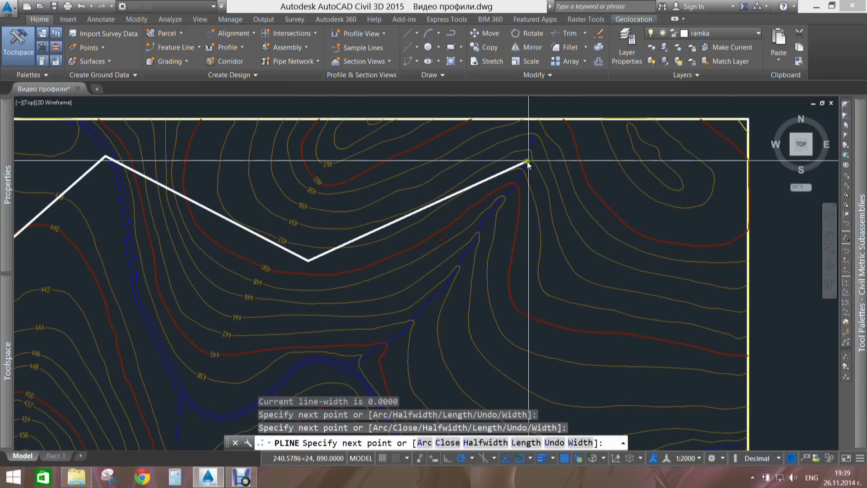
click(520, 149)
scroll(669, 345, down, 2)
middle_drag(669, 345, 541, 241)
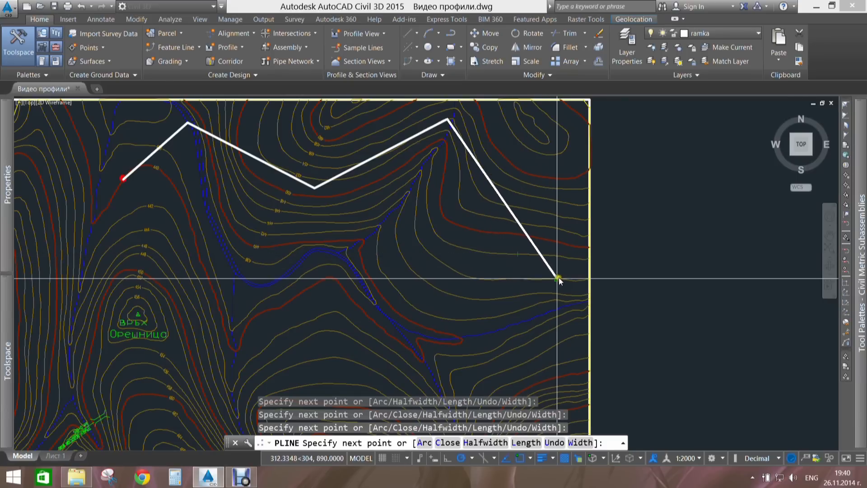
click(585, 309)
middle_drag(569, 355, 596, 199)
scroll(583, 344, up, 4)
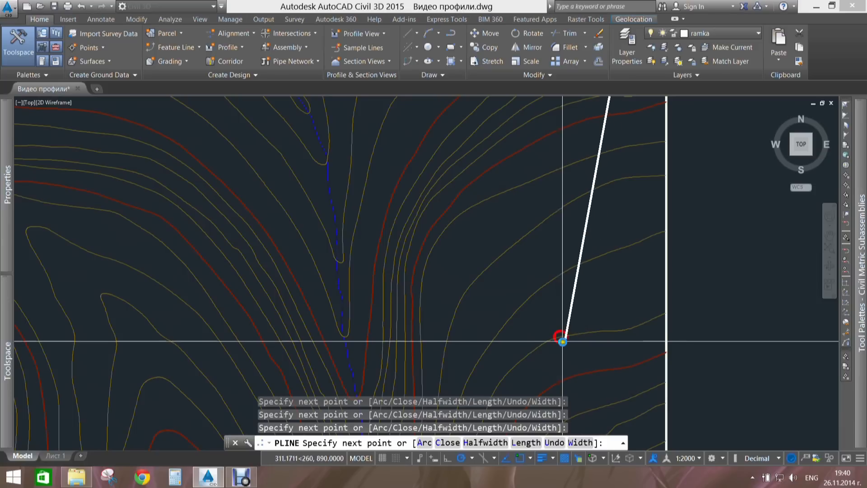
click(561, 337)
scroll(558, 294, down, 4)
key(Escape)
middle_drag(522, 287, 607, 381)
scroll(516, 306, down, 4)
- Start creating an alignment from objects using the drawn route polyline, accepting its direction
click(232, 33)
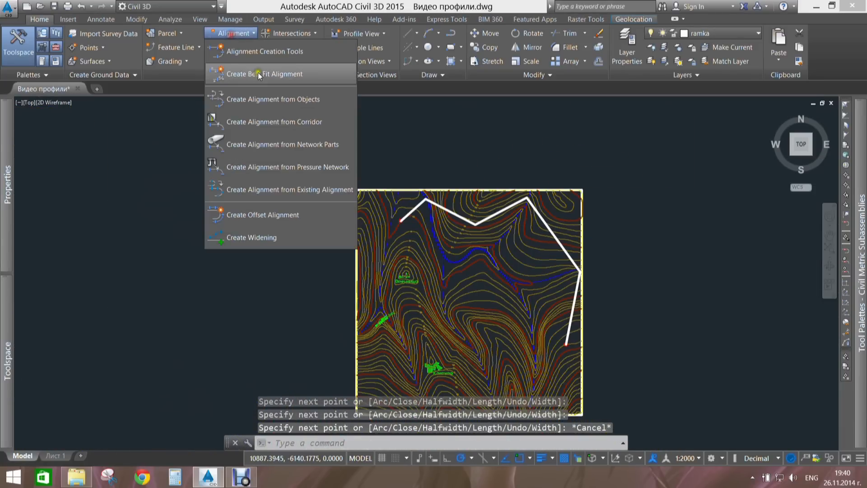
click(271, 99)
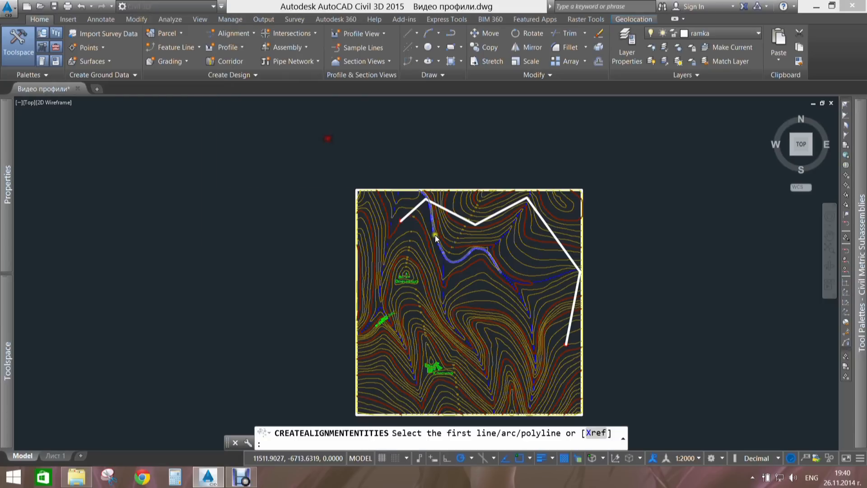
scroll(441, 222, up, 6)
click(464, 194)
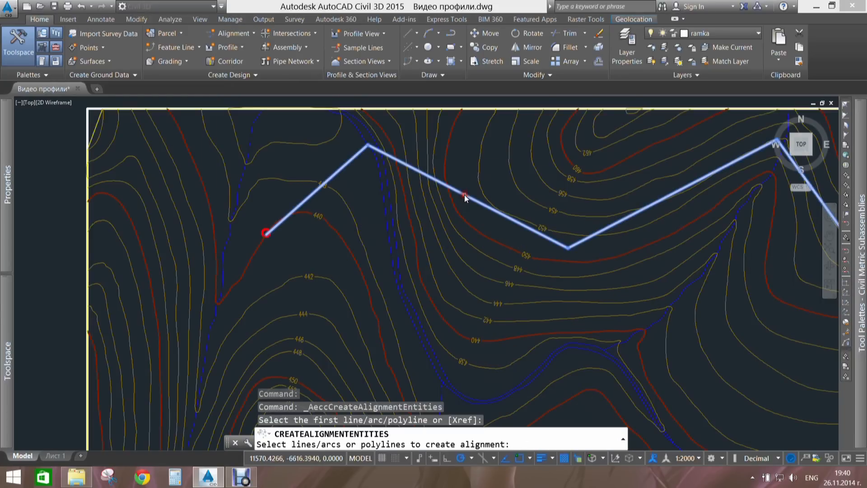
middle_drag(533, 201, 406, 199)
key(Return)
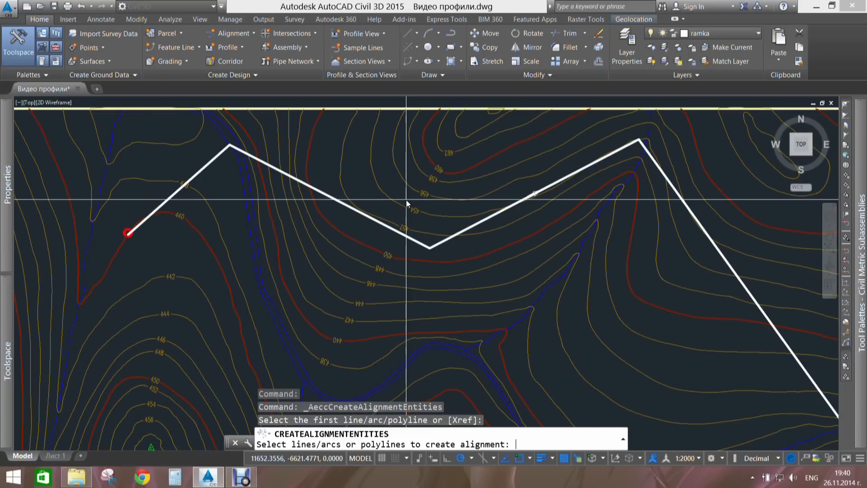
middle_drag(494, 232, 294, 207)
middle_drag(391, 272, 456, 119)
scroll(453, 139, down, 2)
mouse_move(438, 154)
middle_down()
mouse_move(452, 172)
mouse_move(453, 256)
middle_up()
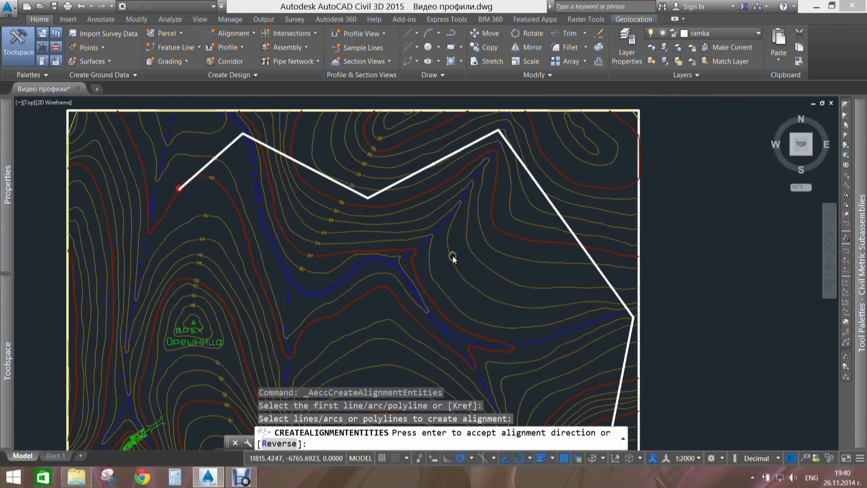
key(Return)
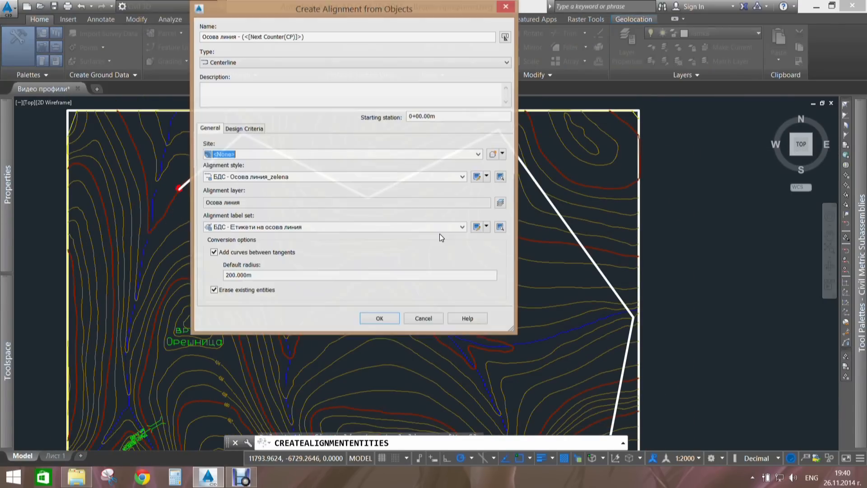
- Create the alignment as "Осова линия - 10.50" with a starting design speed of 50 and a default curve radius of 500 m
click(235, 130)
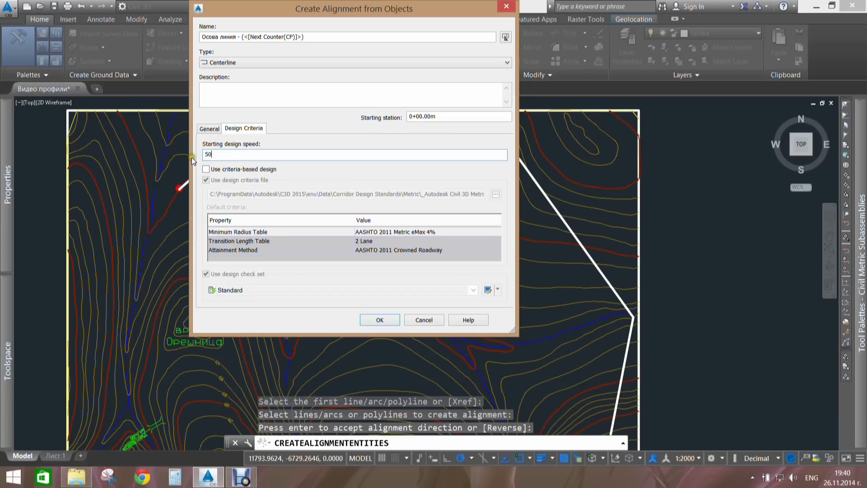
click(206, 129)
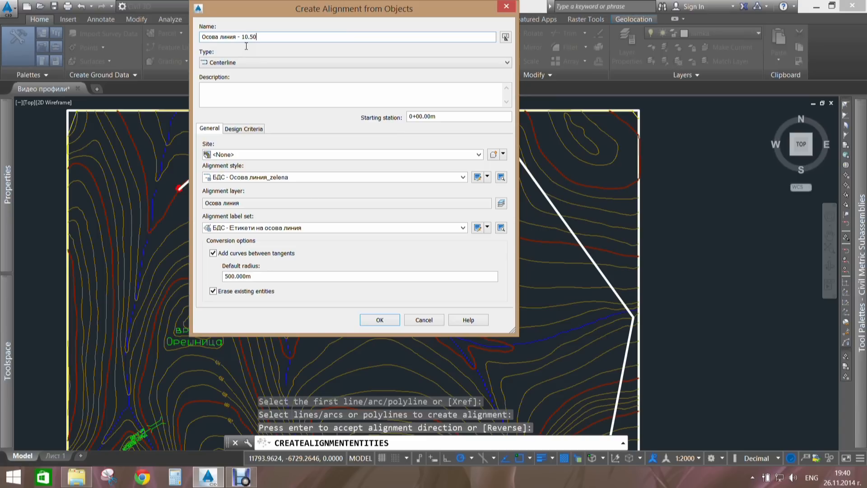
click(379, 319)
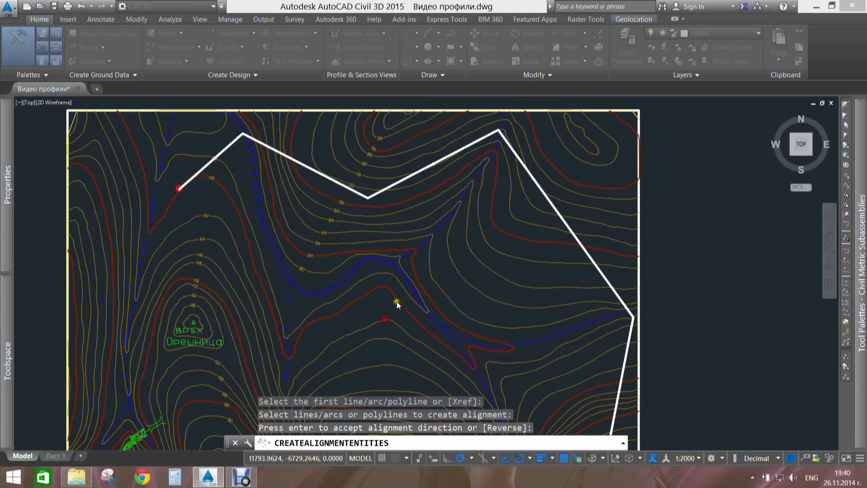
key(Escape)
- In the new alignment's entity table, set the first curve's radius to 100 m and the second curve's to 120 m
middle_drag(328, 211, 376, 211)
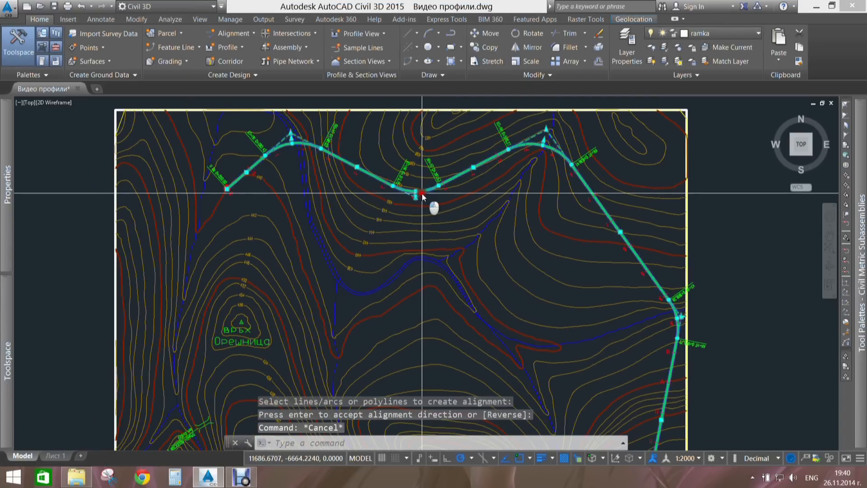
click(422, 192)
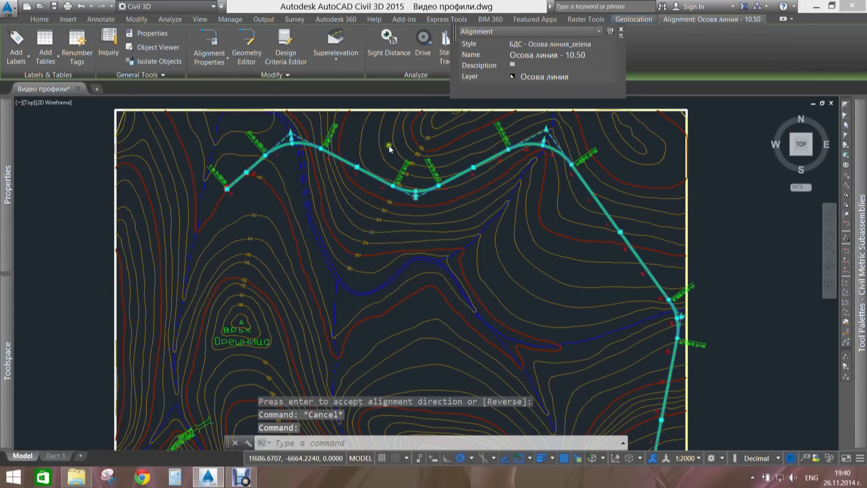
click(249, 48)
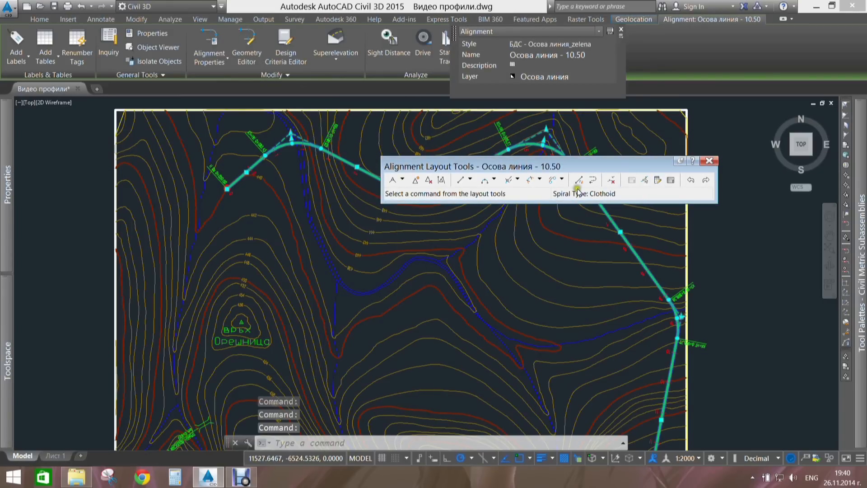
click(671, 180)
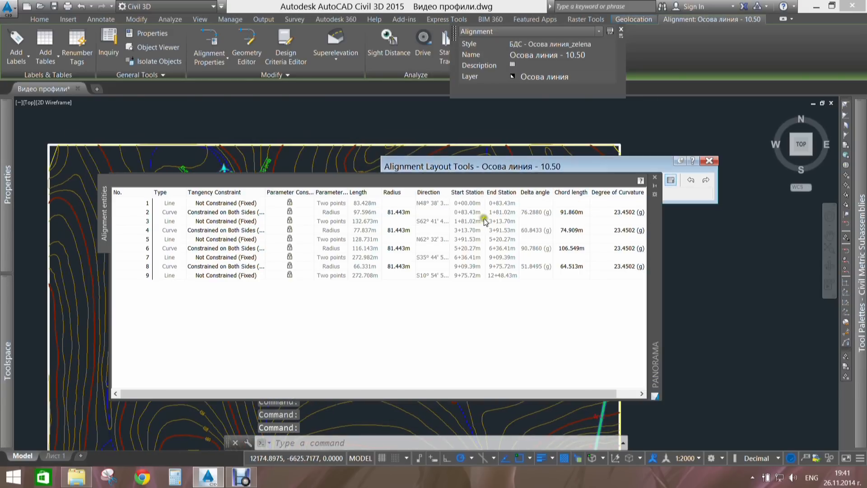
click(400, 212)
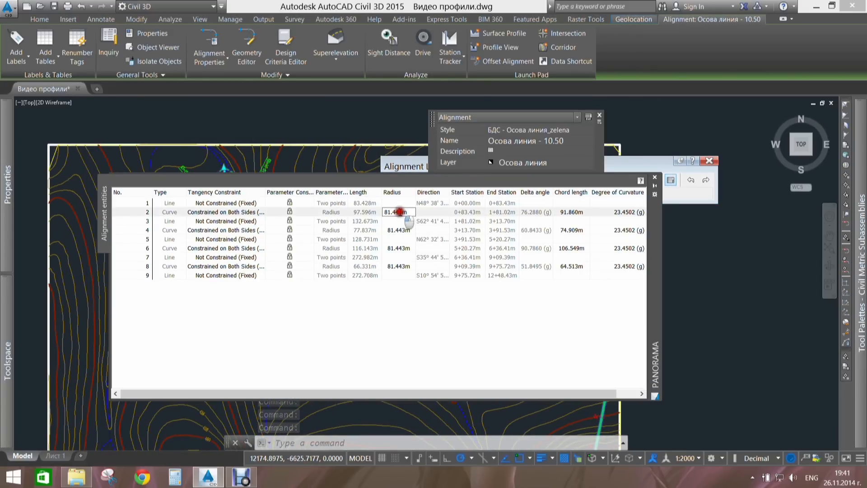
key(Return)
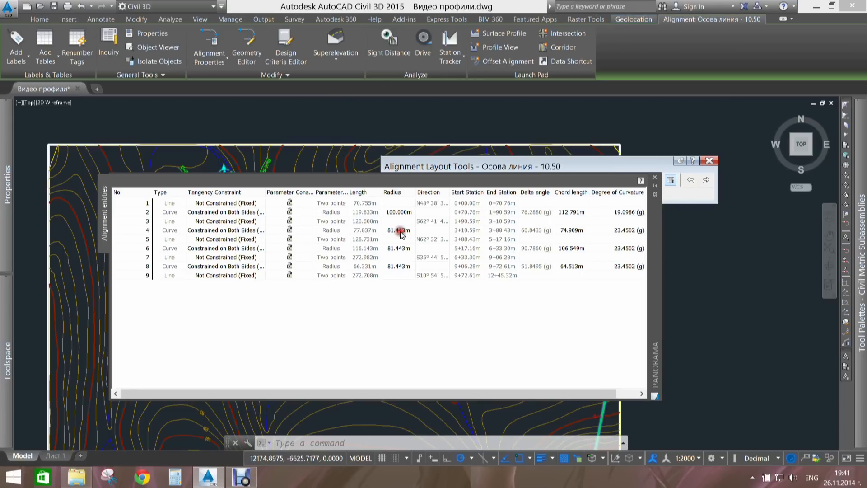
click(396, 231)
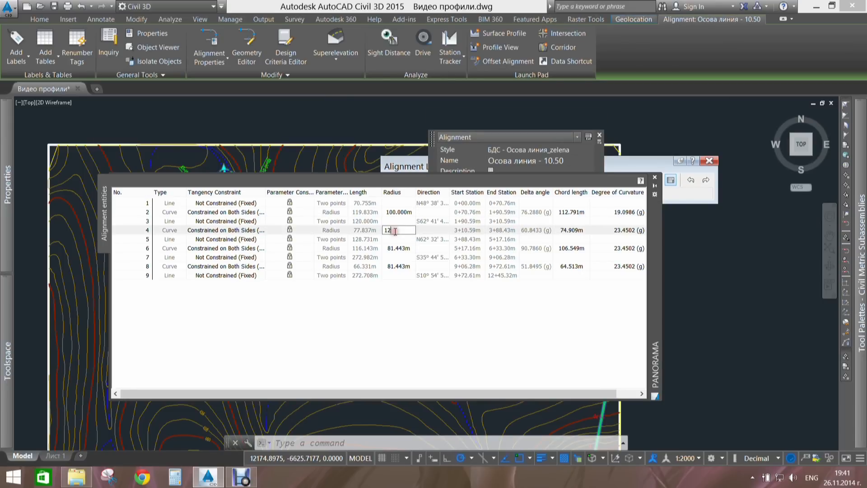
click(399, 250)
- Set the third curve's radius to 150 m, enlarge the fourth curve's radius, and close the alignment geometry editor
click(398, 251)
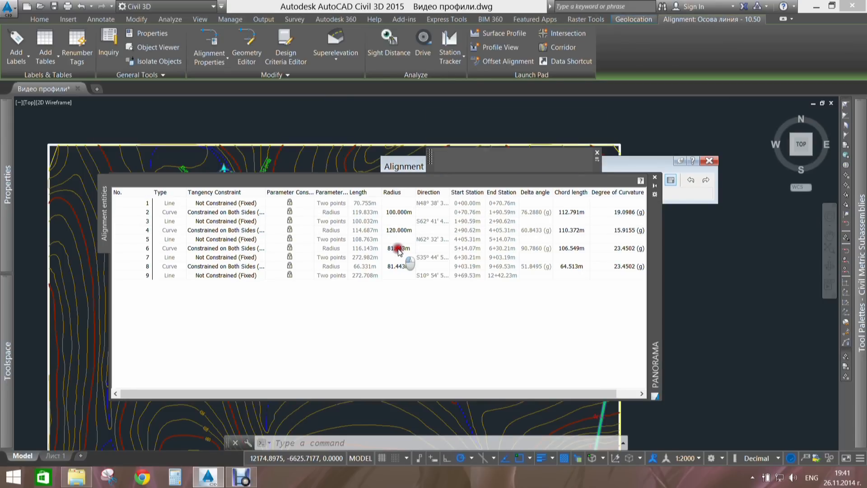
click(398, 250)
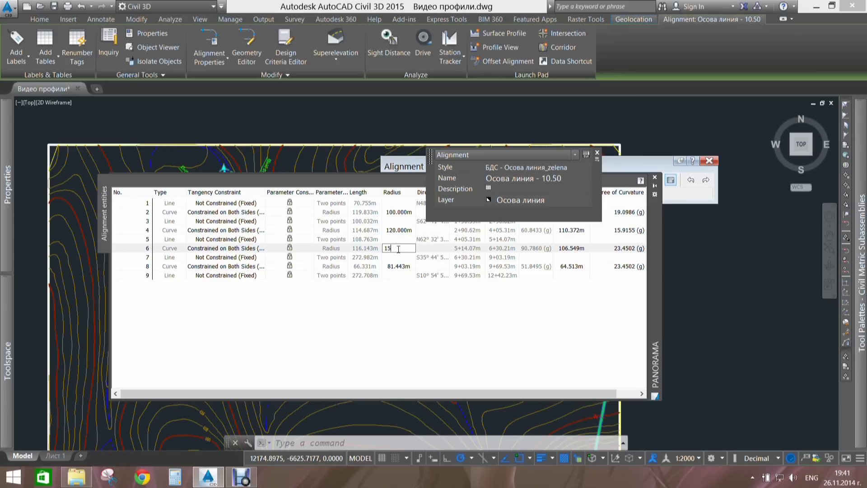
text(150)
click(401, 270)
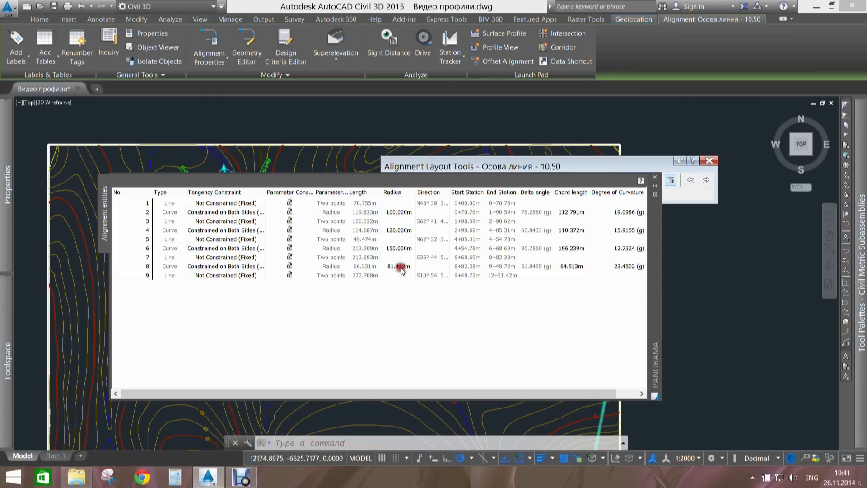
click(398, 268)
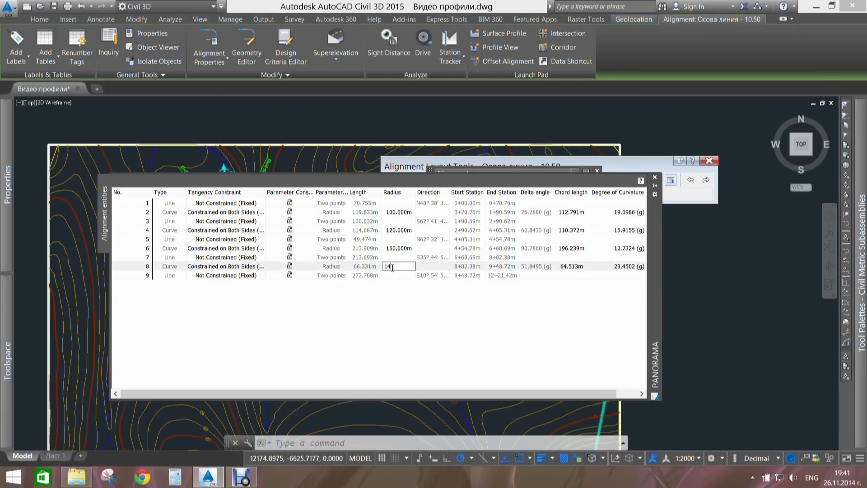
click(394, 283)
click(652, 178)
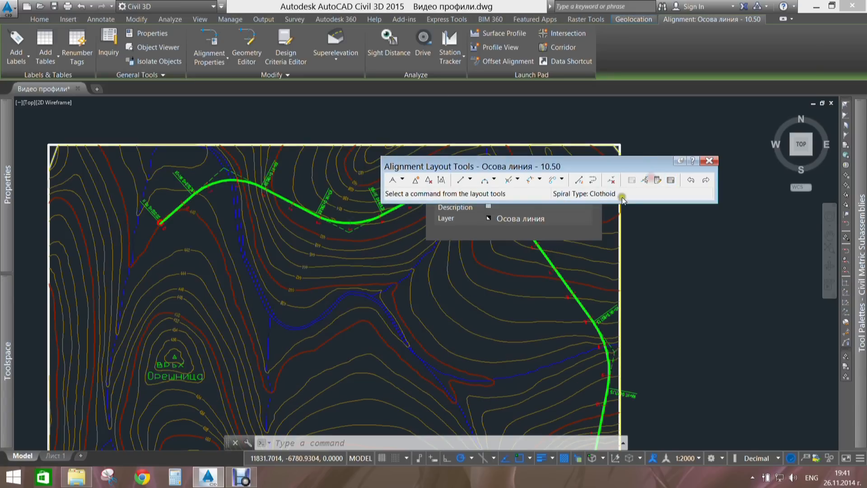
middle_drag(523, 294, 457, 283)
click(709, 161)
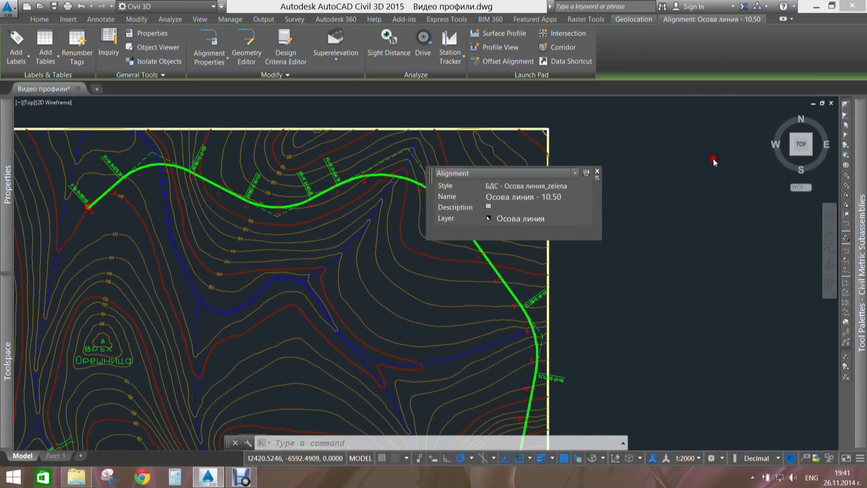
key(Escape)
key(Escape)
key(Escape)
- Create a surface profile by sampling the terrain surface along the alignment "Осова линия - 10.50"
mouse_move(449, 199)
middle_down()
mouse_move(500, 166)
mouse_move(553, 178)
mouse_move(451, 212)
mouse_move(326, 205)
middle_up()
scroll(537, 179, down, 2)
scroll(325, 174, up, 2)
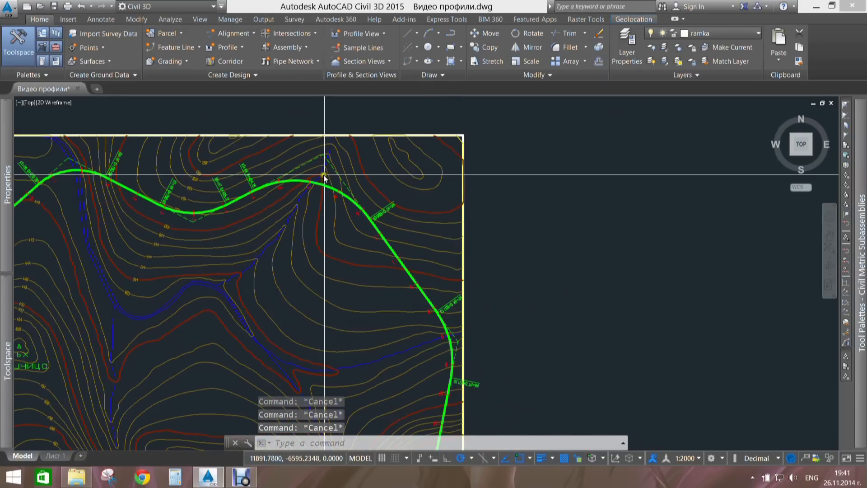
click(235, 48)
click(237, 63)
click(257, 77)
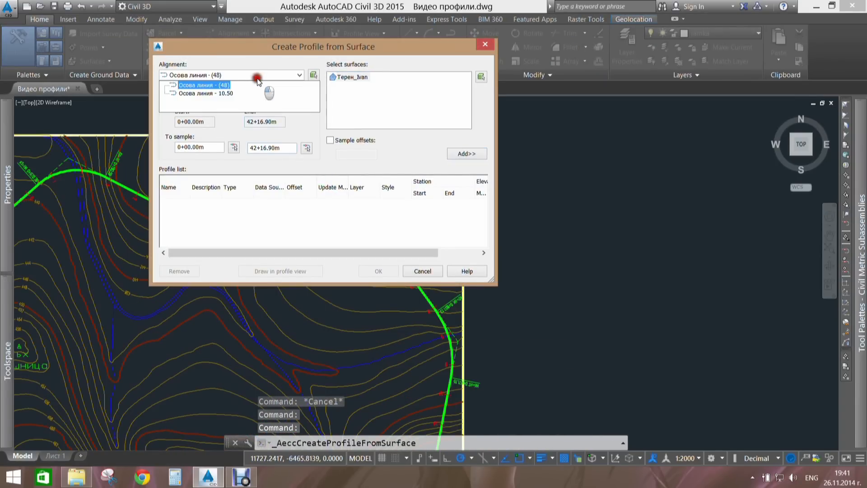
click(223, 93)
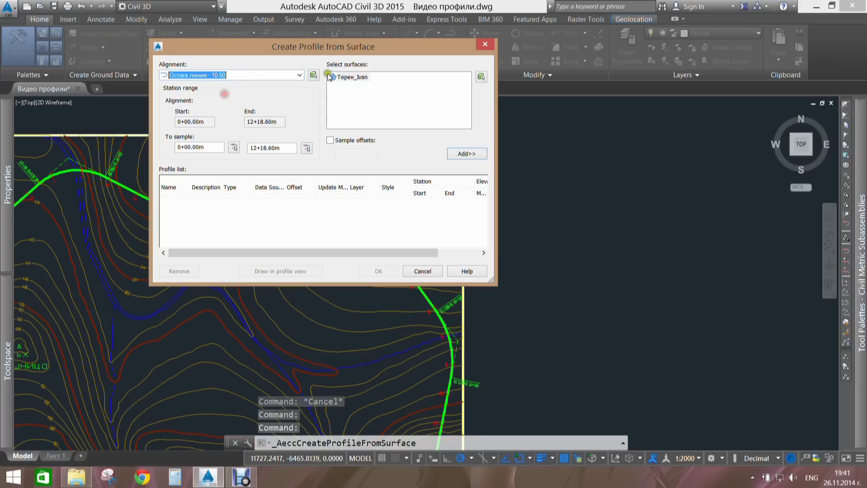
click(468, 152)
click(362, 200)
click(351, 78)
click(456, 154)
click(268, 205)
- Start a profile view for the sampled profile with a user-specified height range from 430 m to 470 m
click(287, 271)
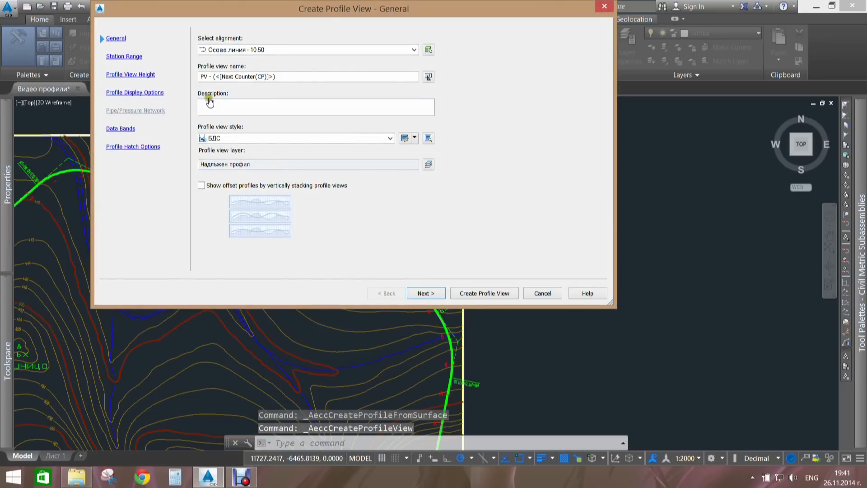
click(110, 56)
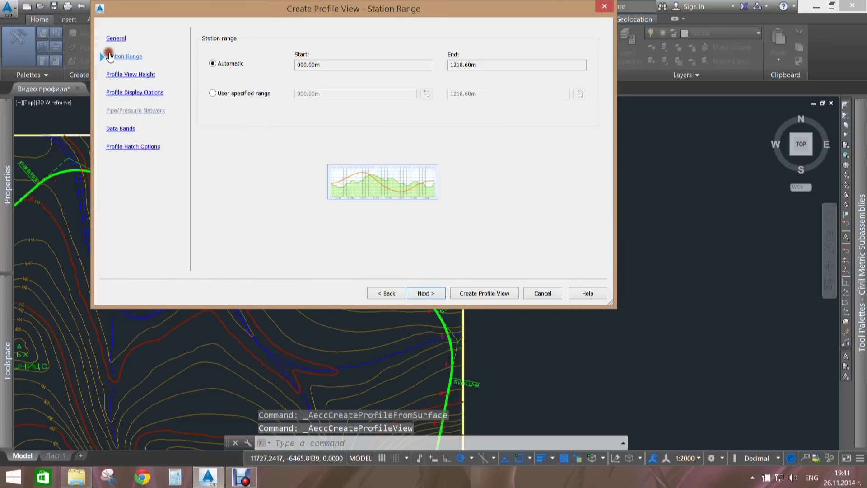
click(134, 78)
click(209, 80)
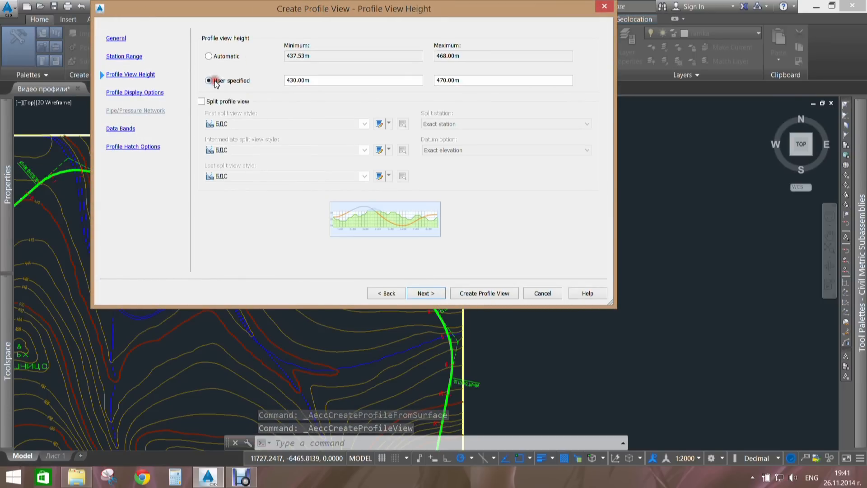
- Assign the ANGEL_BANDS band set to the profile view and review its display and hatch options
click(154, 93)
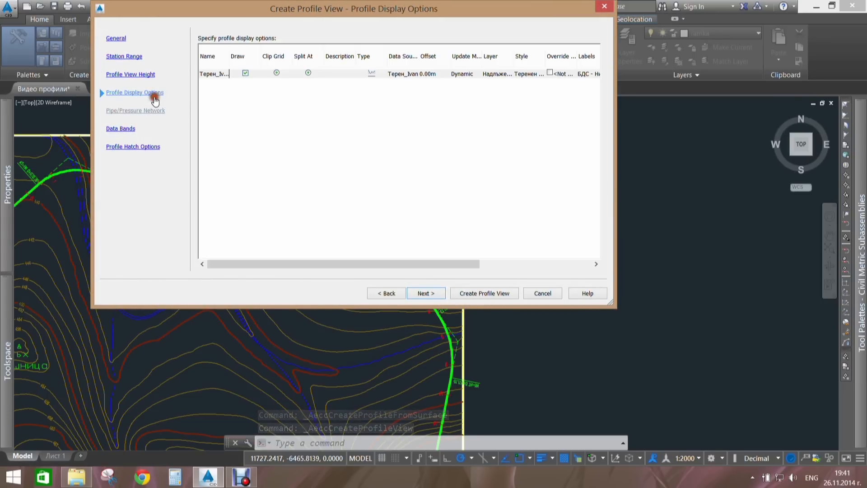
click(129, 131)
click(293, 48)
click(238, 60)
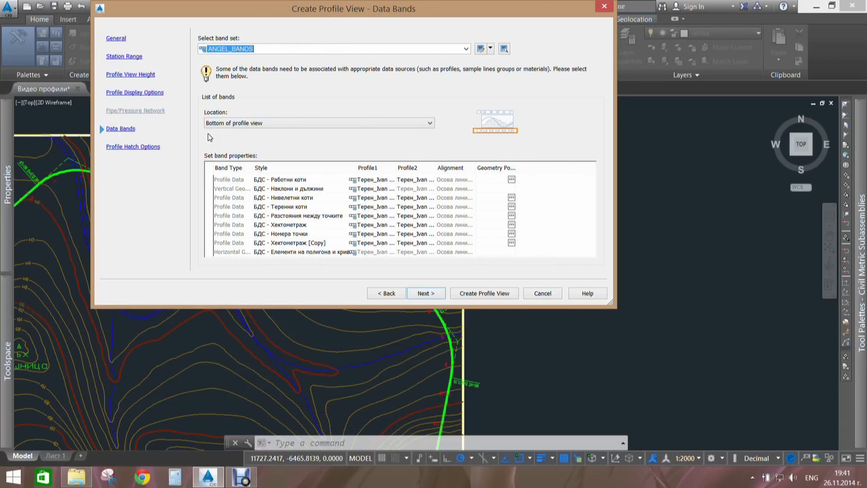
click(130, 148)
- Create the profile view and place its origin in the empty area east of the contour map
click(481, 292)
scroll(519, 303, down, 3)
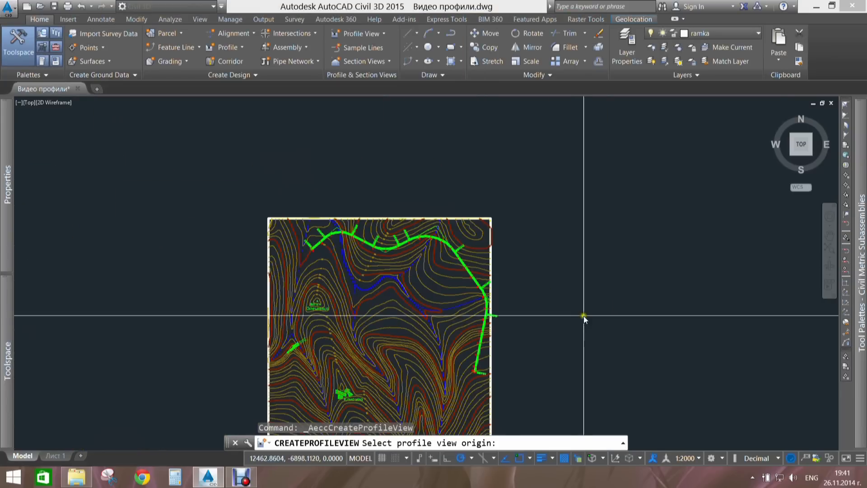
click(659, 271)
mouse_move(652, 287)
middle_down()
mouse_move(477, 252)
mouse_move(373, 273)
mouse_move(421, 248)
middle_up()
key(Escape)
scroll(428, 264, up, 4)
scroll(375, 272, down, 4)
middle_drag(367, 269, 457, 252)
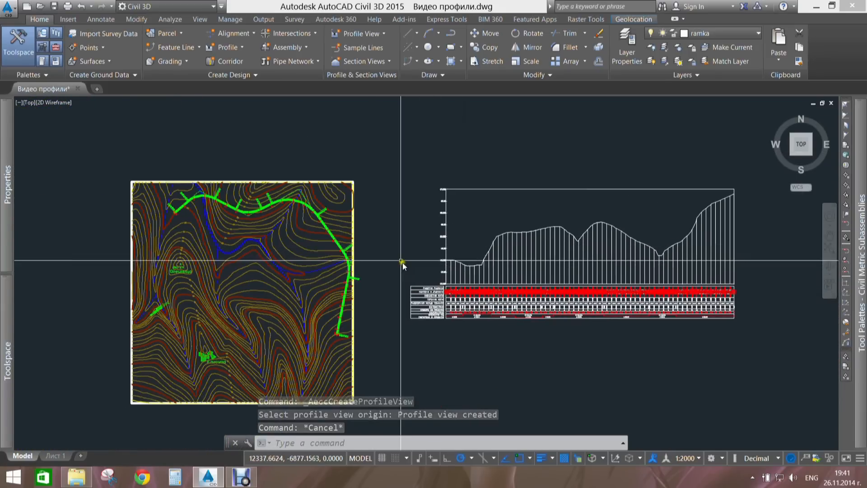
scroll(332, 253, up, 6)
scroll(393, 284, down, 2)
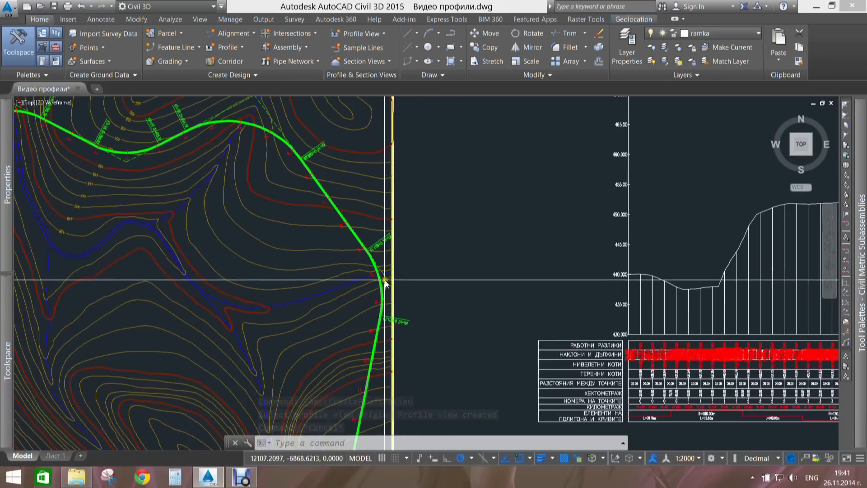
scroll(441, 269, down, 4)
scroll(427, 267, up, 8)
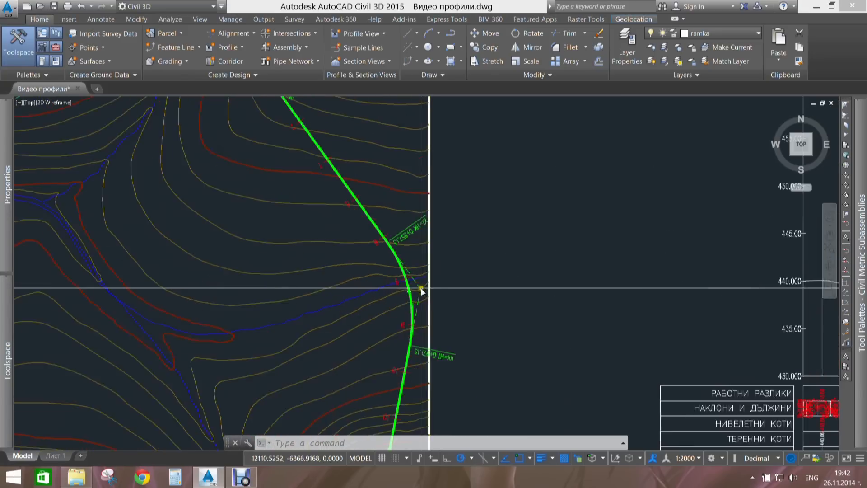
scroll(429, 293, down, 5)
middle_drag(438, 288, 378, 277)
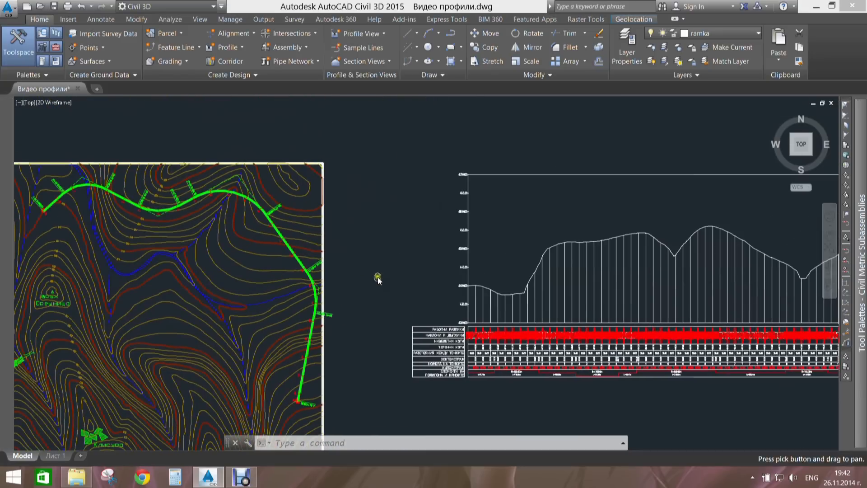
click(494, 175)
mouse_move(359, 167)
middle_down()
mouse_move(448, 195)
mouse_move(367, 208)
middle_up()
key(Escape)
key(Escape)
- Create a layout profile named "Нивелета" in the profile view, using the Проектен Профил style and the БДС - Нивелета label set
click(399, 171)
click(230, 103)
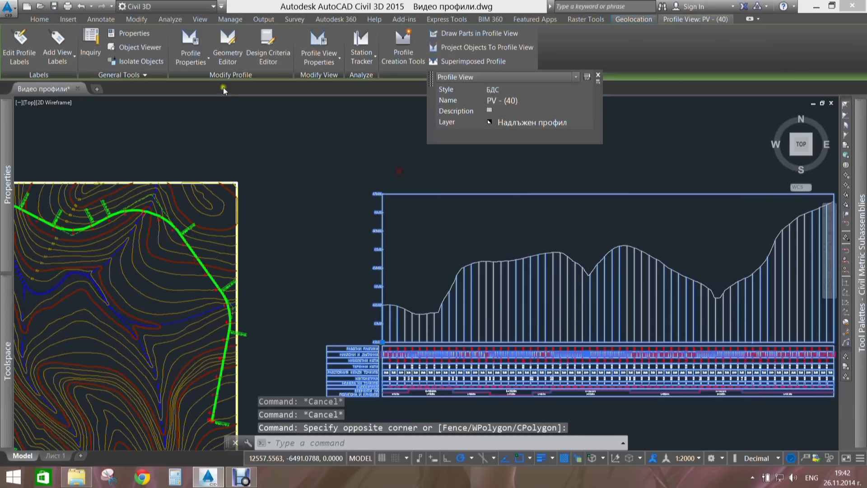
click(40, 19)
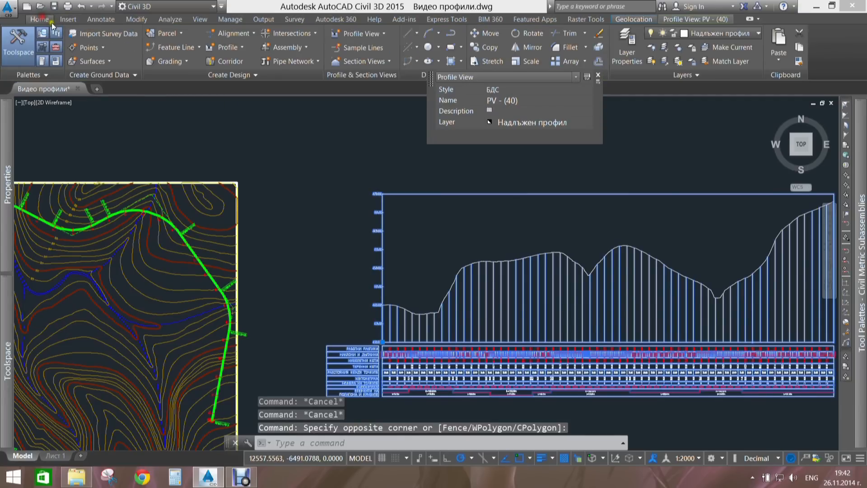
click(247, 34)
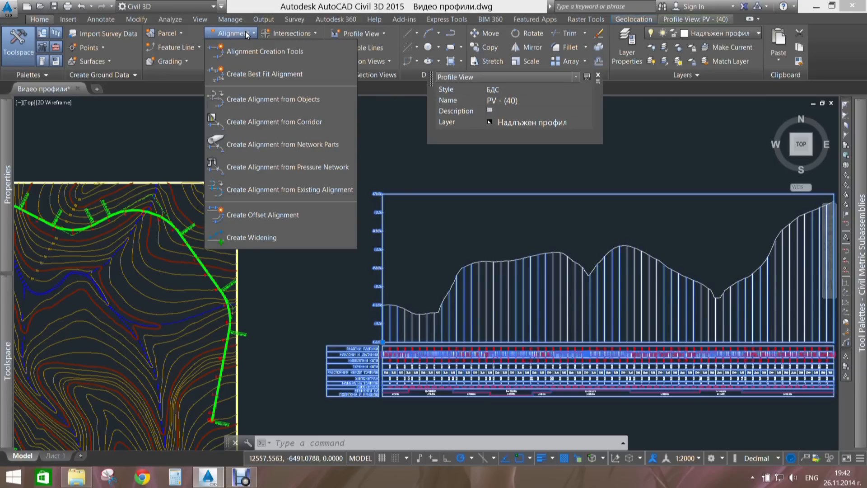
click(174, 46)
click(216, 46)
click(242, 95)
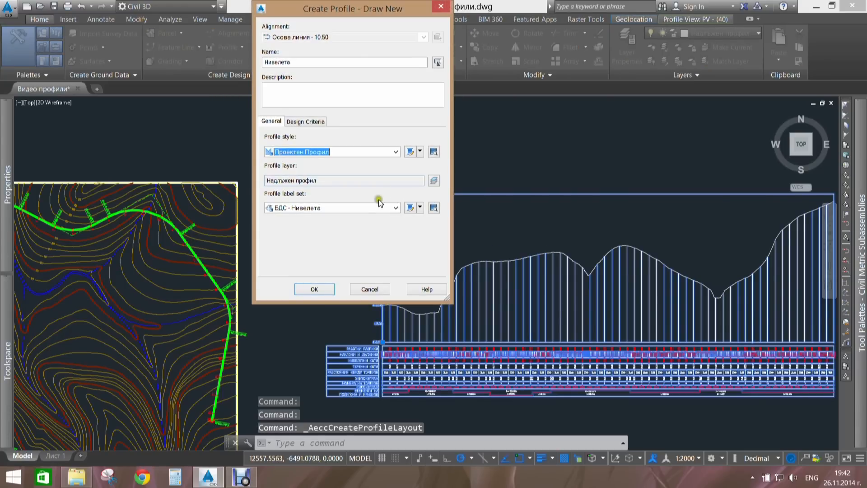
click(306, 121)
click(271, 121)
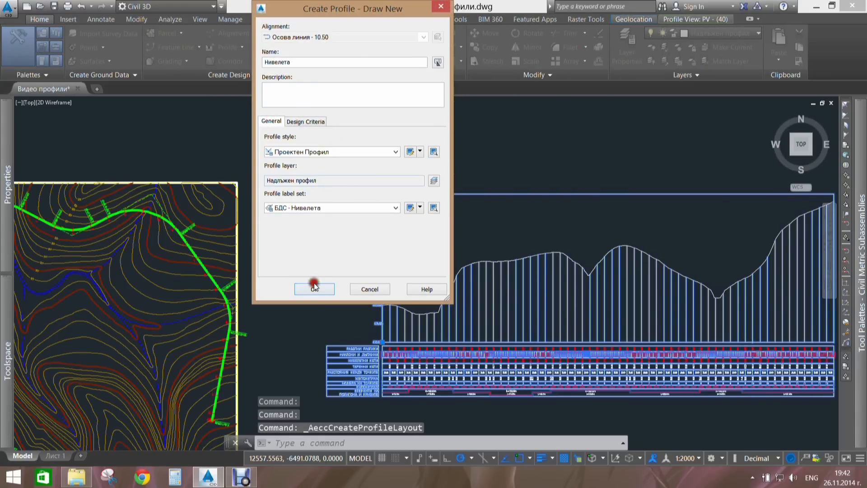
click(314, 287)
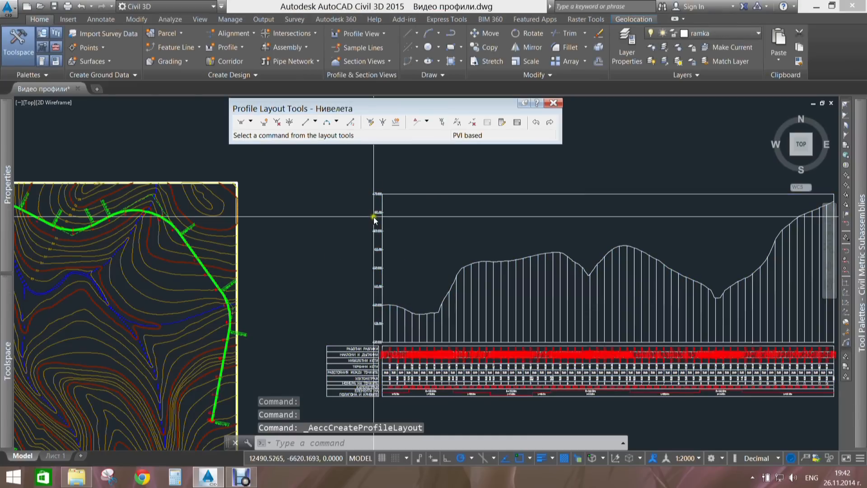
- Draw design tangents without curves from the terrain line's start at 440 m through a low vertex to one above the first plateau
middle_drag(346, 201, 306, 198)
click(240, 122)
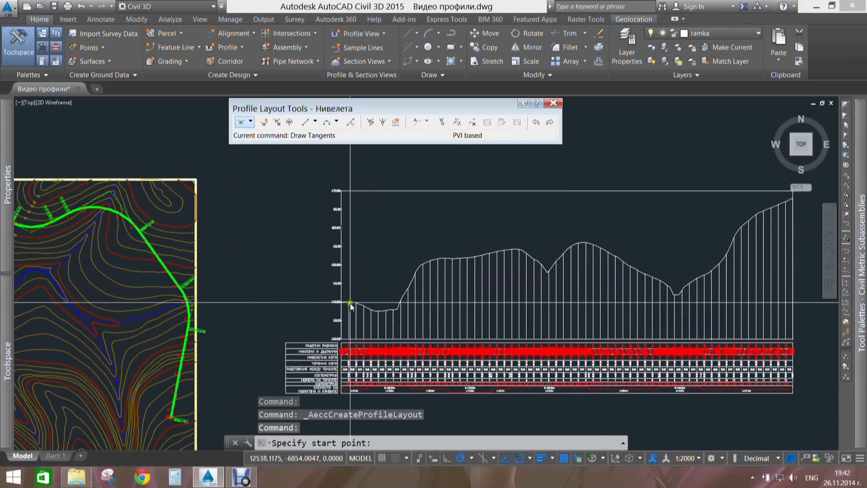
scroll(335, 302, up, 2)
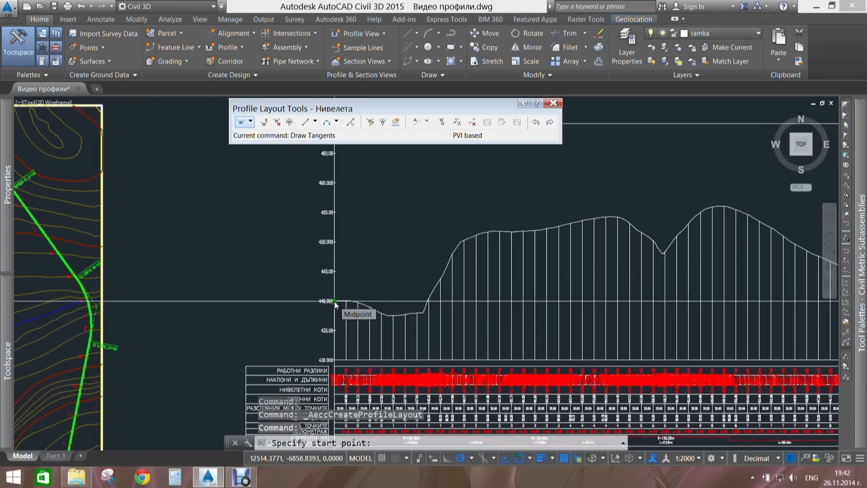
click(335, 302)
middle_drag(421, 226, 337, 239)
scroll(338, 239, down, 2)
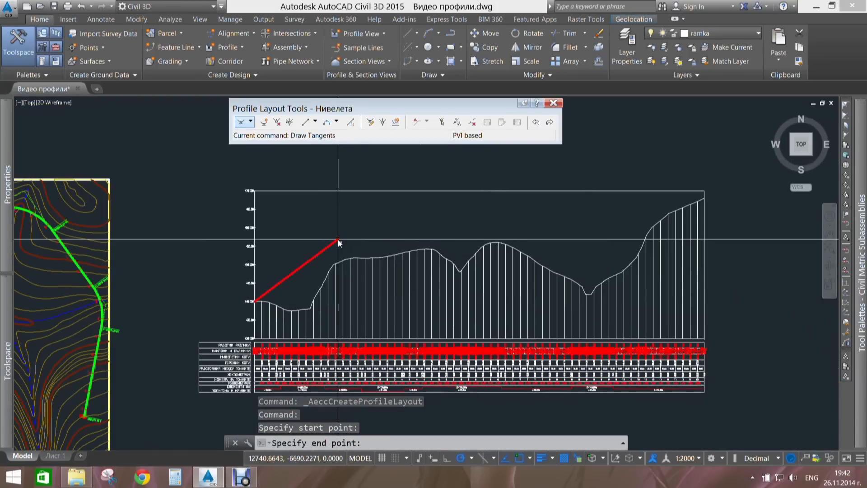
scroll(432, 244, up, 2)
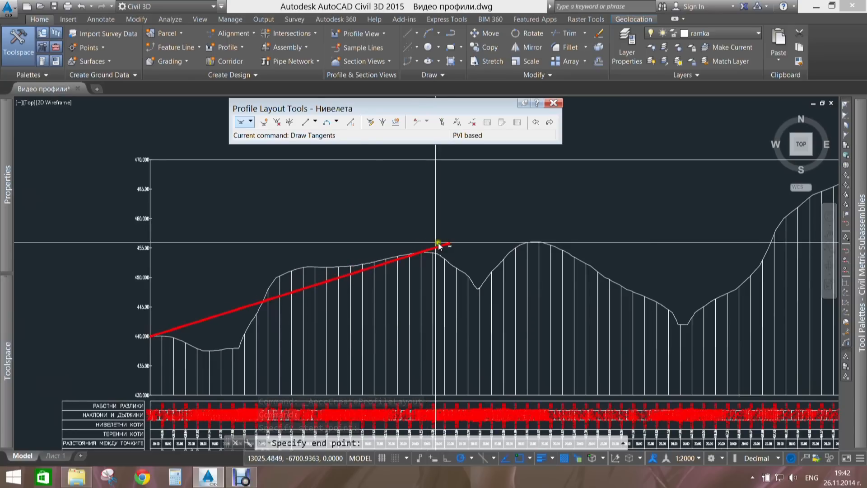
scroll(265, 282, up, 2)
middle_drag(240, 287, 345, 274)
click(293, 327)
click(511, 223)
- Continue the tangents through vertices at the first dip, just below the second crest, and above the deep valley
middle_drag(511, 223, 356, 234)
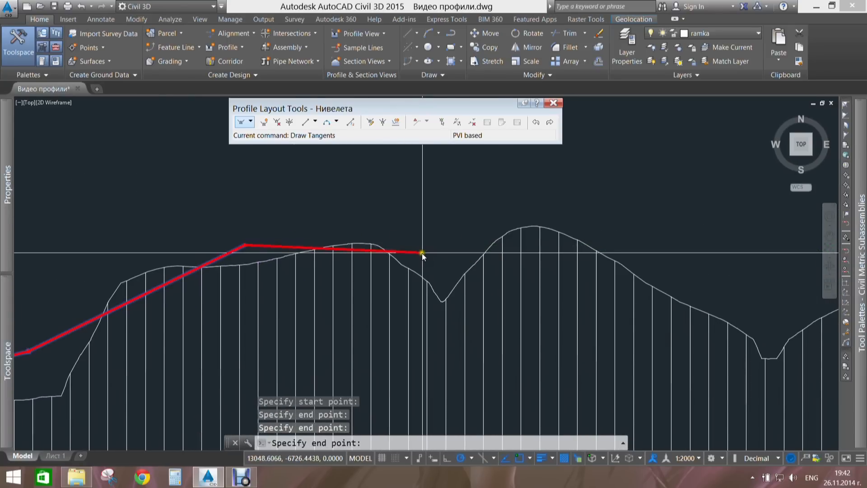
scroll(425, 253, up, 2)
click(435, 271)
click(606, 224)
middle_drag(606, 223, 323, 203)
scroll(324, 203, down, 2)
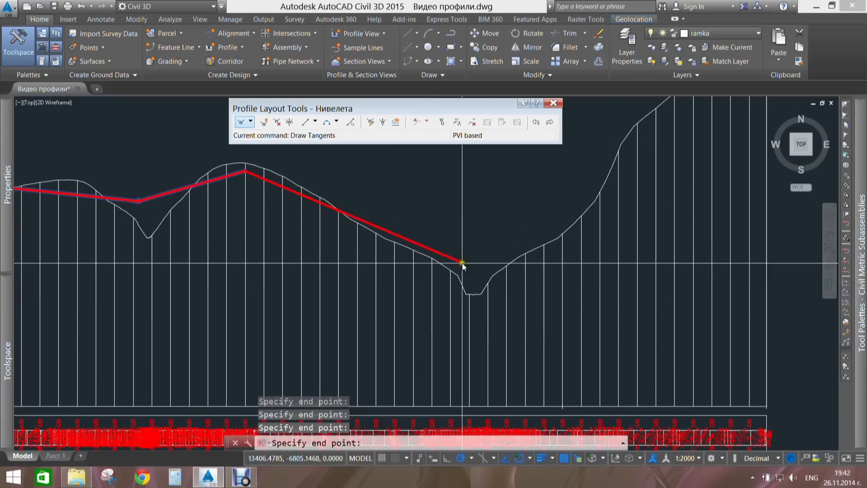
click(465, 263)
- Draw the last tangent up to the terrain line's far end and finish the tangent layout
middle_drag(478, 246, 371, 356)
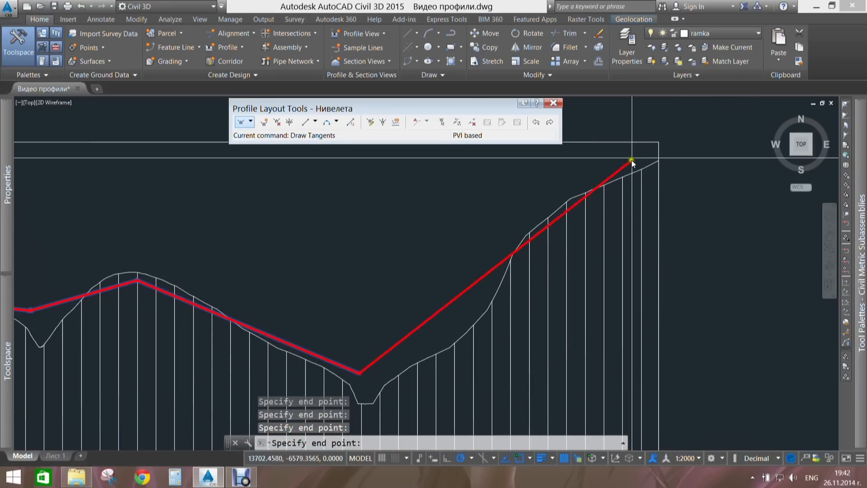
click(660, 159)
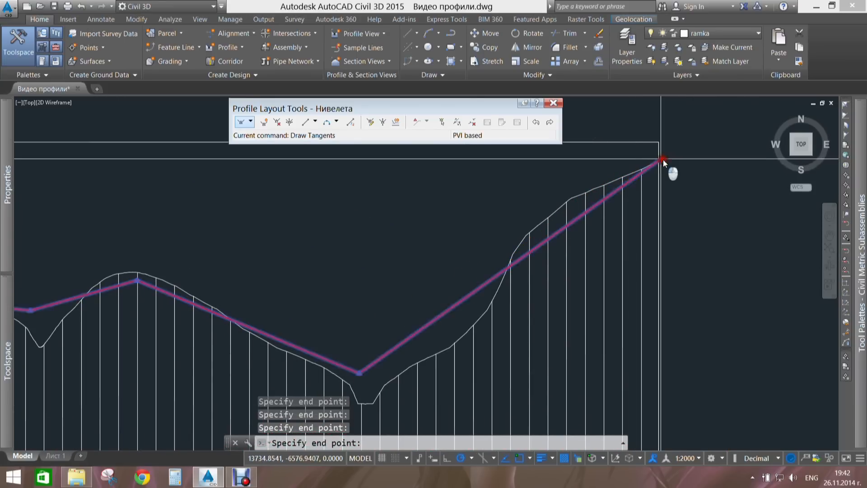
right_click(691, 181)
scroll(660, 199, down, 5)
scroll(608, 192, down, 2)
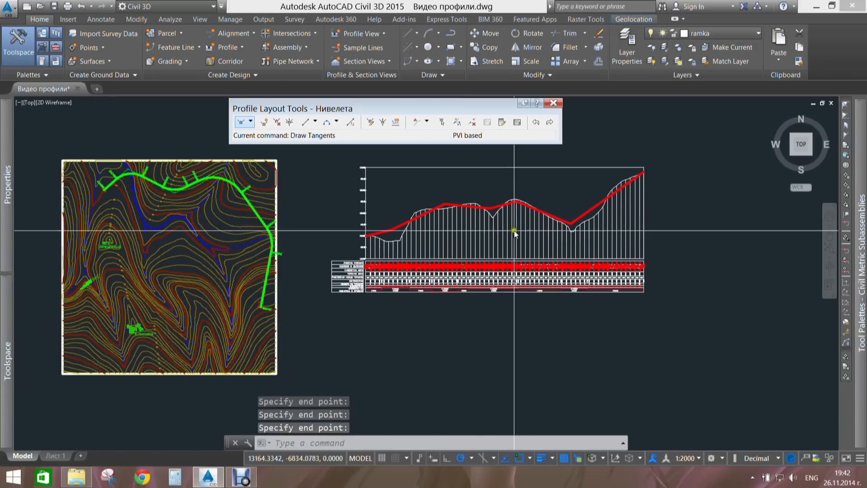
key(Return)
key(Escape)
scroll(525, 192, up, 2)
middle_drag(642, 186, 567, 217)
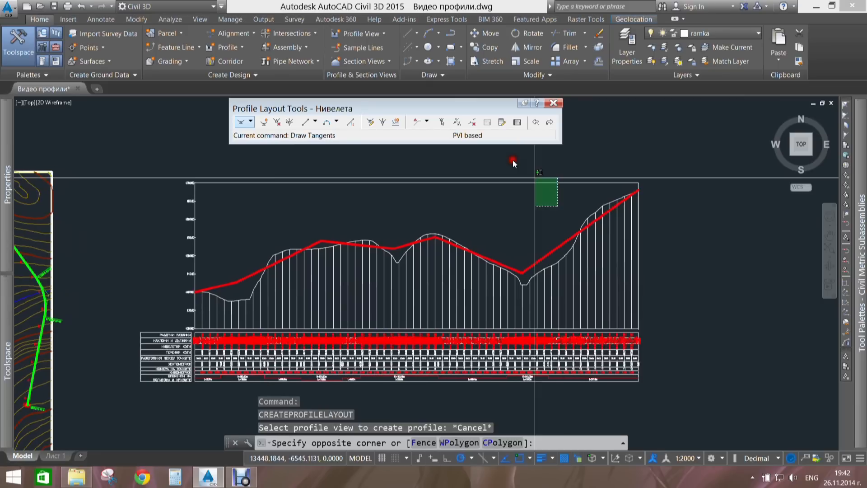
click(559, 202)
click(509, 168)
right_click(568, 243)
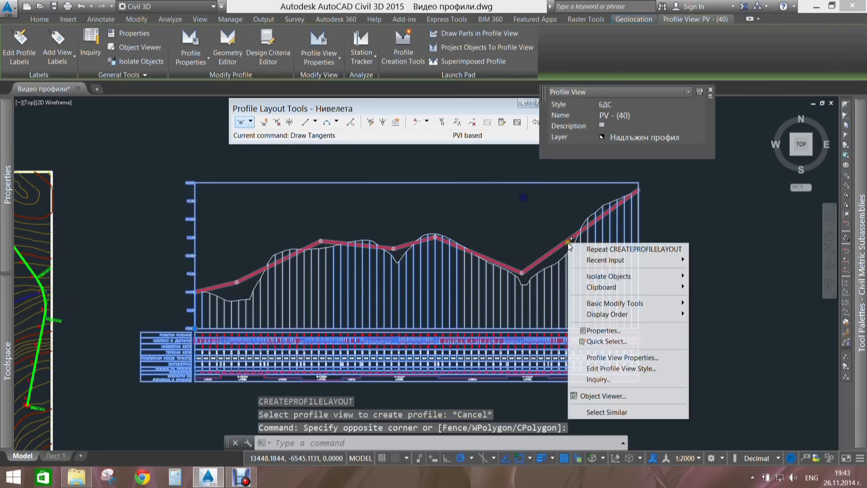
click(600, 358)
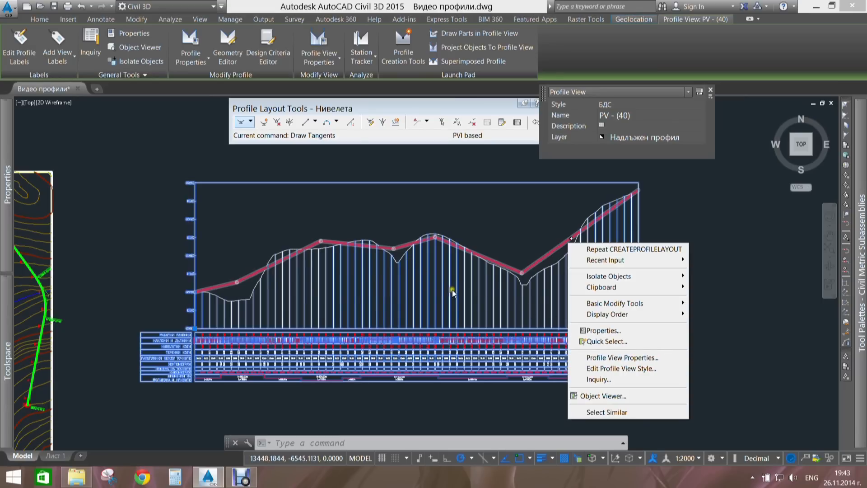
key(Escape)
key(Escape)
- Delete the red design profile "Нивелета" from the profile view
click(544, 256)
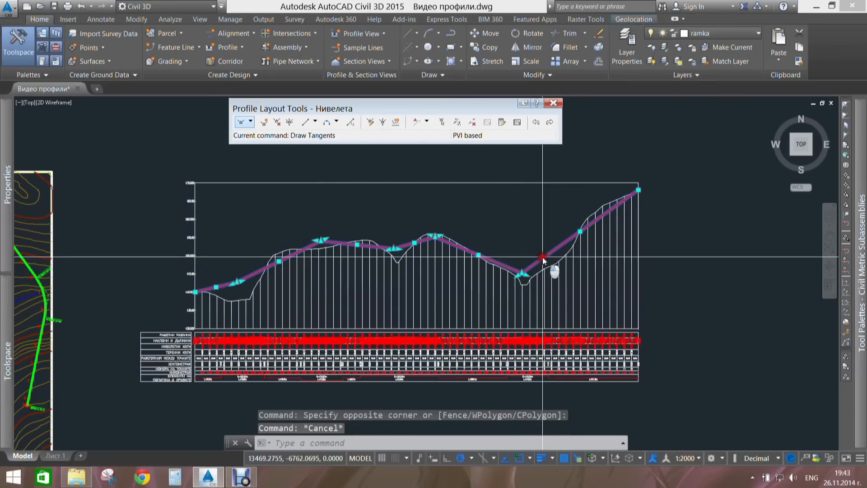
middle_drag(346, 215, 350, 213)
key(Delete)
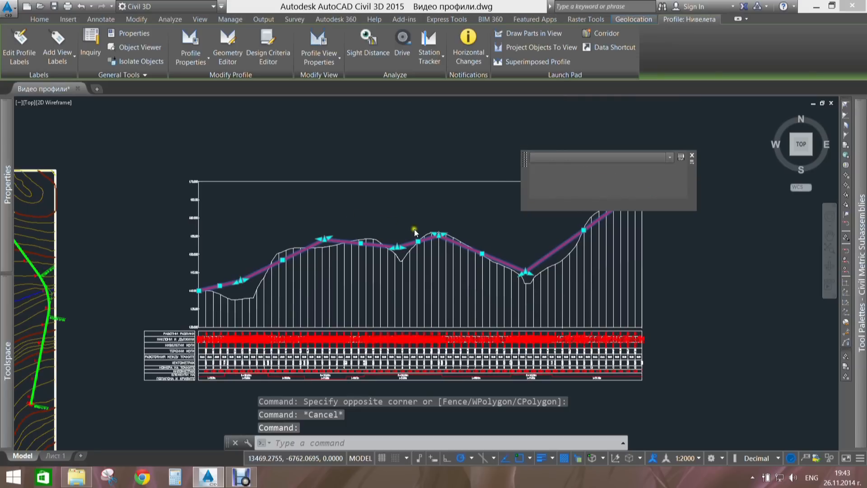
text(e)
key(Return)
key(Escape)
key(Escape)
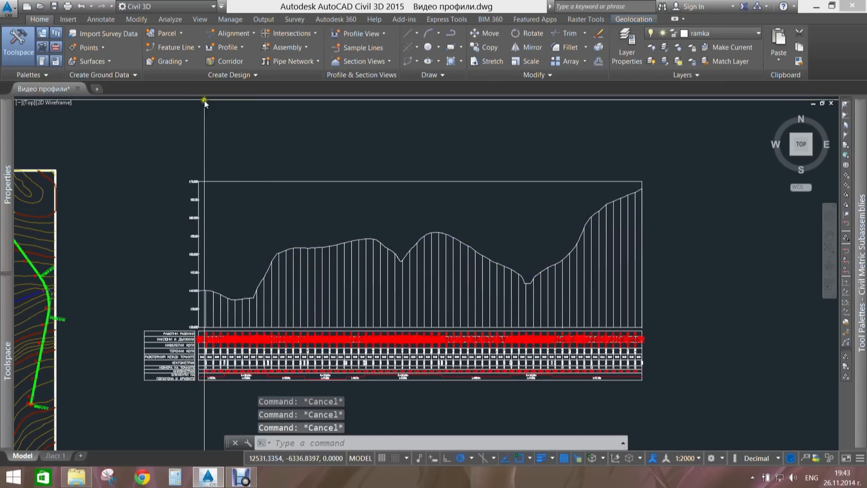
- Create a new layout profile "Нивелета" in the profile view with the Проектен Профил style and БДС - Нивелета label set
click(226, 47)
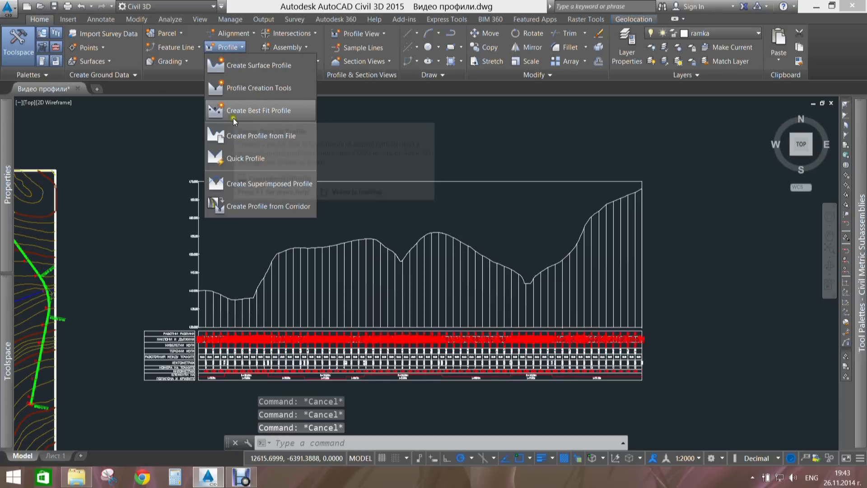
click(237, 89)
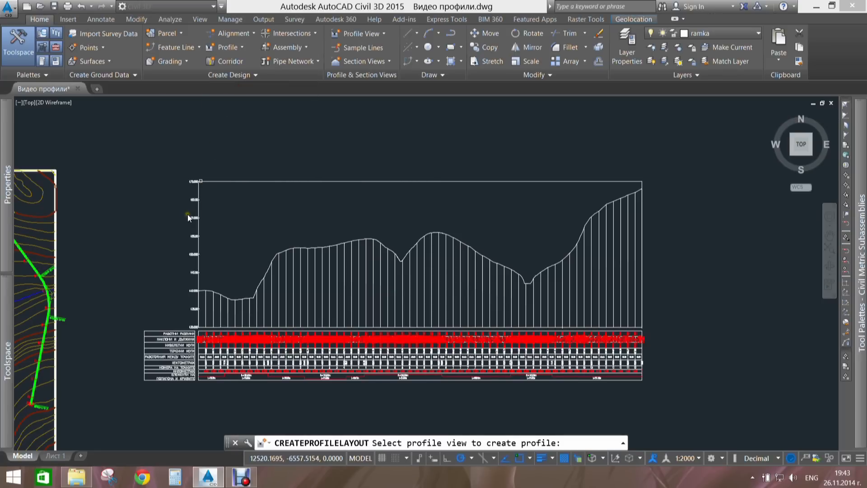
middle_drag(188, 214, 196, 212)
click(208, 193)
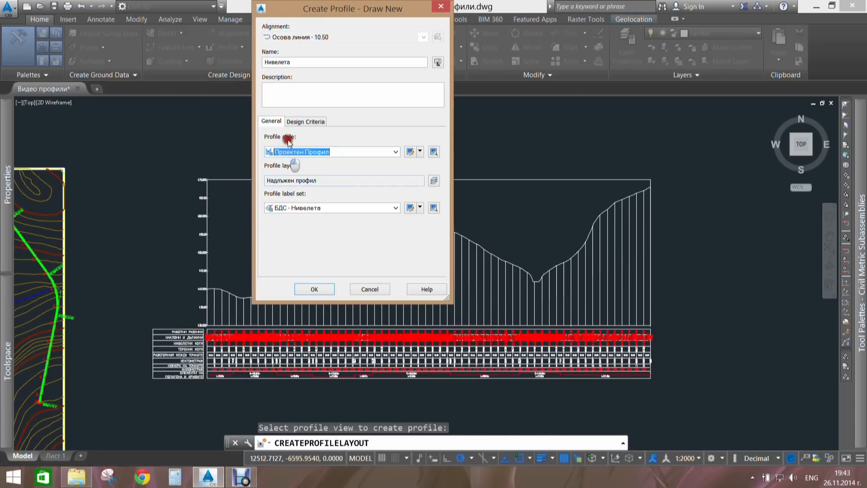
click(316, 280)
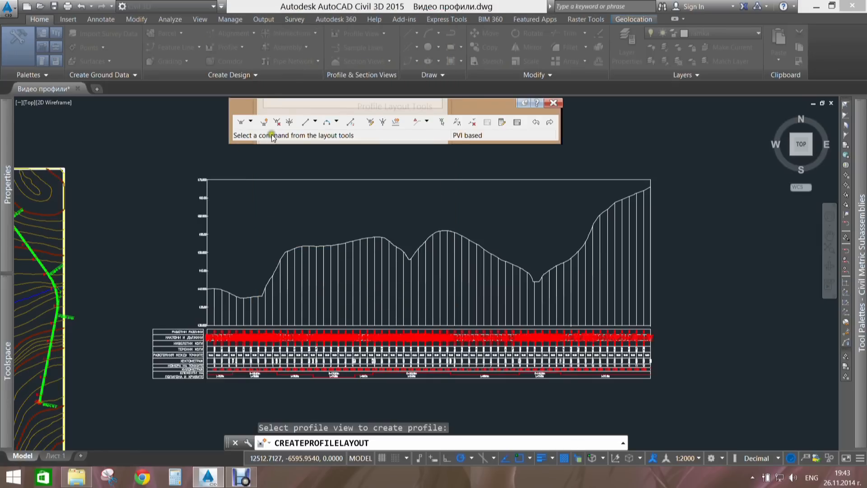
- Draw tangents with curves from the terrain line's start at 440 m through a low vertex to one above the first plateau
click(241, 122)
click(251, 121)
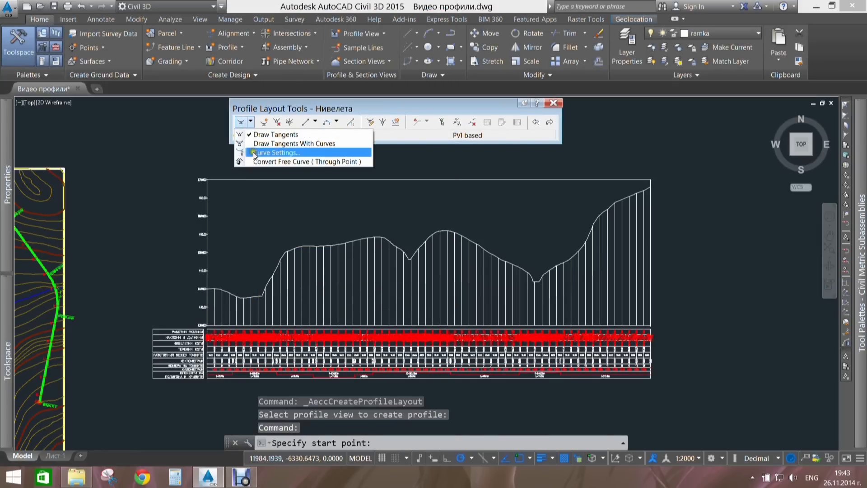
click(267, 144)
scroll(200, 277, up, 4)
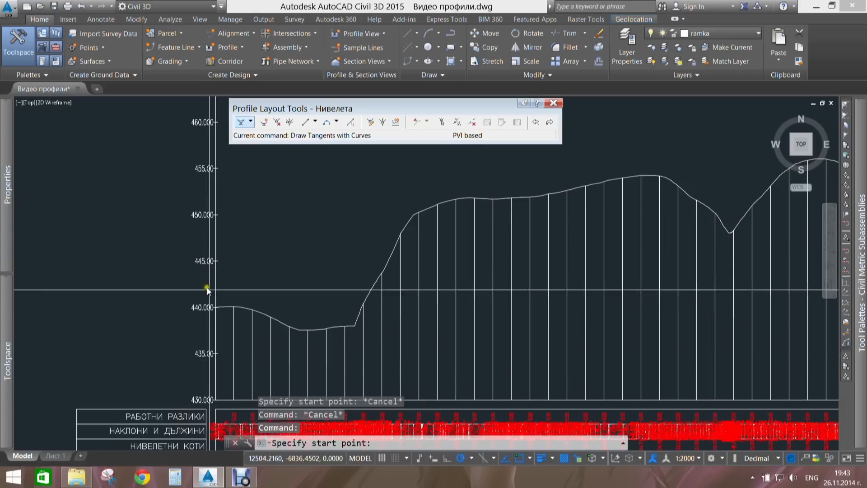
click(217, 307)
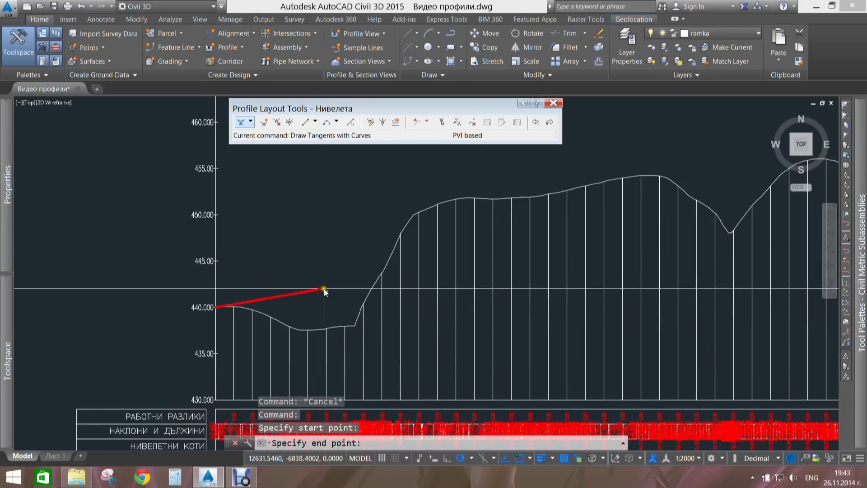
click(302, 299)
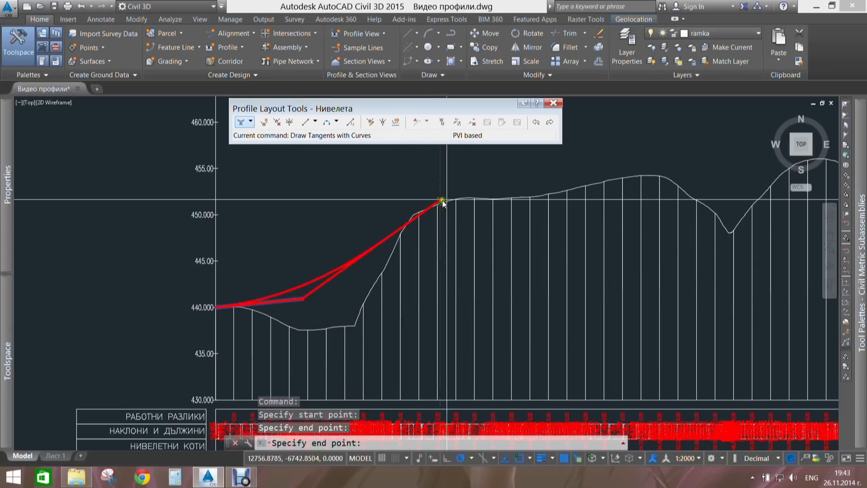
click(525, 189)
- Continue the profile tangents with curves to a vertex above the second dip and one near the following hilltop
scroll(376, 239, up, 2)
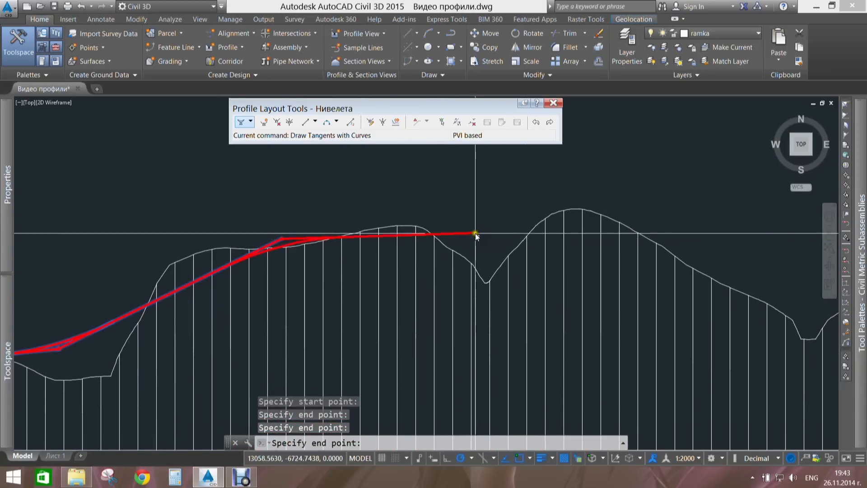
scroll(477, 239, up, 3)
click(475, 264)
middle_drag(609, 211, 467, 265)
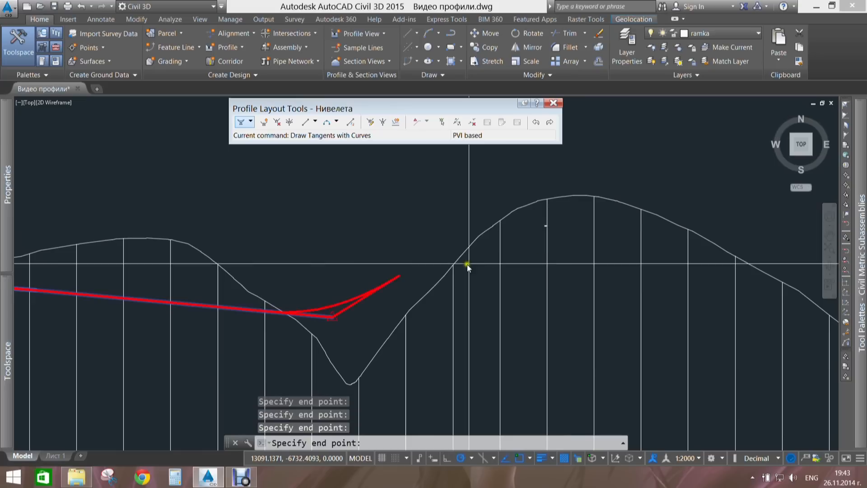
click(582, 208)
scroll(582, 212, down, 4)
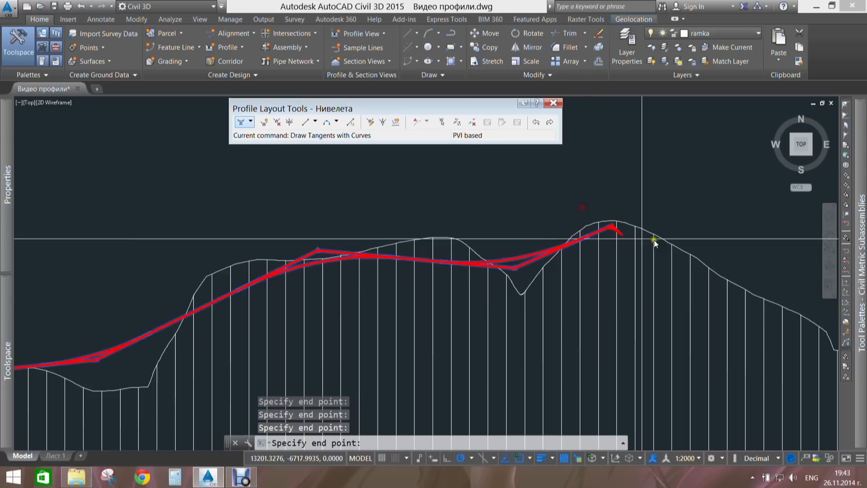
- Draw the last tangents through a vertex above the deep valley to the terrain line's far end and finish the layout
click(574, 307)
middle_drag(780, 174, 571, 217)
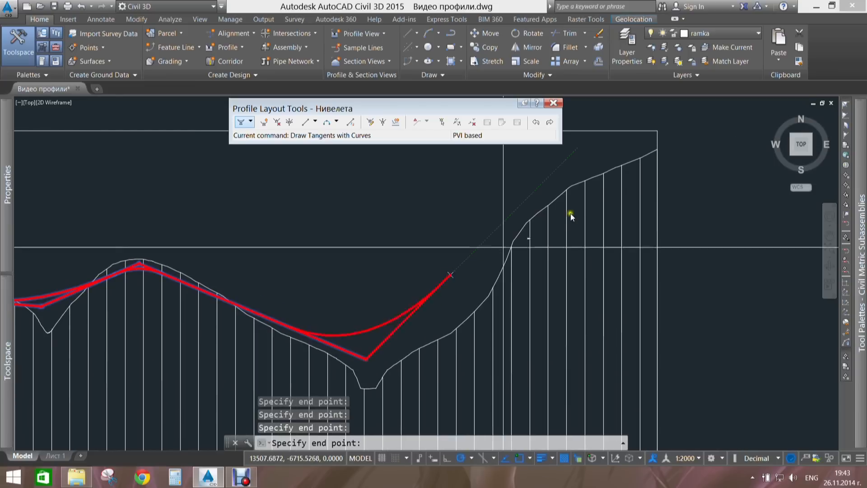
click(659, 148)
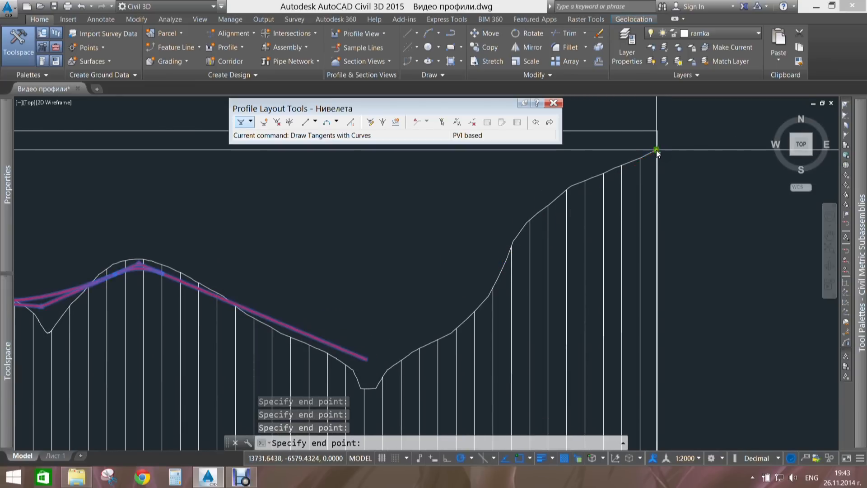
key(Return)
scroll(603, 223, down, 5)
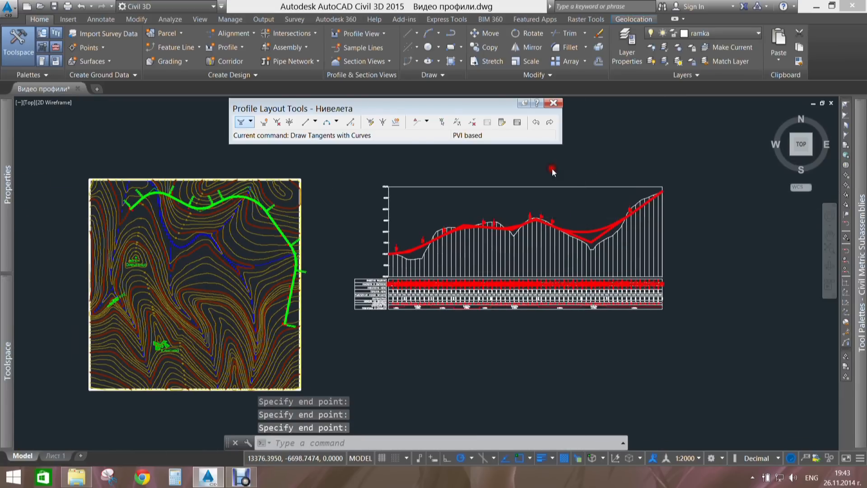
- Open the profile view's band properties and set Profile2 of the БДС - Работни коти band to Нивелета
key(Escape)
click(561, 208)
right_click(561, 208)
click(609, 324)
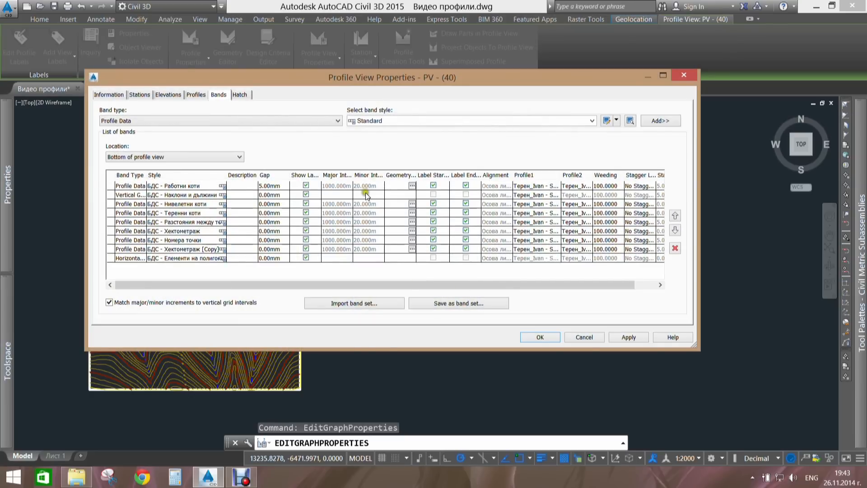
click(575, 185)
click(583, 203)
- Set Profile1 to Нивелета for the БДС - Наклони и дължини and БДС - Нивелетни коти bands and apply the properties
click(538, 196)
click(527, 212)
click(532, 196)
click(528, 205)
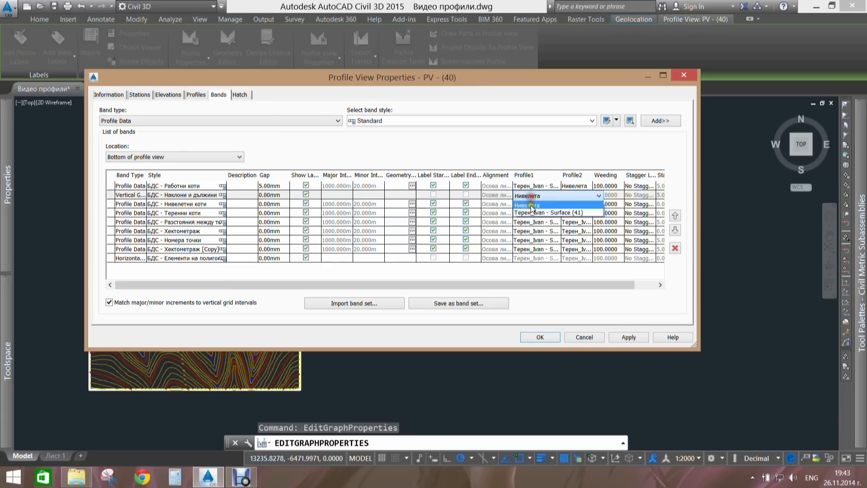
click(533, 204)
click(533, 204)
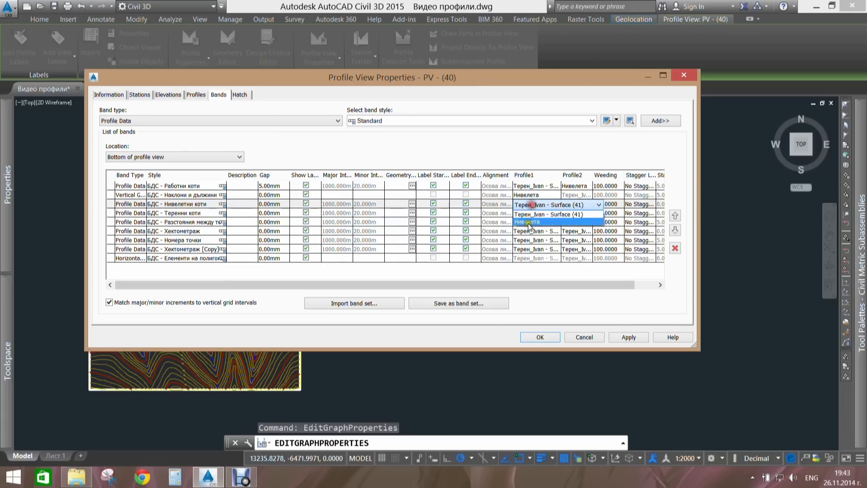
click(537, 338)
- Check the values in the bands under the profile view and save the drawing
scroll(468, 308, up, 10)
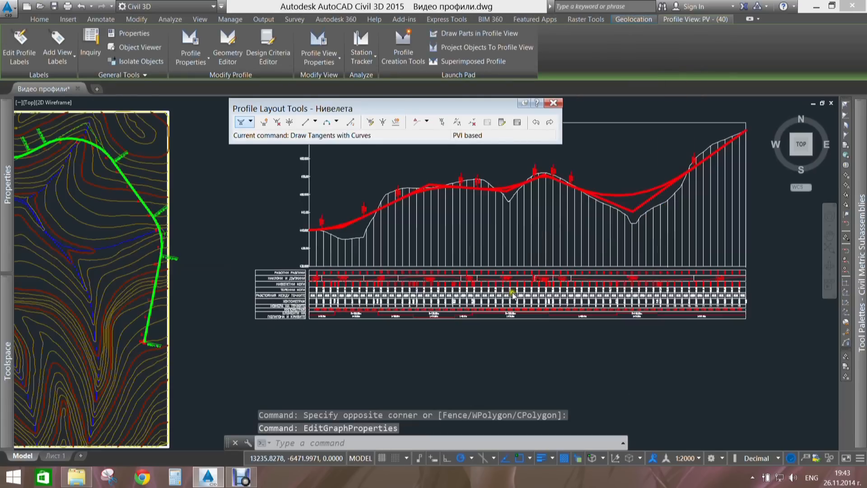
key(Escape)
middle_drag(591, 271, 364, 254)
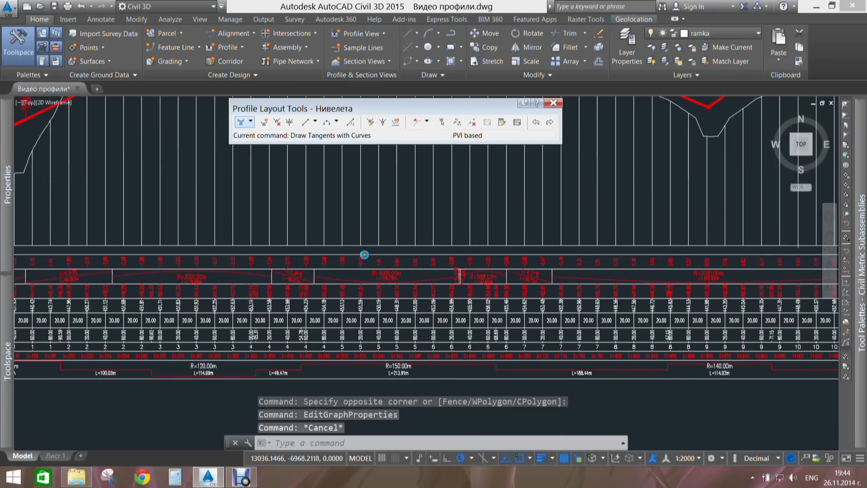
scroll(495, 203, down, 2)
middle_drag(495, 206, 492, 319)
middle_drag(399, 296, 625, 261)
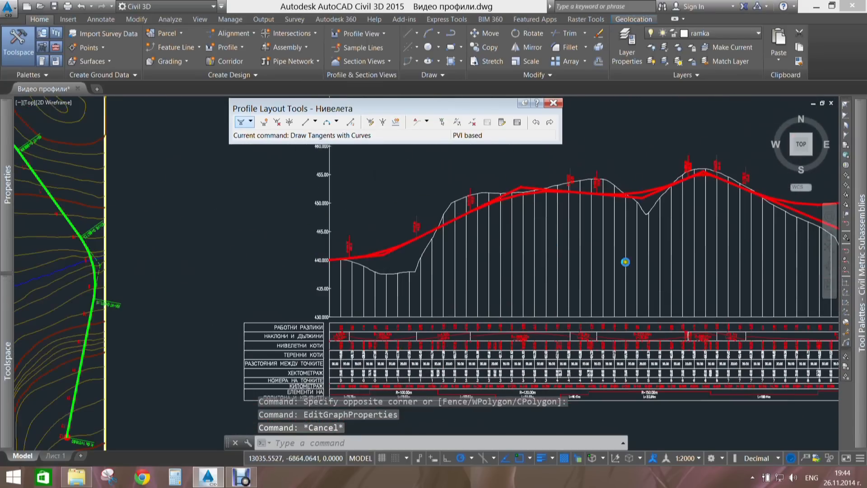
middle_drag(369, 256, 548, 252)
key(ctrl+s)
middle_drag(429, 260, 662, 304)
key(Escape)
- Start the superelevation calculation for the alignment Осова линия - 10.50 on the contour map
mouse_move(398, 248)
middle_down()
mouse_move(459, 296)
mouse_move(476, 324)
middle_up()
key(Escape)
scroll(428, 235, up, 4)
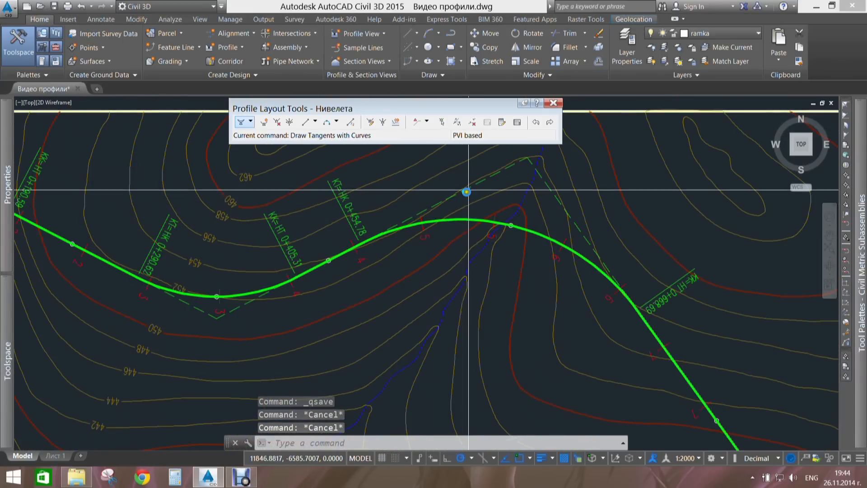
click(470, 187)
click(474, 189)
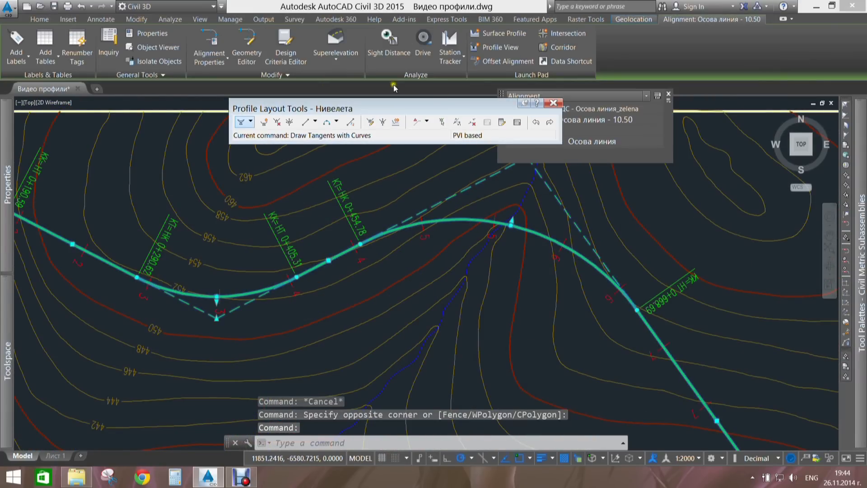
click(338, 57)
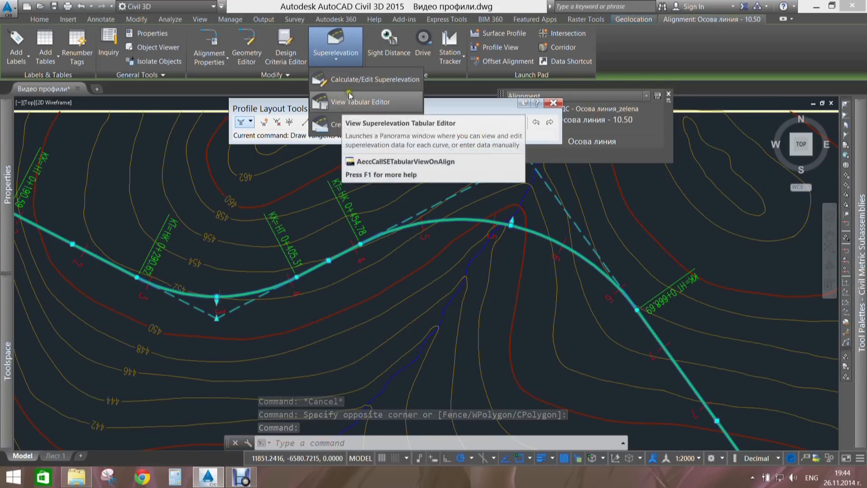
click(344, 108)
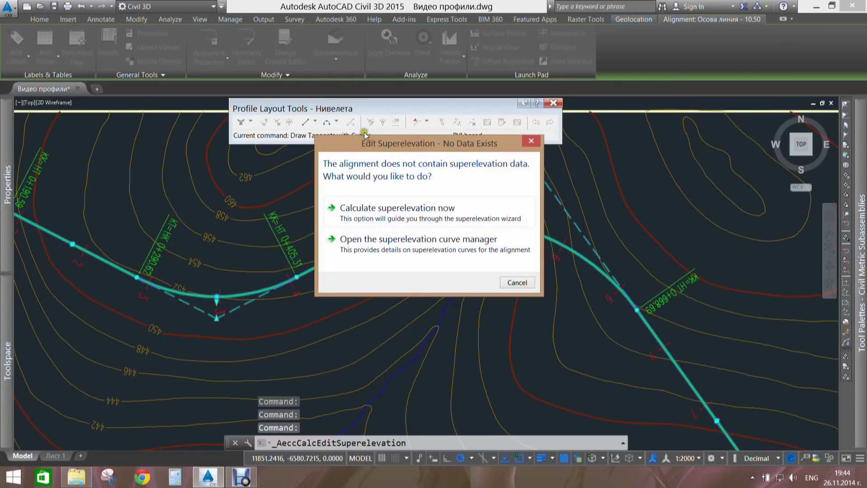
click(376, 210)
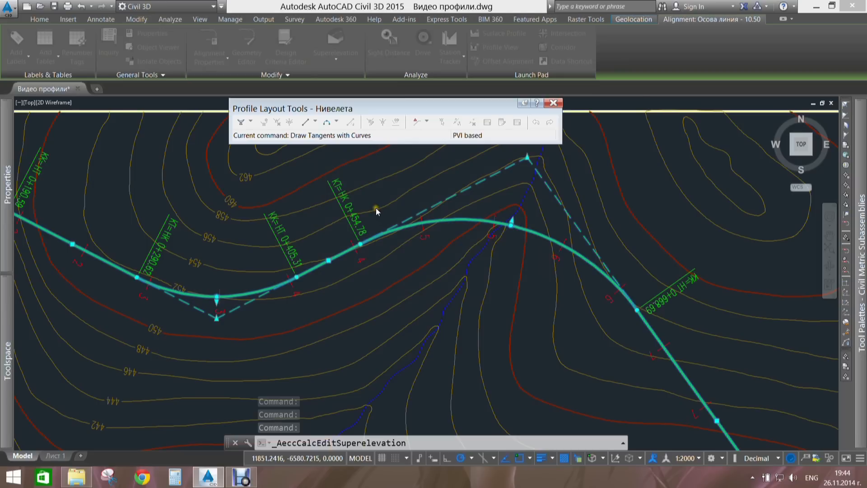
- Set the undivided crowned roadway's pivot method to Inside Of Curve and its normal lane width to 3.55 m
click(367, 194)
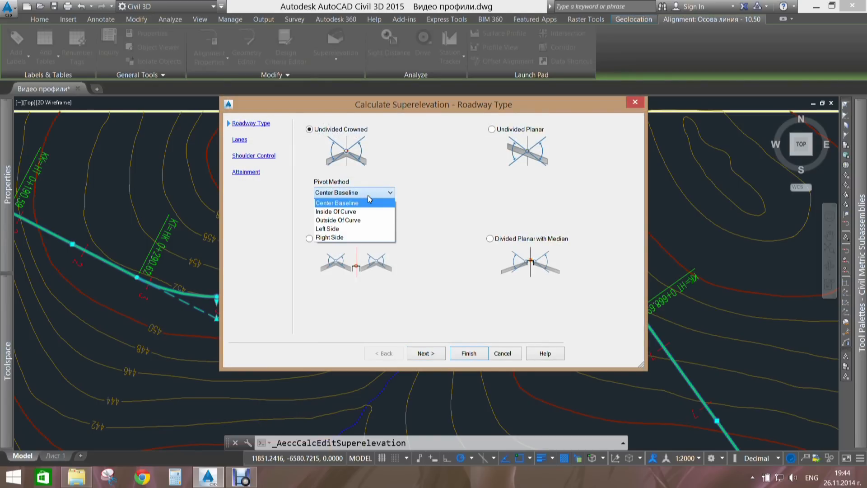
click(351, 213)
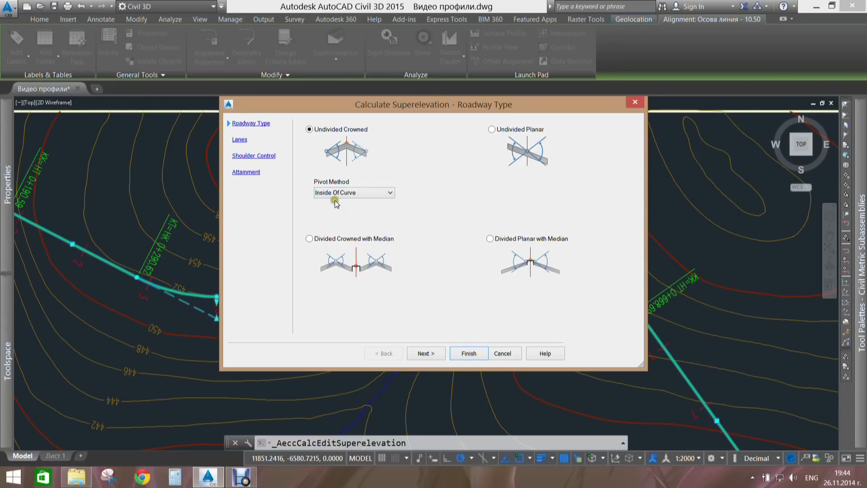
click(239, 140)
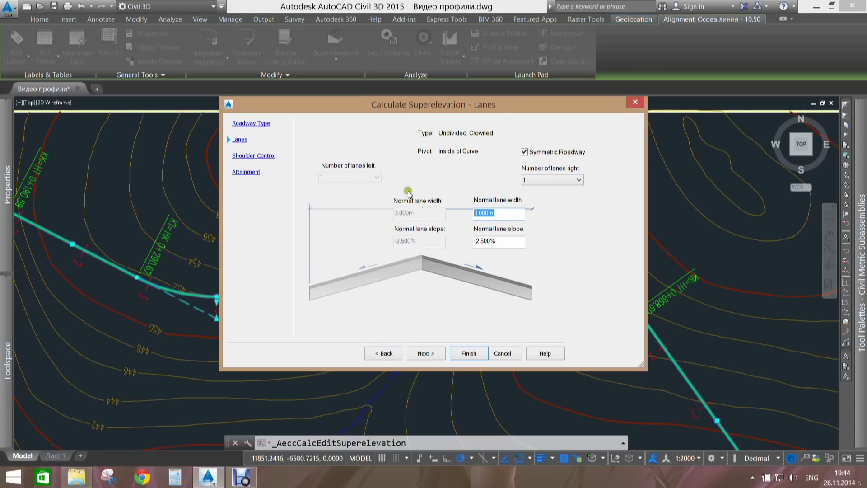
text(3.55)
click(510, 239)
- Set the outside edge shoulders to a normal width of 1.5 m and a normal slope of -6%
click(254, 157)
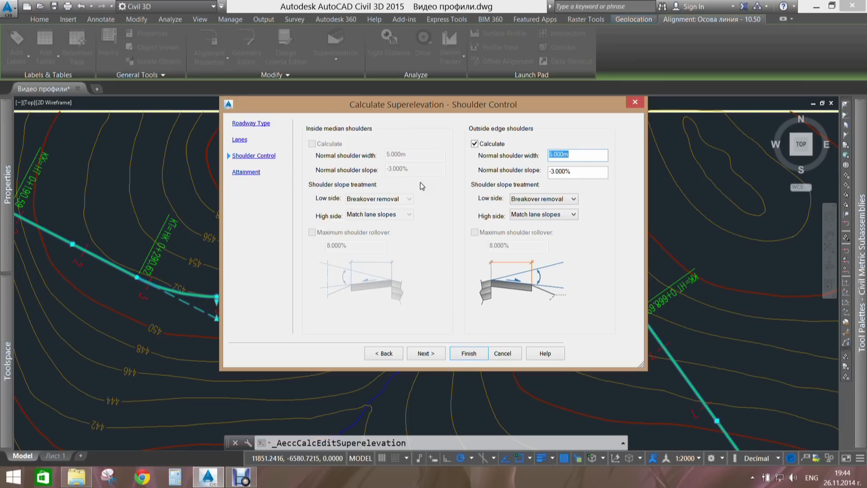
text(1.5)
click(587, 173)
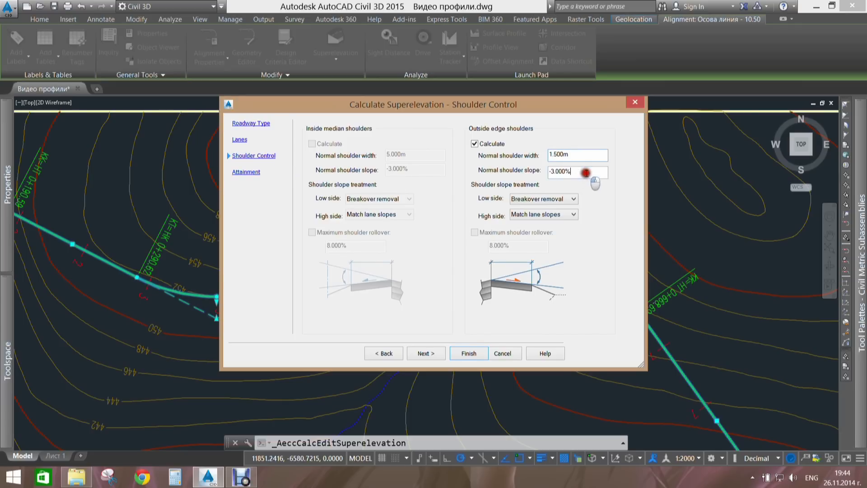
text(-6)
click(585, 155)
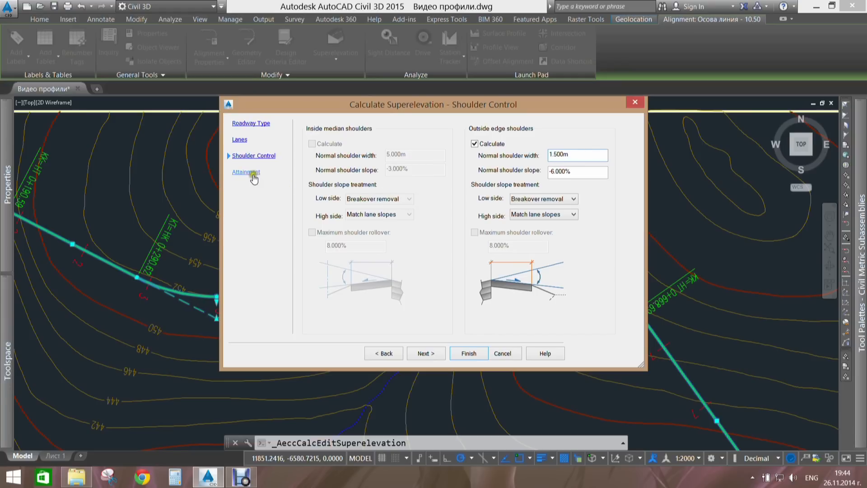
click(551, 200)
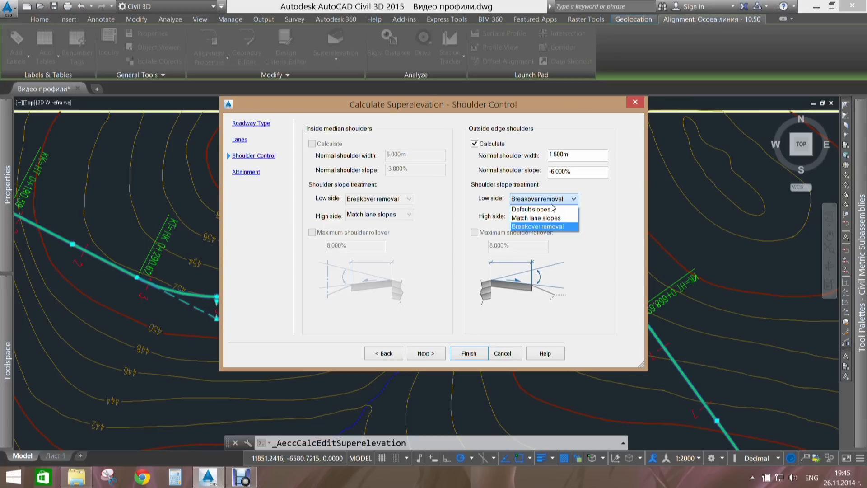
click(599, 209)
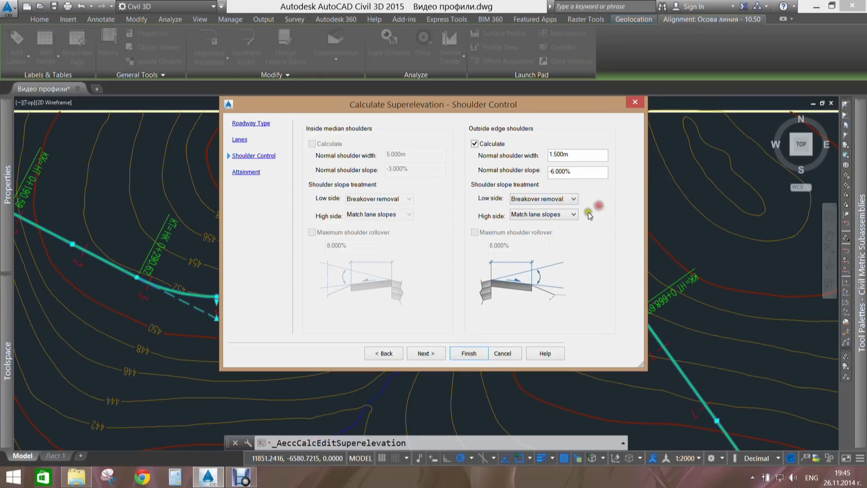
click(560, 215)
click(560, 215)
- Set the attainment's superelevation rate table to AASHTO 2011 Metric eMax 8%, with the 2 Lane transition length table
click(251, 179)
click(251, 175)
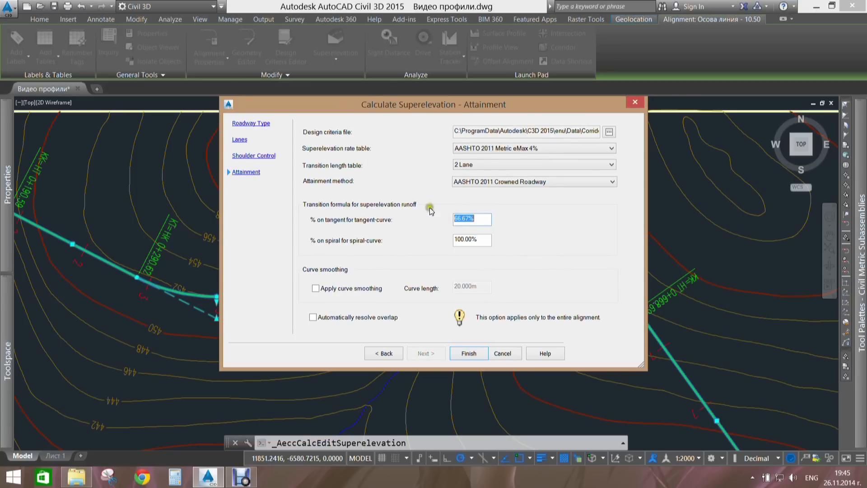
click(526, 148)
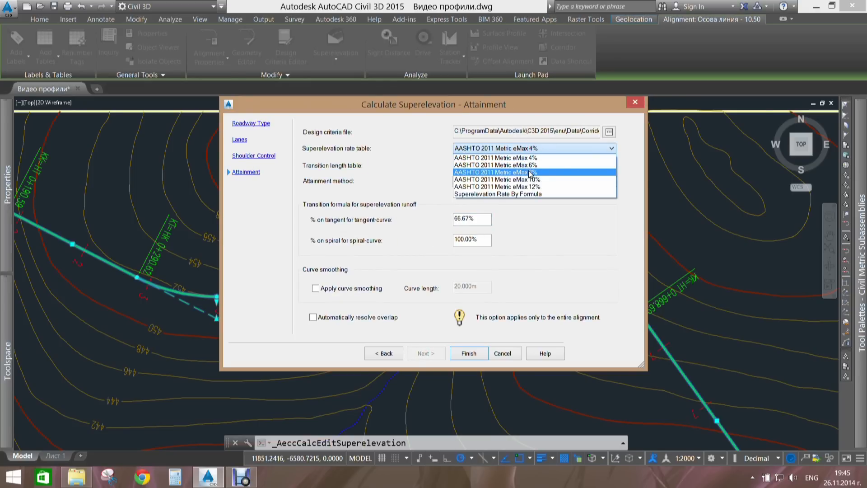
click(531, 180)
click(544, 173)
click(535, 163)
click(535, 163)
click(546, 184)
click(557, 180)
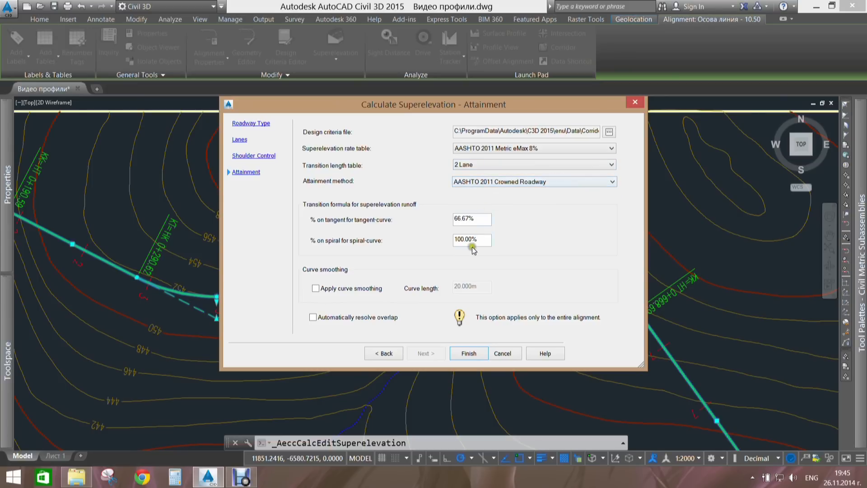
- Finish the superelevation calculation, look through the resulting curve table and close it
click(470, 353)
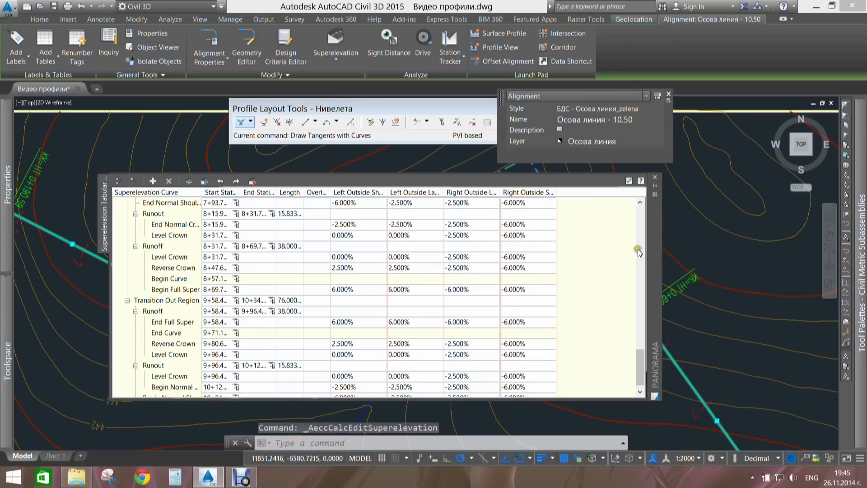
mouse_move(637, 359)
mouse_down()
mouse_move(638, 235)
mouse_move(644, 323)
mouse_move(637, 273)
mouse_move(637, 285)
mouse_up()
click(629, 181)
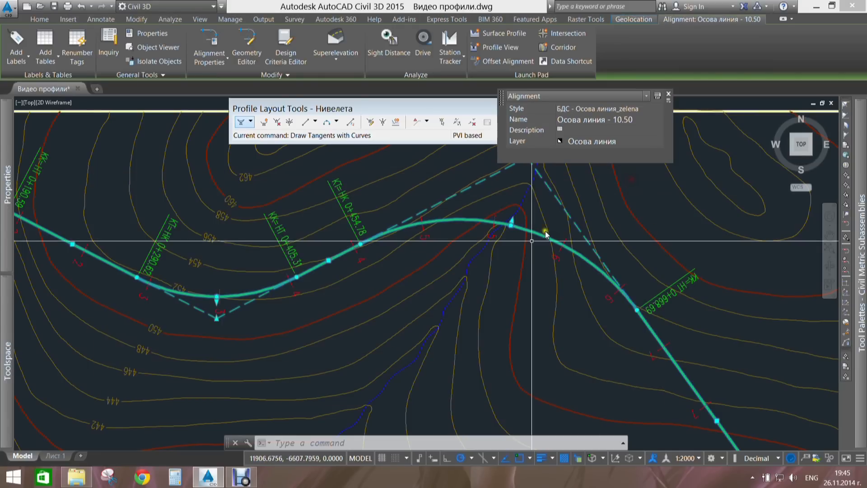
drag(388, 105, 435, 165)
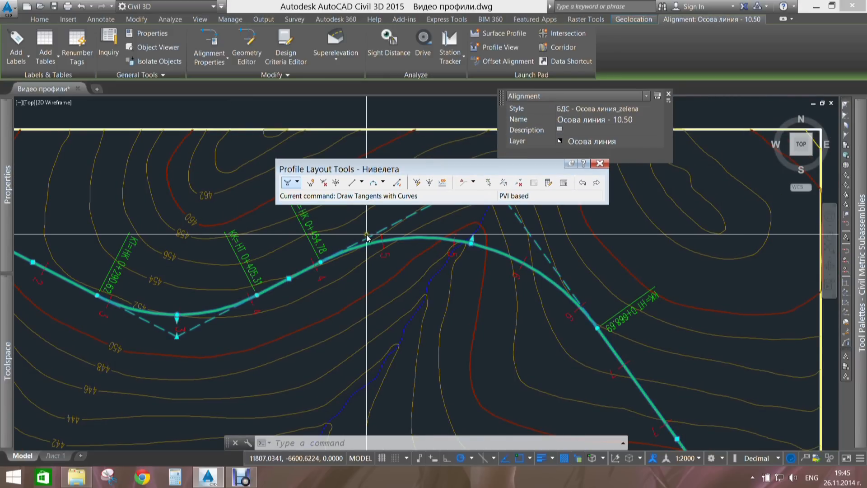
click(497, 63)
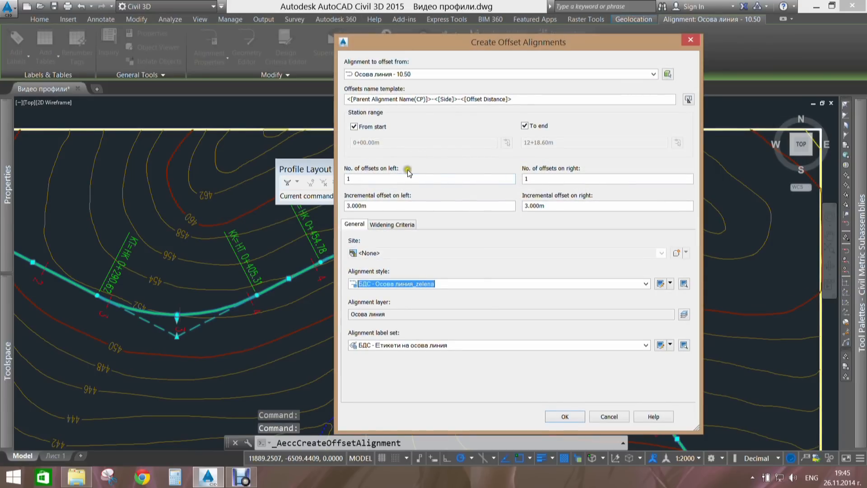
click(690, 41)
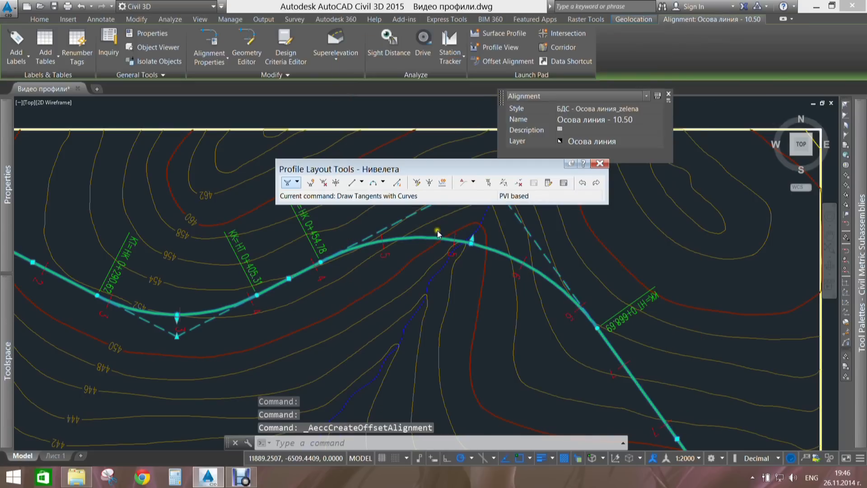
key(Escape)
key(Escape)
- Begin creating one offset alignment on each side of the centre line, with an incremental offset of 3.75 m left and right
click(379, 230)
click(374, 234)
click(504, 60)
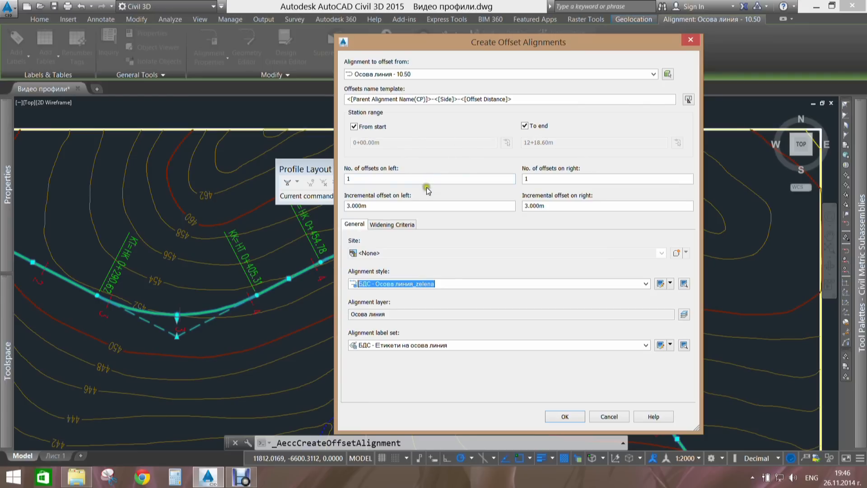
click(393, 205)
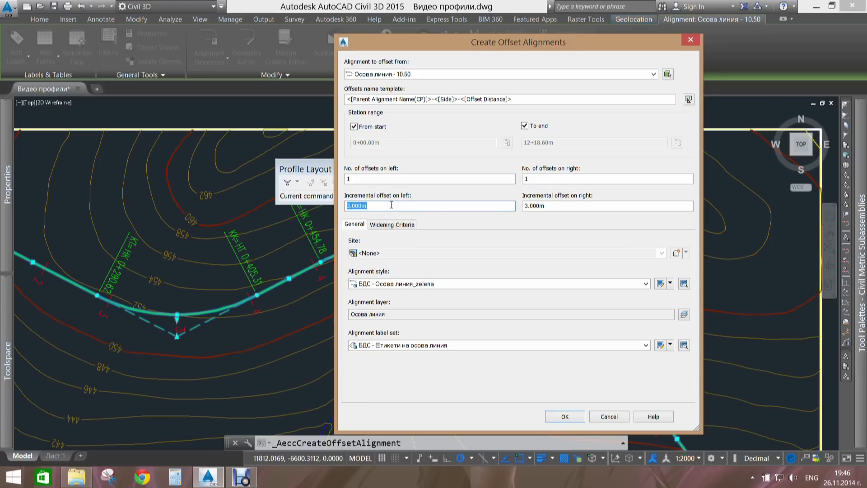
text(.75)
click(575, 205)
text(3.)
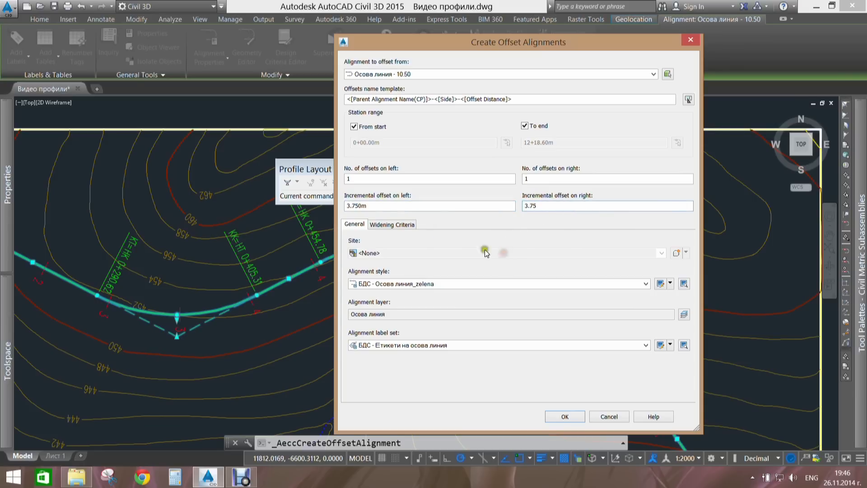
click(412, 289)
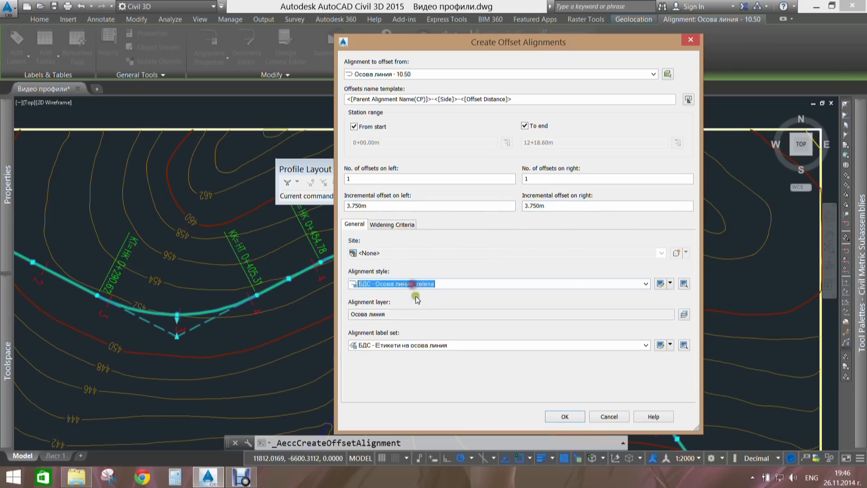
click(425, 346)
click(424, 346)
- Add widening around curves through design standards, using the _Autodesk Civil 3D Metric (2011) Roadway Design Standards criteria file
click(392, 225)
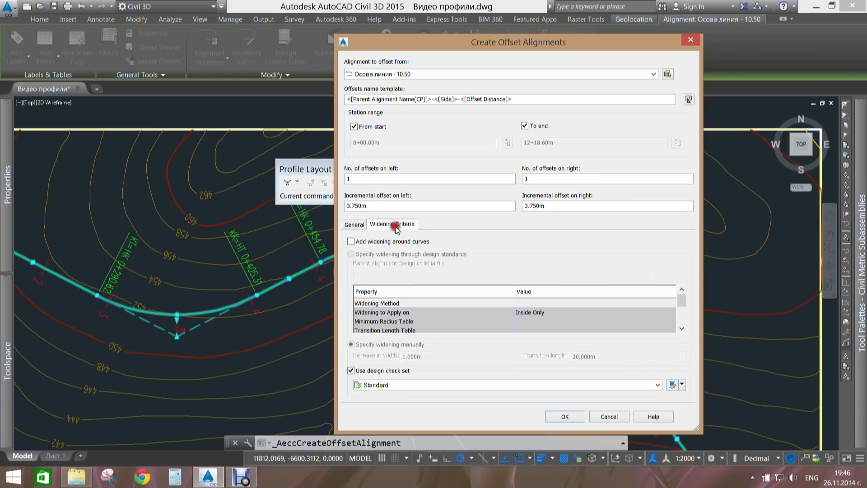
click(367, 240)
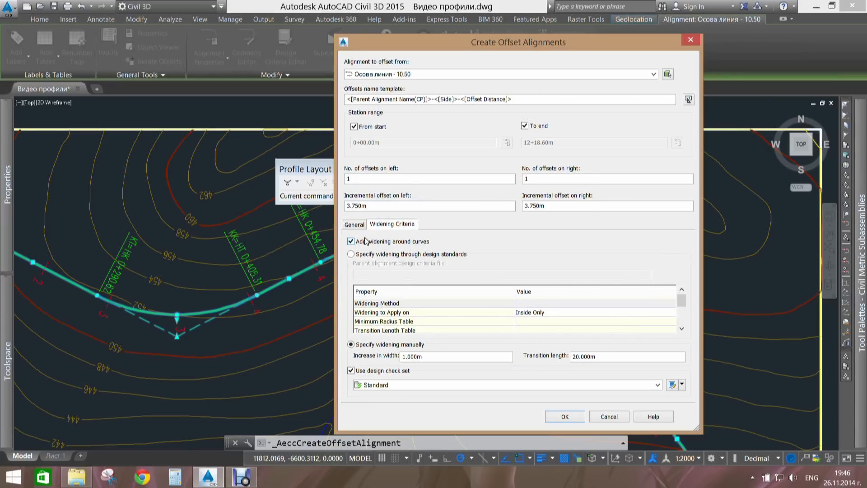
click(351, 254)
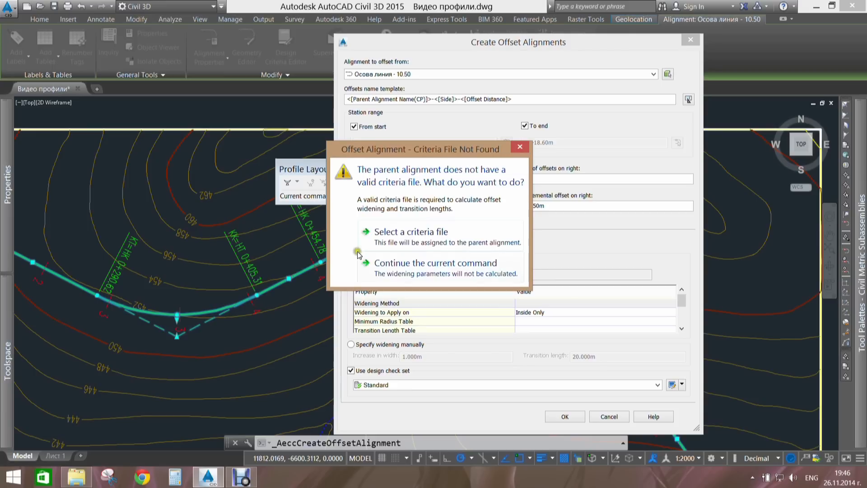
click(402, 233)
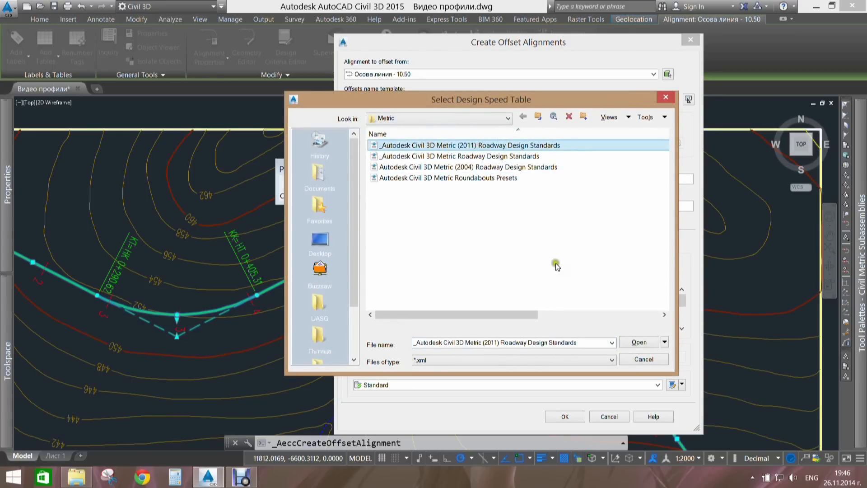
click(636, 342)
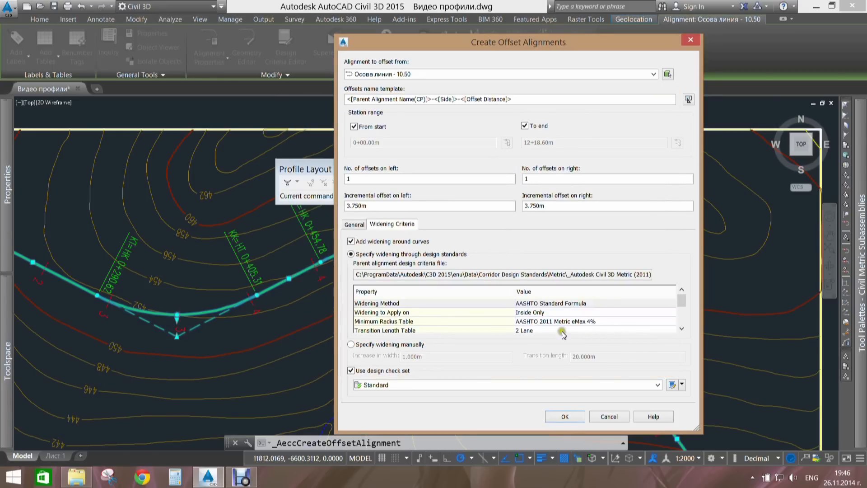
- Apply the widening to Inside Only and set the minimum radius table to AASHTO 2011 Metric eMax 6%
click(561, 313)
click(560, 313)
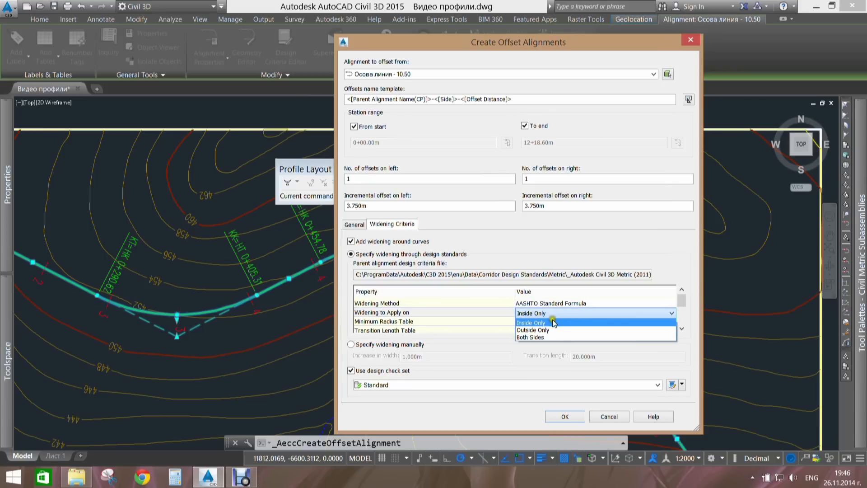
click(554, 323)
click(683, 329)
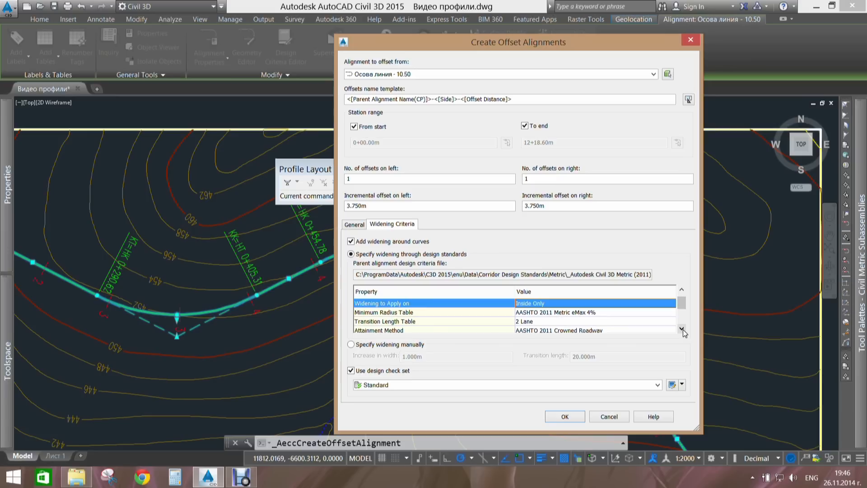
click(600, 305)
click(604, 307)
click(604, 306)
click(607, 313)
click(611, 314)
click(613, 314)
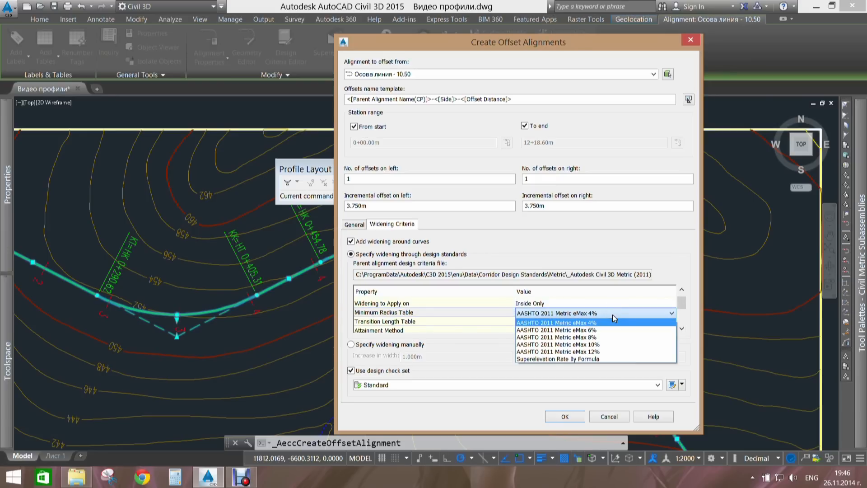
click(594, 330)
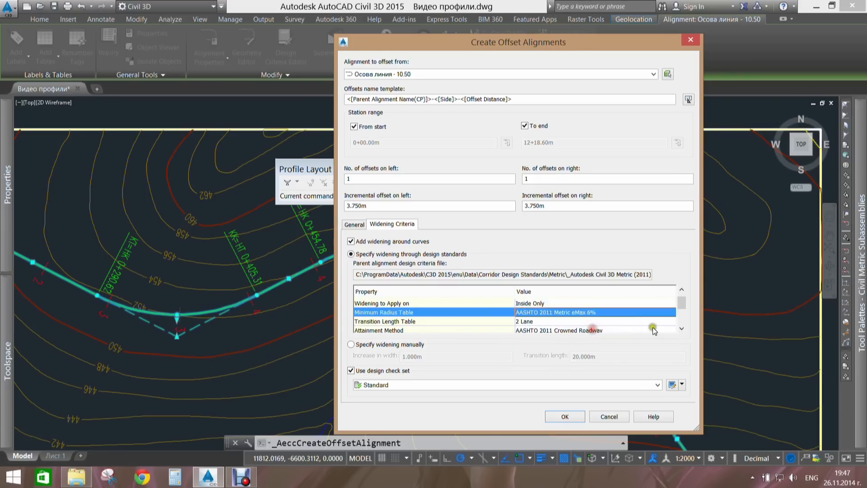
click(609, 314)
click(609, 313)
click(609, 314)
- Set the wheelbase length in the widening criteria to 10 m
click(684, 315)
click(682, 330)
click(682, 330)
click(551, 304)
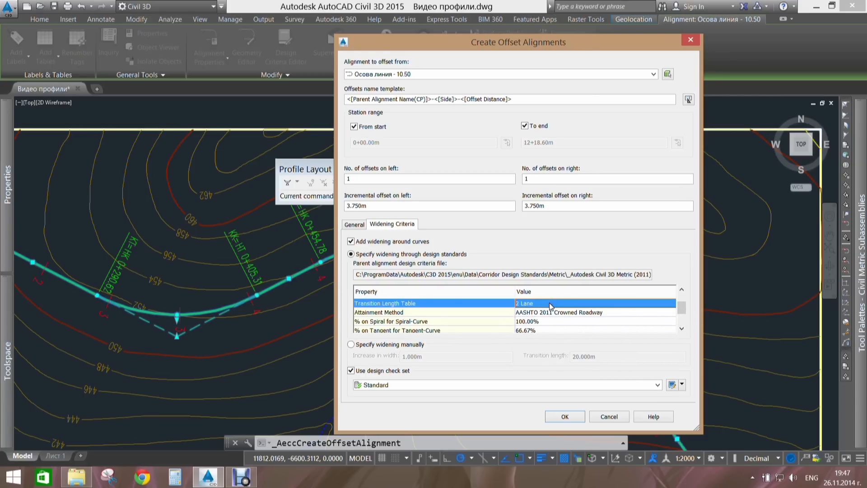
click(547, 313)
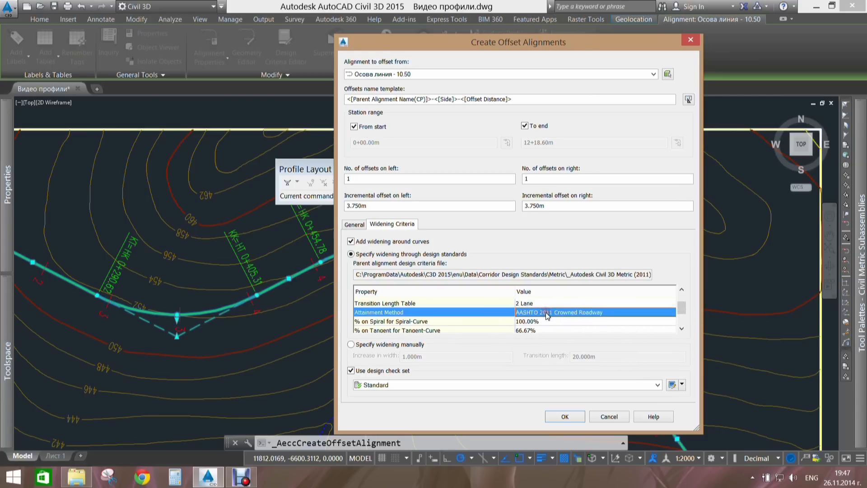
click(684, 329)
click(684, 329)
click(683, 330)
click(683, 329)
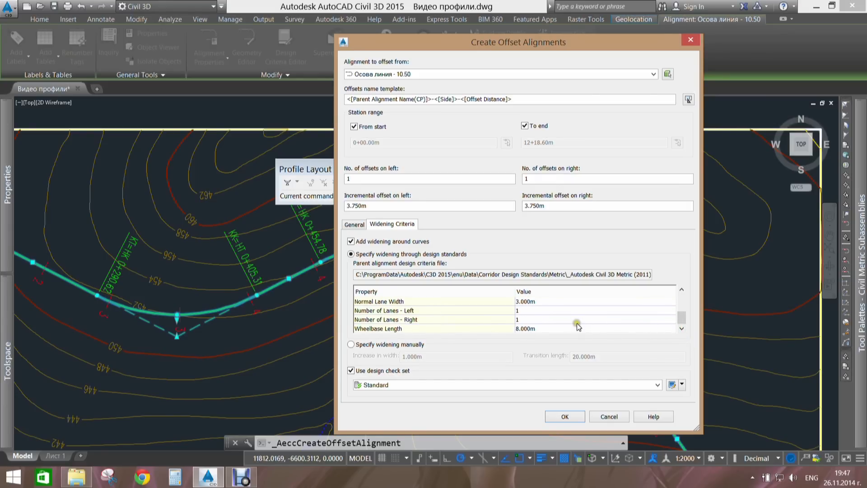
click(535, 330)
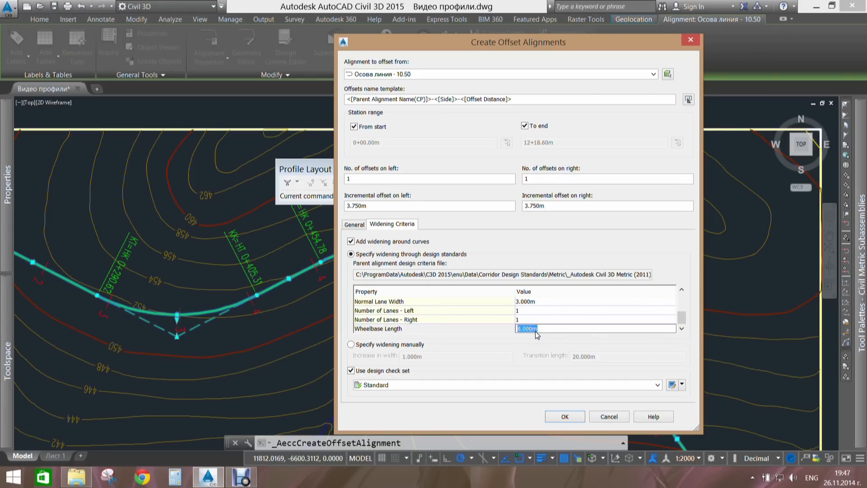
click(598, 359)
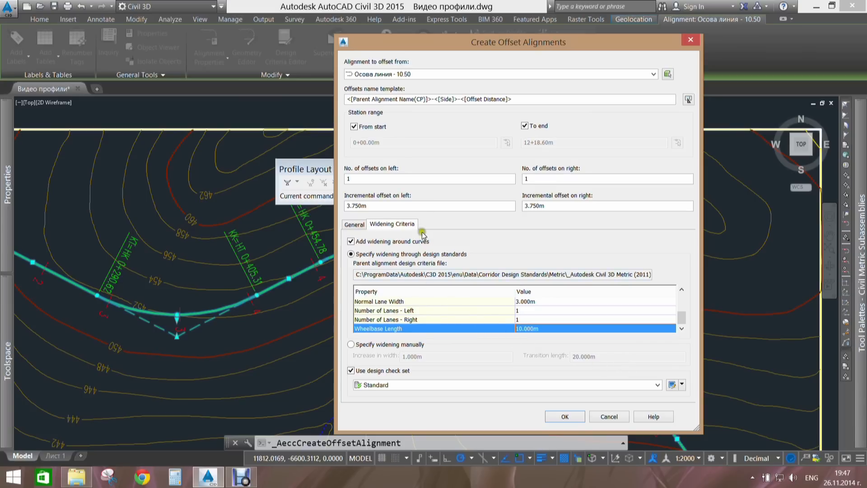
- Review the general and widening settings, create the offset alignments and clear the selection
click(356, 225)
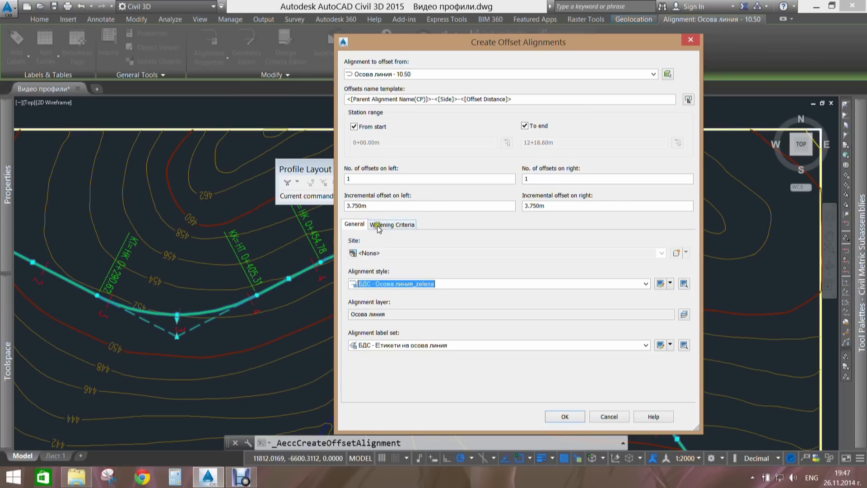
click(378, 226)
drag(675, 318, 681, 300)
click(356, 226)
click(565, 416)
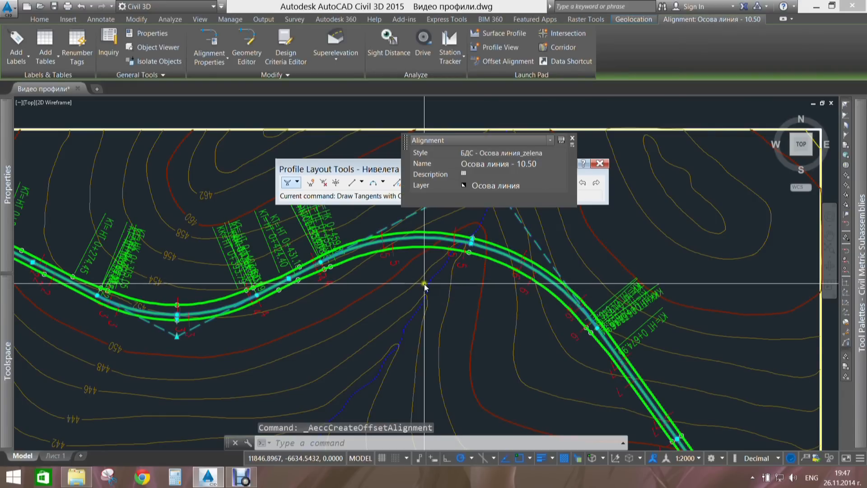
key(Escape)
key(Escape)
- Examine the offset alignments and their curve widening along the whole route
middle_drag(351, 302, 675, 314)
scroll(123, 228, up, 4)
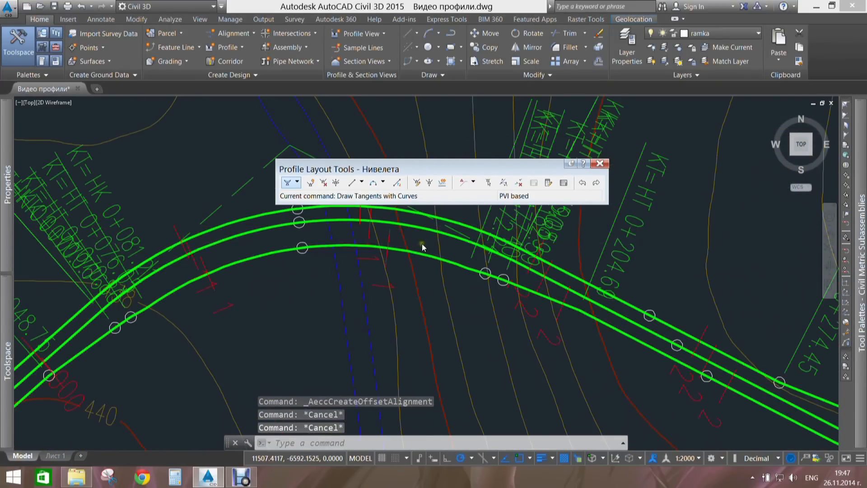
scroll(422, 243, down, 2)
middle_drag(583, 297, 310, 258)
middle_drag(559, 305, 203, 300)
middle_drag(665, 308, 318, 229)
scroll(354, 213, down, 4)
middle_drag(485, 334, 484, 304)
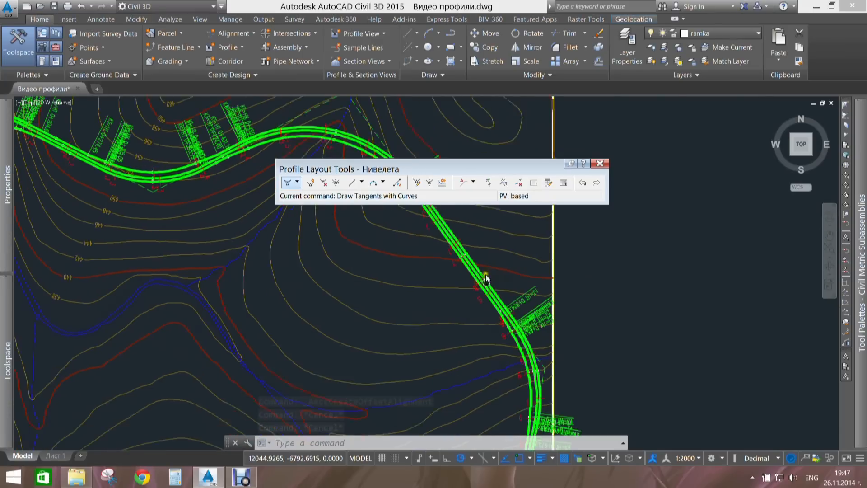
scroll(485, 304, up, 3)
scroll(578, 361, up, 3)
scroll(510, 281, down, 5)
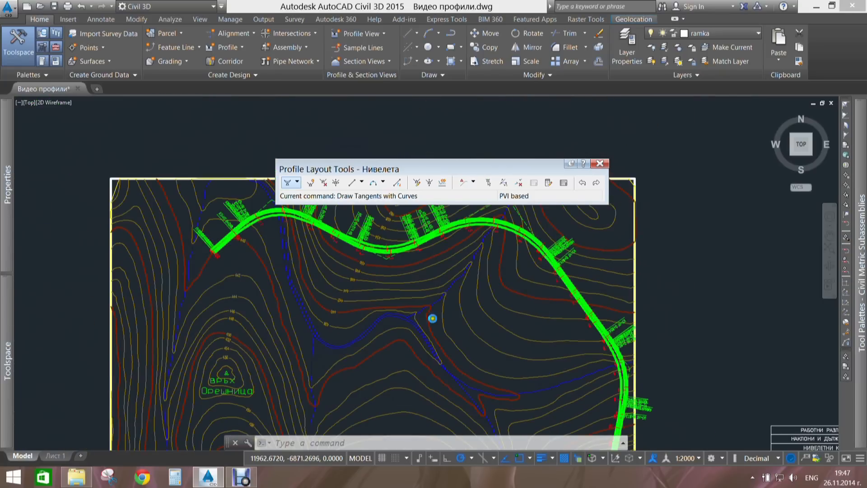
key(Escape)
key(Escape)
middle_drag(346, 270, 449, 307)
scroll(356, 269, up, 2)
key(Escape)
scroll(355, 270, up, 4)
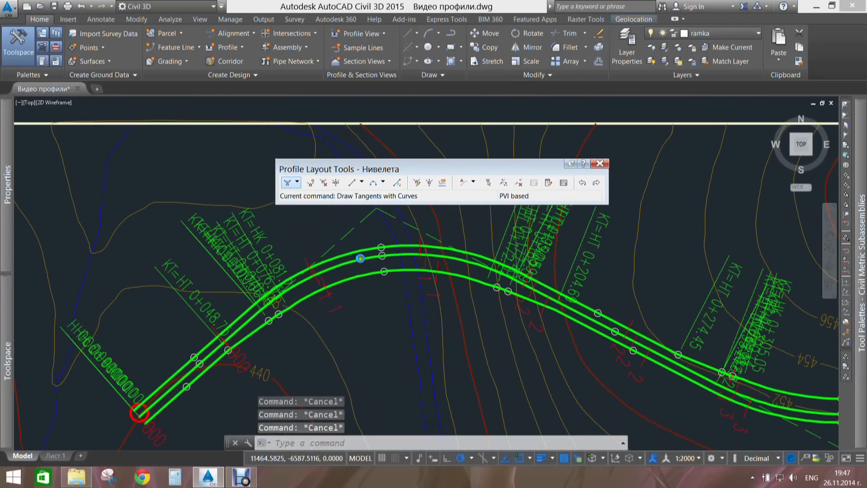
click(360, 258)
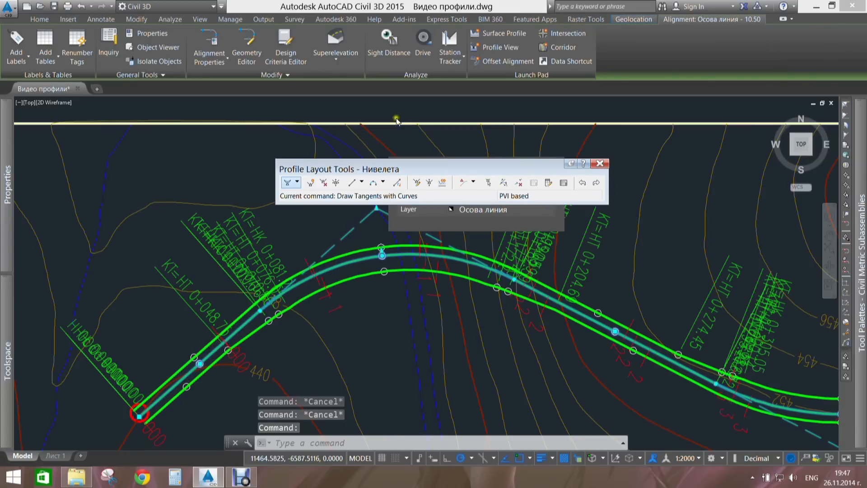
click(389, 45)
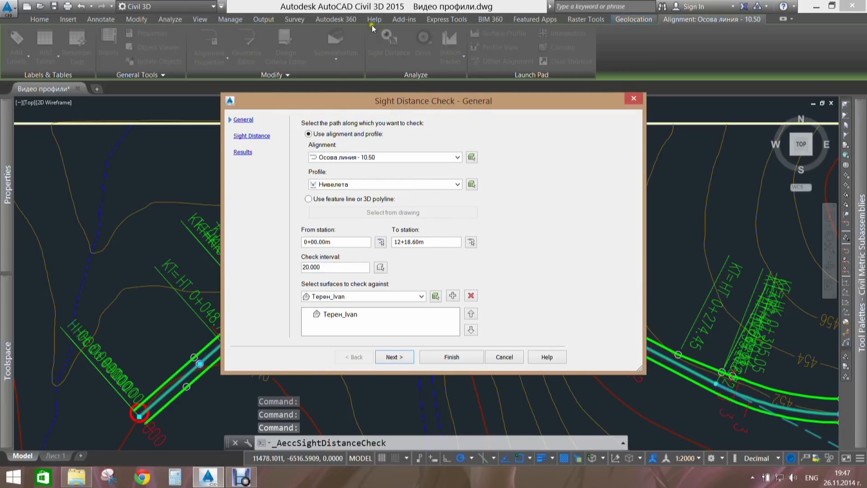
drag(404, 94, 431, 96)
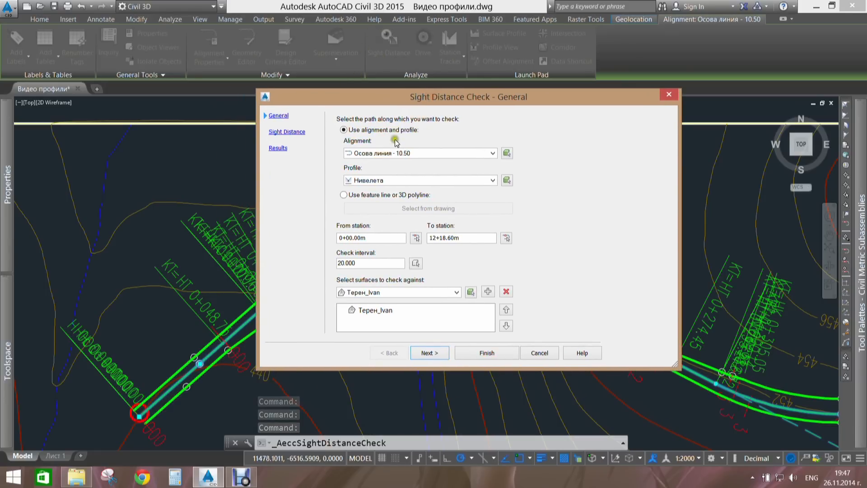
click(386, 153)
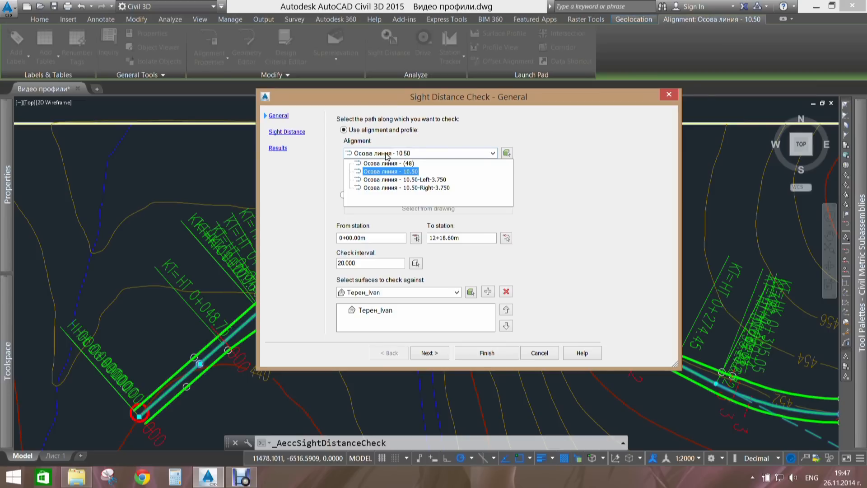
click(385, 153)
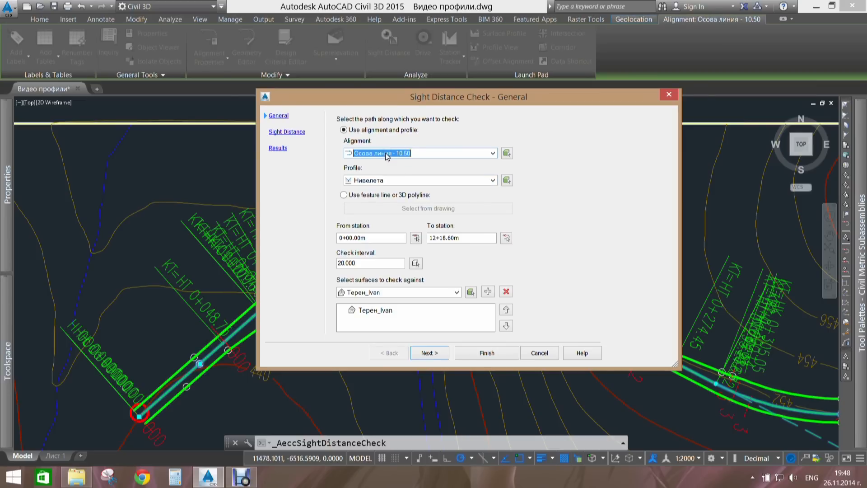
click(386, 154)
click(386, 154)
drag(444, 101, 387, 90)
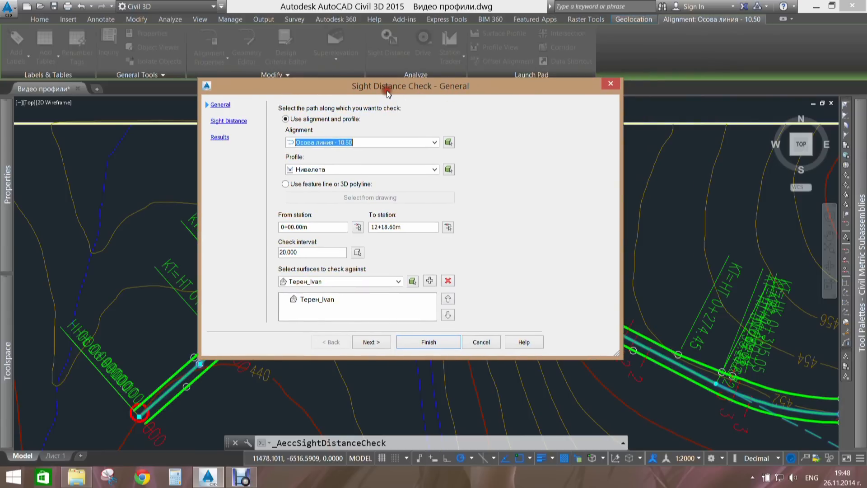
click(606, 86)
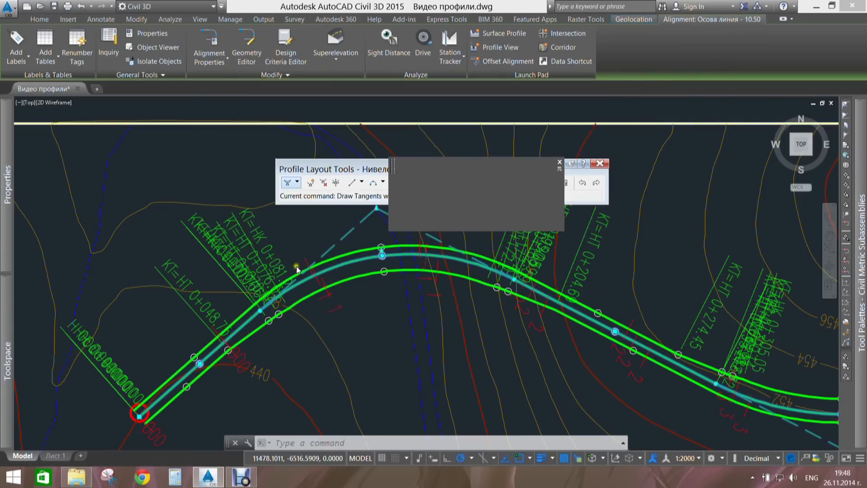
scroll(300, 286, up, 5)
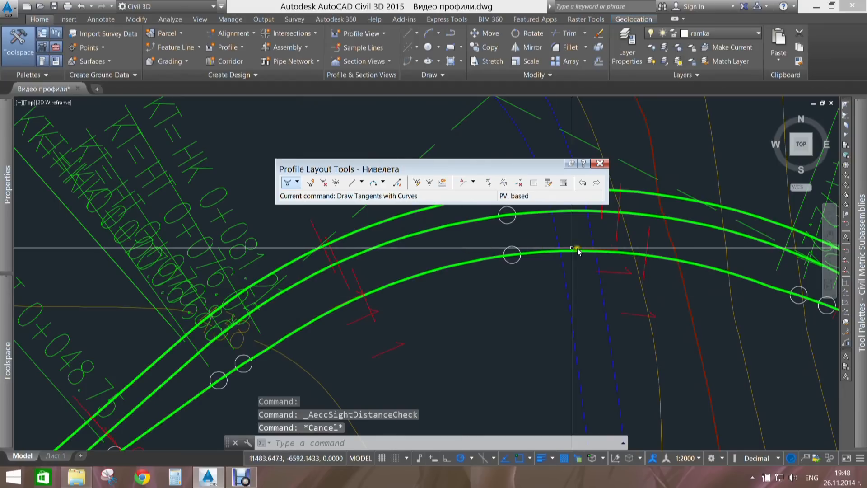
key(Escape)
- Start a sight distance check on the centreline alignment Осова линия - 10.50, using the profile Нивелета
scroll(537, 226, down, 3)
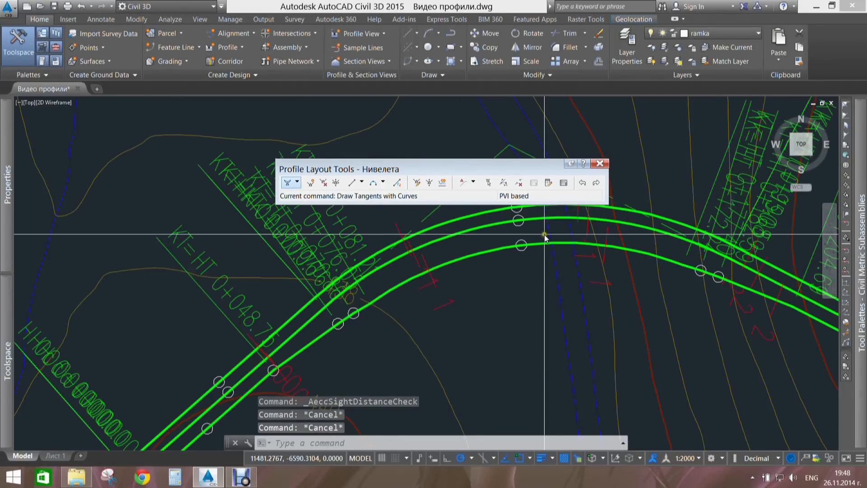
middle_drag(501, 233, 460, 222)
click(461, 222)
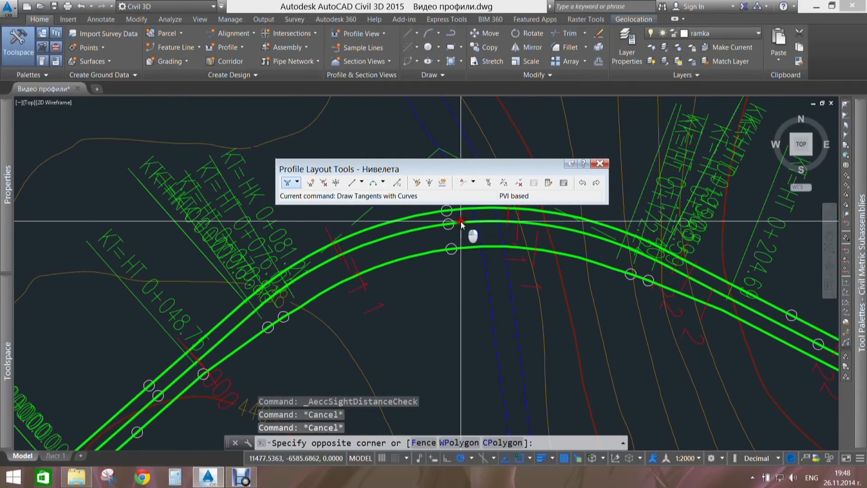
click(459, 223)
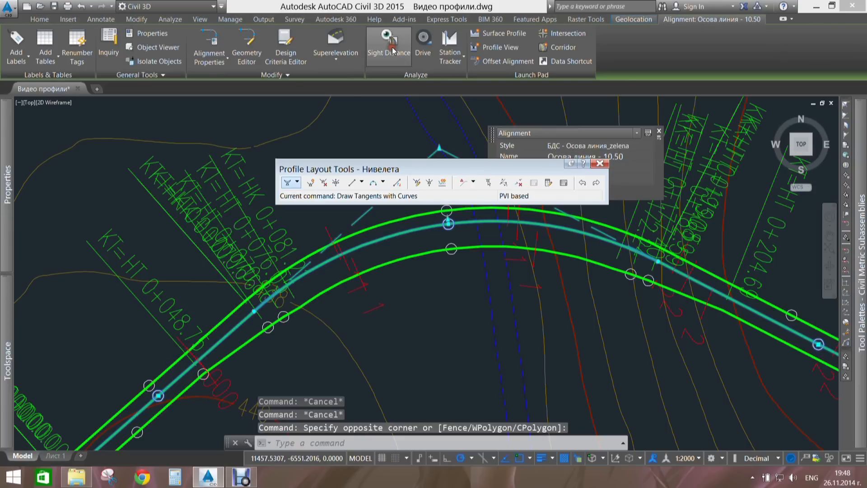
click(389, 44)
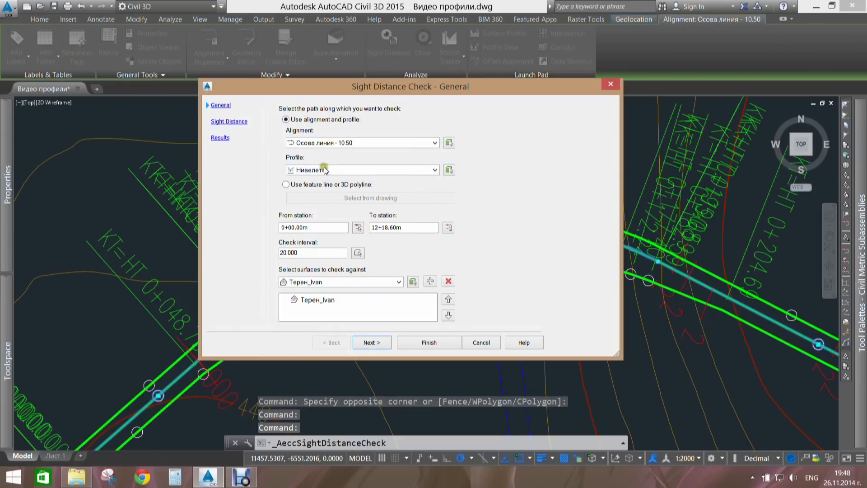
click(325, 170)
click(325, 143)
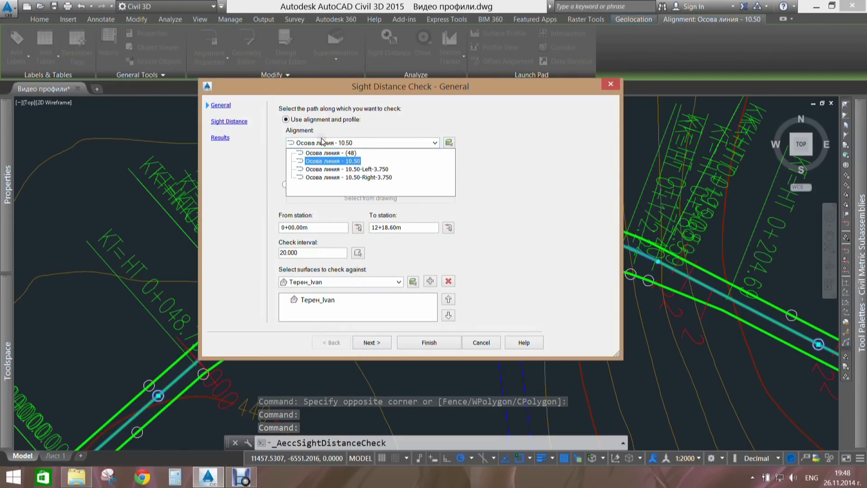
click(321, 140)
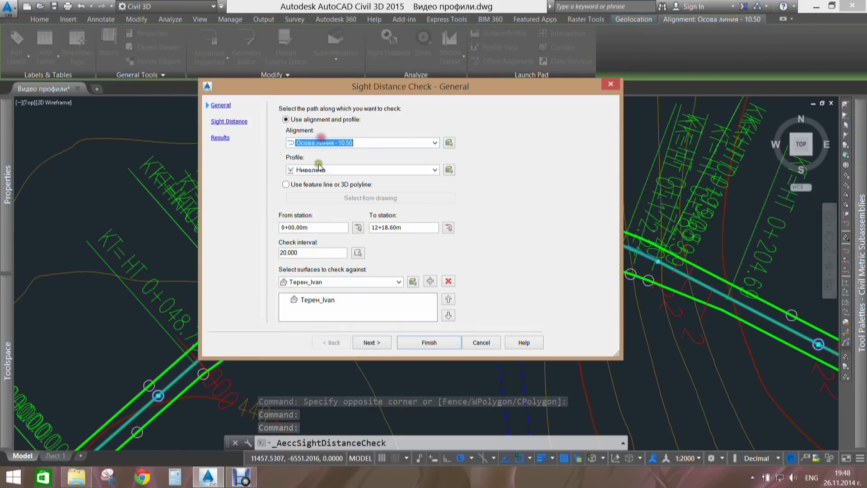
click(399, 170)
click(397, 169)
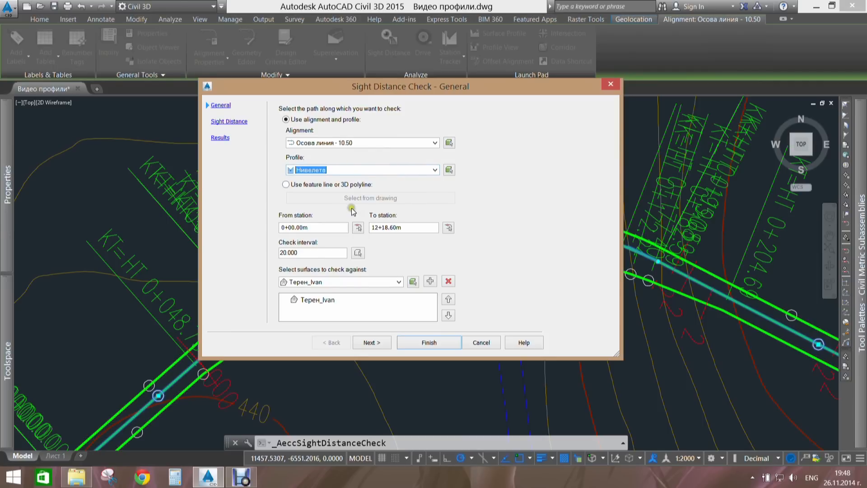
- Set the check interval to 10 m and keep Терен_Ivan as the surface to check against
click(308, 254)
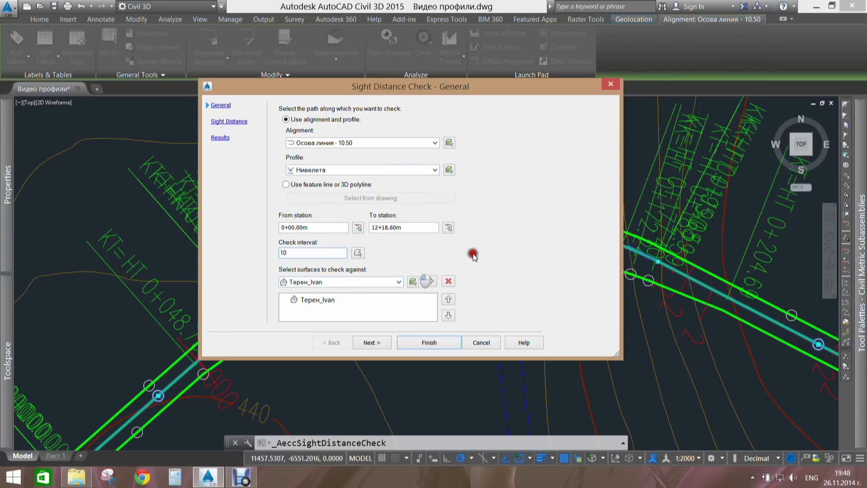
click(359, 285)
click(360, 290)
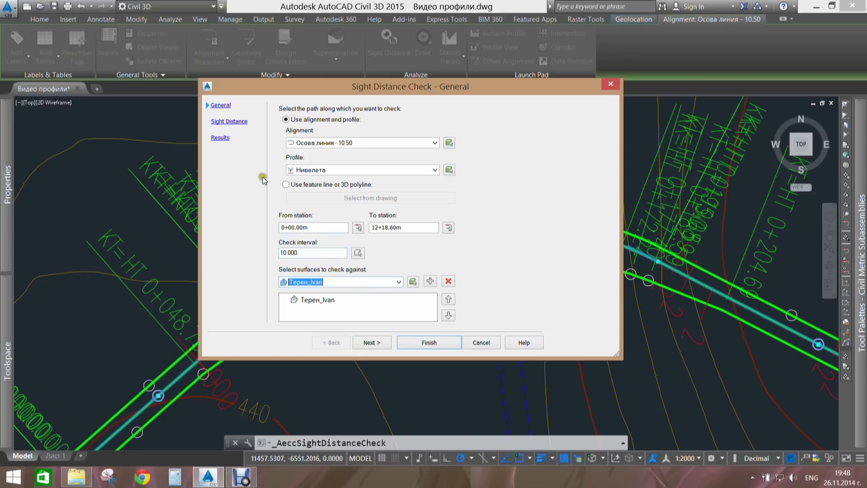
- Set the minimum sight distance to 100 m and the eye height to 1 m, and complete the sight distance check with the default result settings
click(222, 122)
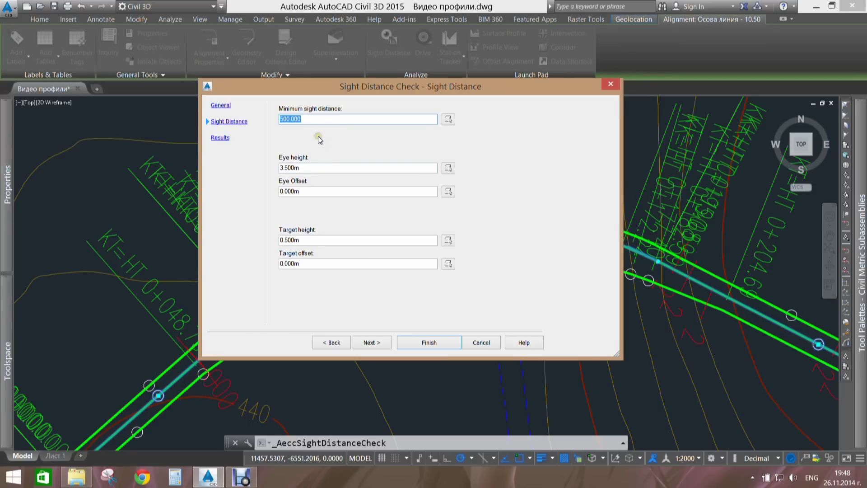
click(297, 119)
drag(322, 118, 188, 139)
text(100)
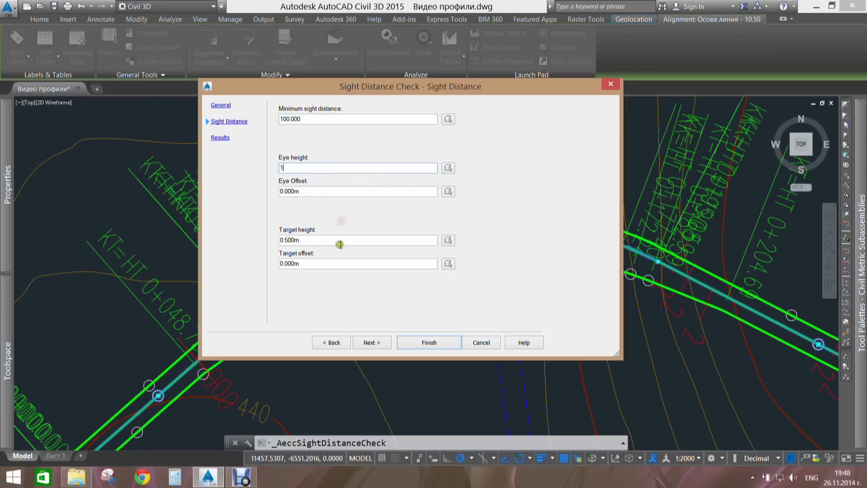
click(382, 344)
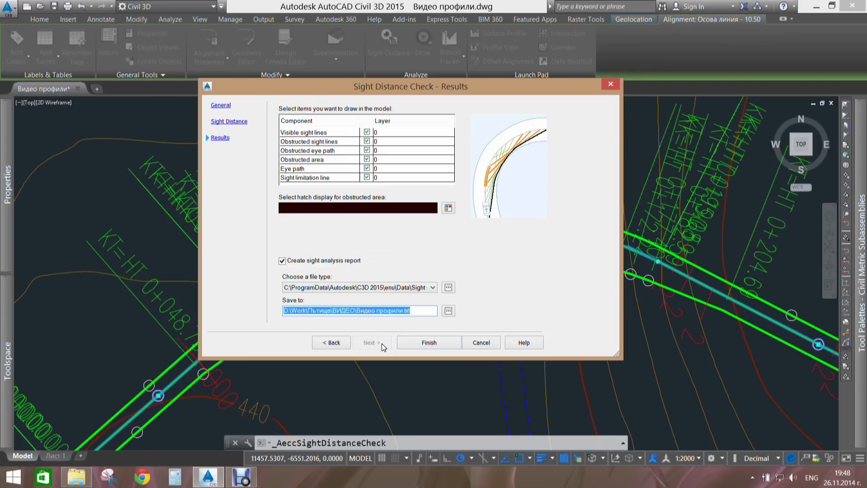
click(430, 346)
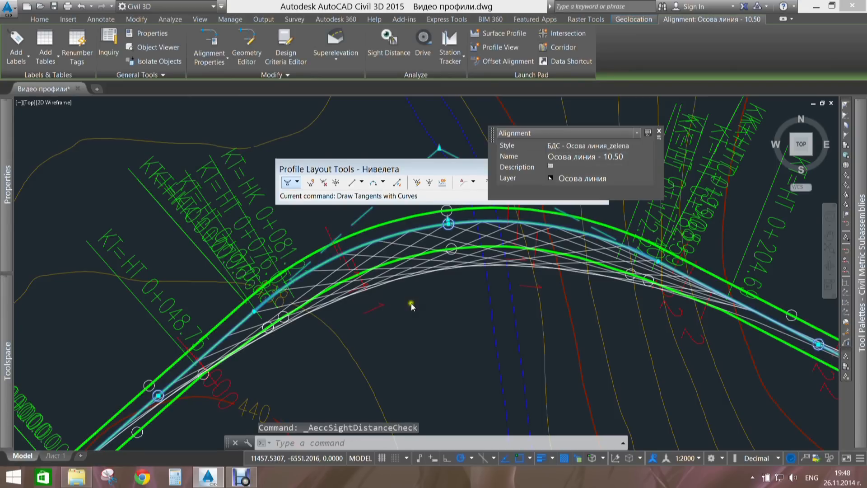
- Examine the sight lines and the sight limitation line on the inner side of the route's curves
scroll(418, 292, down, 2)
key(Escape)
key(Escape)
scroll(447, 264, up, 3)
scroll(450, 282, down, 4)
scroll(383, 266, up, 3)
scroll(383, 266, down, 3)
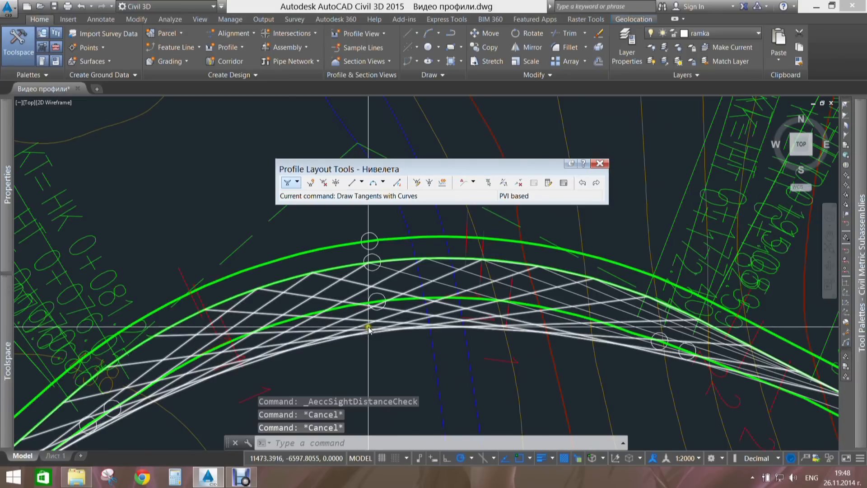
key(Escape)
scroll(402, 293, down, 2)
middle_drag(477, 303, 315, 295)
scroll(565, 366, up, 5)
scroll(516, 336, down, 6)
mouse_move(520, 329)
middle_down()
mouse_move(378, 330)
mouse_move(456, 321)
mouse_move(465, 346)
middle_up()
scroll(424, 355, up, 4)
scroll(424, 355, up, 2)
middle_drag(360, 350, 402, 332)
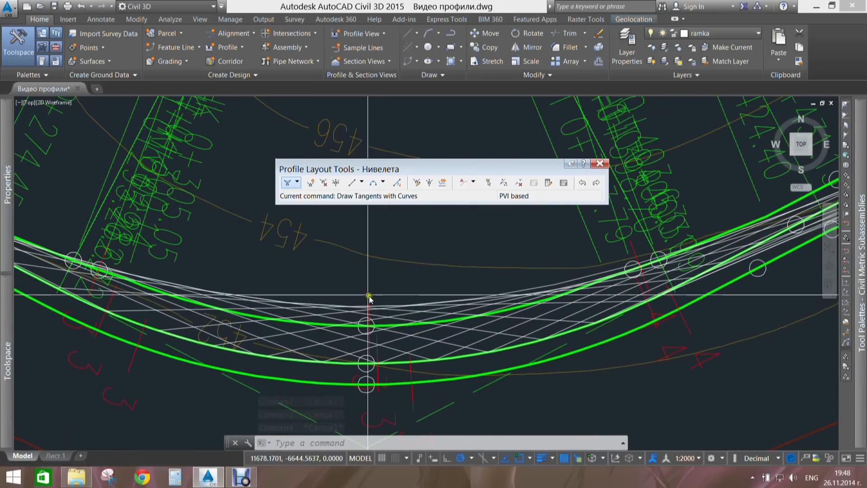
key(Escape)
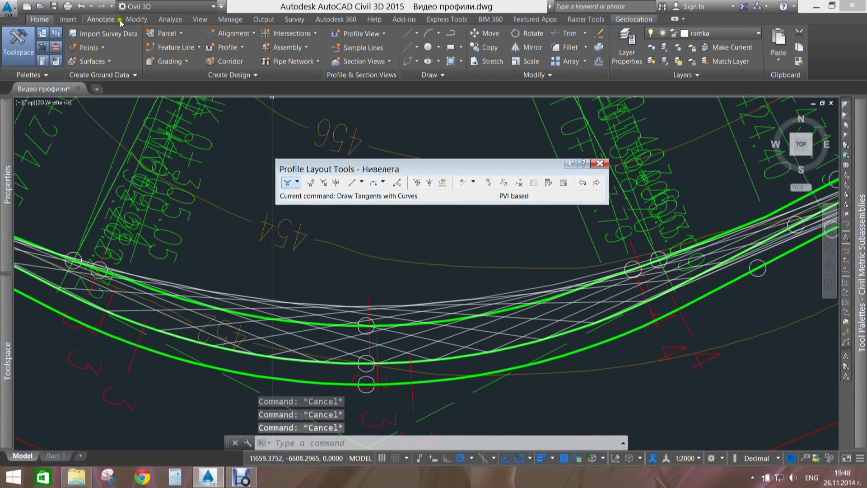
- Place an aligned dimension from the centreline at mid-curve to the sight limitation line inside curve 3
click(101, 19)
click(256, 43)
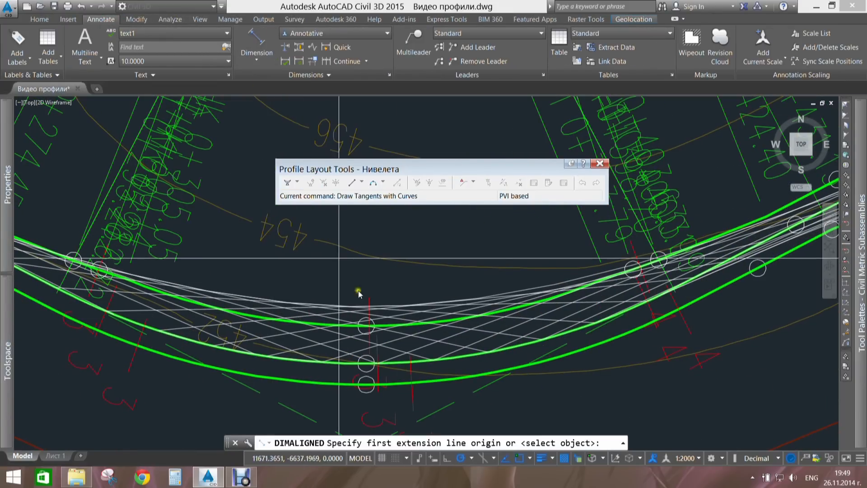
scroll(348, 344, up, 3)
click(341, 355)
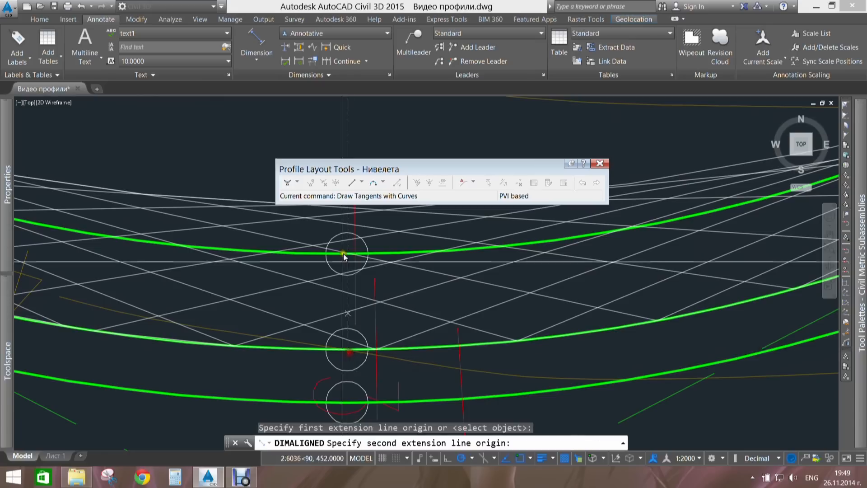
scroll(348, 344, up, 2)
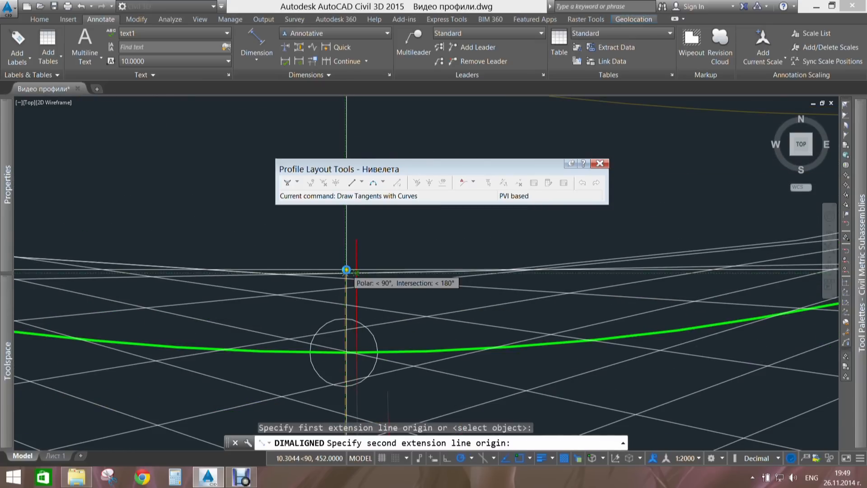
click(348, 267)
click(347, 270)
scroll(352, 293, up, 4)
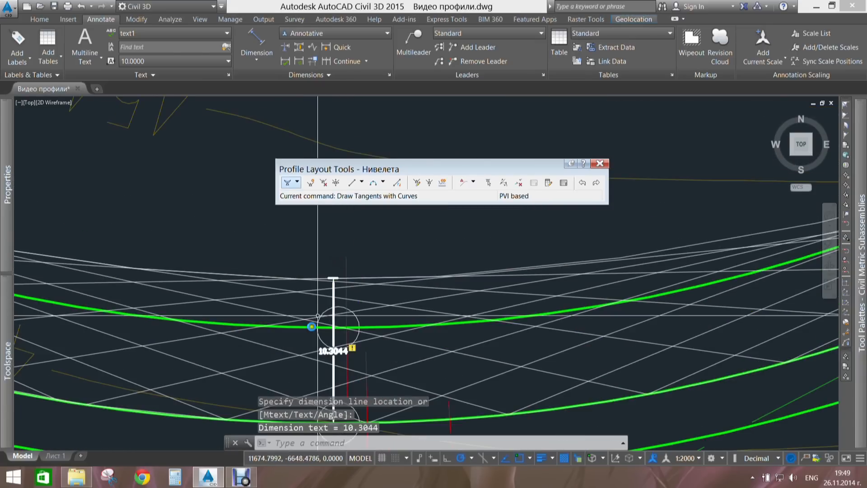
- Erase the aligned dimension placed at the middle of the curve
click(353, 304)
click(364, 315)
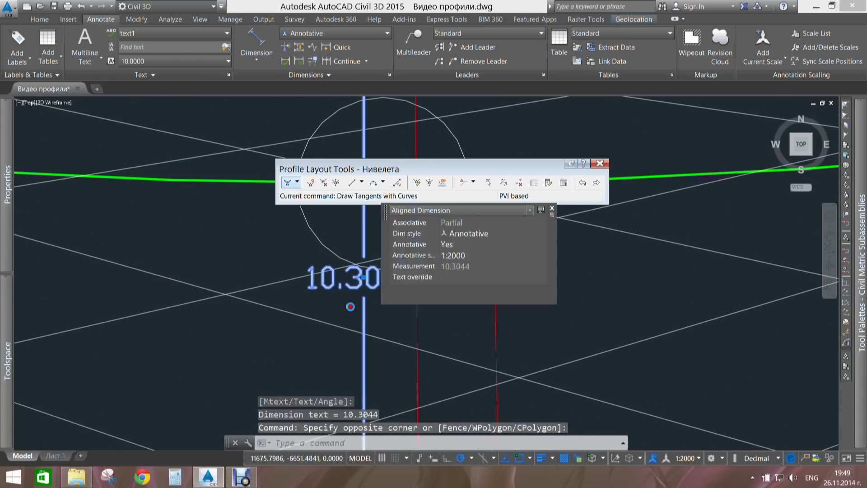
scroll(278, 333, down, 4)
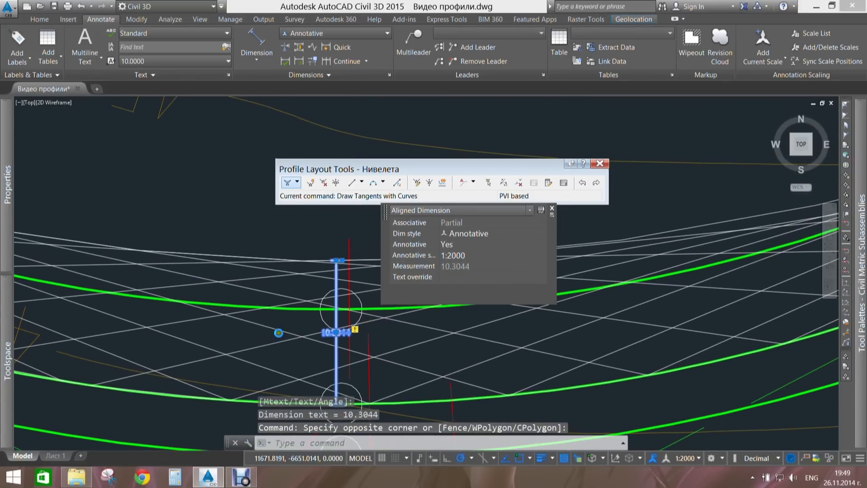
text(e)
key(Return)
key(Escape)
scroll(324, 274, down, 3)
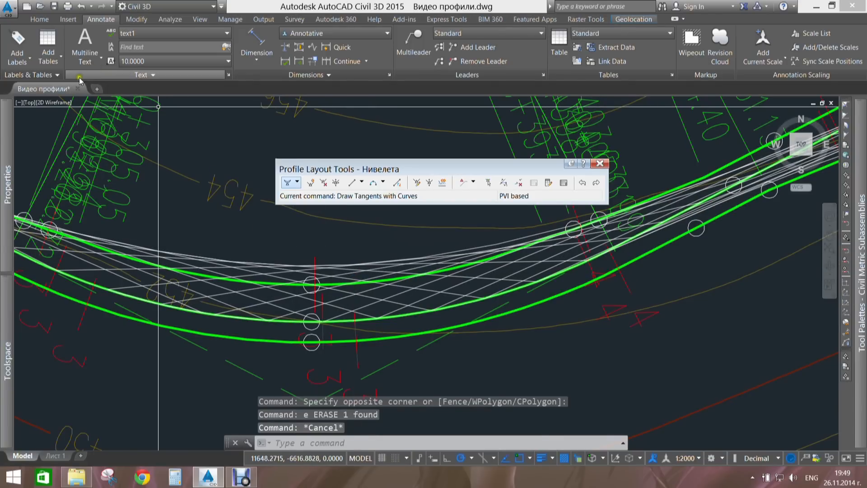
- Erase the sight distance check linework from the drawing
middle_drag(202, 131, 255, 161)
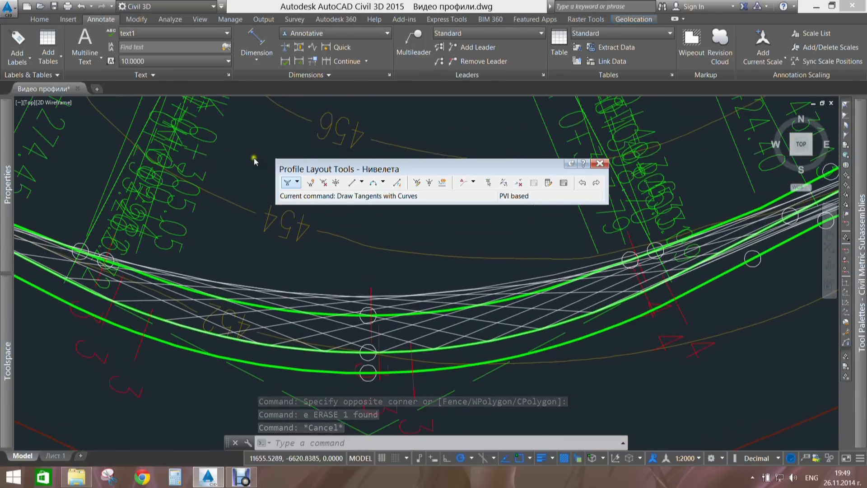
scroll(254, 160, down, 5)
key(Escape)
scroll(300, 226, up, 5)
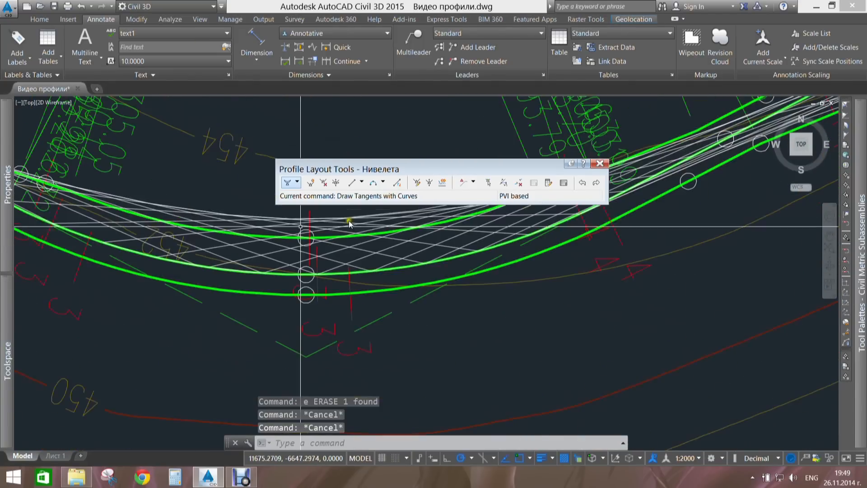
click(359, 210)
click(343, 225)
text(e)
key(space)
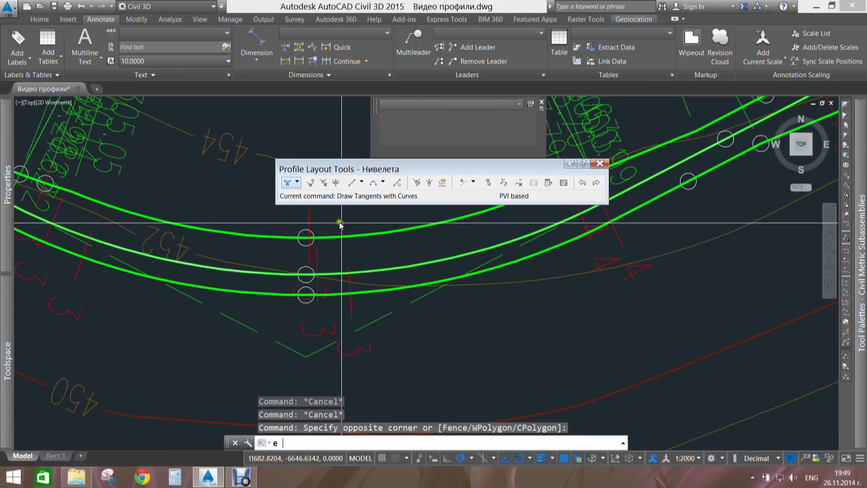
- Inspect the centreline and the rest of the route for leftover sight check linework and clear the selection
scroll(343, 226, up, 6)
key(Escape)
click(324, 270)
click(302, 311)
scroll(307, 298, down, 2)
click(308, 298)
click(281, 261)
scroll(287, 268, down, 6)
scroll(286, 268, down, 5)
key(Escape)
key(Escape)
scroll(234, 243, up, 4)
key(Escape)
mouse_move(340, 272)
middle_down()
mouse_move(246, 219)
mouse_move(216, 219)
mouse_move(404, 285)
middle_up()
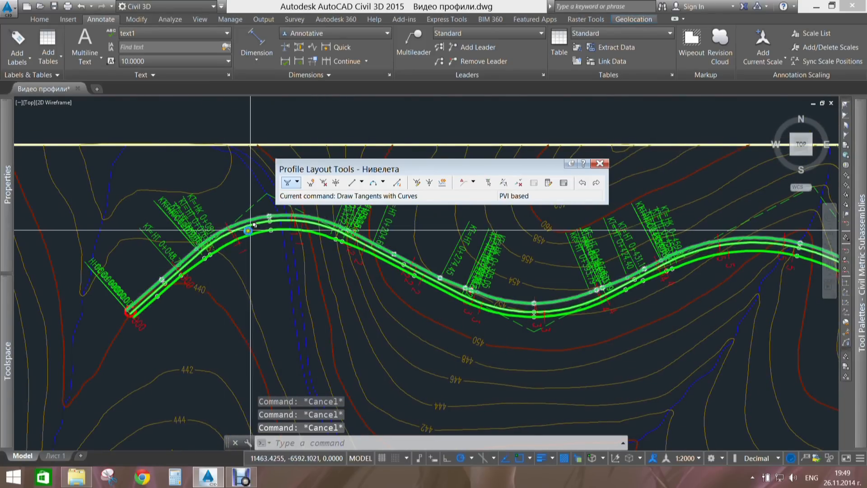
scroll(250, 230, up, 2)
click(256, 239)
right_click(256, 239)
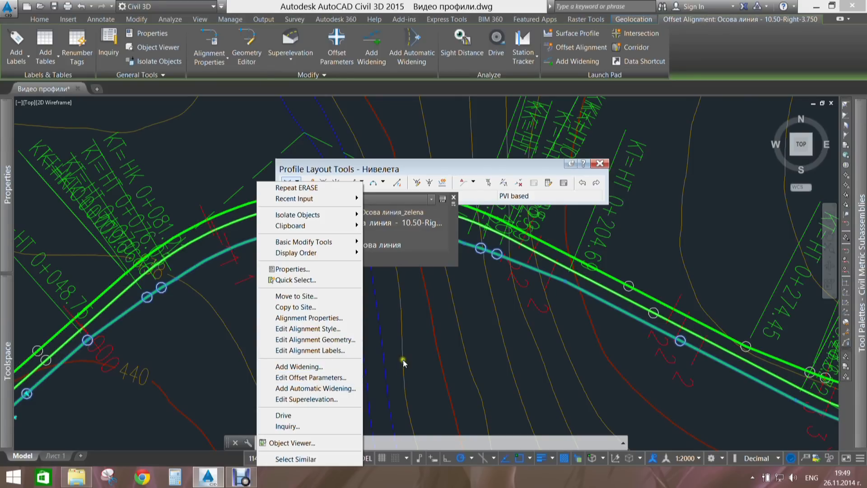
key(Escape)
key(Escape)
- Open the masking settings in the alignment properties of the right 3.750 offset alignment
click(264, 234)
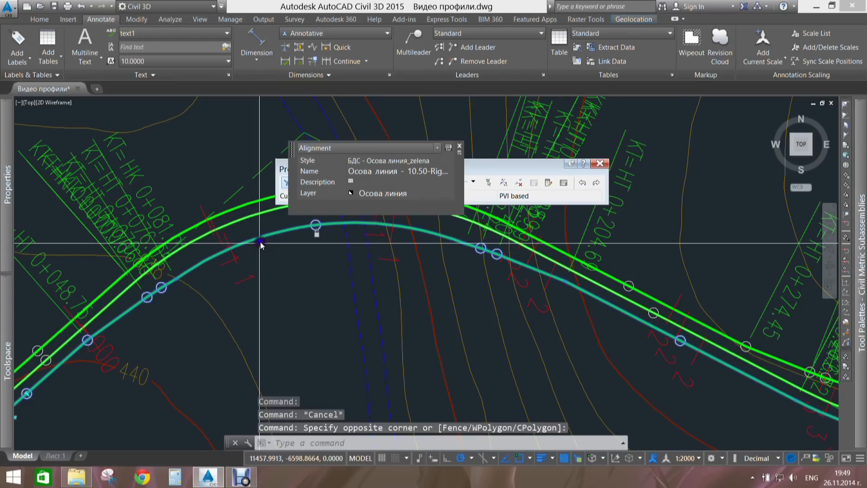
right_click(271, 264)
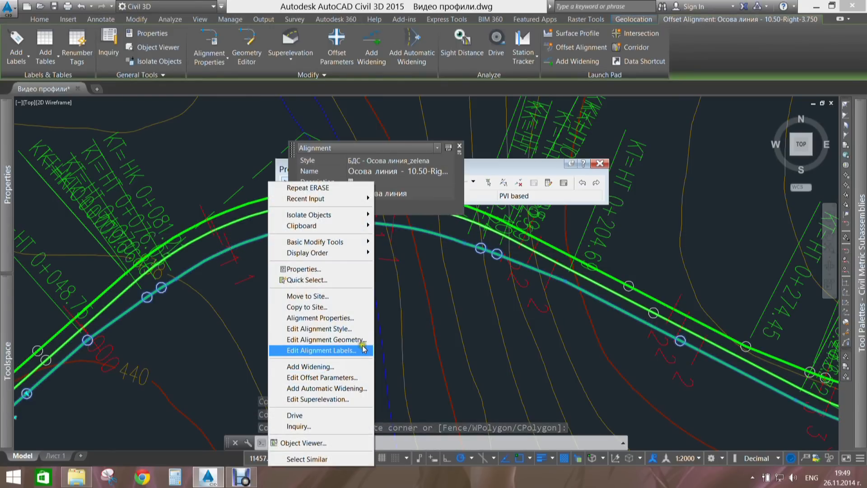
click(353, 318)
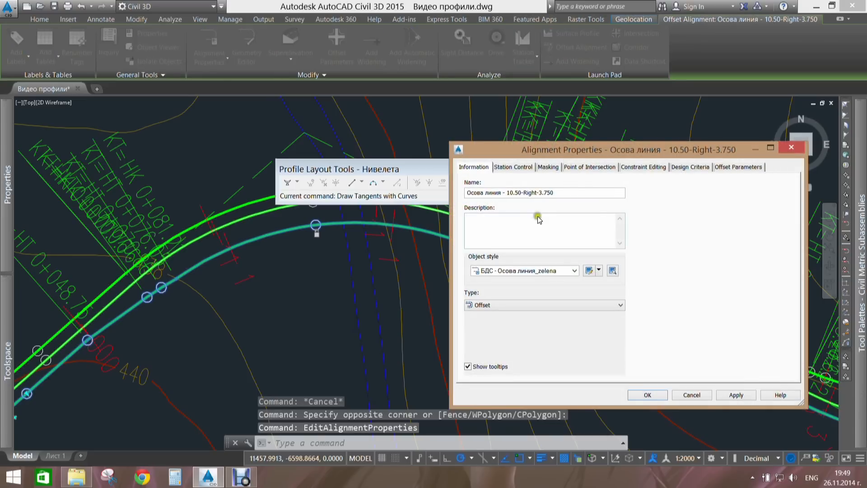
drag(646, 153, 636, 154)
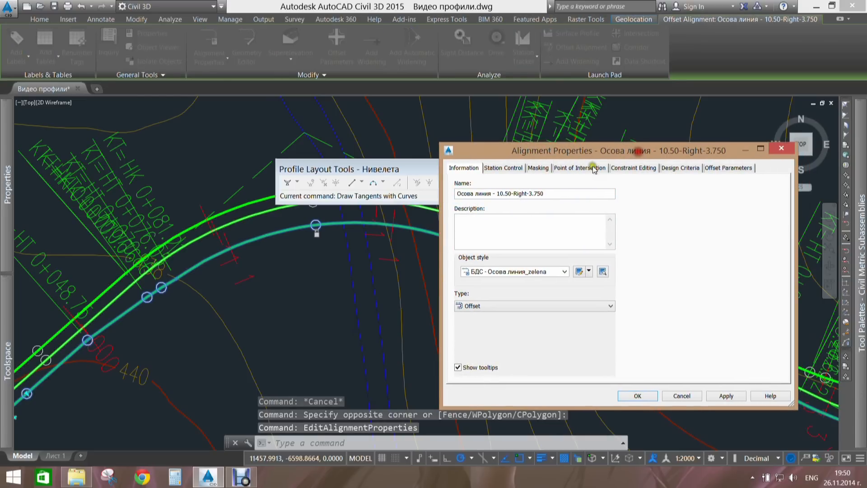
click(539, 168)
click(472, 213)
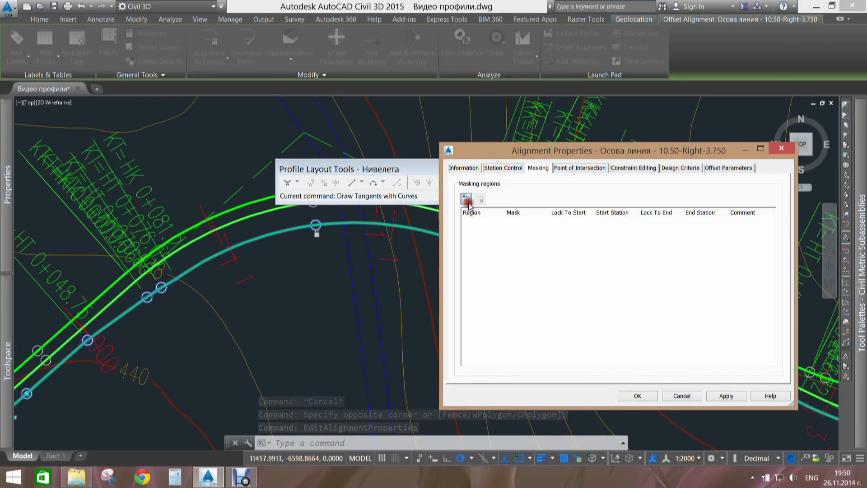
scroll(343, 253, down, 3)
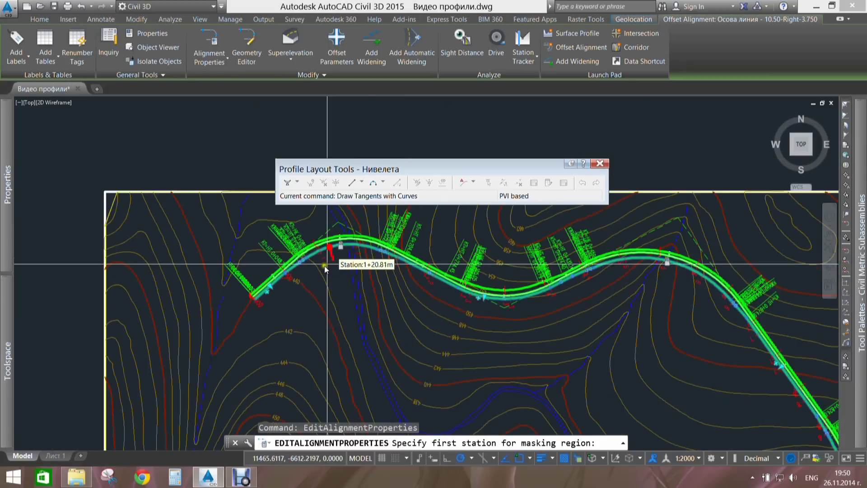
scroll(253, 291, up, 5)
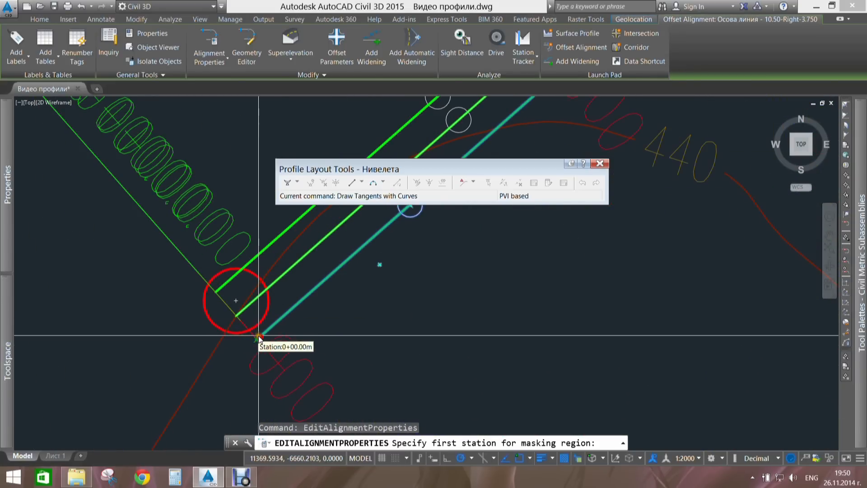
scroll(350, 280, down, 4)
scroll(354, 281, down, 2)
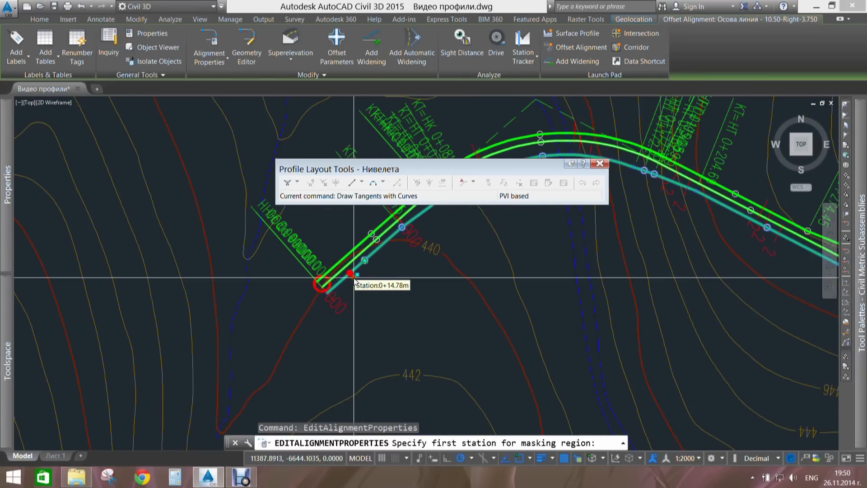
scroll(350, 278, down, 1)
scroll(316, 289, up, 6)
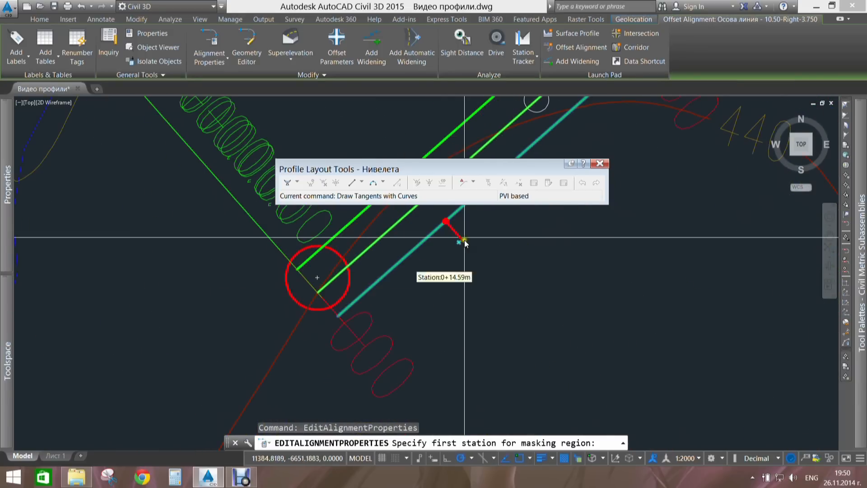
key(Escape)
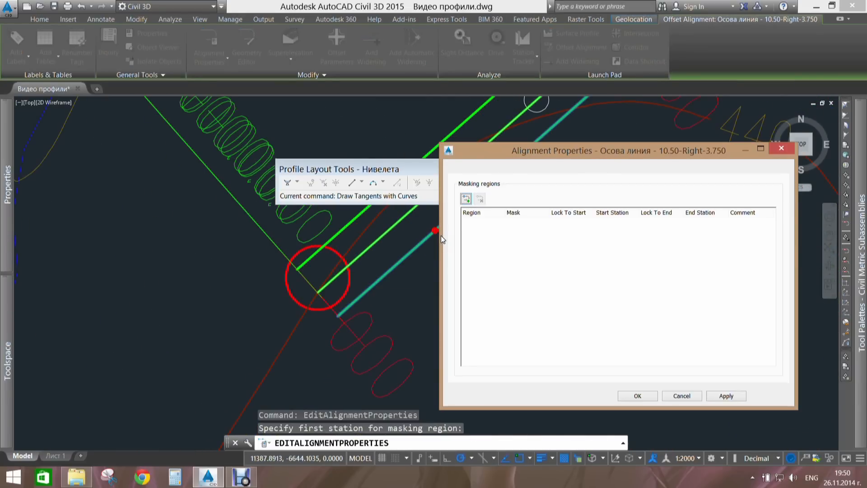
- Add a masking region to the right offset alignment from about station 0+24 to 0+35.38 m near its start
click(466, 199)
scroll(325, 338, down, 3)
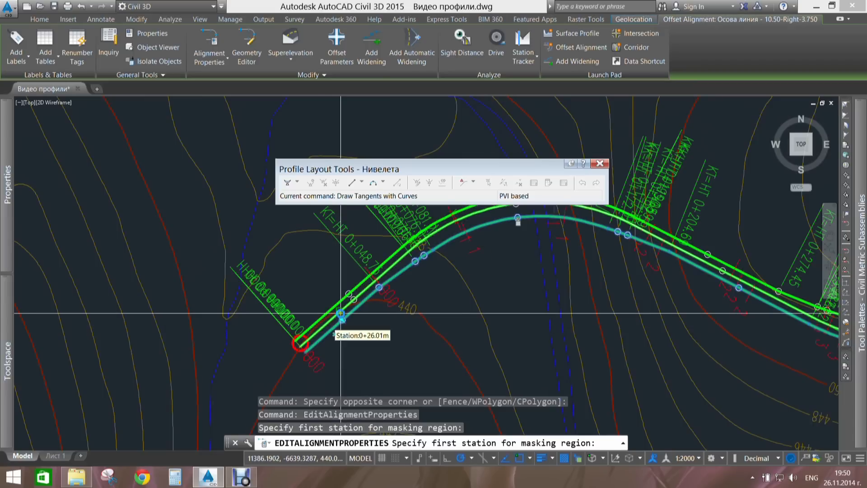
scroll(334, 325, up, 2)
click(348, 293)
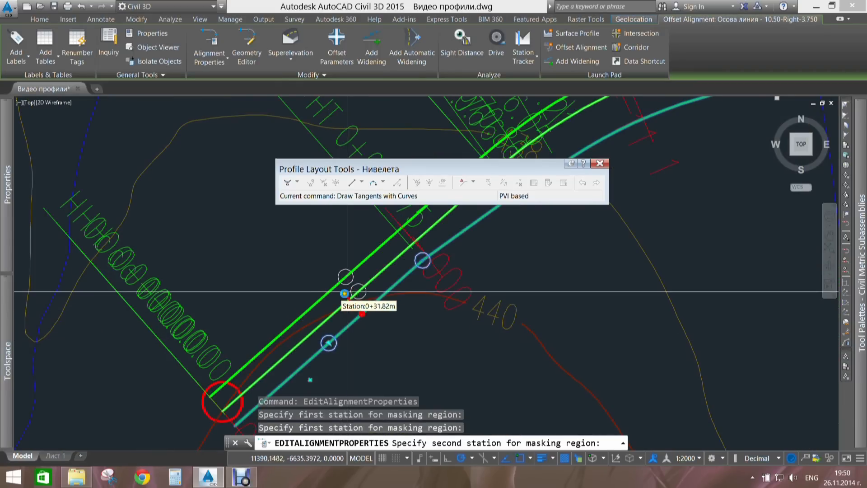
click(402, 253)
- Set the right offset masking region's start station to 0+00.00 m
click(596, 223)
click(614, 223)
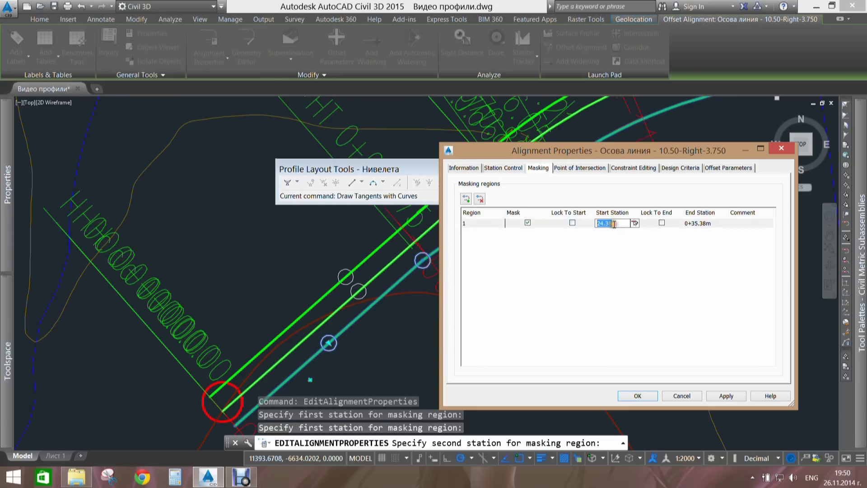
click(680, 232)
click(682, 226)
- Extend the right offset masking region to the alignment's end point at station 12+00.52 m, accept the properties and clear the selection
click(702, 225)
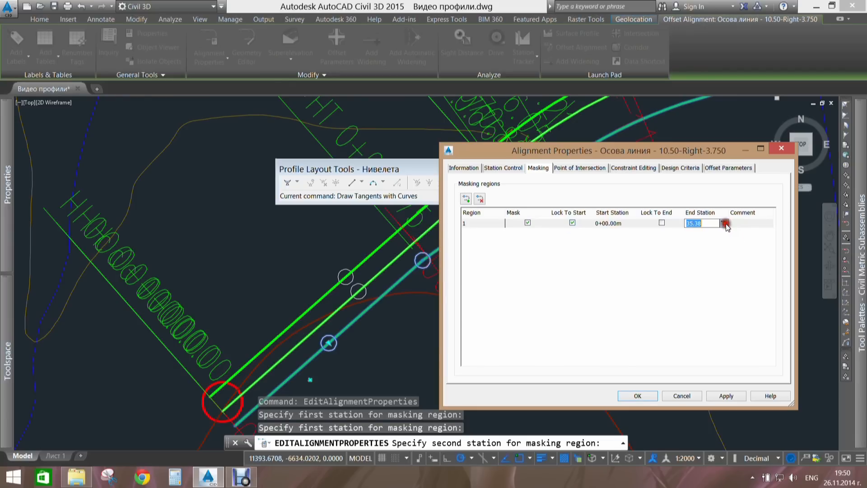
click(724, 224)
scroll(622, 265, down, 6)
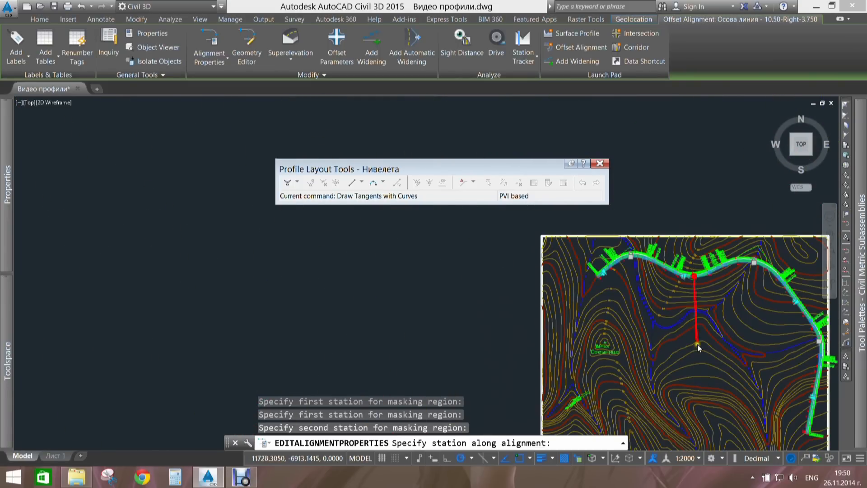
scroll(804, 412, up, 5)
mouse_move(801, 403)
middle_down()
mouse_move(699, 294)
mouse_move(622, 268)
middle_up()
scroll(623, 268, up, 6)
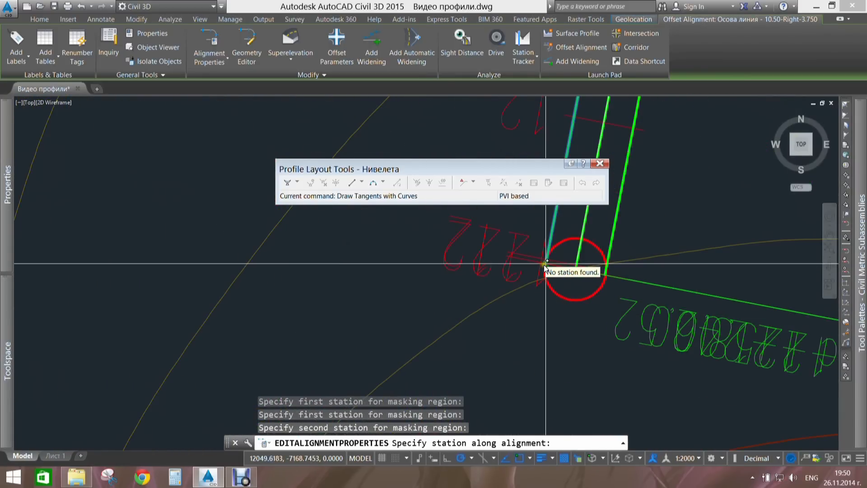
click(546, 262)
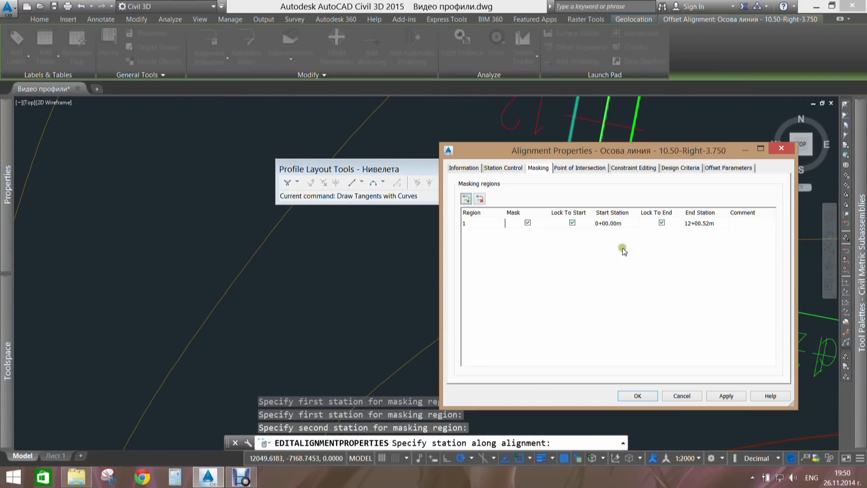
click(646, 395)
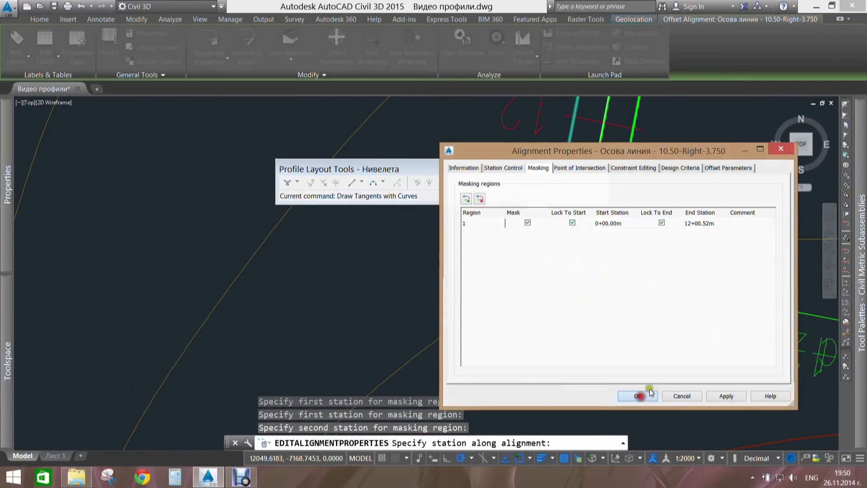
scroll(568, 322, down, 8)
key(Escape)
key(Escape)
- Select the left 3.750 offset alignment near the route's start and open the masking settings in its alignment properties
middle_drag(545, 349, 658, 394)
scroll(658, 395, down, 6)
scroll(551, 284, up, 9)
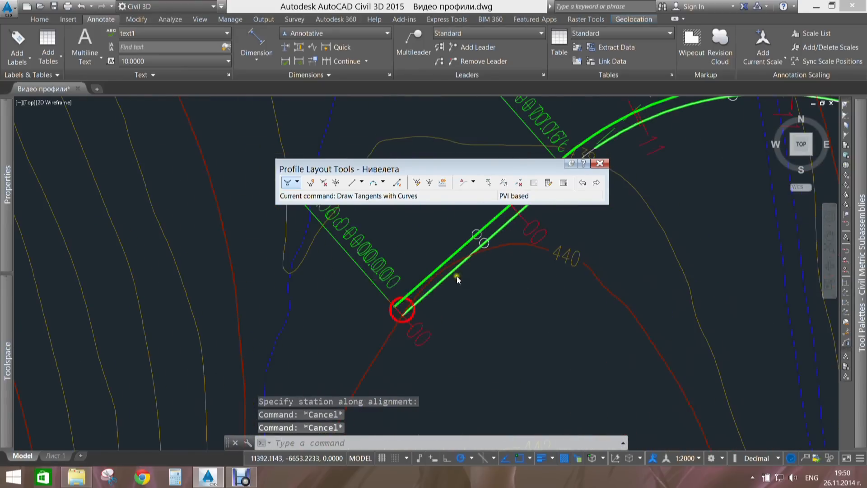
click(413, 297)
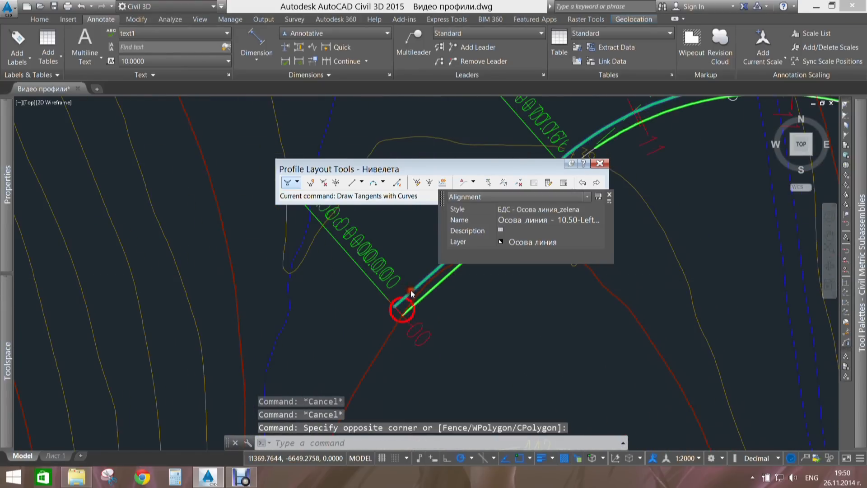
click(413, 294)
right_click(409, 291)
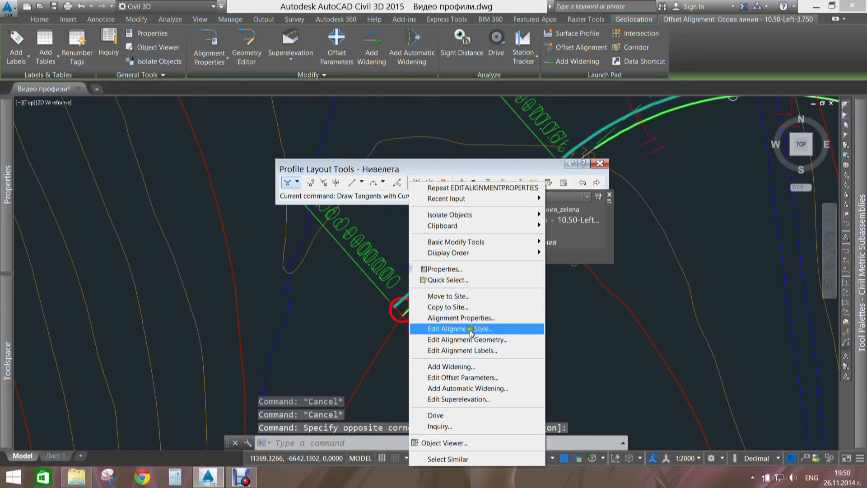
click(492, 321)
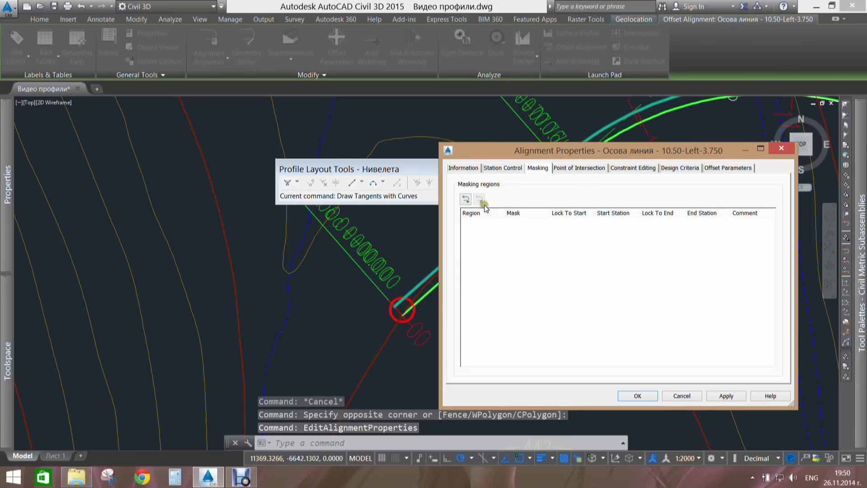
- Try to add a masking region to the left offset alignment by picking stations at its start point
click(465, 199)
scroll(397, 310, up, 2)
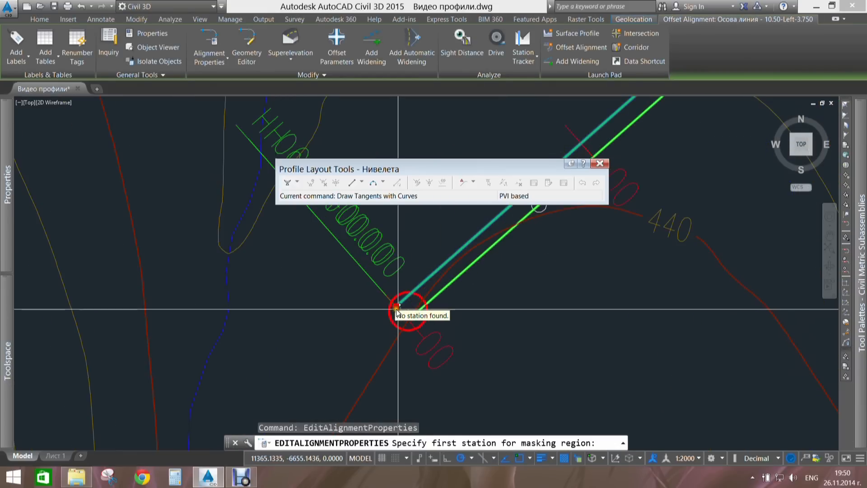
click(399, 308)
scroll(399, 309, up, 4)
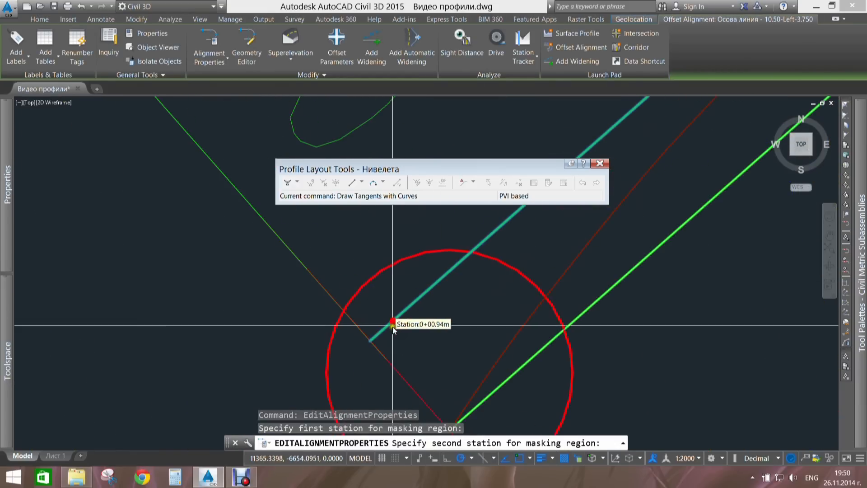
click(370, 340)
click(459, 279)
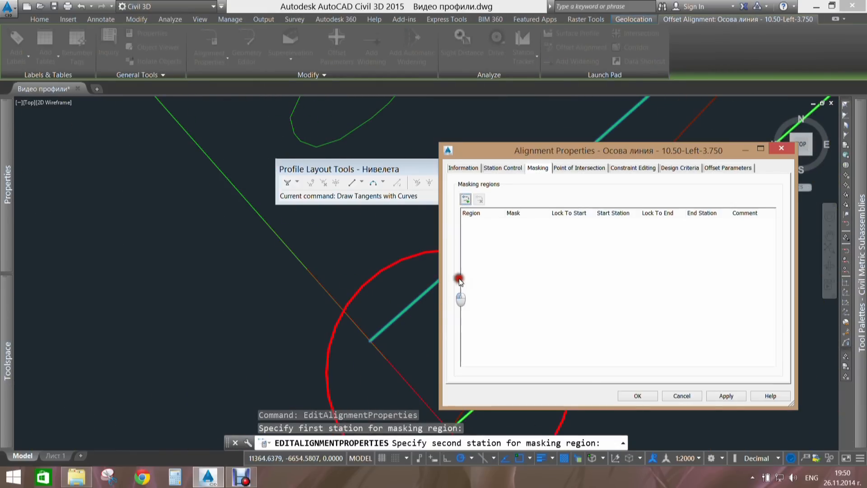
- Add a masking region to the left offset alignment from about station 0+09.52 to 0+35.38 m
click(464, 200)
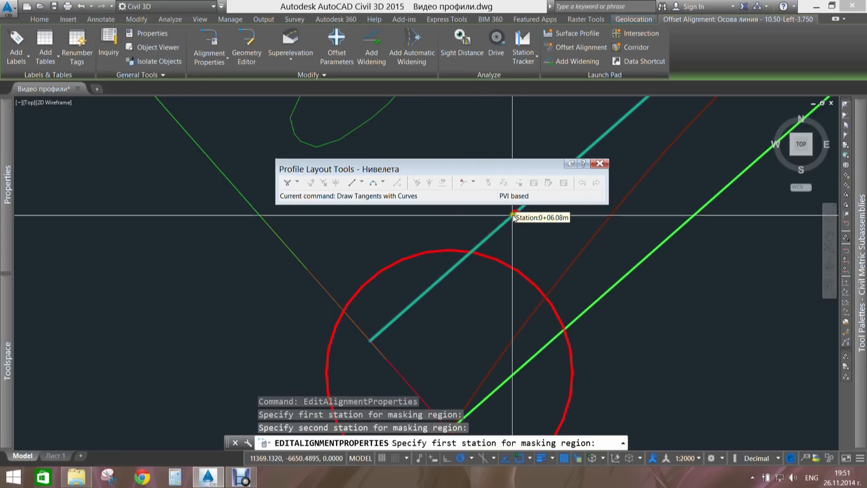
click(514, 211)
scroll(534, 256, down, 6)
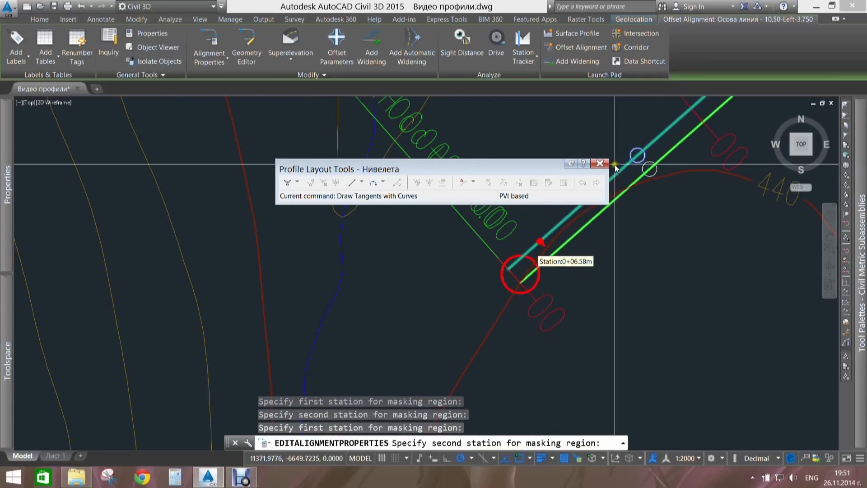
click(639, 155)
- Set the left offset masking region's start station to 0 and its end station to 1200, and apply the properties
click(623, 224)
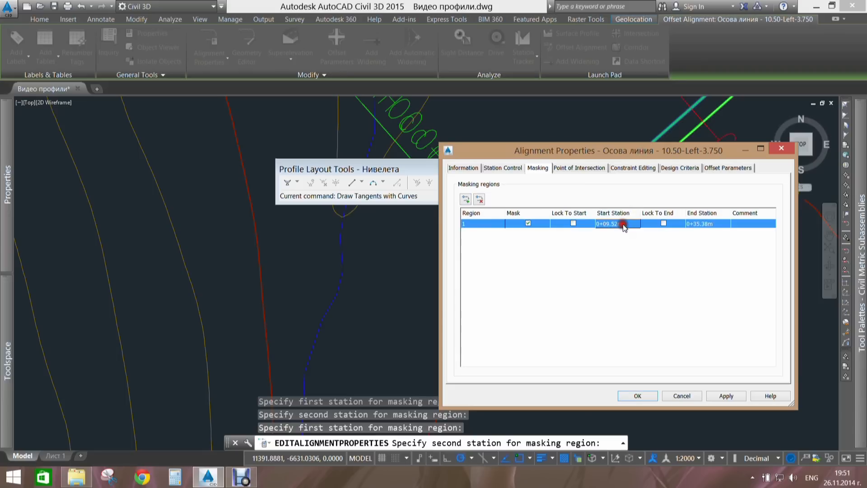
click(623, 224)
click(703, 225)
click(705, 227)
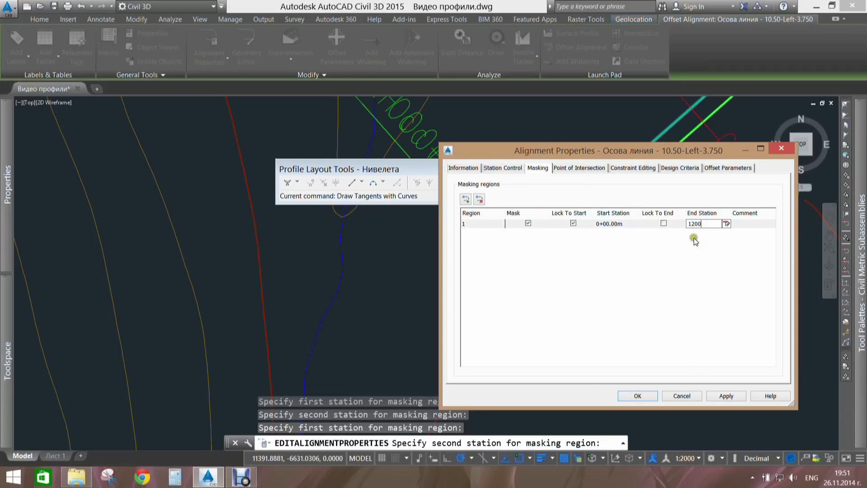
click(729, 394)
click(640, 397)
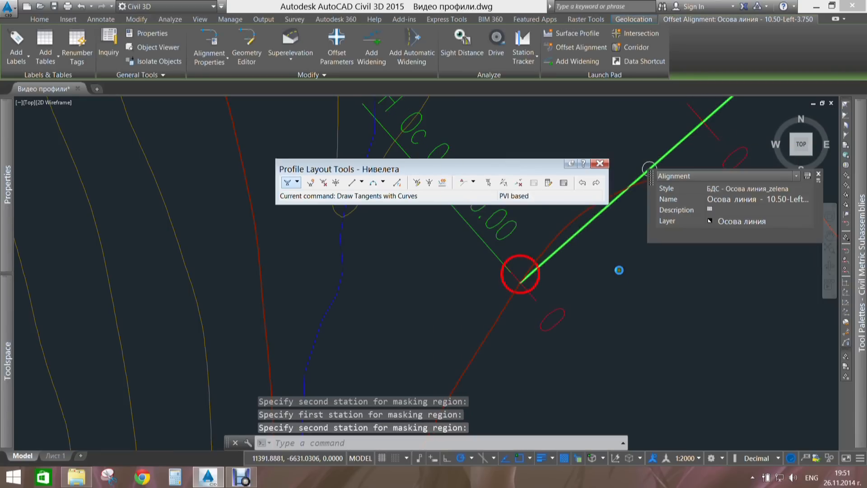
- Select the unmasked remainder of the left 3.750 offset alignment at the route's end and open its alignment properties
scroll(648, 296, down, 10)
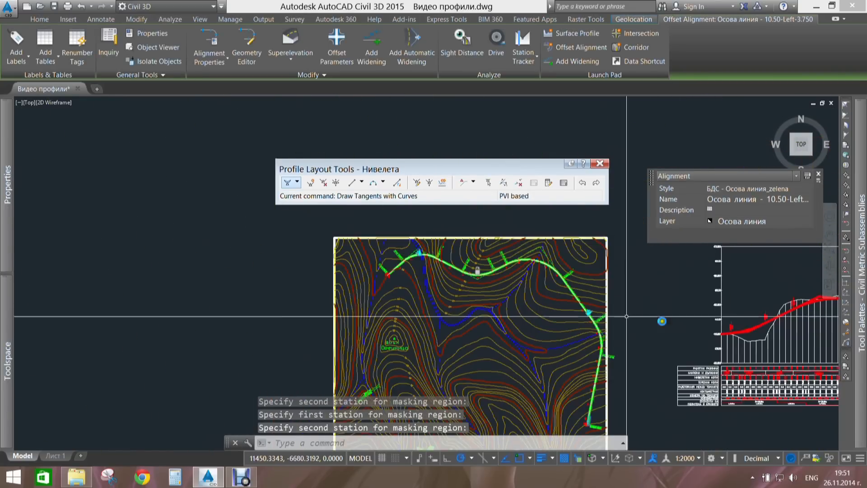
scroll(625, 407, up, 8)
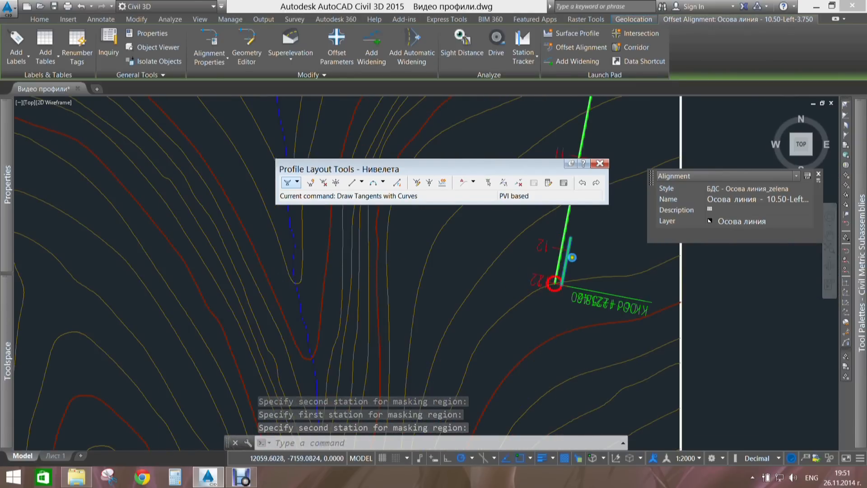
click(561, 284)
key(Escape)
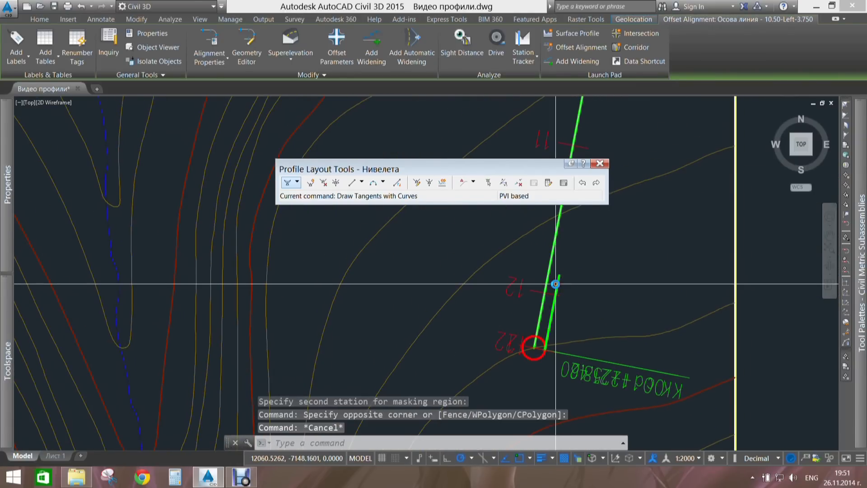
click(555, 285)
scroll(557, 304, up, 4)
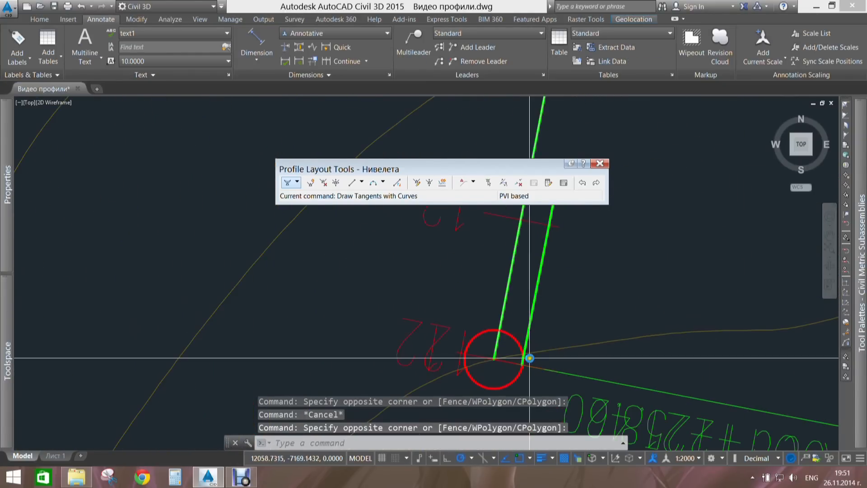
click(533, 286)
right_click(534, 285)
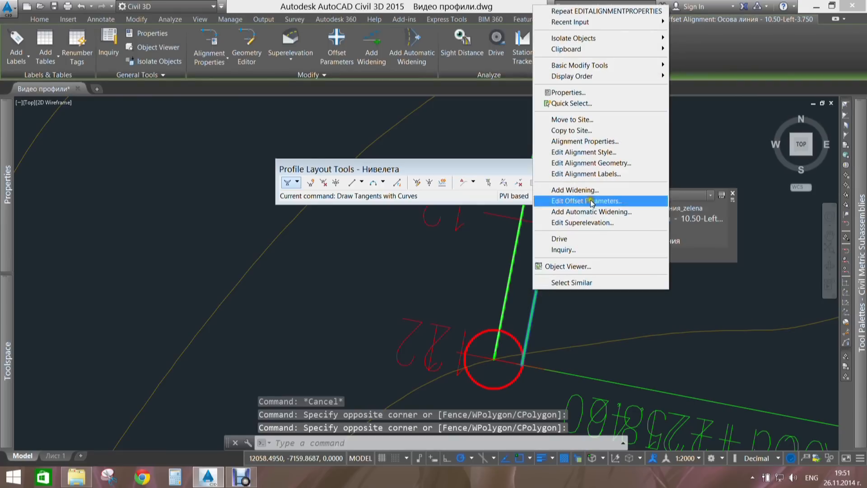
click(606, 141)
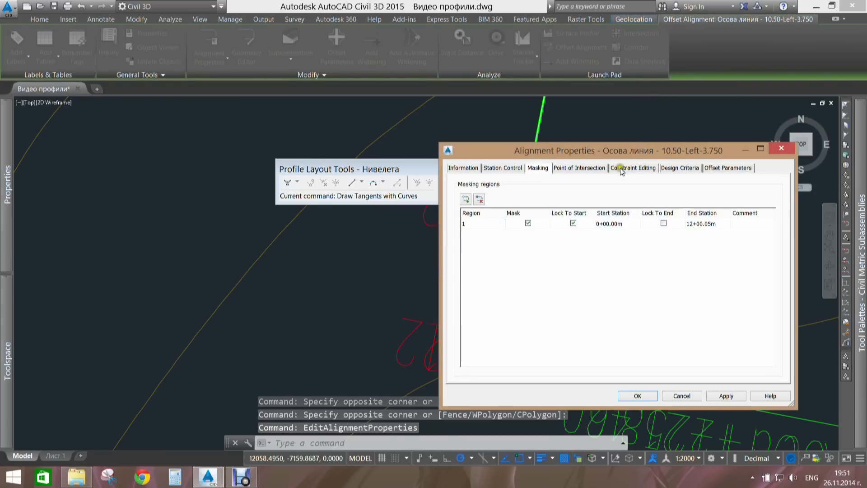
- Set the left offset masking region's end station to the alignment's end point at 12+25.42 m and accept the properties
click(681, 225)
click(708, 224)
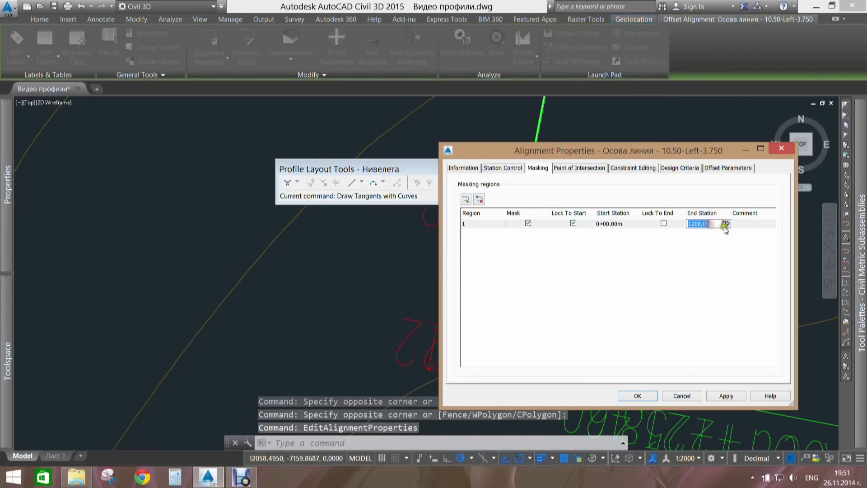
click(726, 223)
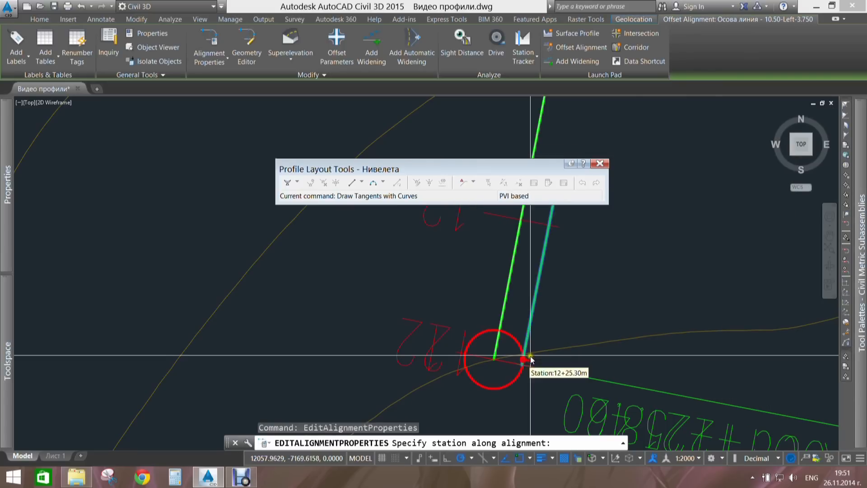
scroll(524, 362, up, 4)
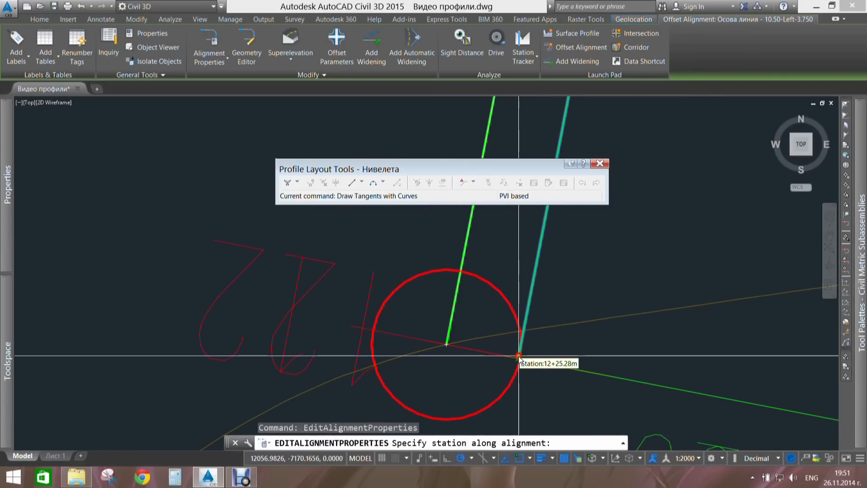
click(519, 357)
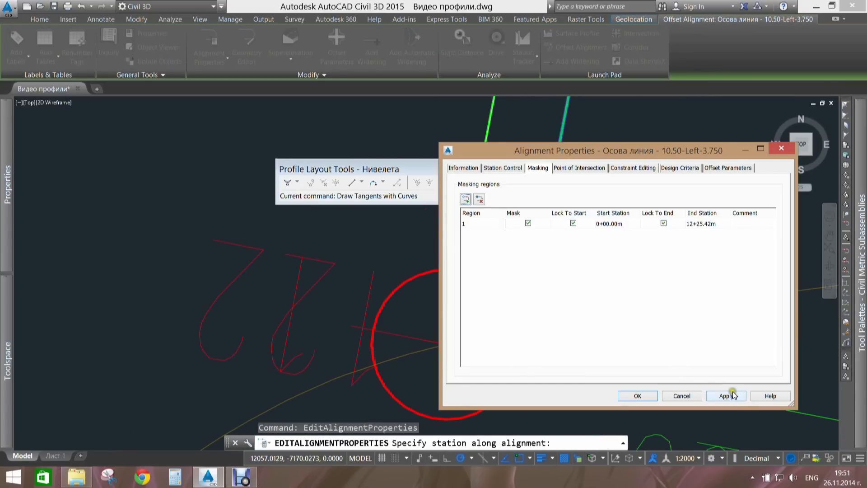
click(635, 396)
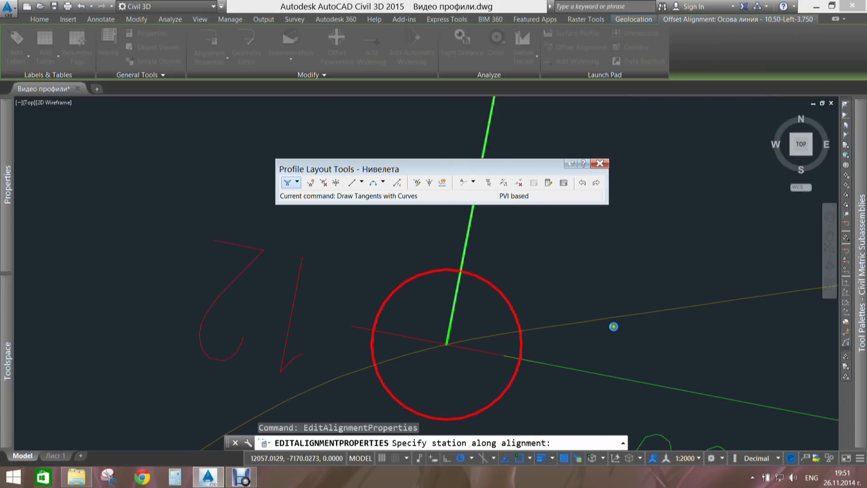
- Check the masked offset alignments along the route, from its end back to its start
scroll(611, 321, down, 10)
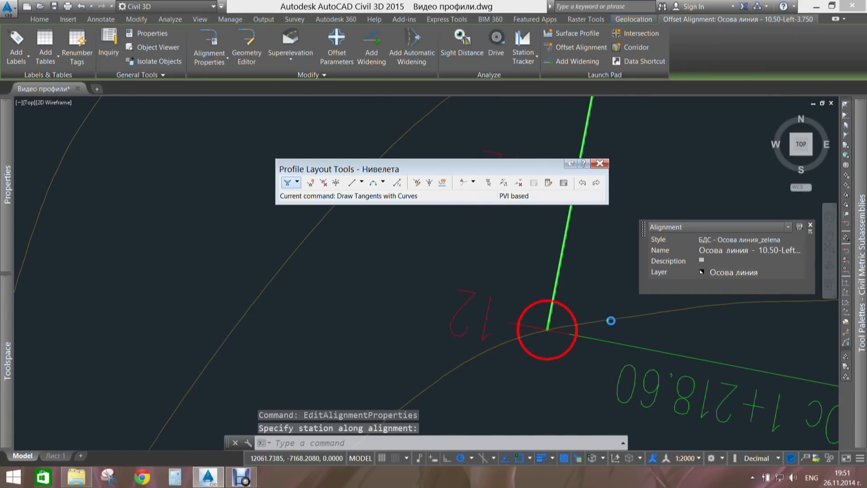
key(Escape)
middle_drag(590, 240, 690, 326)
scroll(508, 243, up, 5)
key(Escape)
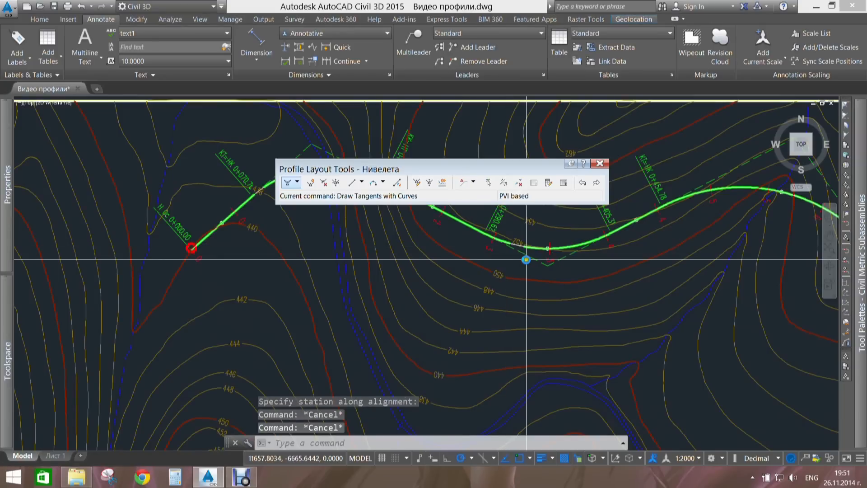
scroll(525, 259, down, 4)
middle_drag(621, 282, 439, 242)
key(Escape)
scroll(461, 251, down, 5)
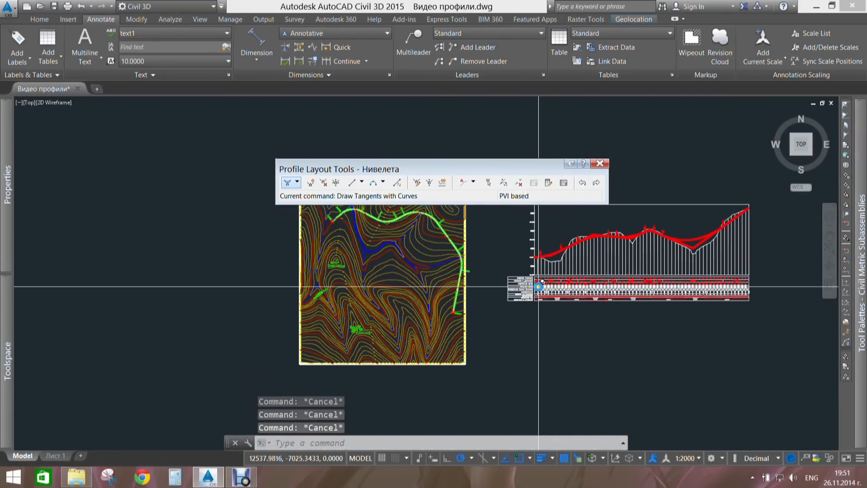
- Start creating a new assembly and enter the designer's surname as its name
click(392, 220)
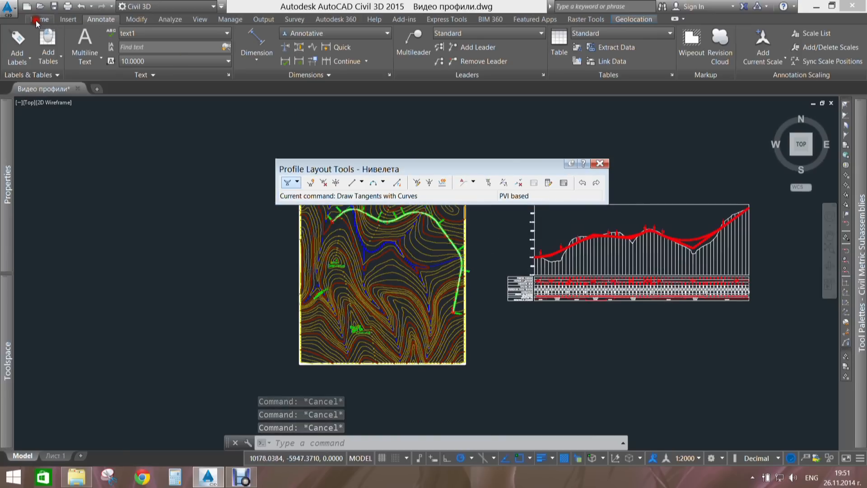
click(39, 19)
middle_drag(488, 117, 240, 122)
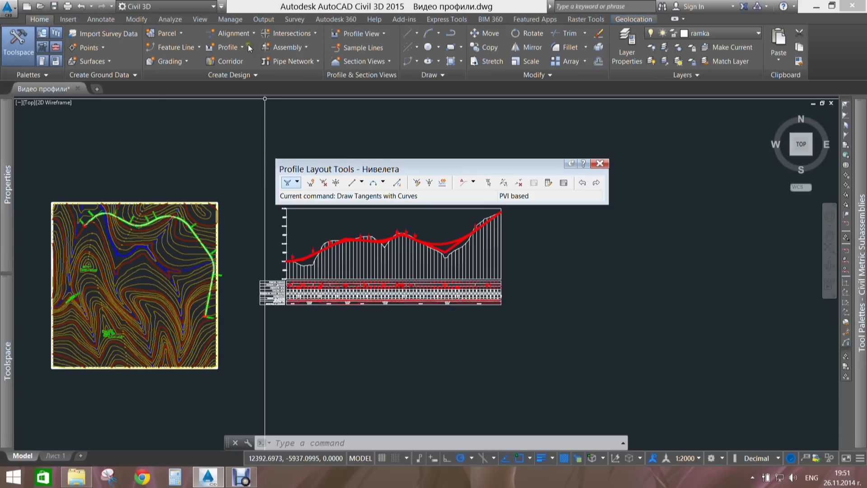
click(292, 46)
click(285, 60)
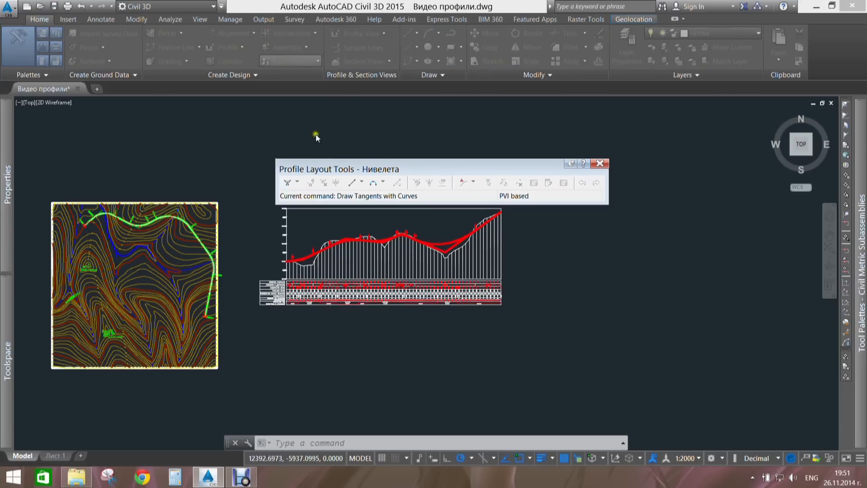
drag(426, 133, 461, 148)
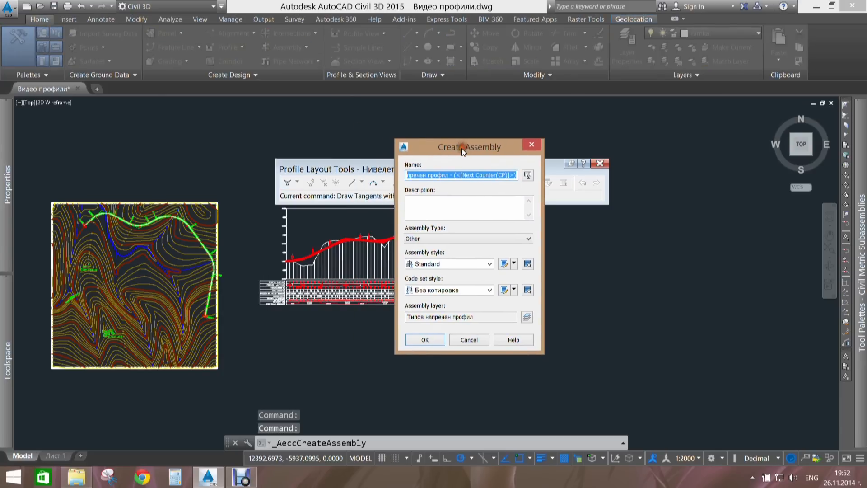
key(Delete)
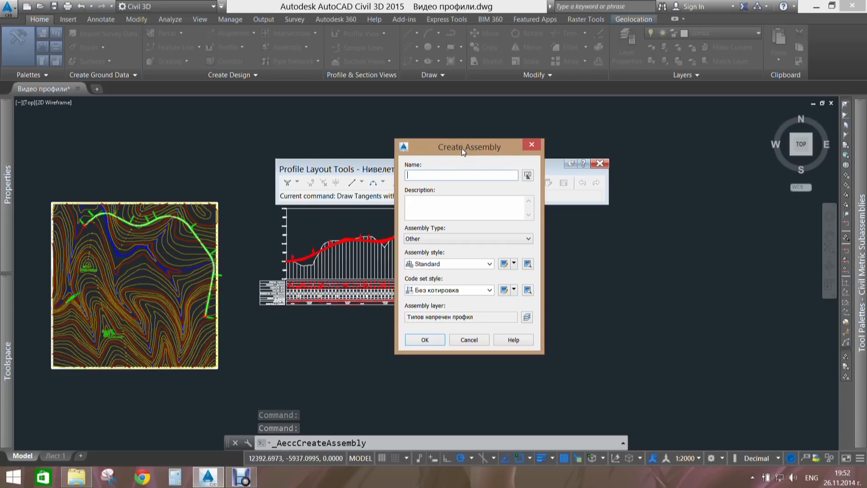
text(Velchev)
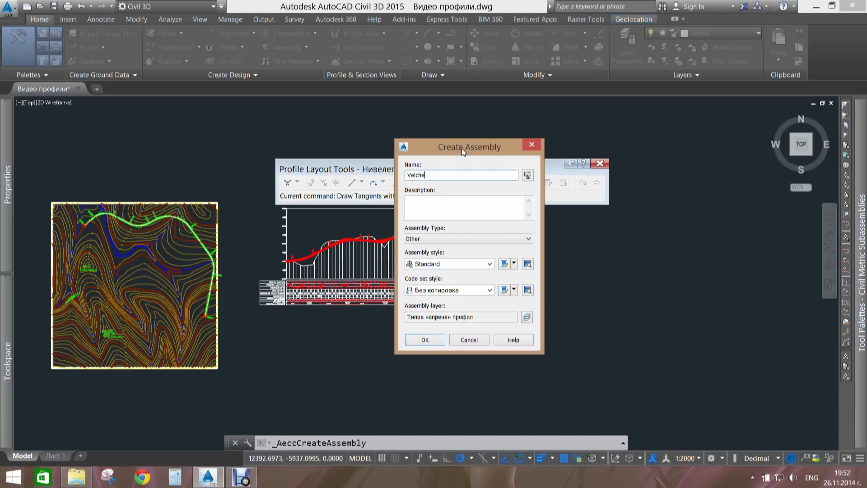
- Give the assembly the Basic style and the Без котировка code set style, and place its baseline below the profile view
click(451, 264)
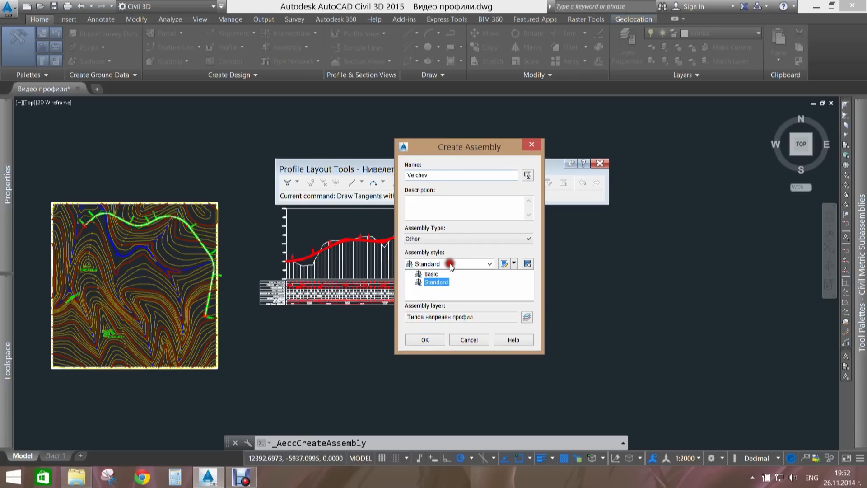
click(429, 274)
click(432, 291)
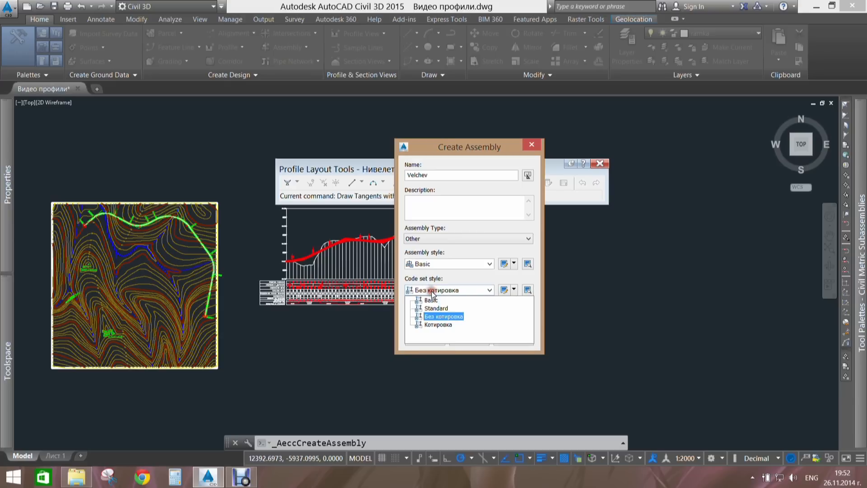
click(440, 317)
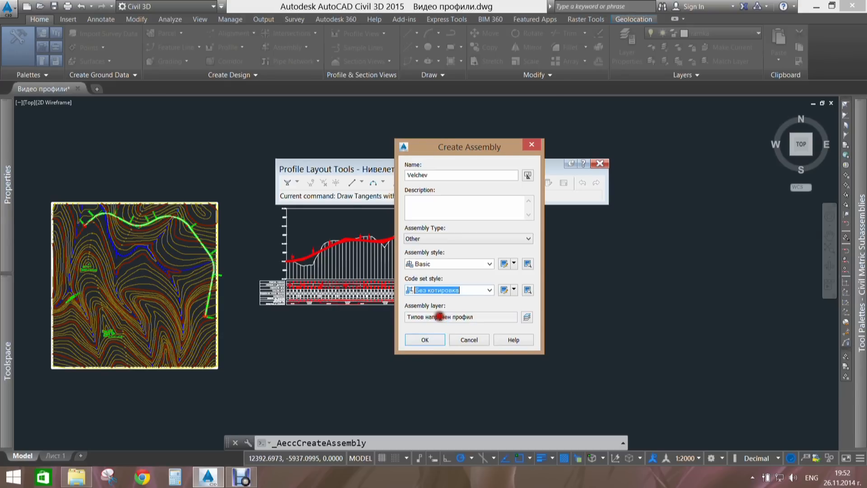
click(426, 341)
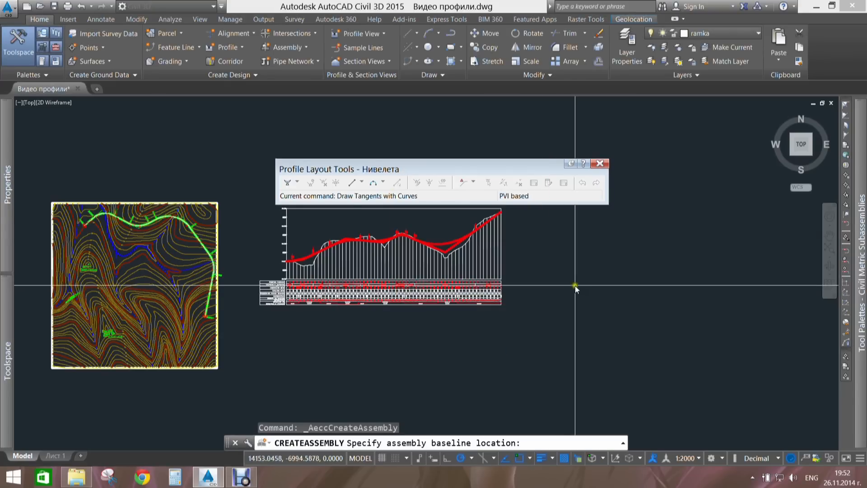
click(387, 359)
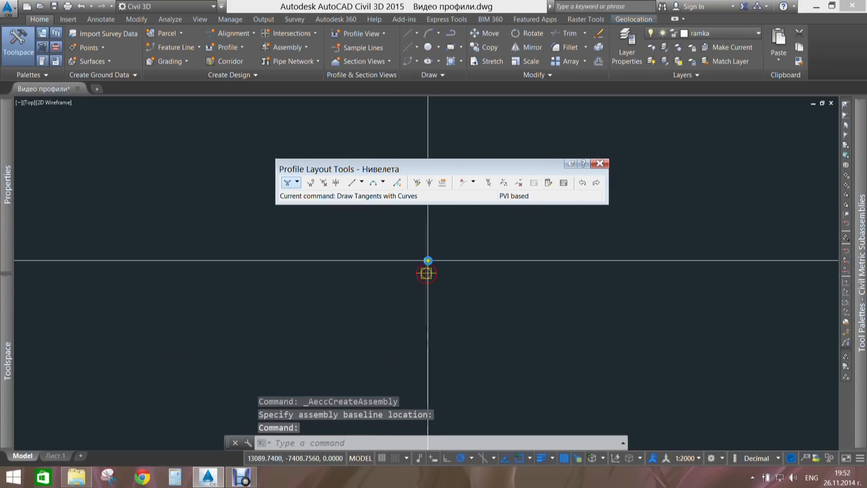
key(Escape)
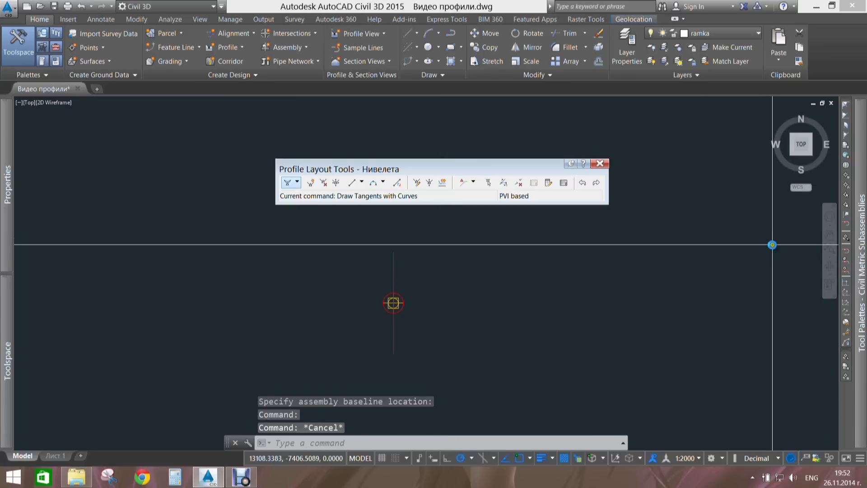
- Find the LaneOutsideSuperWithWidening subassembly among the metric lanes and open its help topic
mouse_move(863, 244)
click(789, 236)
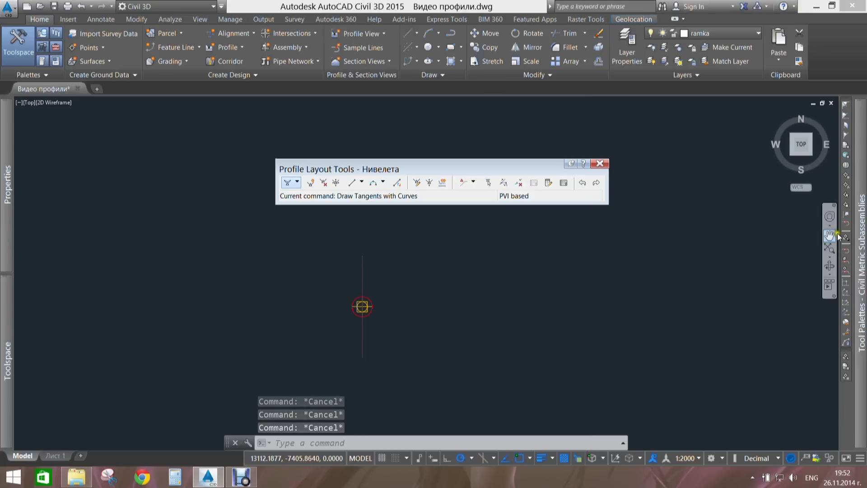
mouse_move(863, 262)
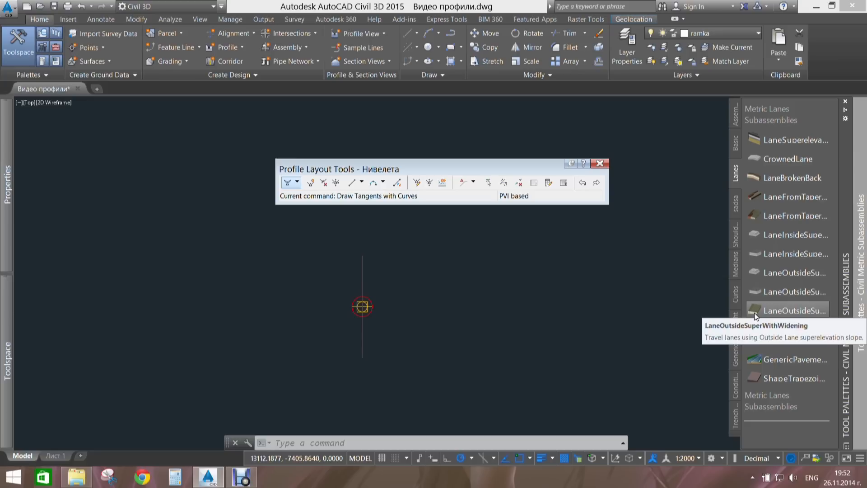
key(F1)
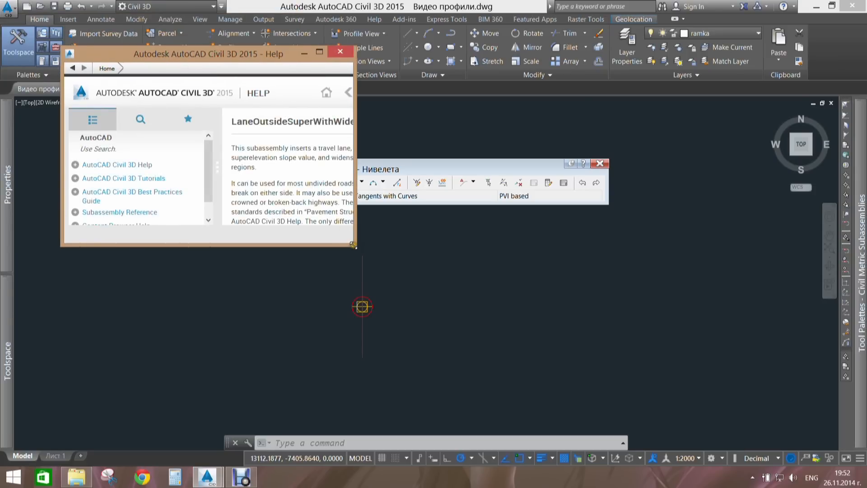
- Search the help for "Lane", review the Lane Subassemblies topic with its images and common uses, and close the help
drag(353, 244, 423, 282)
click(140, 118)
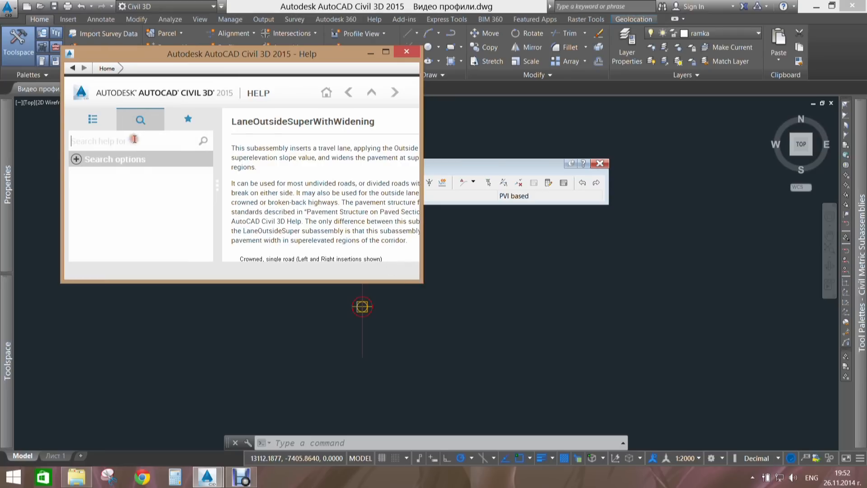
text(Lane)
key(Return)
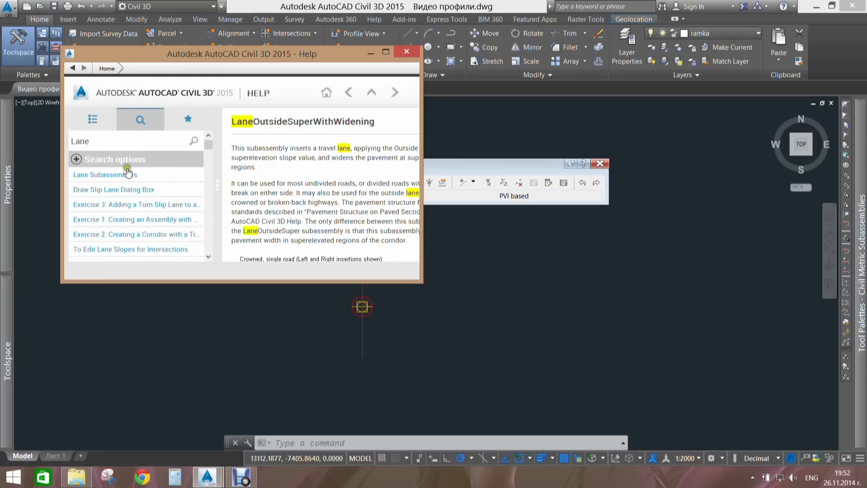
click(131, 175)
scroll(382, 241, down, 5)
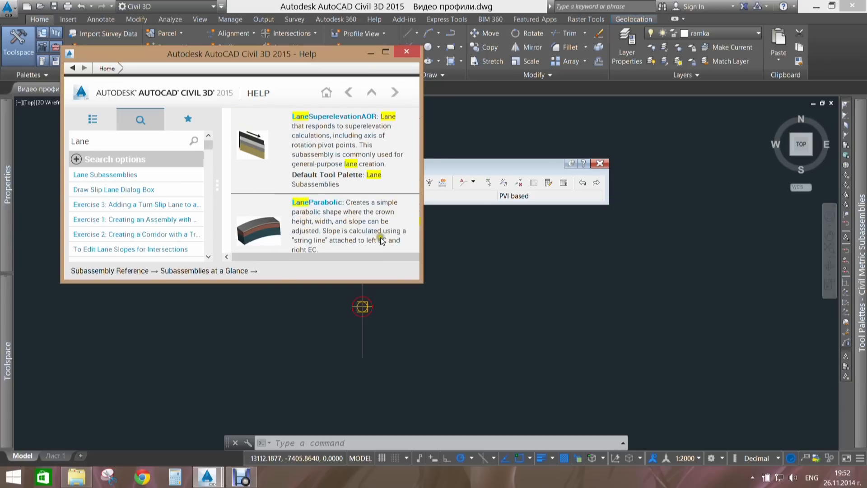
drag(418, 280, 637, 383)
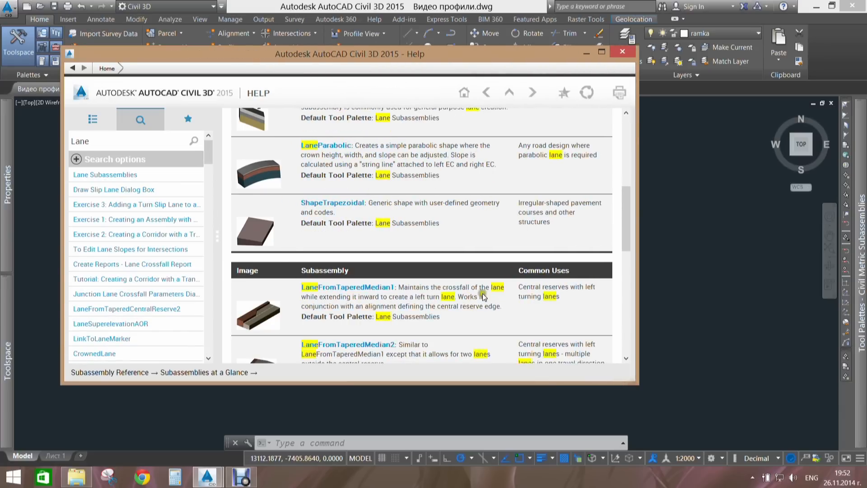
scroll(483, 296, down, 6)
scroll(444, 268, down, 2)
scroll(445, 267, up, 12)
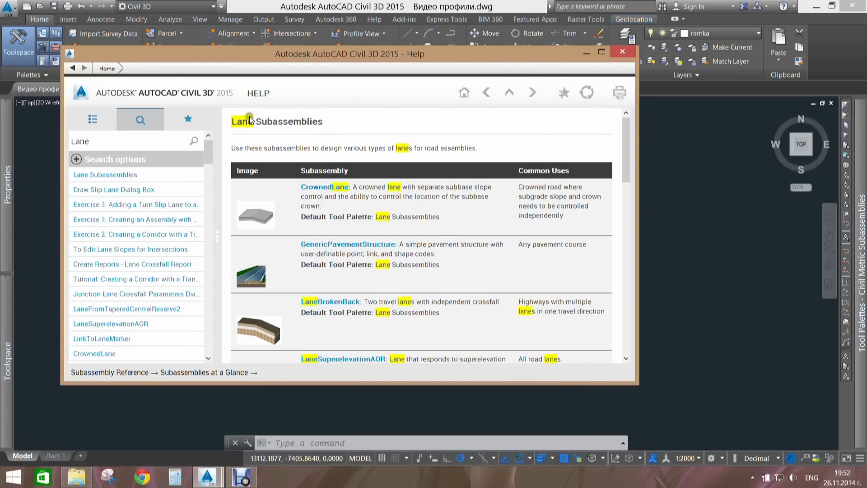
click(622, 51)
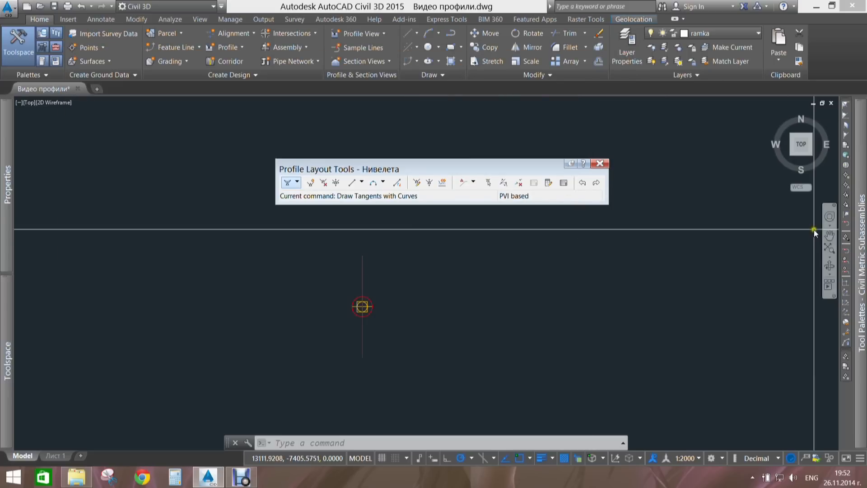
- Attach a LaneInsideSuperLayerVaryingWidth subassembly to the right side of the assembly baseline
key(Escape)
key(Escape)
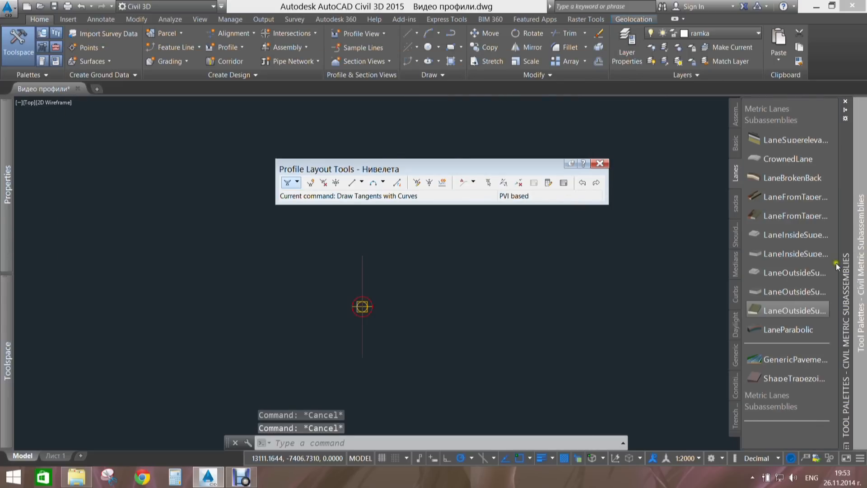
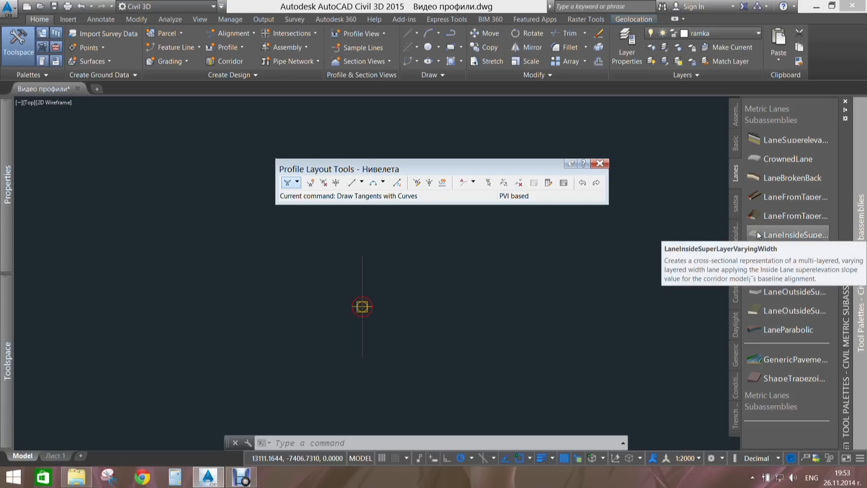
click(757, 231)
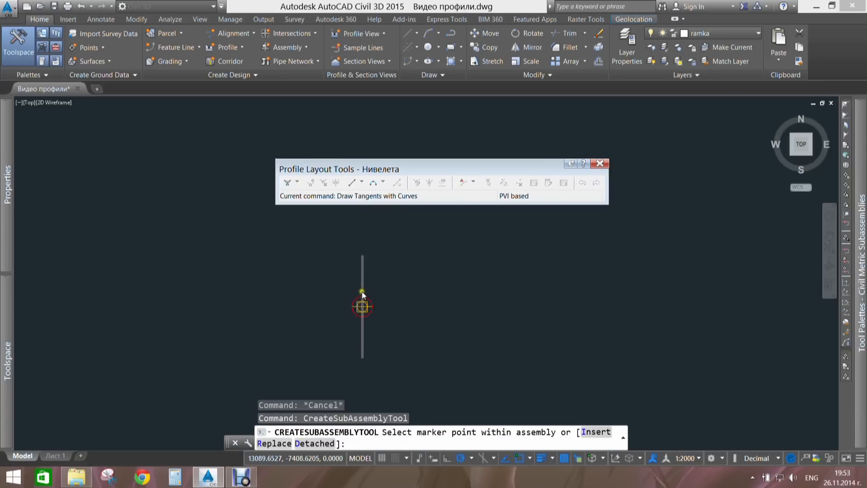
scroll(404, 299, up, 5)
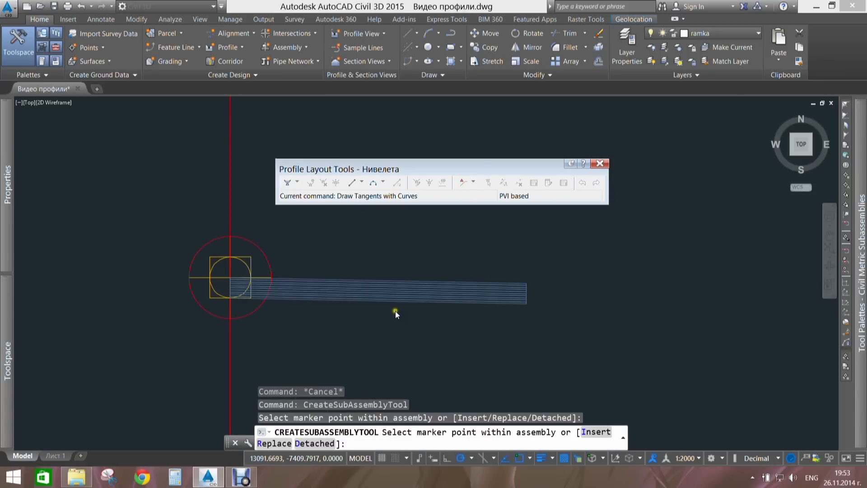
key(Escape)
- Examine the layer and width parameters of the placed LaneInsideSuperLayerVaryingWidth lane in its properties
scroll(422, 273, down, 2)
click(434, 284)
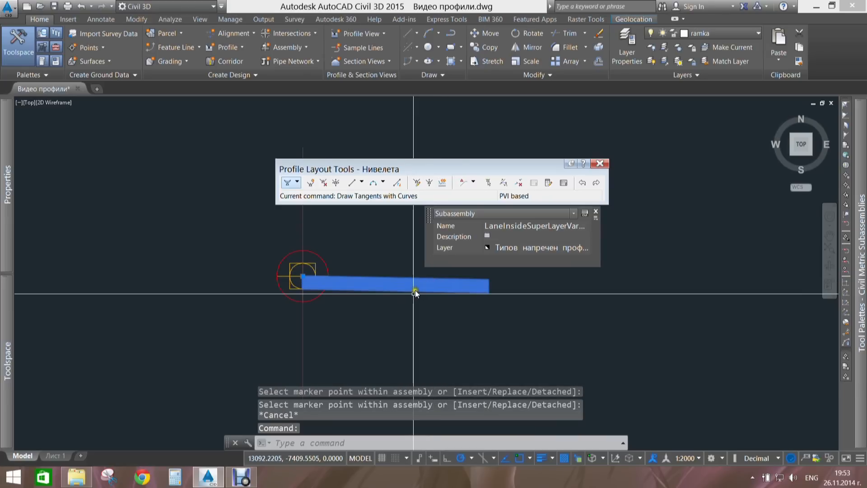
middle_drag(413, 293, 370, 277)
scroll(286, 275, up, 5)
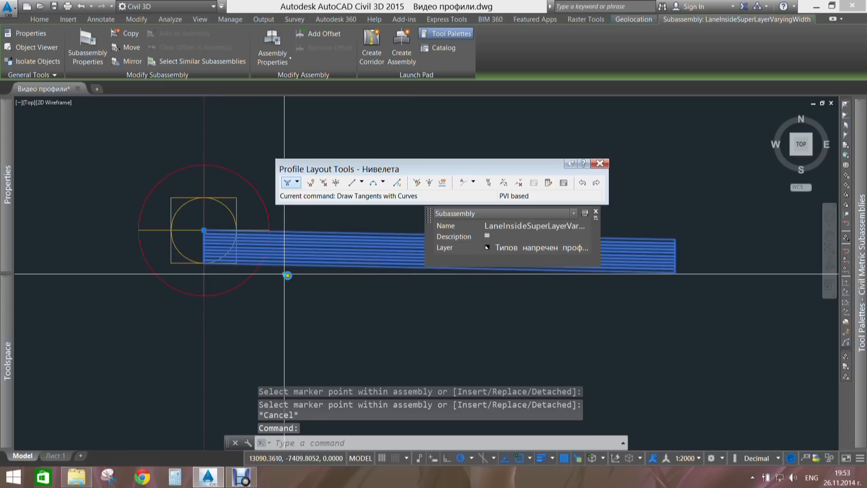
mouse_move(7, 253)
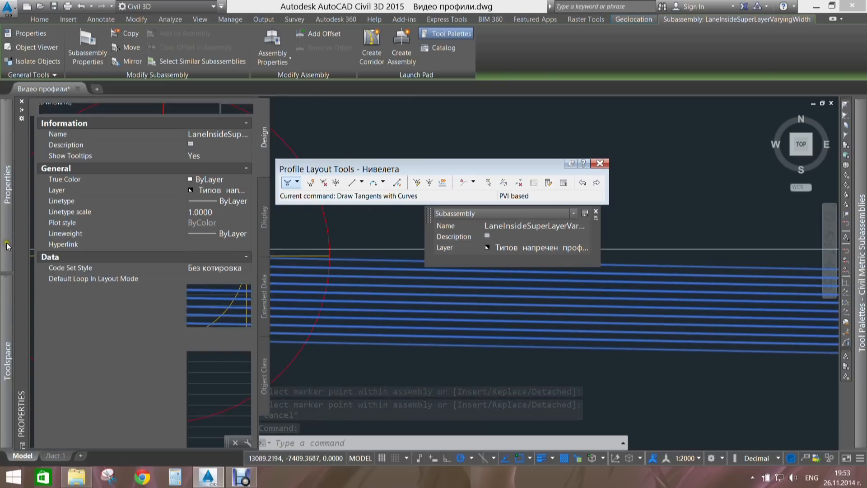
mouse_move(30, 246)
mouse_down()
mouse_move(39, 456)
mouse_move(37, 318)
mouse_up()
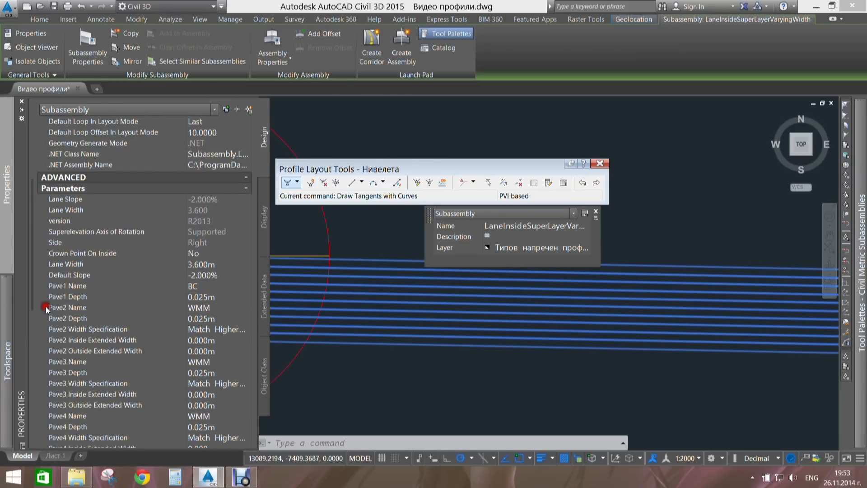
scroll(313, 336, down, 3)
key(Escape)
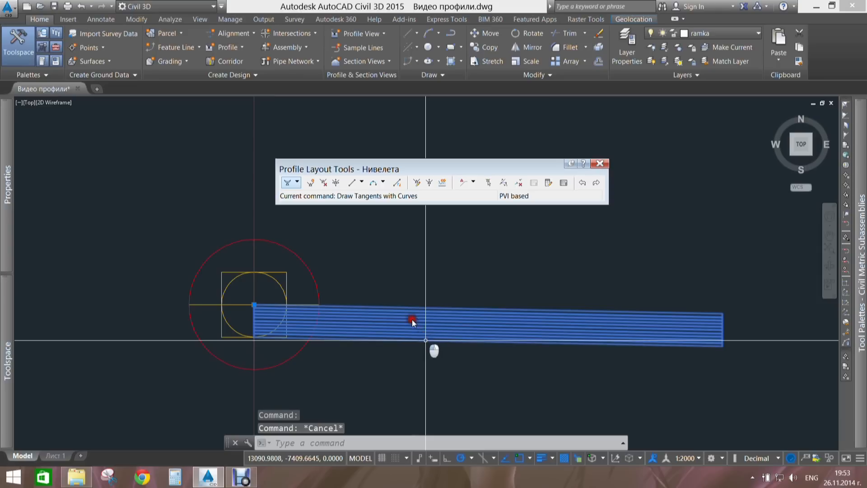
- Erase the LaneInsideSuperLayerVaryingWidth lane from the assembly
click(431, 318)
key(Escape)
text(e)
key(Return)
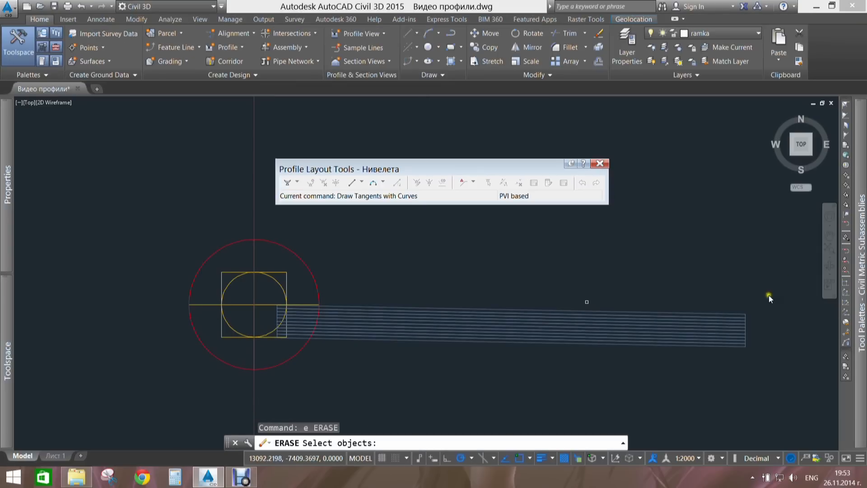
key(Escape)
click(739, 306)
click(764, 312)
text(e)
key(Return)
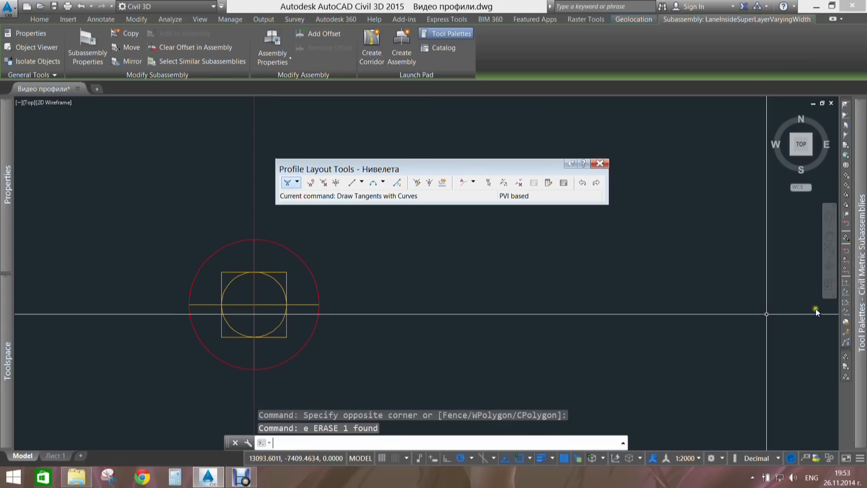
- Attach LaneOutsideSuperMultiLayer subassemblies to both sides of the assembly baseline
mouse_move(861, 301)
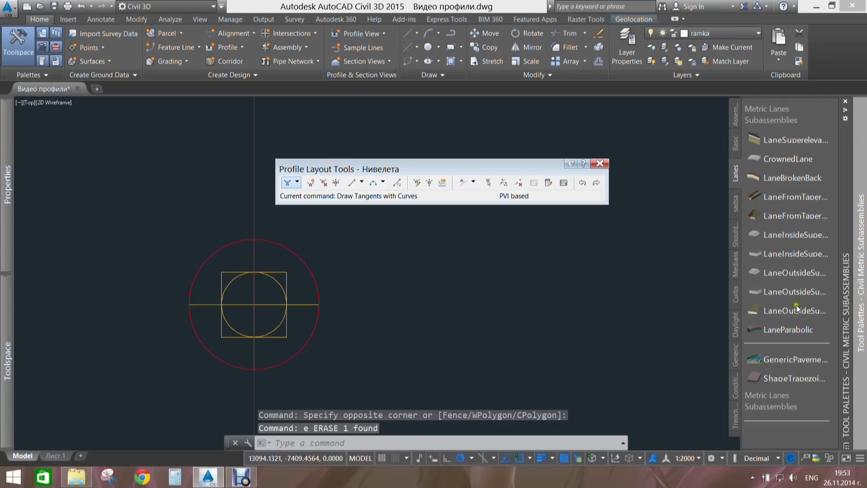
click(756, 292)
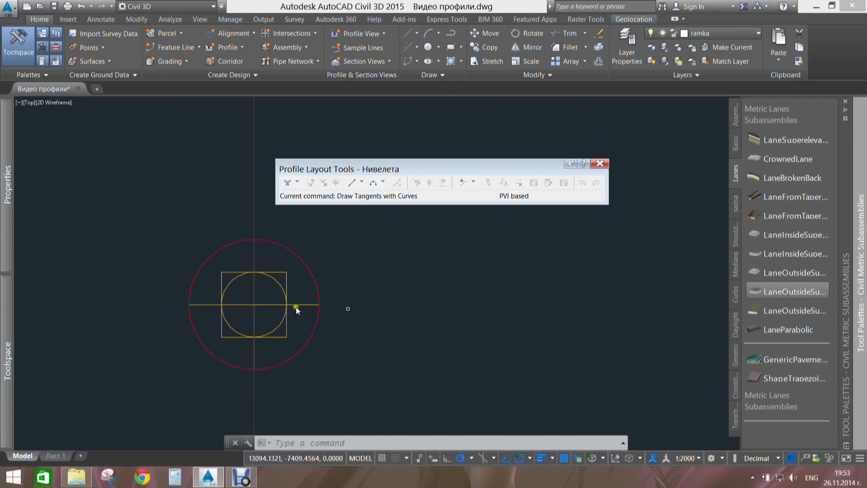
click(253, 254)
click(253, 216)
scroll(261, 227, down, 2)
scroll(261, 233, down, 6)
key(Escape)
key(Escape)
- Erase the multi-layer lane on the left side of the assembly
click(220, 264)
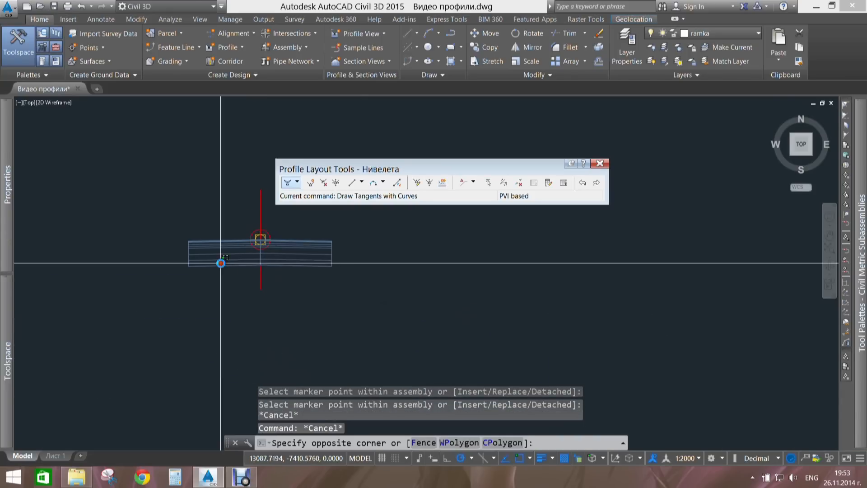
click(212, 270)
text(e)
key(space)
- Set the remaining right lane's width to 3.75 m and its default slope to -0.25% in its properties
click(365, 253)
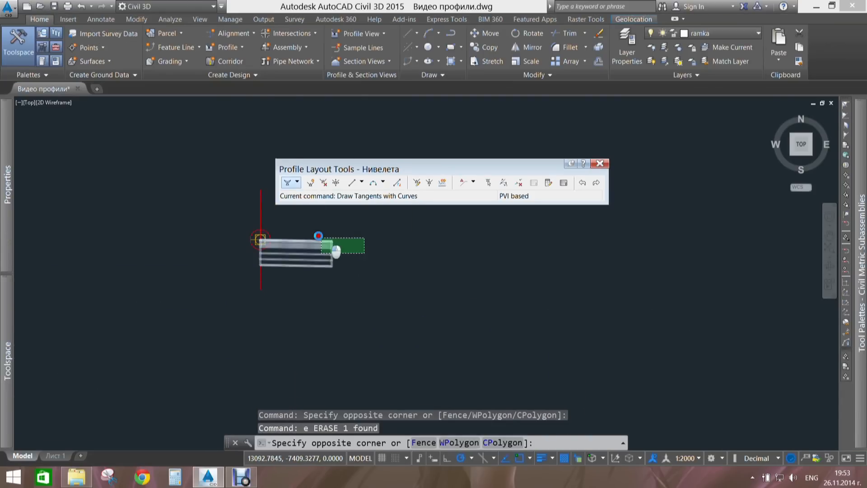
click(320, 238)
mouse_move(1, 309)
mouse_move(6, 253)
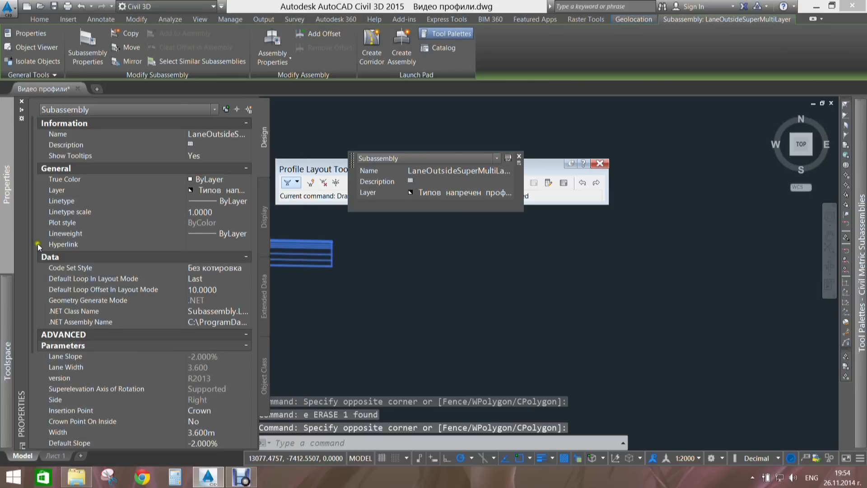
drag(32, 247, 43, 402)
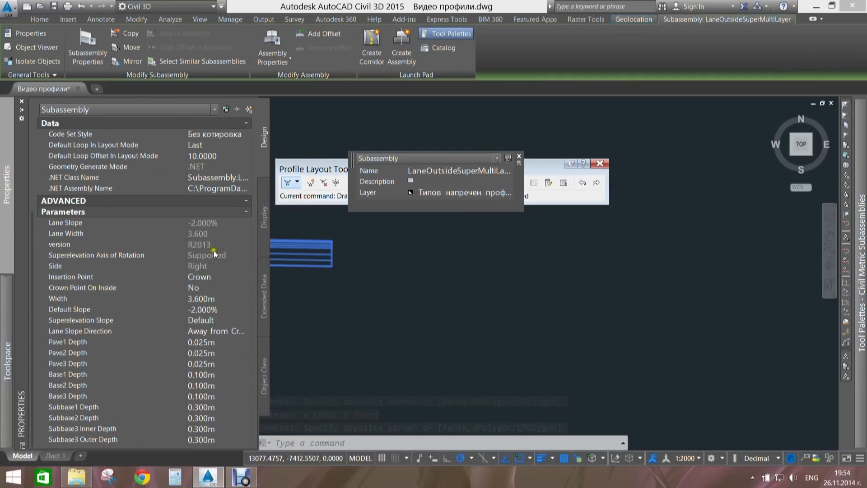
click(211, 300)
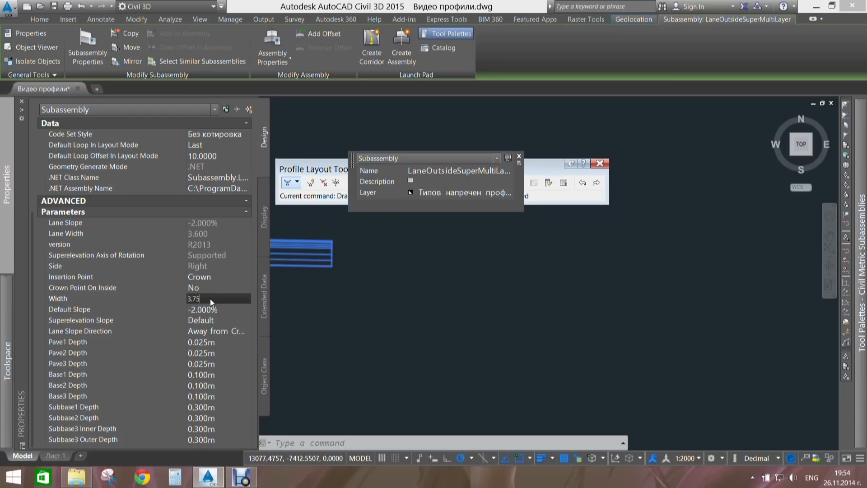
key(Tab)
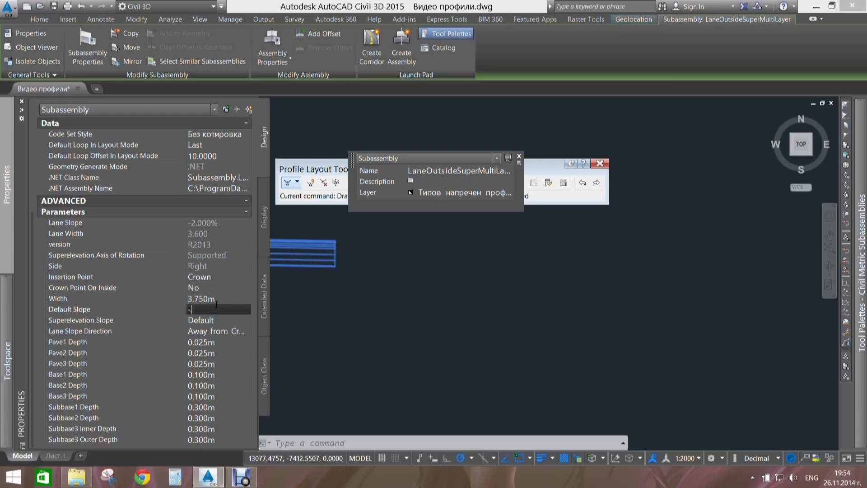
key(Tab)
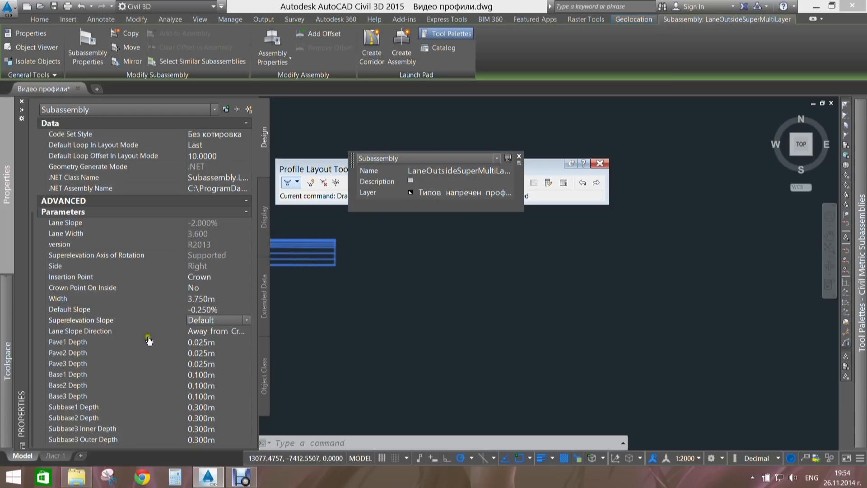
- Set the lane's superelevation slope to Left Outside Lane and keep its slope direction at Away from Crown
click(207, 322)
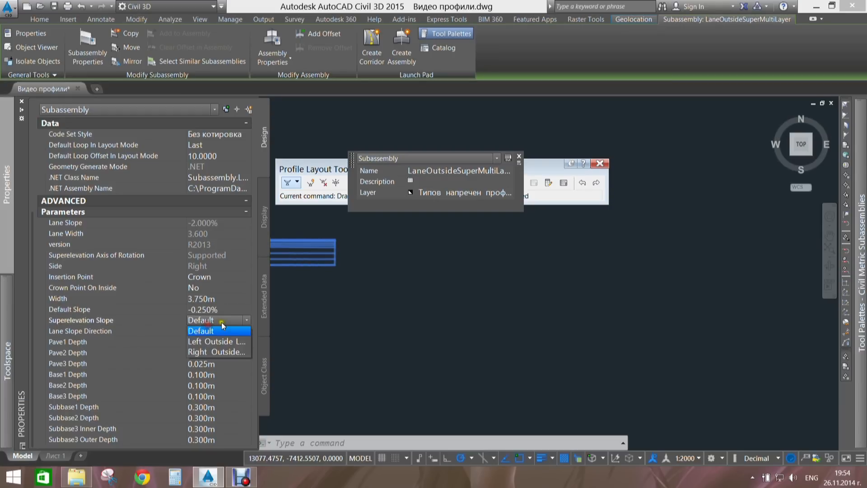
click(236, 341)
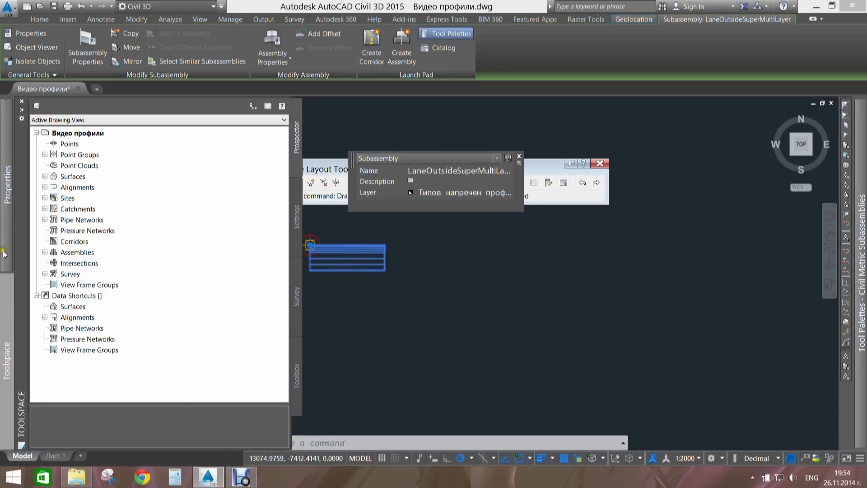
mouse_move(7, 185)
click(228, 331)
click(228, 332)
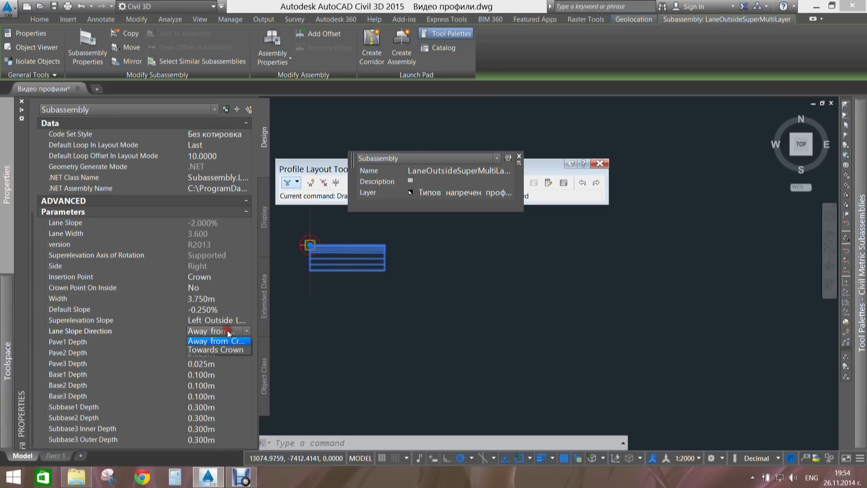
click(228, 332)
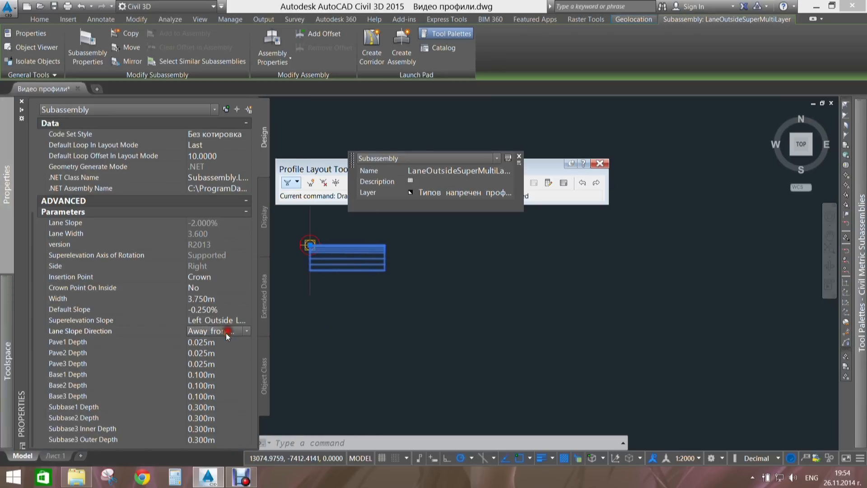
- Set the lane's Pave1 and Pave2 depths to 0.04 m, Pave3 to 0.18 m and Base1 to 0.35 m
click(216, 364)
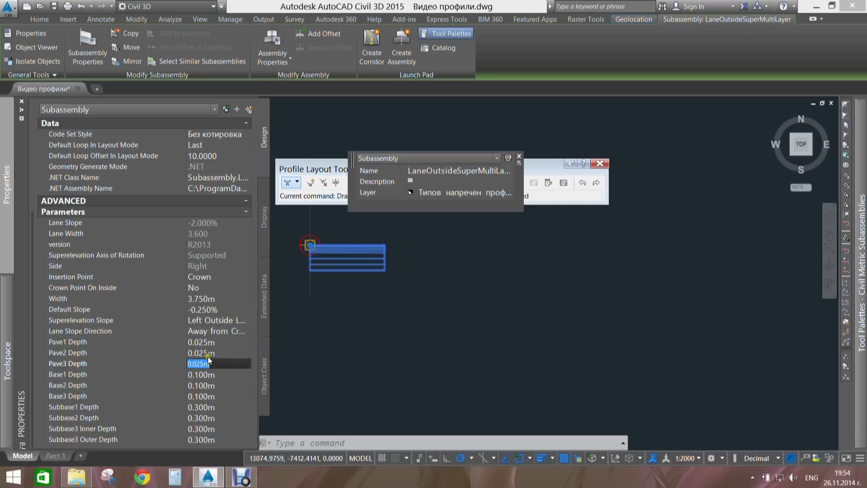
click(211, 342)
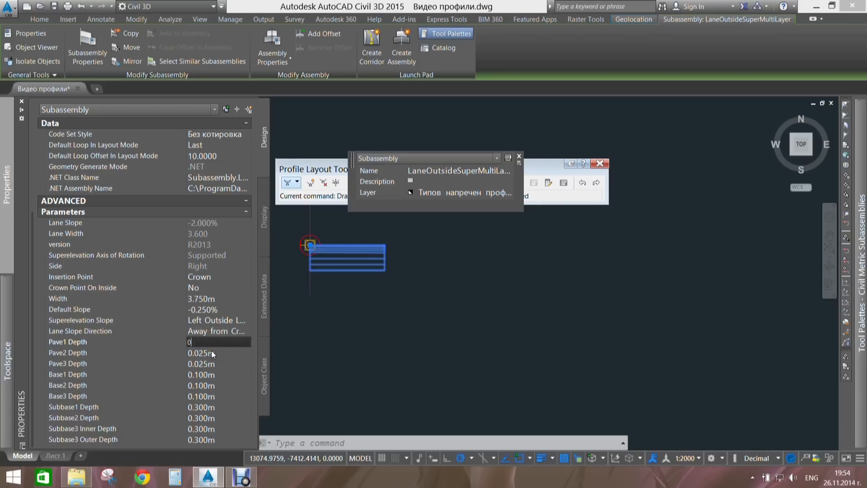
text(0.04)
click(212, 354)
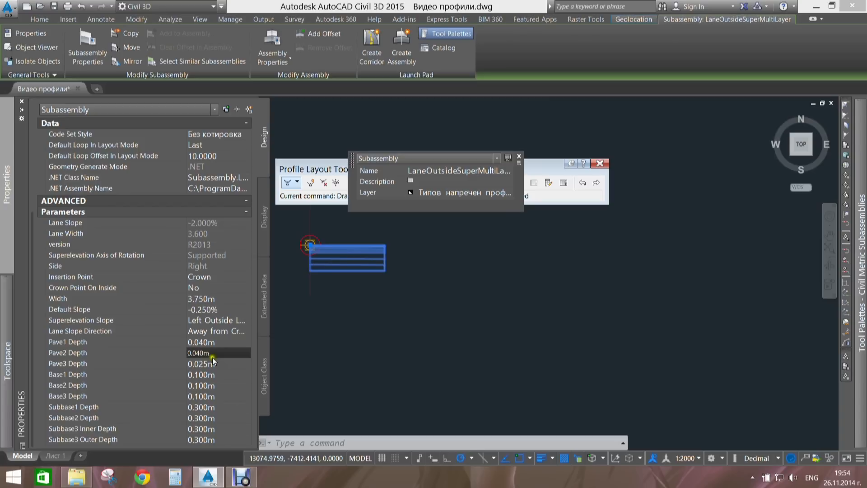
click(209, 363)
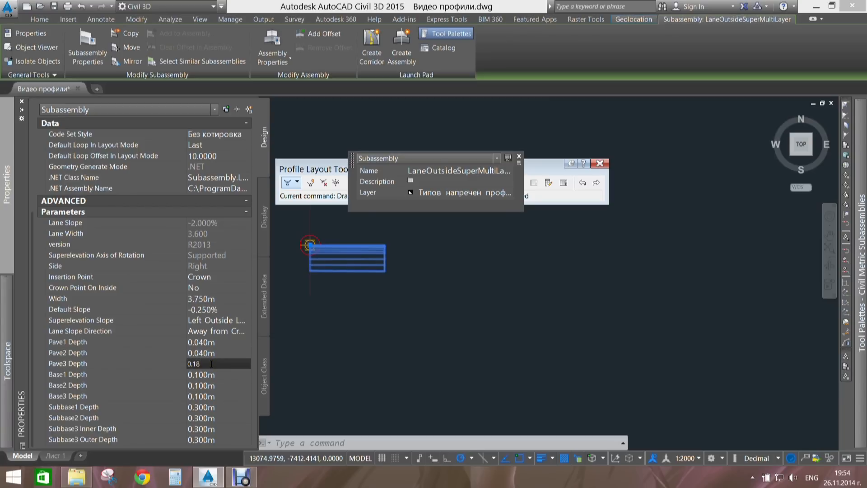
click(198, 375)
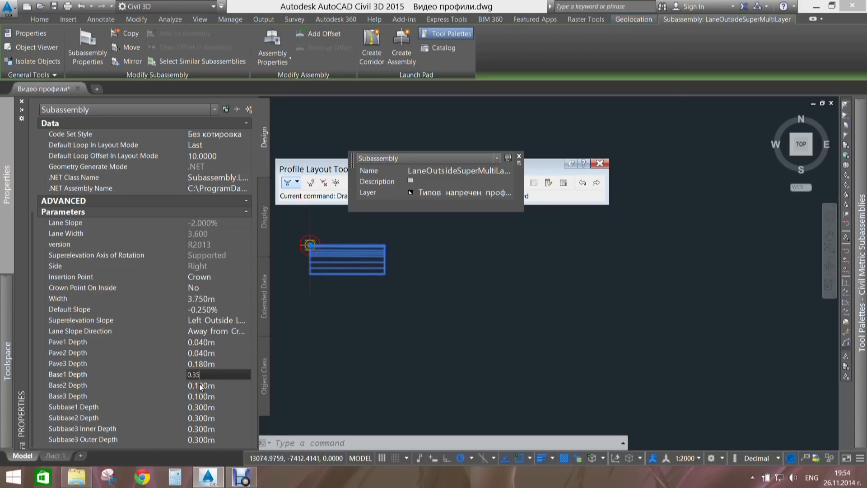
click(200, 385)
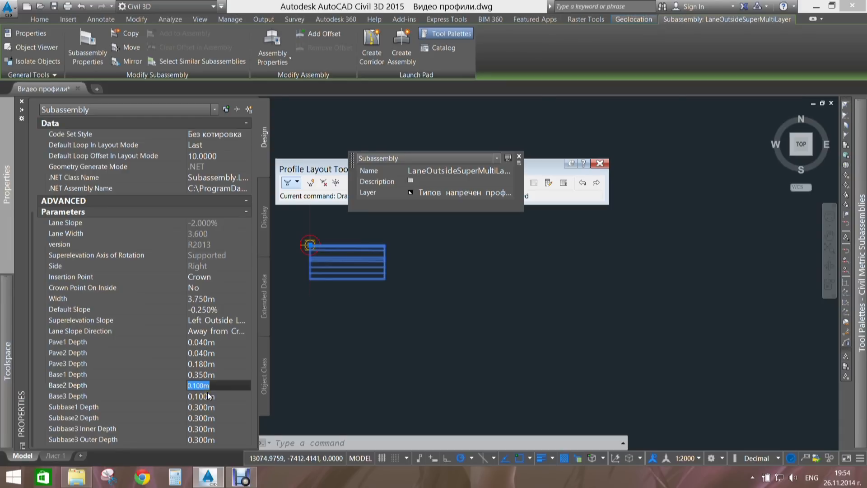
- Set the lane's Base3, Subbase1, Subbase2, Subbase3 inner and Subbase3 outer depths to 0
click(207, 395)
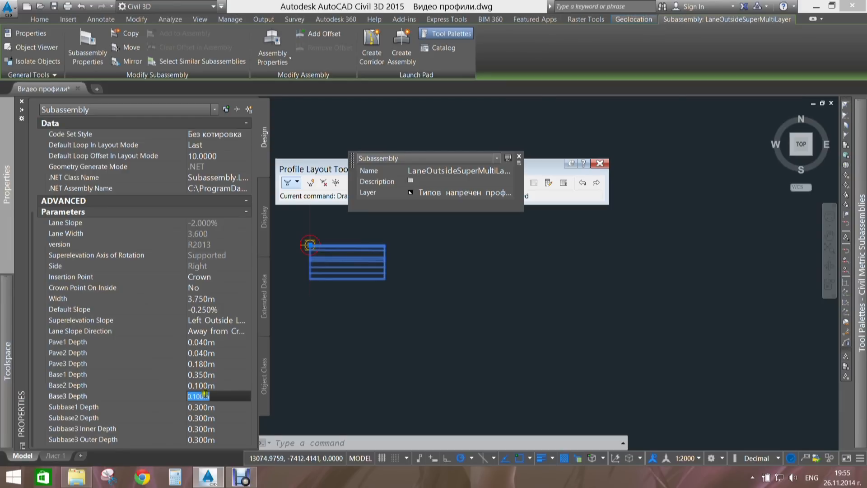
text(0)
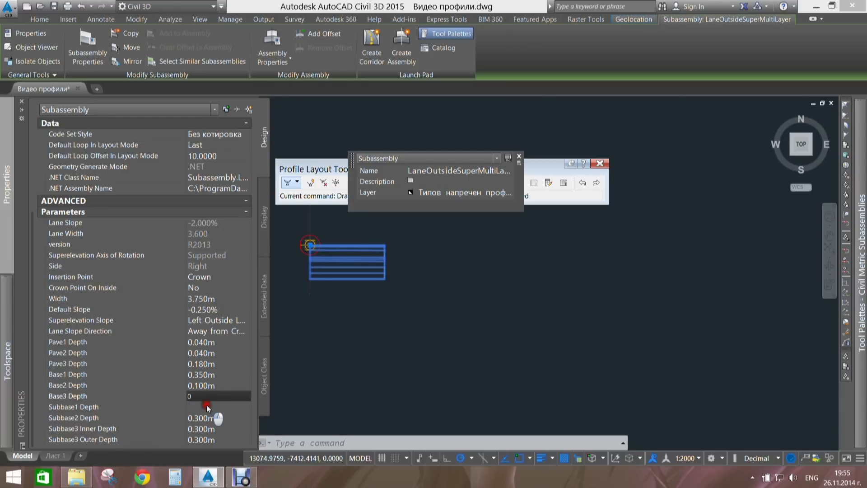
click(204, 406)
text(0)
click(210, 418)
text(0)
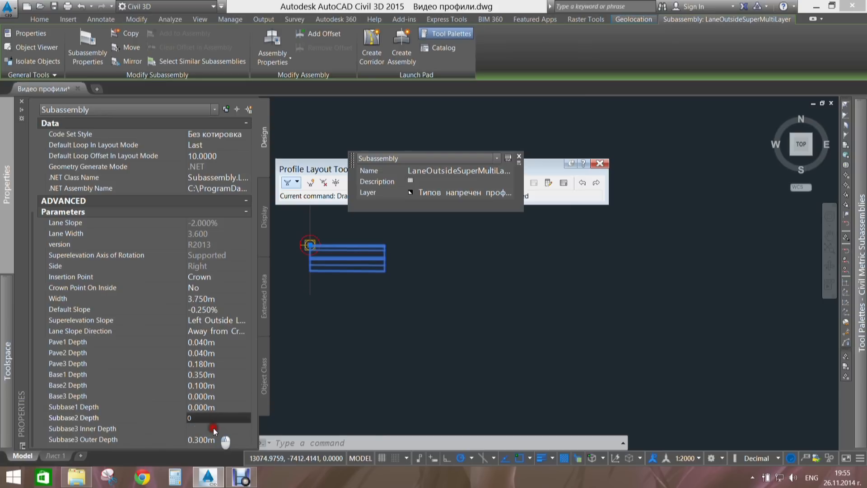
click(211, 428)
text(0)
click(220, 439)
text(0)
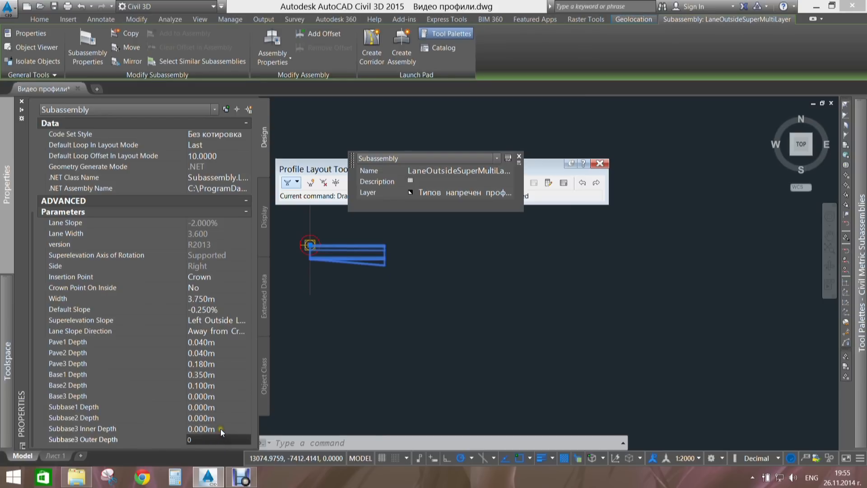
key(Return)
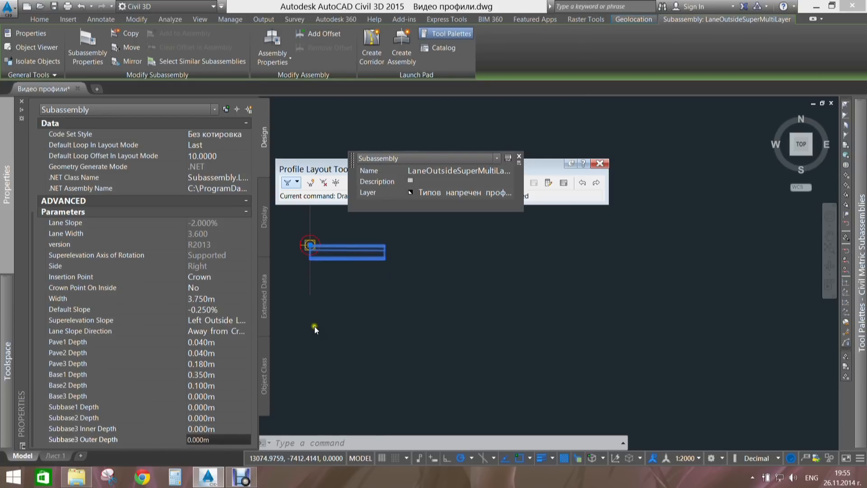
- Set the right lane's default slope to -2.5% in its properties
scroll(332, 253, up, 4)
middle_drag(332, 247, 309, 315)
key(Escape)
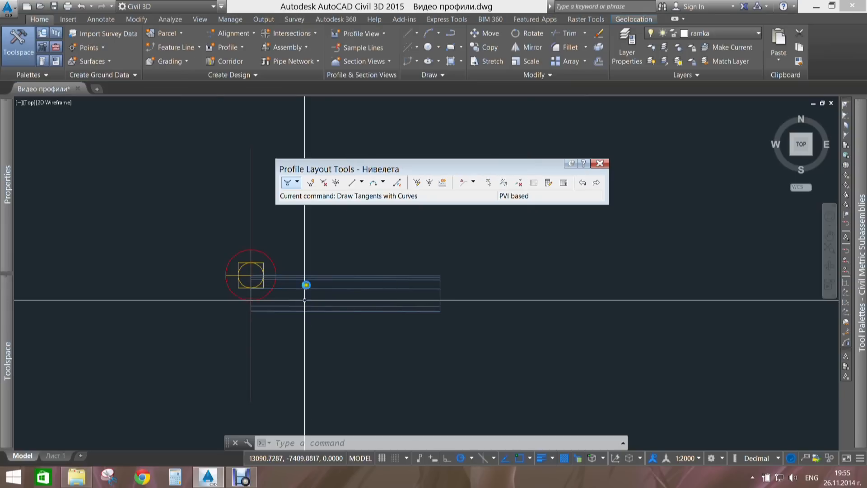
click(373, 288)
mouse_move(9, 341)
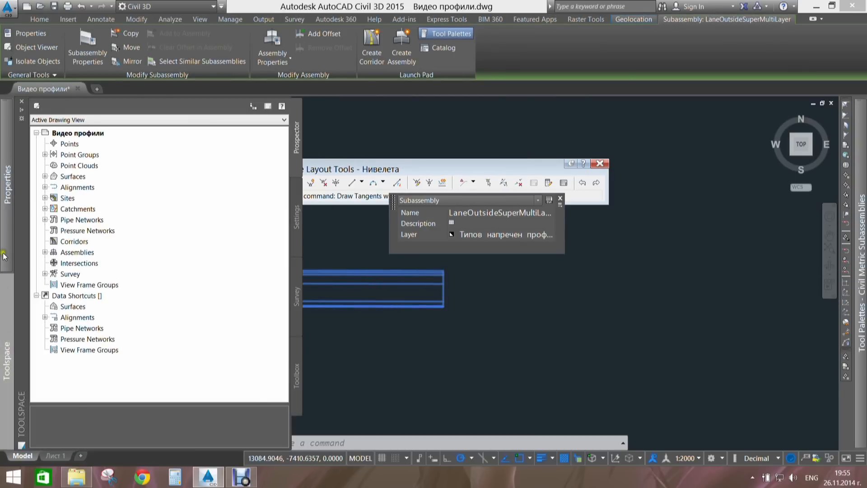
mouse_move(4, 257)
click(221, 407)
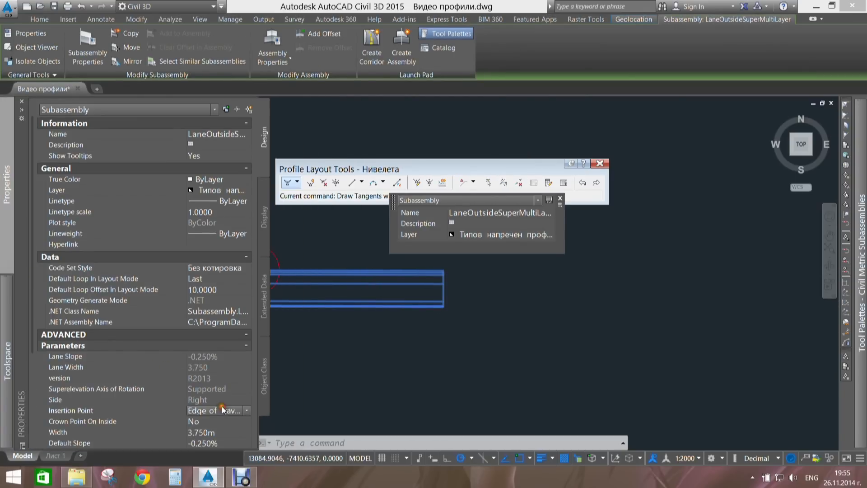
scroll(209, 425, down, 1)
click(203, 431)
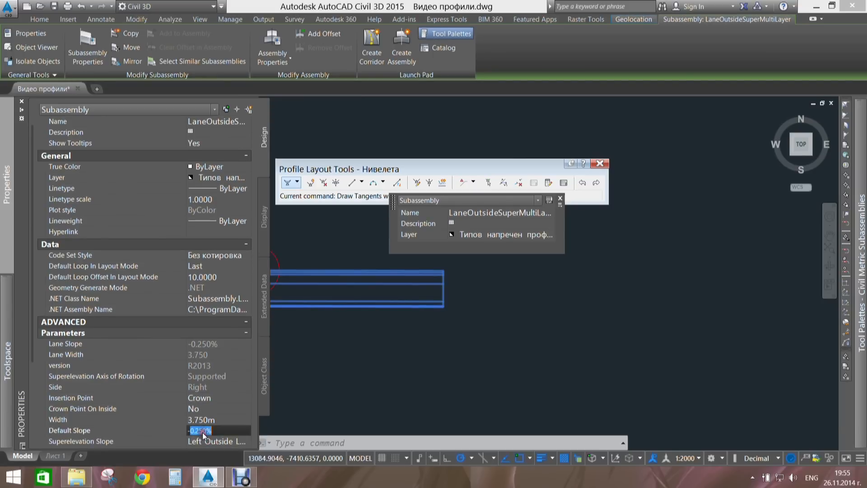
text(-2.5)
key(Return)
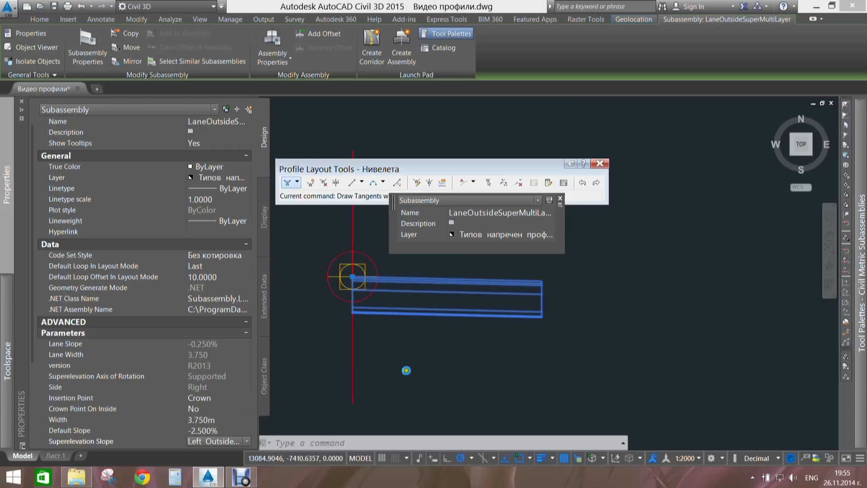
key(Escape)
- Mirror the right lane subassembly to the left side of the assembly baseline
click(412, 333)
click(401, 316)
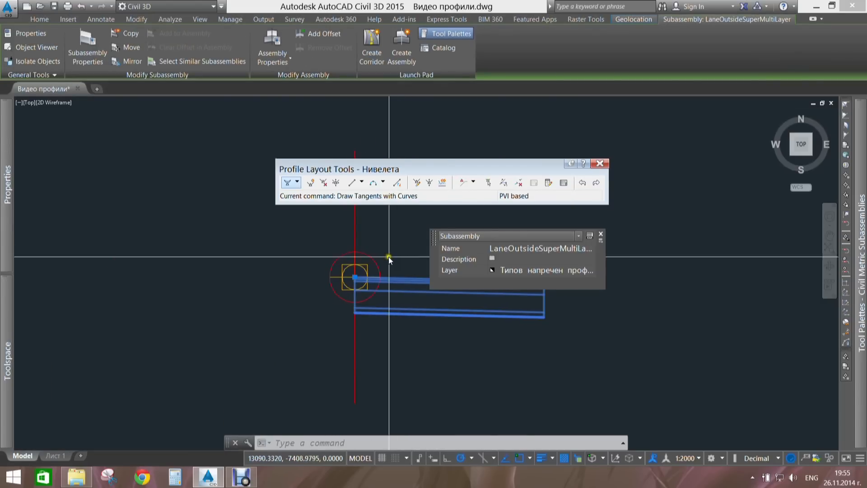
click(131, 61)
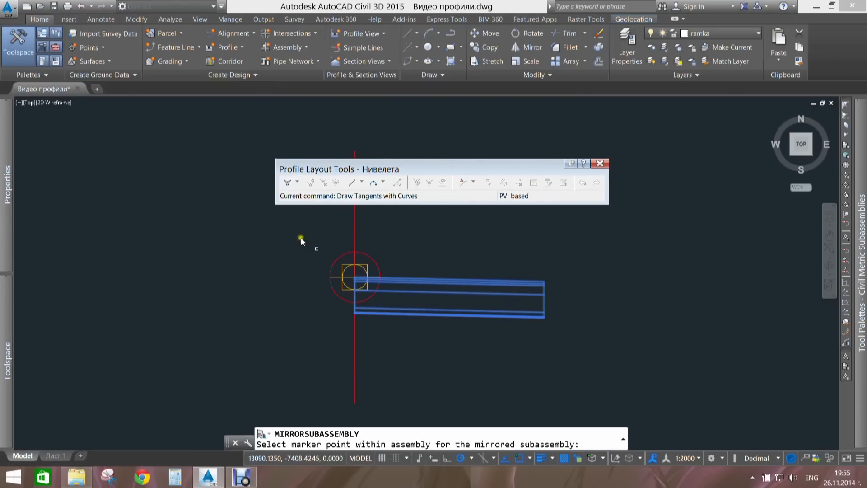
click(354, 248)
key(Escape)
key(Escape)
key(Escape)
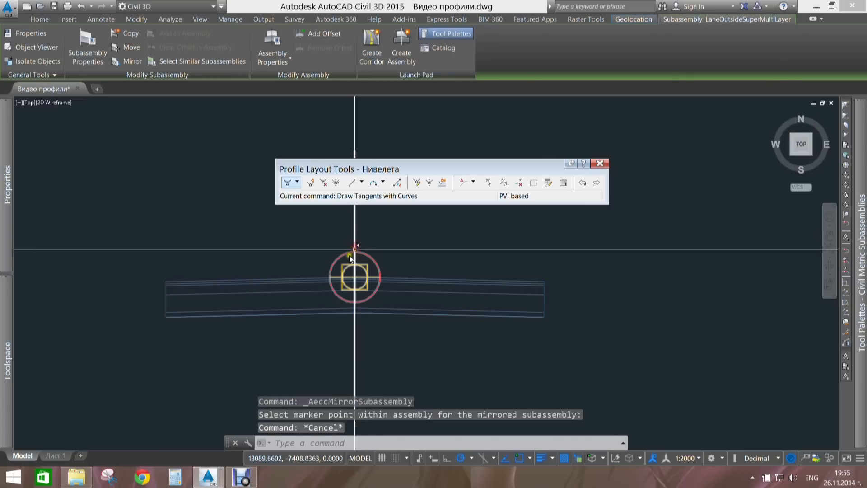
- Set the mirrored left lane's superelevation slope to Right Outside Lane
click(289, 284)
click(213, 281)
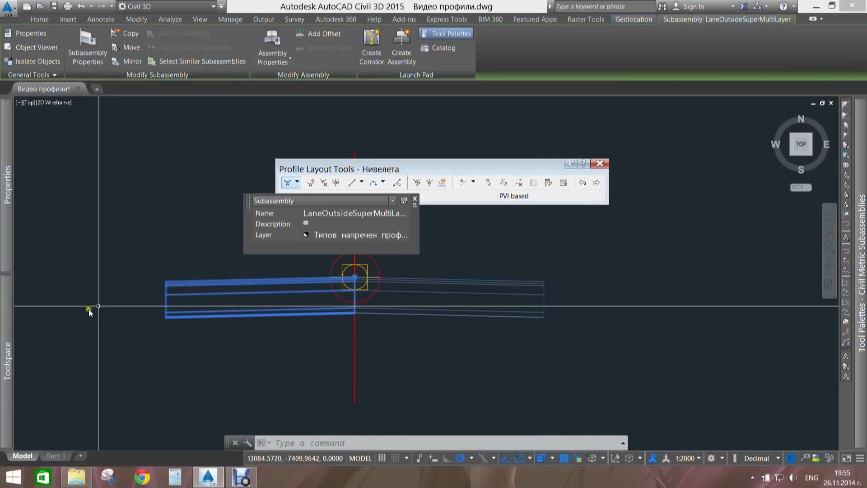
mouse_move(2, 249)
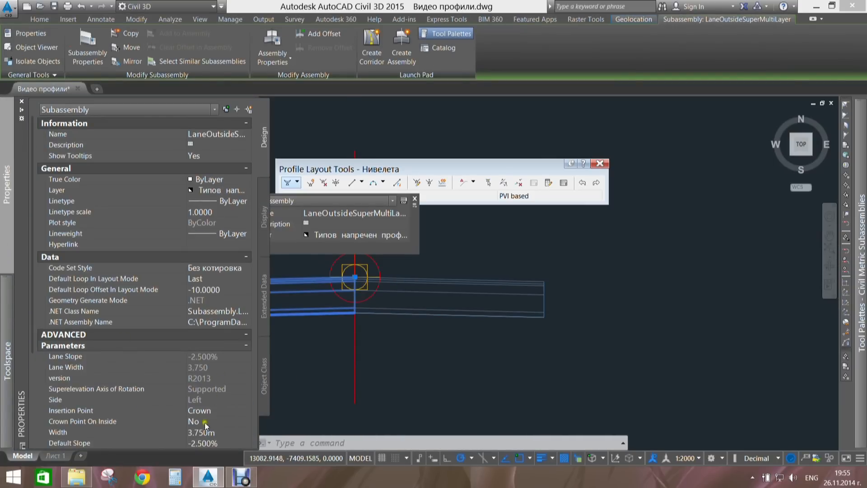
drag(33, 301, 35, 375)
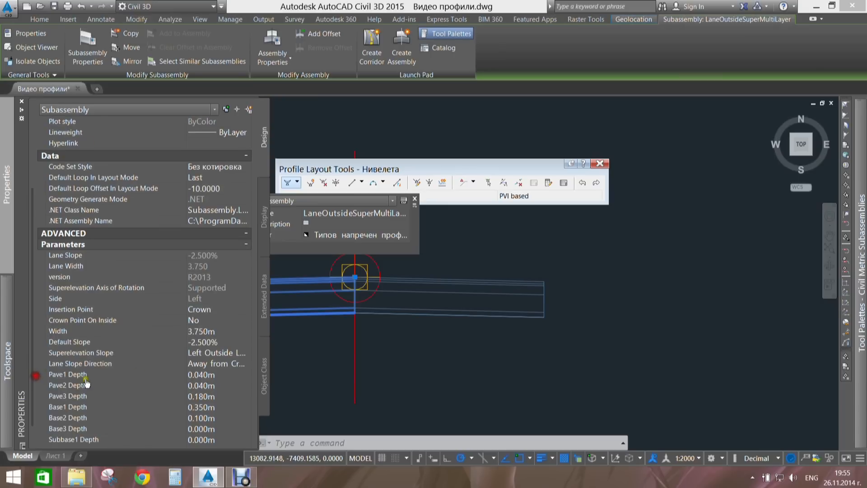
click(204, 353)
click(205, 354)
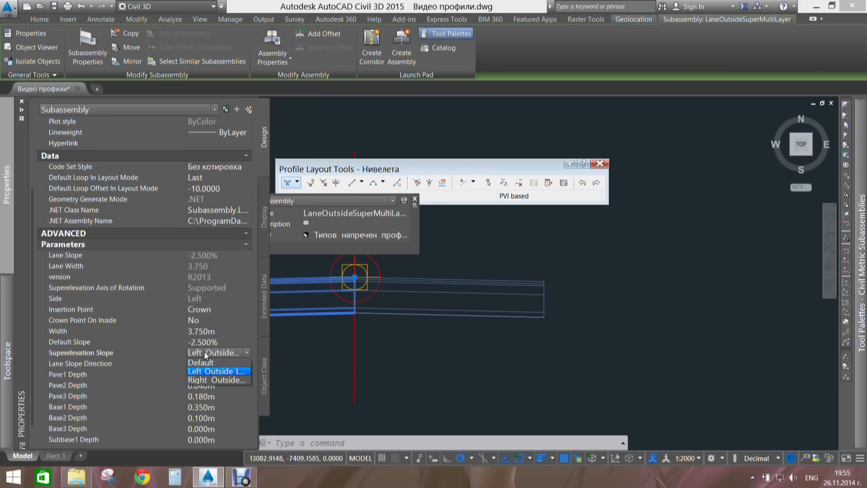
click(212, 380)
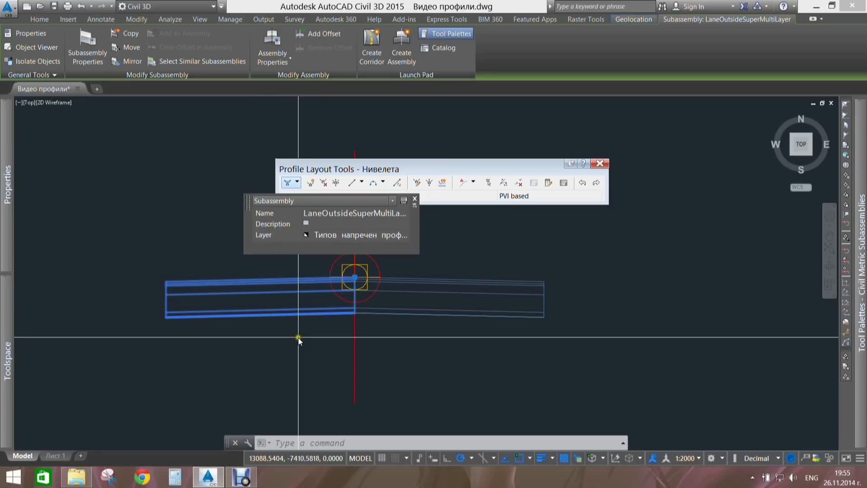
key(Escape)
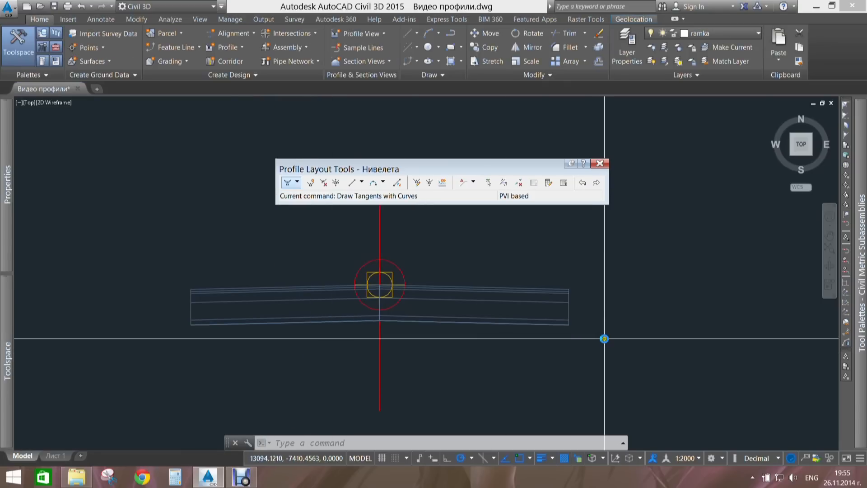
- Attach a CutAndFill3 subassembly to the outer top edge of the right lane
middle_drag(633, 313, 561, 321)
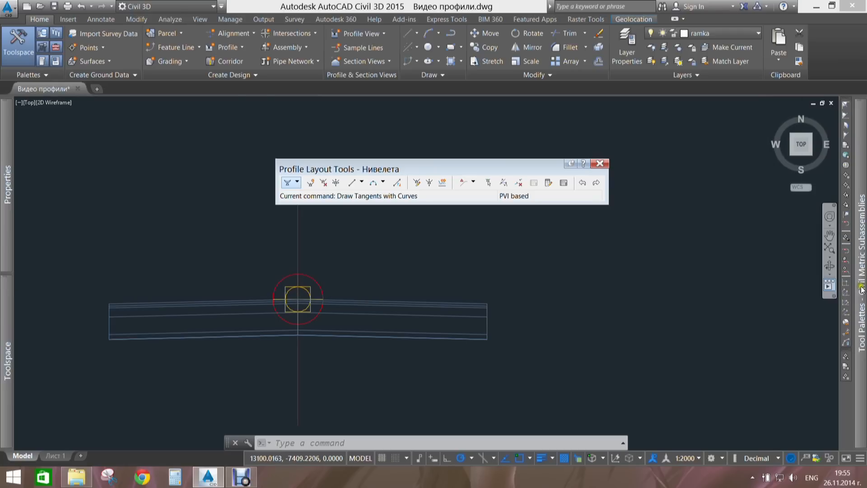
mouse_move(862, 290)
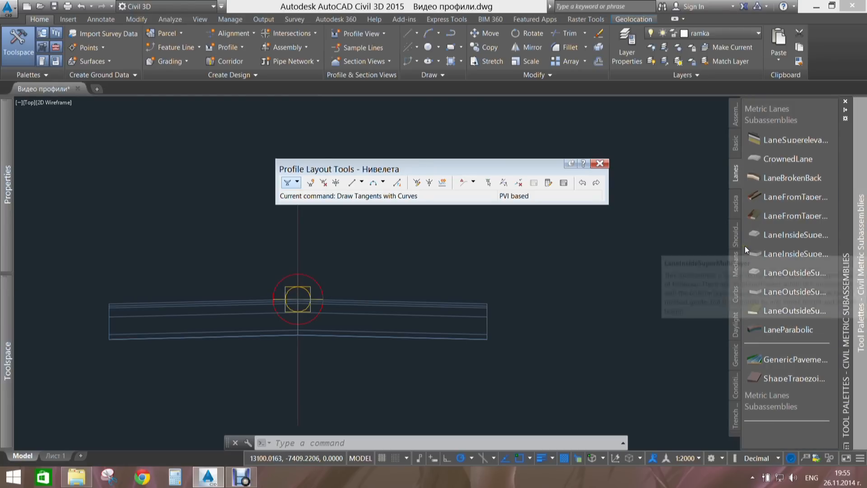
click(736, 203)
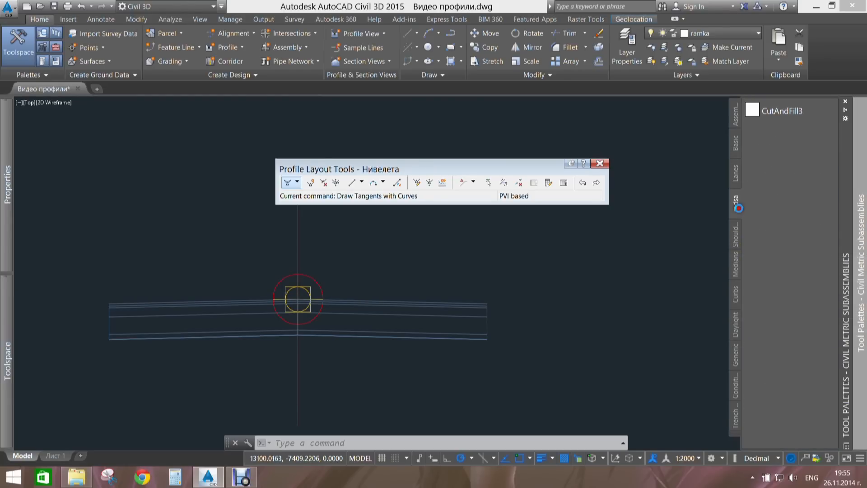
click(736, 235)
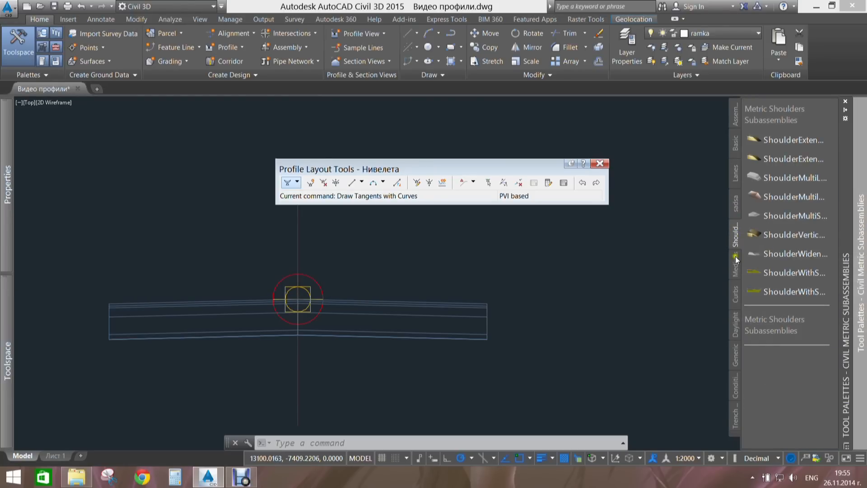
click(736, 205)
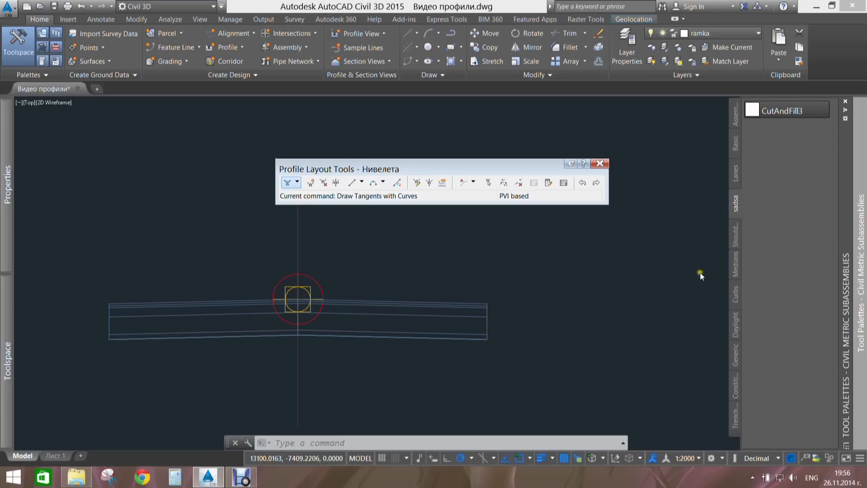
click(753, 112)
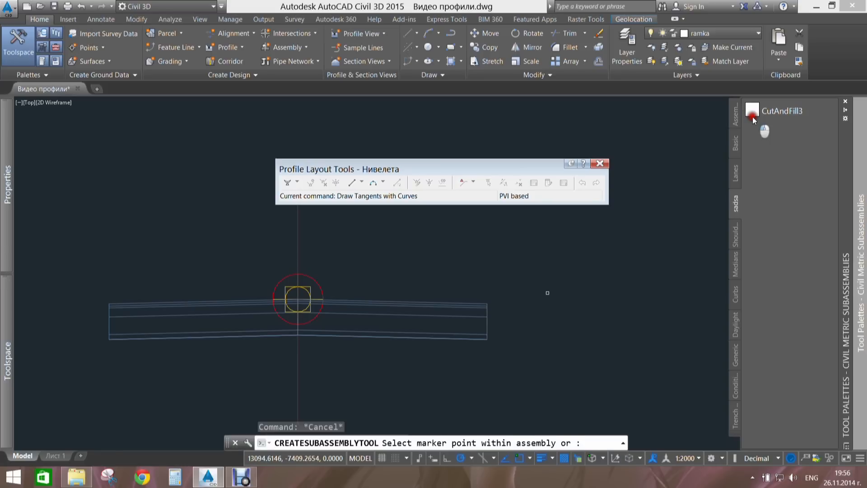
scroll(484, 307, up, 2)
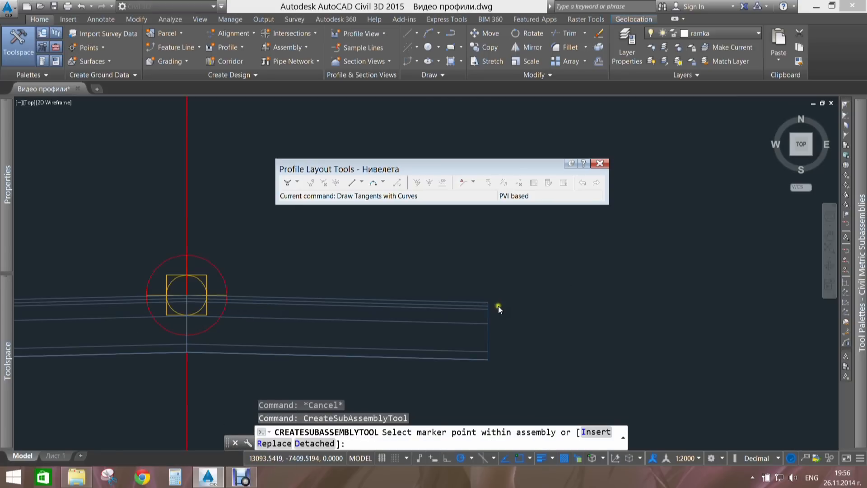
scroll(498, 306, up, 3)
click(458, 302)
- Attach another CutAndFill3 subassembly to the outer top edge of the left lane
scroll(518, 249, down, 2)
scroll(518, 248, down, 5)
middle_drag(528, 248, 608, 302)
scroll(367, 315, up, 5)
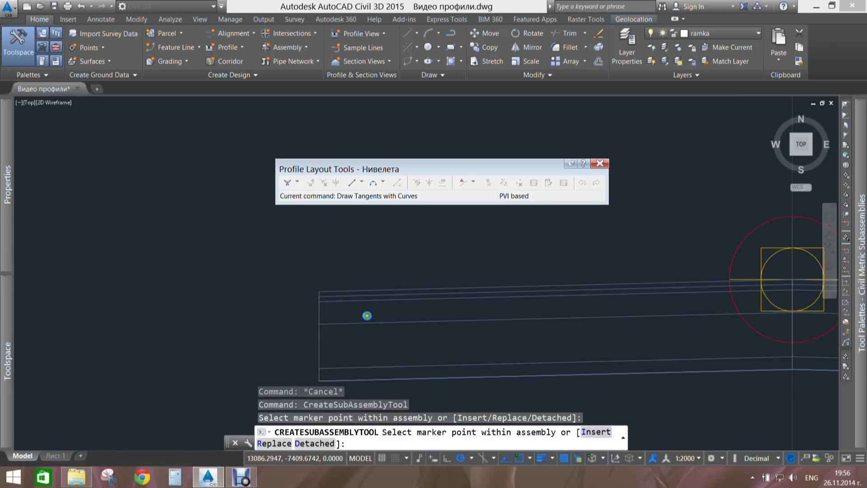
click(324, 294)
scroll(325, 261, down, 6)
key(Escape)
key(Escape)
key(Escape)
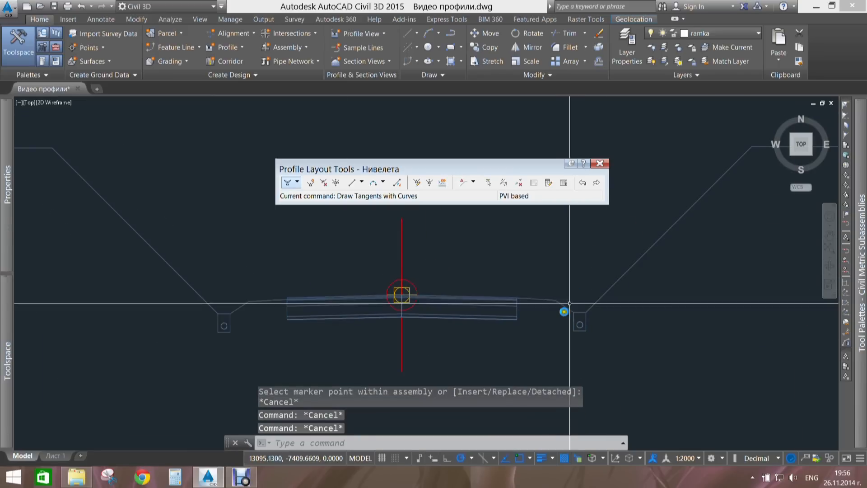
- Attach a ShoulderMultiLayer subassembly to the outer top edge of the right lane
mouse_move(859, 253)
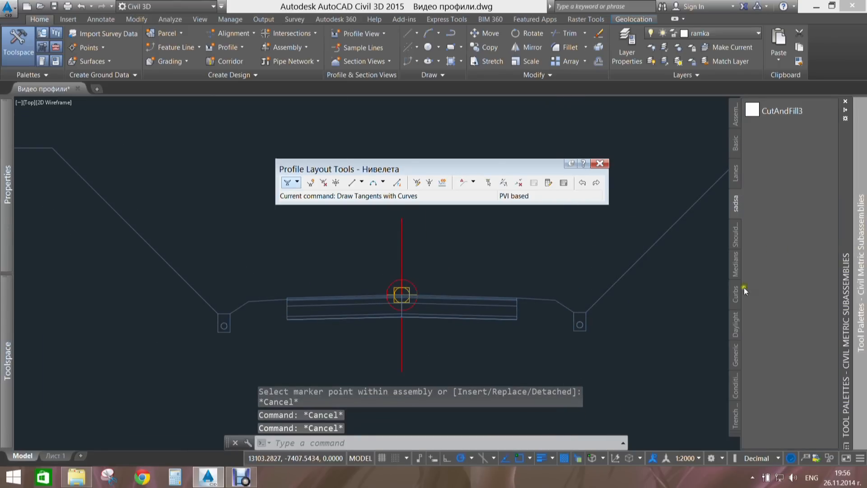
click(736, 236)
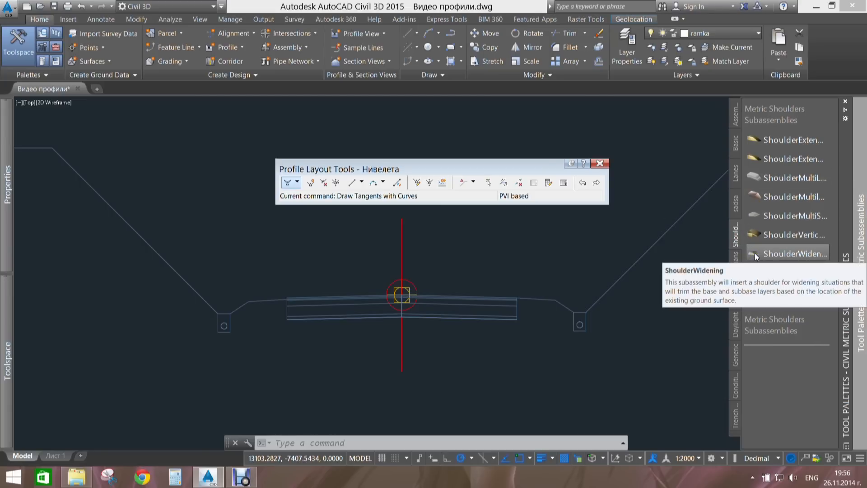
click(759, 181)
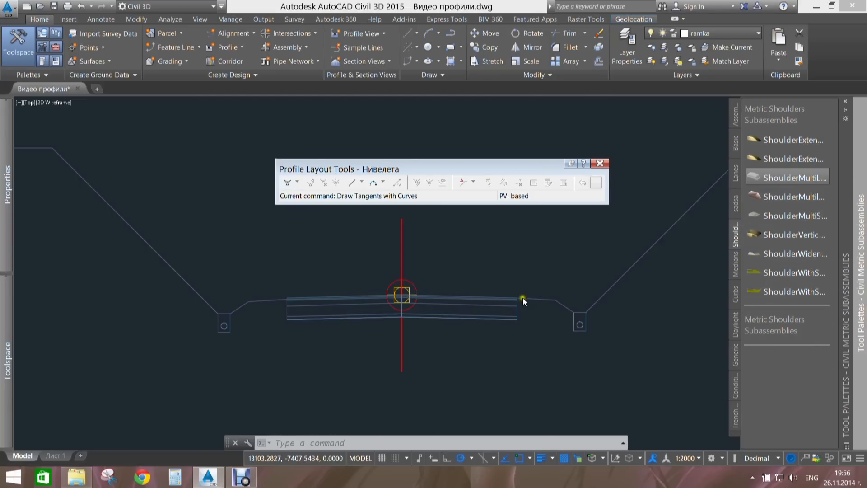
scroll(520, 300, up, 4)
scroll(511, 292, up, 3)
click(509, 284)
- Attach another ShoulderMultiLayer subassembly to the outer top edge of the left lane
scroll(537, 251, down, 5)
middle_drag(406, 267, 524, 275)
scroll(523, 275, down, 4)
scroll(347, 274, up, 6)
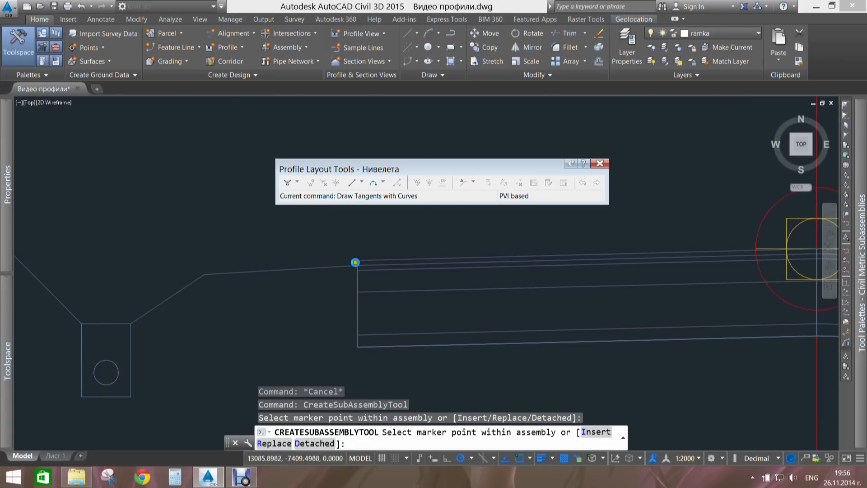
click(356, 263)
scroll(346, 254, down, 6)
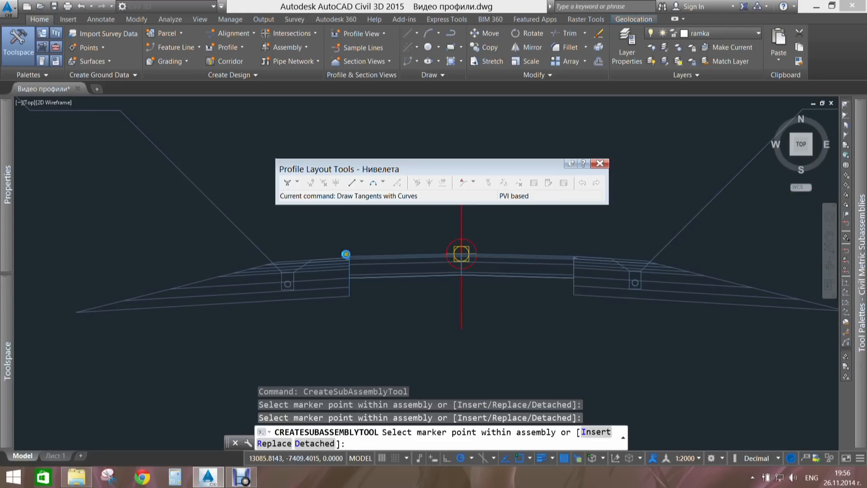
key(Escape)
middle_drag(417, 266, 320, 286)
key(Escape)
click(649, 321)
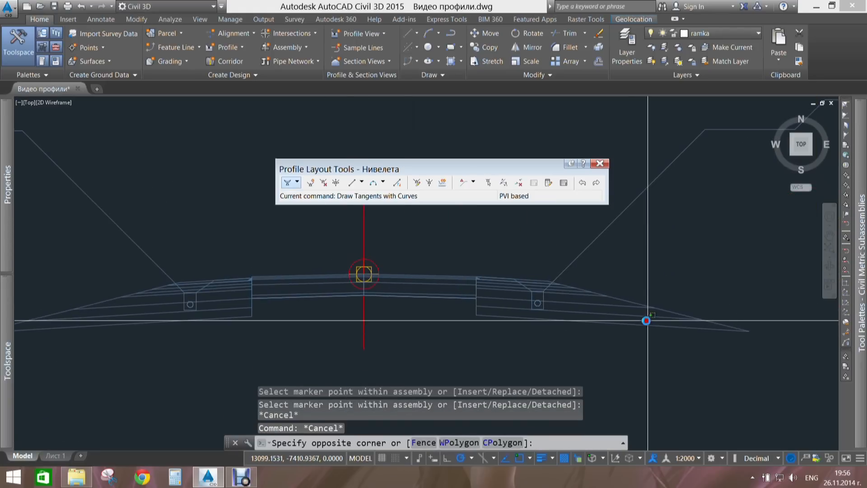
click(631, 318)
click(606, 308)
click(571, 291)
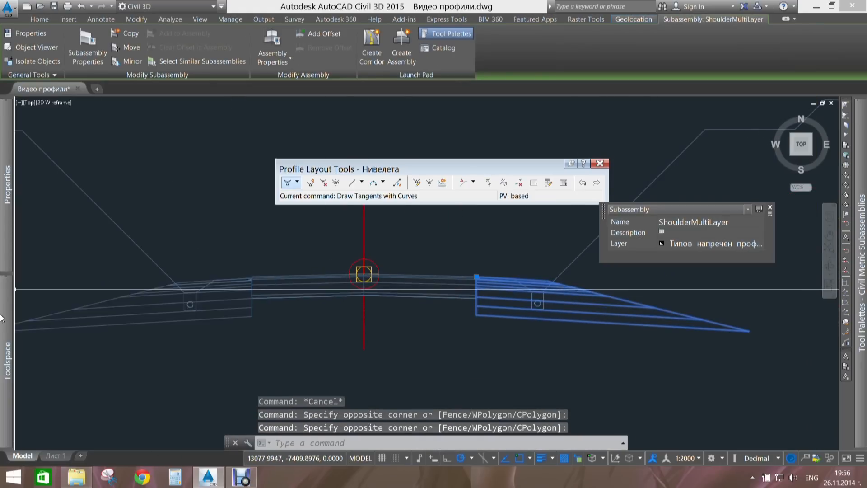
mouse_move(9, 315)
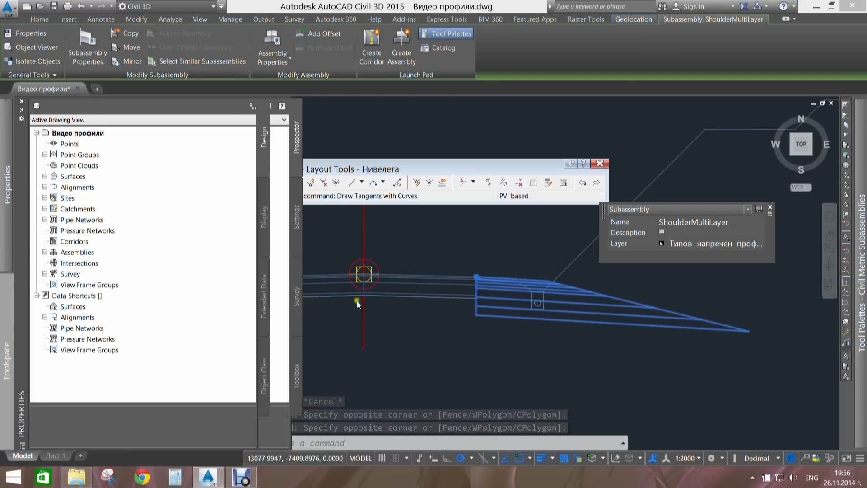
key(Escape)
- Erase the ShoulderMultiLayer subassemblies on both sides of the assembly
click(614, 345)
click(530, 326)
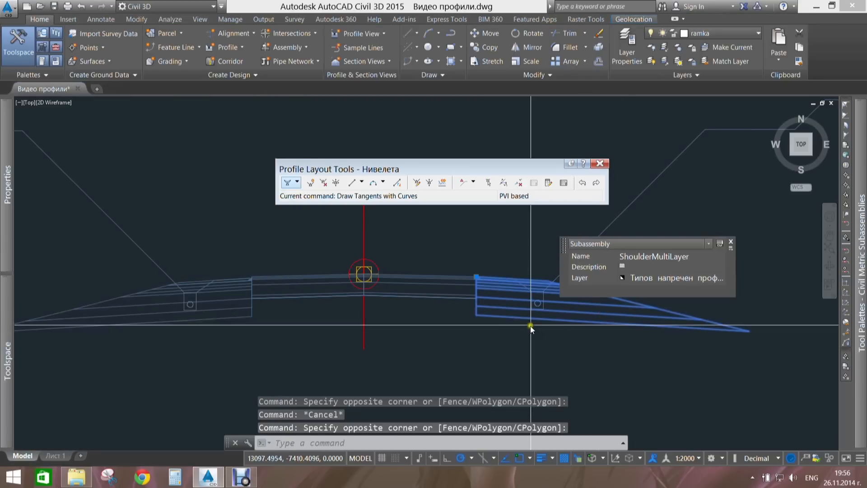
click(235, 312)
click(235, 312)
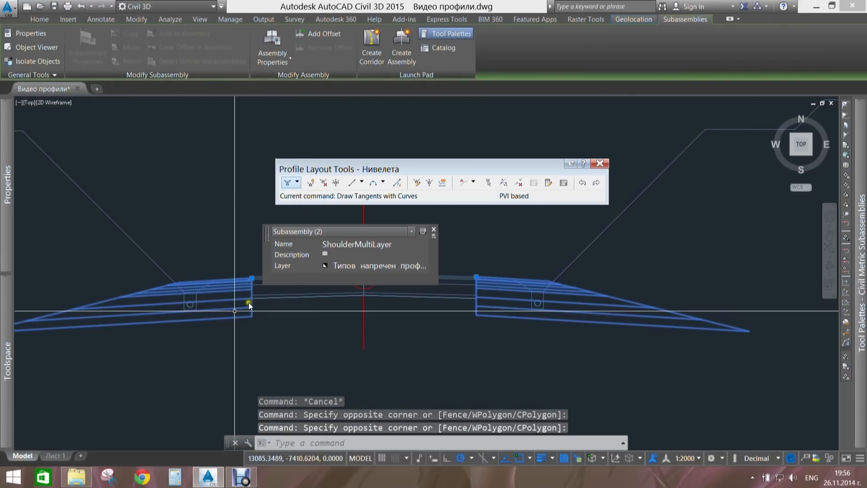
text(e)
key(Return)
key(Escape)
key(Escape)
key(Escape)
- Examine the shoulder, ditch and slope geometry of the CutAndFill3 subassembly beside the right lane
scroll(341, 312, down, 4)
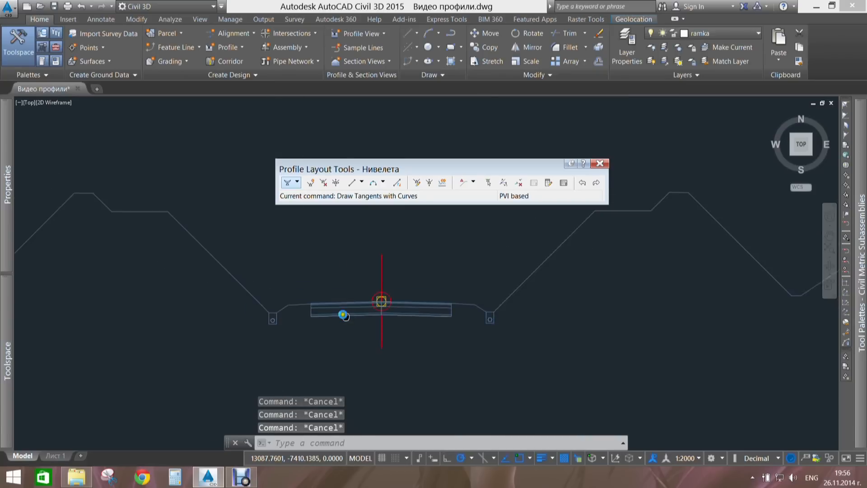
scroll(399, 342, up, 3)
click(482, 299)
scroll(474, 327, down, 2)
middle_drag(473, 330, 308, 356)
scroll(298, 337, up, 4)
key(Escape)
key(Escape)
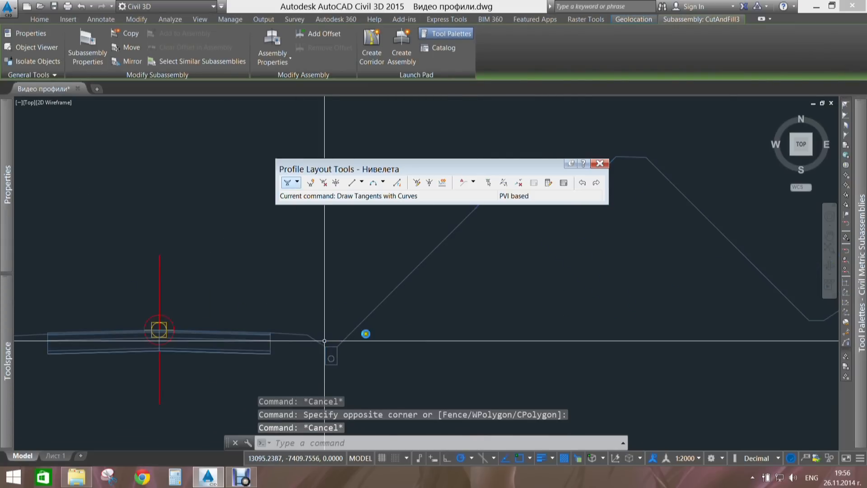
- Examine the whole road assembly and its placement relative to the plan and the profile view
click(364, 333)
click(343, 295)
mouse_move(339, 295)
middle_down()
mouse_move(299, 321)
mouse_move(327, 306)
middle_up()
scroll(299, 322, down, 4)
key(Escape)
key(Escape)
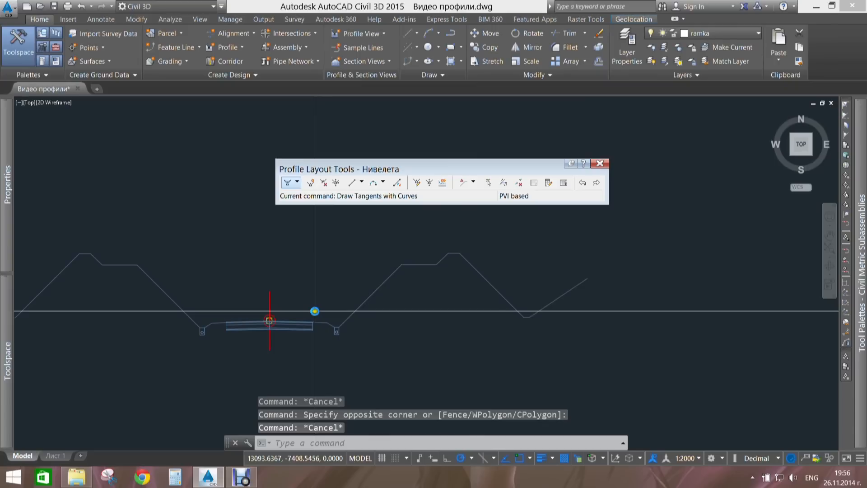
mouse_move(272, 305)
middle_down()
mouse_move(426, 288)
mouse_move(512, 290)
mouse_move(453, 319)
middle_up()
scroll(511, 289, down, 5)
scroll(495, 283, down, 8)
scroll(451, 318, down, 4)
middle_drag(325, 282, 324, 312)
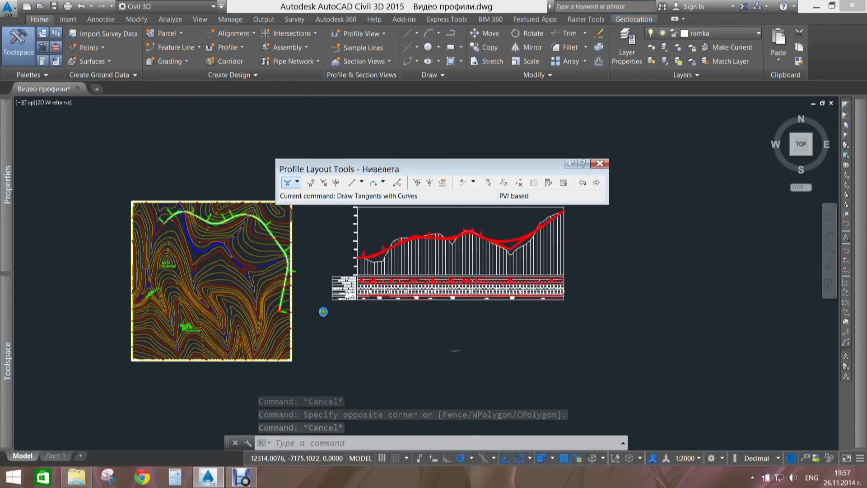
scroll(451, 351, up, 3)
scroll(459, 346, up, 10)
scroll(391, 315, up, 2)
middle_drag(397, 327, 416, 304)
- Review the slope, bench, ditch, cut and fill parameters of the CutAndFill3 subassembly beside the right lane
key(Escape)
key(Escape)
scroll(395, 329, up, 4)
click(423, 318)
click(417, 313)
mouse_move(7, 333)
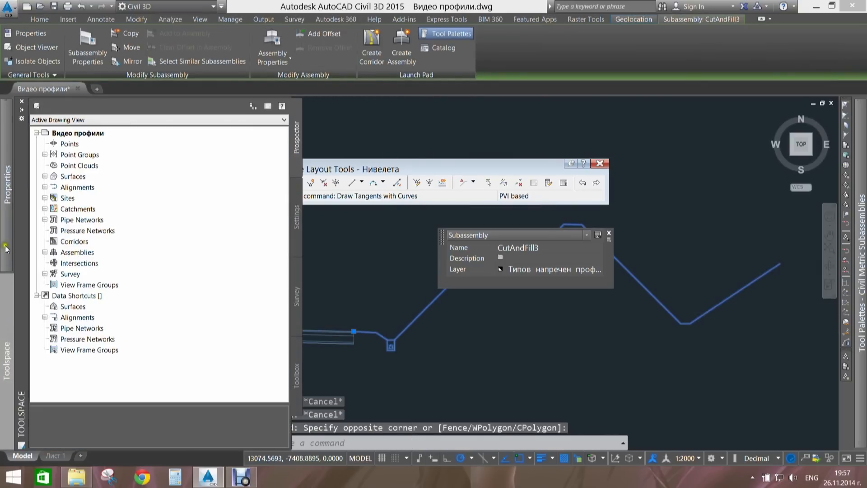
mouse_move(7, 246)
drag(31, 241, 37, 389)
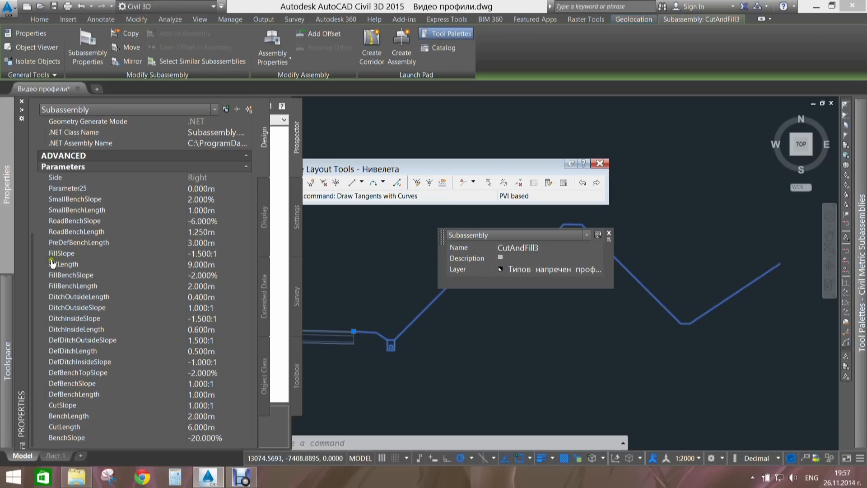
click(193, 319)
click(197, 386)
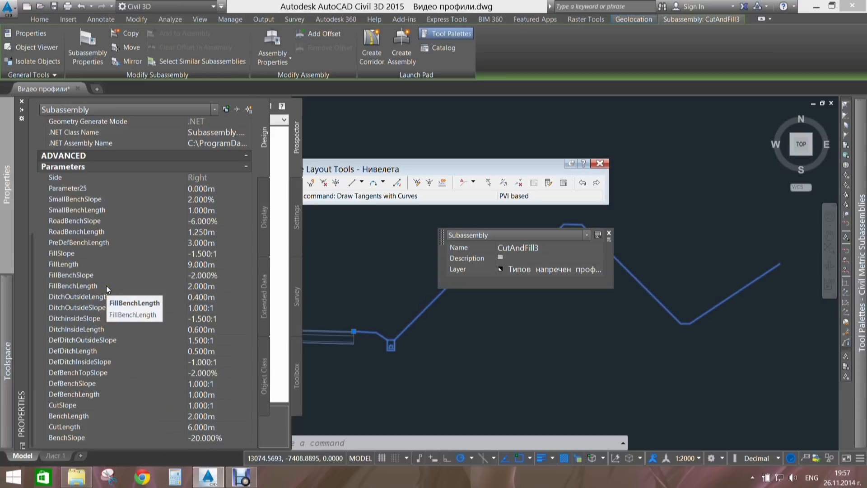
click(57, 277)
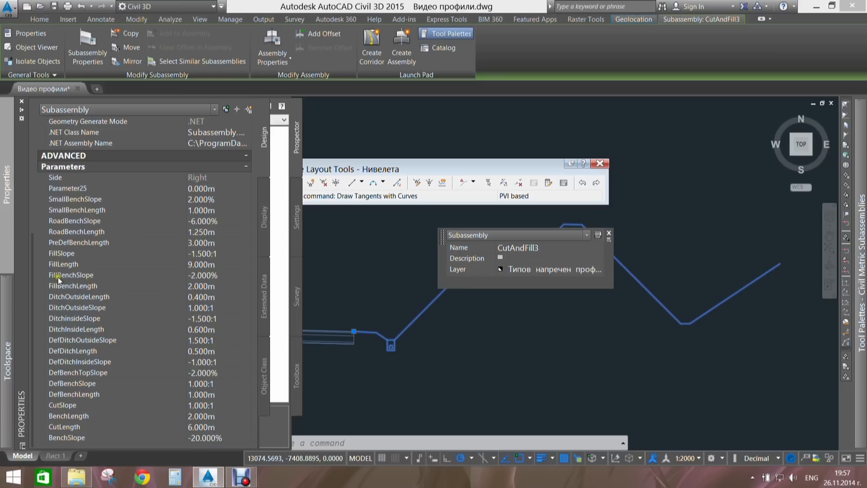
click(198, 265)
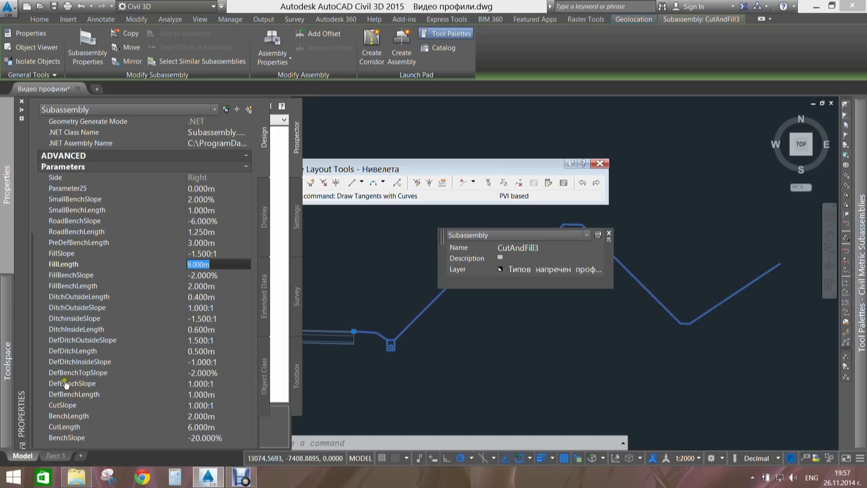
click(210, 394)
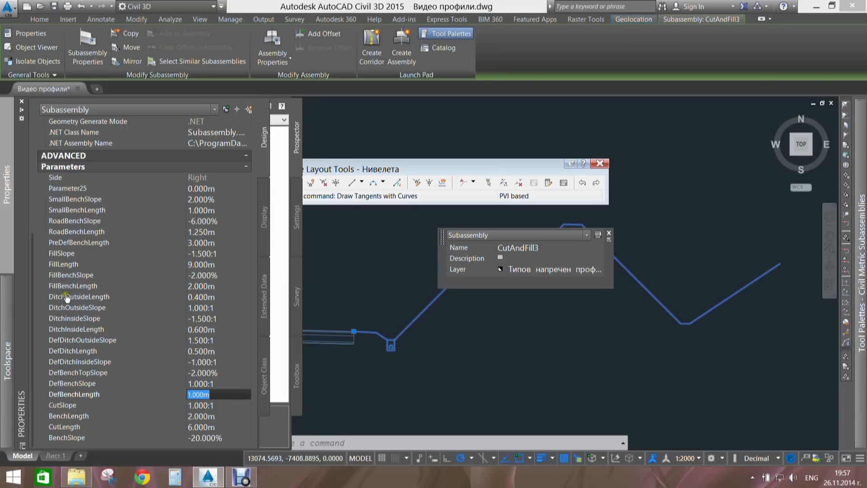
scroll(33, 315, up, 3)
scroll(34, 315, down, 3)
mouse_move(333, 287)
middle_down()
mouse_move(395, 306)
mouse_move(388, 308)
mouse_move(577, 321)
middle_up()
scroll(394, 307, down, 6)
key(Escape)
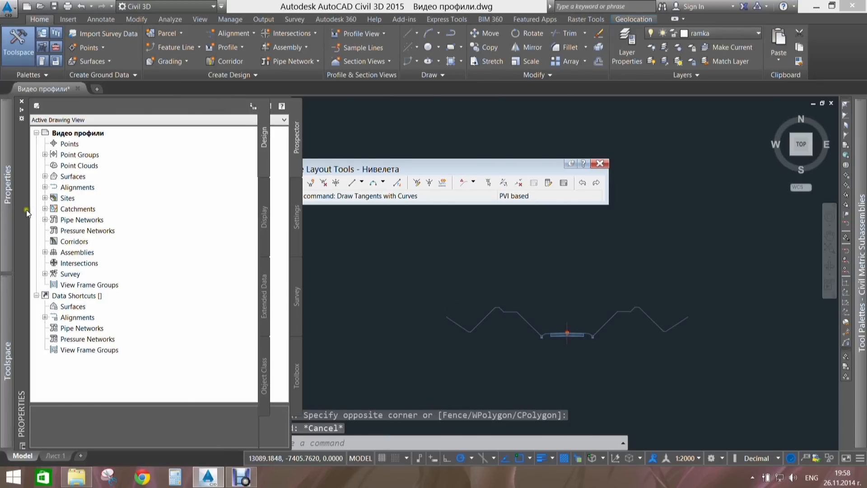
mouse_move(7, 185)
middle_drag(404, 223, 454, 252)
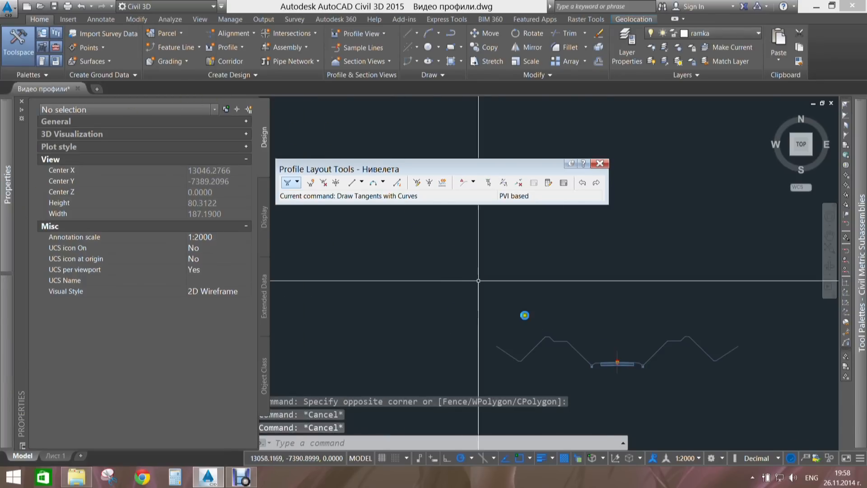
- Draw a circle with a radius of about 47.4 m around the whole road assembly
key(Escape)
scroll(607, 371, up, 2)
middle_drag(599, 369, 487, 327)
scroll(518, 341, up, 2)
text(c)
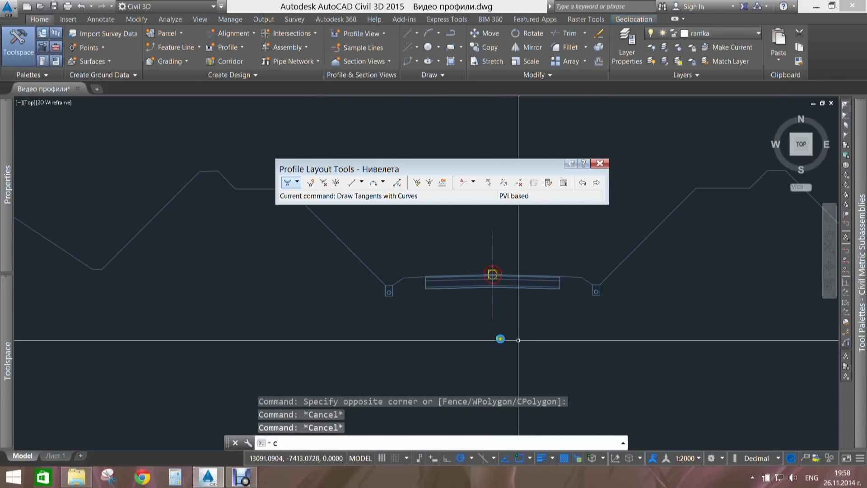
scroll(455, 338, down, 2)
key(Return)
click(454, 290)
scroll(305, 339, down, 5)
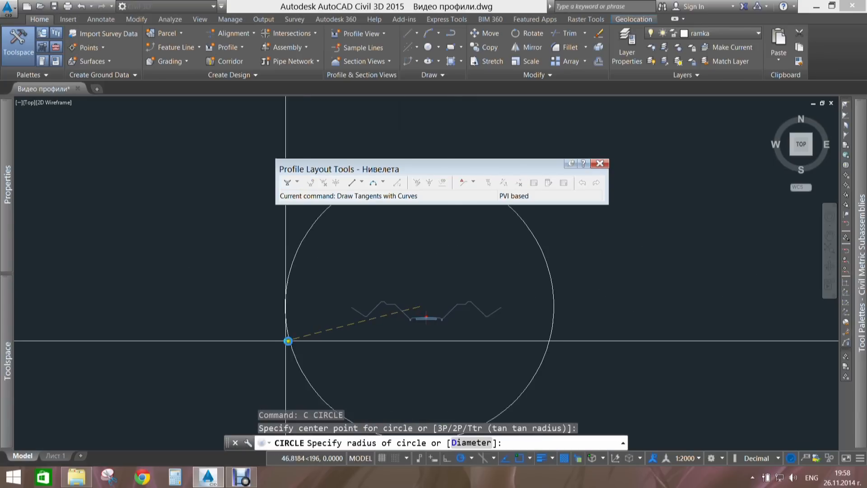
click(303, 321)
scroll(302, 321, down, 2)
key(Escape)
- Set the color of the circle around the assembly to Red
click(413, 302)
click(352, 293)
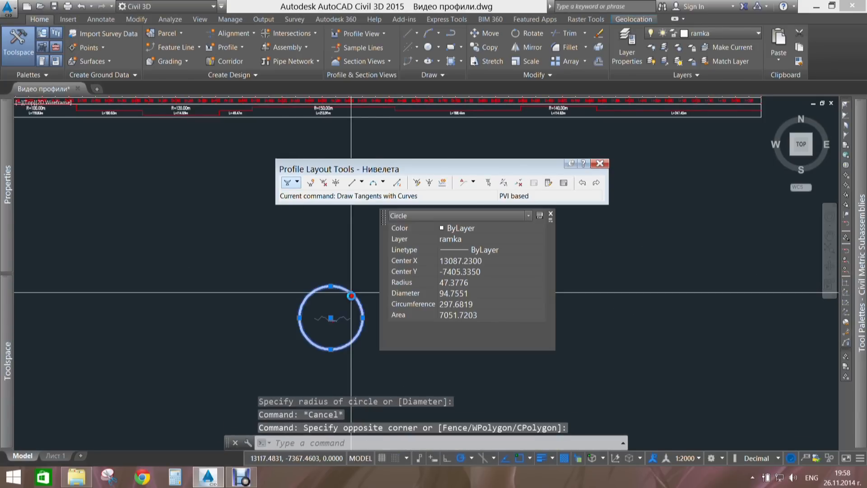
click(478, 228)
click(488, 253)
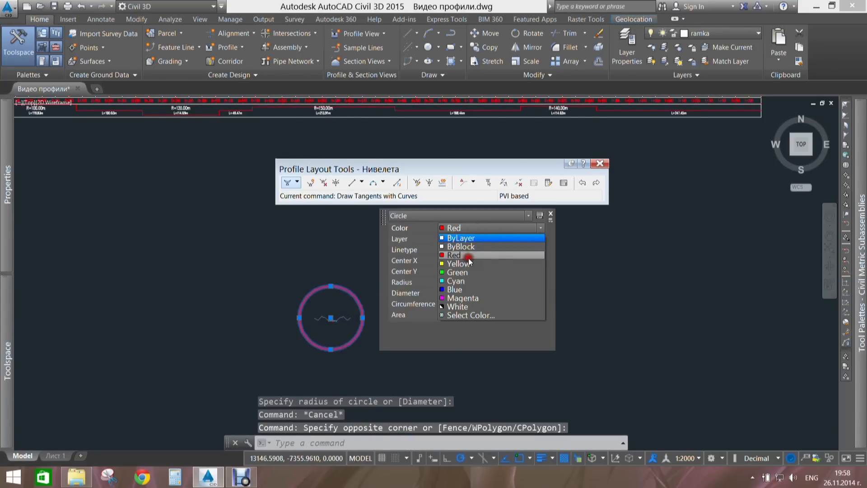
key(Escape)
key(Escape)
- Start a new corridor from the alignment Осова линия - 10.50 and append an underscore and the surname to its name, Коридор
middle_drag(236, 257, 395, 292)
scroll(398, 294, down, 3)
middle_drag(319, 279, 519, 353)
scroll(237, 178, up, 2)
middle_drag(248, 230, 201, 279)
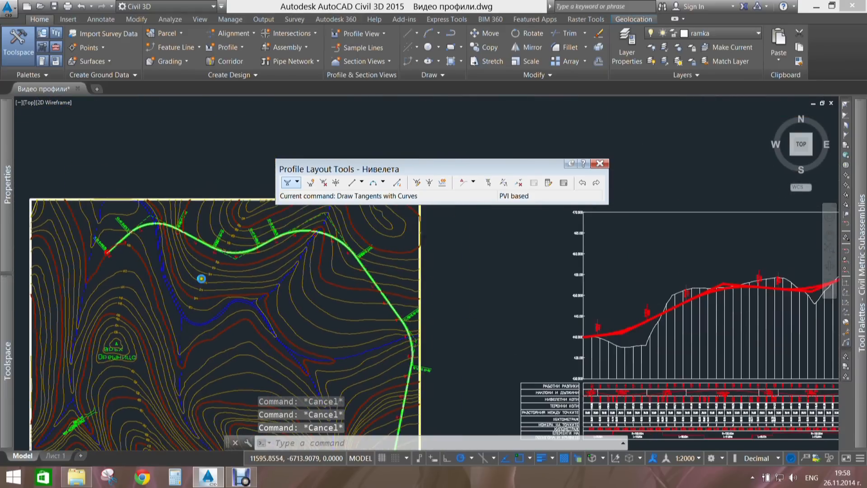
scroll(167, 221, up, 5)
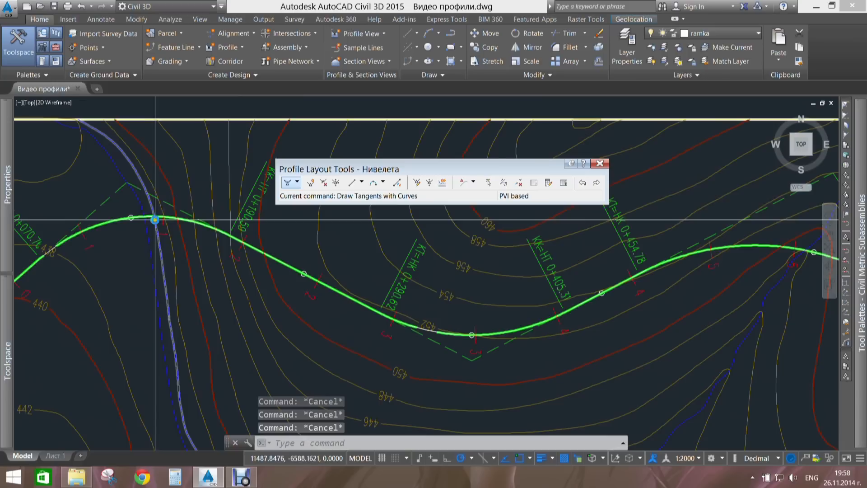
click(112, 195)
middle_drag(112, 194, 136, 209)
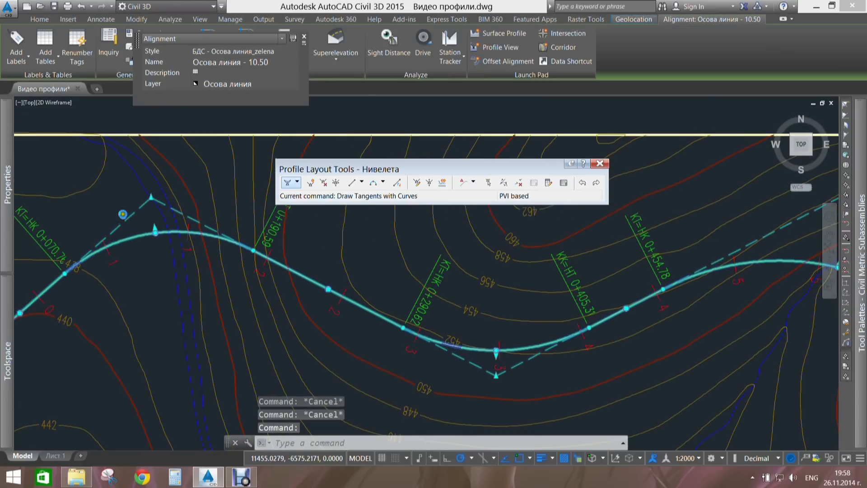
click(561, 48)
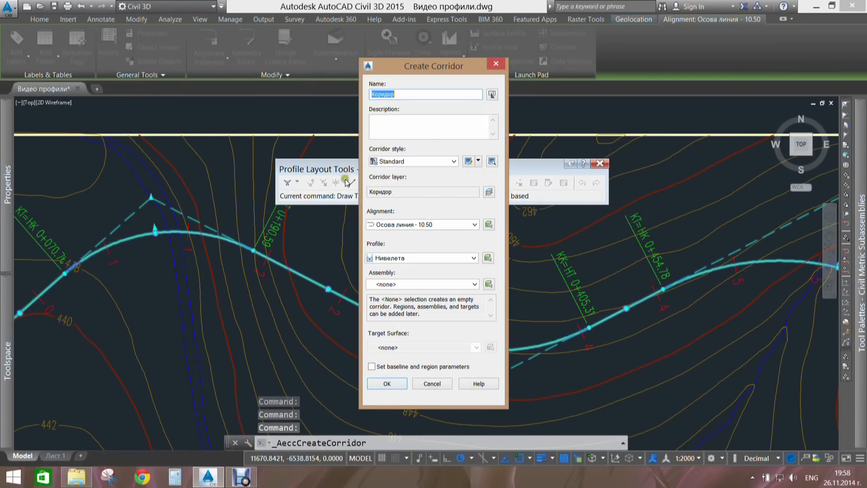
click(447, 99)
text(_1)
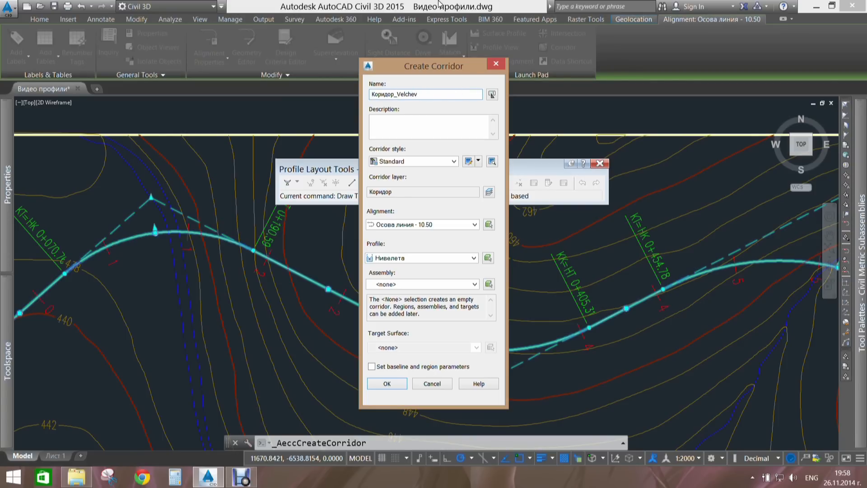
- Choose the Standard corridor style, the alignment Осова линия - 10.50 and the profile Нивелета for the corridor
click(409, 161)
click(404, 170)
click(410, 224)
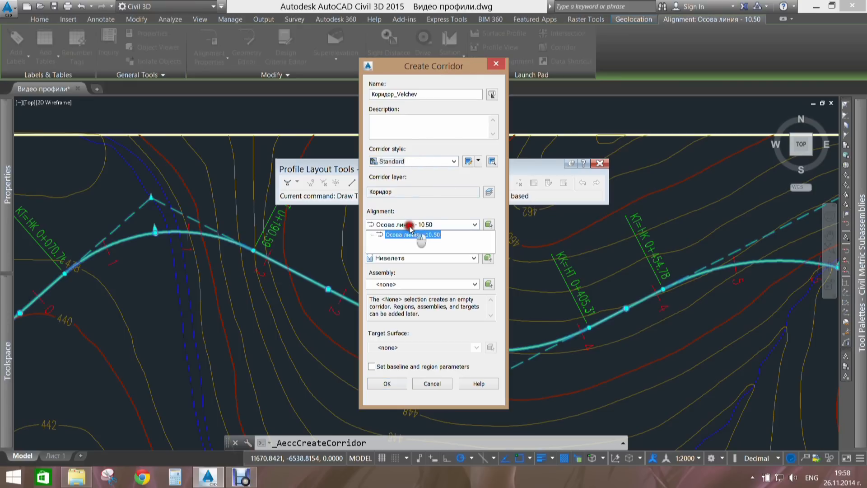
click(412, 234)
click(397, 258)
click(435, 260)
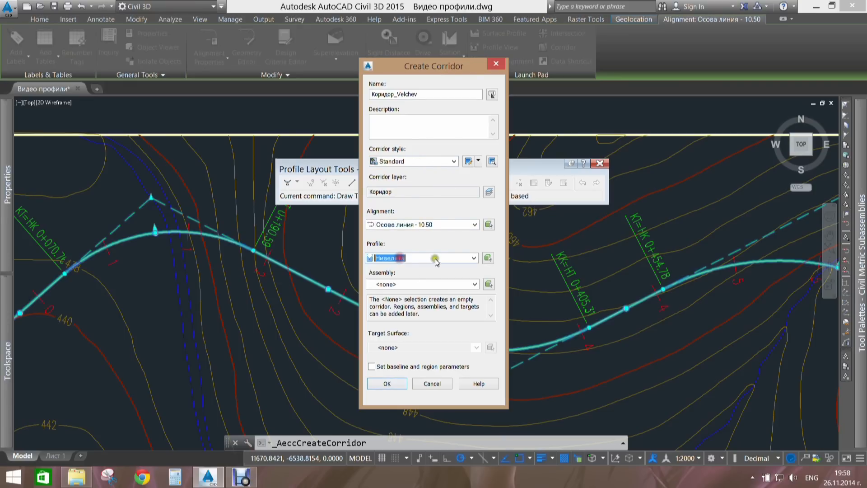
- Assign the road assembly to the corridor by picking its baseline in the drawing
click(421, 284)
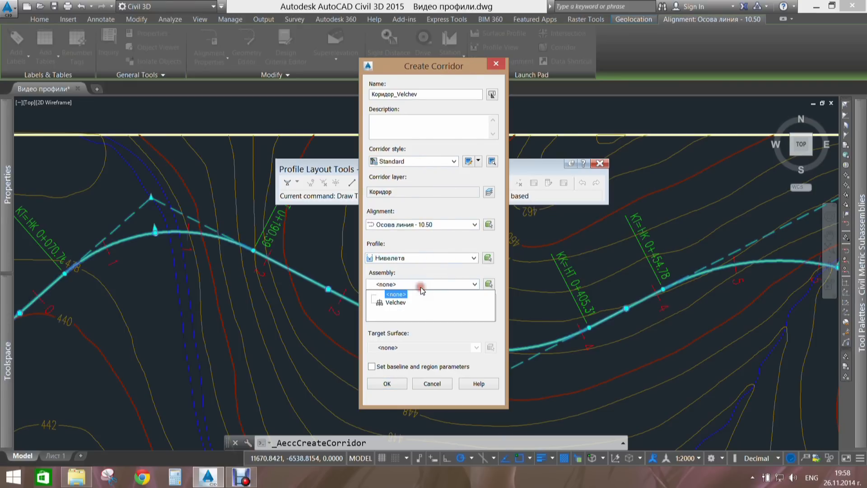
click(397, 302)
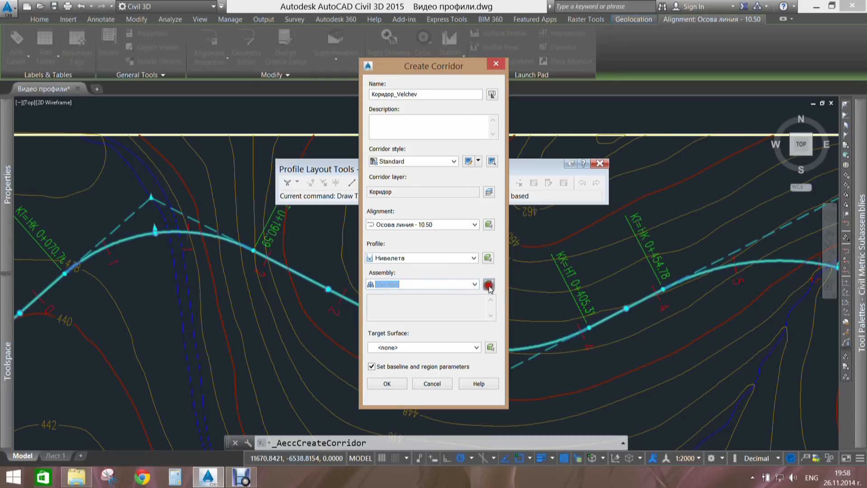
click(489, 284)
scroll(486, 253, down, 10)
scroll(487, 262, down, 5)
middle_drag(542, 309, 440, 237)
scroll(524, 264, up, 10)
middle_drag(603, 371, 462, 256)
scroll(488, 312, up, 8)
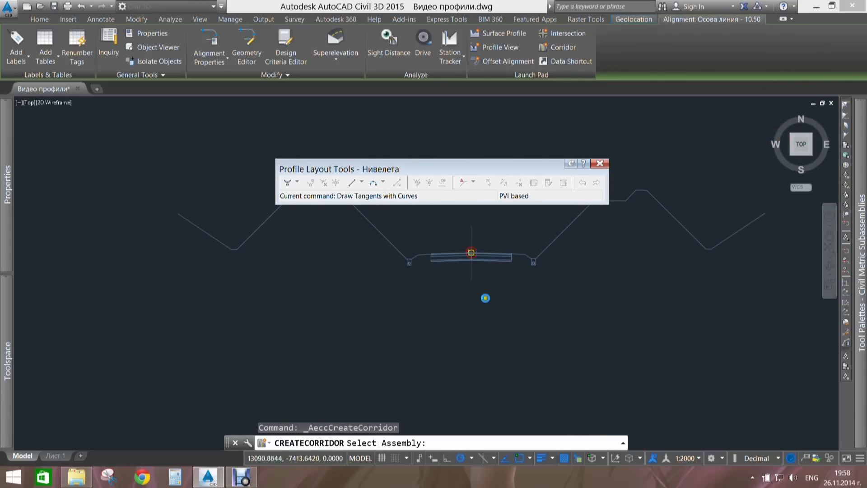
click(470, 271)
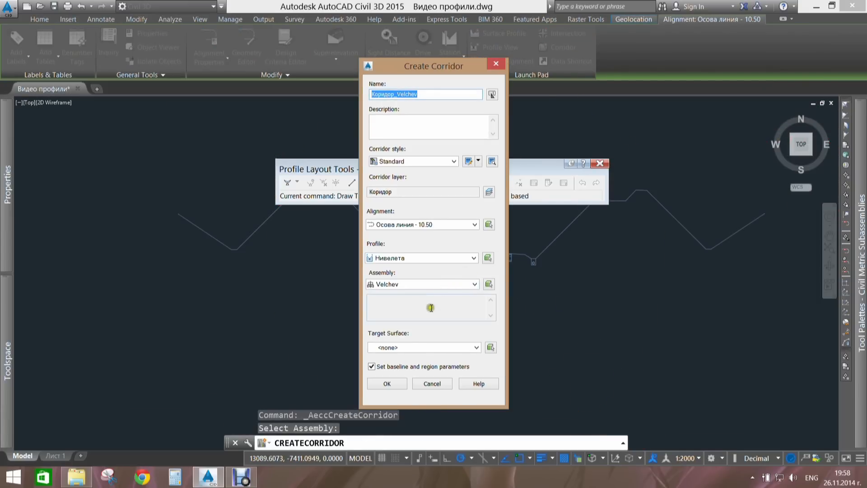
- Set the existing terrain as the corridor's target surface and proceed to the baseline and region parameters
click(411, 346)
click(402, 366)
click(387, 383)
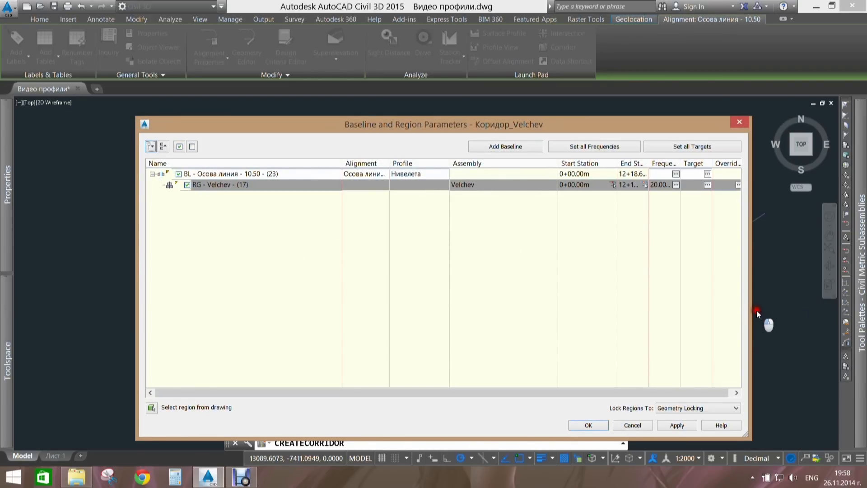
- Review the corridor's target mapping for surfaces, widths and elevations without changing it
drag(752, 310, 818, 312)
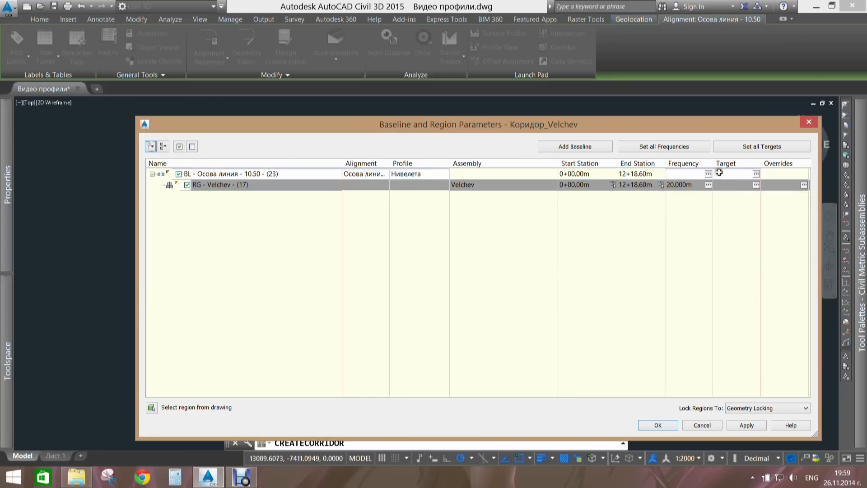
click(748, 147)
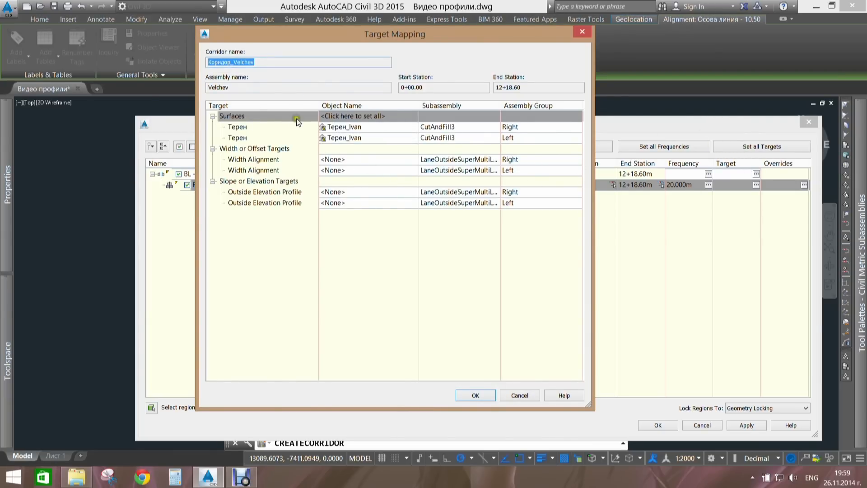
click(520, 395)
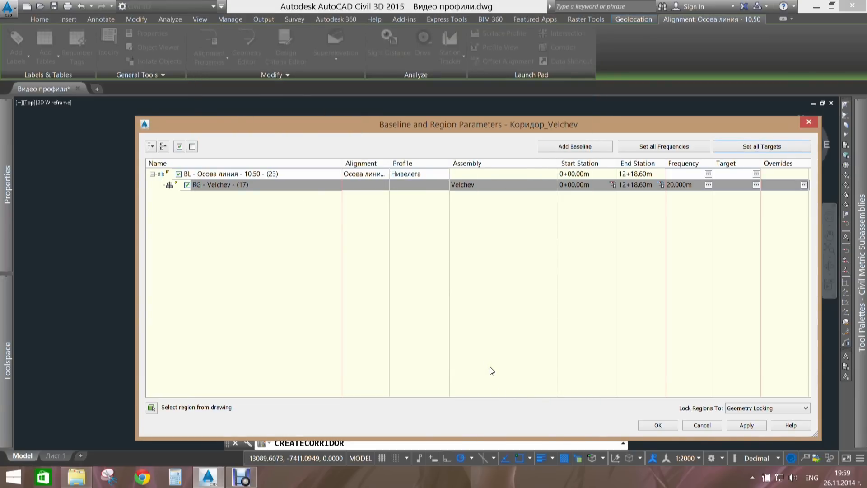
- Accept the baseline and region parameters, rebuild the corridor and dismiss the event list
click(656, 426)
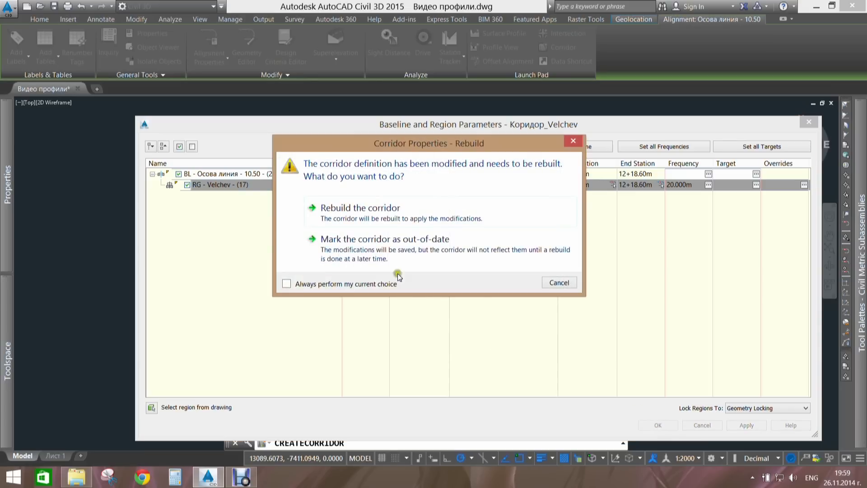
click(340, 211)
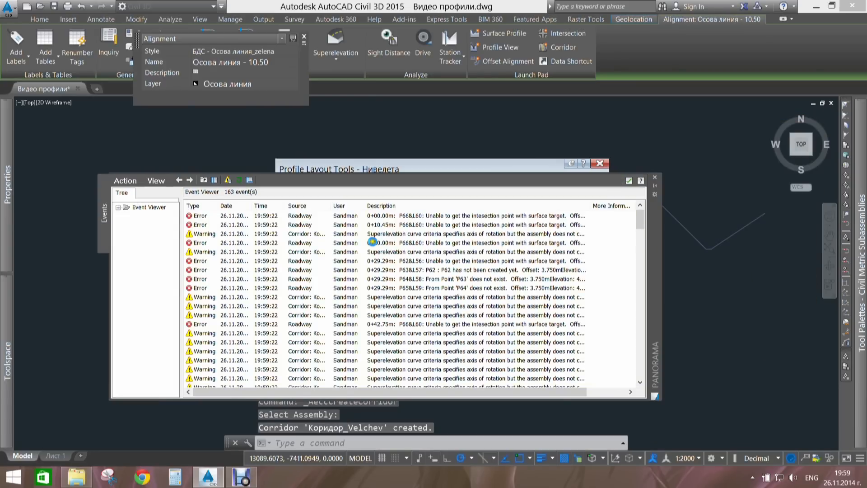
click(629, 181)
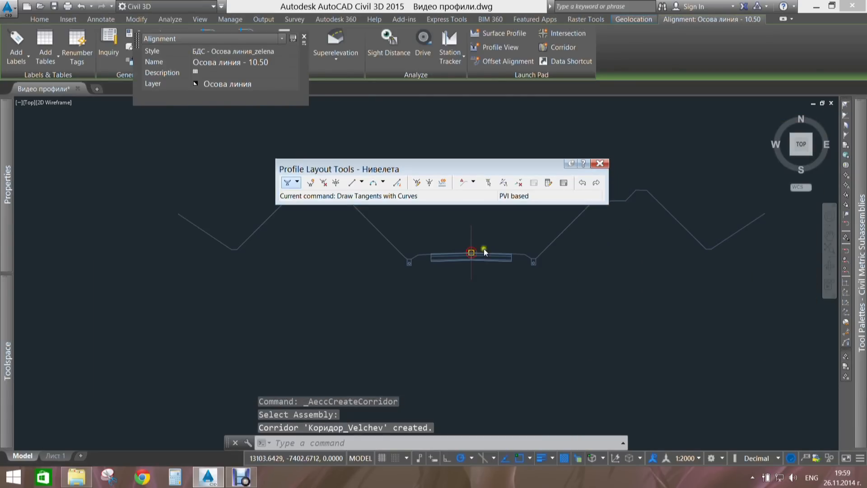
- Clear the alignment selection and close the Profile Layout Tools window
scroll(476, 253, down, 5)
scroll(575, 356, down, 4)
key(Escape)
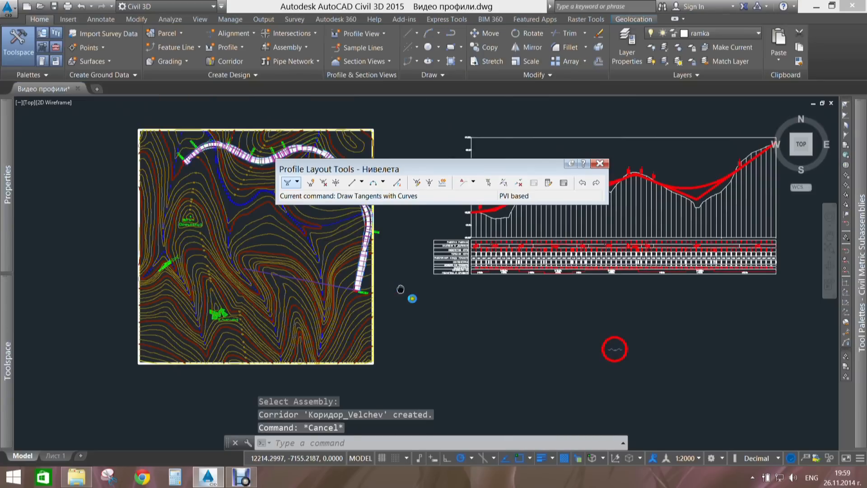
middle_drag(397, 288, 462, 345)
click(600, 164)
- Examine the road corridor in plan from its starting station along the first curves
scroll(331, 224, up, 5)
scroll(331, 223, up, 3)
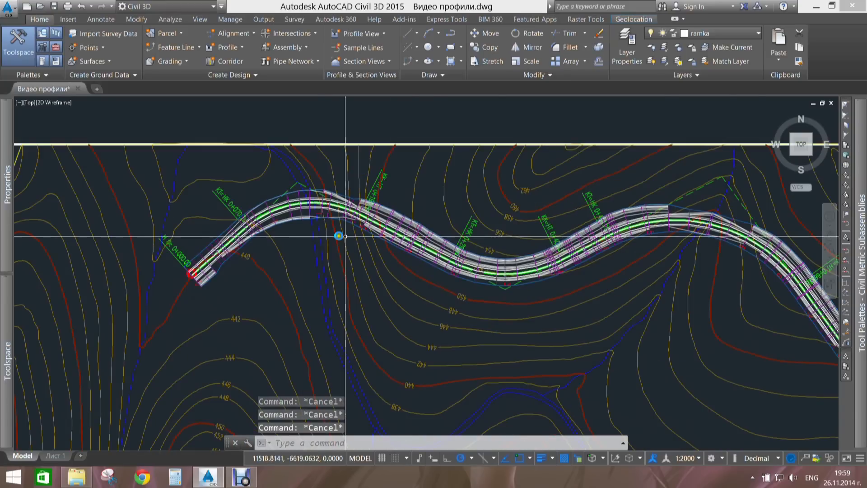
scroll(339, 236, up, 4)
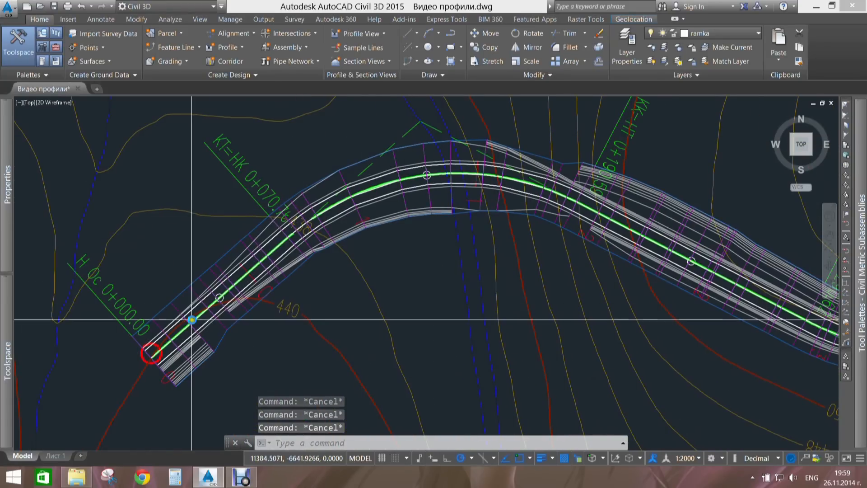
mouse_move(423, 202)
middle_down()
mouse_move(344, 241)
mouse_move(264, 225)
middle_up()
middle_drag(617, 273, 367, 191)
scroll(658, 234, down, 4)
mouse_move(658, 234)
middle_down()
mouse_move(344, 243)
mouse_move(335, 225)
mouse_move(340, 213)
mouse_move(541, 220)
middle_up()
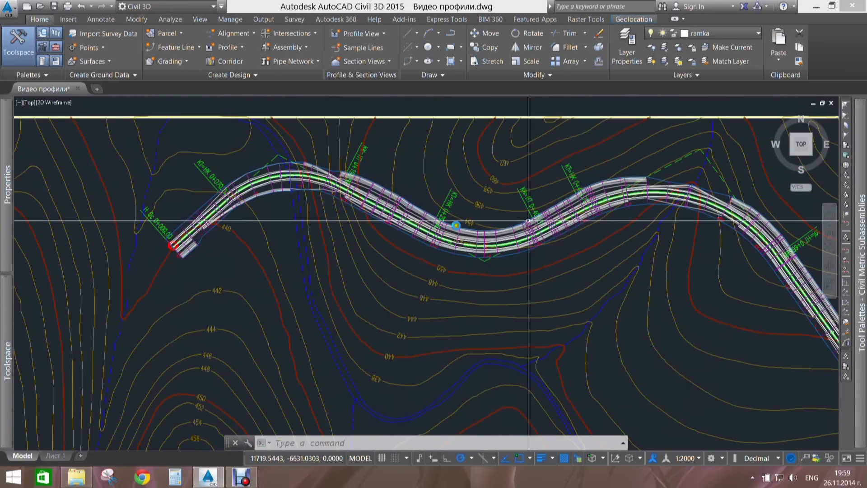
key(Escape)
key(Escape)
- Select the road corridor in plan and open the surface settings in its corridor properties
scroll(275, 150, up, 6)
click(275, 214)
click(264, 207)
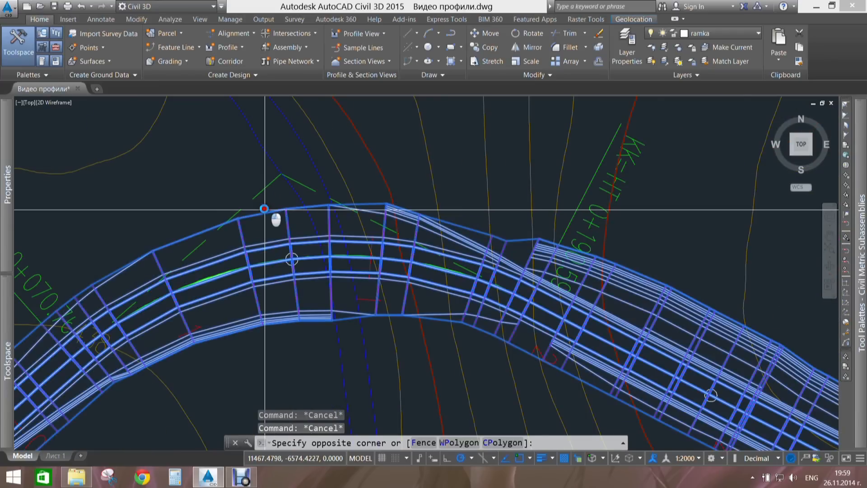
right_click(270, 219)
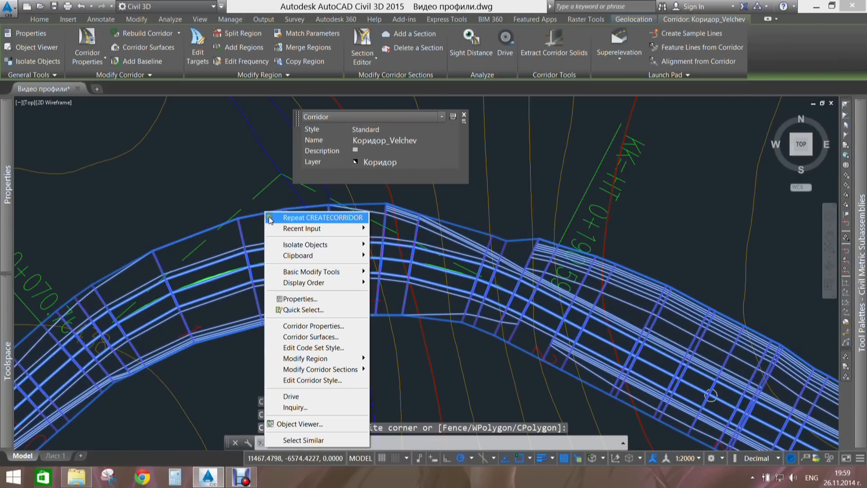
click(305, 324)
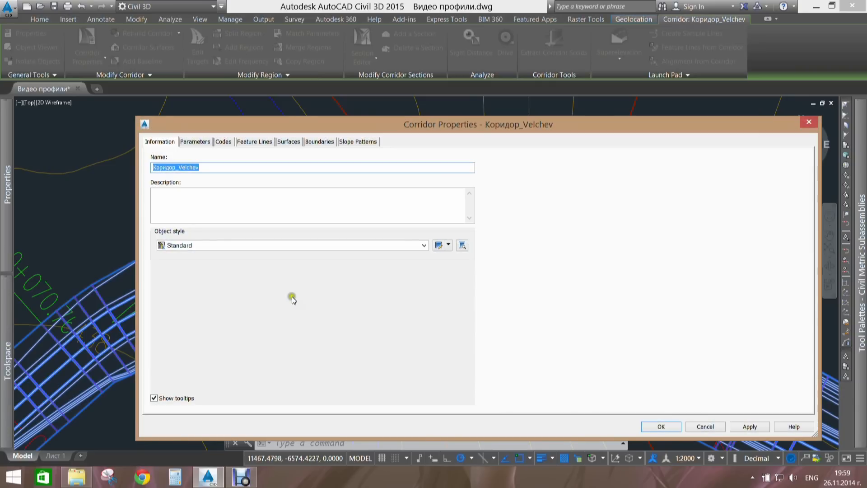
click(288, 142)
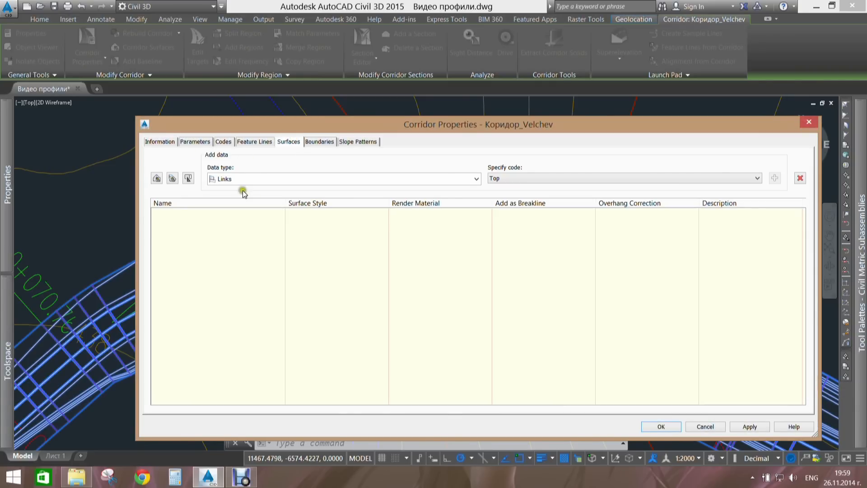
- Create a corridor surface using Links as the data type and Top as the code
click(272, 180)
click(267, 178)
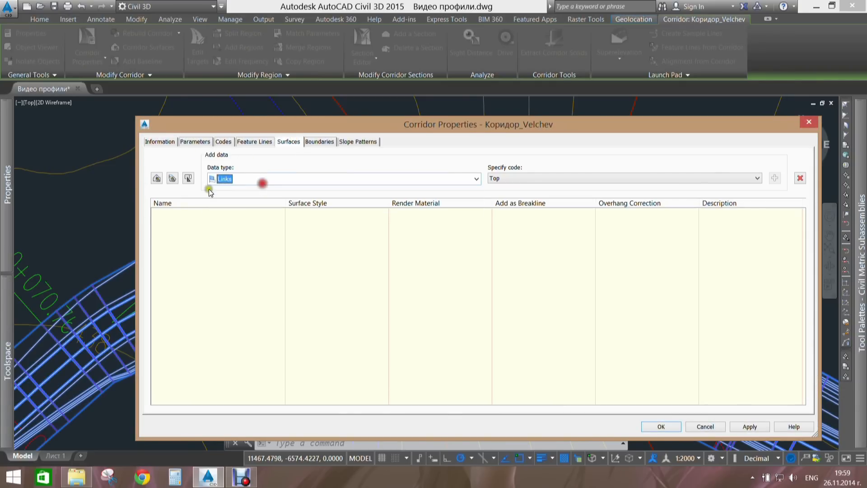
click(172, 178)
click(157, 215)
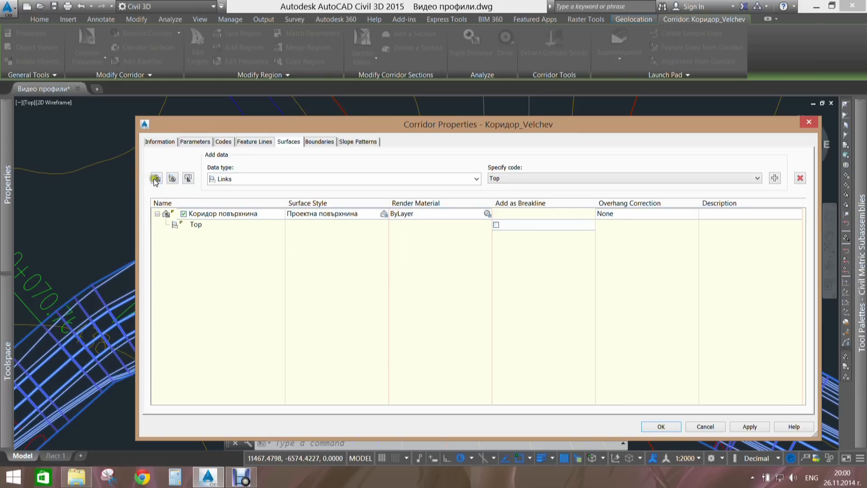
click(503, 179)
click(504, 187)
- Set the corridor surface's overhang correction to Top Links
click(631, 215)
click(631, 216)
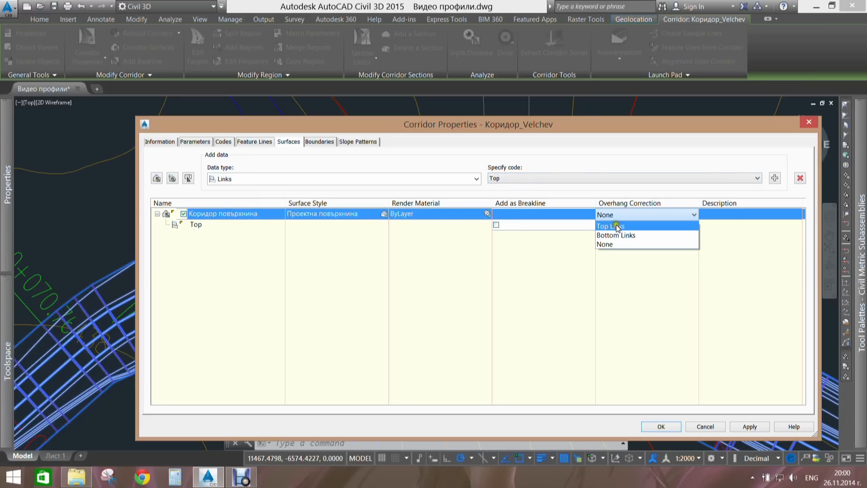
click(613, 227)
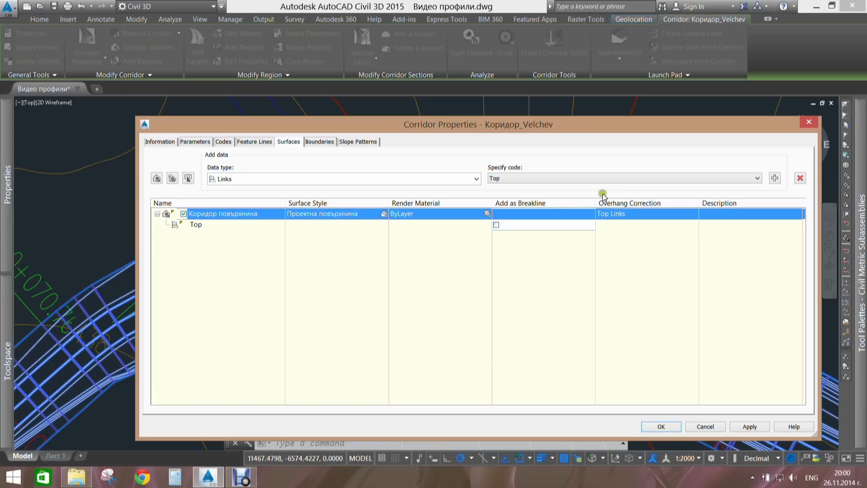
click(618, 214)
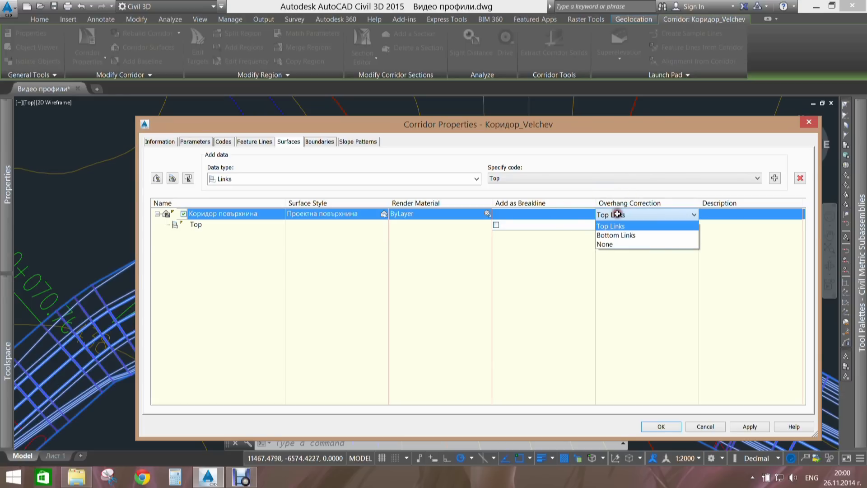
click(609, 227)
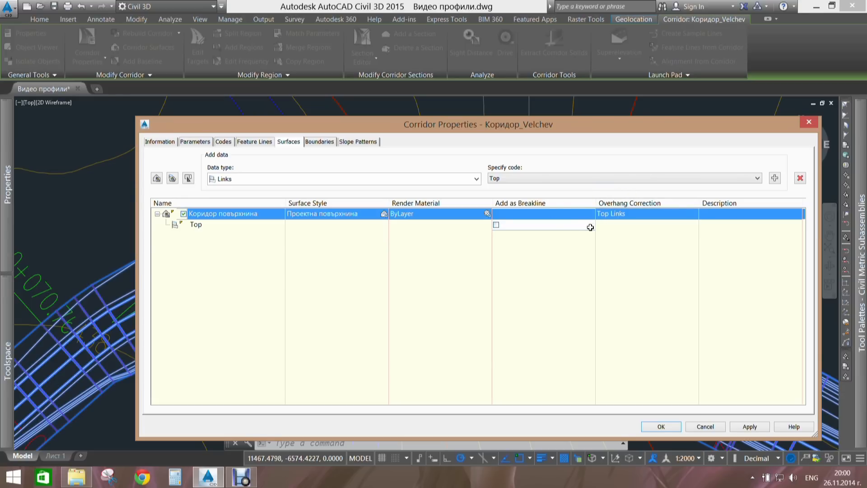
click(624, 214)
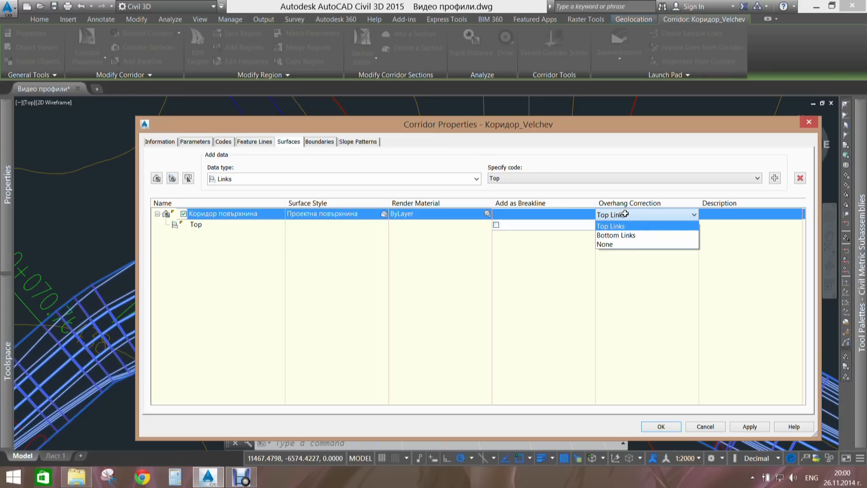
click(621, 213)
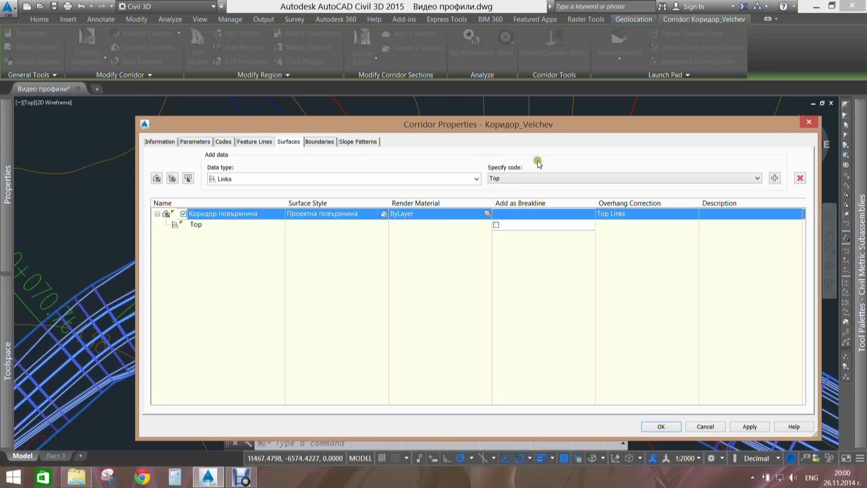
click(533, 177)
click(534, 177)
click(194, 229)
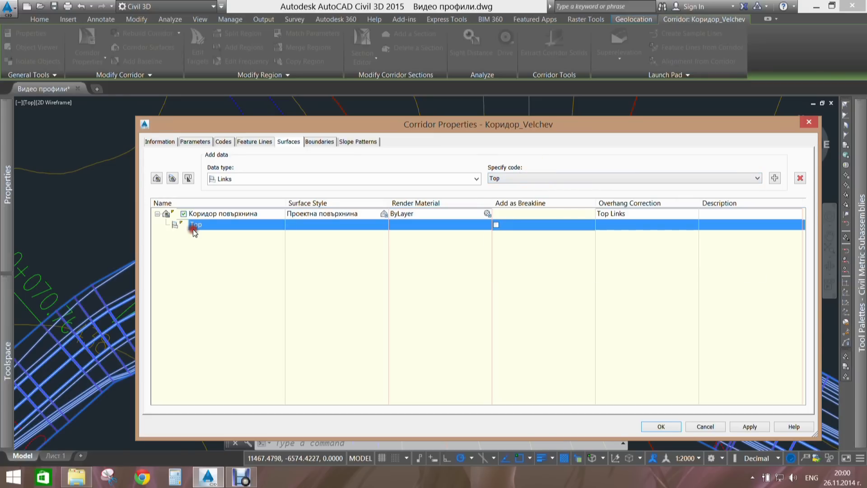
click(383, 179)
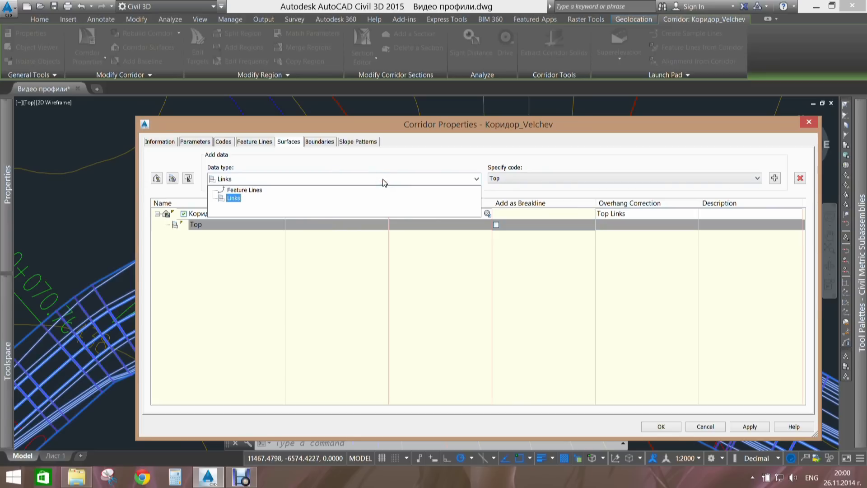
click(383, 181)
click(529, 178)
click(507, 187)
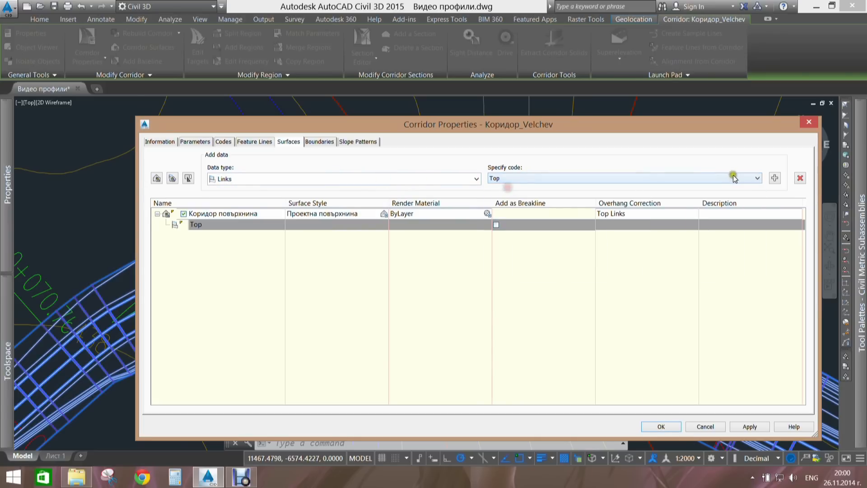
click(635, 181)
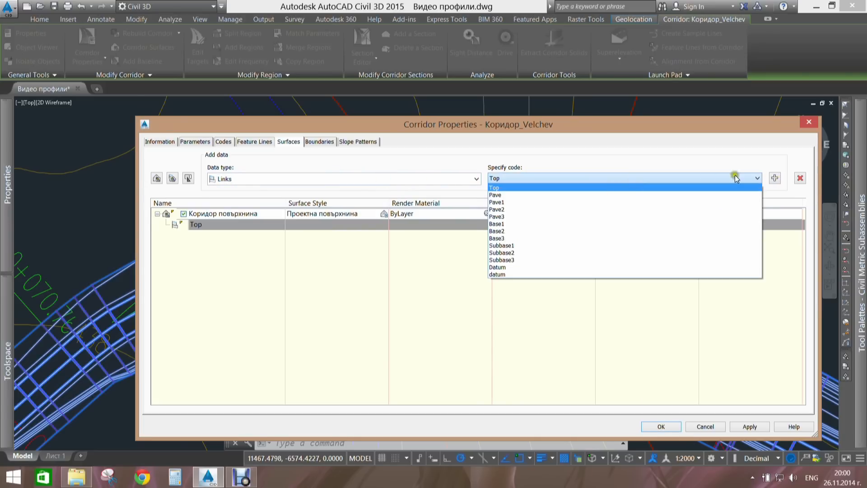
click(781, 178)
- Add the Pave, Base1 and Subbase1 link codes to the corridor surface
click(651, 177)
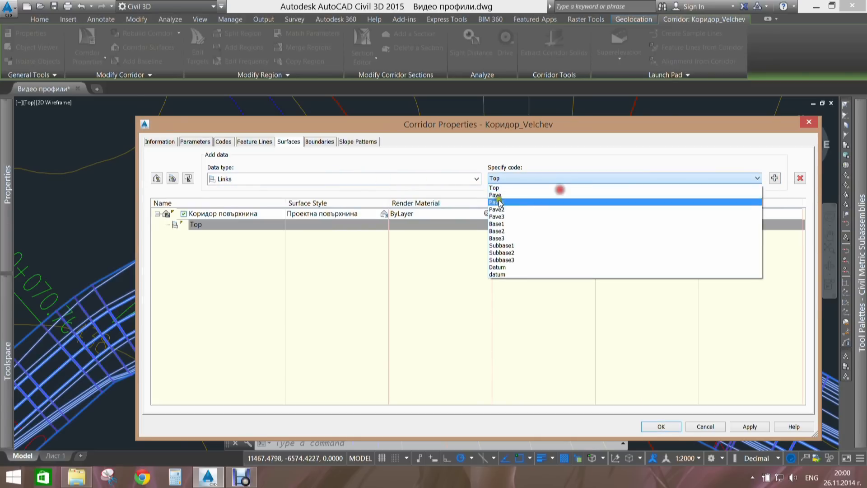
click(497, 193)
click(773, 178)
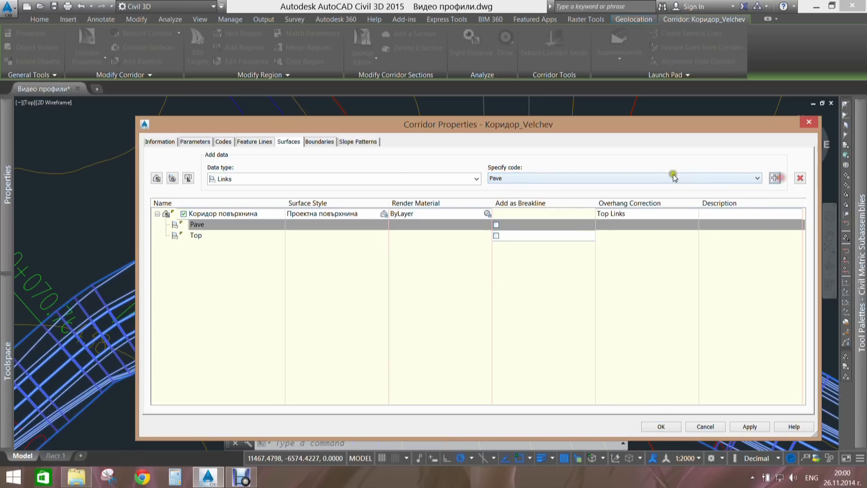
click(667, 177)
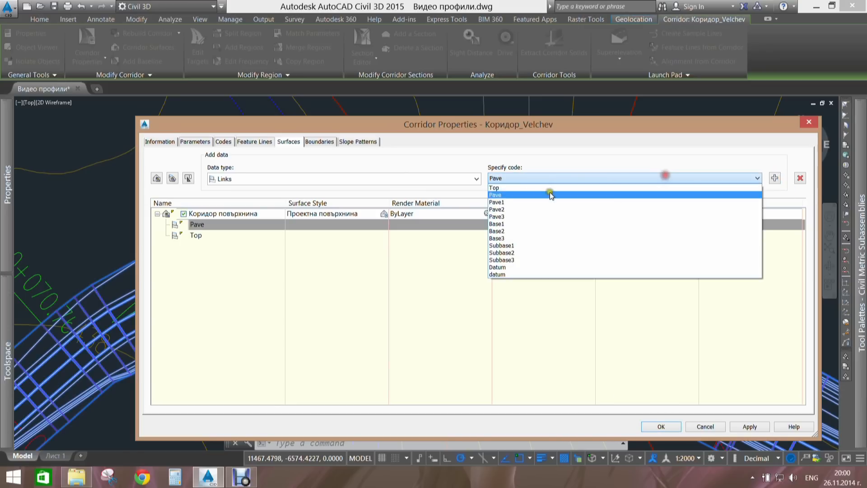
click(512, 210)
drag(511, 204, 516, 222)
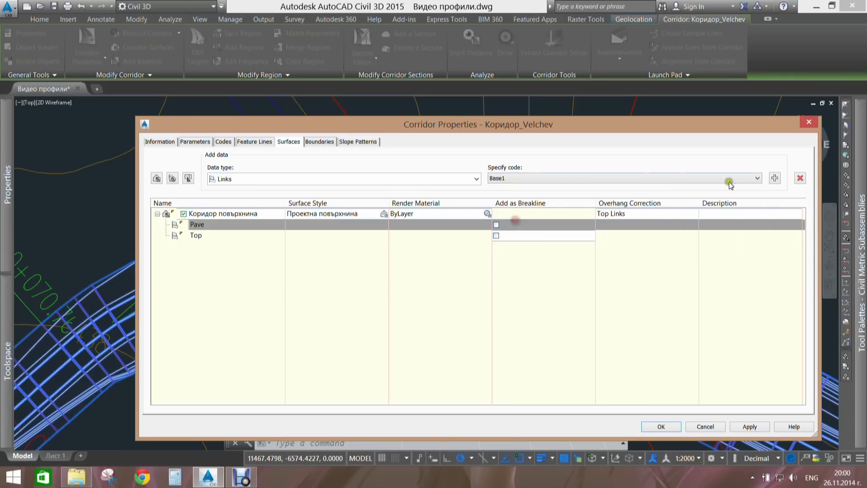
click(775, 178)
click(697, 178)
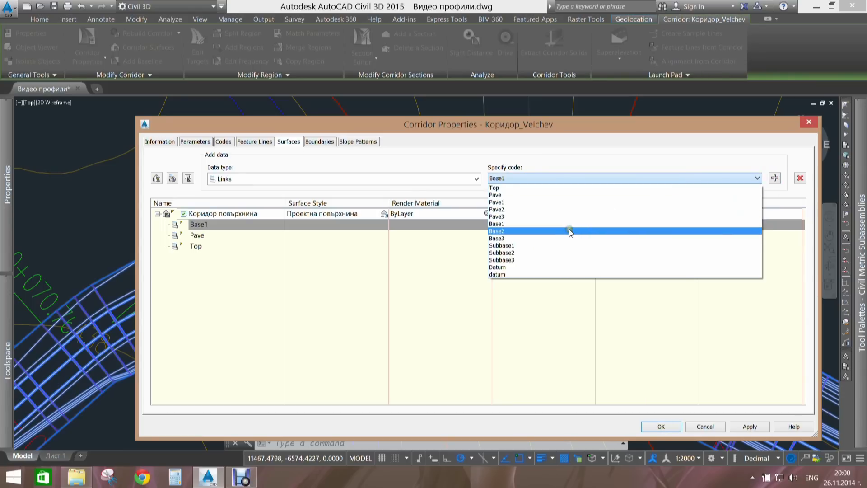
click(540, 246)
click(775, 178)
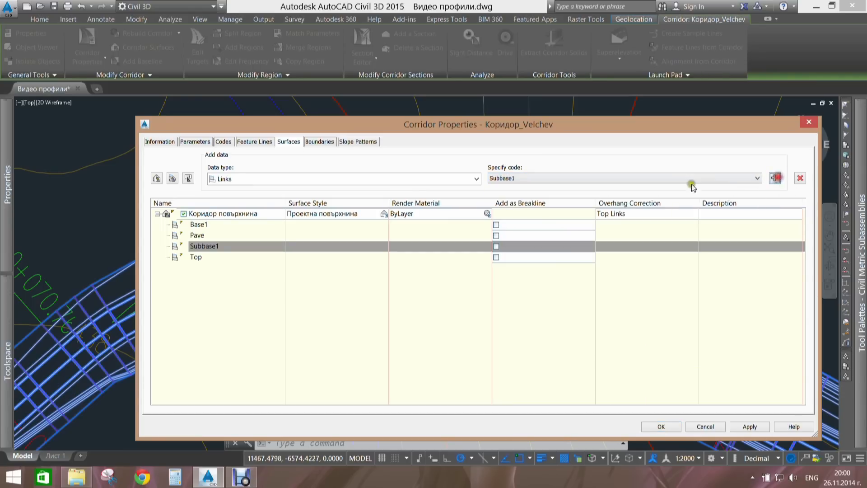
- Add both the datum and Datum link codes to the corridor surface
click(593, 178)
click(509, 273)
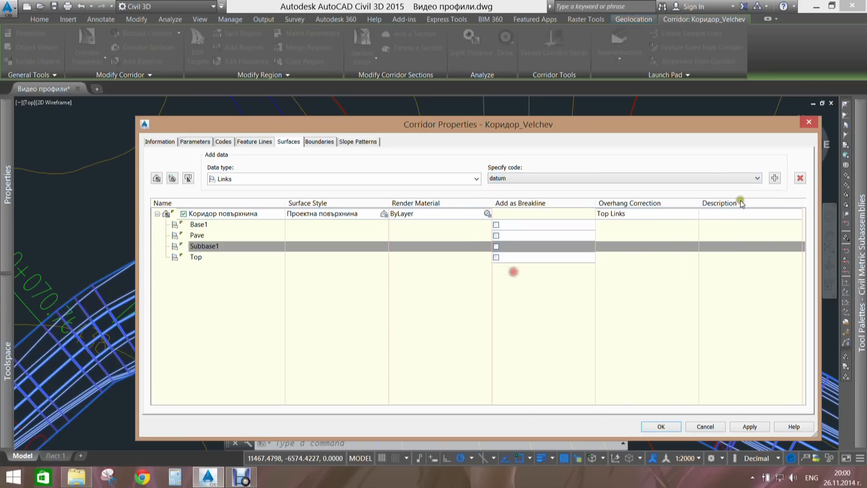
click(775, 178)
click(612, 178)
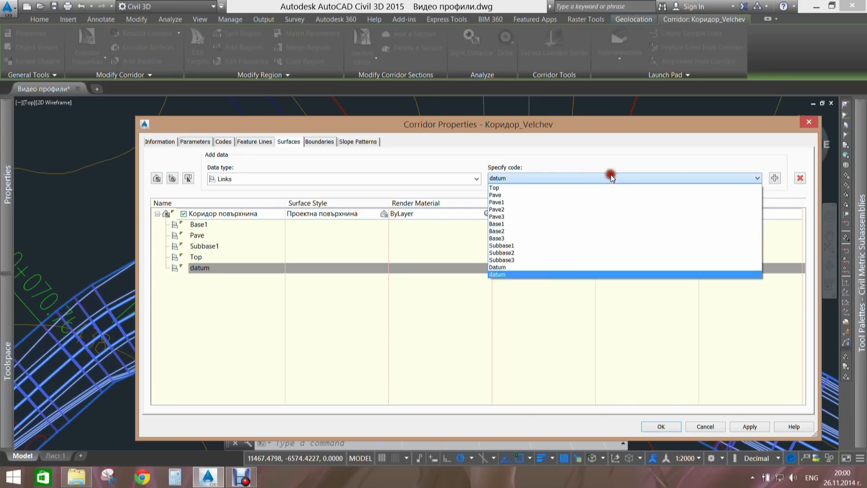
click(505, 267)
click(775, 178)
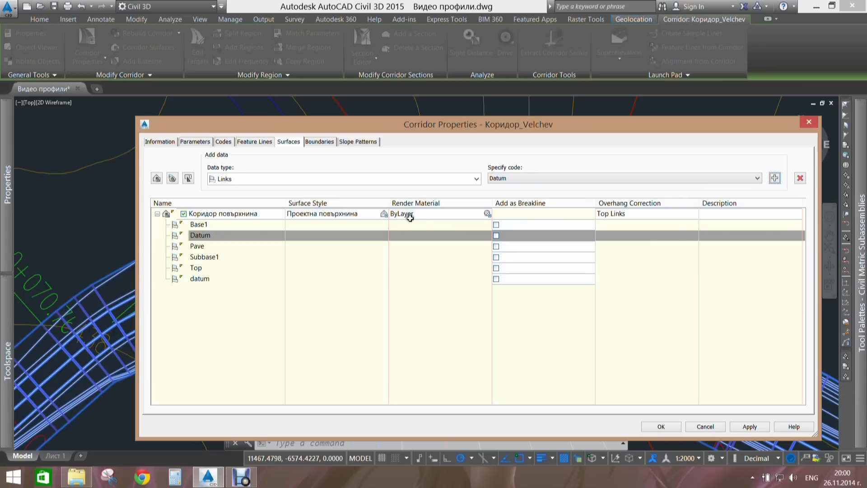
- Change the surface data type to Feature Lines and add the Buffer end code
click(287, 178)
click(235, 196)
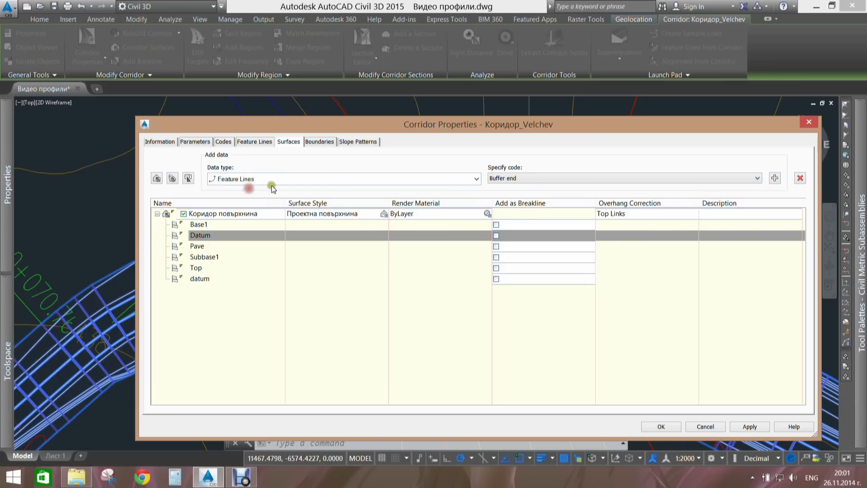
click(544, 177)
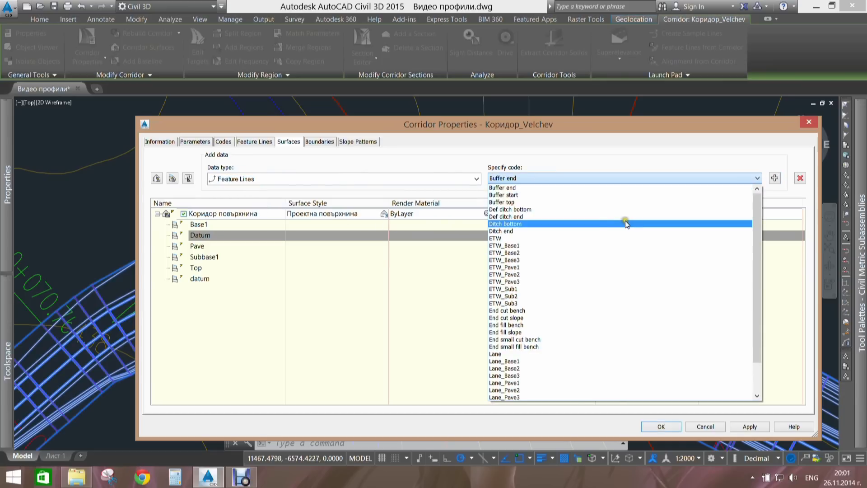
click(704, 180)
click(775, 178)
- Add the Buffer start and Buffer top feature lines to the corridor surface
click(687, 177)
scroll(662, 189, up, 2)
click(576, 195)
click(774, 179)
click(687, 178)
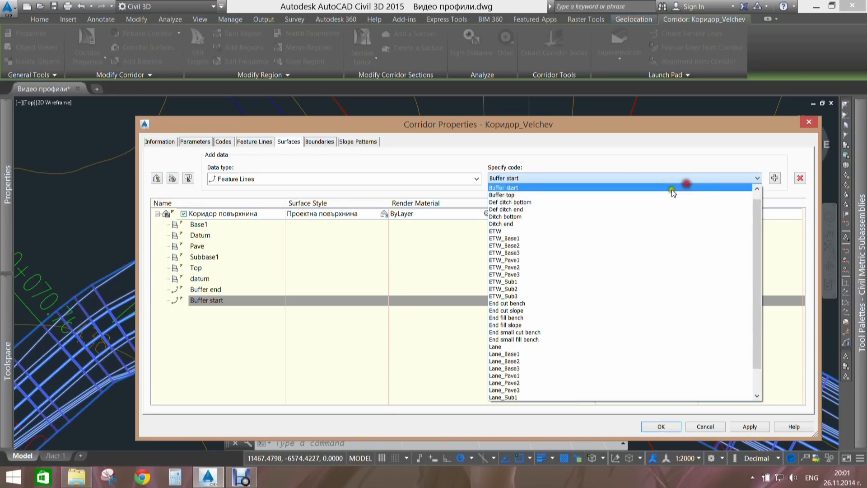
click(622, 195)
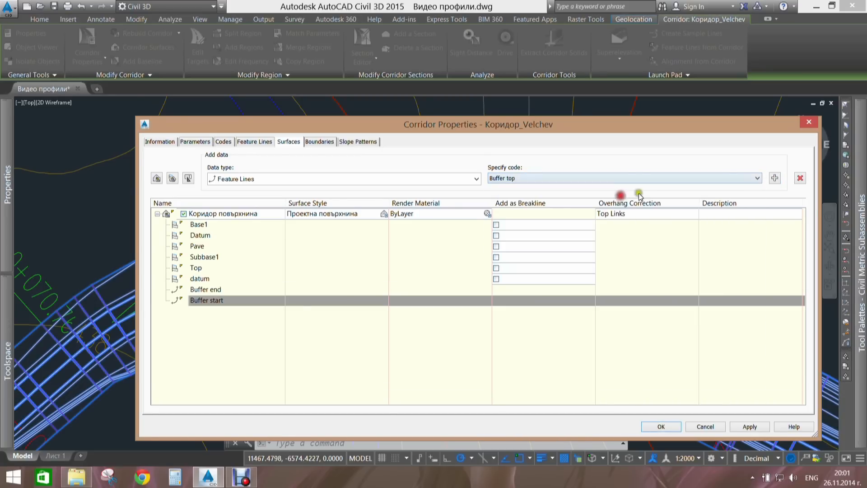
click(775, 178)
- Add the Def ditch bottom and Def ditch end feature lines to the corridor surface
click(600, 179)
scroll(564, 199, up, 3)
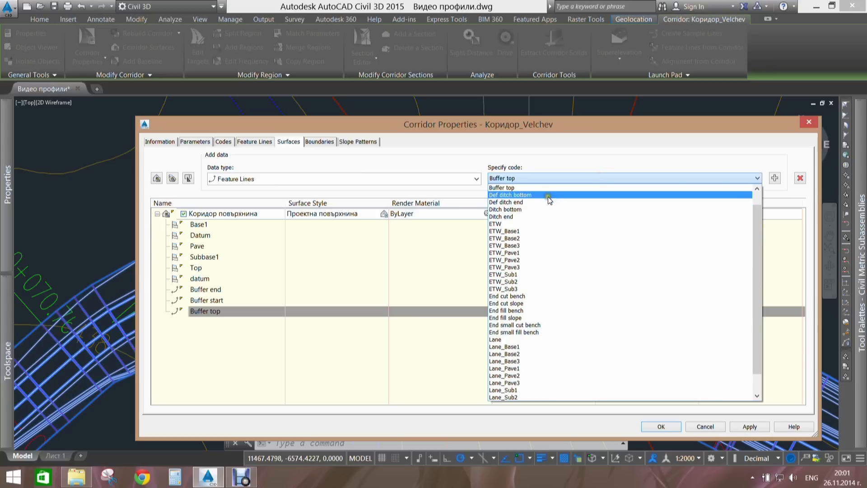
click(548, 194)
click(776, 178)
click(750, 178)
click(683, 196)
click(775, 178)
- Add the ETW and End cut bench feature lines to the corridor surface
click(723, 178)
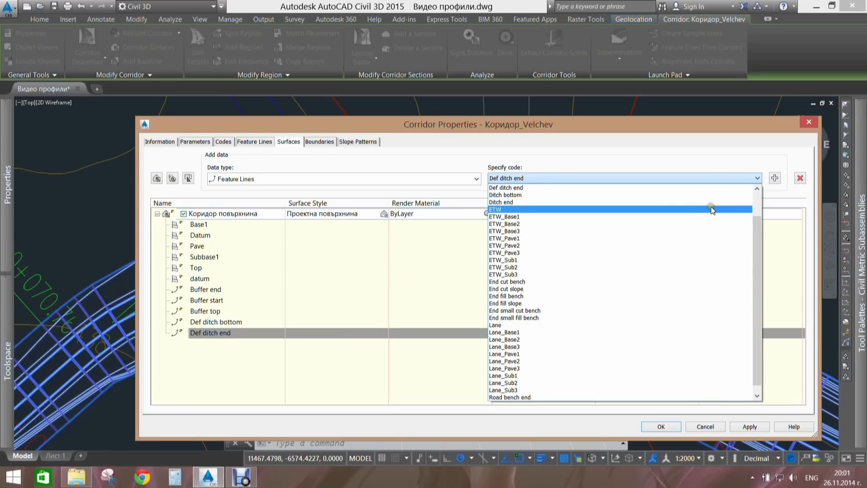
click(714, 209)
click(772, 179)
click(762, 179)
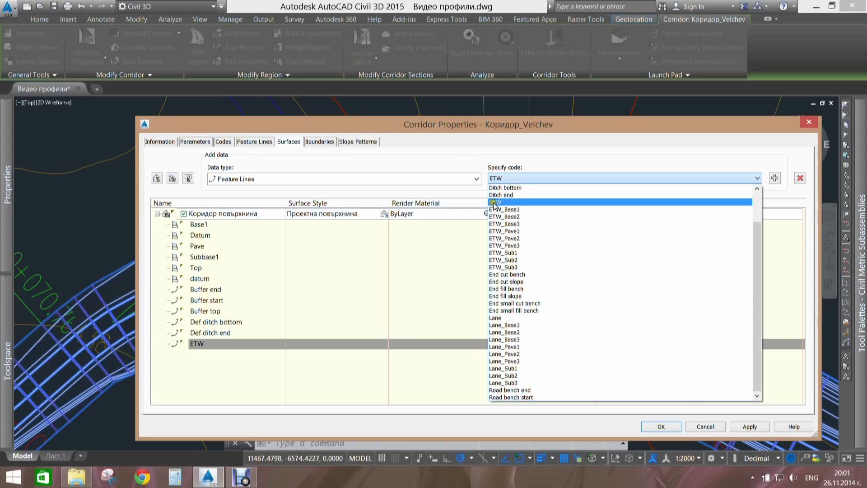
click(515, 274)
click(775, 178)
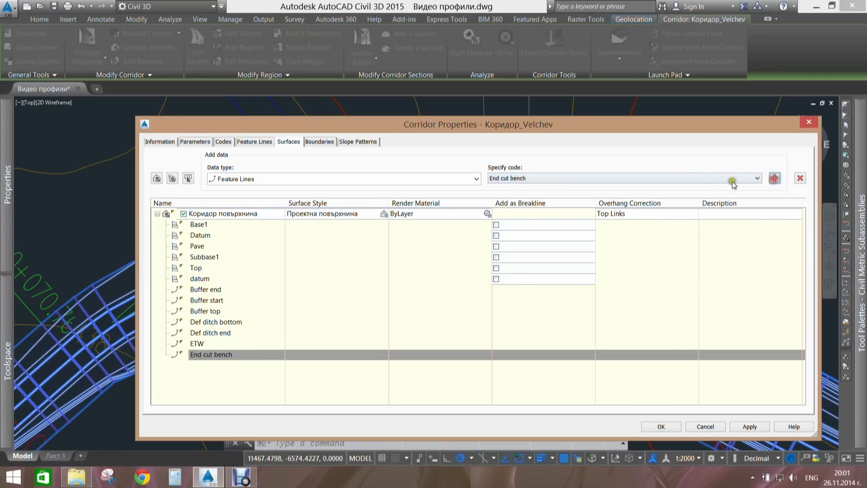
- Add the End cut slope and End fill bench feature lines to the corridor surface
click(721, 179)
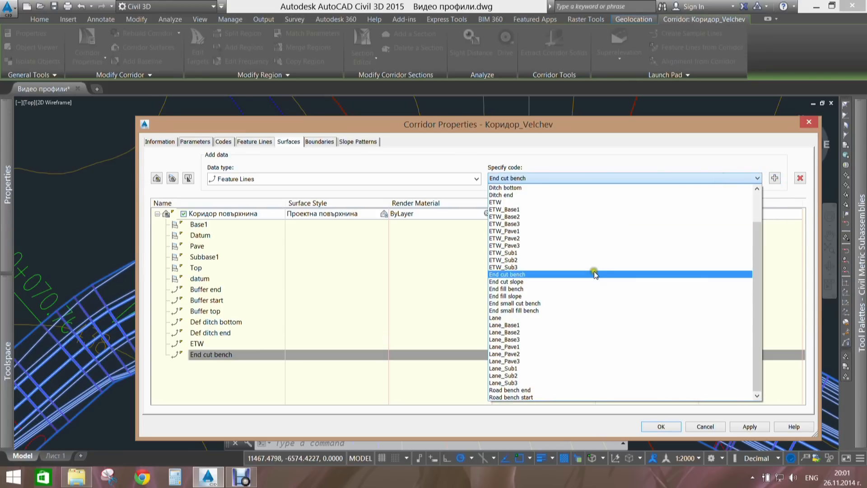
click(583, 282)
click(775, 178)
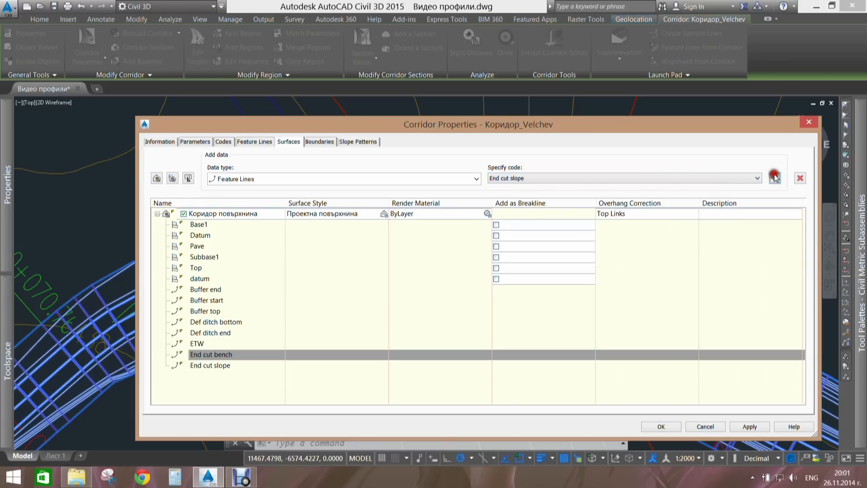
click(732, 178)
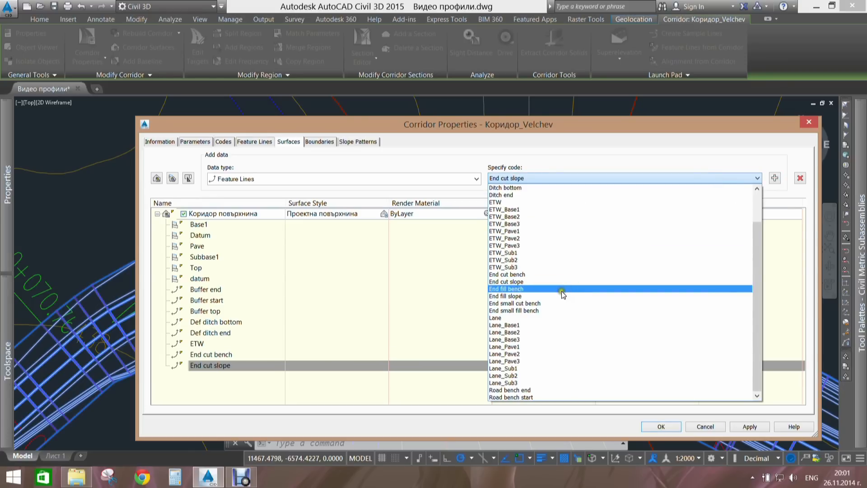
click(566, 289)
click(775, 178)
- Add the End fill slope and End small cut bench feature lines to the corridor surface
click(705, 178)
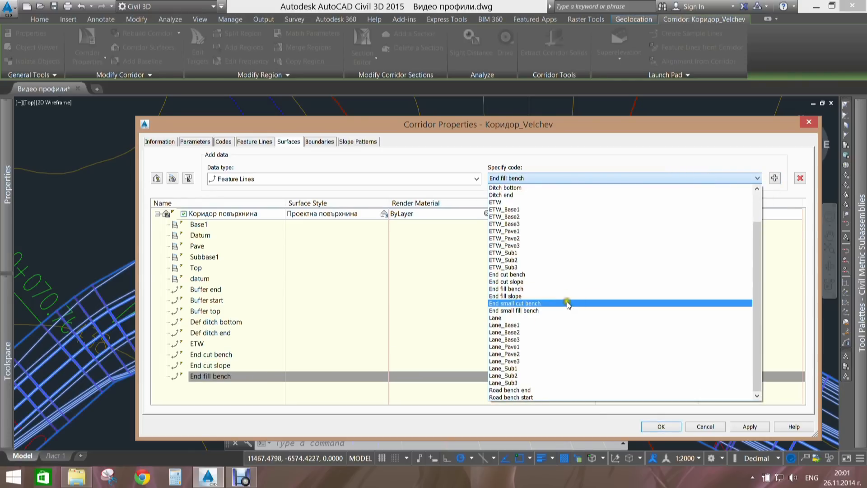
click(568, 295)
click(773, 178)
click(703, 178)
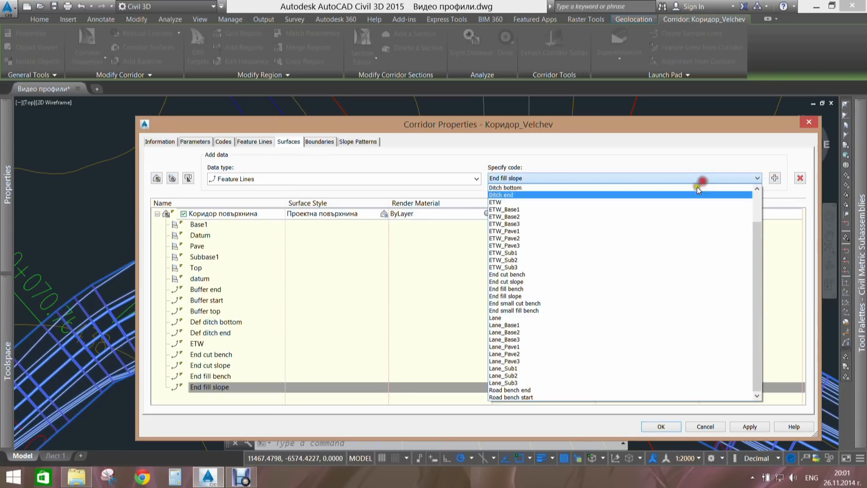
click(596, 303)
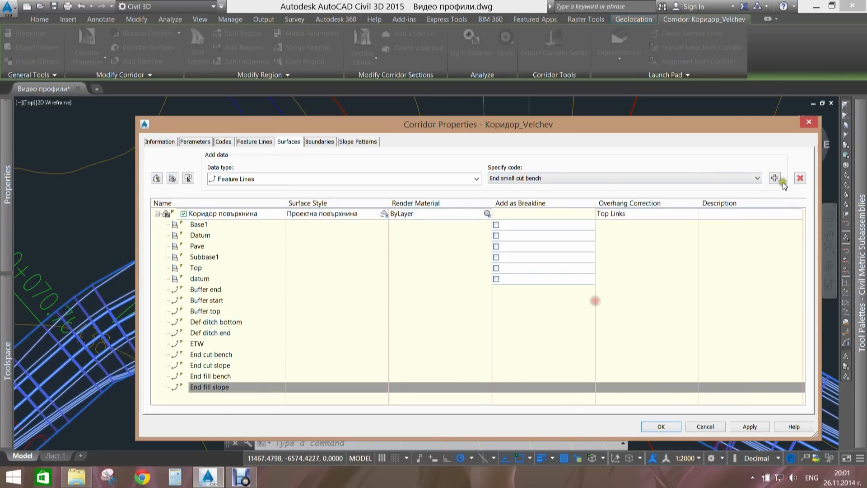
click(775, 178)
- Add the End small fill bench and Lane feature lines to the corridor surface
click(730, 181)
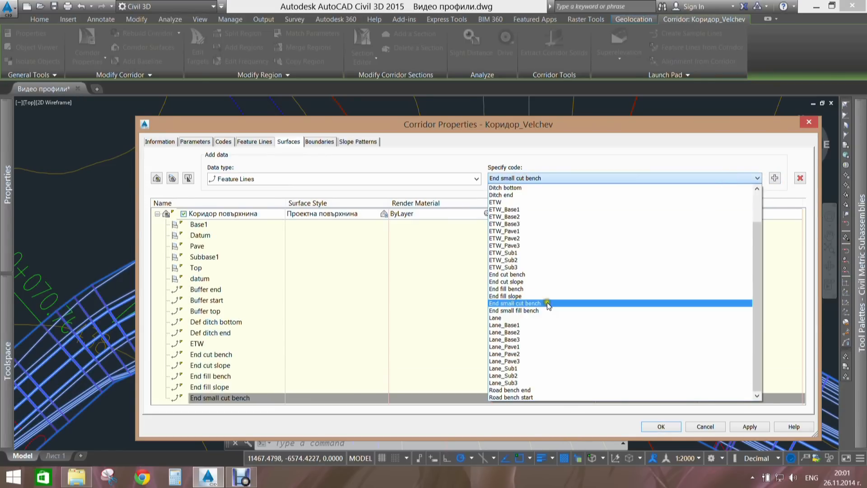
click(542, 311)
click(775, 178)
click(745, 179)
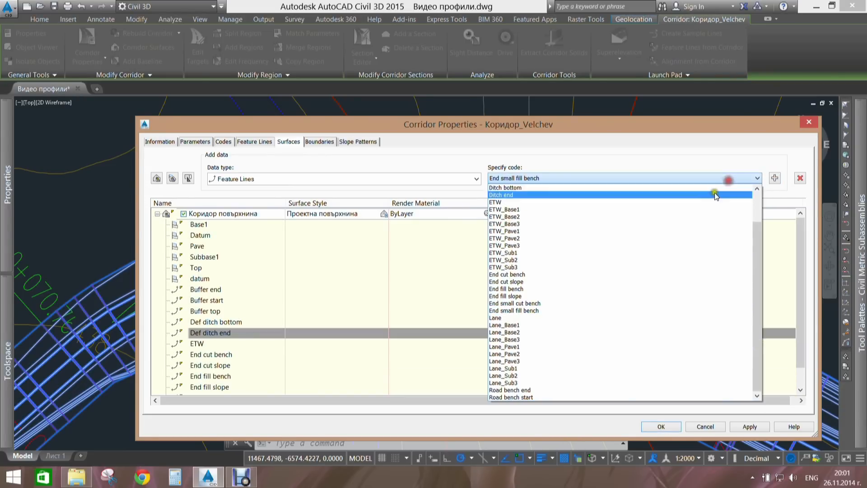
click(599, 314)
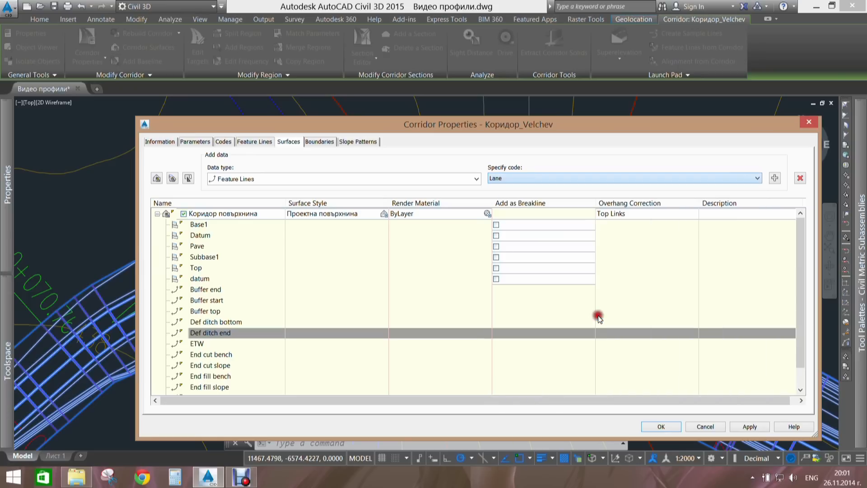
click(776, 179)
- Try to add the road bench feature lines to the corridor surface and check the list of added data
click(728, 180)
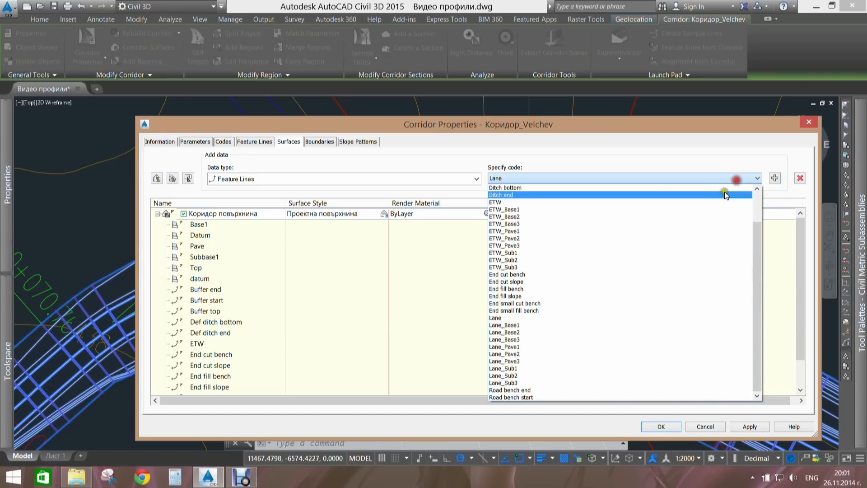
click(536, 390)
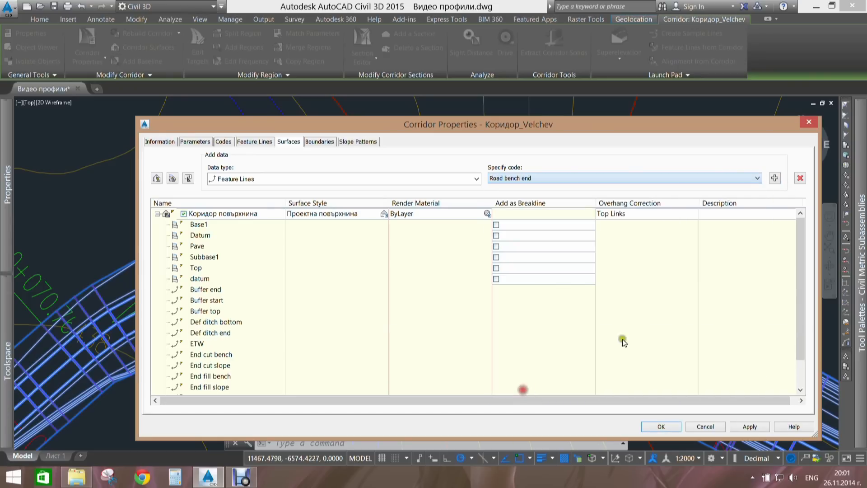
click(712, 181)
click(545, 395)
click(774, 179)
drag(801, 251, 790, 343)
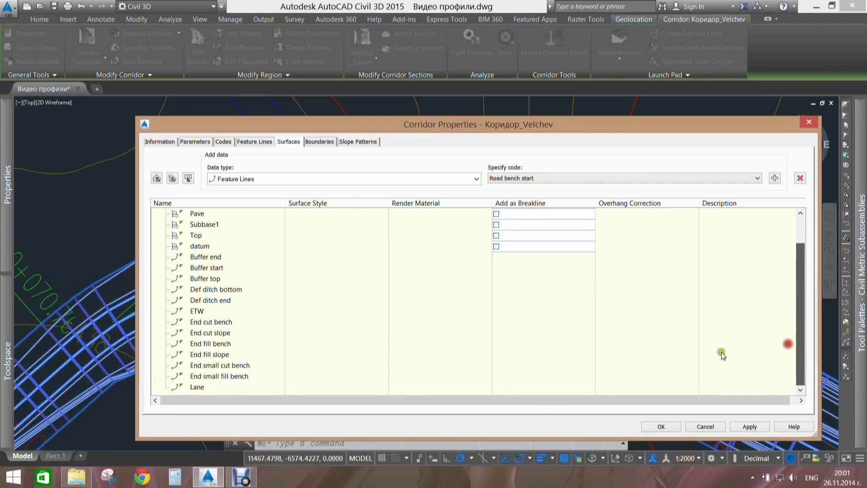
click(689, 363)
- Add the Road bench end and Road bench start feature lines to the corridor surface
click(625, 178)
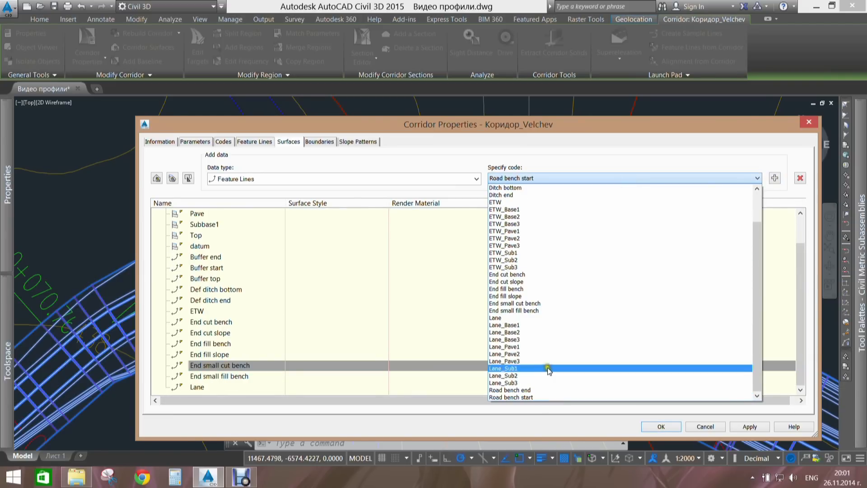
click(547, 390)
click(775, 178)
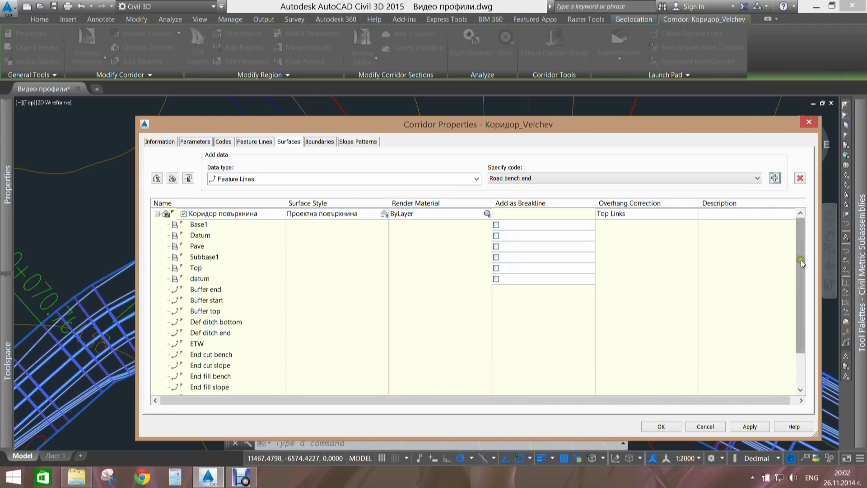
drag(801, 263, 791, 344)
click(600, 178)
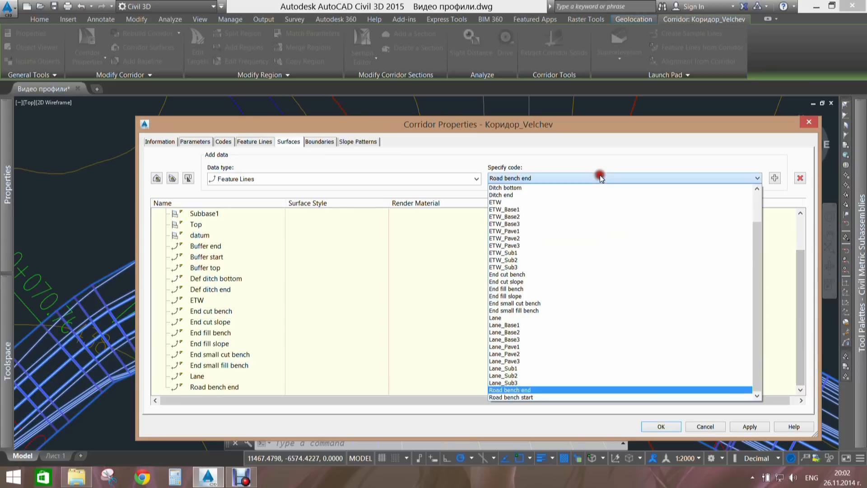
click(513, 398)
click(497, 378)
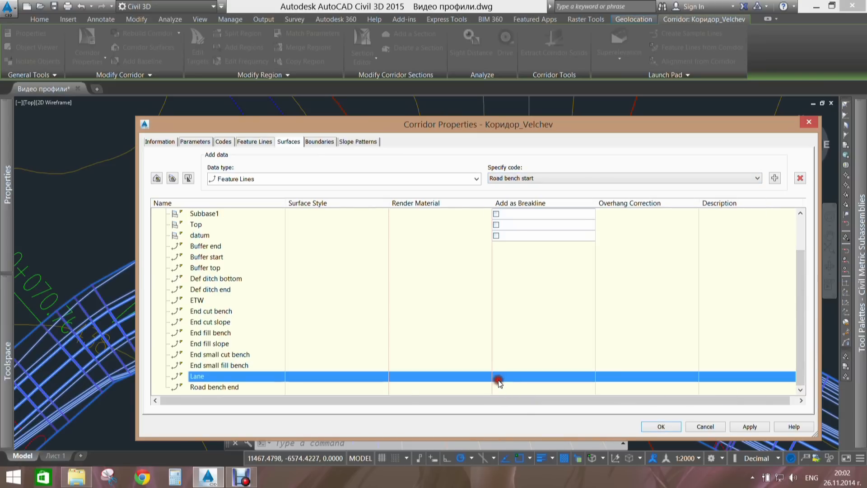
click(775, 178)
drag(802, 290, 799, 390)
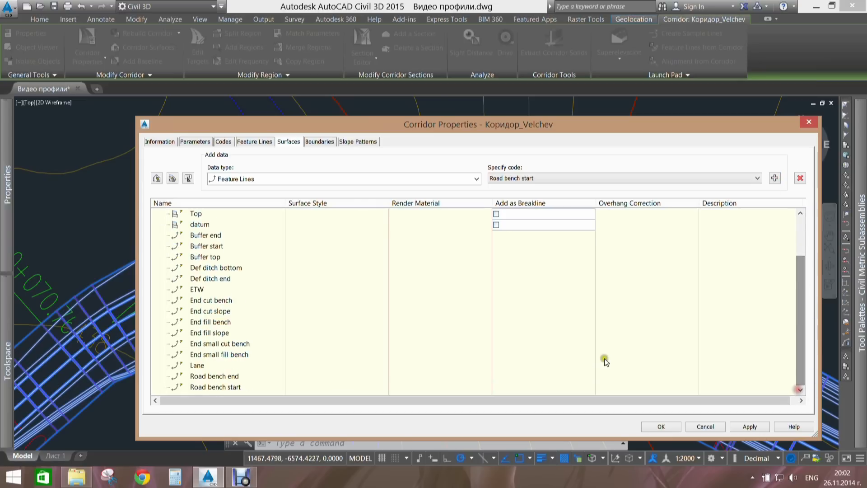
- Add a Corridor Shrinkwrap outside boundary to the surface Коридор повърхнина and accept the corridor properties
click(319, 141)
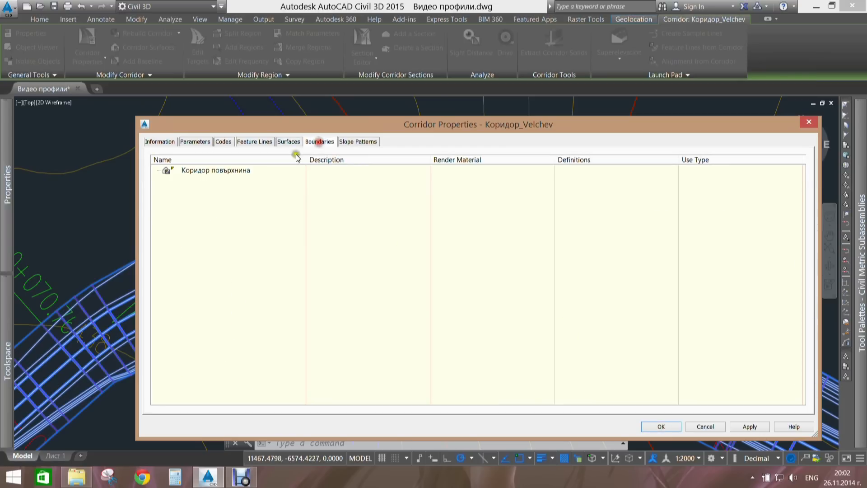
click(195, 170)
right_click(199, 171)
click(227, 176)
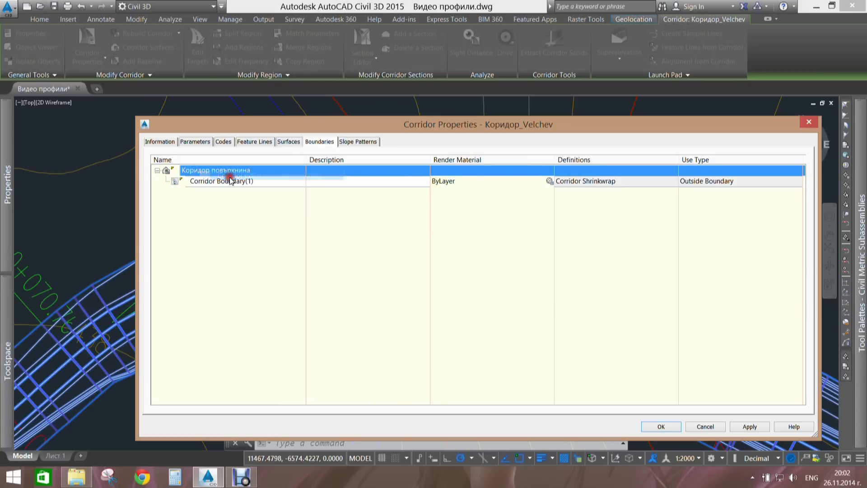
click(230, 184)
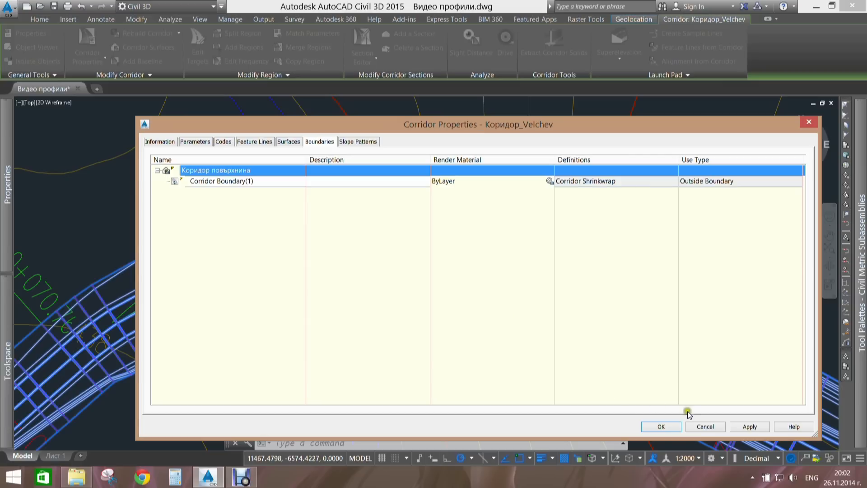
click(367, 141)
click(326, 142)
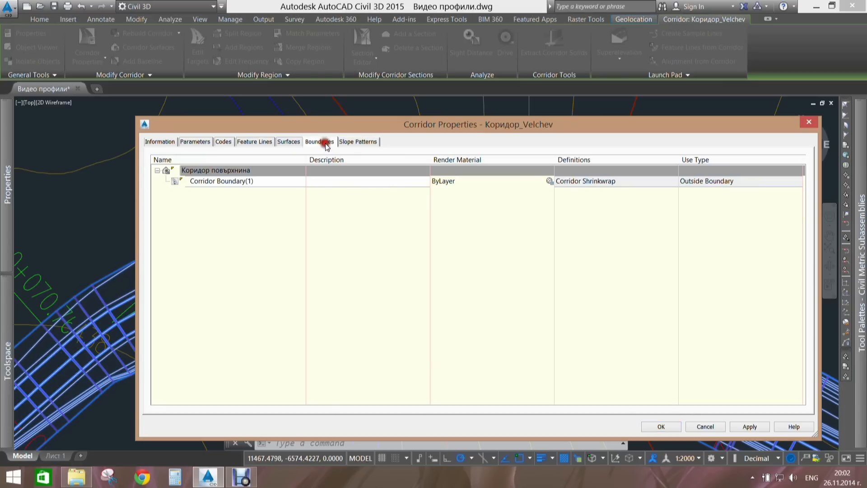
click(653, 429)
click(355, 265)
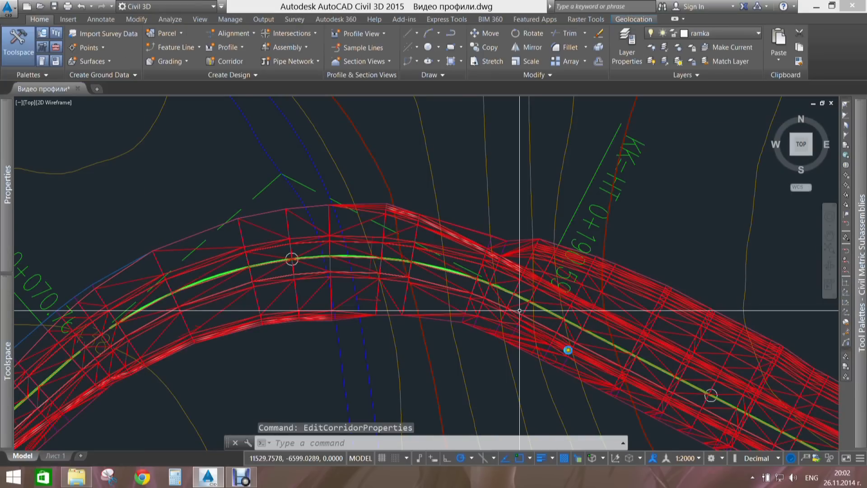
- Open the surface properties of the corridor surface in the drawing and review its definition and general information
mouse_move(543, 341)
middle_down()
mouse_move(616, 311)
mouse_move(705, 299)
mouse_move(487, 261)
middle_up()
scroll(704, 299, down, 2)
scroll(552, 294, down, 2)
key(Escape)
scroll(406, 236, up, 4)
middle_drag(355, 243, 374, 281)
key(Escape)
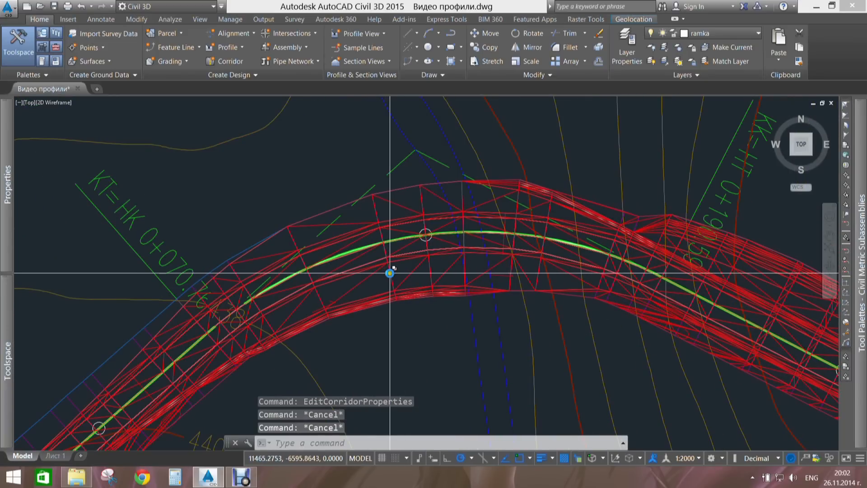
click(390, 272)
right_click(389, 273)
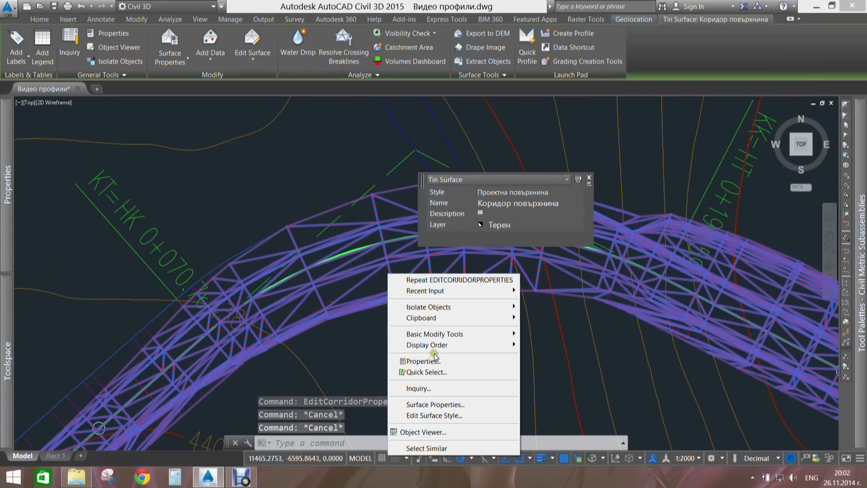
click(434, 405)
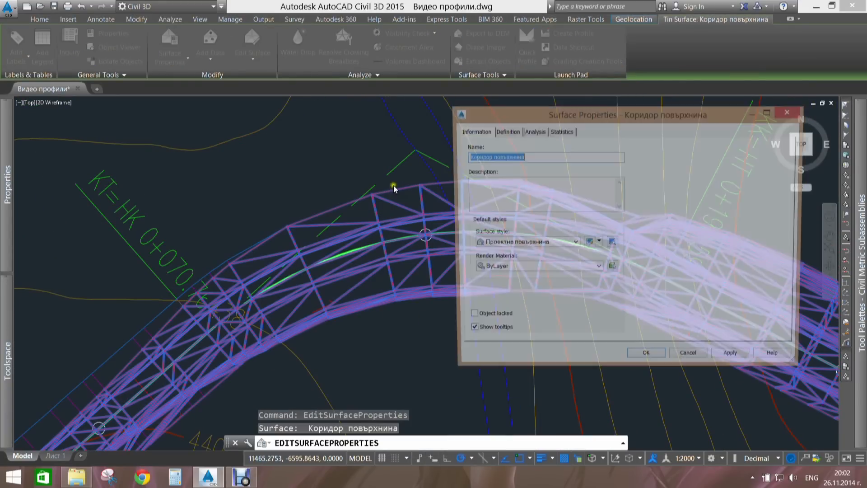
click(559, 131)
click(504, 131)
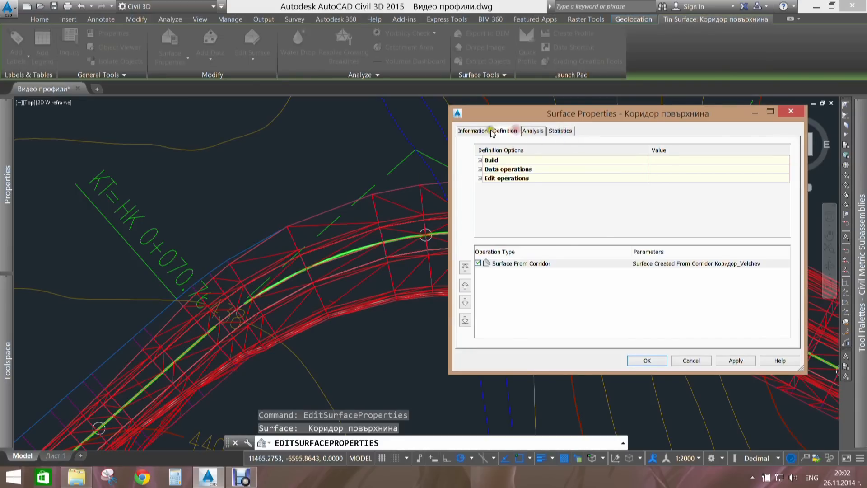
click(473, 131)
- Turn off the Triangles component in the plan display of the surface style Проектна повърхнина and accept the surface properties
click(589, 246)
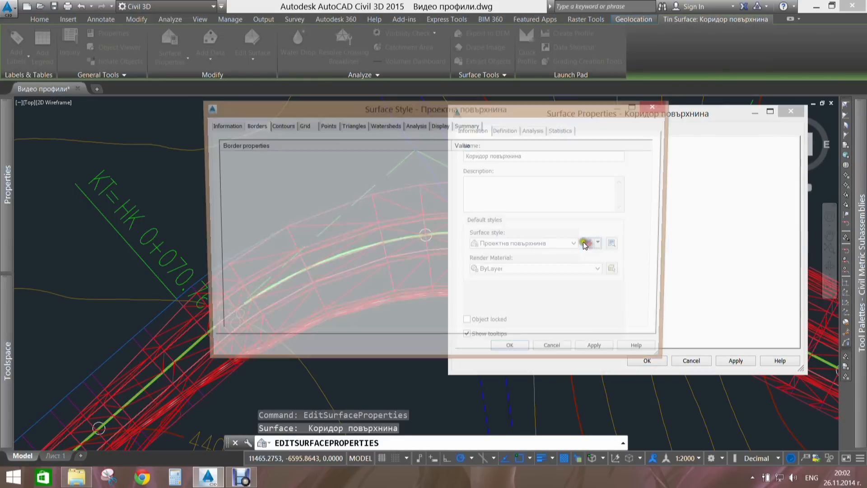
click(440, 127)
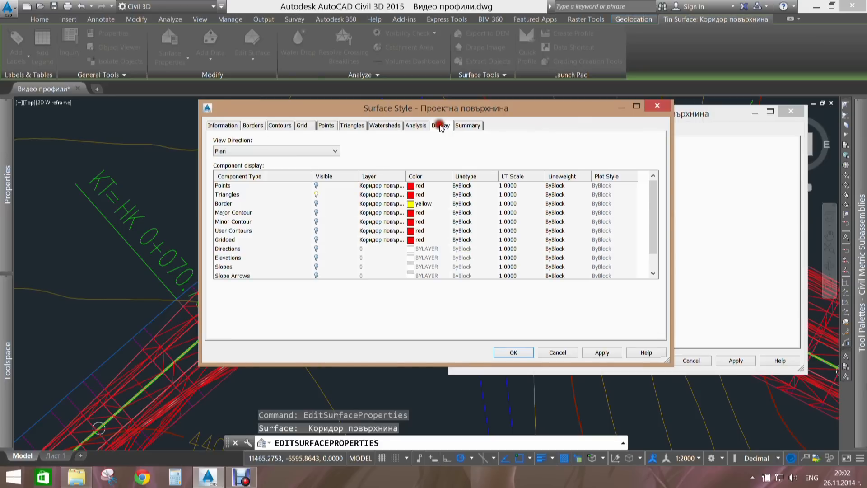
click(315, 195)
click(511, 352)
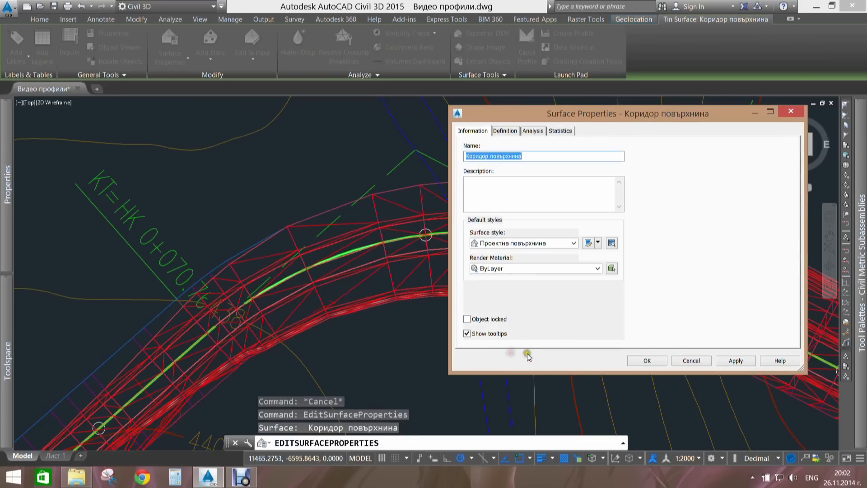
click(651, 360)
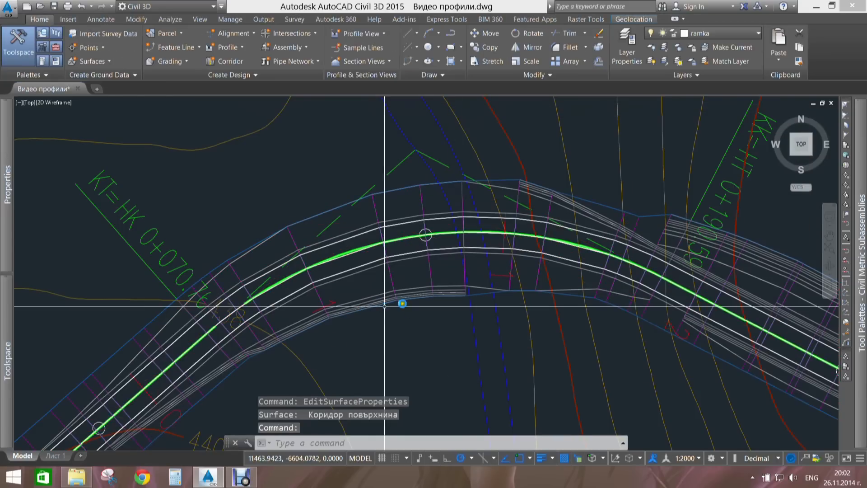
scroll(446, 295, down, 4)
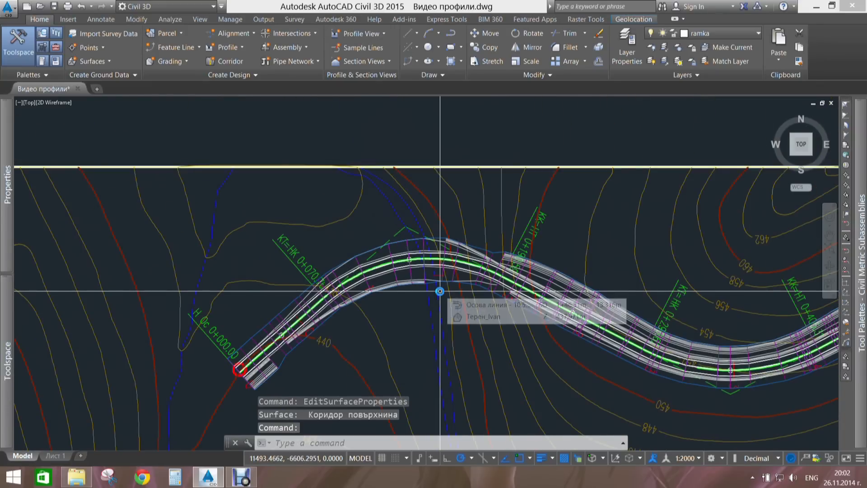
- Examine the corridor in plan along its curves for the display of the corridor surface
key(Escape)
middle_drag(594, 311, 345, 265)
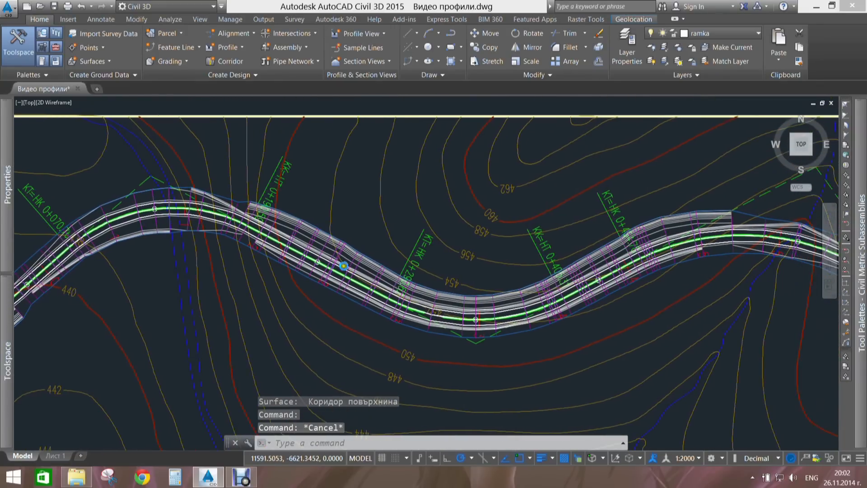
scroll(569, 328, up, 2)
scroll(565, 312, up, 4)
middle_drag(645, 280, 525, 327)
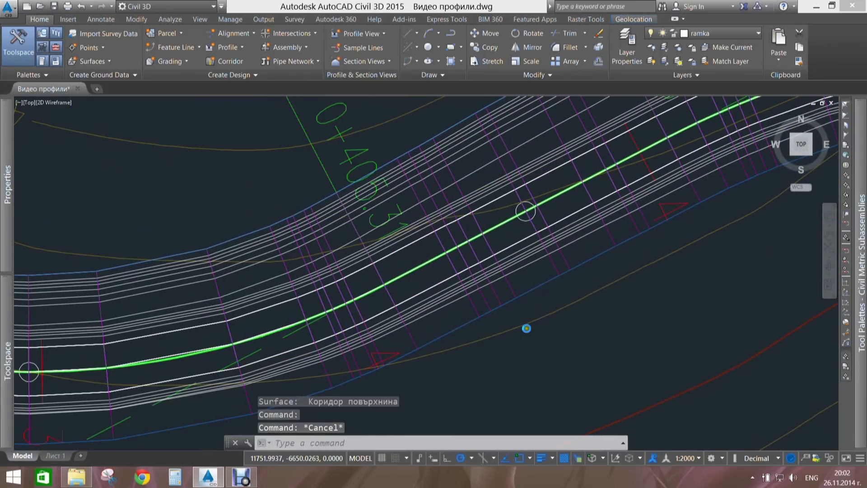
scroll(527, 328, down, 2)
scroll(416, 275, down, 3)
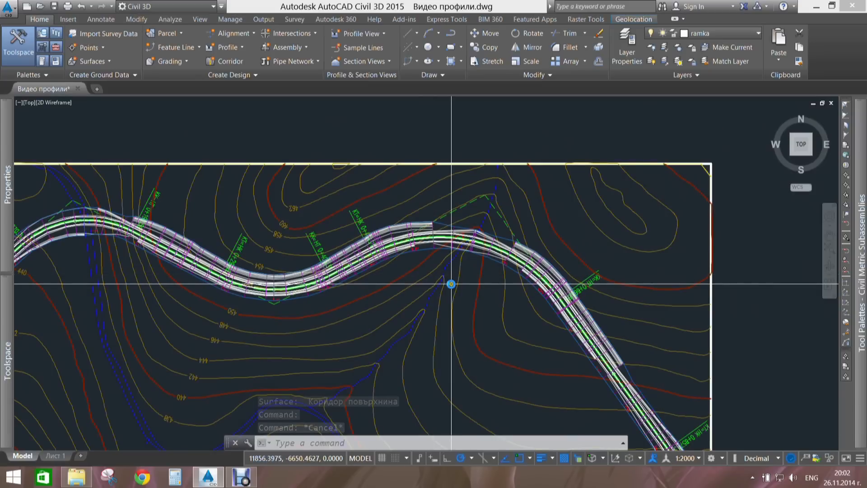
- Rebuild the Коридор повърхнина surface and the terrain surface
mouse_move(8, 303)
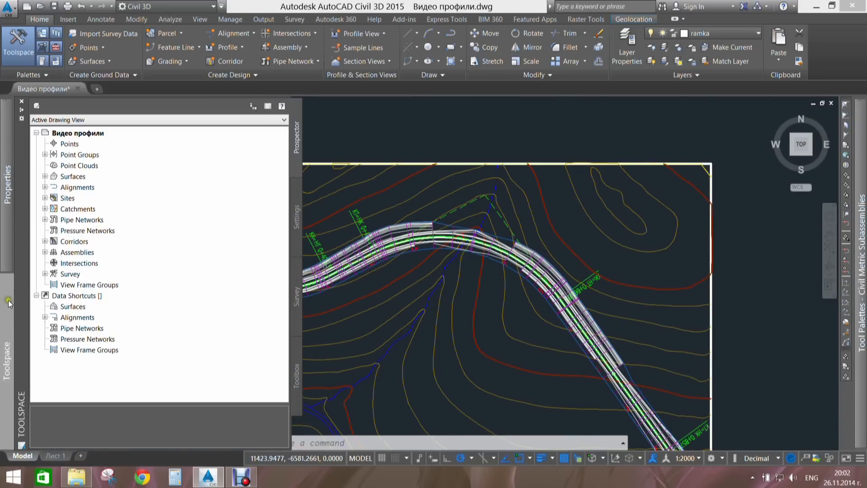
click(45, 241)
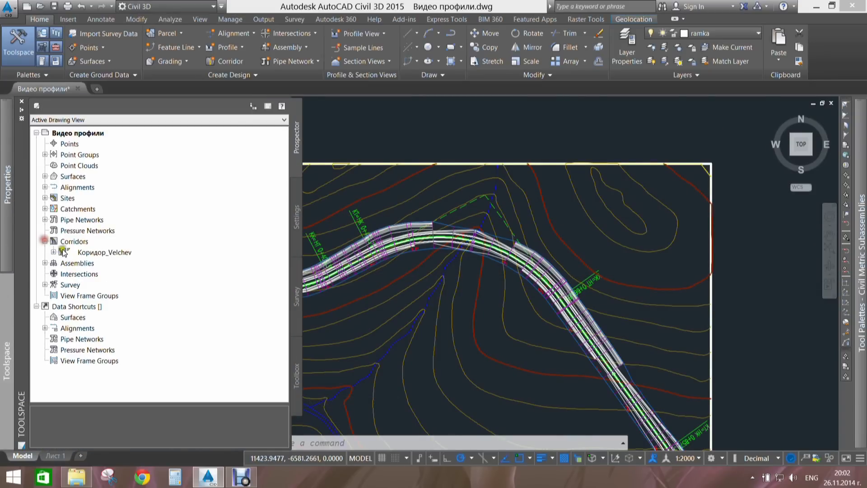
click(44, 176)
right_click(84, 185)
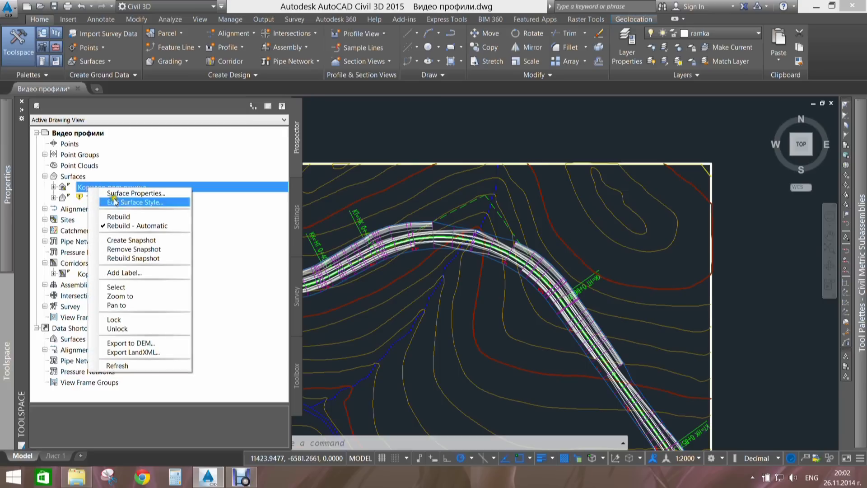
click(121, 218)
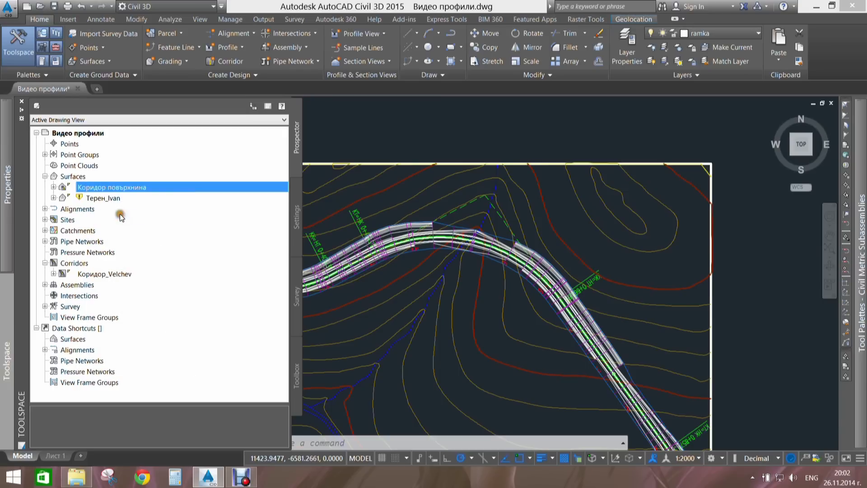
right_click(108, 198)
click(135, 230)
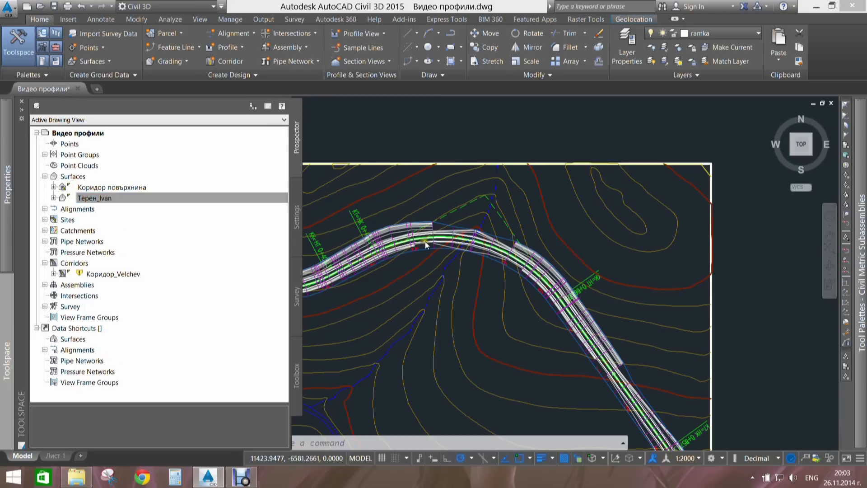
- Examine the corridor's final section and outline around the road end at station 1+218.60
scroll(425, 244, down, 6)
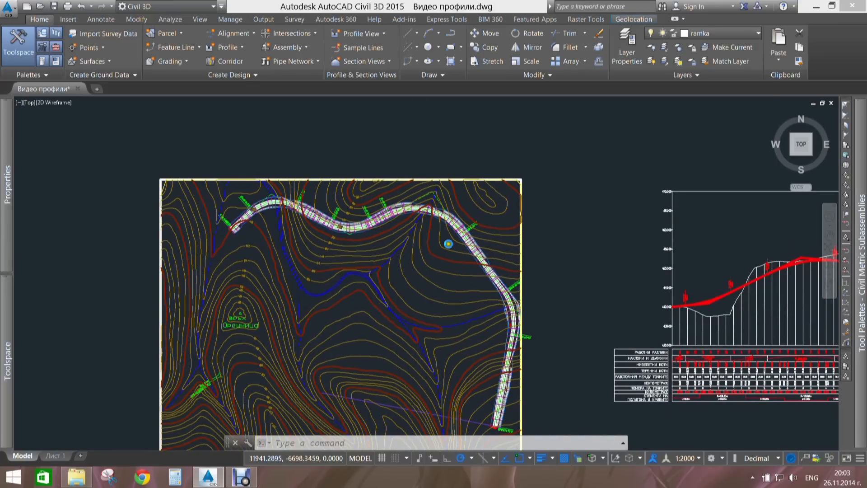
scroll(403, 262, up, 4)
scroll(512, 323, up, 5)
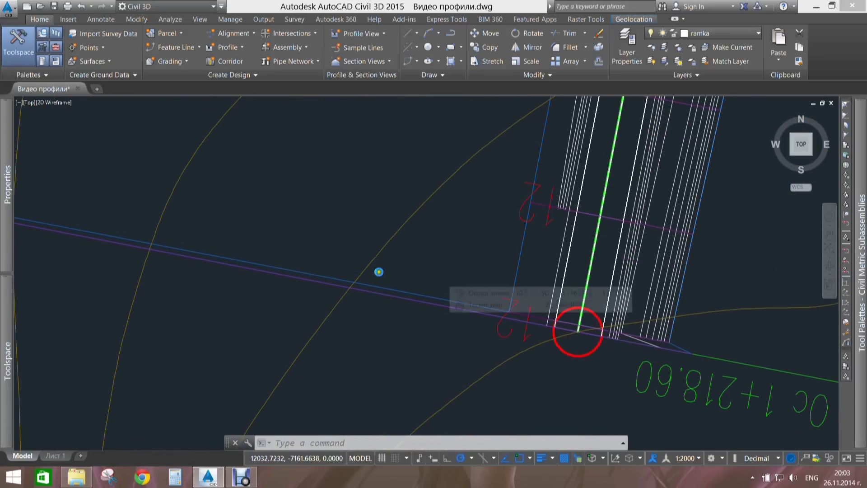
mouse_move(488, 288)
middle_down()
mouse_move(400, 247)
mouse_move(348, 258)
middle_up()
middle_drag(347, 258, 312, 263)
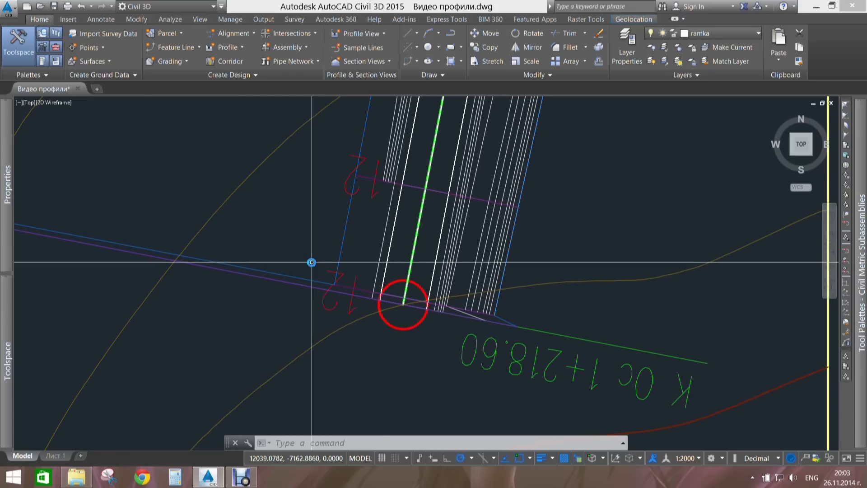
scroll(471, 322, up, 3)
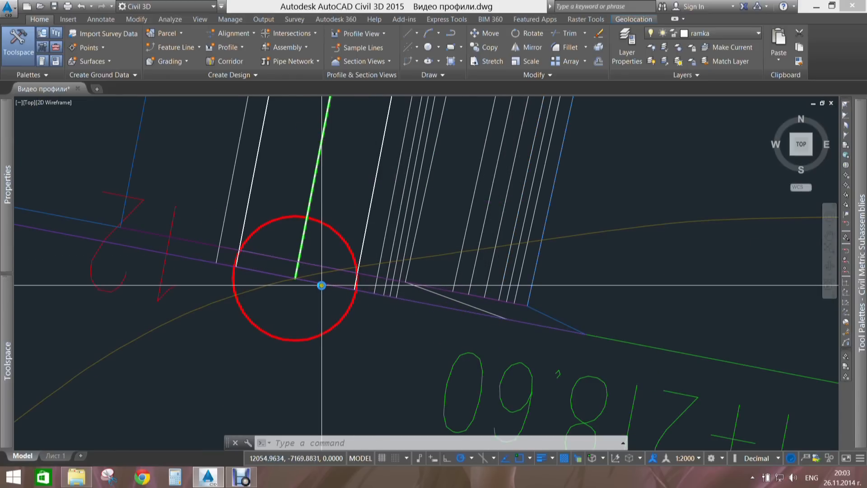
click(296, 271)
scroll(290, 271, up, 3)
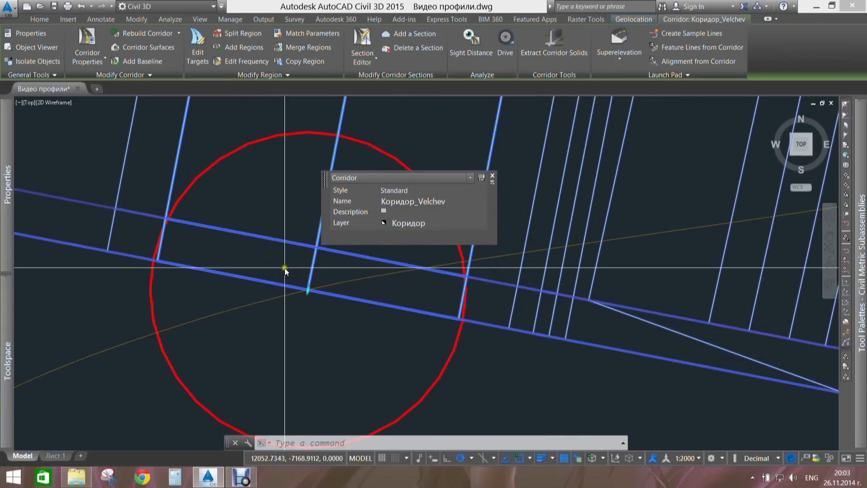
key(Escape)
click(311, 267)
scroll(301, 253, down, 10)
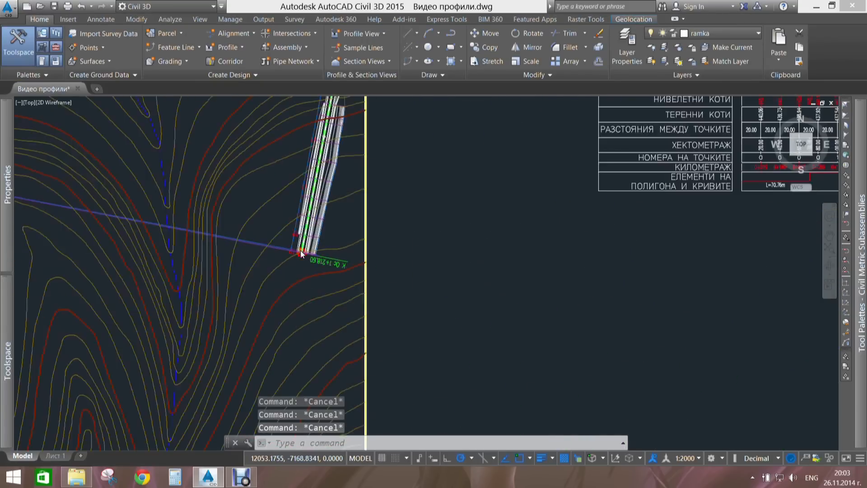
- Stretch the end of the Нивелета profile to the end of the terrain line at the profile view's edge
scroll(483, 223, up, 10)
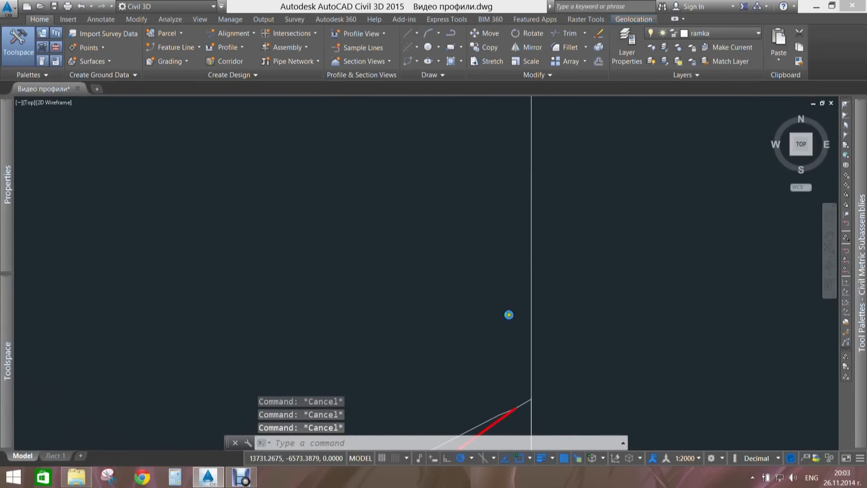
click(454, 341)
click(449, 339)
click(454, 336)
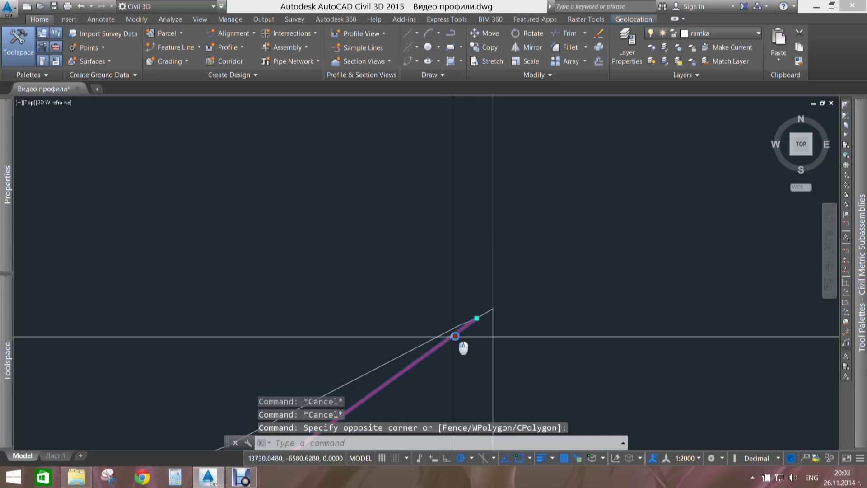
click(476, 318)
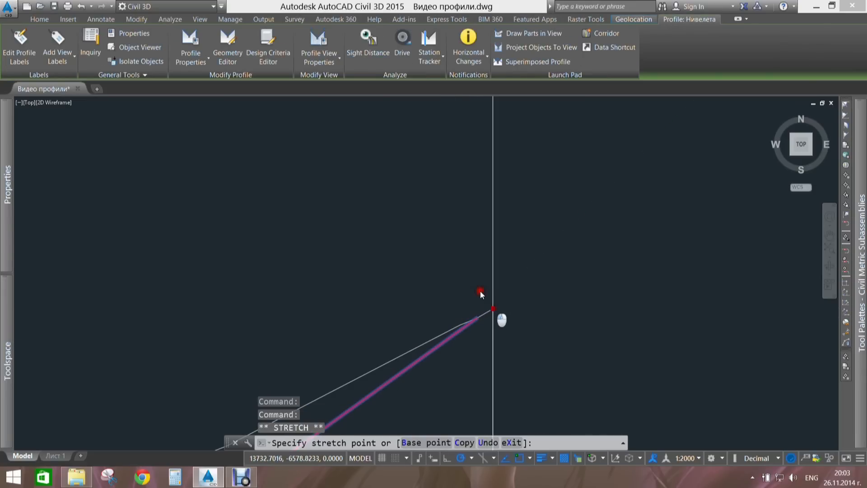
scroll(402, 257, down, 5)
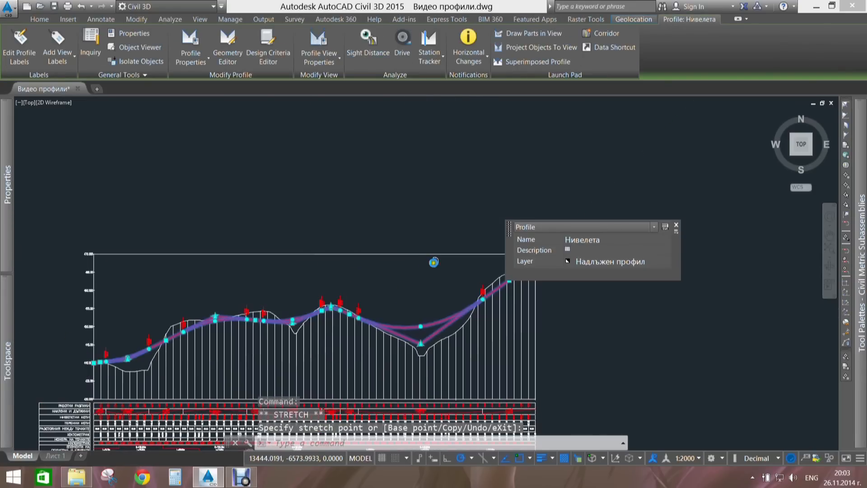
key(Escape)
- Rebuild the road corridor and dismiss the event list
mouse_move(4, 244)
mouse_move(7, 357)
right_click(95, 273)
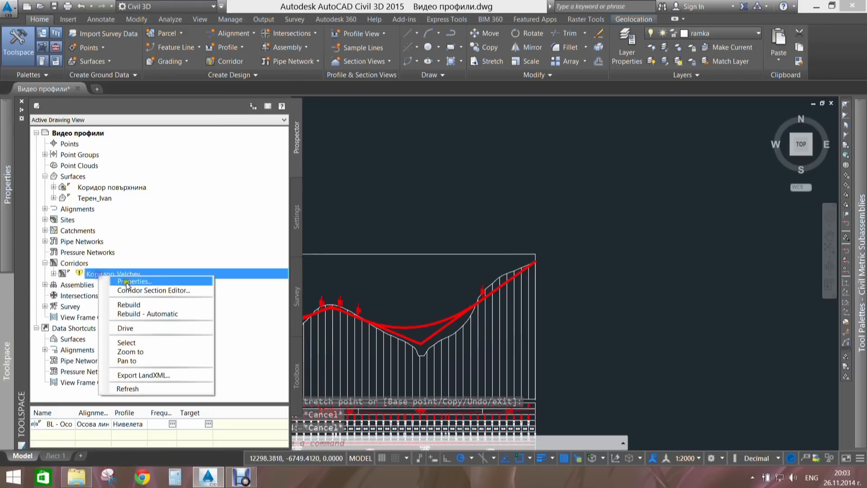
click(142, 305)
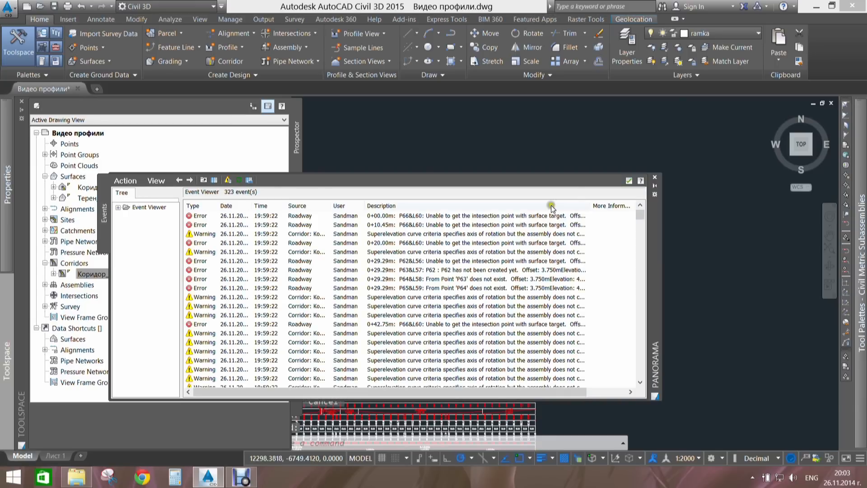
click(629, 182)
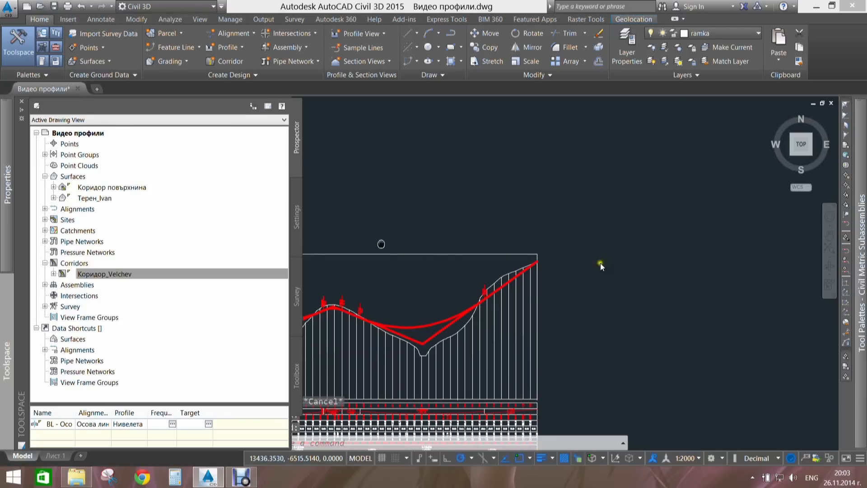
- Inspect the rebuilt corridor near its start in plan and review its corridor surface definitions without changing them
scroll(600, 267, down, 5)
middle_drag(529, 331, 604, 333)
scroll(532, 242, up, 6)
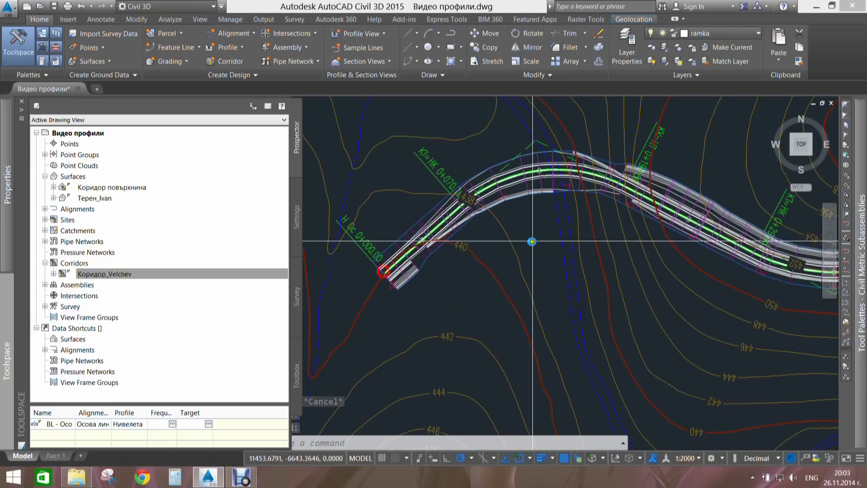
scroll(492, 253, up, 7)
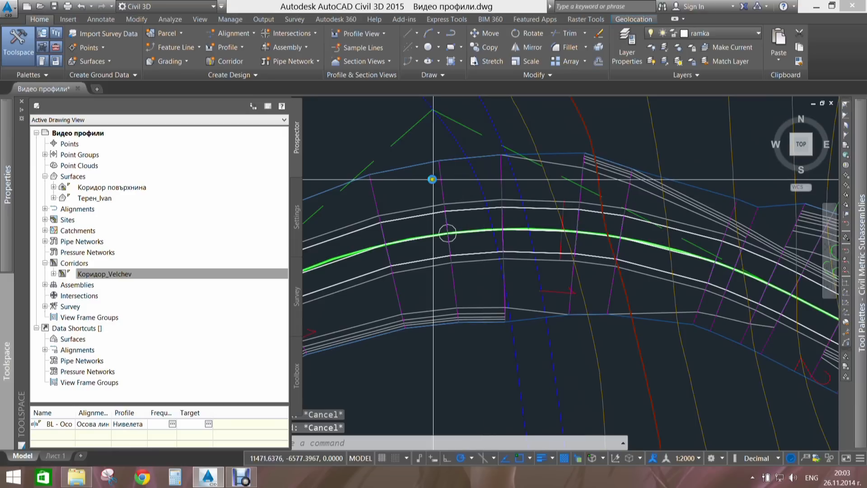
click(420, 167)
click(416, 167)
right_click(434, 200)
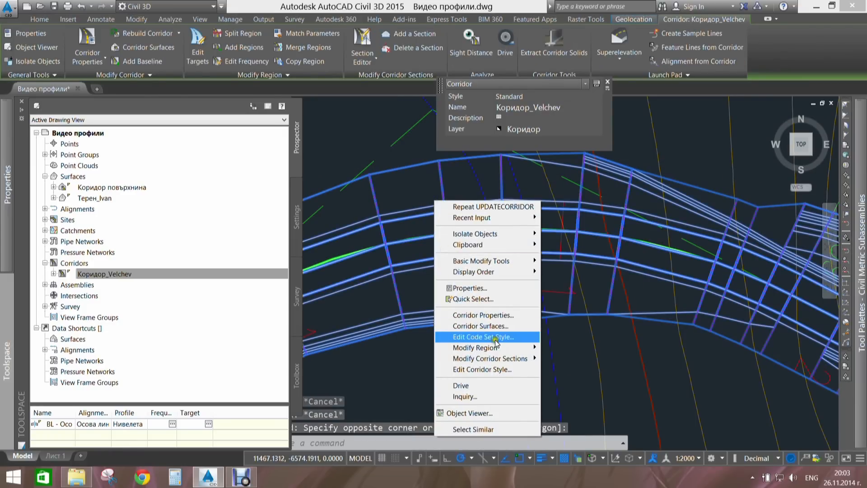
click(491, 325)
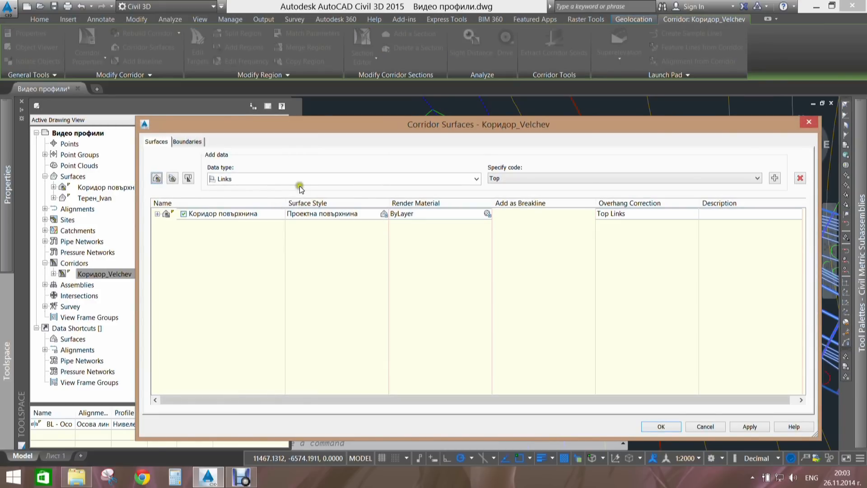
click(809, 122)
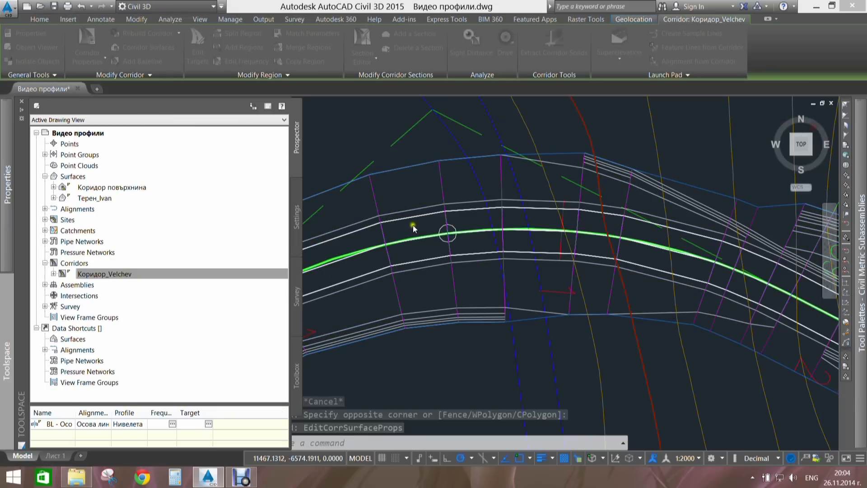
key(Escape)
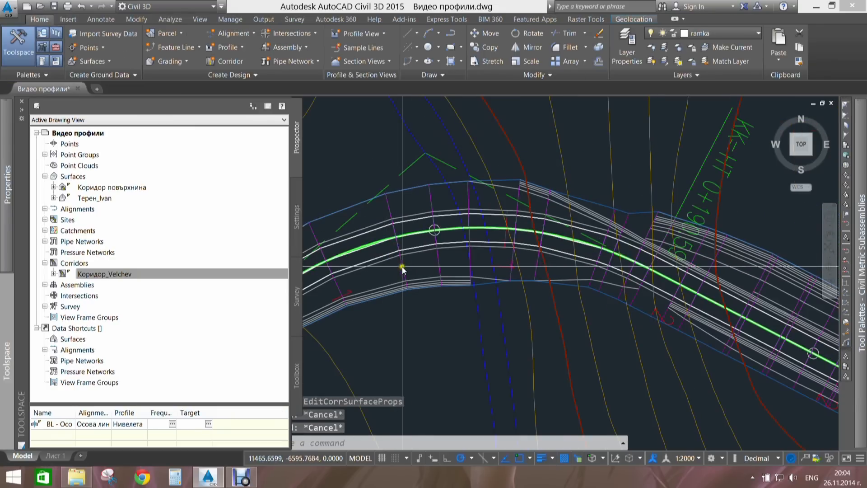
- Turn on Major Contour, Minor Contour and User Contours in the plan display of the surface style Проектна повърхнина
click(402, 267)
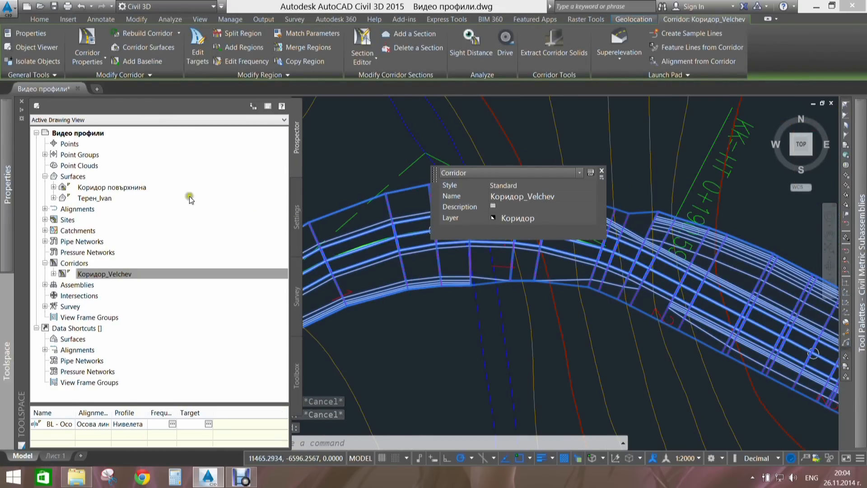
click(51, 198)
right_click(103, 188)
click(130, 203)
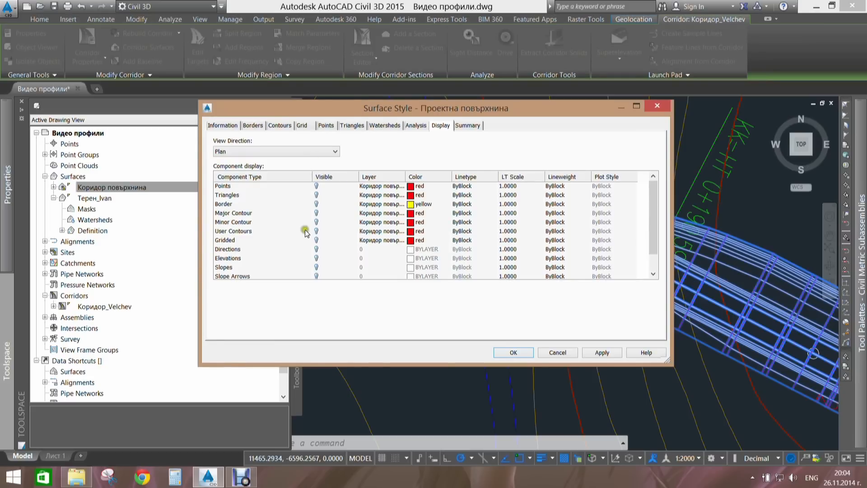
drag(652, 220, 669, 204)
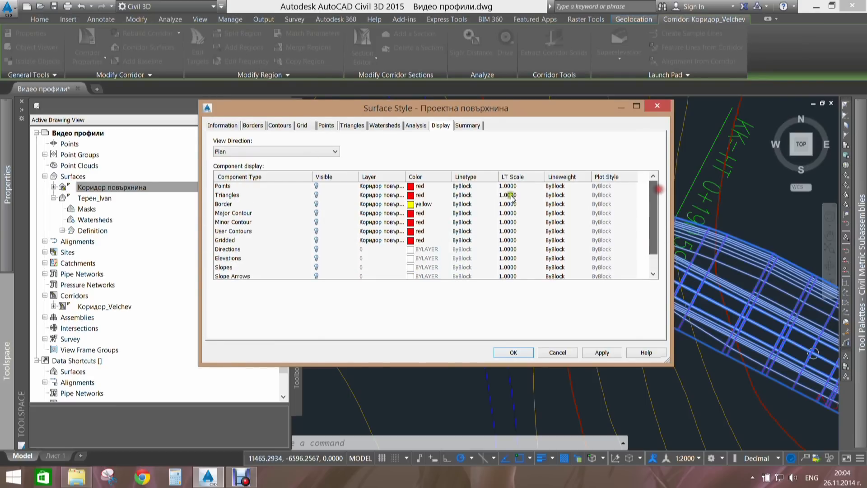
click(317, 214)
click(316, 222)
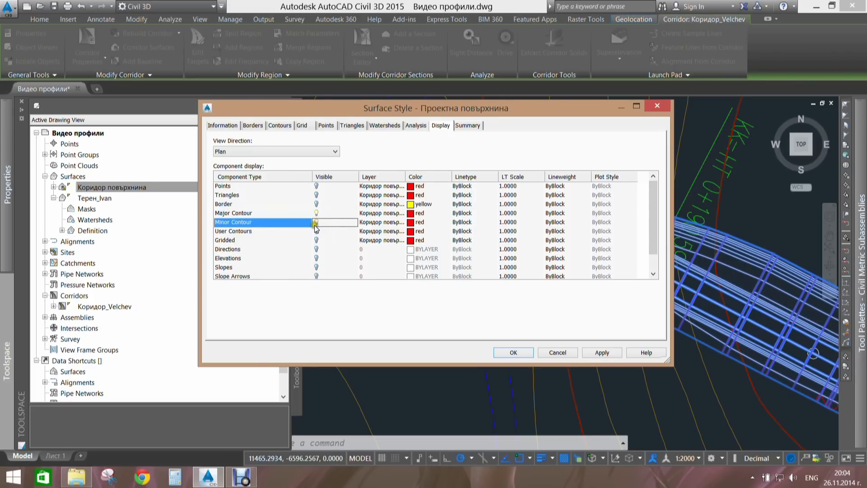
click(315, 231)
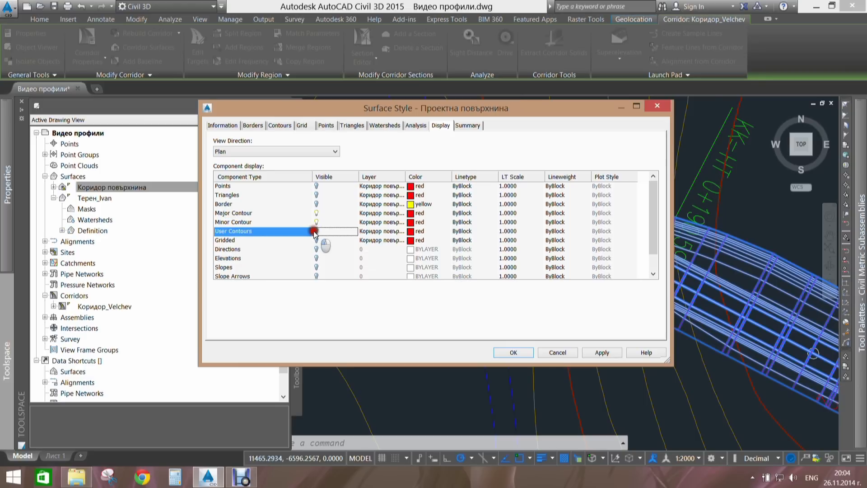
click(598, 351)
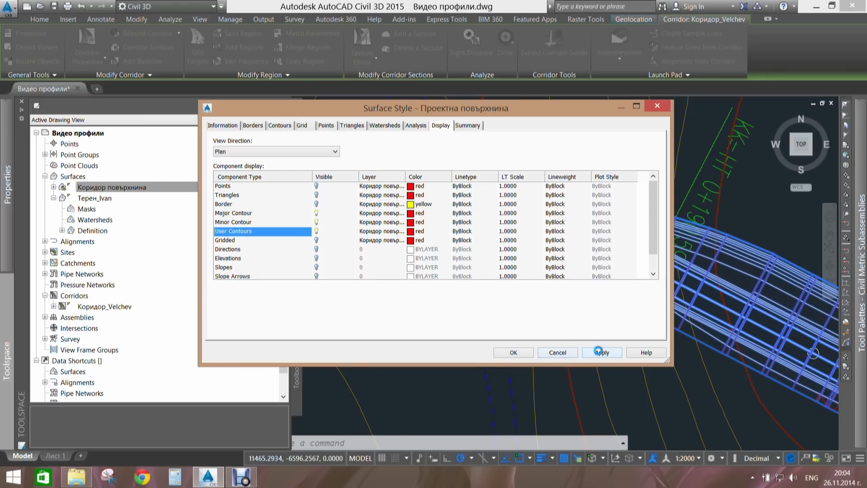
click(505, 352)
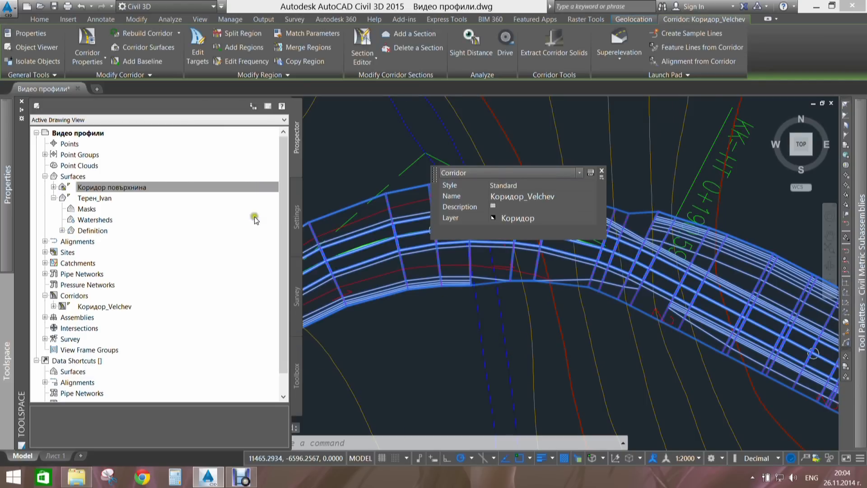
- Rebuild the Коридор повърхнина surface and check its contours along the road in plan
right_click(187, 190)
right_click(171, 186)
click(202, 215)
scroll(392, 257, down, 5)
middle_drag(480, 295, 300, 283)
scroll(562, 331, up, 5)
key(Escape)
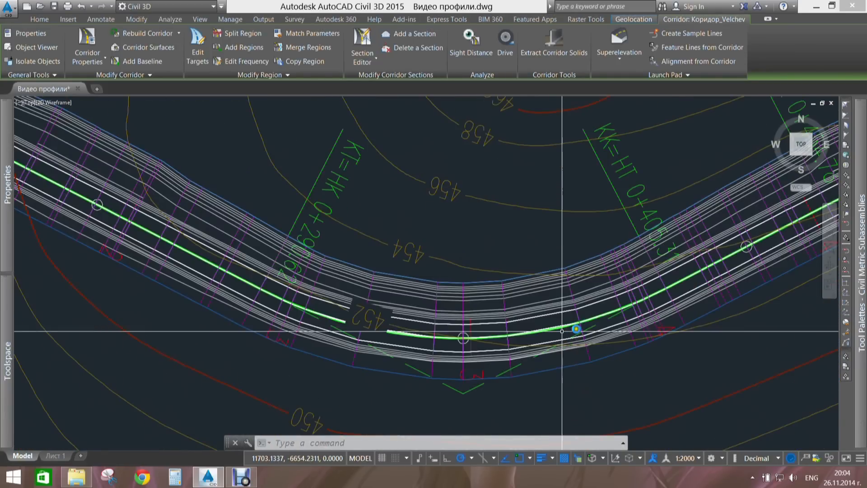
- Inspect the corridor in plan from its middle bends to the road's end, examining the surface contours near the end closely
scroll(630, 273, down, 4)
middle_drag(630, 272, 375, 301)
scroll(379, 302, down, 2)
mouse_move(625, 305)
middle_down()
mouse_move(600, 261)
mouse_move(555, 226)
middle_up()
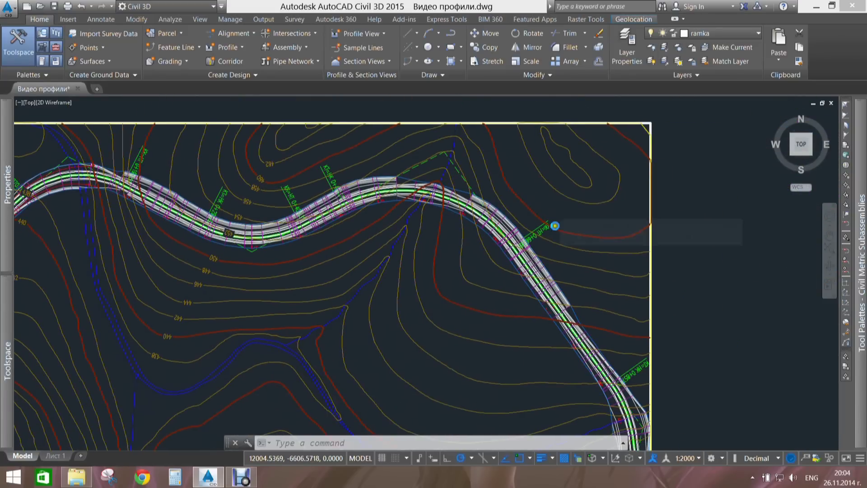
scroll(619, 370, down, 3)
middle_drag(603, 367, 538, 176)
scroll(563, 314, up, 4)
scroll(559, 314, up, 6)
middle_drag(533, 313, 527, 167)
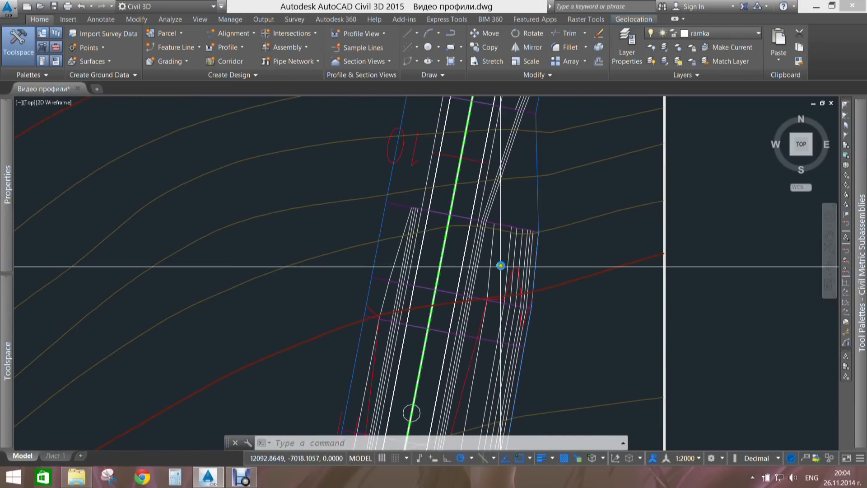
middle_drag(501, 265, 509, 150)
scroll(509, 157, down, 4)
scroll(476, 241, up, 6)
scroll(449, 190, up, 2)
scroll(450, 190, up, 2)
middle_drag(471, 249, 429, 215)
scroll(315, 216, down, 6)
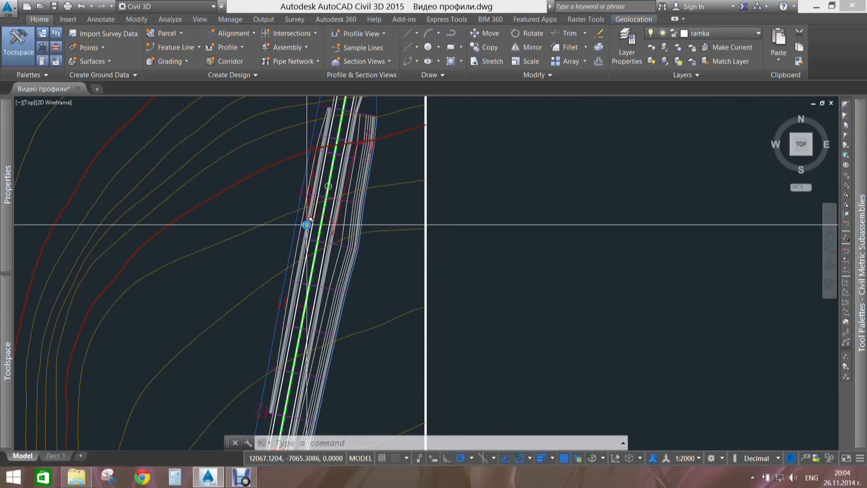
scroll(306, 225, up, 5)
key(Escape)
key(Escape)
scroll(316, 259, up, 4)
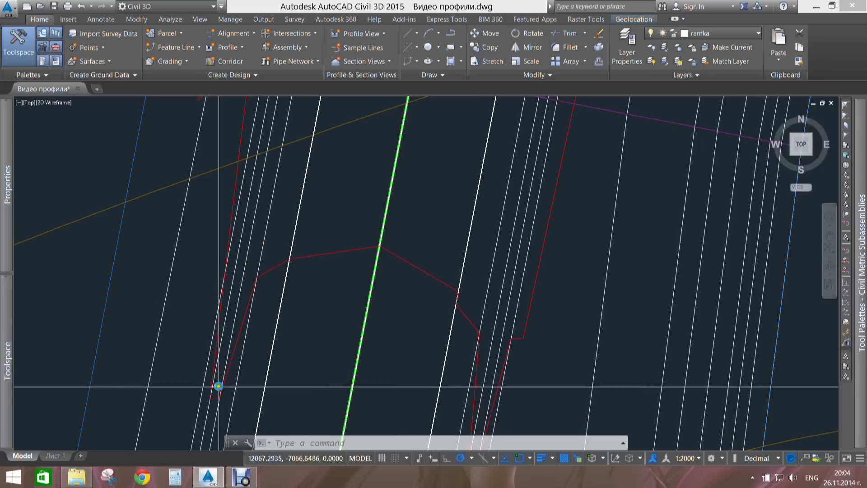
scroll(207, 261, down, 8)
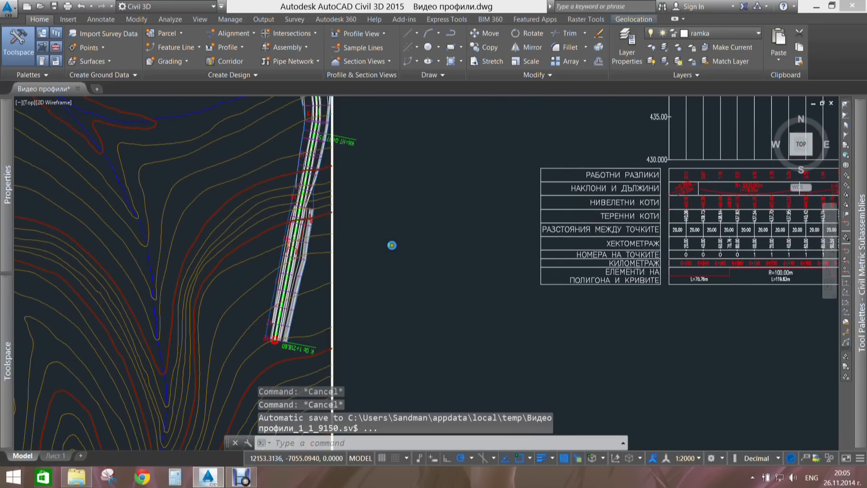
- Examine the corridor and its surface boundary around the bends midway along the road in plan
scroll(343, 226, down, 5)
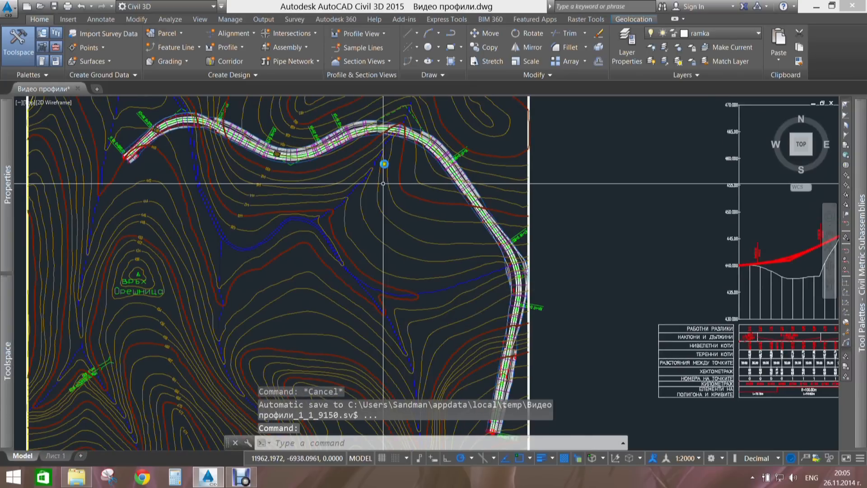
key(Escape)
key(Escape)
scroll(384, 180, up, 6)
scroll(432, 175, up, 2)
middle_drag(368, 172, 455, 213)
key(Escape)
middle_drag(321, 215, 445, 203)
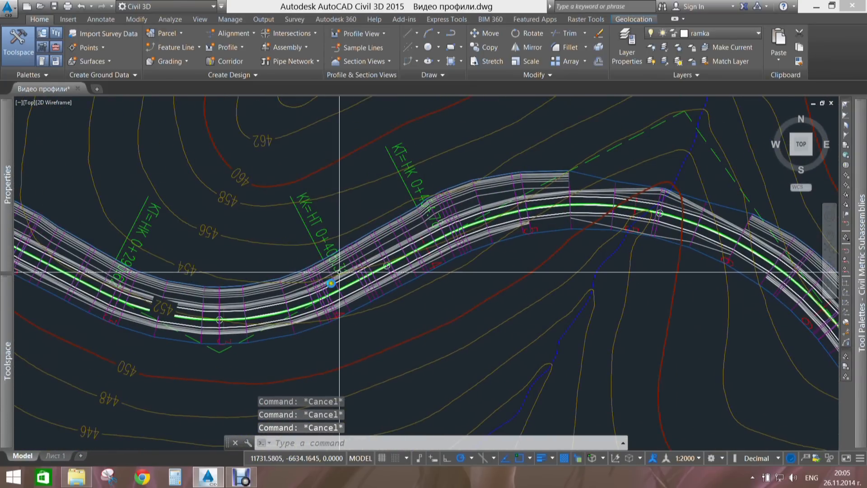
click(590, 178)
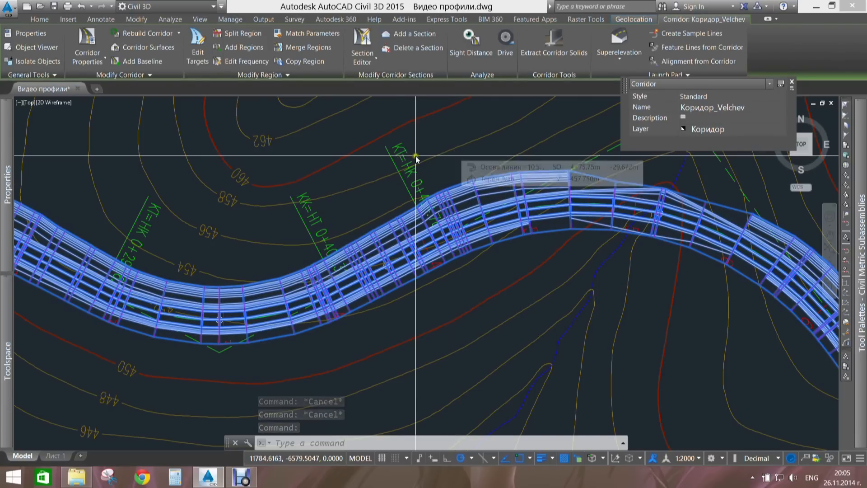
scroll(415, 156, down, 3)
key(Escape)
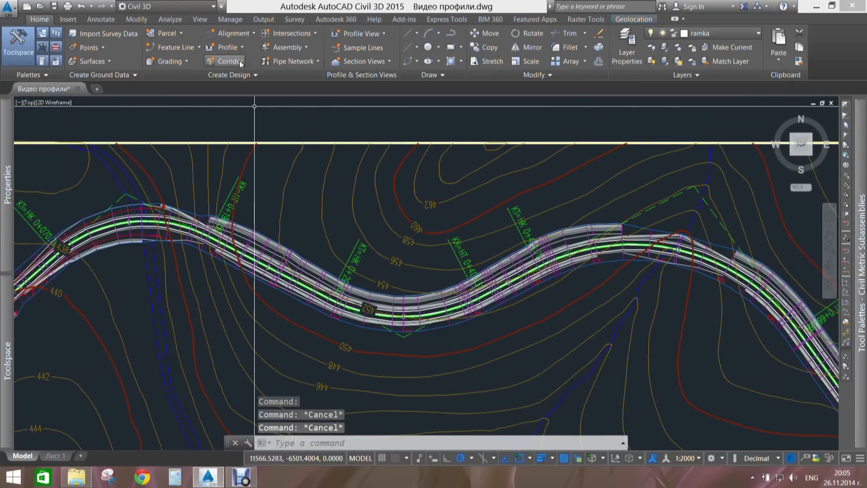
- Start a sample line group on the alignment Осова линия - 10.50 and give it the description 1st
click(372, 48)
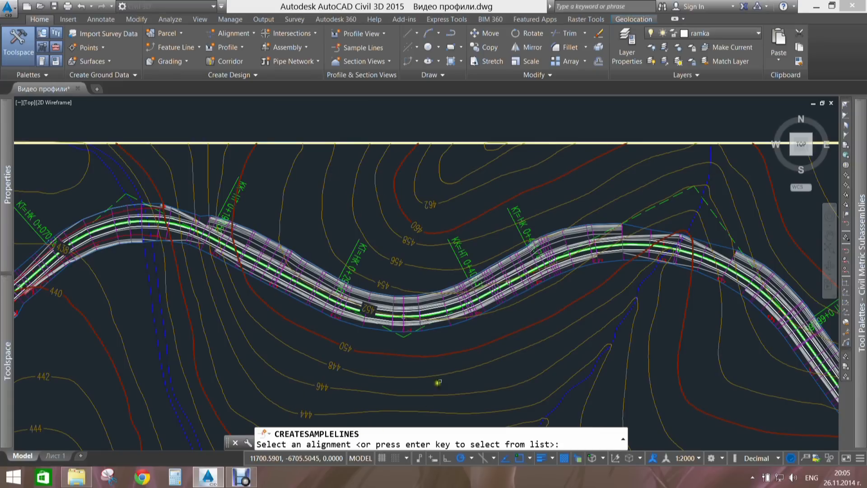
scroll(411, 333, up, 4)
click(370, 285)
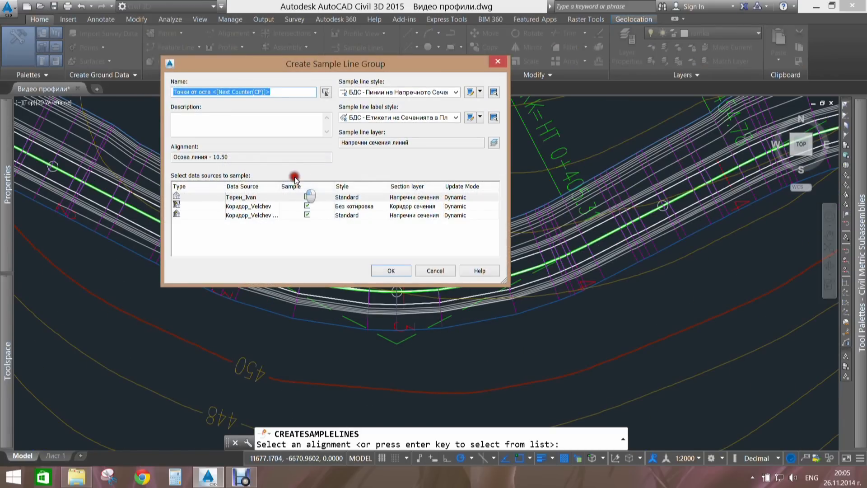
drag(291, 71, 316, 133)
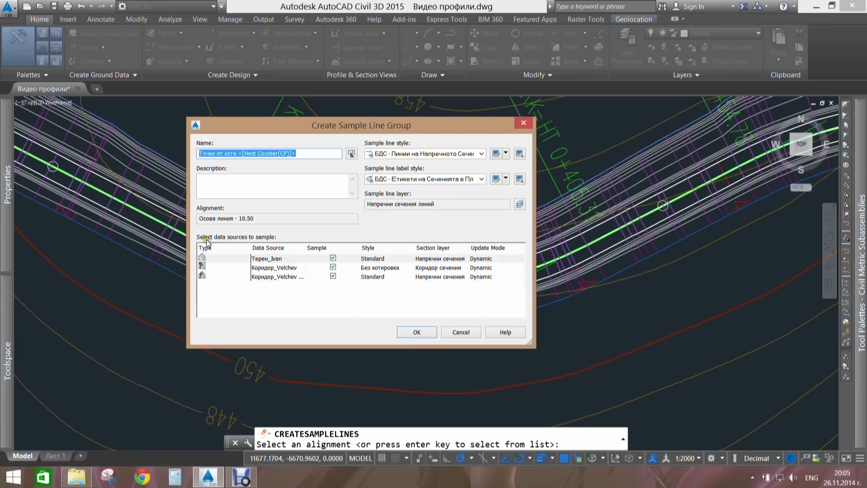
double_click(309, 153)
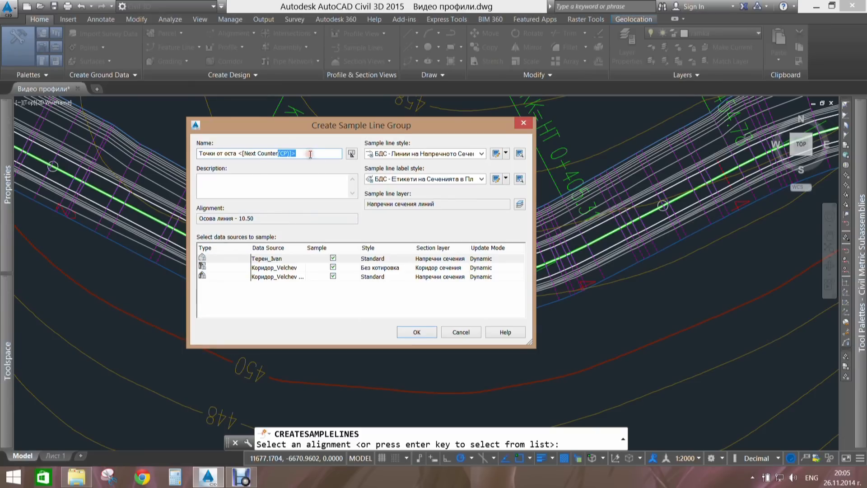
click(255, 184)
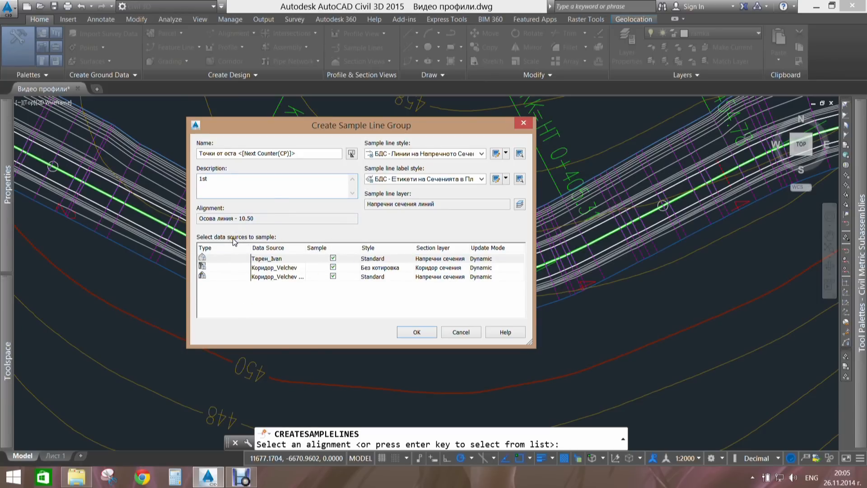
click(213, 215)
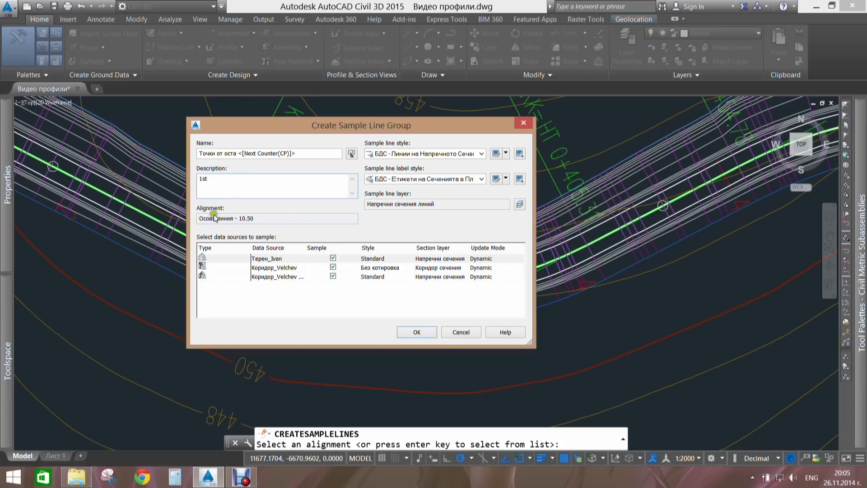
click(261, 277)
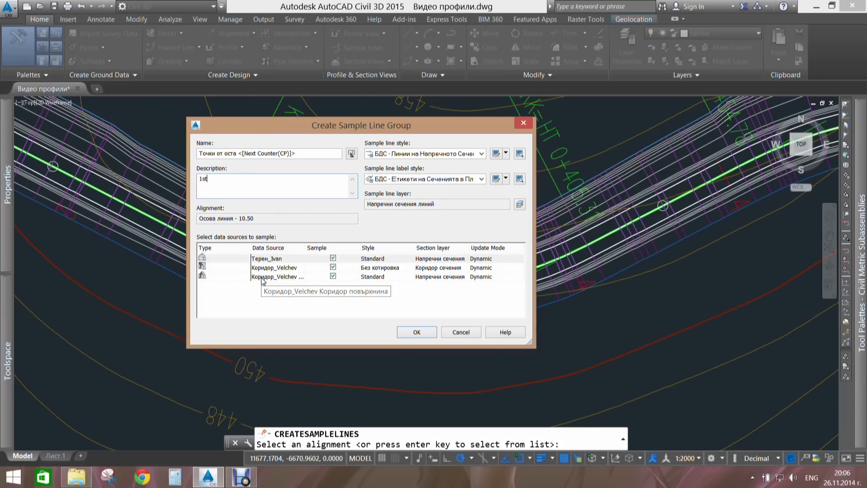
- Set the terrain surface's section style to Терен and keep the code set style Без котировка for the corridor
click(382, 259)
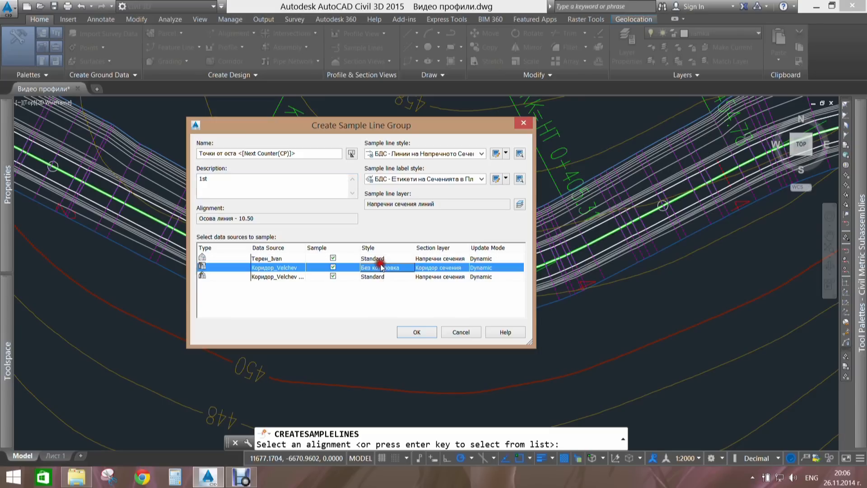
click(383, 259)
click(362, 156)
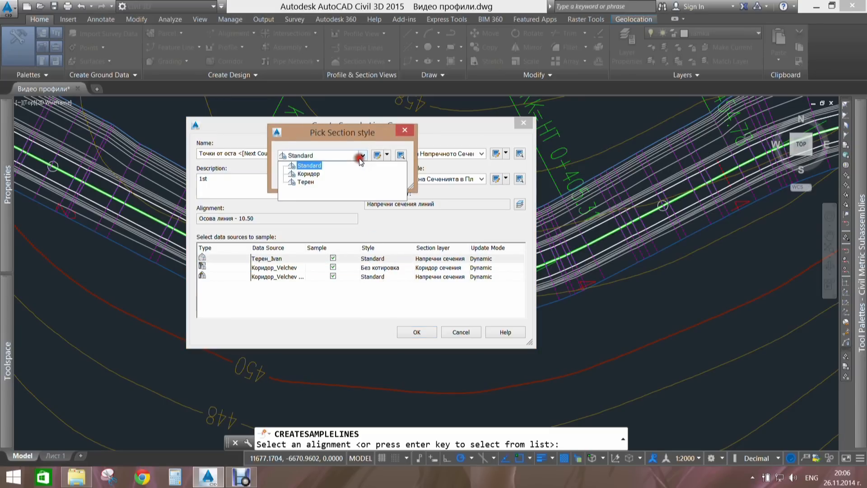
click(310, 182)
click(301, 174)
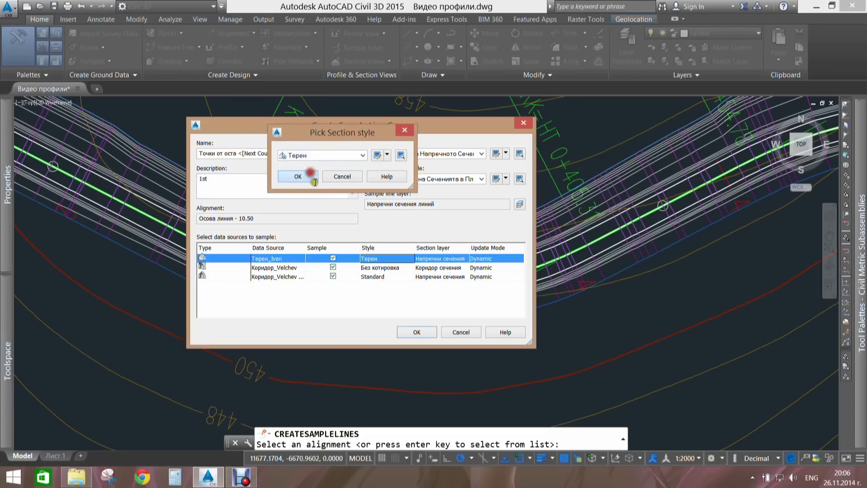
click(386, 270)
click(338, 155)
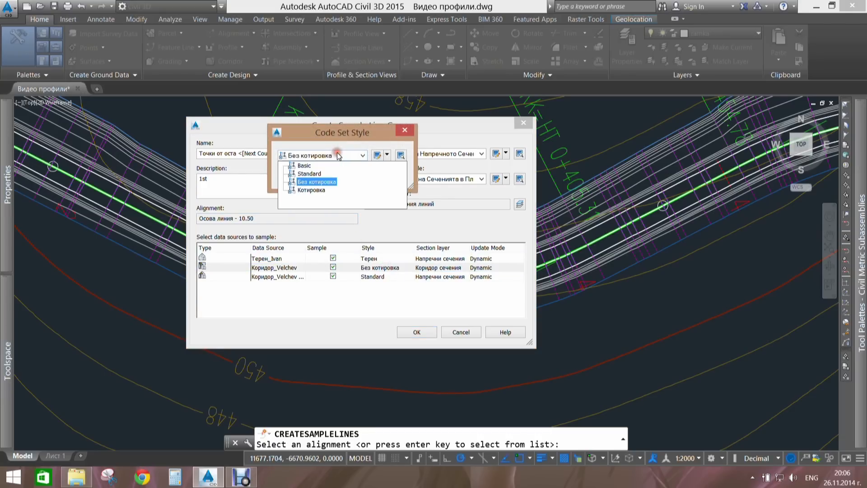
click(337, 155)
click(333, 174)
- Set the corridor surface's section style to Коридор, widen the data source column and accept the sample line group settings
click(381, 277)
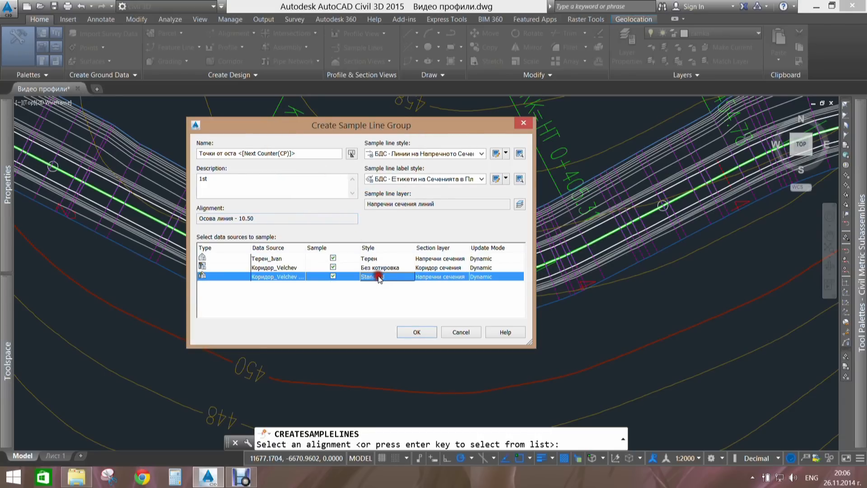
click(324, 155)
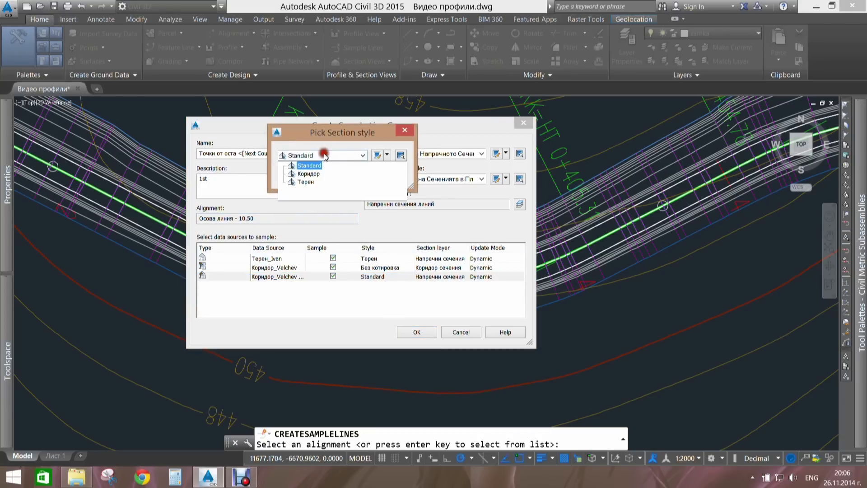
click(311, 174)
click(290, 177)
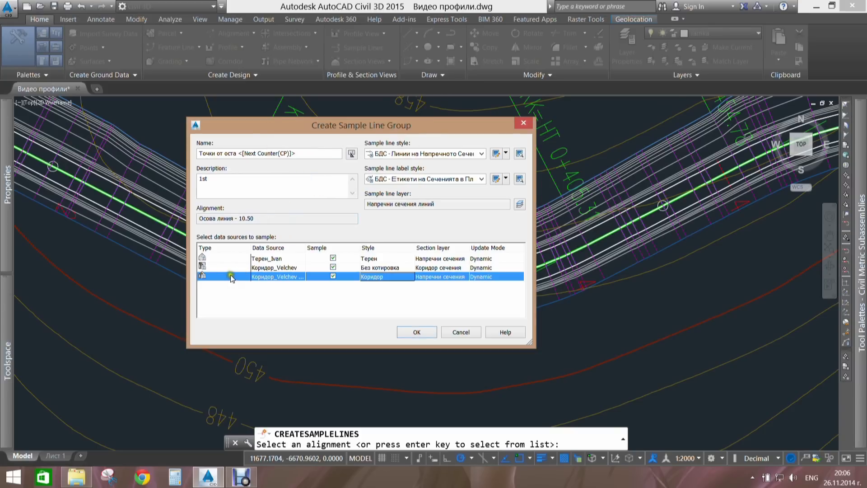
click(308, 247)
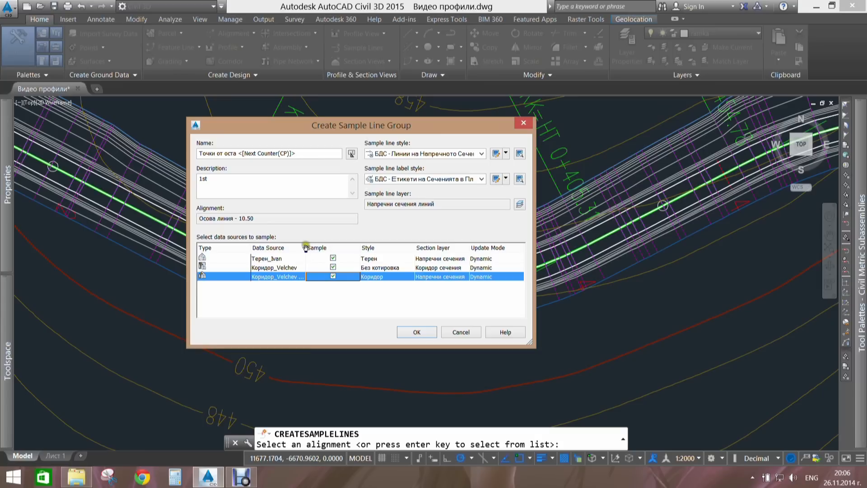
drag(304, 247, 337, 247)
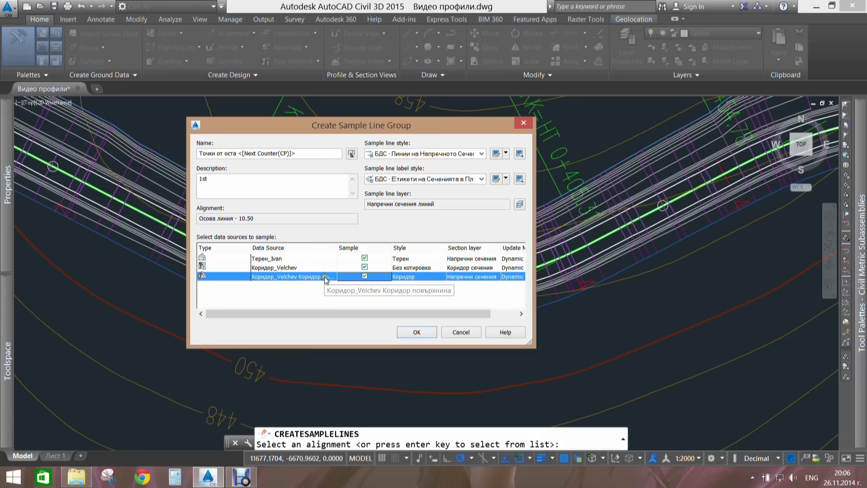
click(417, 332)
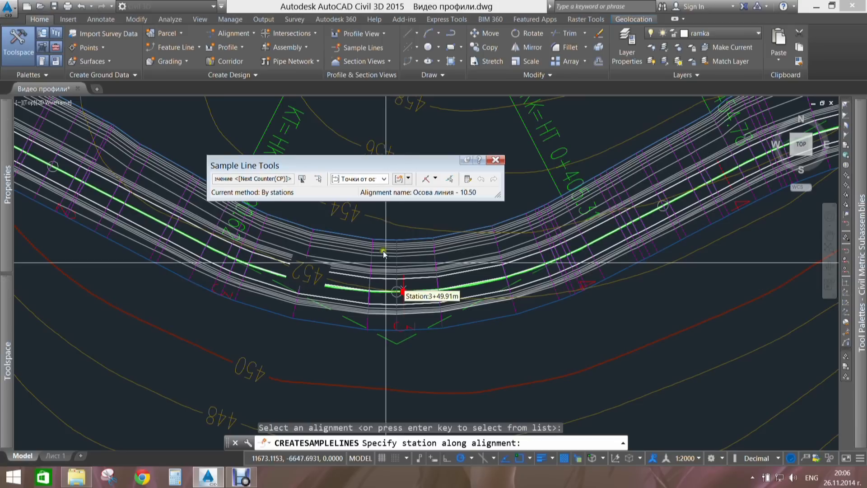
- Switch the sample line creation method to From corridor stations
drag(324, 168, 393, 148)
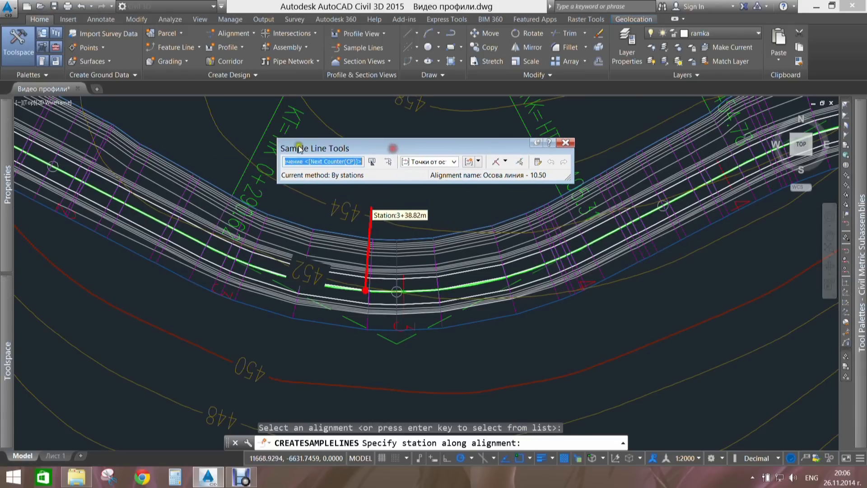
click(455, 162)
click(455, 162)
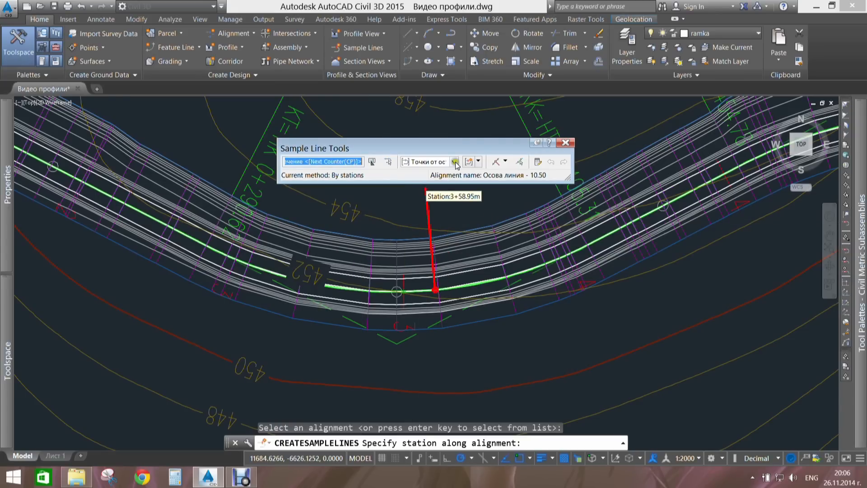
click(478, 161)
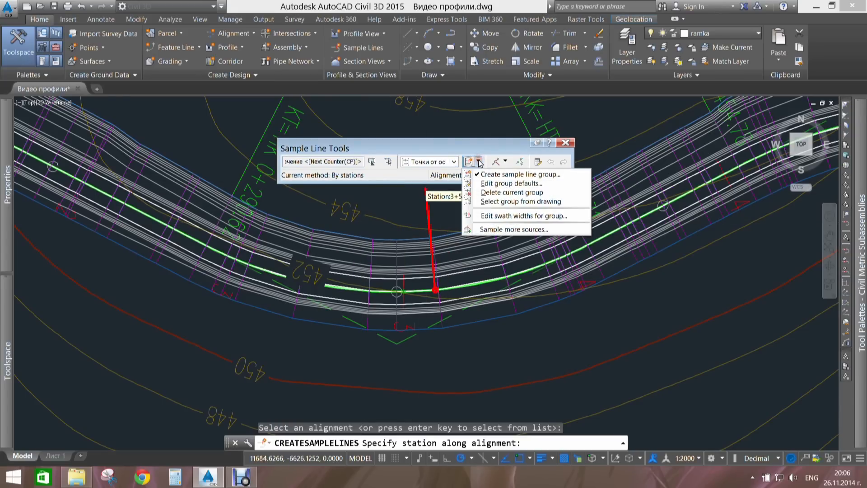
click(506, 162)
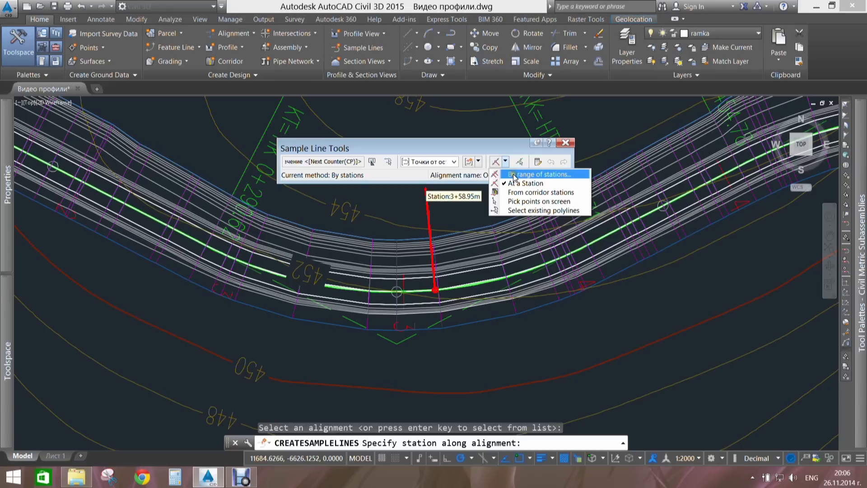
click(531, 193)
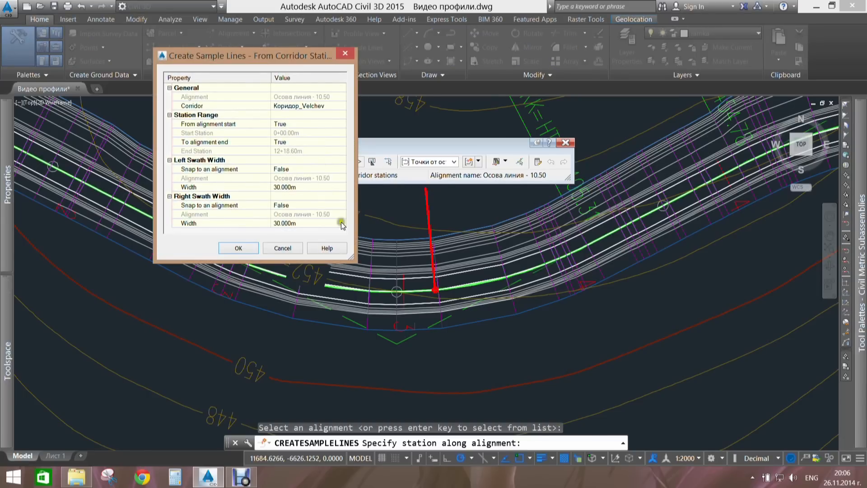
- Create the sample lines at the corridor stations along the whole alignment with left and right swath widths of 20 m
drag(353, 259, 470, 357)
click(363, 186)
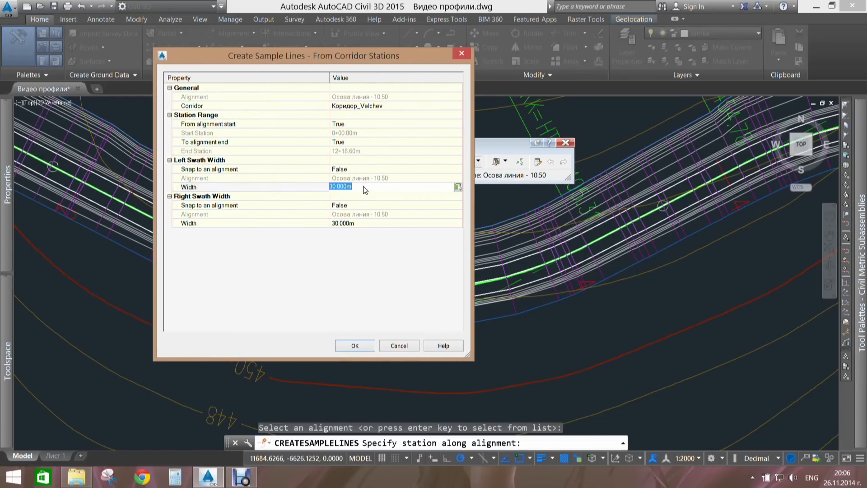
double_click(362, 187)
text(20)
click(360, 223)
double_click(360, 224)
text(20)
click(373, 255)
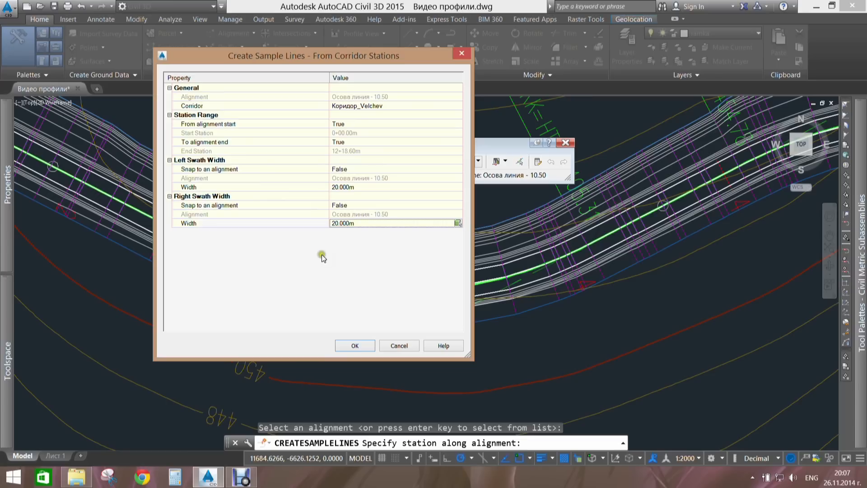
click(356, 344)
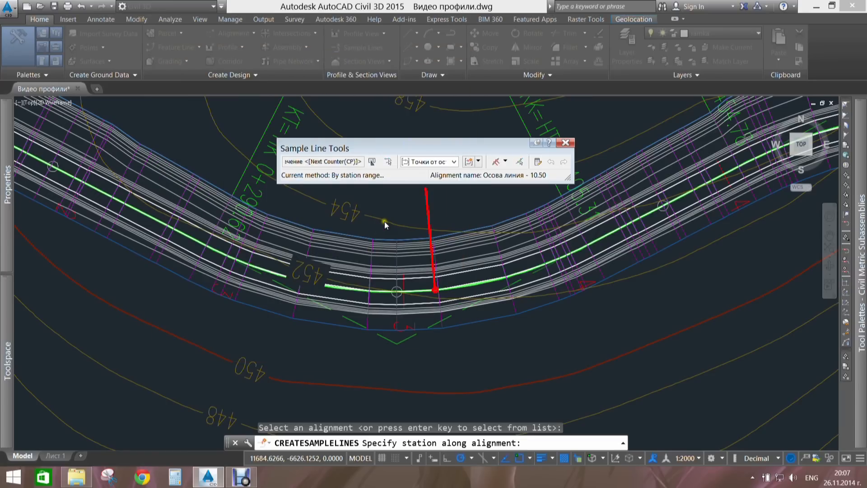
scroll(392, 220, down, 5)
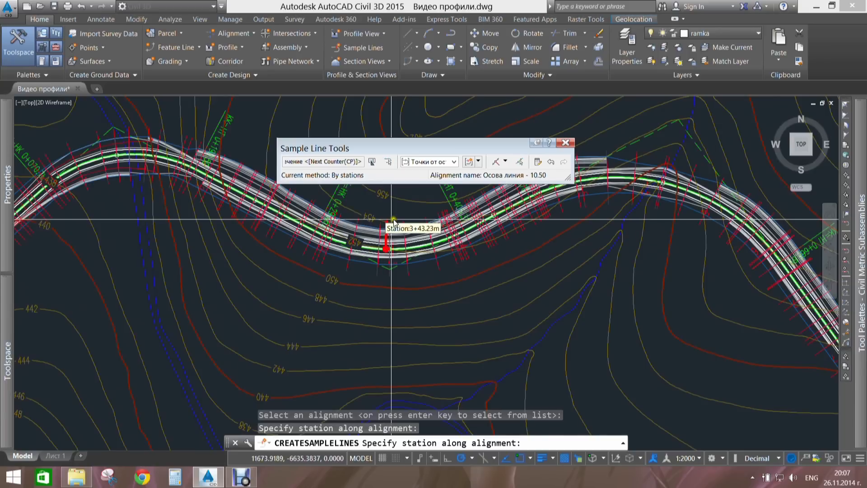
- Check the new sample lines along the corridor's curves and end the sample line command
scroll(281, 265, up, 6)
mouse_move(515, 246)
middle_down()
mouse_move(394, 285)
mouse_move(347, 283)
middle_up()
middle_drag(574, 297, 369, 235)
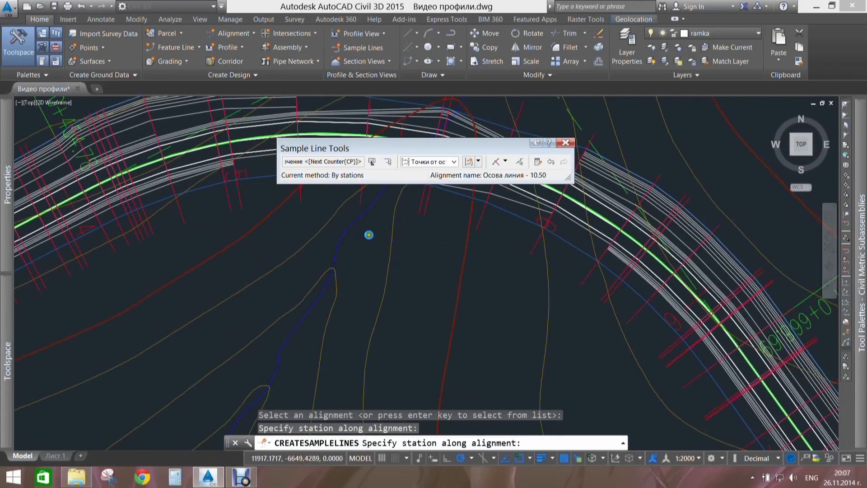
scroll(369, 235, down, 4)
scroll(512, 224, up, 4)
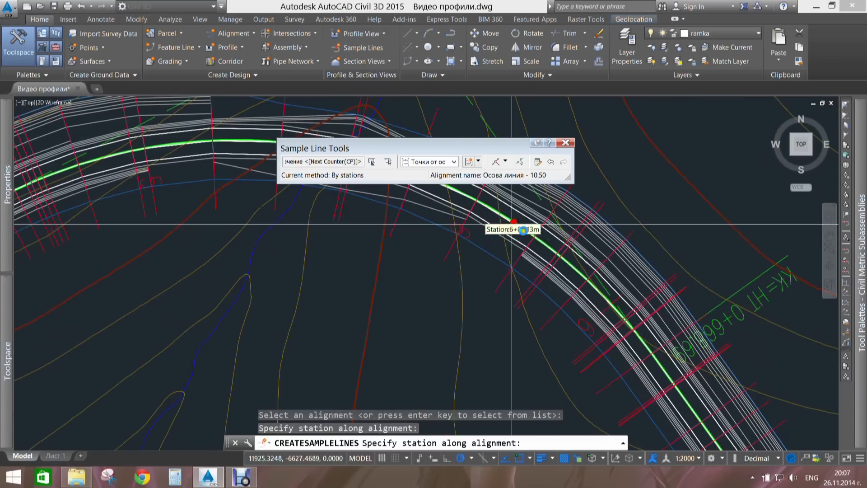
scroll(519, 271, down, 3)
scroll(570, 303, down, 2)
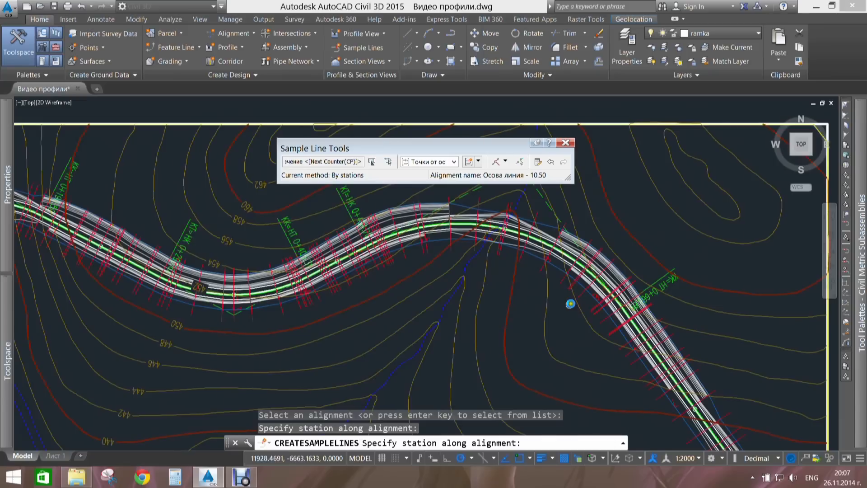
scroll(571, 304, down, 2)
key(Escape)
scroll(344, 264, up, 5)
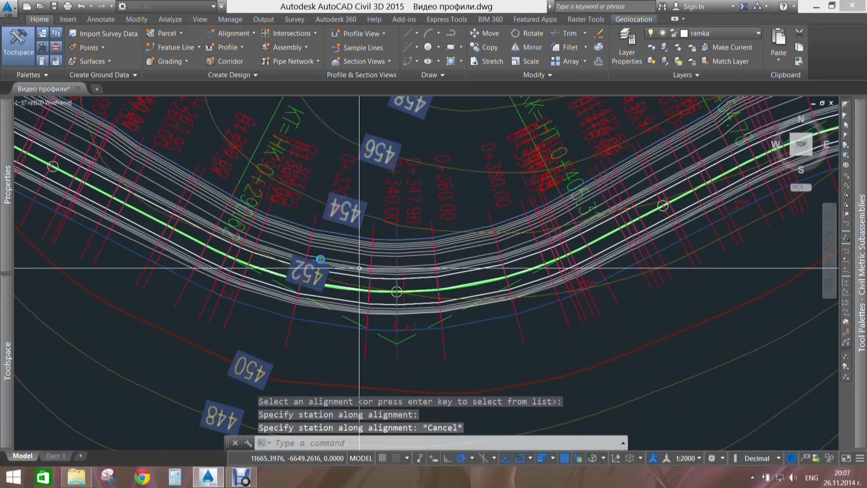
key(Escape)
key(Escape)
- Examine the labelled sample lines along the whole corridor, from its start to its end in plan
scroll(310, 258, down, 3)
middle_drag(303, 234, 463, 289)
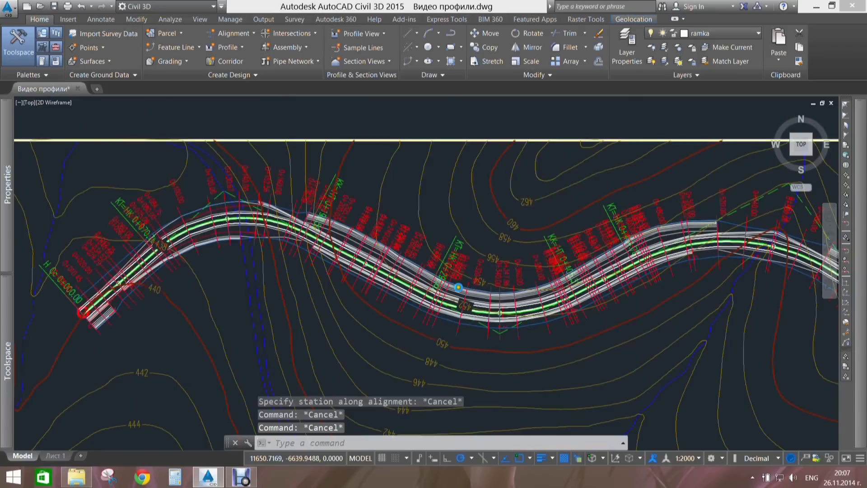
scroll(449, 291, down, 2)
key(Escape)
scroll(414, 280, up, 2)
middle_drag(307, 251, 465, 246)
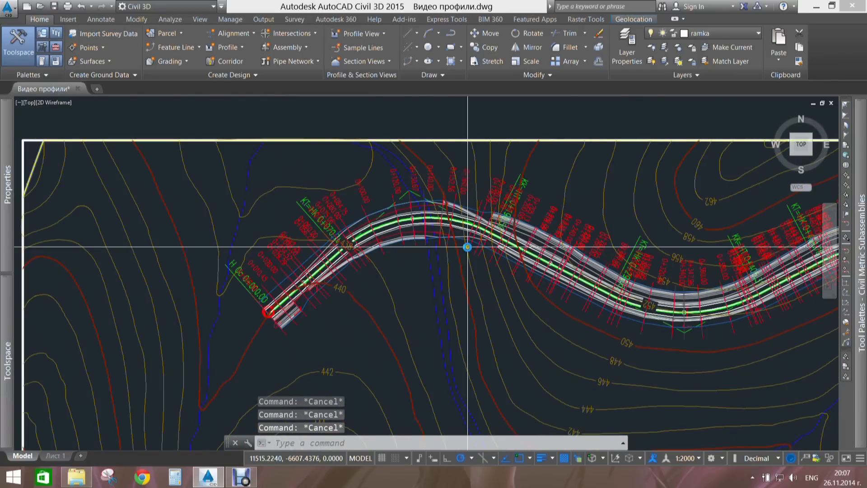
scroll(452, 248, up, 3)
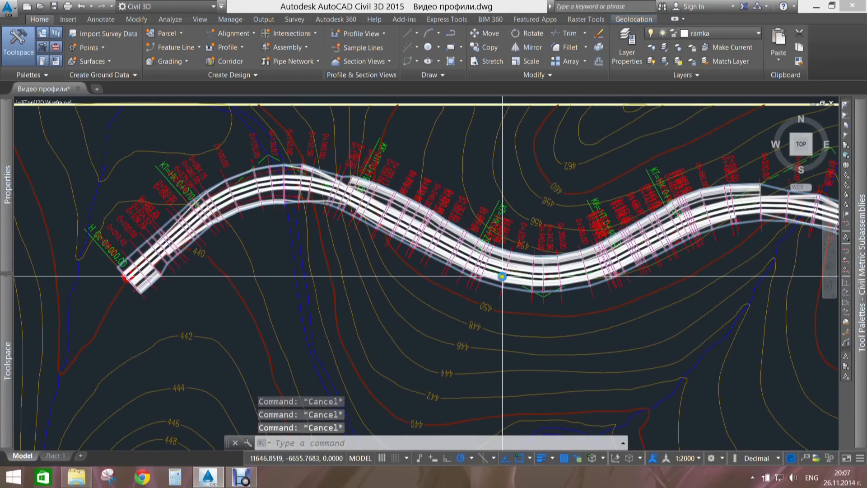
middle_drag(465, 277, 361, 252)
scroll(404, 254, down, 4)
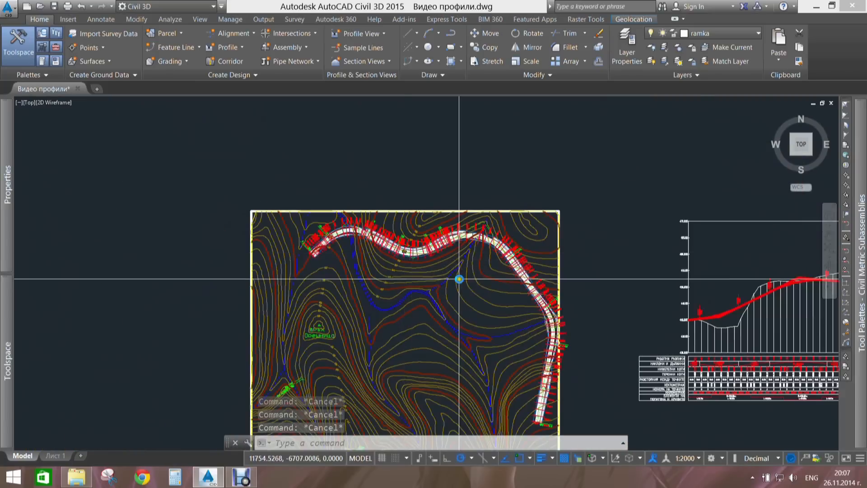
middle_drag(474, 290, 387, 238)
middle_drag(261, 198, 436, 288)
middle_drag(498, 208, 398, 259)
- Start creating multiple section views for alignment Осова линия - 10.50 and sample line group Точки от оста 4, keeping the automatic station range
scroll(399, 258, down, 5)
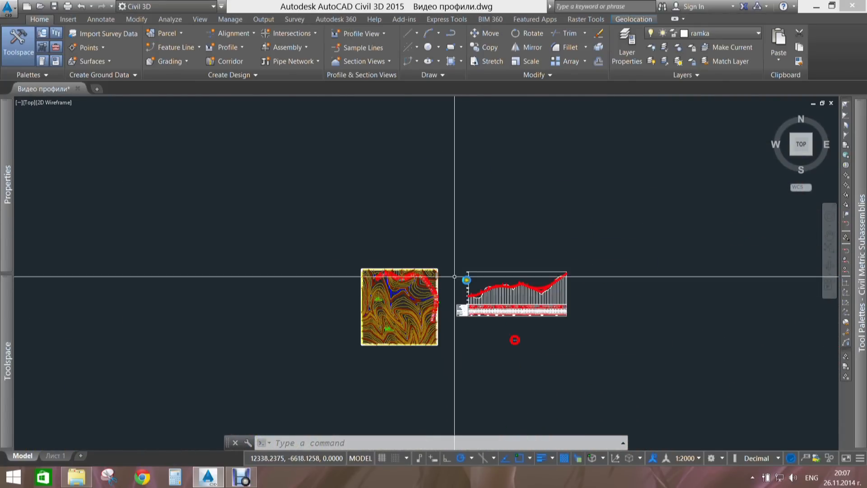
middle_drag(515, 341, 459, 360)
click(368, 61)
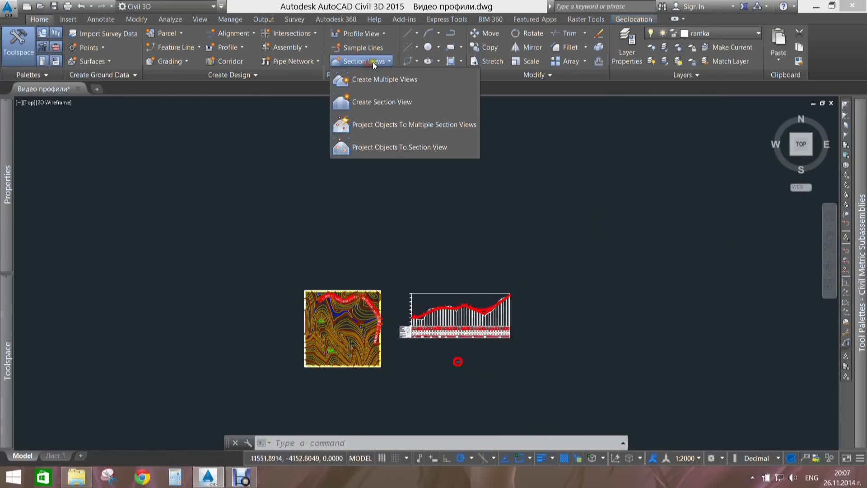
click(368, 77)
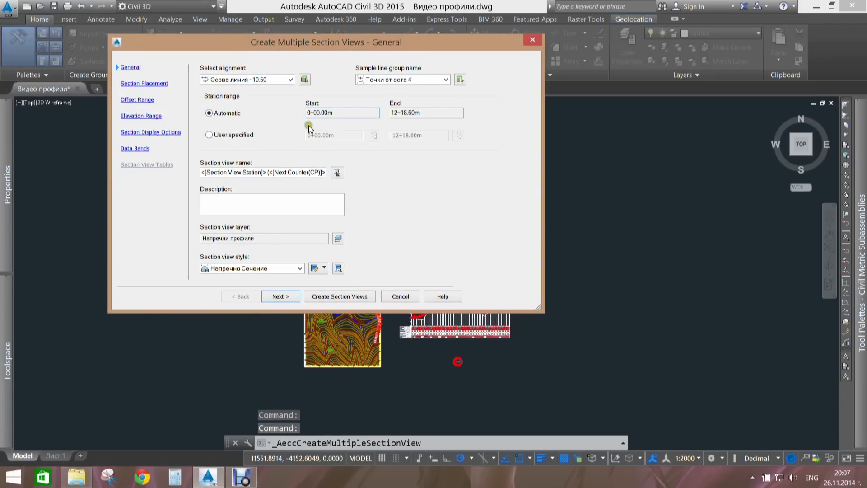
click(277, 80)
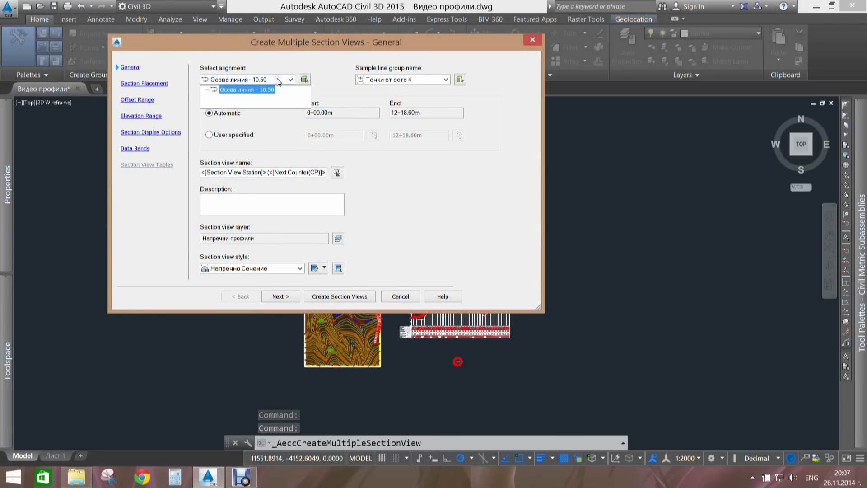
click(278, 80)
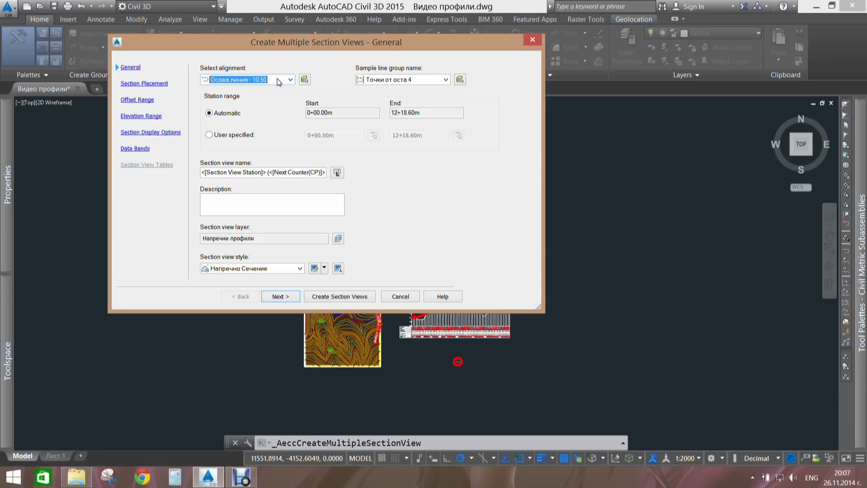
click(414, 80)
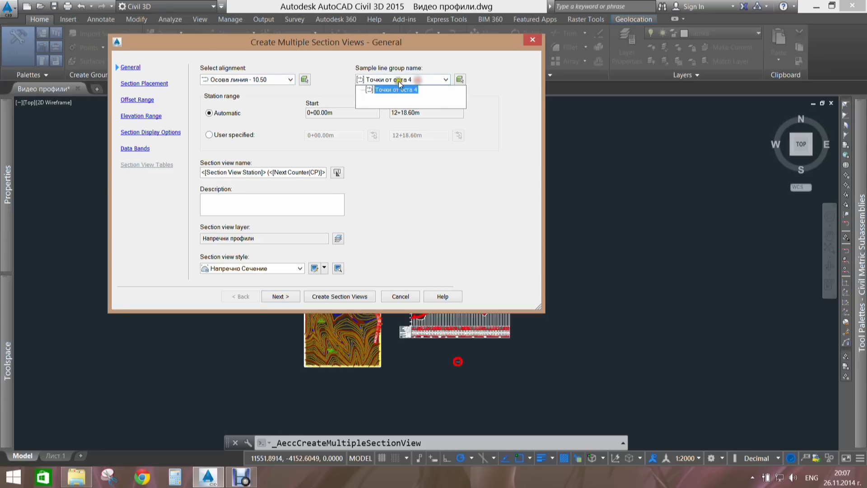
click(413, 80)
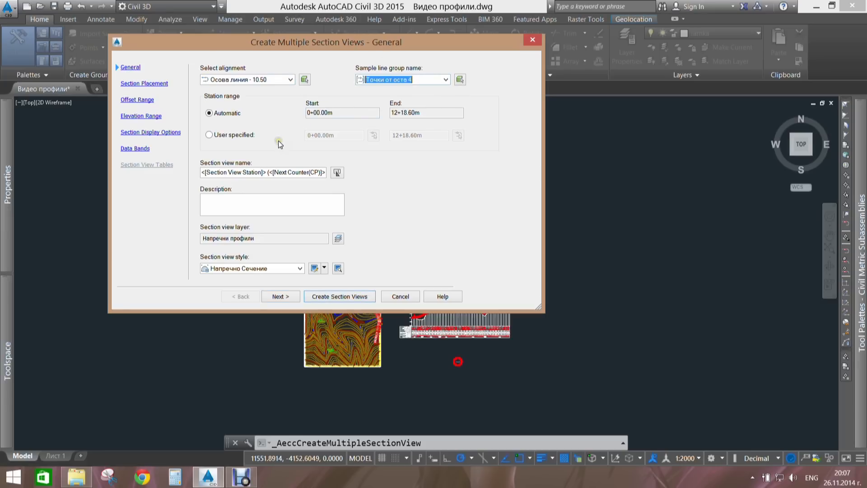
- Replace the section view name template with only the Section View Station property field, leaving the description empty
click(321, 175)
click(323, 173)
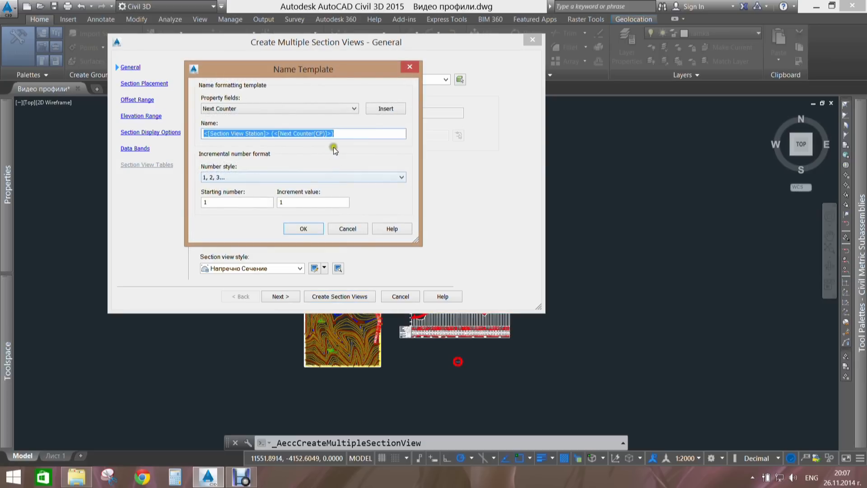
click(354, 135)
drag(355, 136, 202, 134)
key(BackSpace)
click(246, 108)
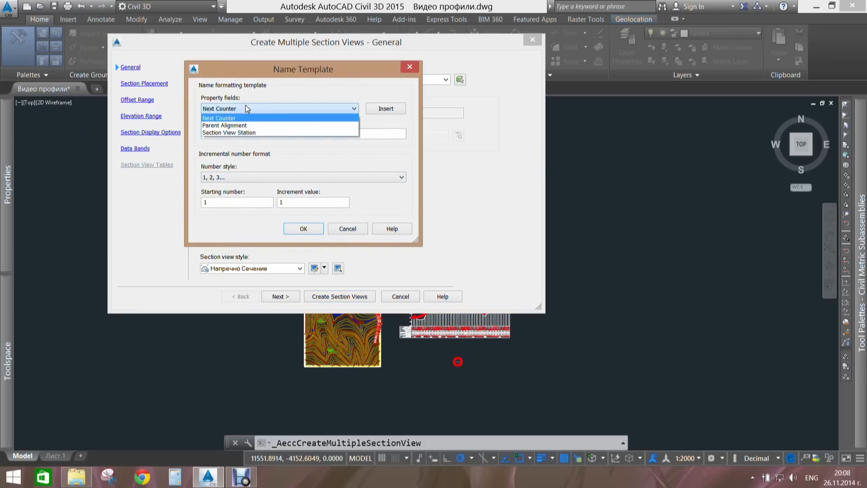
click(238, 133)
click(378, 110)
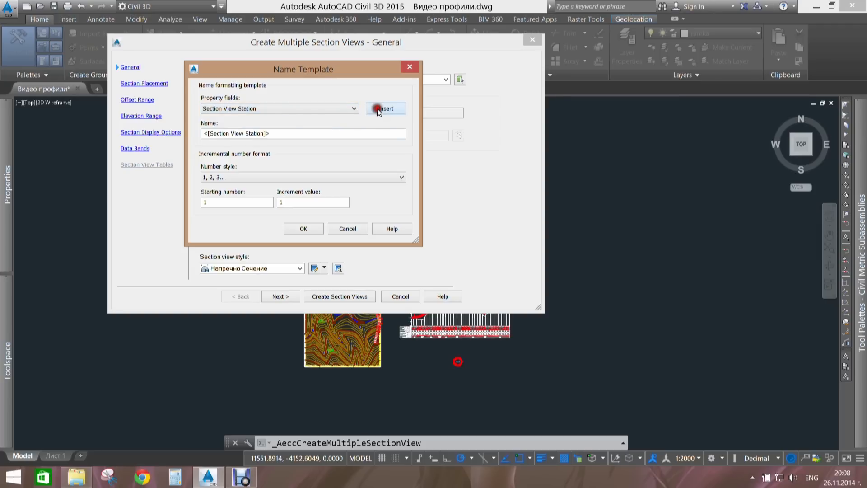
click(302, 227)
click(236, 203)
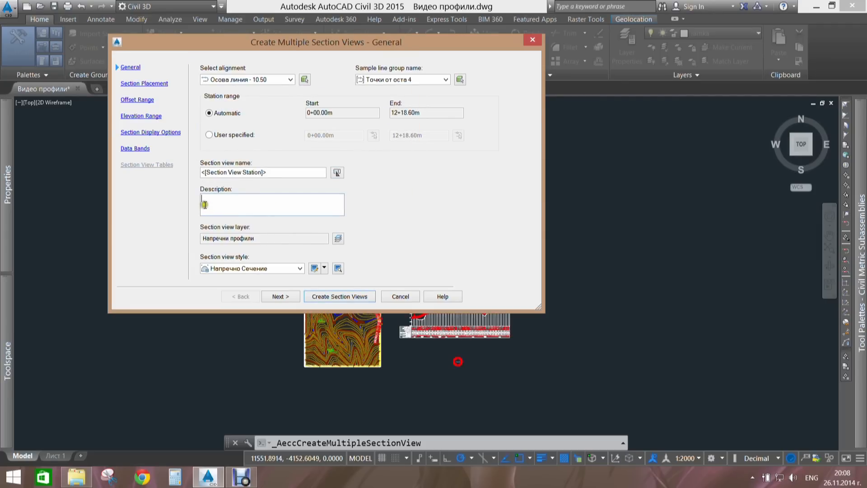
- Switch the section placement to Draft, in a grid in model space, and choose the group plot style
click(137, 84)
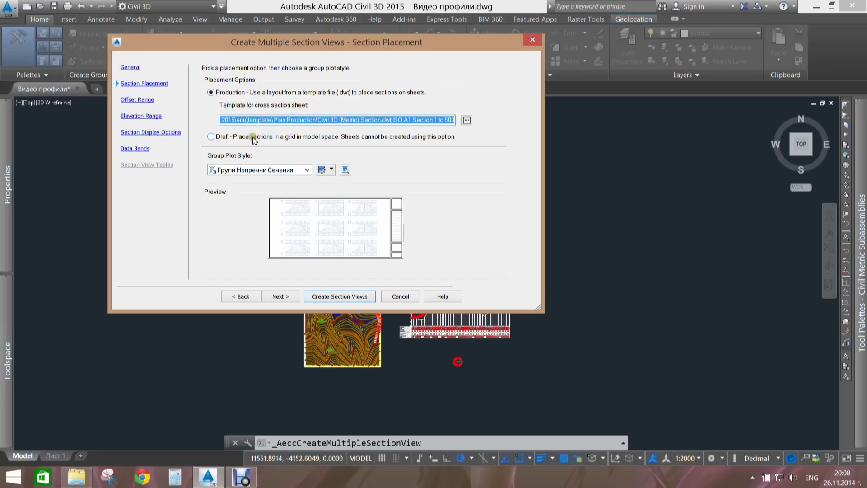
drag(382, 120, 524, 127)
click(211, 137)
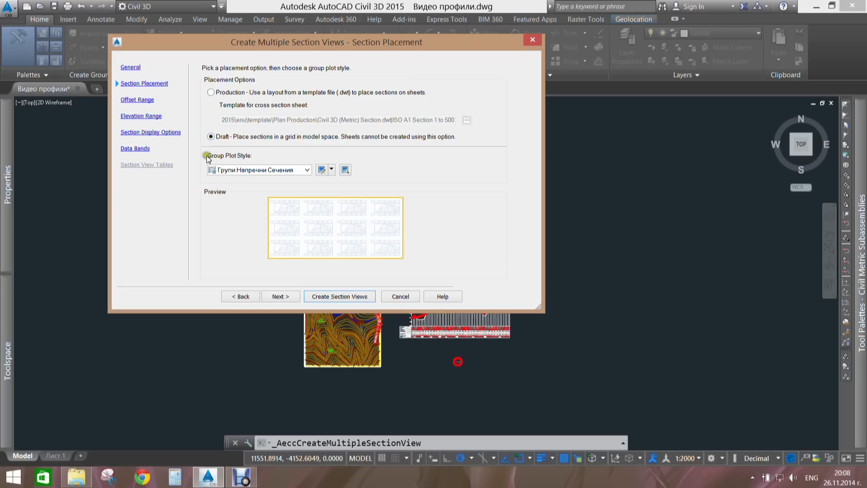
click(256, 171)
click(260, 188)
- Keep the automatic offset and elevation ranges and go on to the section display options
click(138, 100)
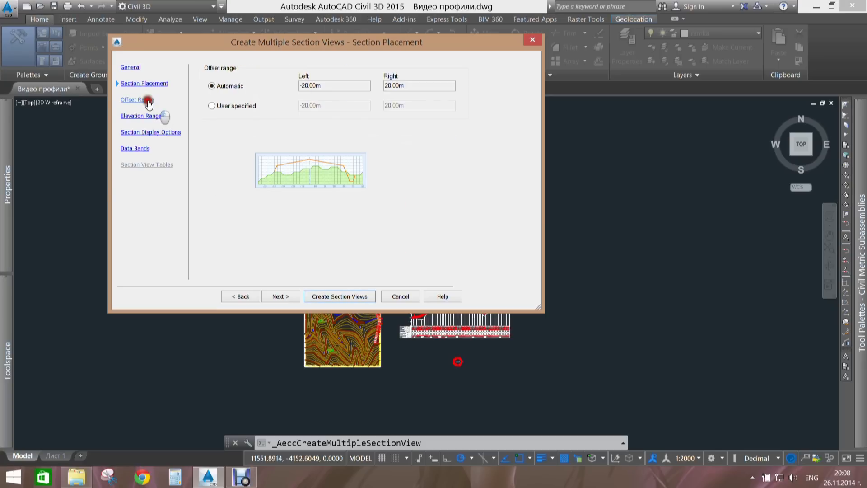
click(141, 116)
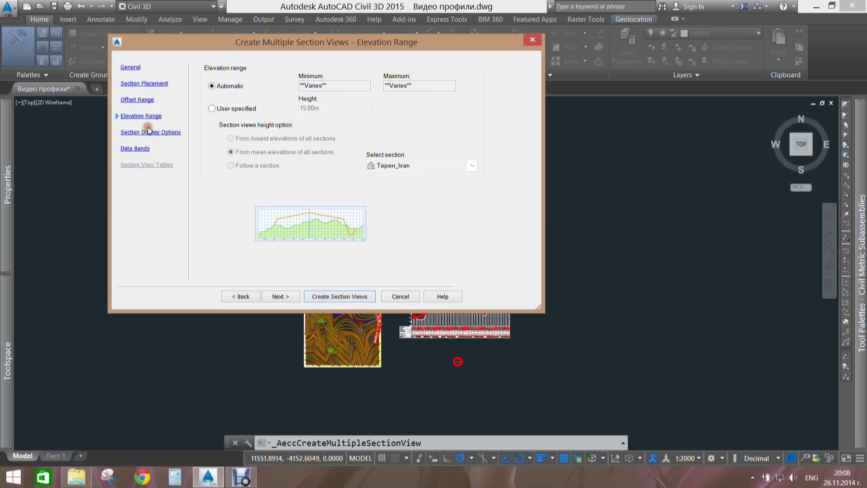
click(149, 133)
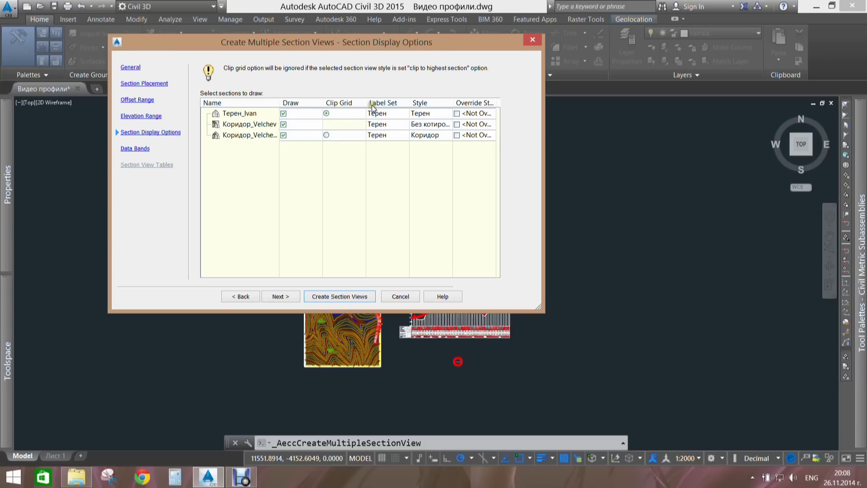
click(398, 124)
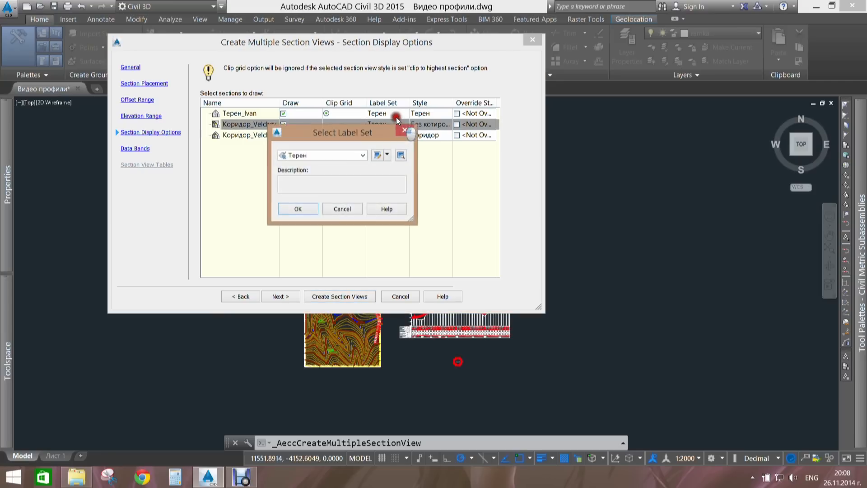
click(359, 156)
click(358, 157)
click(405, 130)
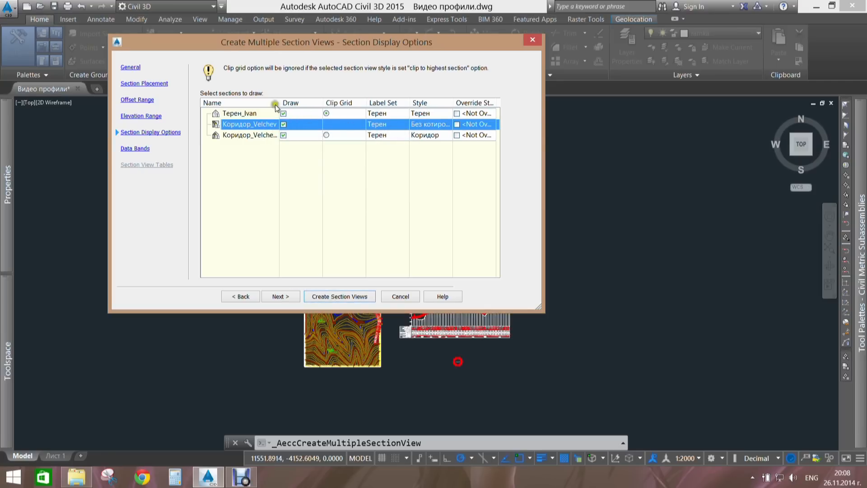
click(391, 115)
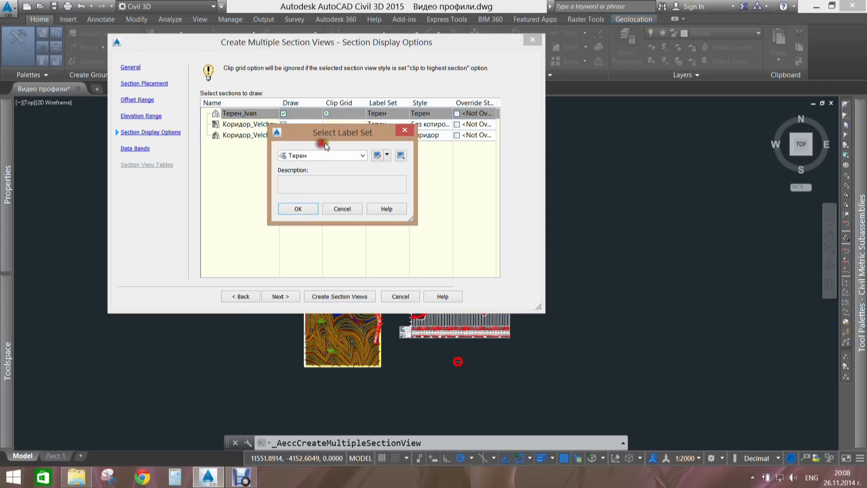
click(399, 130)
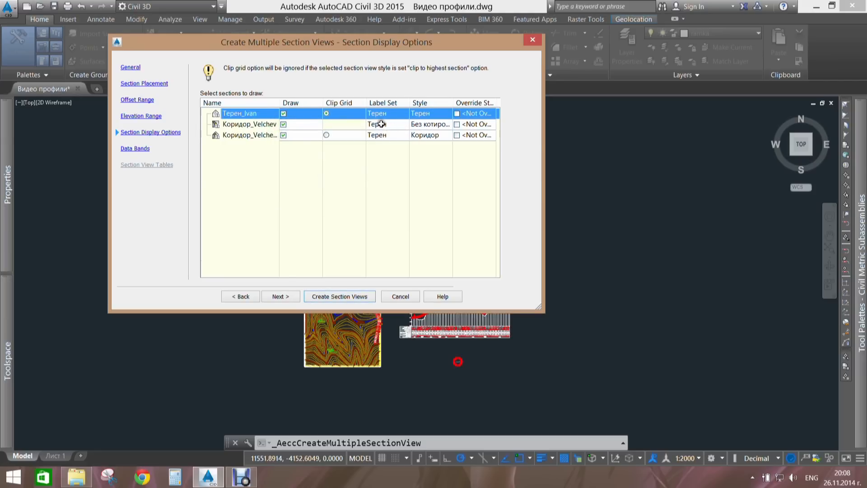
- Set the label set to Коридор for both the corridor and the corridor surface, keeping the corridor's Без котировка style
click(382, 125)
click(357, 155)
click(301, 171)
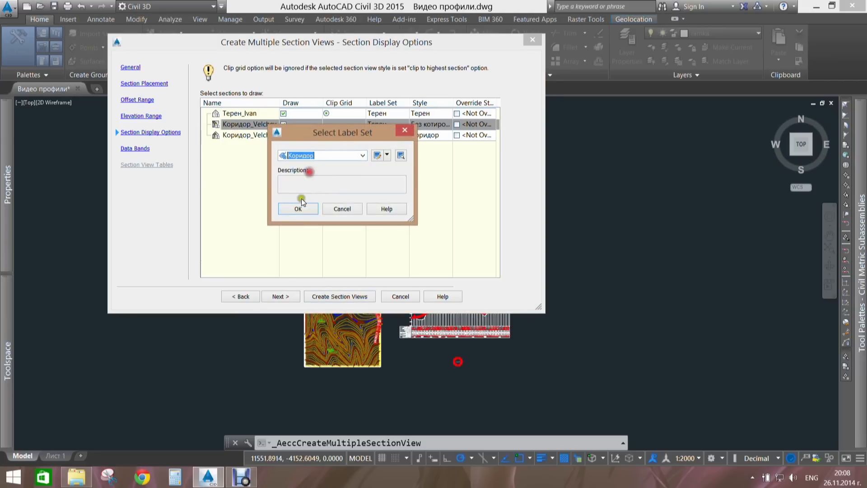
click(300, 208)
click(384, 134)
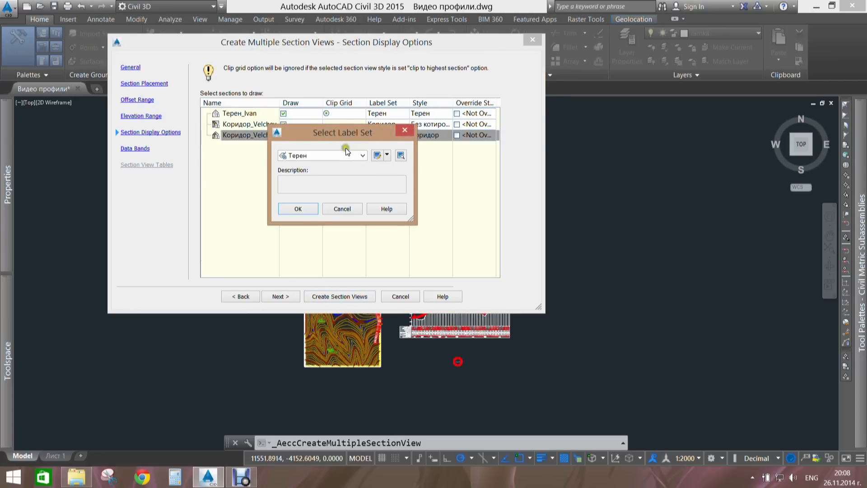
click(326, 158)
click(303, 174)
click(297, 209)
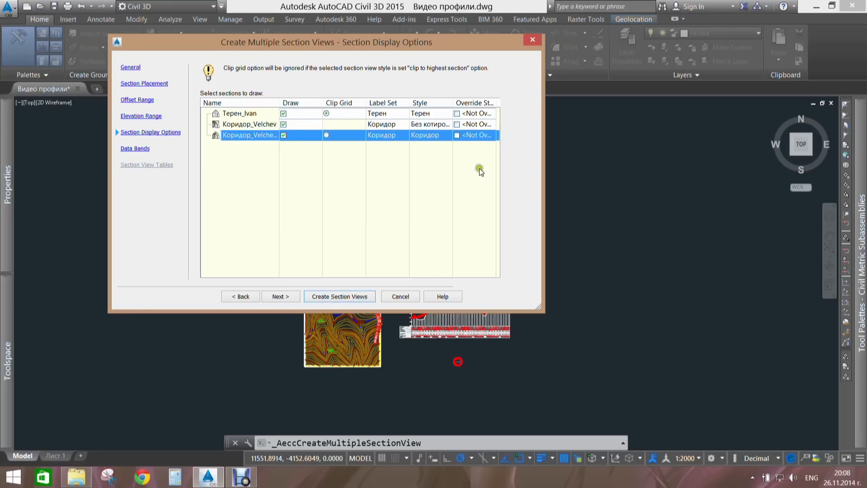
click(431, 125)
click(400, 131)
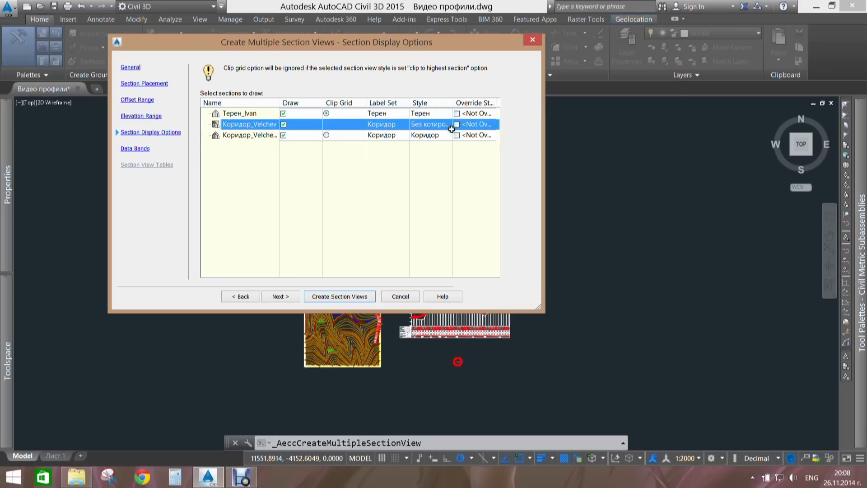
- Set the data band set of the section views to Антетка на напречни Сечения
click(141, 147)
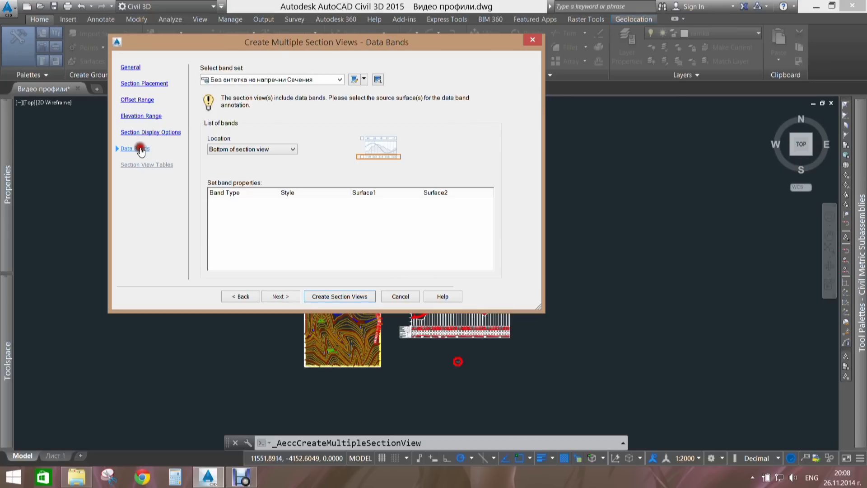
click(266, 79)
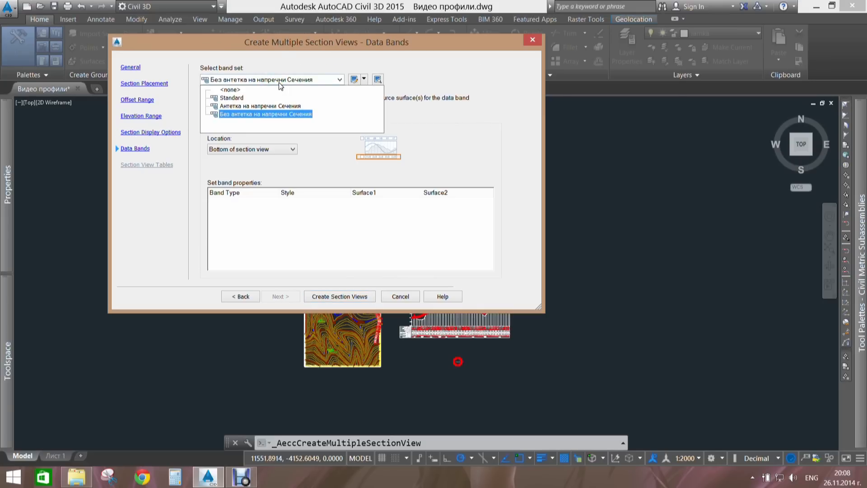
click(264, 105)
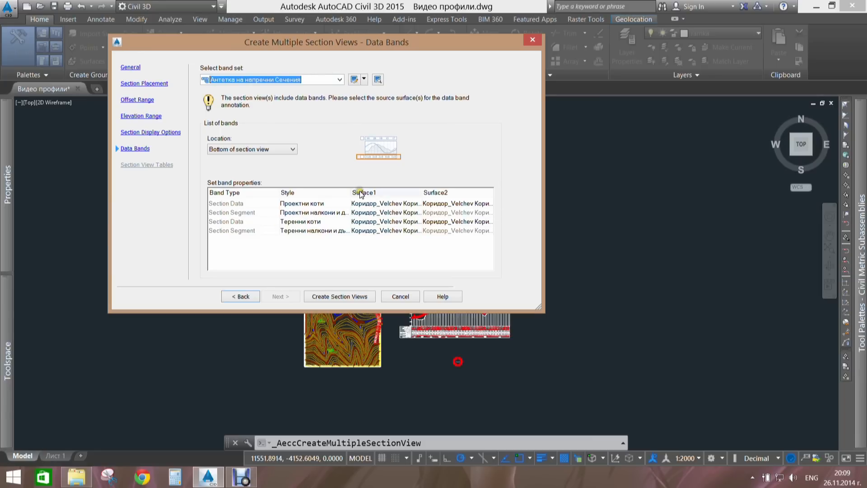
- Use the corridor surface as Surface1 for the Проектни коти band and its slope and length segment band
drag(350, 189, 355, 189)
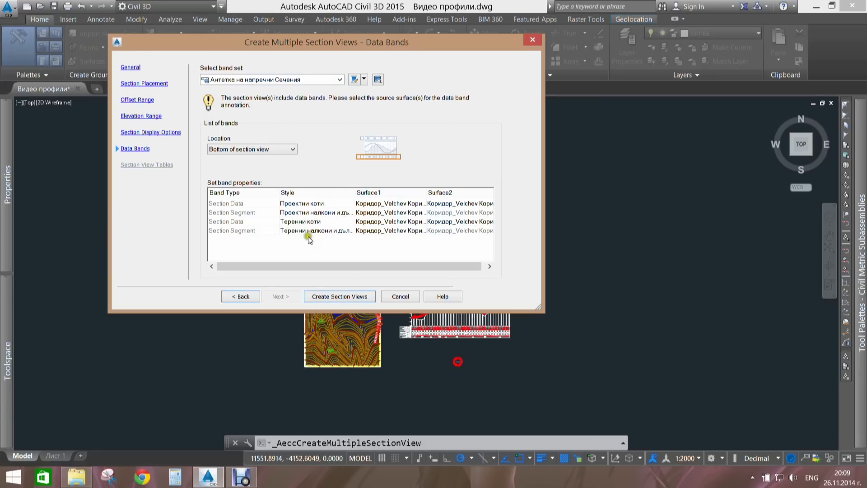
click(402, 204)
click(402, 205)
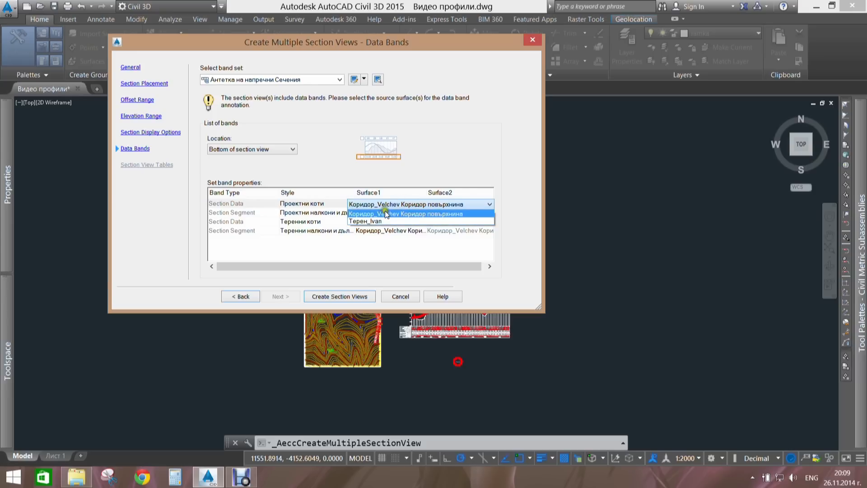
click(401, 212)
click(442, 204)
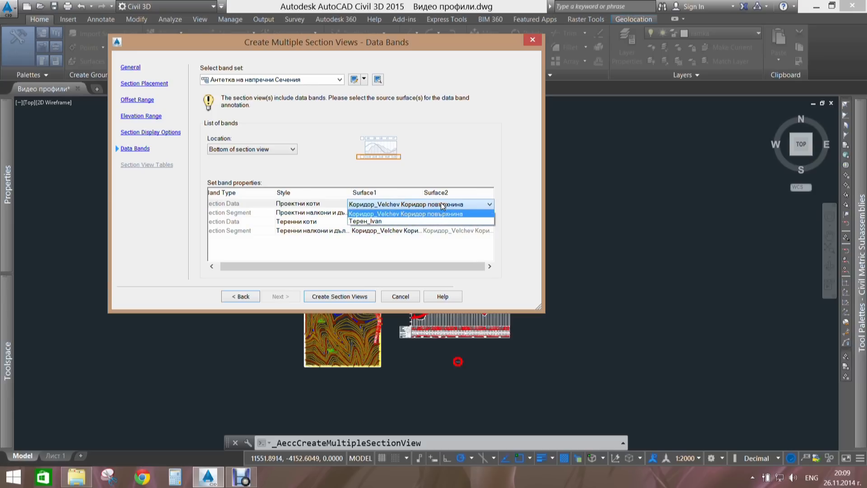
click(325, 179)
click(373, 213)
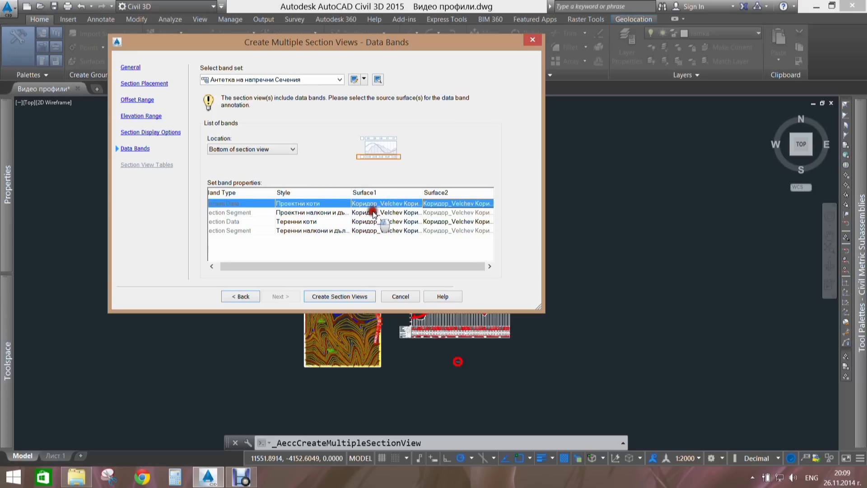
- Set Surface1 to the terrain surface for the Теренни коти band and the terrain slope and length segment band
click(368, 221)
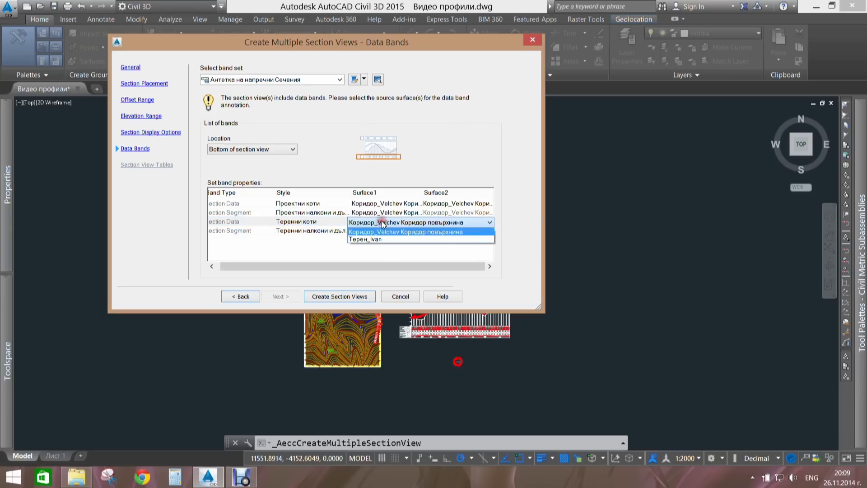
click(373, 238)
click(370, 231)
click(372, 248)
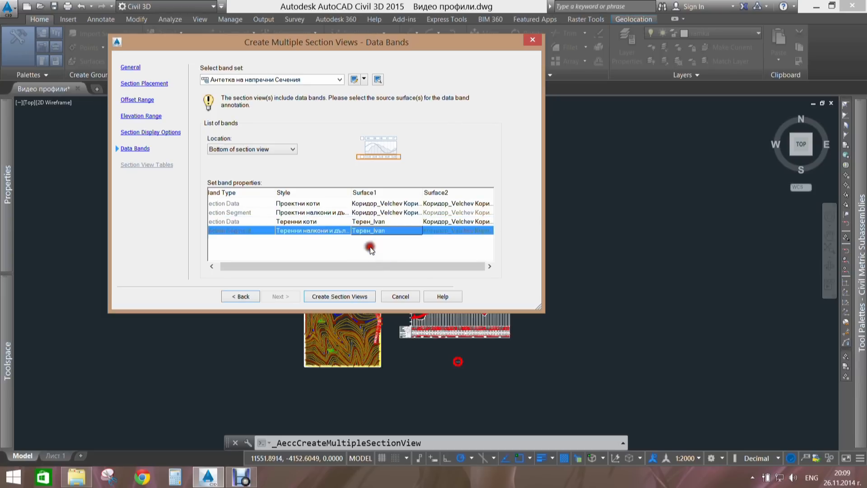
- Create the section views and place their origin in the empty model space to the right of the profile view
click(350, 297)
scroll(402, 226, down, 2)
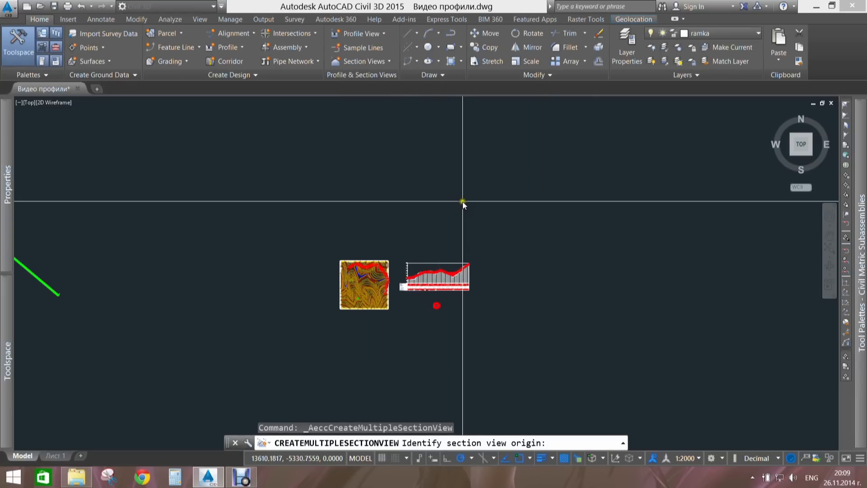
mouse_move(477, 219)
middle_down()
mouse_move(604, 215)
mouse_move(575, 228)
mouse_move(354, 255)
mouse_move(307, 214)
mouse_move(296, 296)
middle_up()
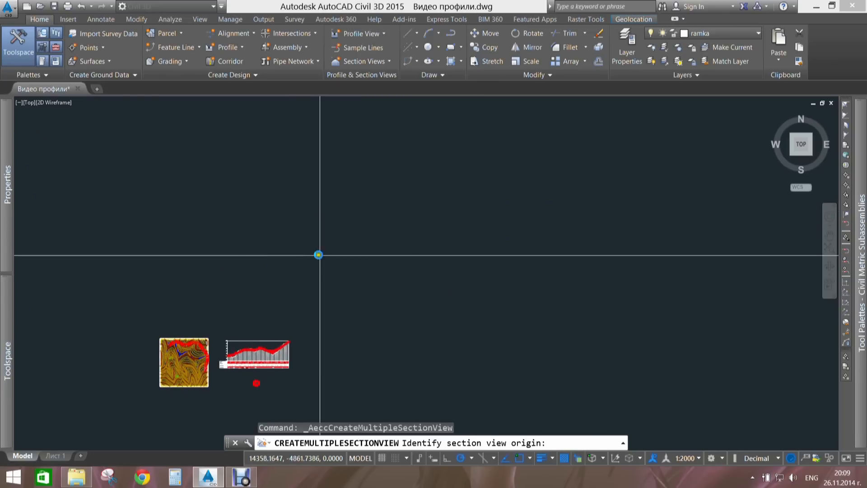
click(326, 354)
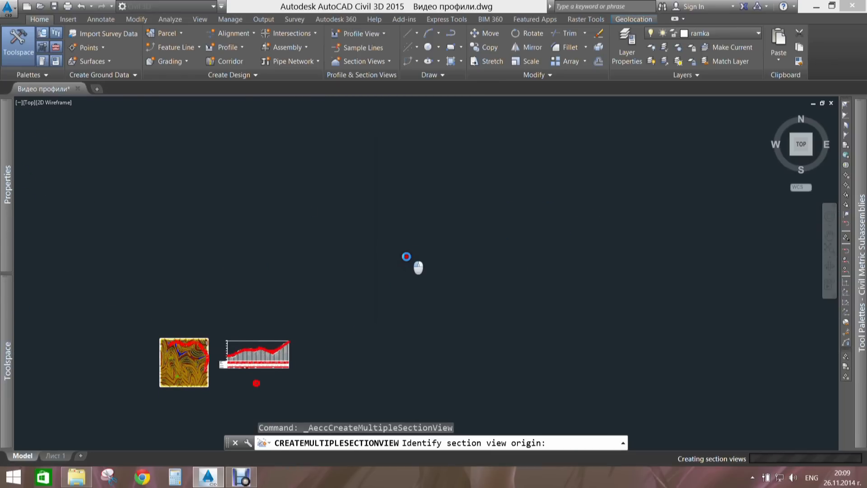
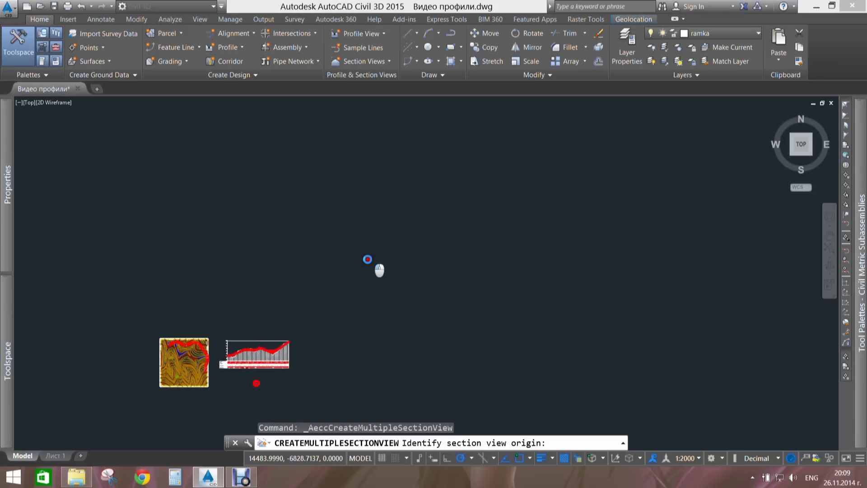
click(326, 354)
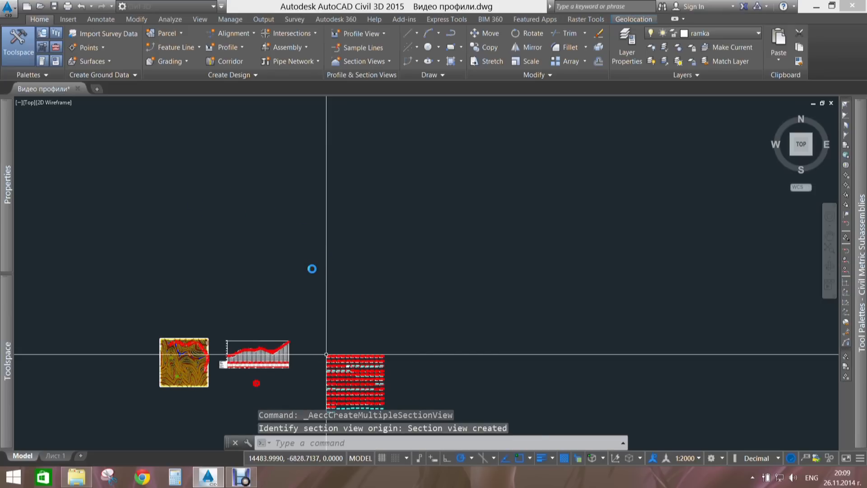
key(Escape)
key(Escape)
- Set the drawing's annotation scale to 1:100 so it suits the cross section views
middle_drag(336, 342, 346, 310)
scroll(360, 303, up, 10)
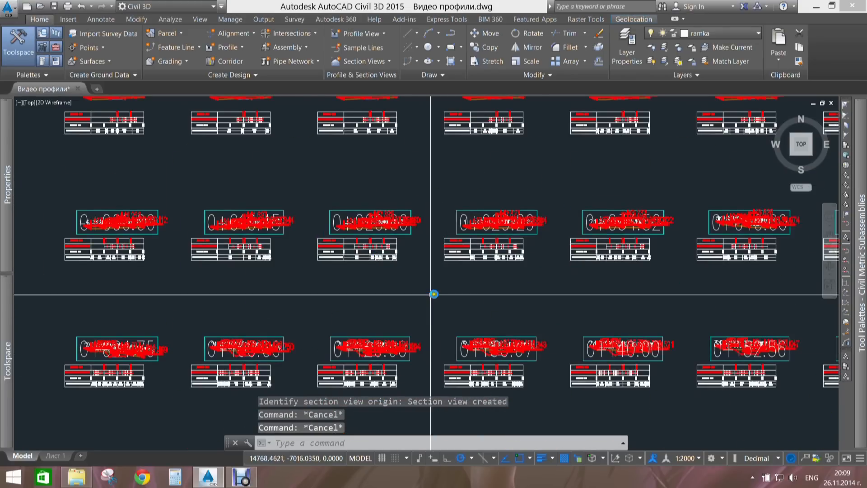
click(700, 458)
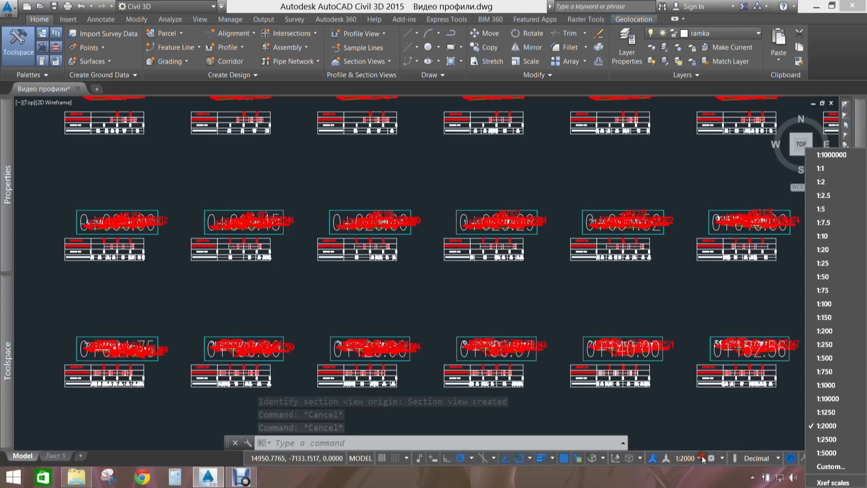
click(698, 457)
click(699, 457)
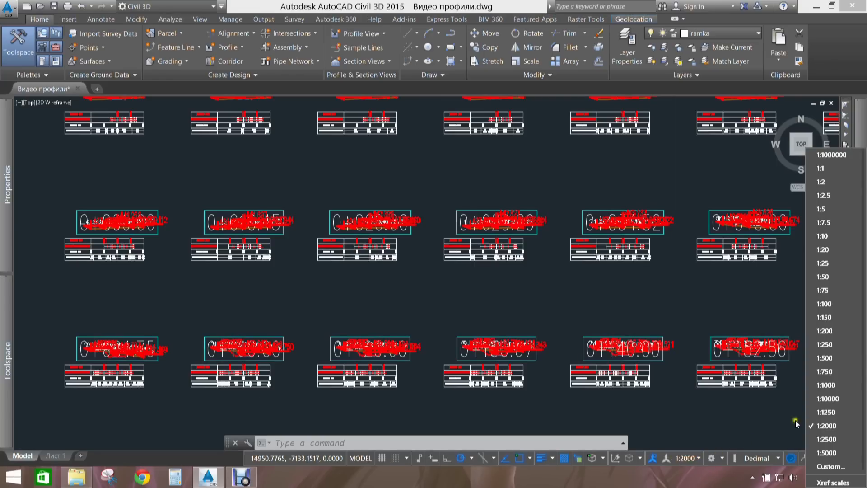
click(834, 304)
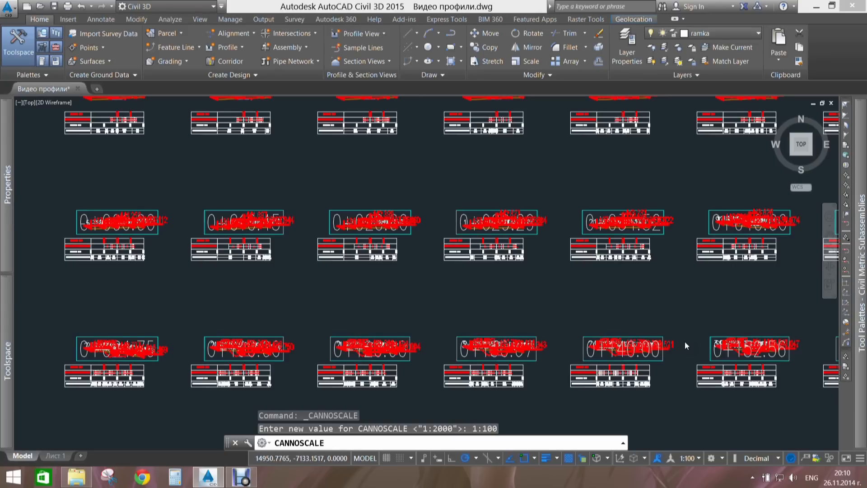
key(Escape)
key(Escape)
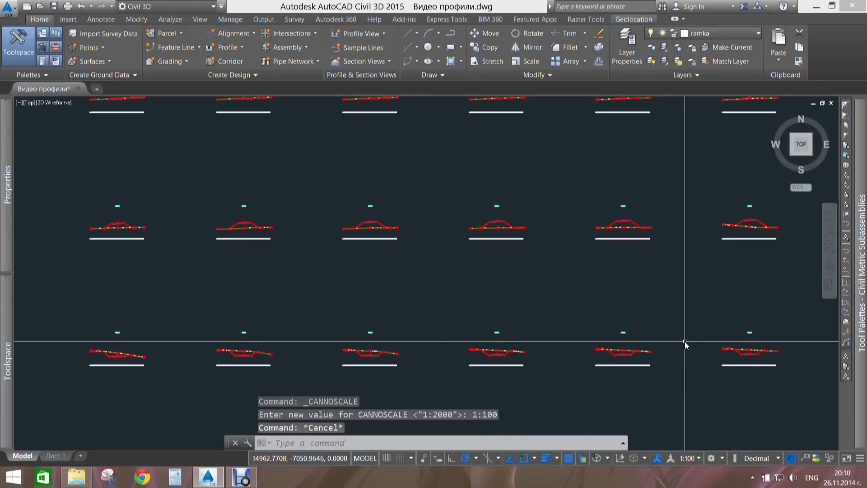
- Save the drawing with the complete grid of cross section views
scroll(654, 273, down, 6)
middle_drag(654, 272, 443, 259)
scroll(445, 261, down, 2)
mouse_move(467, 298)
middle_down()
mouse_move(509, 210)
mouse_move(510, 251)
middle_up()
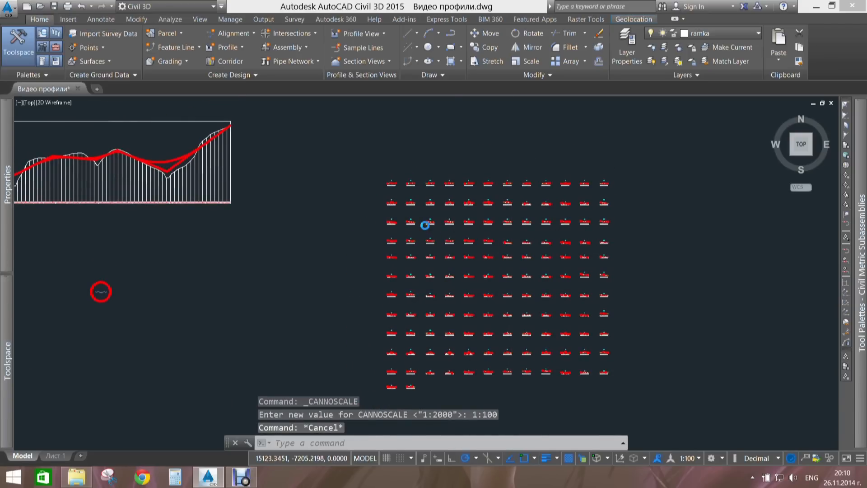
key(ctrl+s)
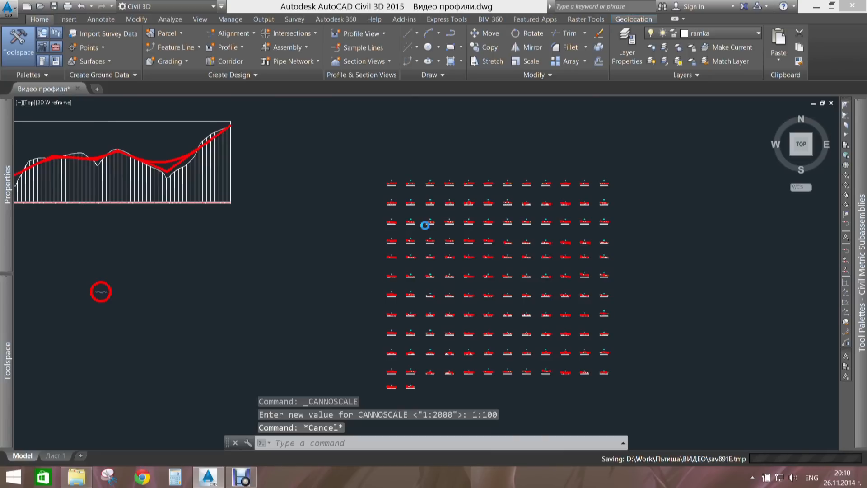
- Examine one cross section in cut, checking its slope and elevation labels, pavement layers and roadside ditches
middle_drag(414, 222, 424, 227)
scroll(424, 227, up, 8)
key(Escape)
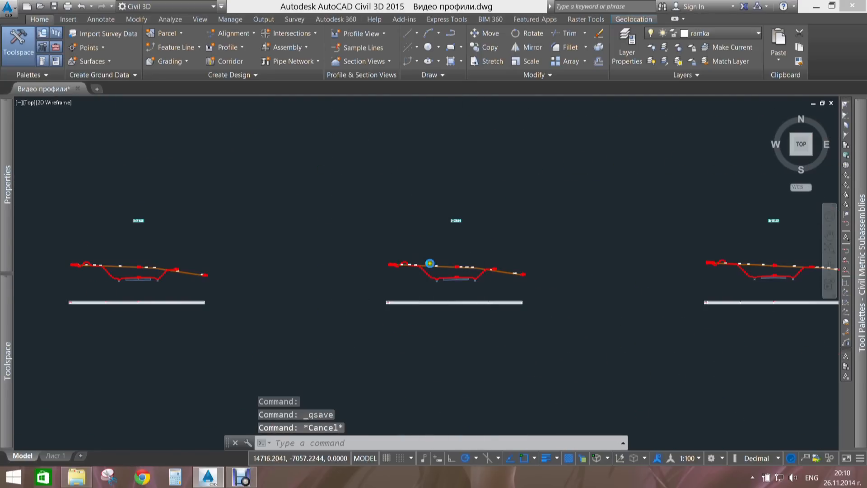
scroll(459, 257, up, 9)
mouse_move(504, 228)
middle_down()
mouse_move(428, 202)
mouse_move(457, 211)
middle_up()
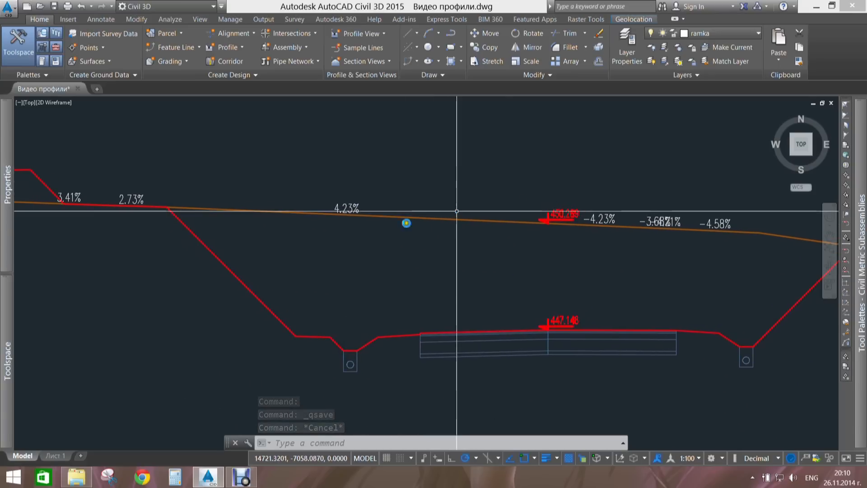
mouse_move(581, 261)
middle_down()
mouse_move(348, 263)
mouse_move(495, 218)
middle_up()
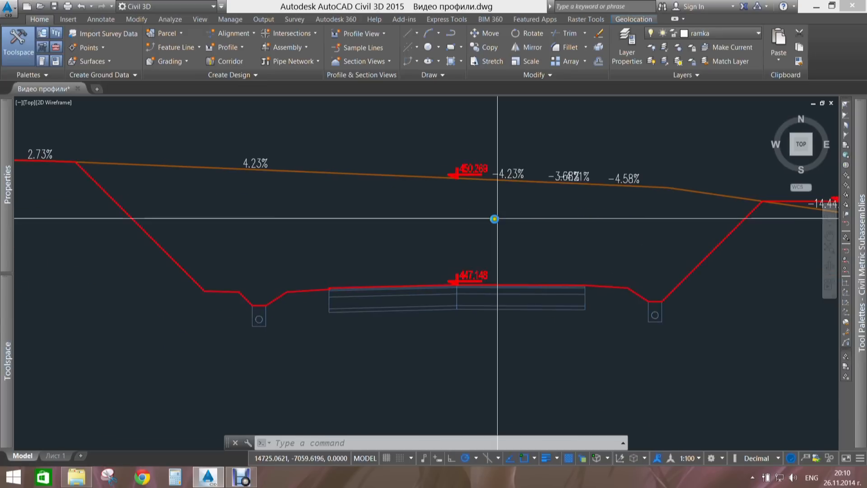
scroll(495, 219, down, 3)
mouse_move(534, 250)
middle_down()
mouse_move(517, 236)
mouse_move(530, 238)
middle_up()
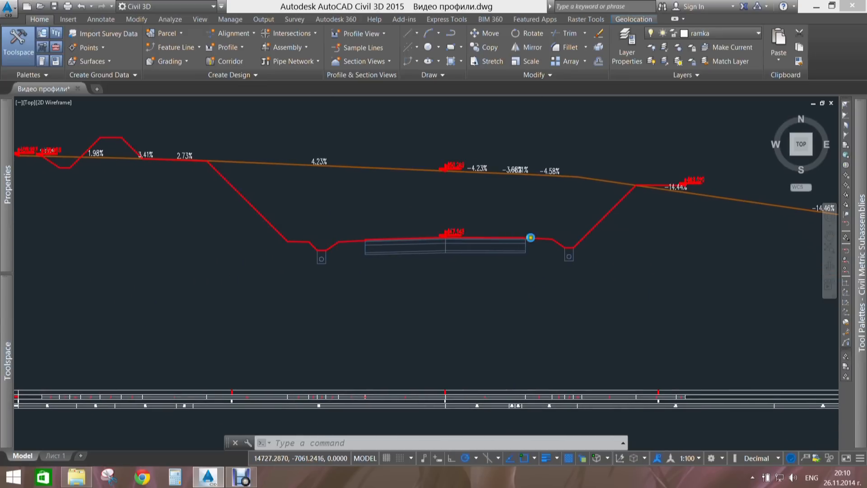
scroll(531, 237, up, 5)
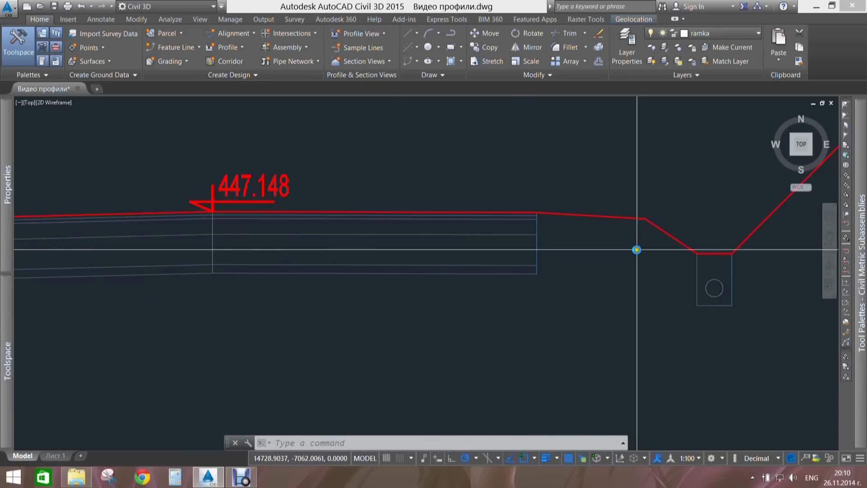
scroll(641, 241, down, 4)
scroll(478, 261, down, 2)
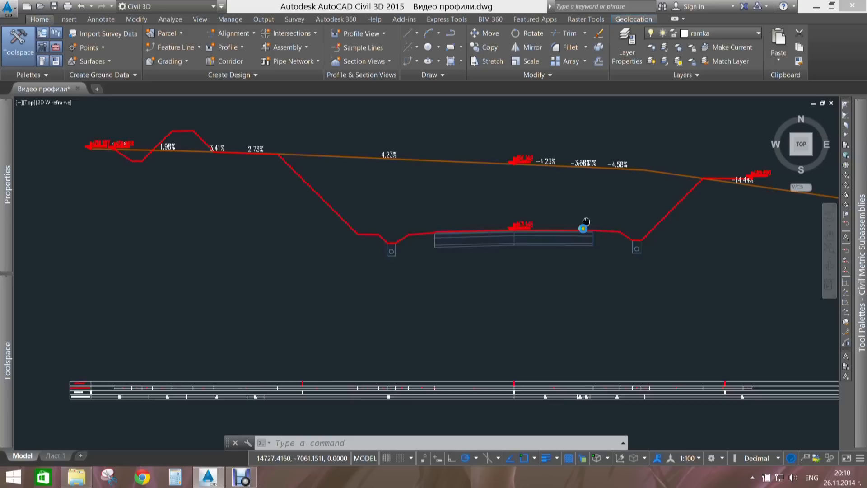
scroll(426, 257, up, 10)
middle_drag(409, 214, 545, 266)
scroll(407, 280, down, 2)
scroll(513, 273, up, 2)
scroll(513, 273, down, 1)
scroll(412, 279, down, 3)
scroll(423, 265, down, 8)
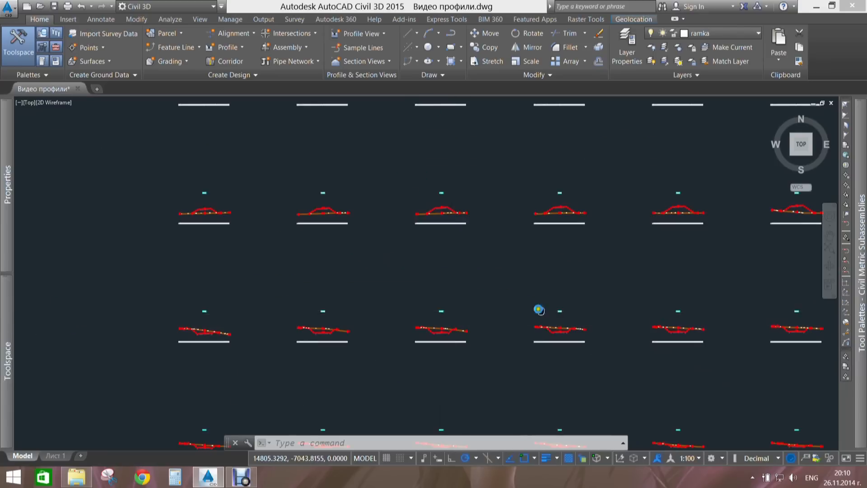
- Inspect the cross section at station 0+320.00, including its station label, terrain line, pavement and axis elevation labels
middle_drag(539, 309, 482, 284)
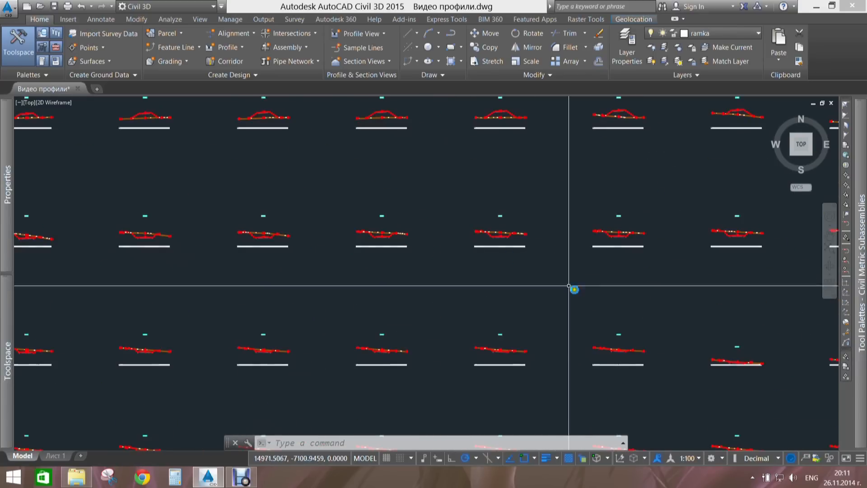
scroll(528, 287, up, 3)
scroll(528, 287, up, 8)
key(Escape)
key(Escape)
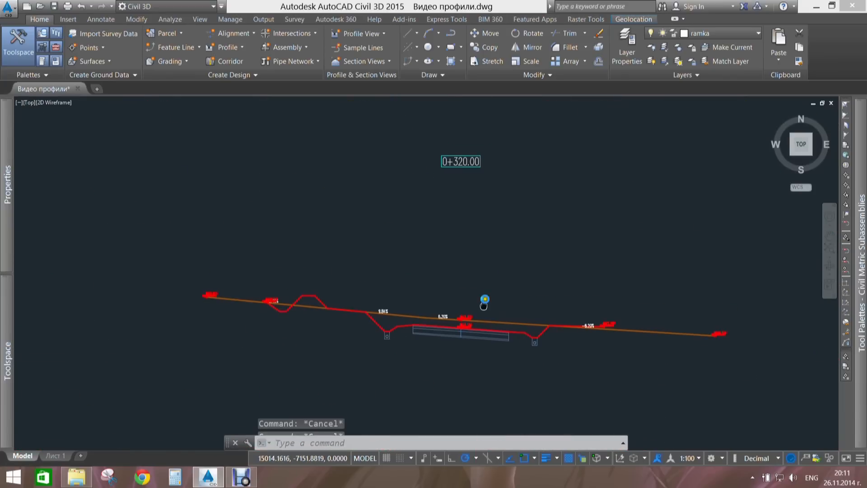
middle_drag(484, 302, 499, 248)
scroll(481, 259, up, 6)
middle_drag(460, 270, 477, 238)
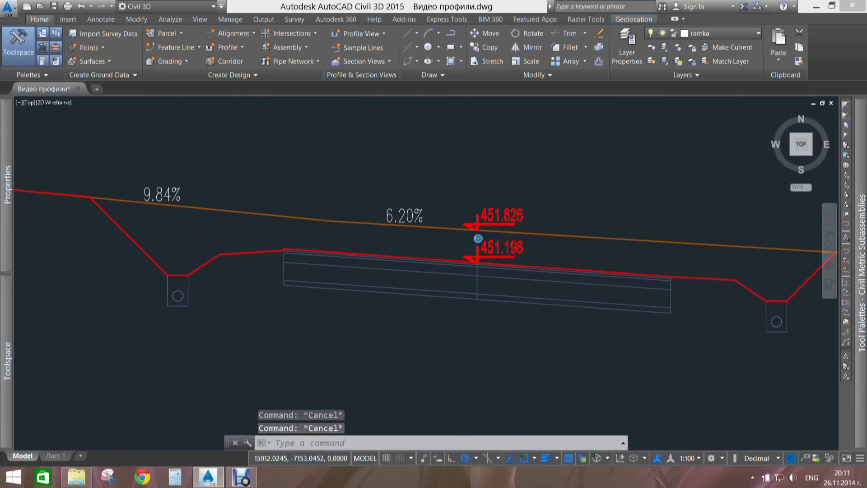
scroll(416, 248, down, 5)
scroll(421, 246, up, 5)
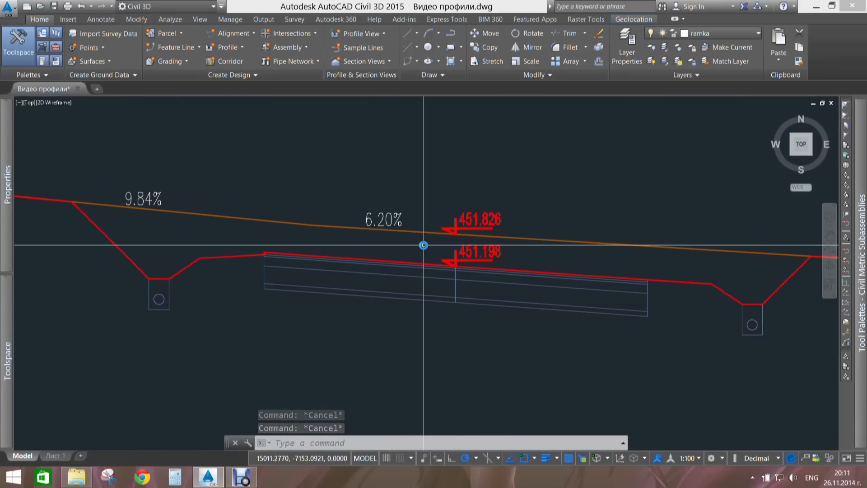
scroll(453, 232, down, 4)
drag(426, 189, 425, 312)
scroll(427, 221, up, 4)
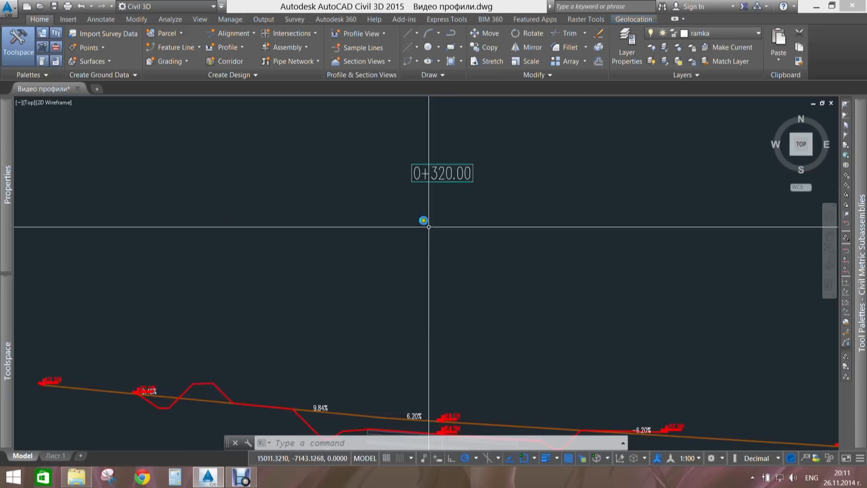
scroll(439, 159, down, 2)
mouse_move(443, 245)
middle_down()
mouse_move(465, 208)
mouse_move(491, 113)
middle_up()
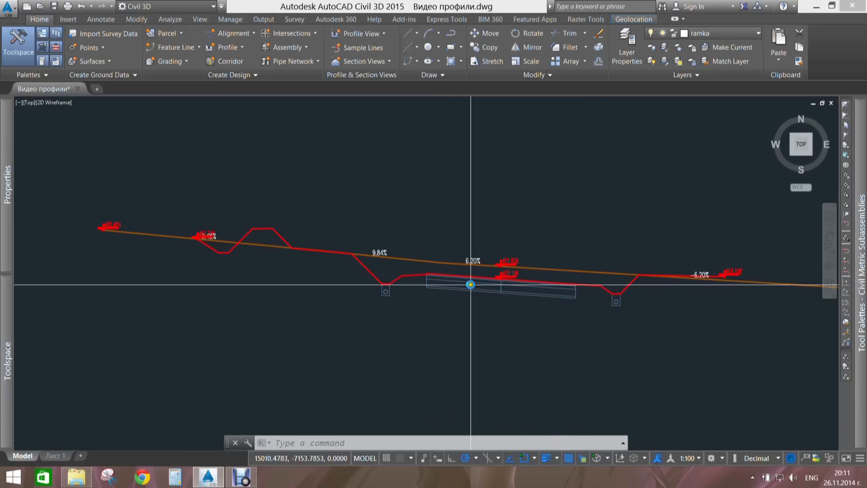
scroll(476, 311, up, 4)
middle_drag(469, 277, 369, 252)
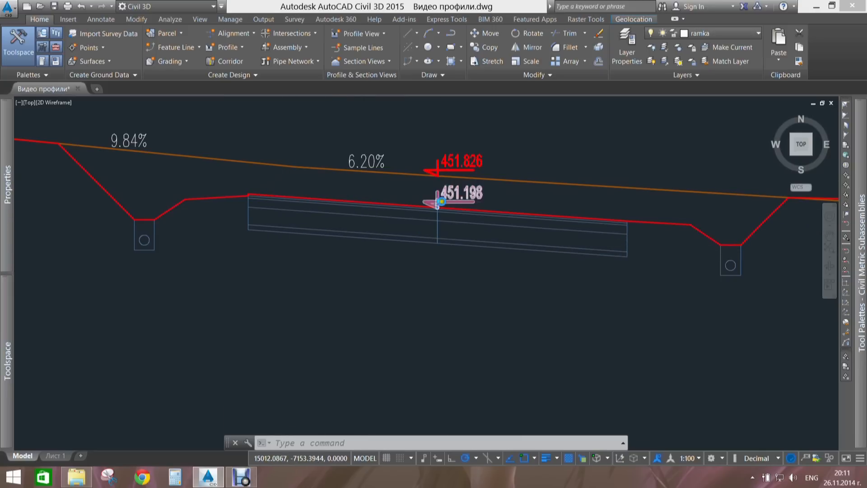
- Check the design and terrain elevations, slopes and lengths in the data bands below the 0+320.00 section
scroll(435, 203, down, 2)
middle_drag(493, 252, 491, 181)
scroll(426, 368, up, 5)
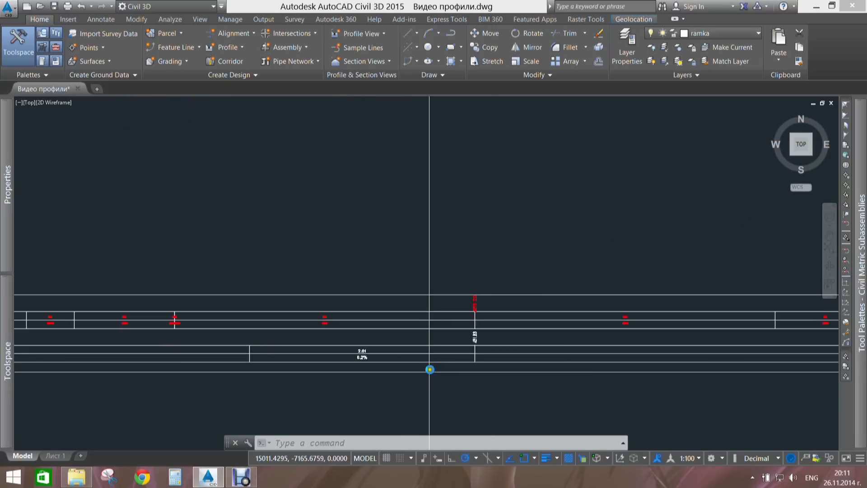
key(Escape)
key(Escape)
key(Escape)
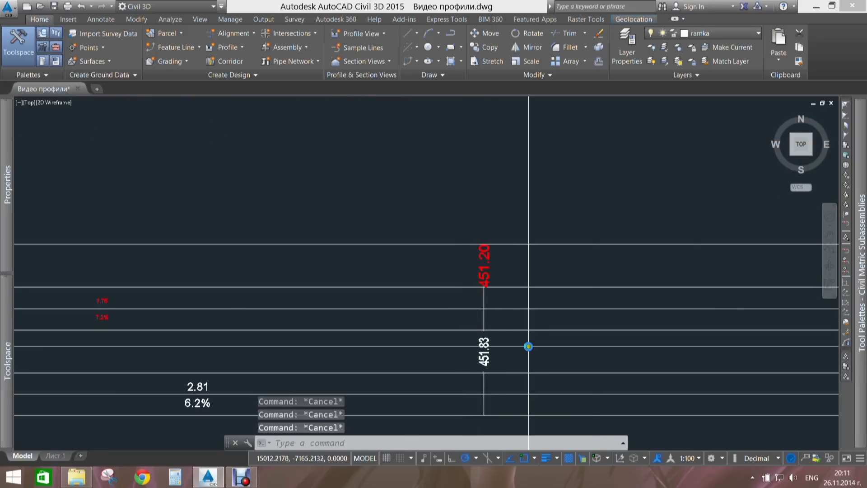
click(696, 458)
click(695, 457)
scroll(594, 301, down, 6)
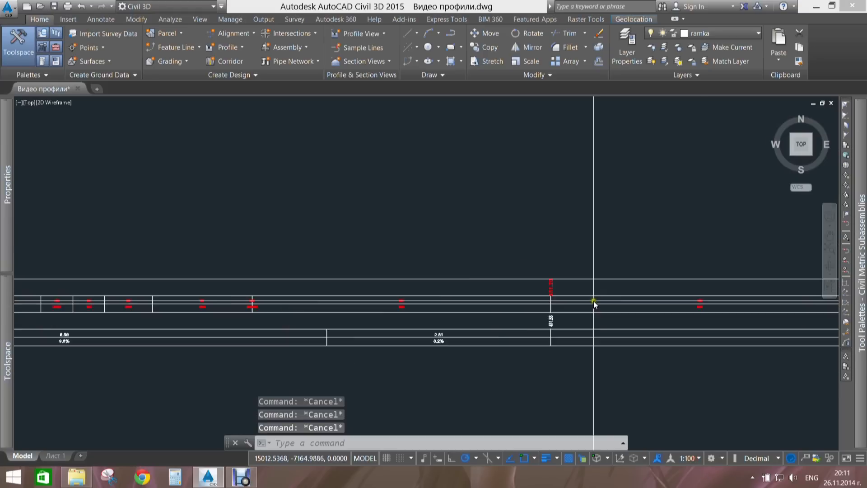
- Compare the design slopes and segment lengths in the 0+320.00 section's data bands with its ditch and pavement geometry
scroll(555, 316, down, 4)
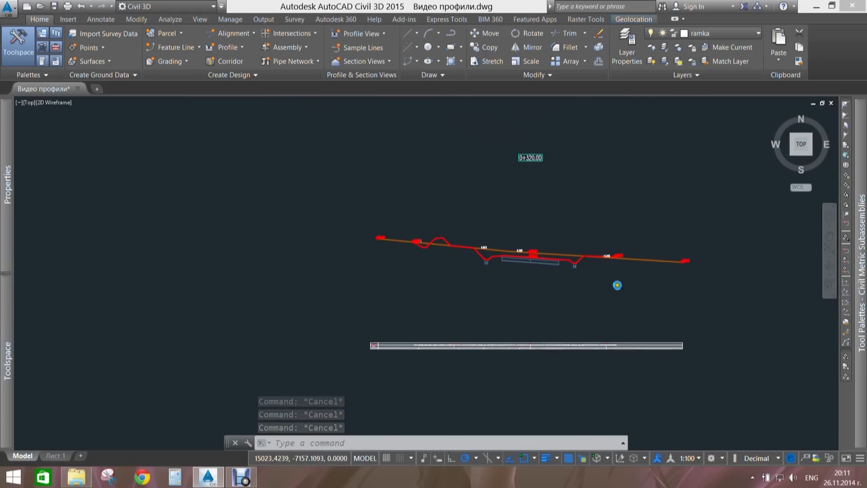
scroll(632, 289, up, 1)
scroll(342, 357, down, 1)
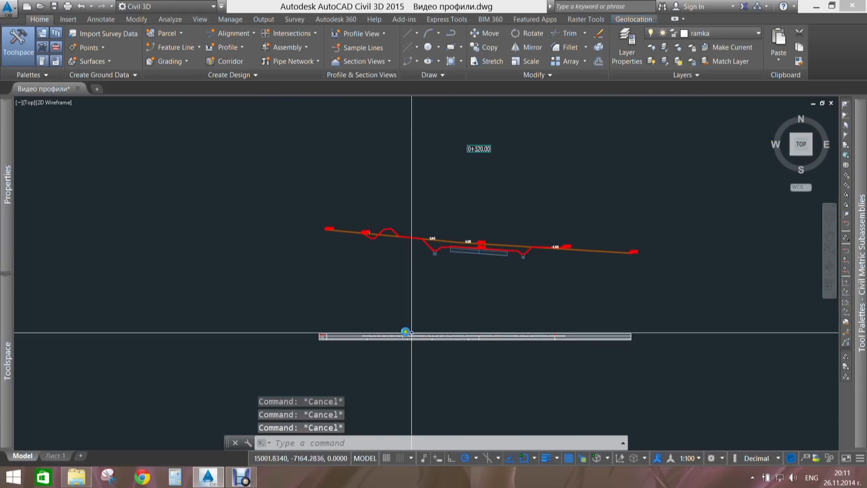
scroll(412, 332, up, 5)
scroll(301, 312, up, 2)
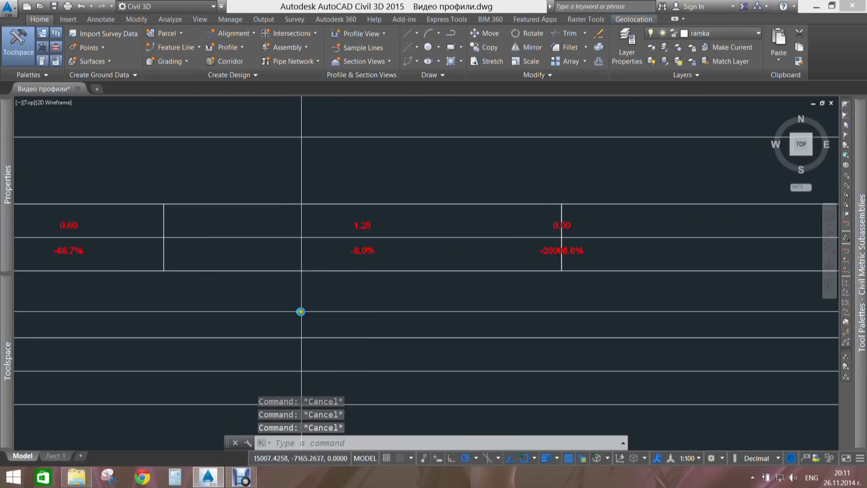
scroll(303, 311, down, 6)
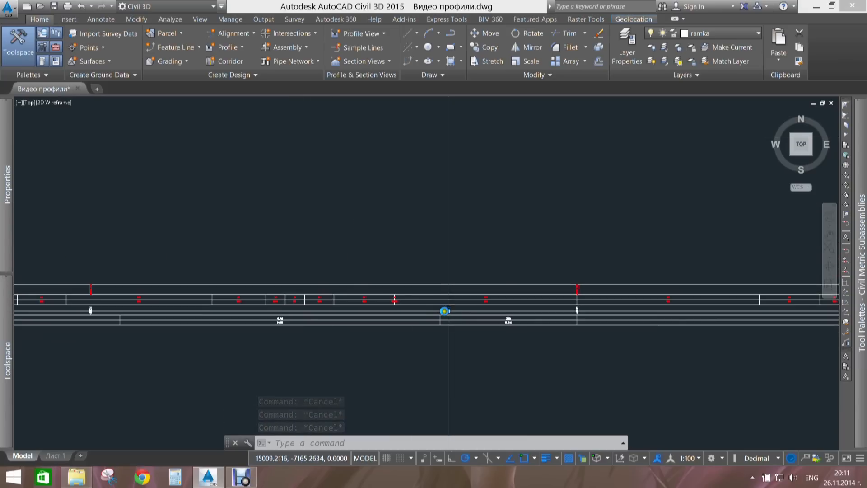
scroll(502, 246, down, 4)
scroll(533, 275, up, 8)
middle_drag(298, 239, 603, 258)
scroll(331, 233, up, 4)
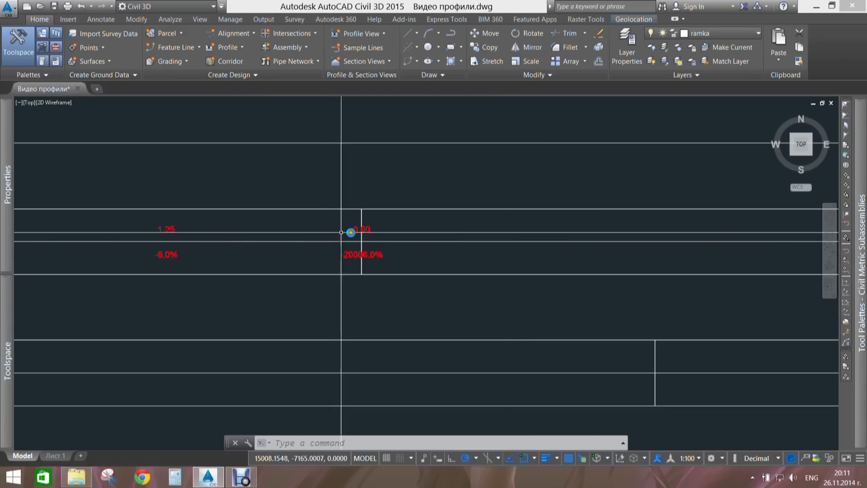
middle_drag(508, 238, 587, 242)
scroll(325, 266, down, 5)
middle_drag(383, 197, 359, 319)
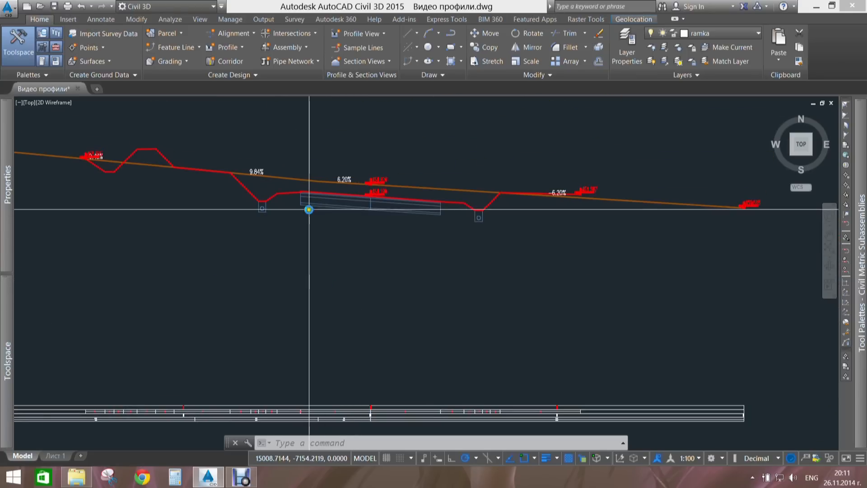
scroll(320, 182, up, 4)
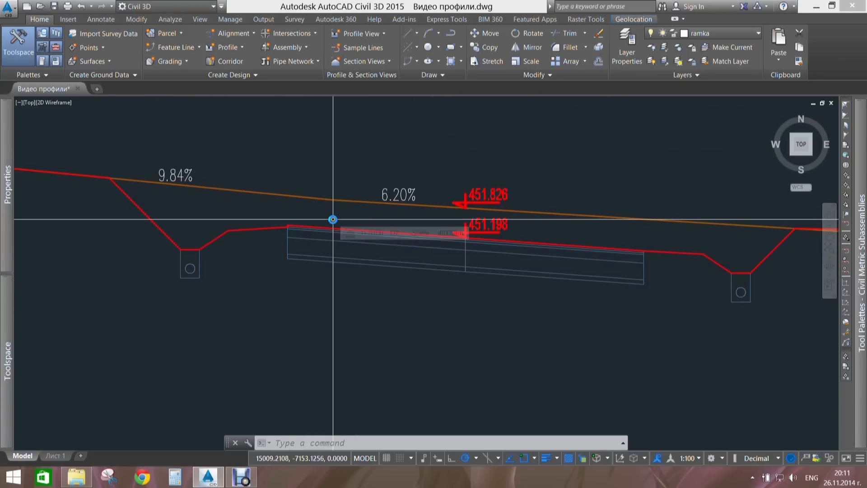
scroll(333, 219, down, 10)
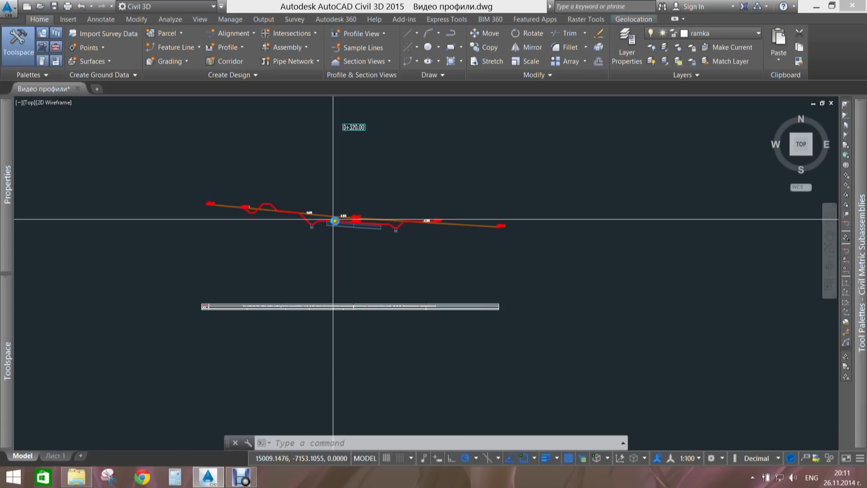
- Examine how the sample lines are distributed along the corridor's curves in plan
scroll(415, 300, down, 6)
middle_drag(331, 286, 495, 310)
scroll(443, 301, down, 2)
scroll(201, 266, up, 2)
key(Escape)
key(Escape)
scroll(194, 253, up, 4)
scroll(220, 271, up, 4)
middle_drag(225, 273, 419, 275)
key(Escape)
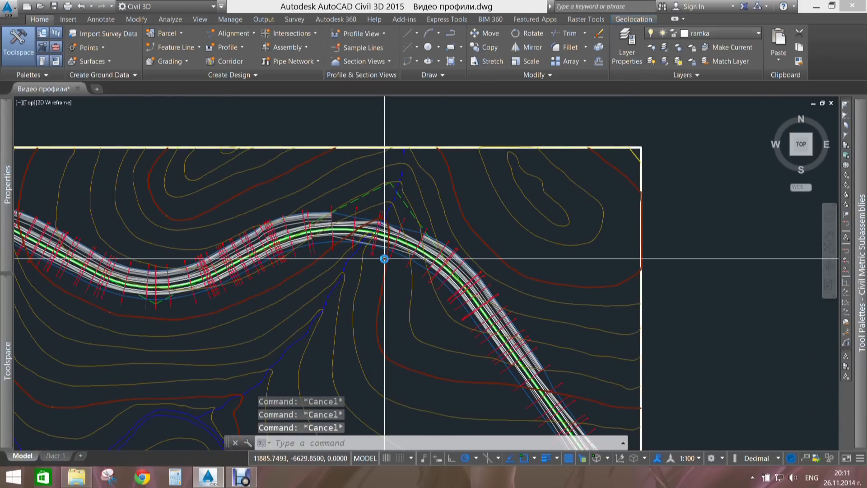
middle_drag(217, 263, 378, 242)
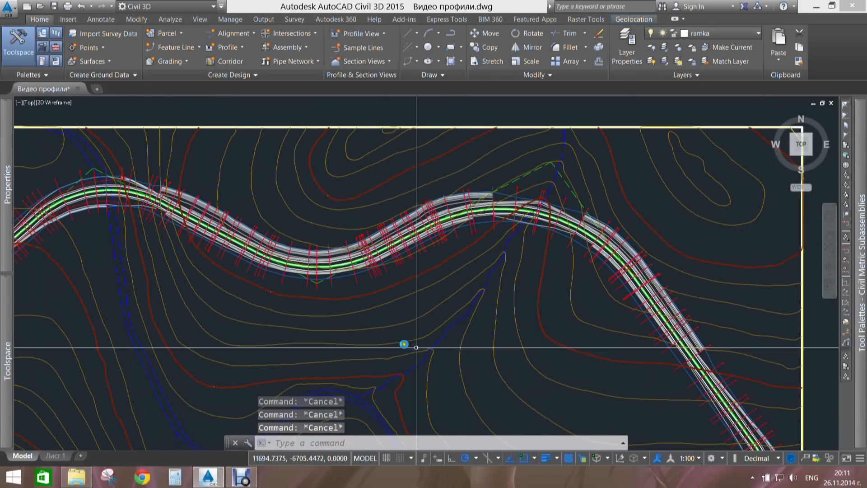
middle_drag(296, 298, 491, 312)
scroll(478, 290, up, 10)
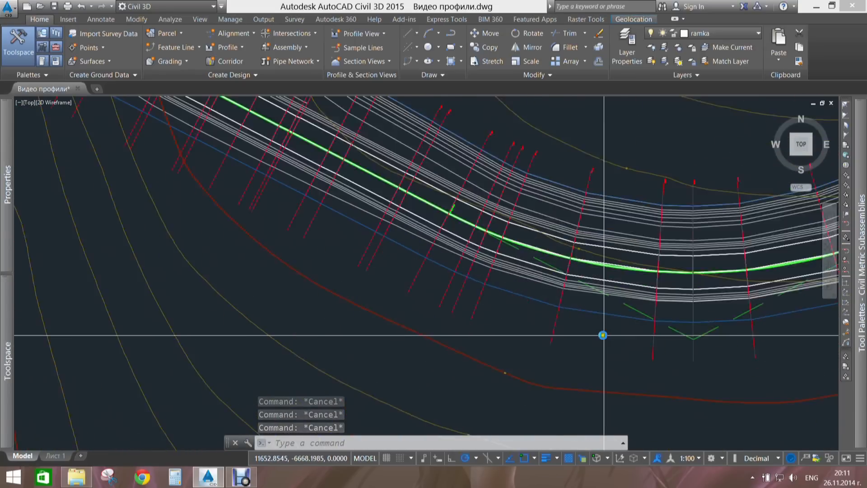
- Select one sample line crossing the corridor bend to check its details, and clear the selection
mouse_move(471, 352)
middle_down()
mouse_move(473, 301)
mouse_move(400, 211)
mouse_move(472, 136)
middle_up()
click(410, 269)
click(373, 252)
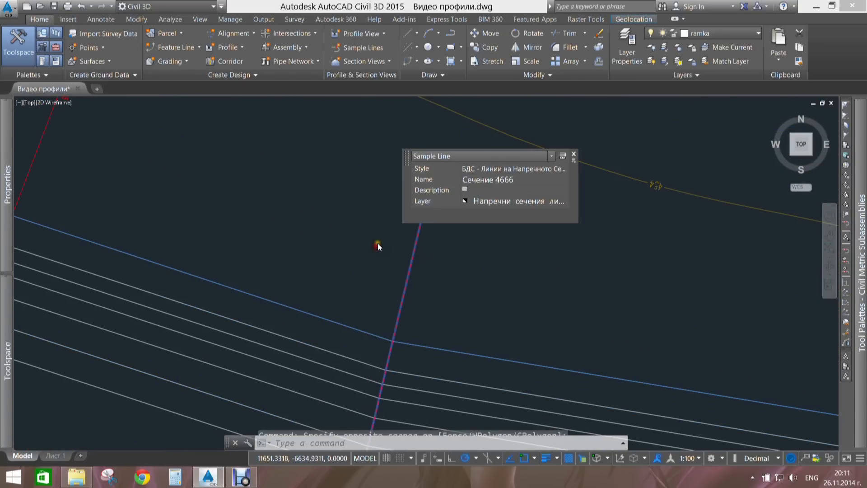
scroll(375, 244, down, 6)
middle_drag(333, 274, 327, 288)
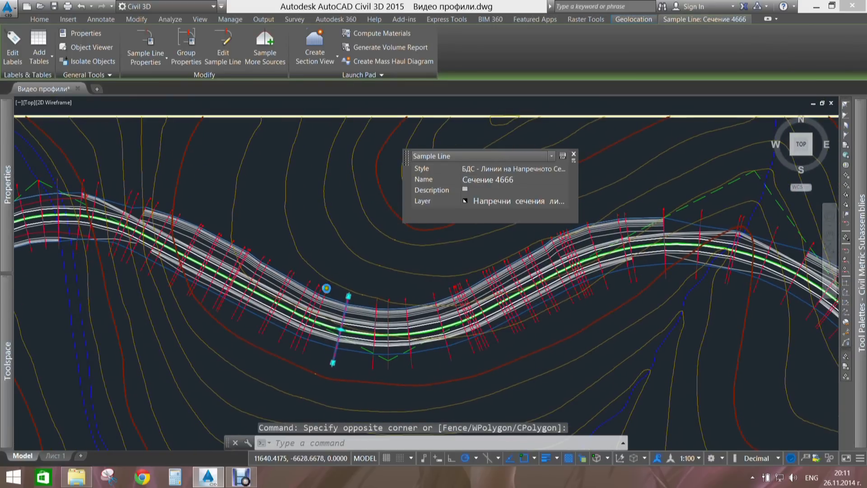
key(Escape)
key(Escape)
middle_drag(384, 323, 387, 283)
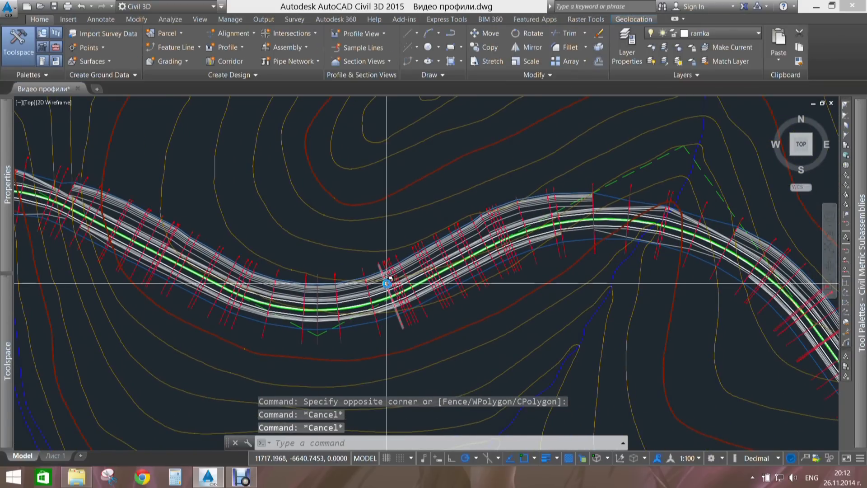
- Return to the section view grid and compare neighbouring cross sections along the row up to station 0+277.84
scroll(386, 284, down, 6)
middle_drag(609, 305, 267, 249)
scroll(268, 249, down, 4)
scroll(479, 282, up, 4)
scroll(554, 299, up, 6)
scroll(434, 267, up, 5)
middle_drag(561, 180, 350, 230)
scroll(523, 212, down, 3)
scroll(573, 212, up, 3)
scroll(235, 230, down, 2)
scroll(443, 218, down, 3)
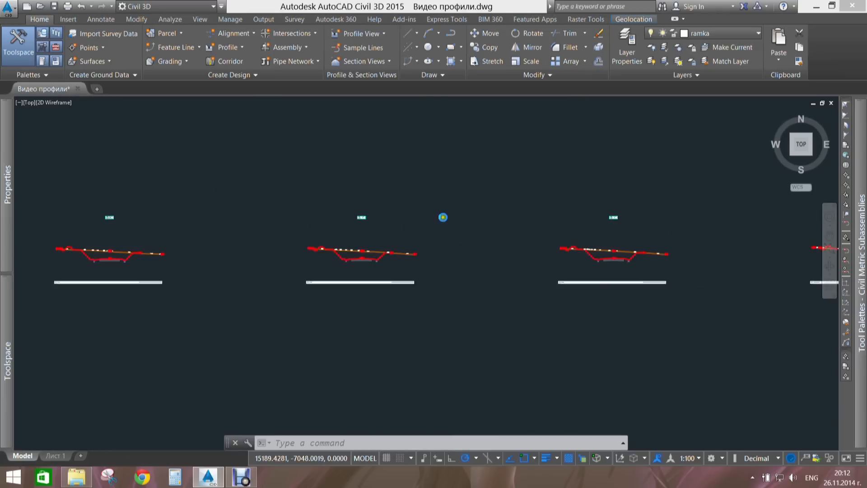
scroll(443, 218, up, 6)
middle_drag(558, 243, 76, 197)
middle_drag(565, 258, 244, 216)
scroll(276, 219, down, 4)
middle_drag(523, 235, 270, 229)
scroll(484, 216, up, 2)
scroll(476, 180, up, 2)
middle_drag(553, 185, 213, 195)
scroll(213, 196, down, 4)
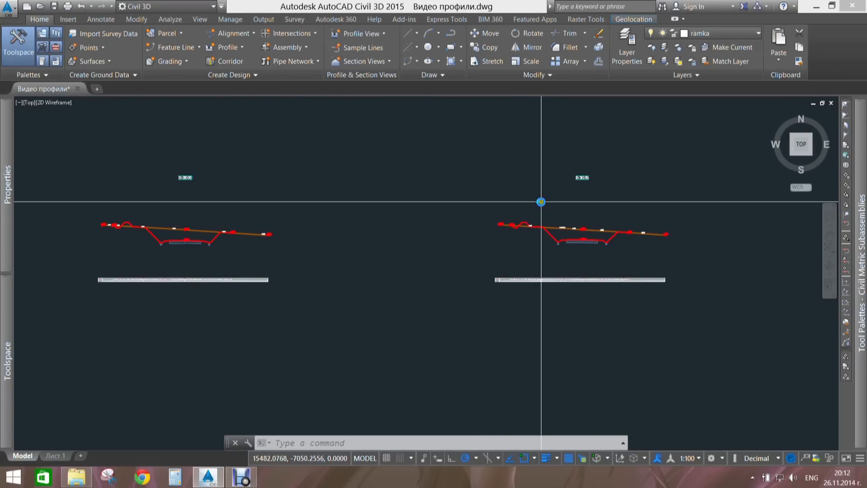
scroll(589, 165, up, 6)
middle_drag(622, 228, 490, 153)
scroll(474, 142, down, 6)
middle_drag(637, 168, 404, 183)
scroll(637, 155, up, 6)
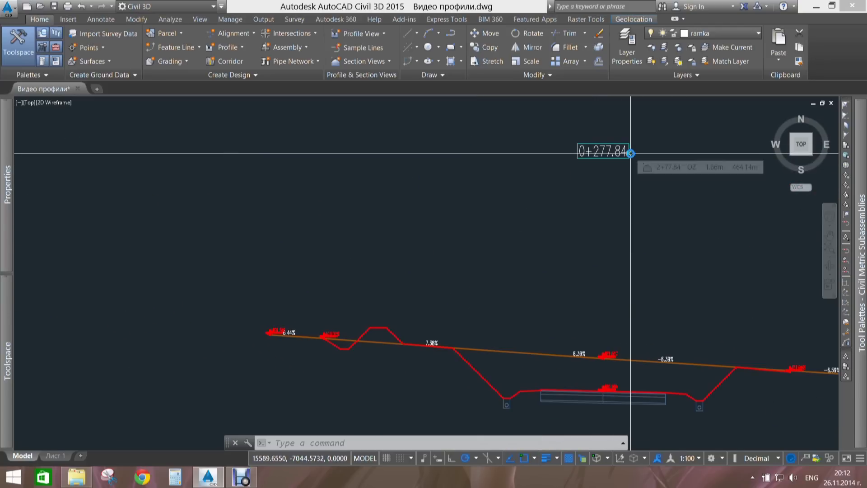
- Browse the surrounding rows of section views and return to the cross section at station 0+320.00
scroll(630, 153, down, 6)
scroll(659, 206, down, 4)
middle_drag(688, 222, 783, 100)
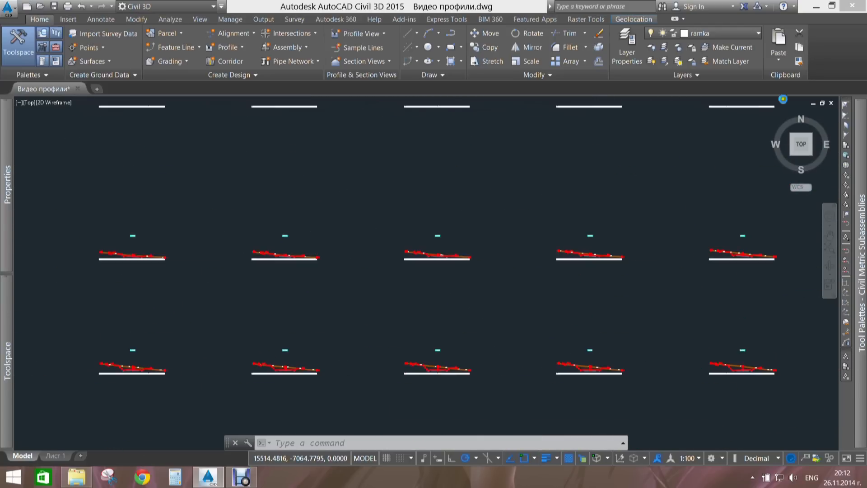
scroll(271, 257, up, 6)
scroll(356, 167, up, 4)
scroll(375, 207, down, 8)
middle_drag(345, 218, 534, 213)
scroll(368, 231, up, 8)
scroll(347, 159, down, 5)
middle_drag(346, 159, 369, 238)
scroll(352, 205, up, 6)
scroll(352, 205, down, 8)
middle_drag(353, 172, 517, 316)
scroll(364, 345, down, 3)
scroll(401, 283, up, 6)
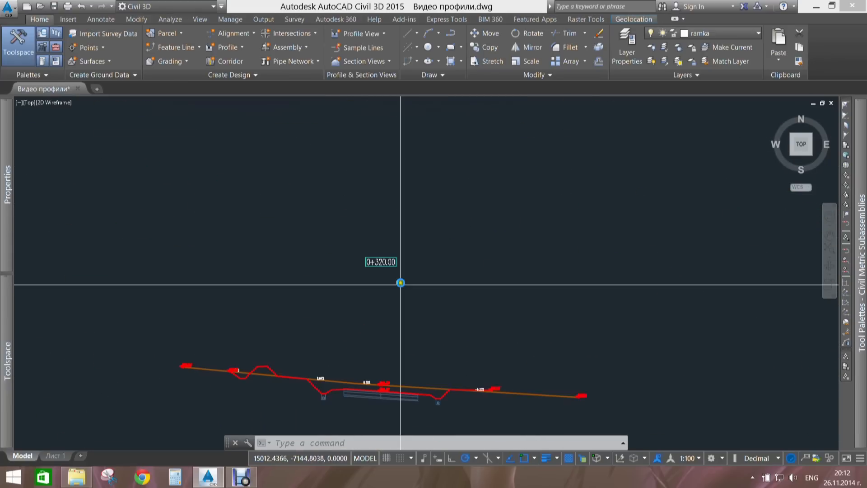
- Inspect the cross sections at stations 0+300.00 and 0+290.62 and their neighbour at the start of the row
mouse_move(322, 297)
middle_down()
mouse_move(616, 188)
mouse_move(707, 265)
middle_up()
mouse_move(242, 278)
middle_down()
mouse_move(405, 242)
mouse_move(486, 283)
mouse_move(759, 276)
middle_up()
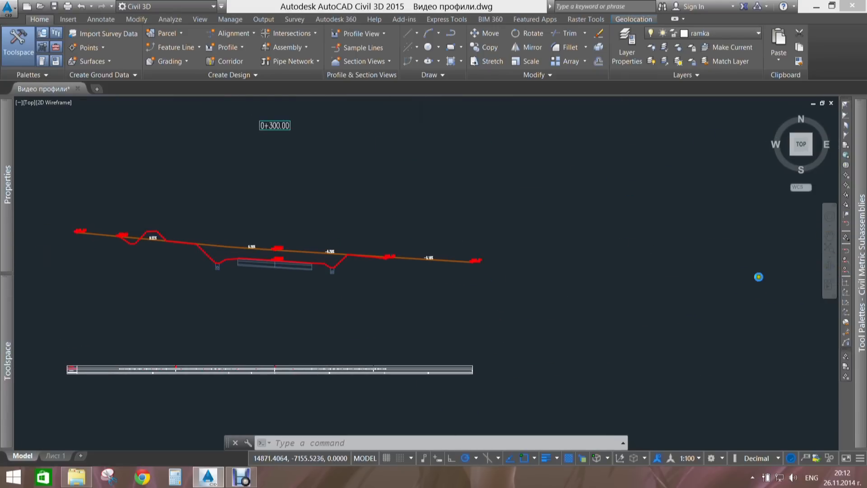
scroll(280, 265, up, 2)
scroll(232, 262, up, 8)
mouse_move(232, 262)
middle_down()
mouse_move(509, 255)
mouse_move(561, 267)
mouse_move(533, 279)
middle_up()
scroll(467, 262, down, 10)
middle_drag(268, 267, 512, 251)
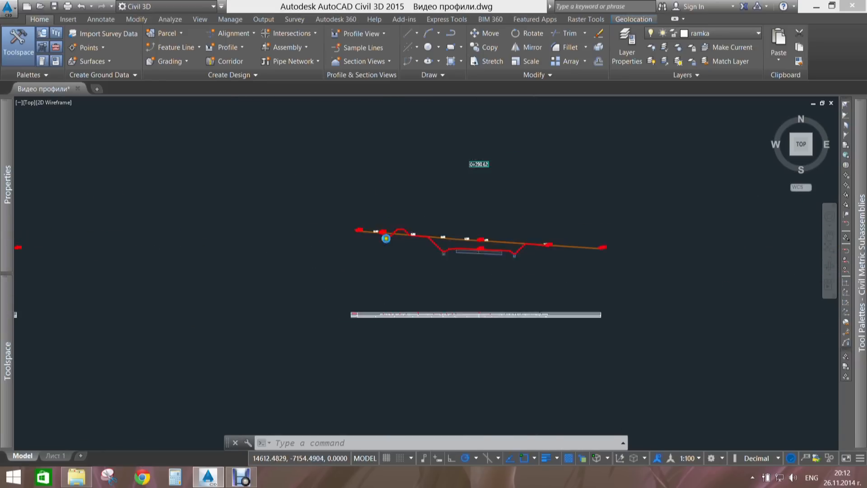
scroll(416, 242, up, 3)
middle_drag(367, 277, 643, 258)
scroll(644, 257, down, 3)
middle_drag(362, 288, 493, 284)
scroll(280, 253, up, 6)
middle_drag(291, 312, 349, 139)
- Check the axis elevations, slopes and lengths in the data bands of the section at the start of the row
scroll(405, 314, up, 8)
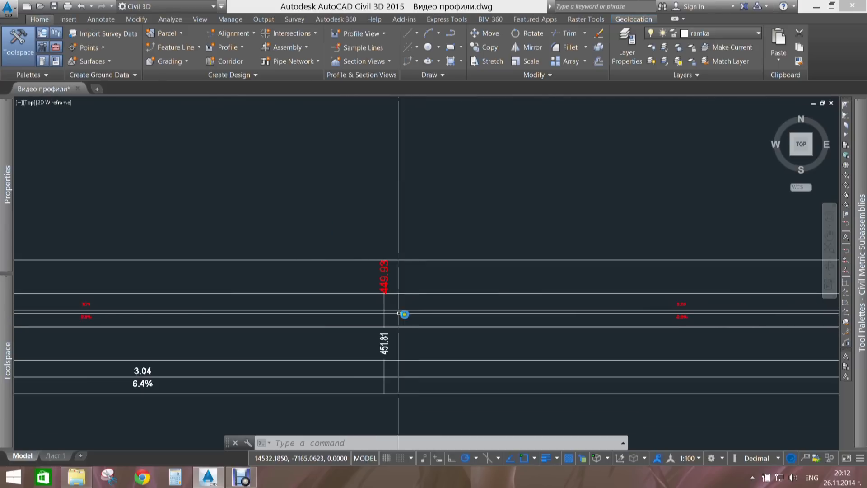
middle_drag(314, 286, 590, 277)
scroll(253, 277, up, 4)
middle_drag(254, 276, 577, 257)
scroll(580, 259, down, 2)
scroll(582, 260, down, 8)
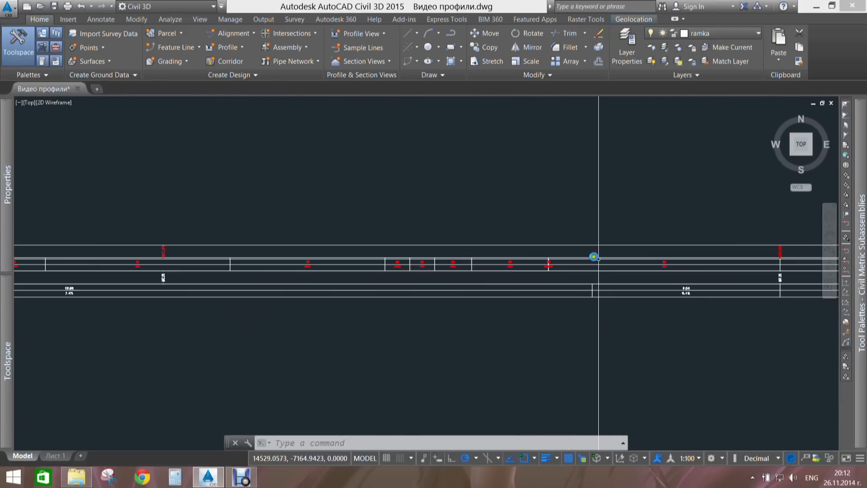
middle_drag(594, 255, 591, 242)
scroll(674, 286, down, 2)
scroll(678, 229, up, 13)
scroll(657, 334, down, 4)
- View the cross section at station 0+396.48 and the section views around it
middle_drag(657, 335, 595, 139)
scroll(595, 139, down, 2)
middle_drag(582, 392, 568, 344)
scroll(571, 348, up, 3)
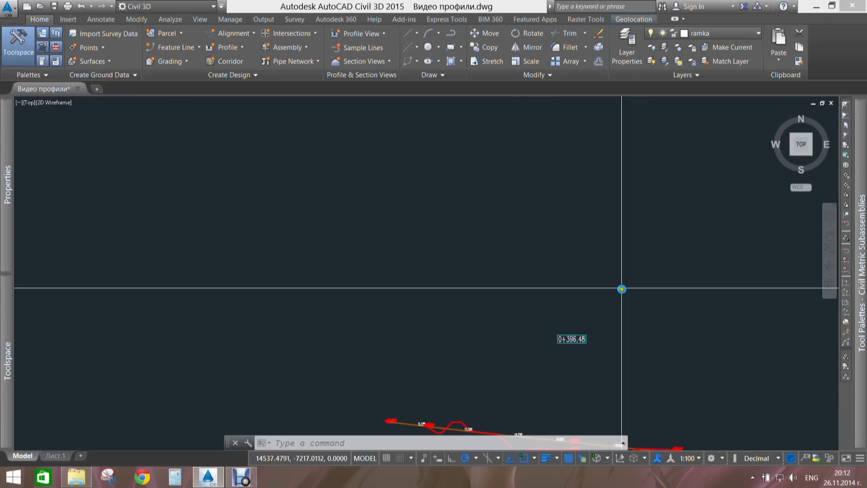
scroll(621, 289, down, 3)
scroll(490, 290, down, 5)
scroll(701, 252, down, 3)
middle_drag(701, 252, 310, 264)
- Examine the road cut in the 0+277.84 section and the elevations, slopes and lengths in its data bands
scroll(455, 242, up, 5)
scroll(354, 252, up, 10)
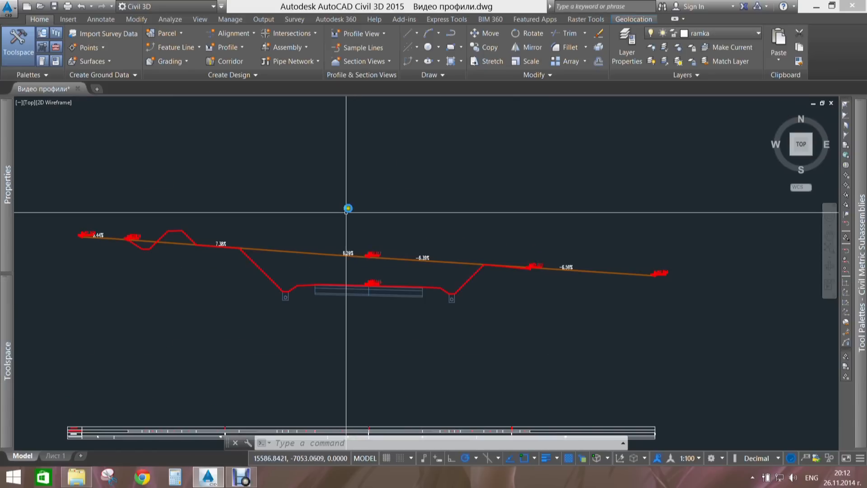
scroll(355, 290, up, 4)
middle_drag(358, 290, 379, 158)
middle_drag(400, 275, 426, 137)
middle_drag(344, 337, 418, 282)
scroll(283, 347, up, 6)
scroll(267, 325, up, 2)
mouse_move(272, 319)
middle_down()
mouse_move(583, 324)
mouse_move(641, 314)
middle_up()
scroll(562, 298, down, 3)
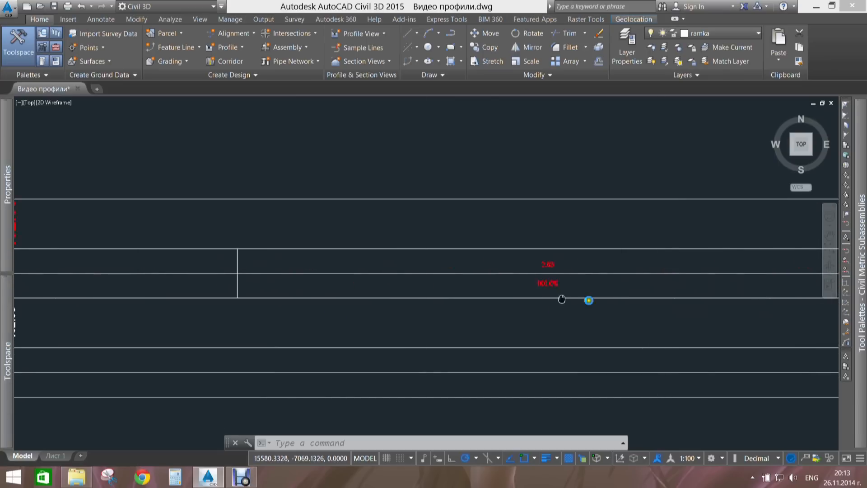
scroll(147, 292, up, 4)
mouse_move(145, 289)
middle_down()
mouse_move(209, 277)
mouse_move(447, 277)
middle_up()
scroll(446, 277, down, 4)
scroll(272, 280, down, 5)
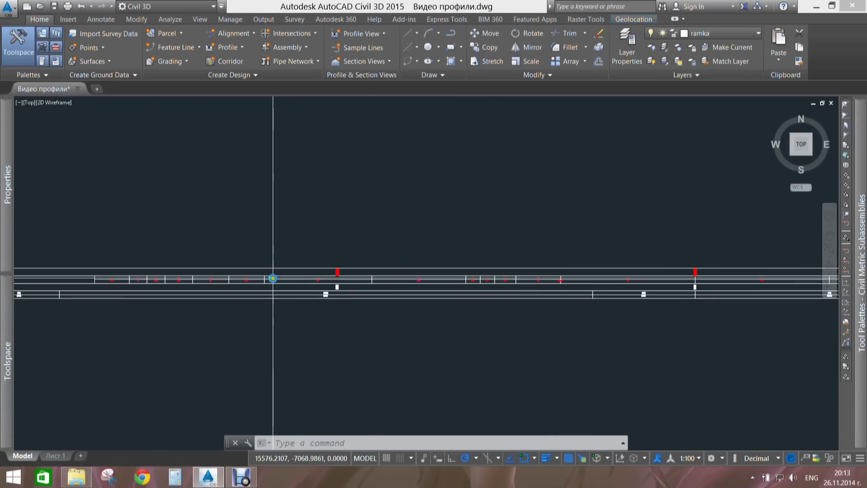
scroll(415, 272, up, 8)
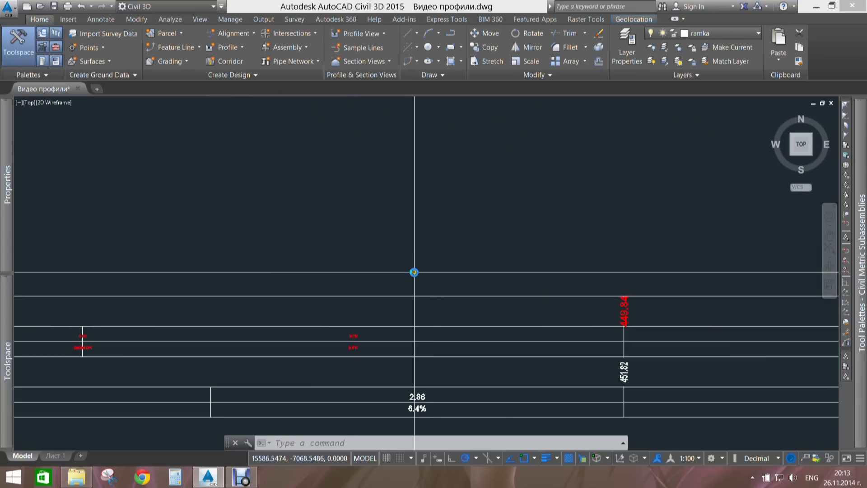
middle_drag(416, 333, 280, 304)
scroll(279, 304, down, 5)
scroll(598, 310, up, 8)
scroll(559, 294, down, 7)
scroll(500, 275, down, 6)
- Review the rows of section views across the whole grid, ending at the first sections of a row
middle_drag(446, 233, 449, 337)
scroll(449, 336, down, 8)
key(Escape)
key(Escape)
middle_drag(374, 294, 574, 249)
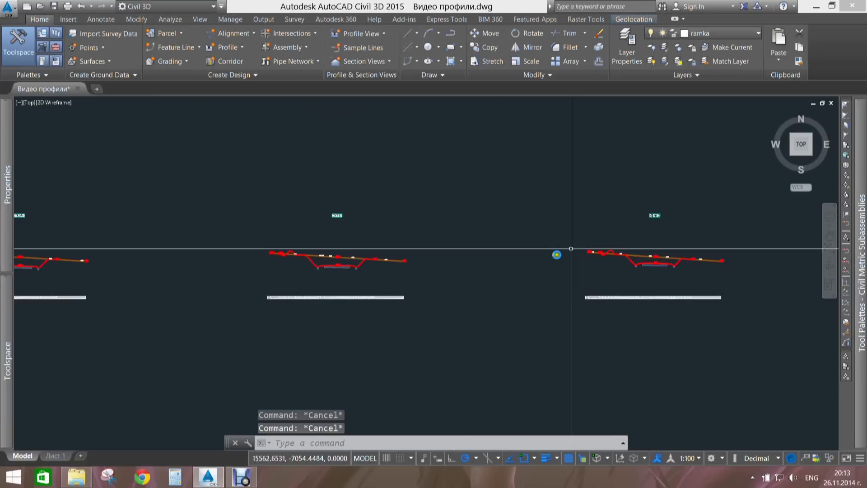
key(Escape)
middle_drag(397, 278, 559, 252)
middle_drag(360, 250, 596, 228)
middle_drag(402, 242, 552, 236)
scroll(439, 236, down, 3)
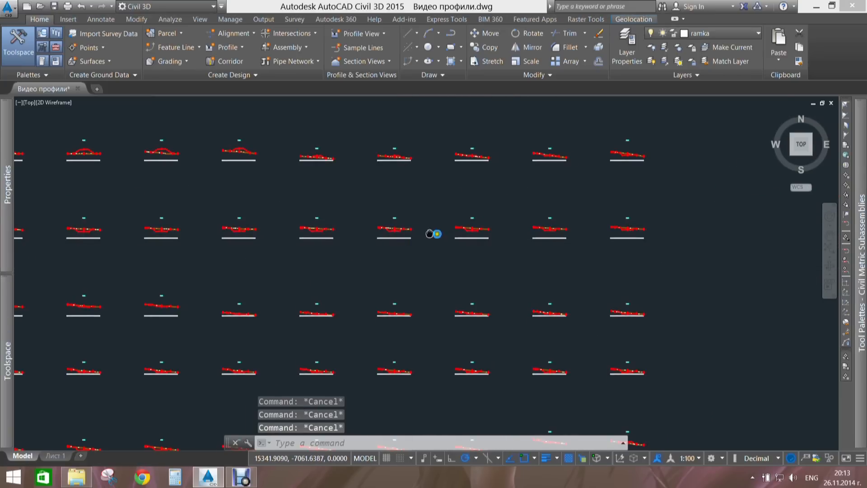
middle_drag(427, 232, 625, 234)
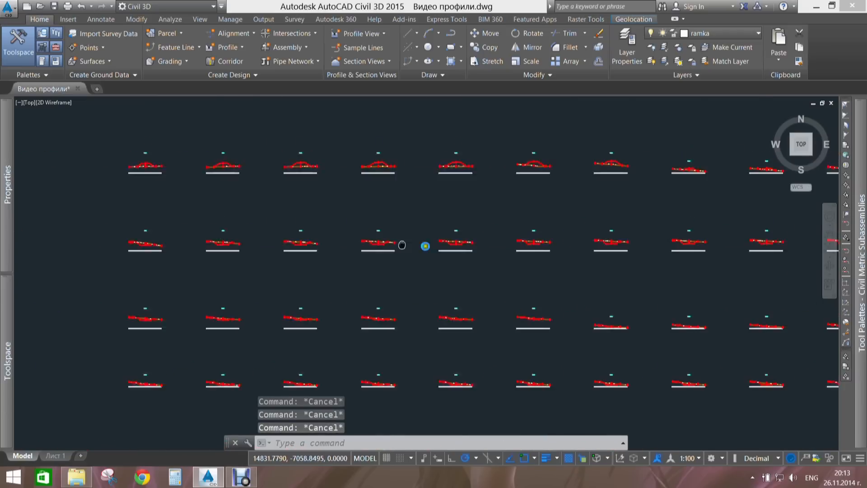
scroll(210, 235, up, 6)
middle_drag(234, 238, 334, 238)
scroll(291, 291, up, 2)
middle_drag(292, 290, 297, 273)
scroll(297, 275, down, 2)
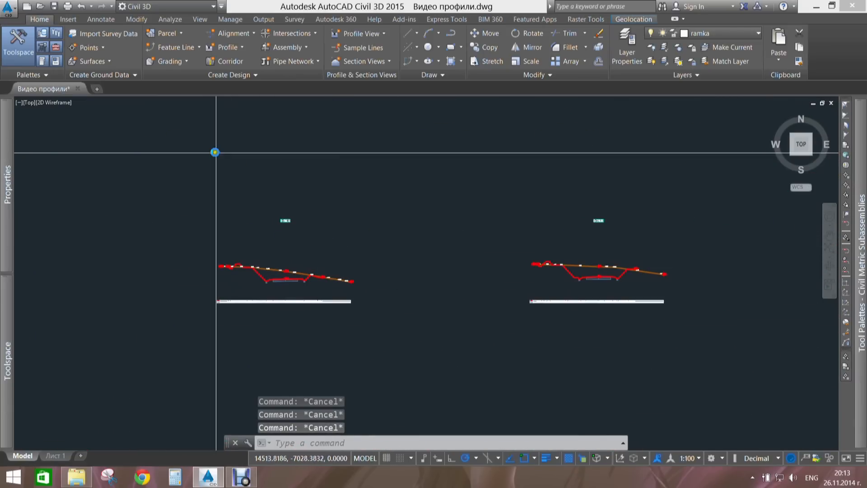
middle_drag(296, 195, 274, 198)
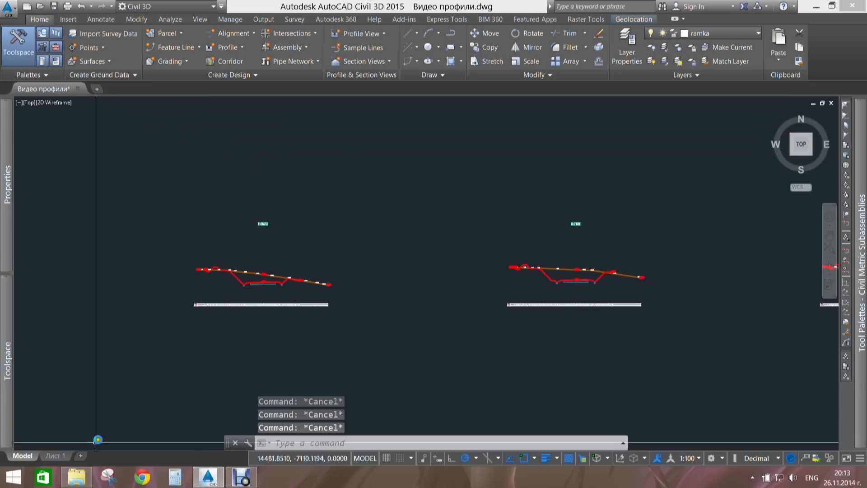
- Open the drawing opit 12 from the UASG > NOW > Organizacia folder and dismiss the program error
click(85, 475)
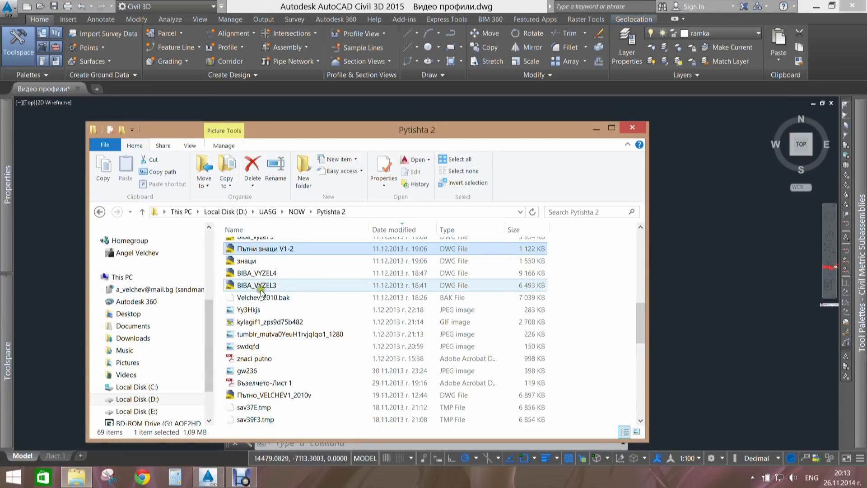
scroll(285, 298, up, 5)
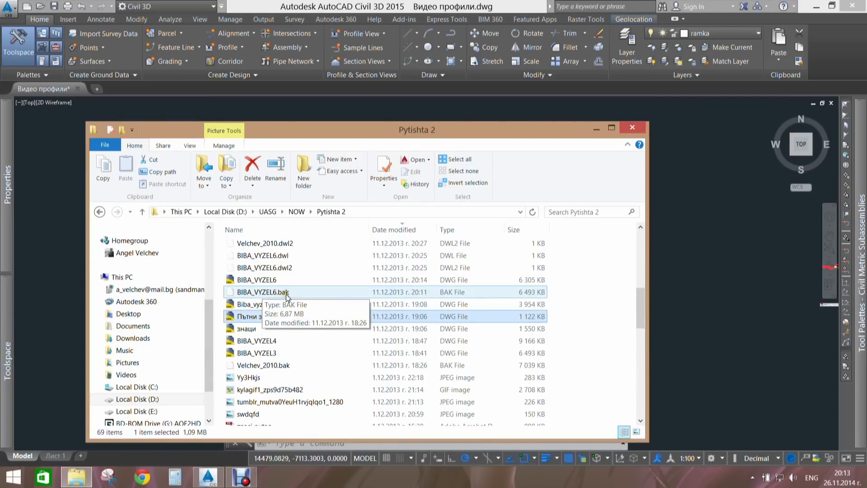
click(212, 278)
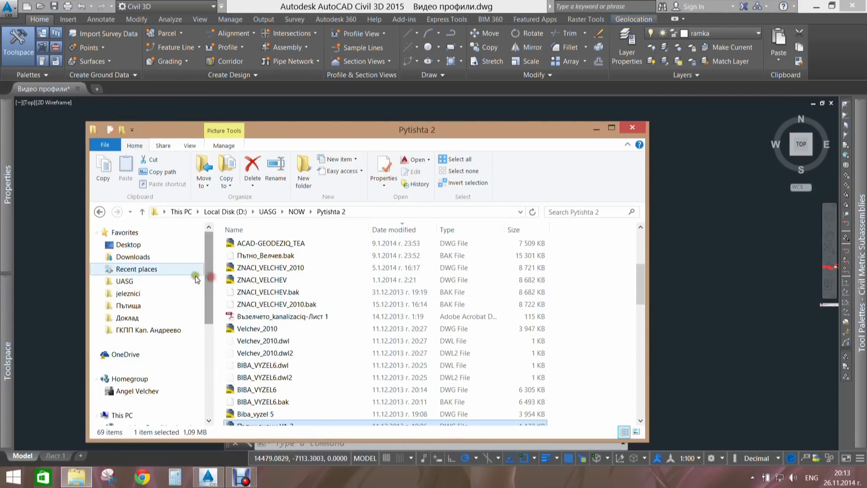
click(141, 282)
double_click(319, 255)
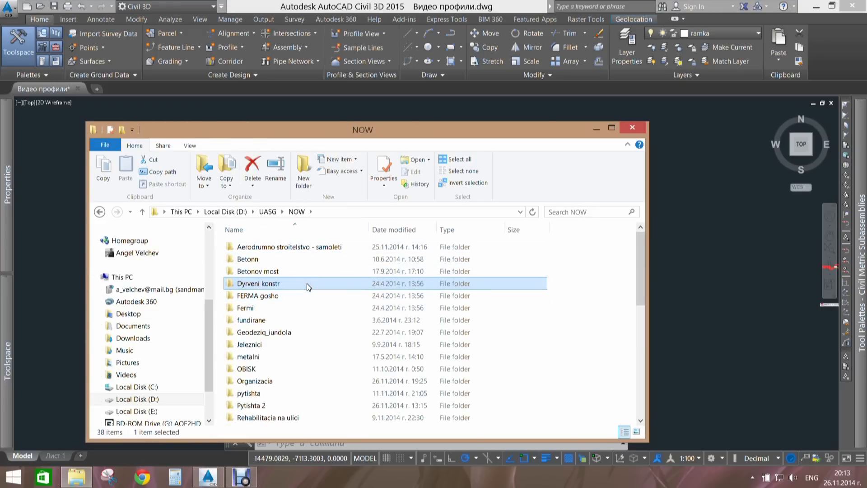
click(265, 381)
double_click(265, 381)
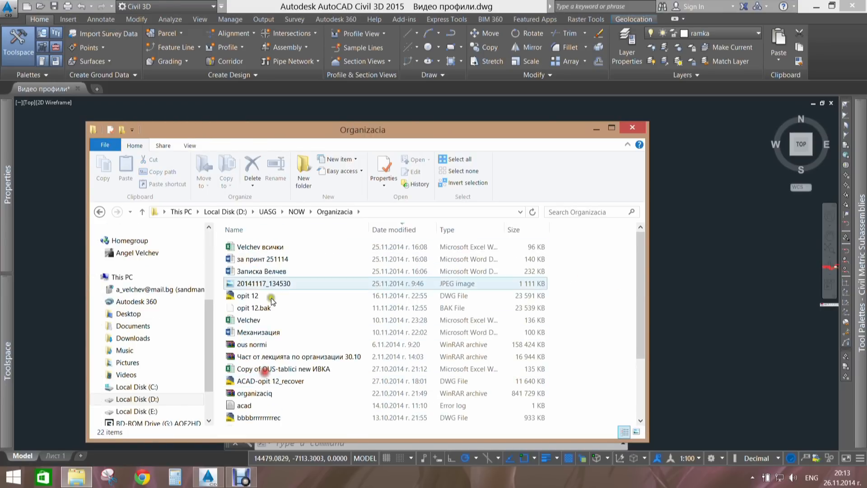
click(273, 296)
double_click(273, 295)
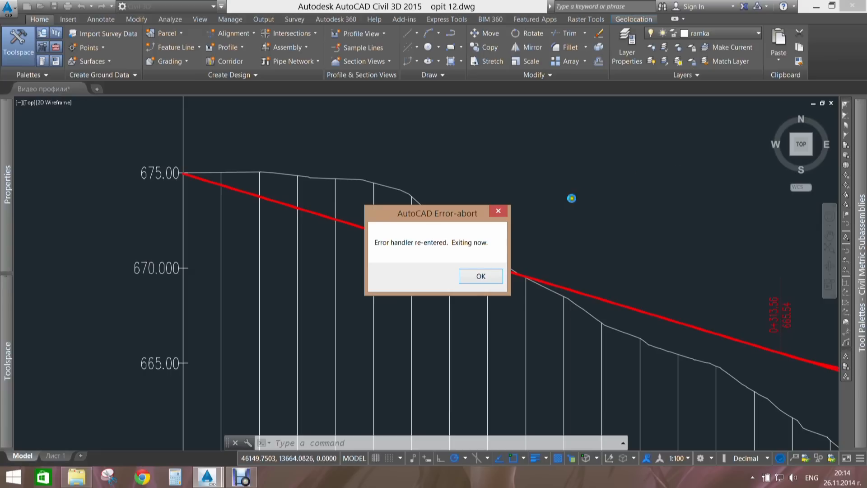
click(479, 243)
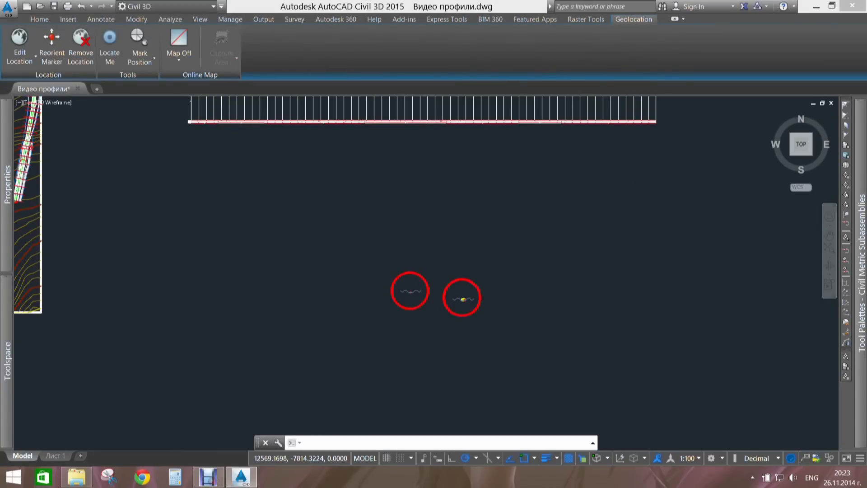
- Locate the circled road assembly with the yellow signs and select its right lane to identify the subassembly used
click(642, 367)
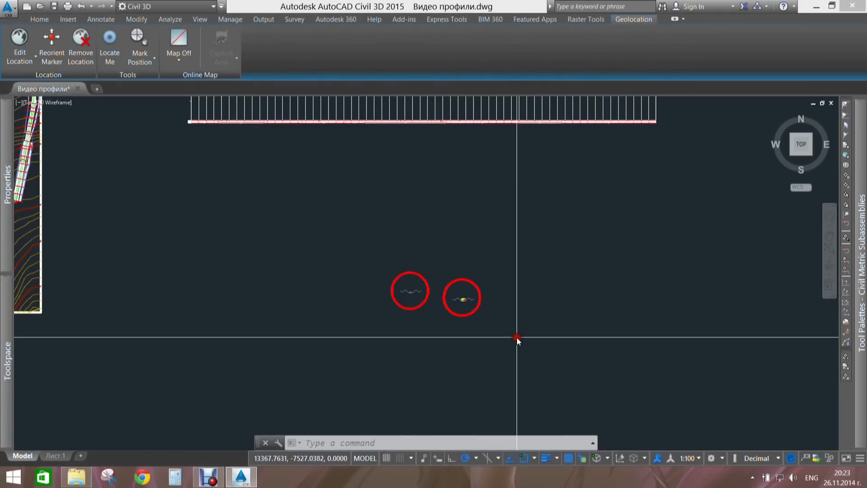
key(Escape)
scroll(500, 306, up, 6)
scroll(530, 276, up, 5)
middle_drag(519, 262, 428, 286)
key(Escape)
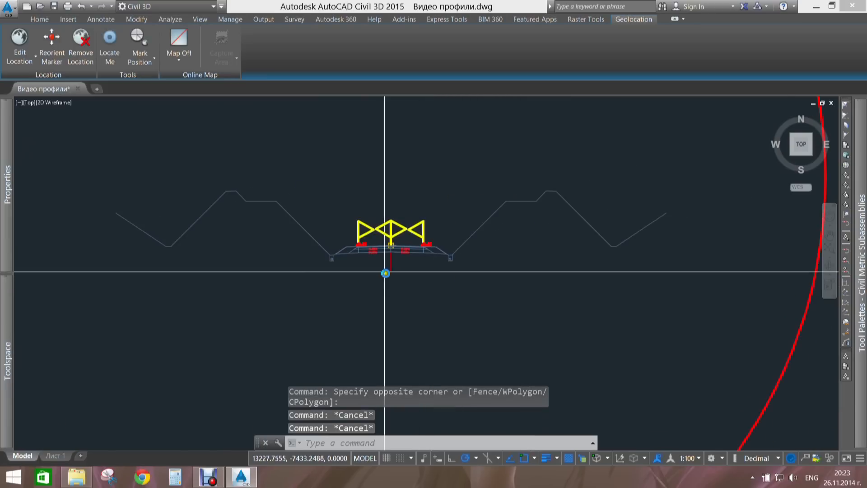
scroll(384, 273, up, 4)
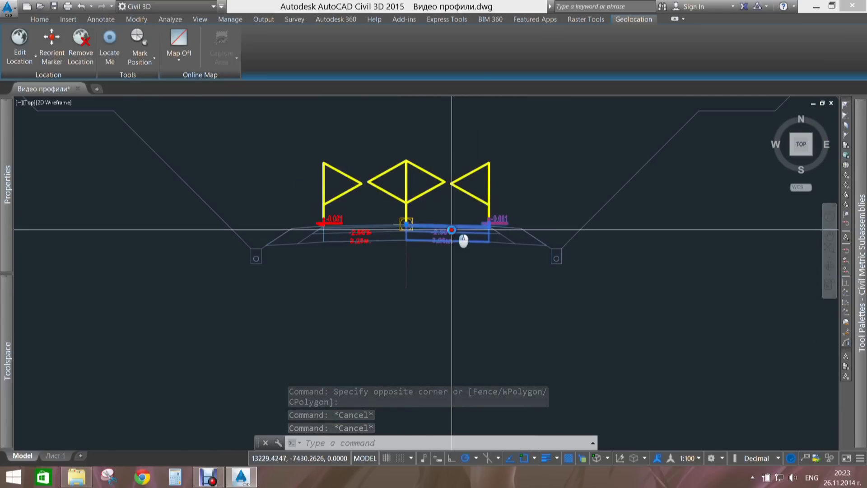
click(465, 237)
middle_drag(449, 211, 432, 214)
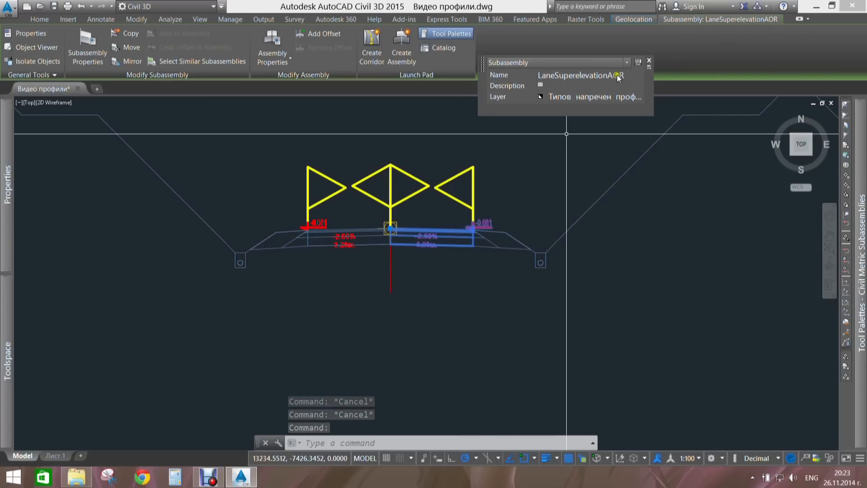
mouse_move(863, 217)
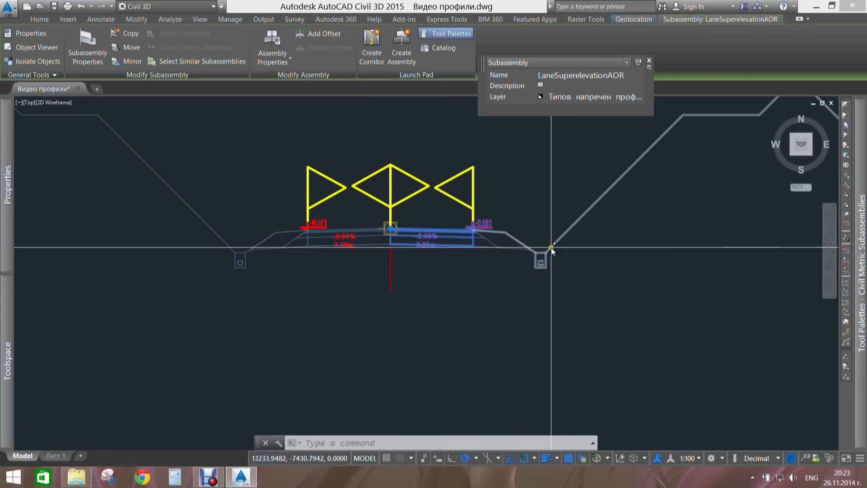
- Select the assembly's right shoulder, read its full subassembly name and find it among the metric shoulder subassemblies
click(485, 245)
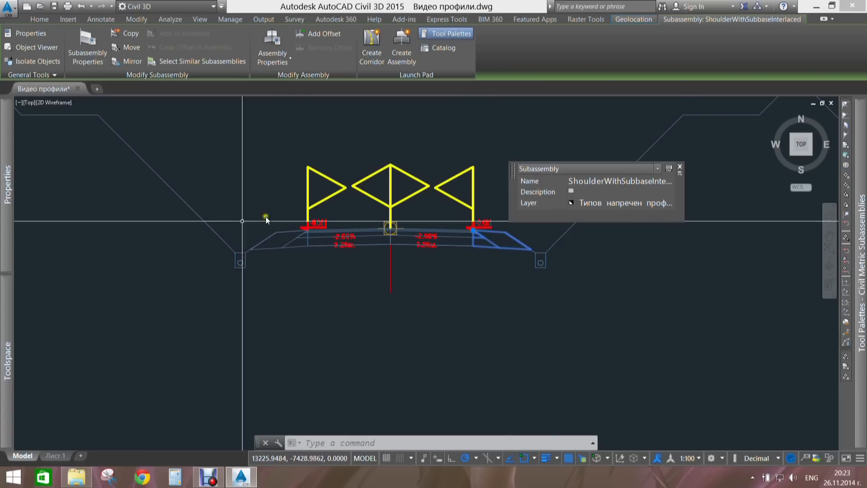
mouse_move(7, 185)
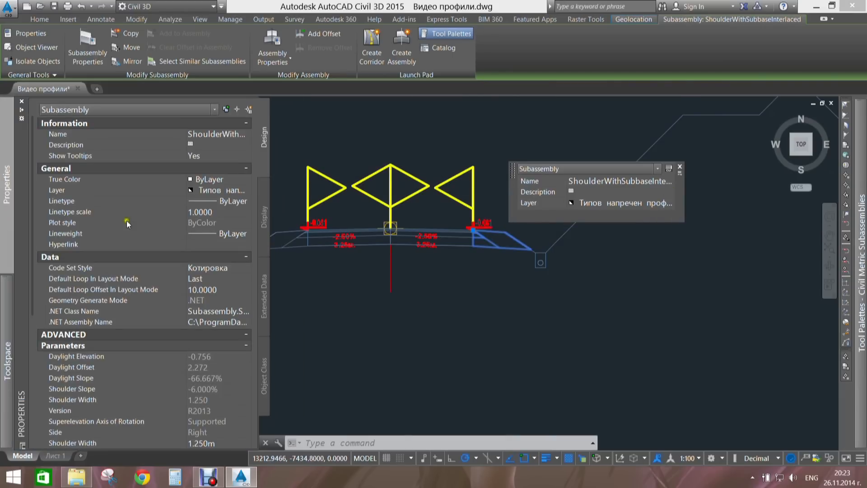
click(240, 134)
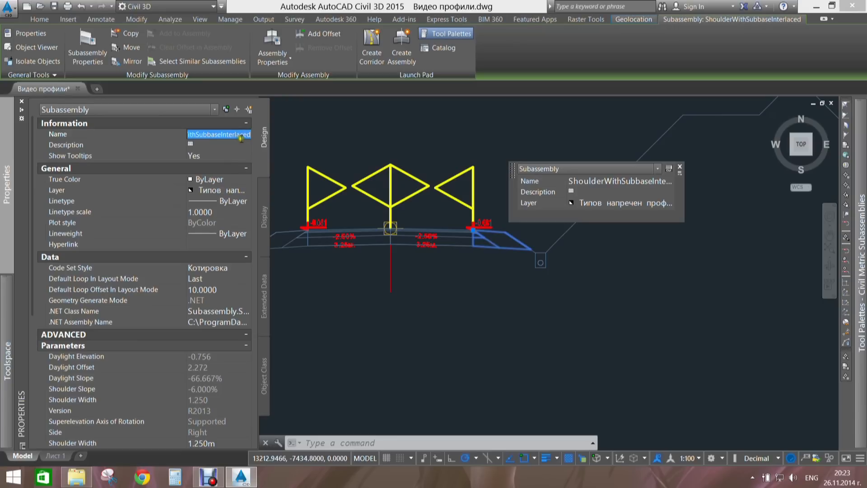
drag(223, 135, 271, 138)
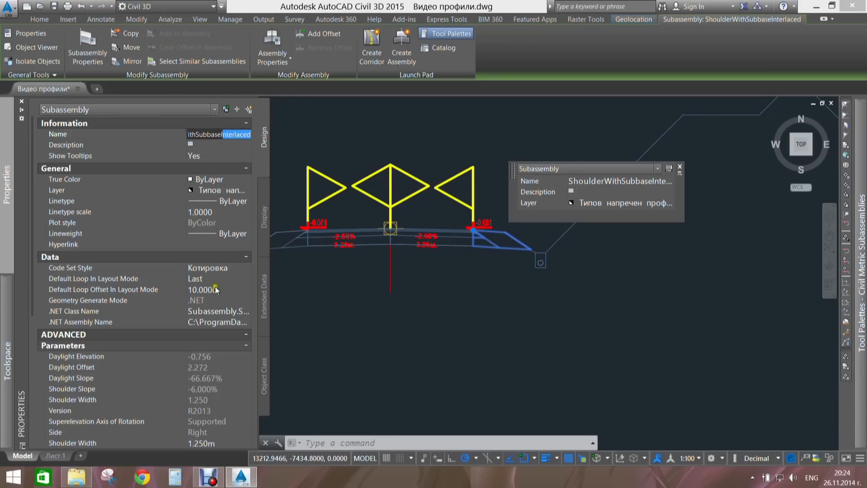
click(217, 364)
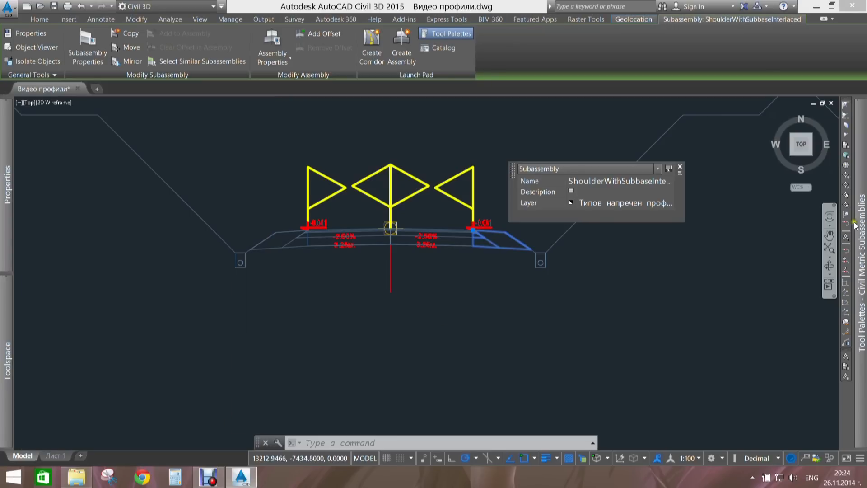
click(736, 235)
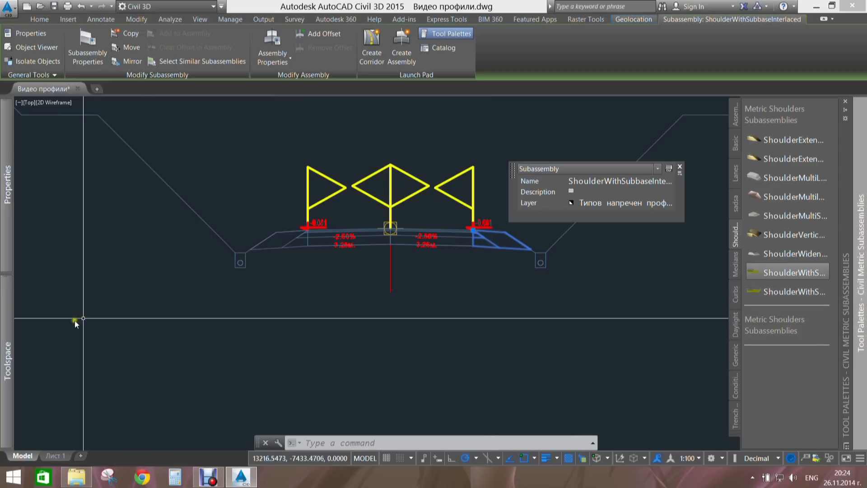
- Review the right shoulder's parameters, including its pavement, base and sub-base depths, topsoil thickness and topsoil shape code
mouse_move(6, 252)
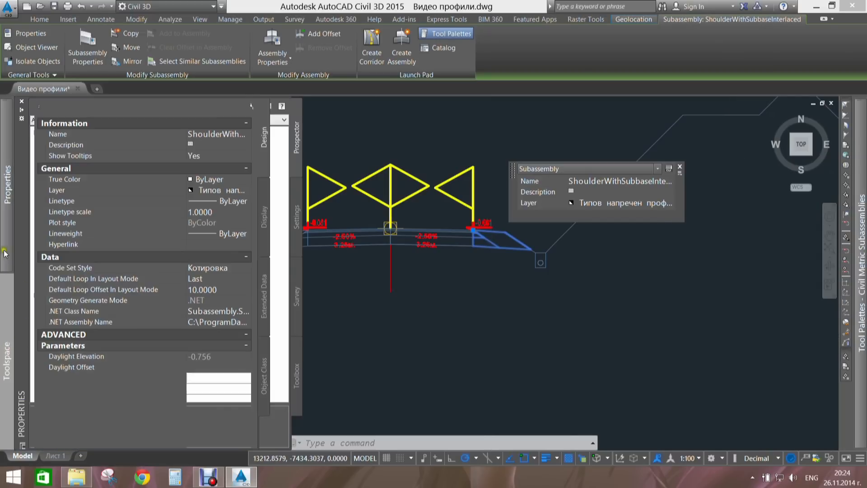
drag(32, 257, 18, 411)
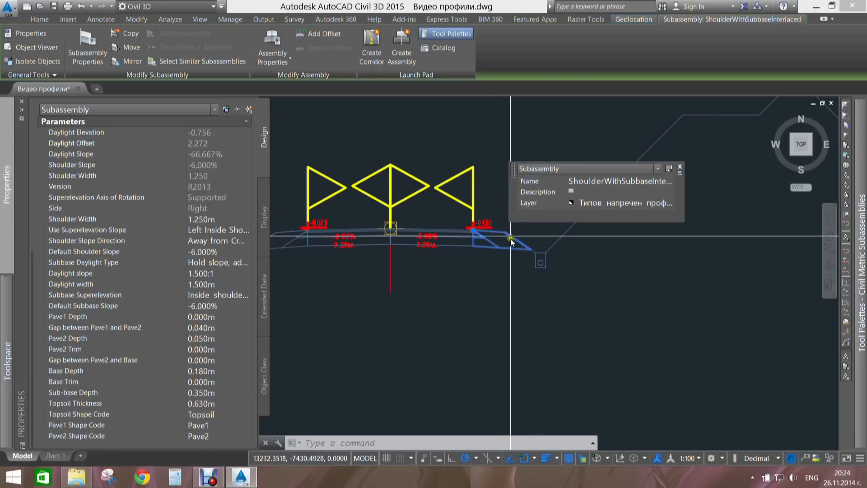
mouse_move(3, 371)
mouse_move(7, 203)
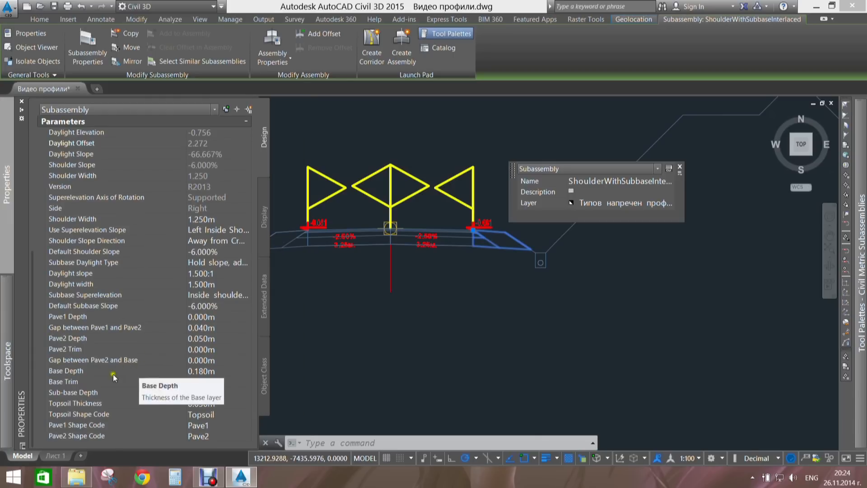
click(91, 404)
click(195, 414)
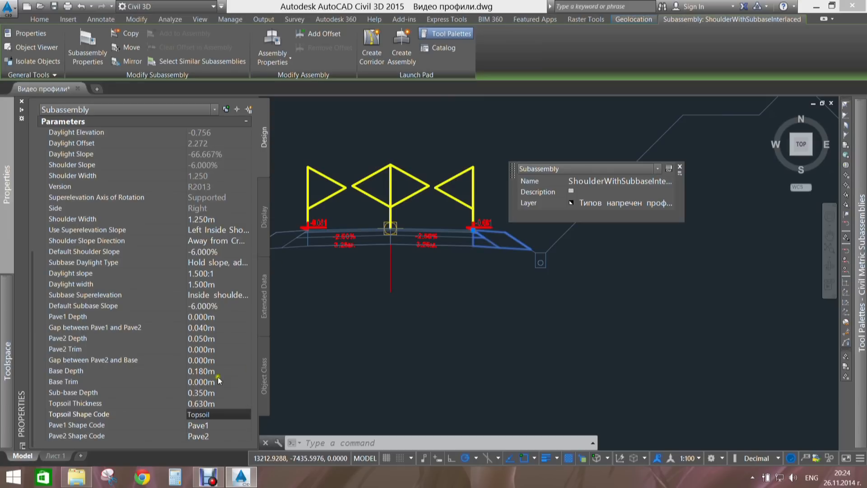
- Check the available options for the right shoulder's Use Superelevation Slope and Subbase Superelevation parameters without changing them
click(229, 229)
click(229, 229)
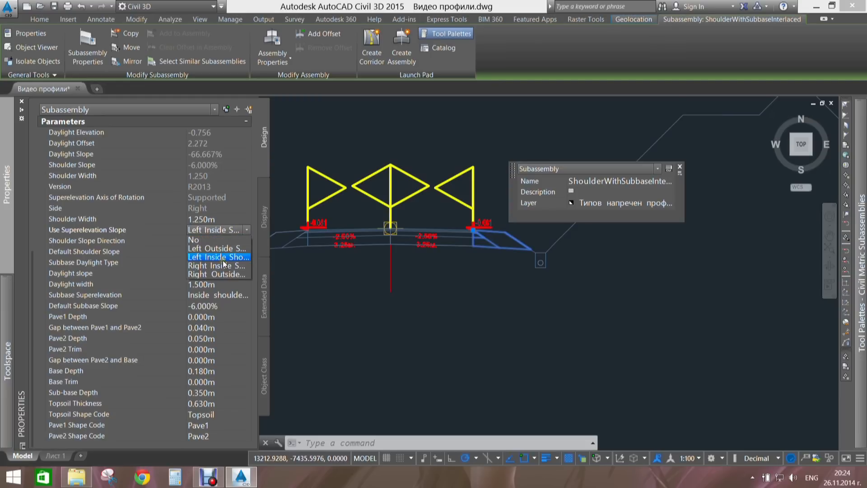
click(156, 246)
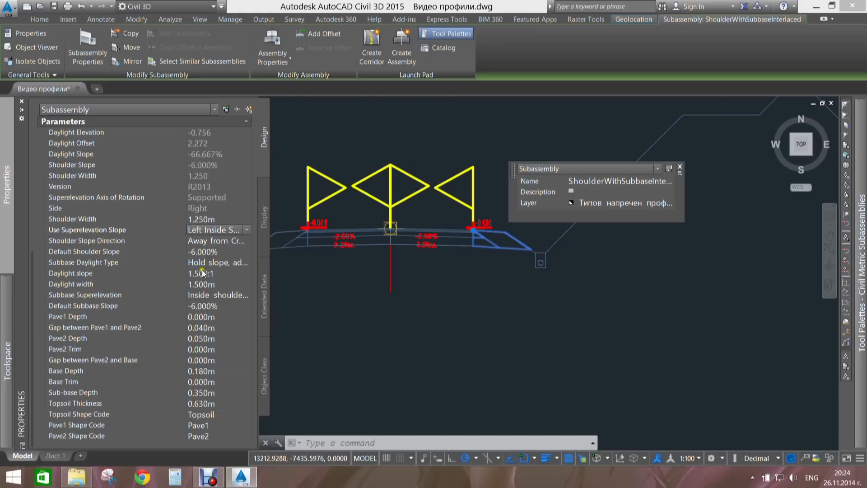
click(213, 296)
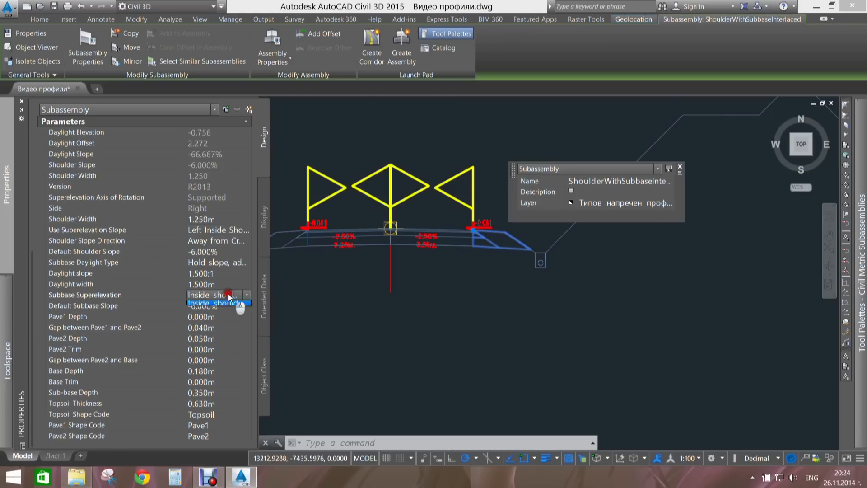
click(229, 294)
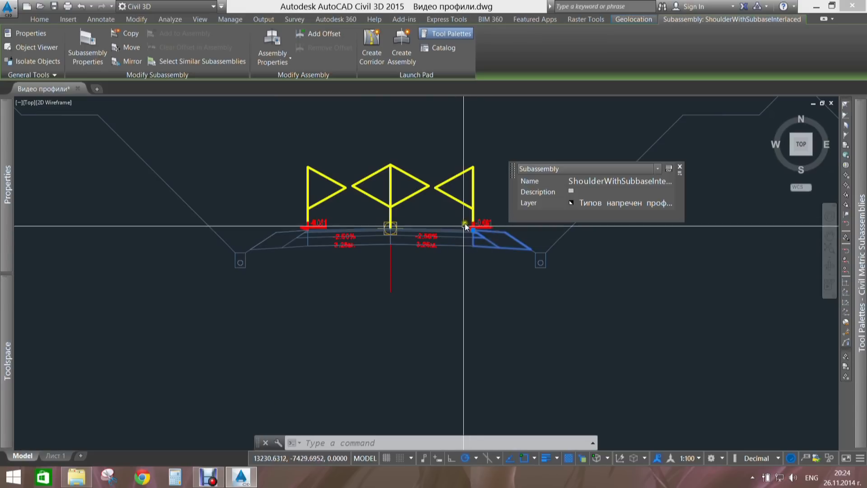
- Clear the shoulder selection and select the ditch and cut-and-fill slope on the right side of the assembly
middle_drag(388, 276, 386, 310)
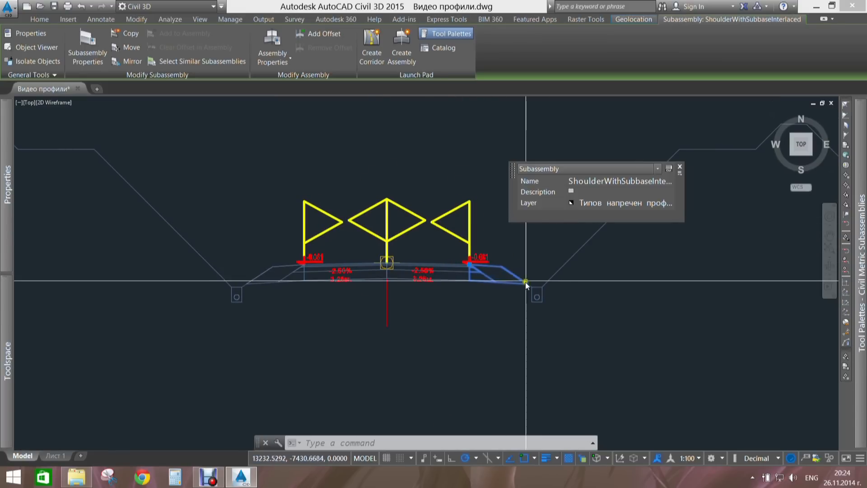
scroll(475, 300, up, 5)
click(475, 293)
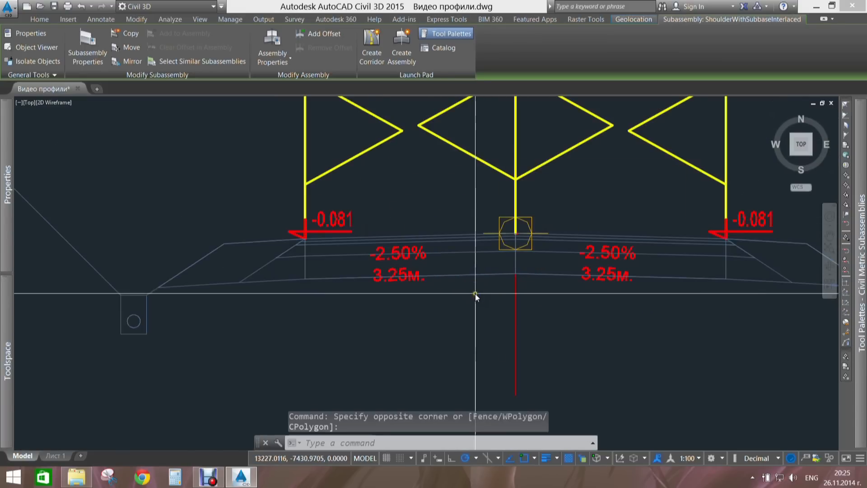
key(Escape)
scroll(425, 307, down, 4)
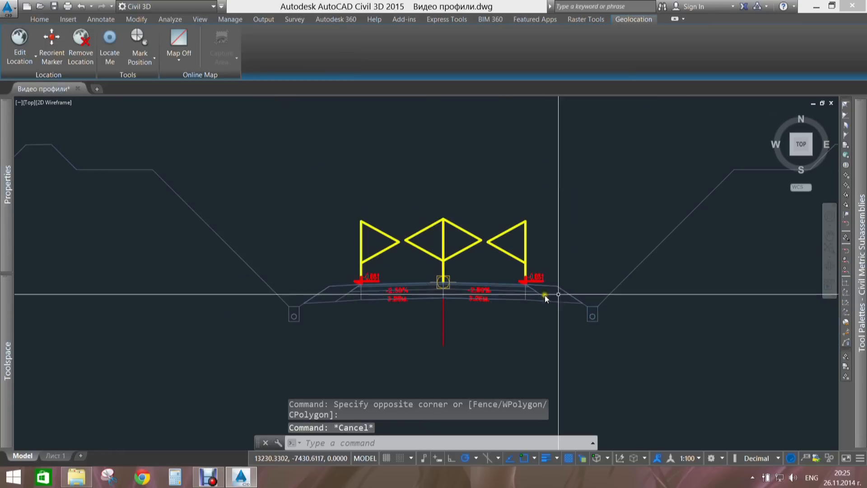
click(667, 284)
click(626, 261)
middle_drag(590, 252, 351, 281)
scroll(351, 278, down, 2)
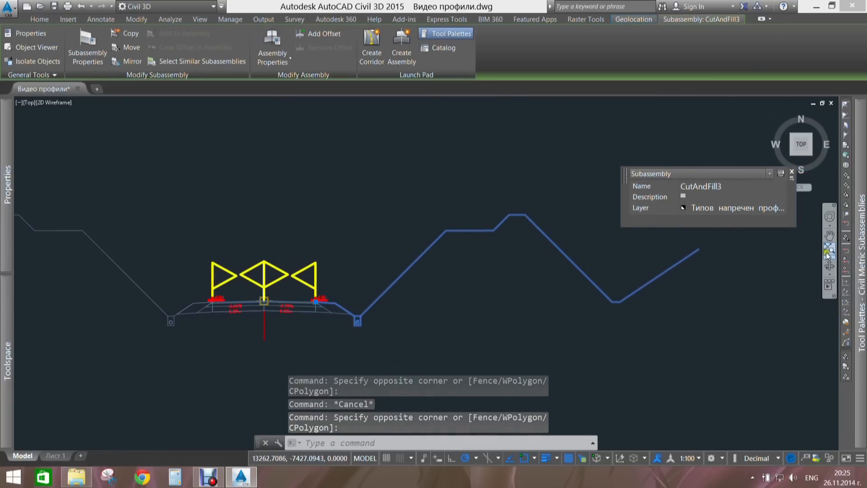
- Look through the metric daylight subassemblies, find CutAndFill3 in the custom sadsa palette, and clear the slope selection
mouse_move(864, 258)
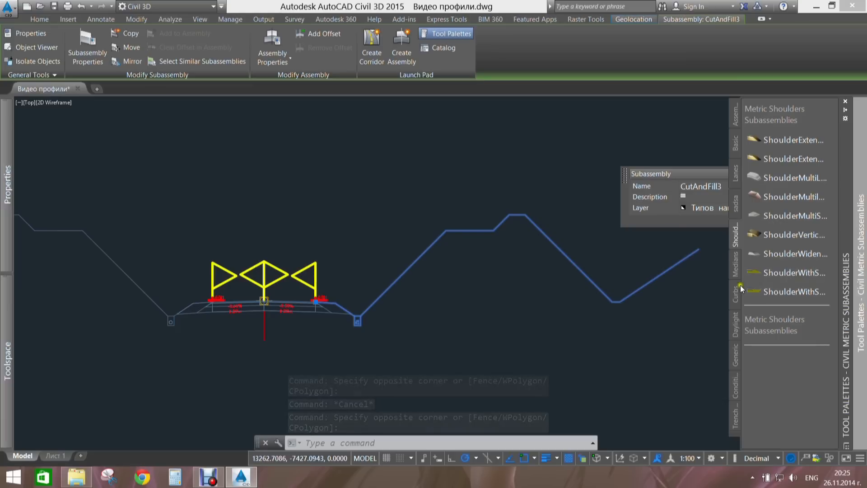
click(735, 324)
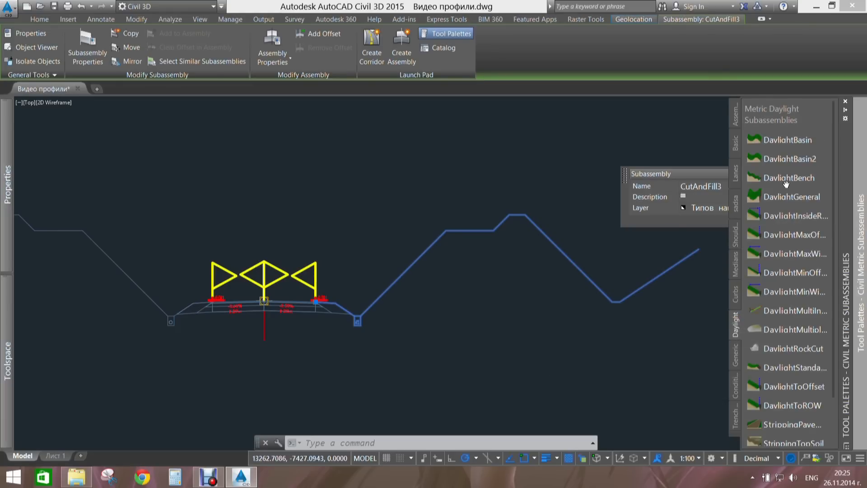
click(736, 205)
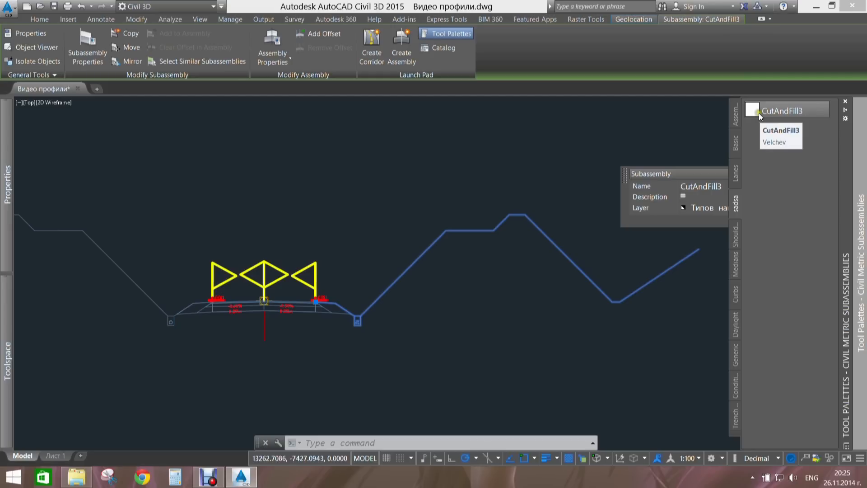
click(756, 115)
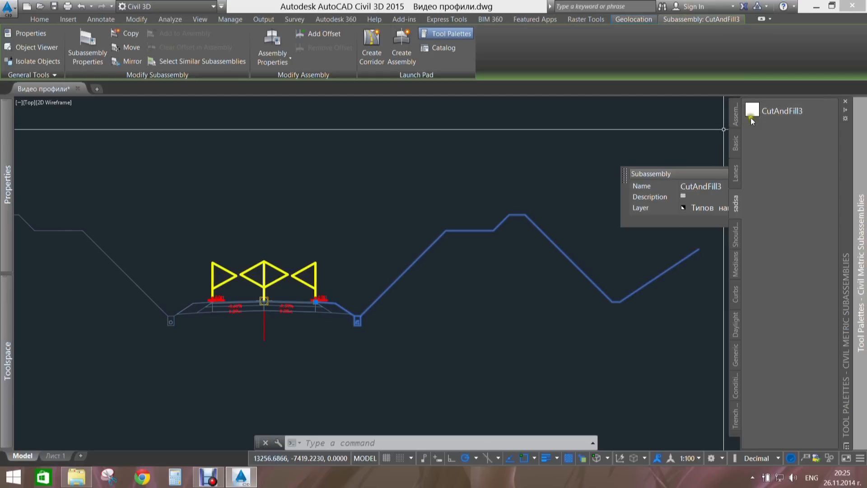
key(Escape)
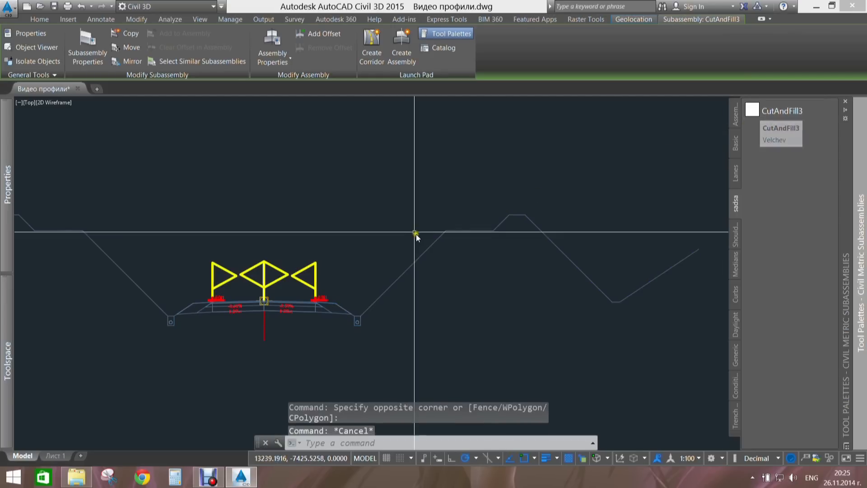
- Clear the selection and compare the two circled assemblies, viewing them alongside the rest of the drawing
key(Escape)
scroll(550, 228, down, 2)
scroll(527, 231, down, 3)
scroll(516, 230, down, 3)
middle_drag(525, 215, 543, 261)
scroll(471, 237, down, 3)
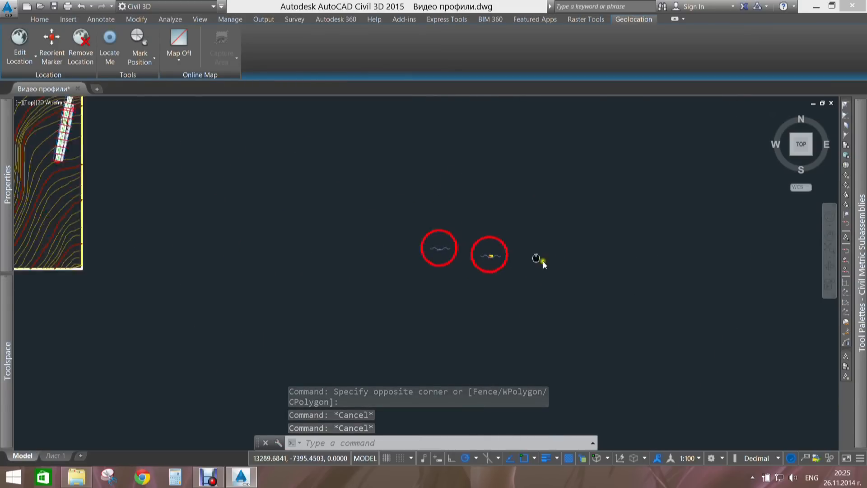
scroll(556, 260, down, 3)
scroll(548, 271, up, 10)
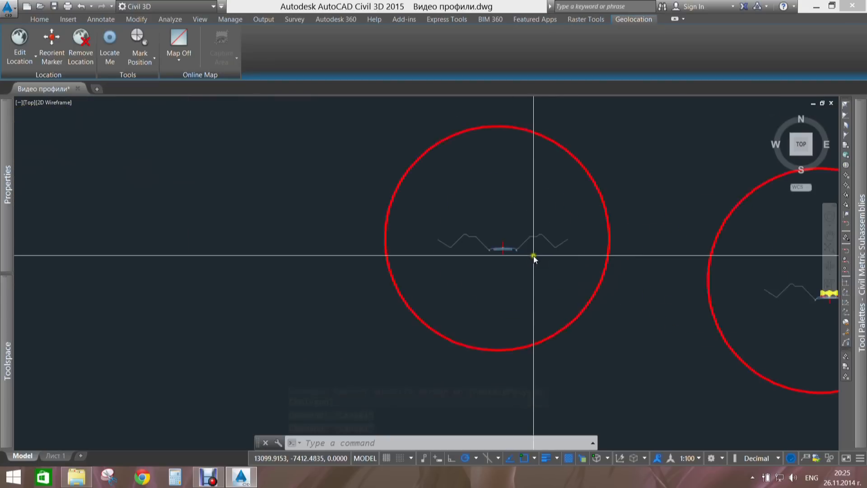
scroll(533, 256, down, 10)
middle_drag(466, 253, 463, 251)
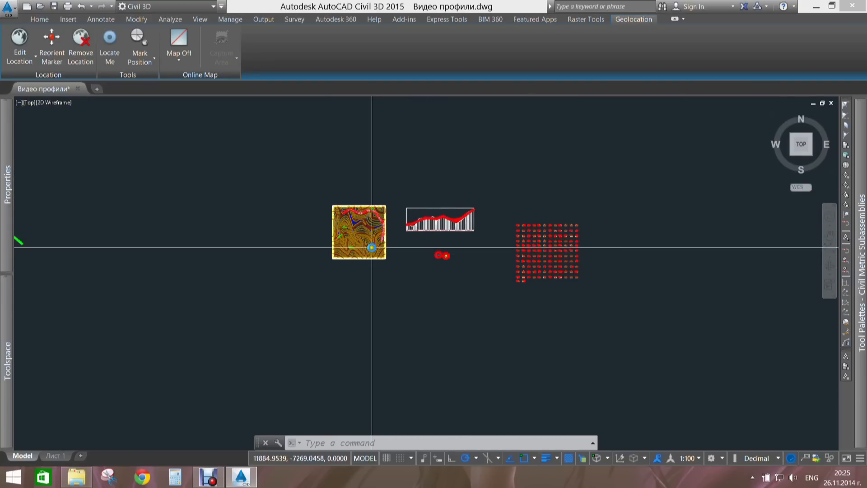
- Select the road corridor in plan and open the baseline and region parameters in its properties
scroll(370, 235, up, 8)
scroll(322, 241, up, 3)
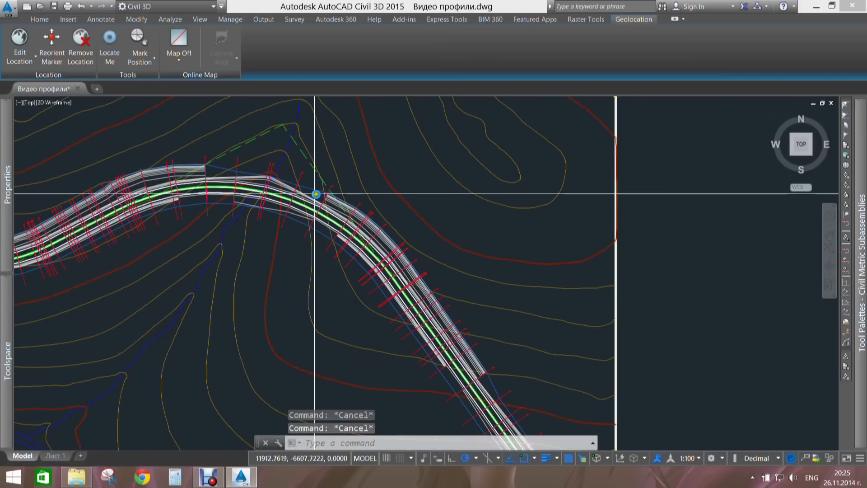
click(314, 189)
right_click(357, 271)
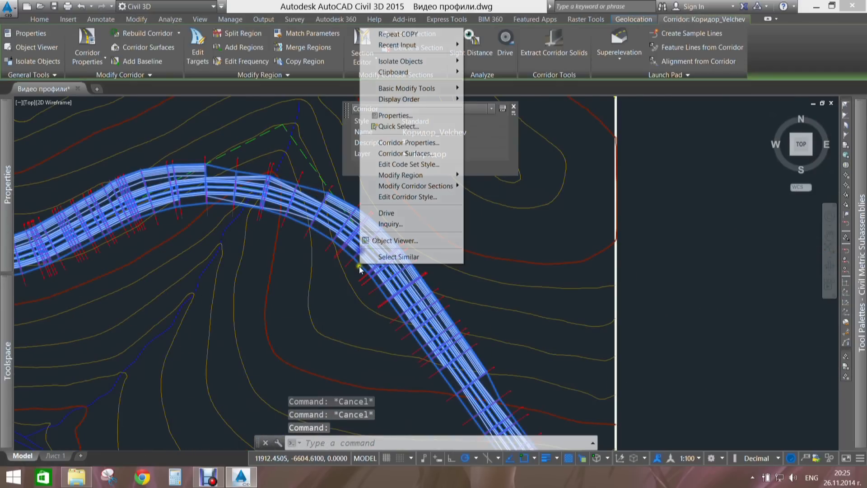
click(368, 142)
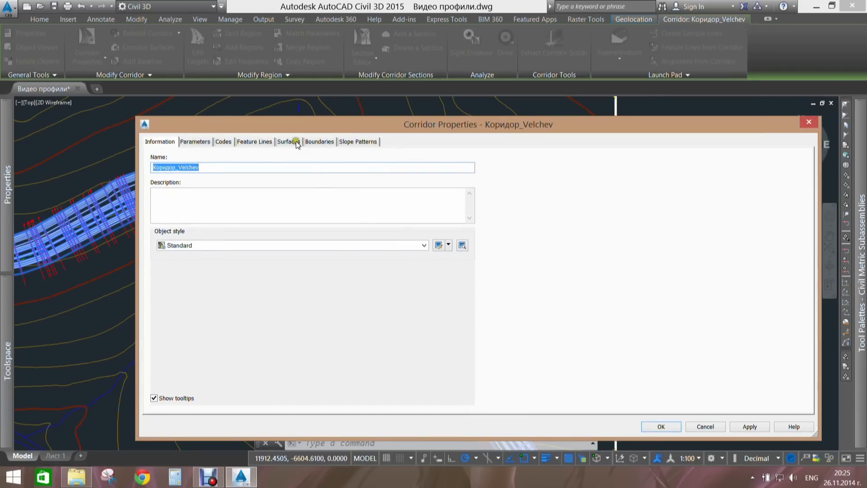
click(193, 141)
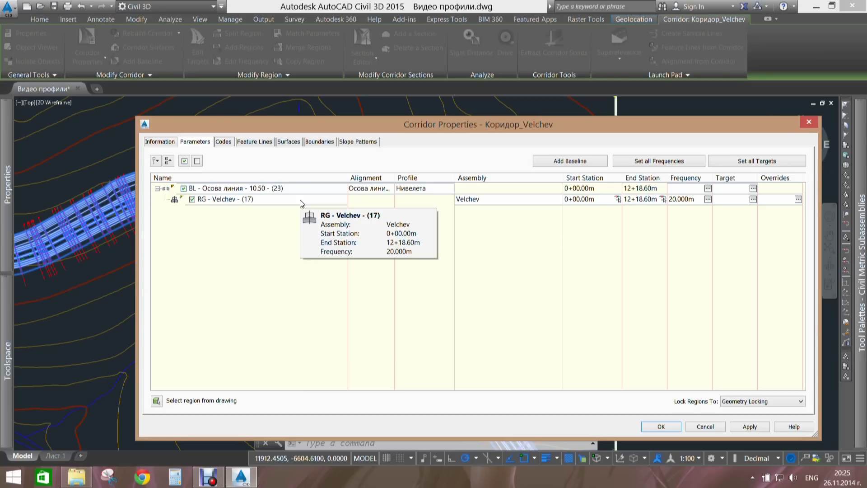
- Highlight the corridor region and baseline in turn, and widen the Alignment column to show the full alignment name
click(258, 199)
click(261, 210)
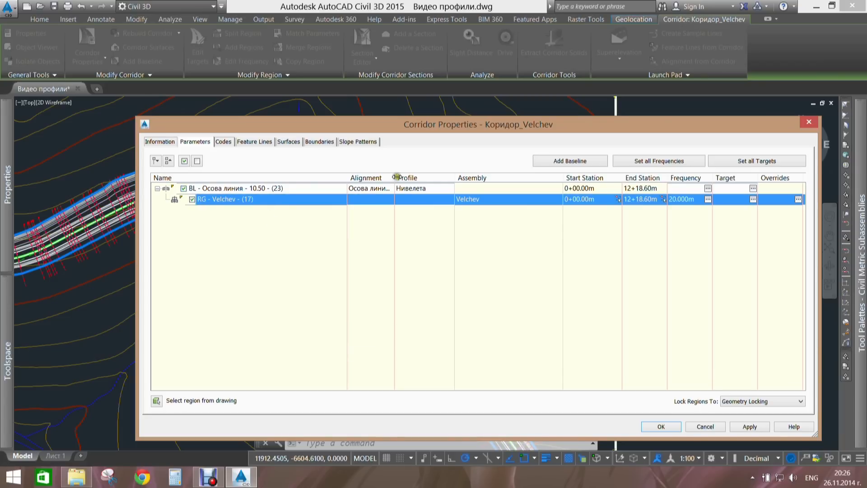
drag(469, 184, 466, 186)
click(457, 186)
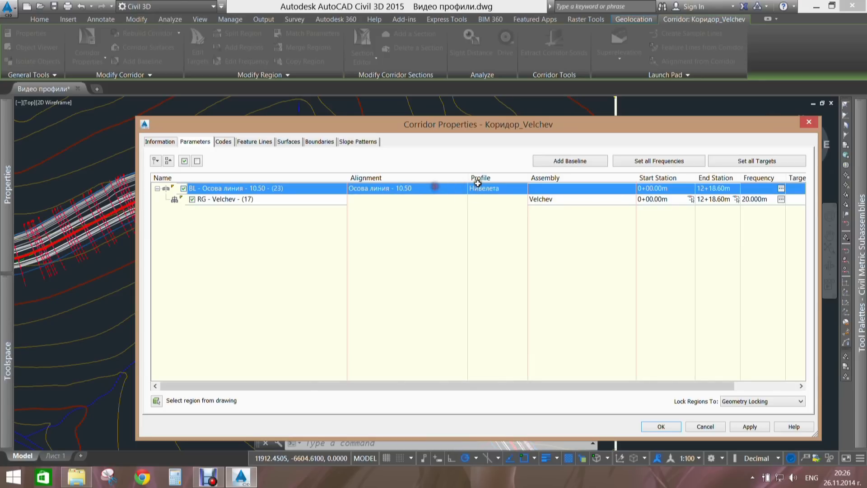
- Replace the corridor region's assembly with the circled assembly that carries the yellow markers, picking it from the drawing
click(559, 199)
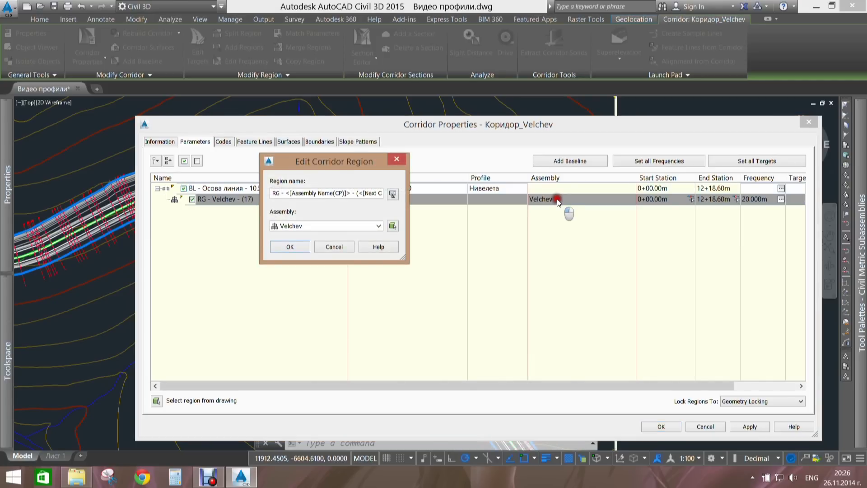
click(360, 225)
click(362, 228)
click(396, 223)
scroll(394, 224, down, 6)
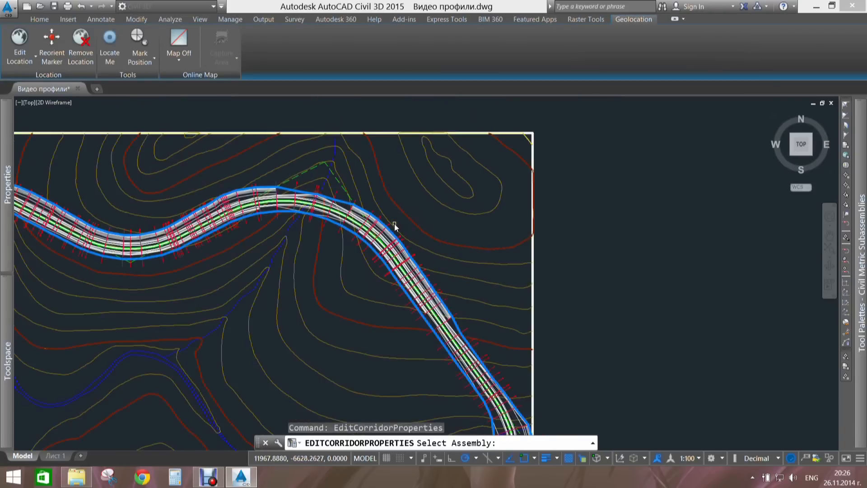
scroll(460, 331, up, 10)
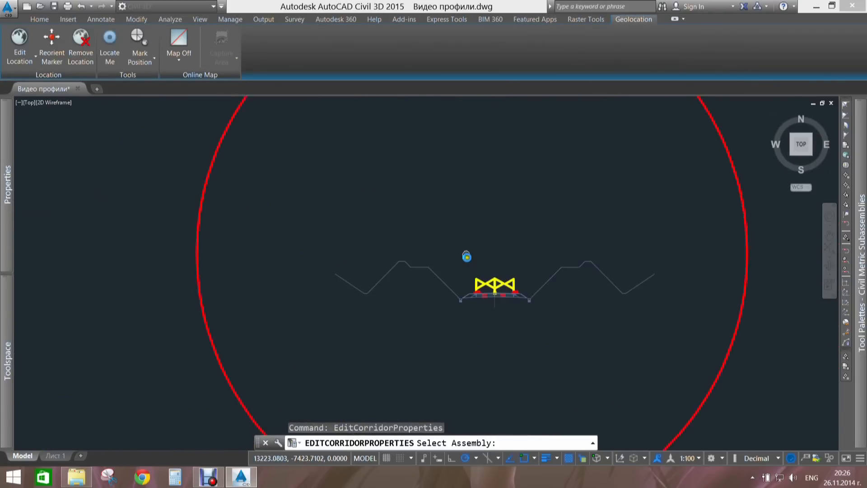
middle_drag(498, 311, 450, 230)
click(479, 350)
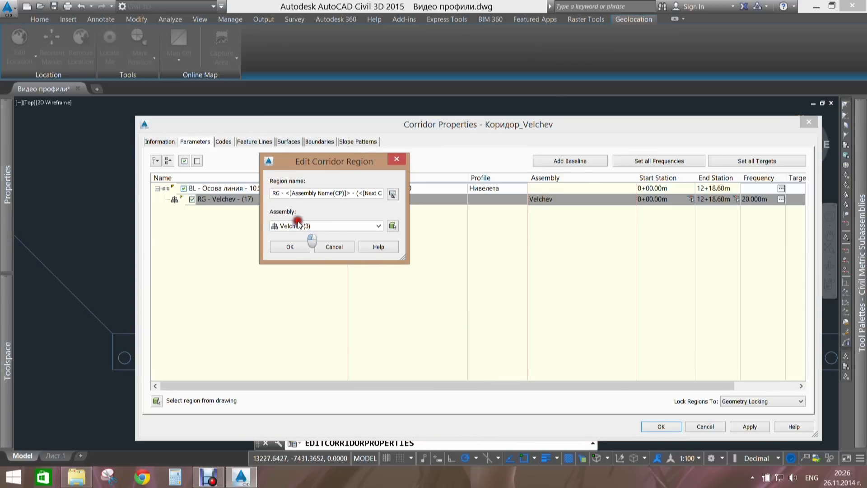
click(290, 246)
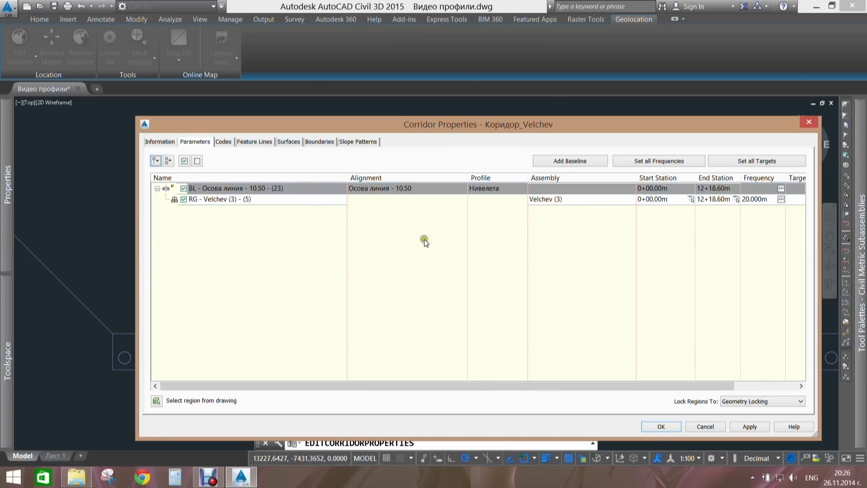
- Review the corridor's target mapping and accept it with the terrain surface targeted by both CutAndFill3 subassemblies
click(750, 164)
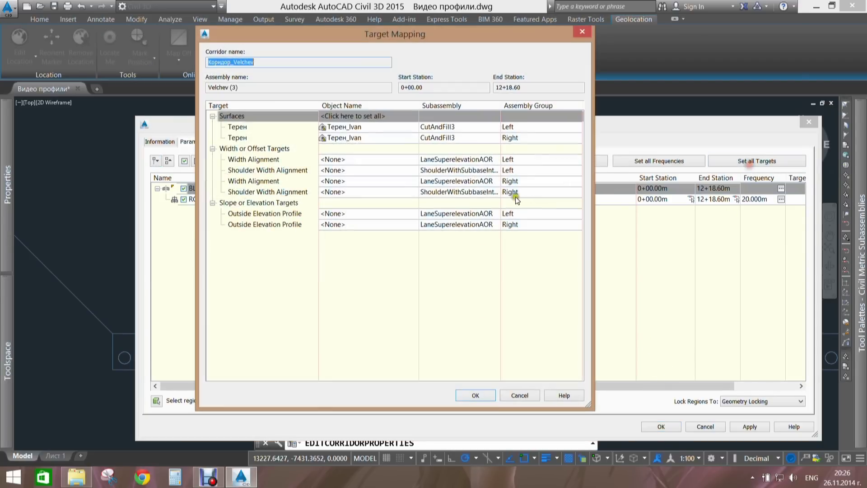
click(364, 121)
double_click(96, 195)
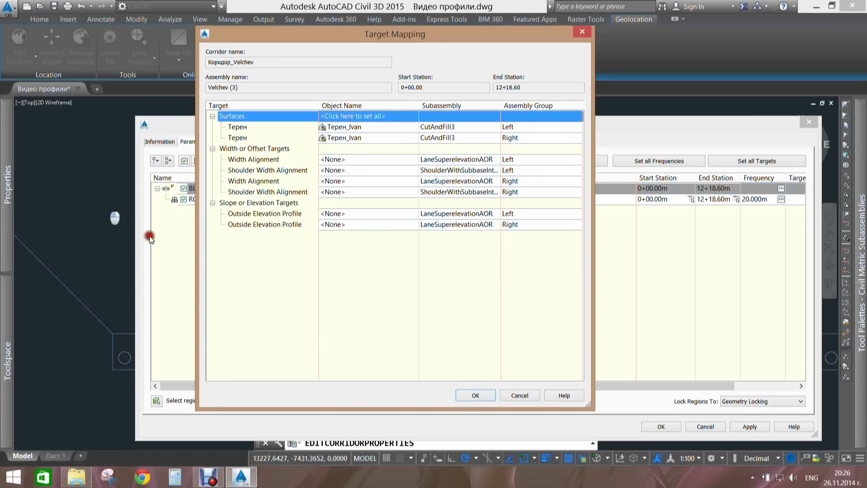
click(474, 396)
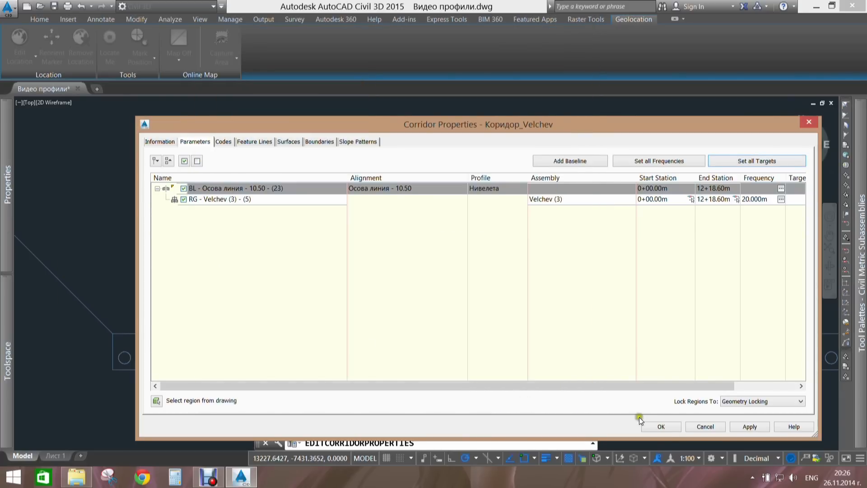
- Apply the corridor property changes, rebuild the corridor and dismiss the event list
click(650, 426)
click(344, 206)
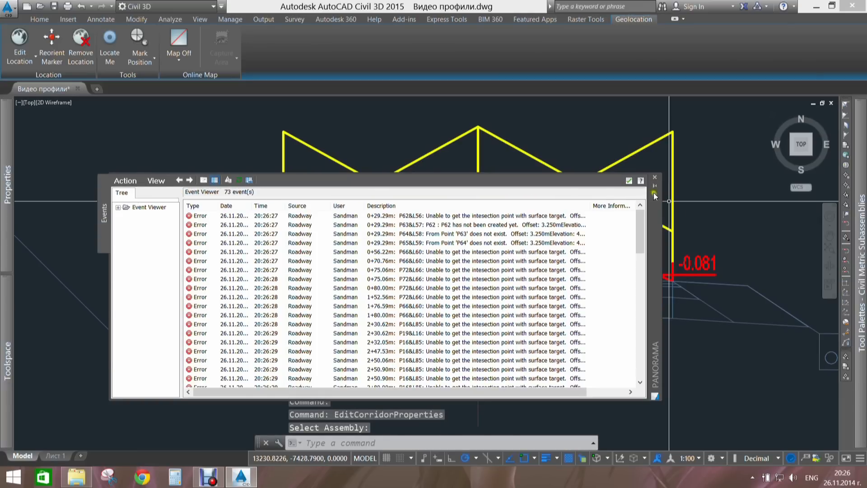
click(628, 181)
- Inspect the rebuilt corridor along its curves in plan
scroll(592, 199, down, 10)
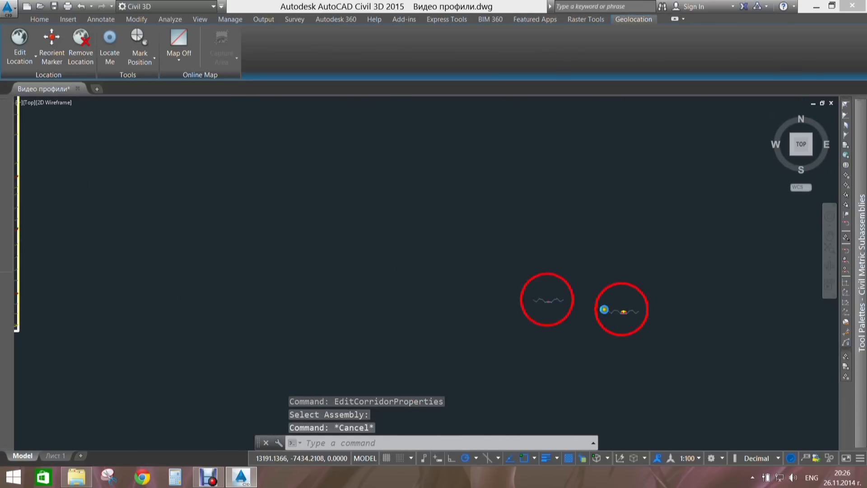
scroll(600, 296, down, 2)
middle_drag(553, 269, 461, 285)
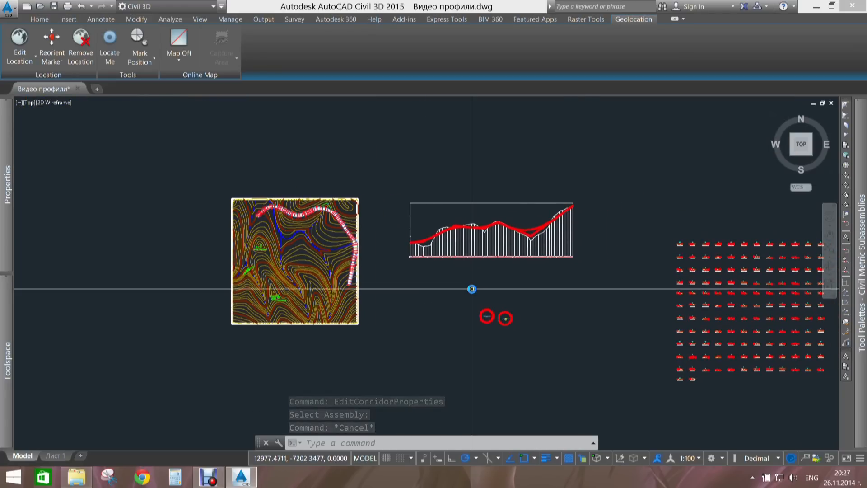
scroll(271, 199, up, 10)
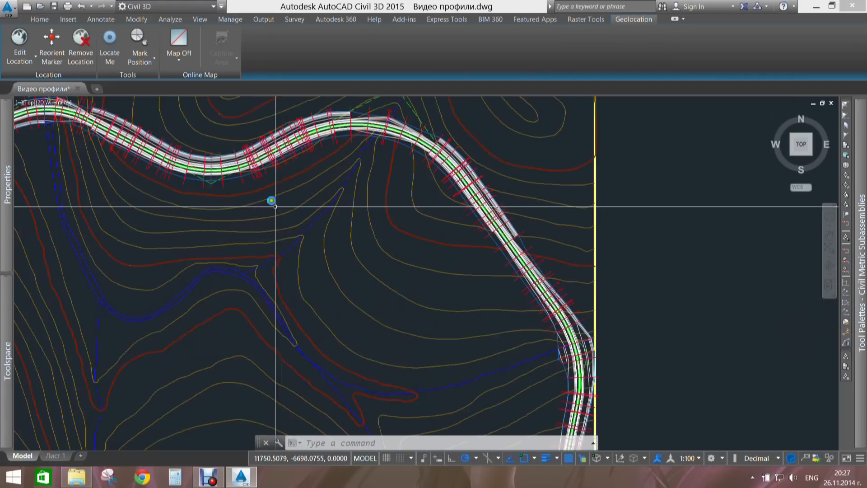
scroll(476, 355, down, 5)
scroll(474, 333, down, 6)
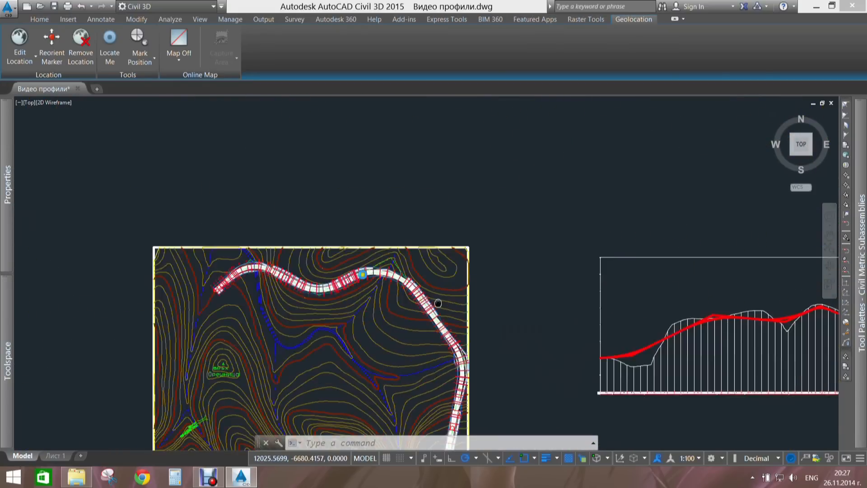
scroll(413, 284, down, 2)
key(Escape)
key(Escape)
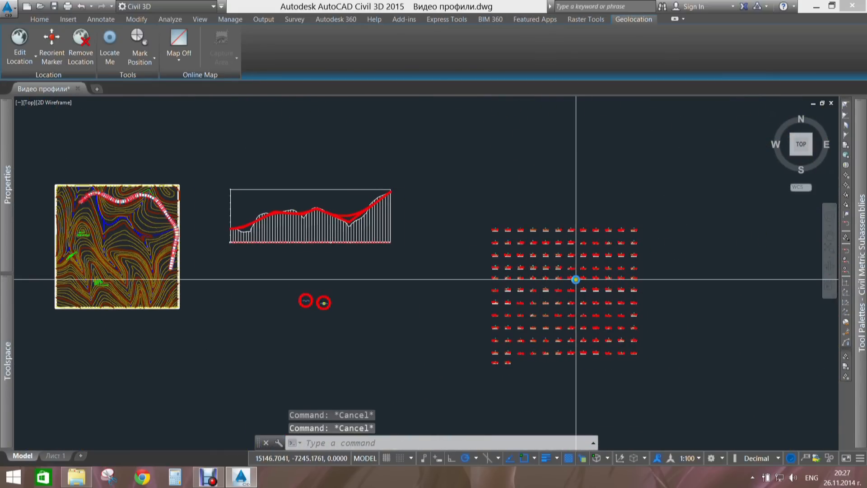
- Examine the updated cross sections in the section view grid, including those around station 0+250
scroll(580, 274, up, 6)
scroll(579, 272, up, 6)
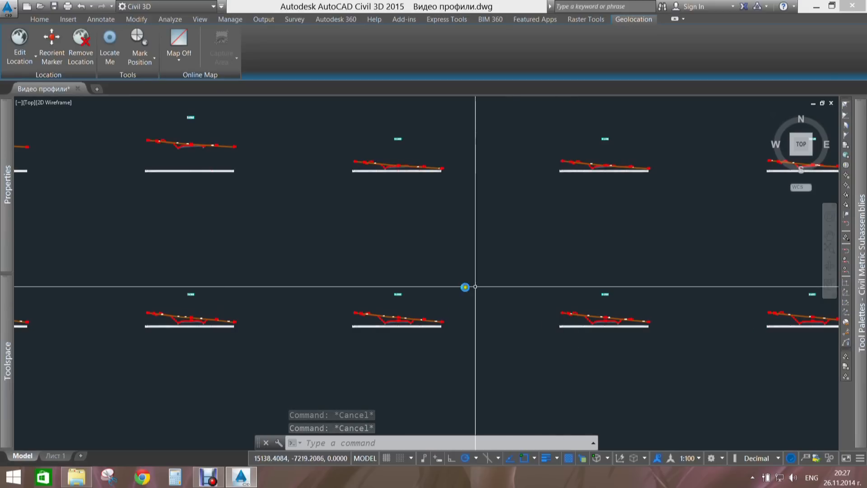
middle_drag(473, 300, 482, 288)
scroll(482, 289, down, 6)
scroll(510, 198, up, 3)
middle_drag(404, 260, 621, 251)
scroll(572, 250, up, 6)
scroll(556, 292, up, 6)
middle_drag(531, 317, 408, 180)
scroll(384, 341, up, 4)
scroll(440, 304, down, 8)
middle_drag(720, 274, 332, 251)
scroll(562, 246, up, 3)
scroll(565, 246, down, 3)
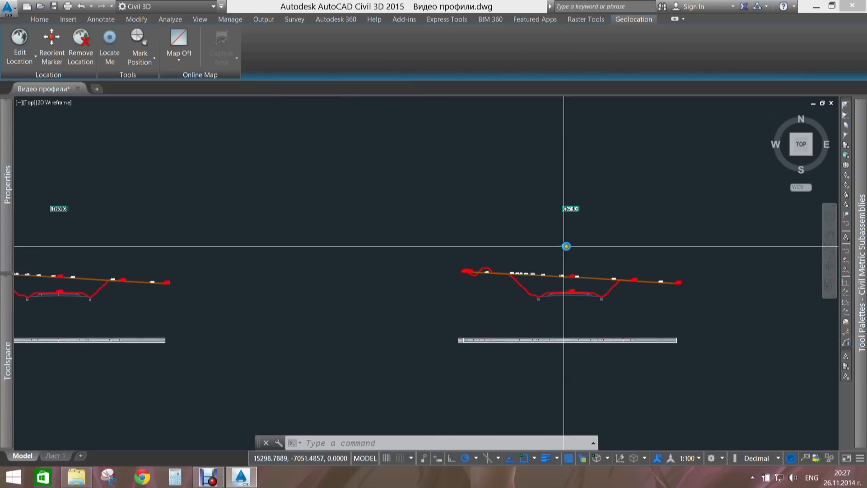
- Examine the following cross sections up to station 0+277.84, looking closely at the roadway slope and pavement layers
middle_drag(565, 246, 242, 243)
middle_drag(668, 259, 385, 234)
scroll(490, 279, up, 4)
scroll(339, 253, up, 4)
scroll(340, 251, down, 10)
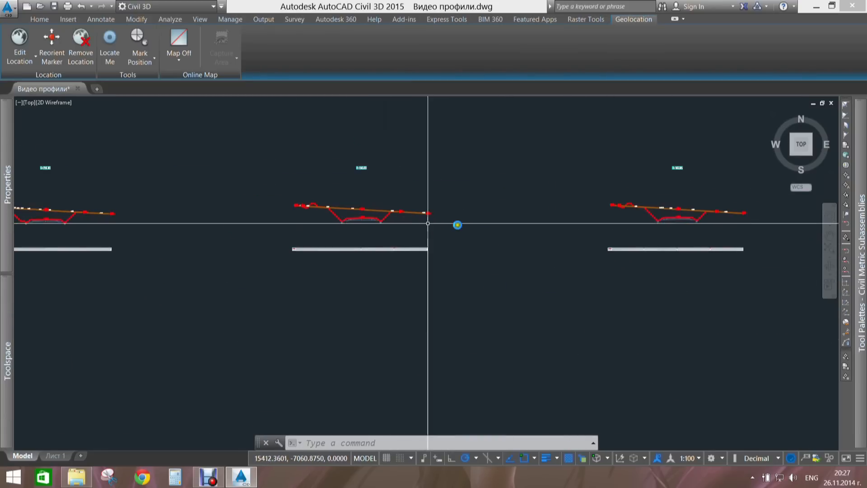
middle_drag(387, 223, 237, 217)
scroll(527, 170, up, 5)
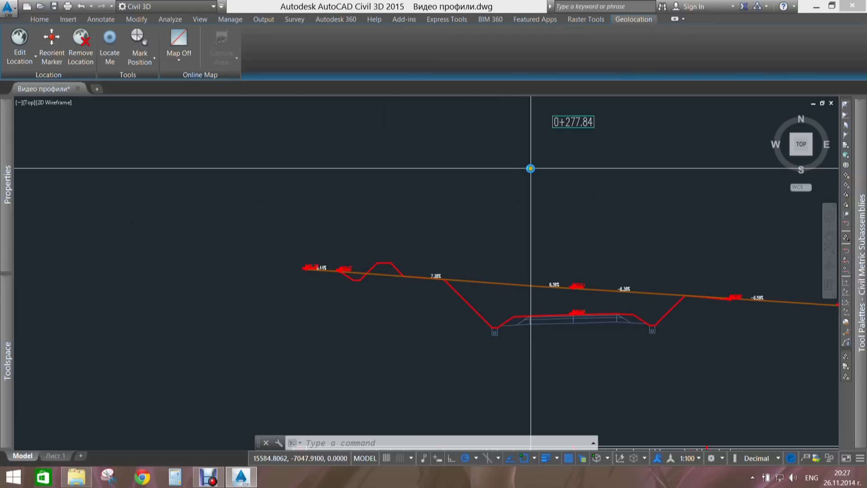
scroll(577, 317, up, 2)
scroll(578, 318, up, 3)
middle_drag(540, 316, 519, 251)
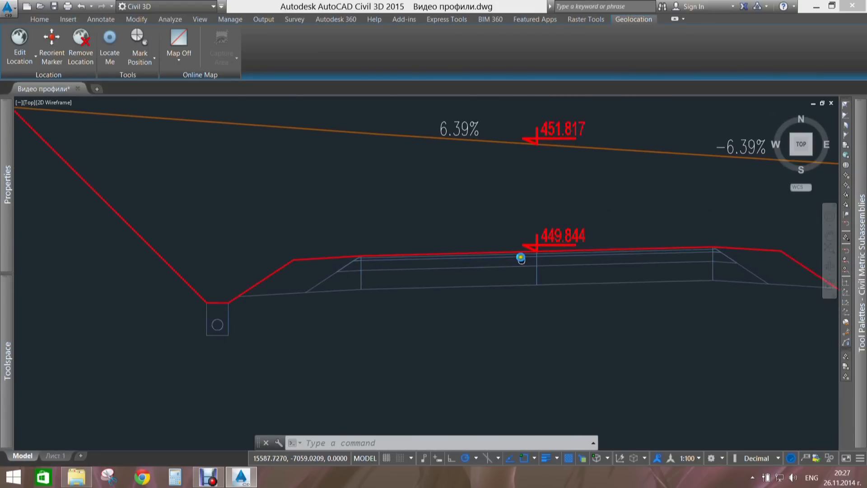
- Check the design elevation, distance and slope labels in the data bands beneath the neighbouring cross sections
scroll(533, 243, down, 2)
scroll(533, 243, down, 5)
scroll(272, 237, up, 5)
scroll(486, 243, up, 2)
middle_drag(400, 306, 458, 108)
middle_drag(444, 253, 464, 101)
scroll(535, 385, up, 10)
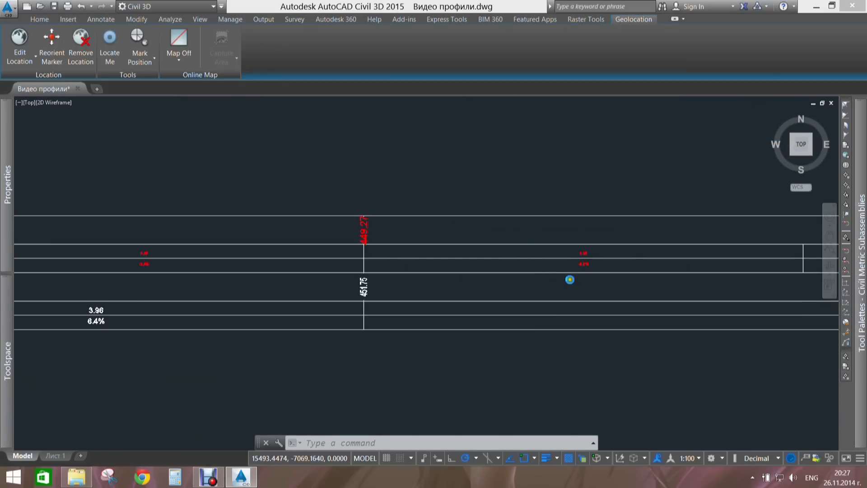
middle_drag(387, 250, 442, 257)
scroll(583, 262, down, 5)
scroll(333, 257, up, 5)
scroll(509, 261, down, 4)
scroll(487, 265, up, 6)
middle_drag(675, 309, 522, 316)
scroll(520, 313, down, 4)
middle_drag(624, 283, 357, 289)
middle_drag(677, 293, 375, 290)
scroll(599, 287, up, 4)
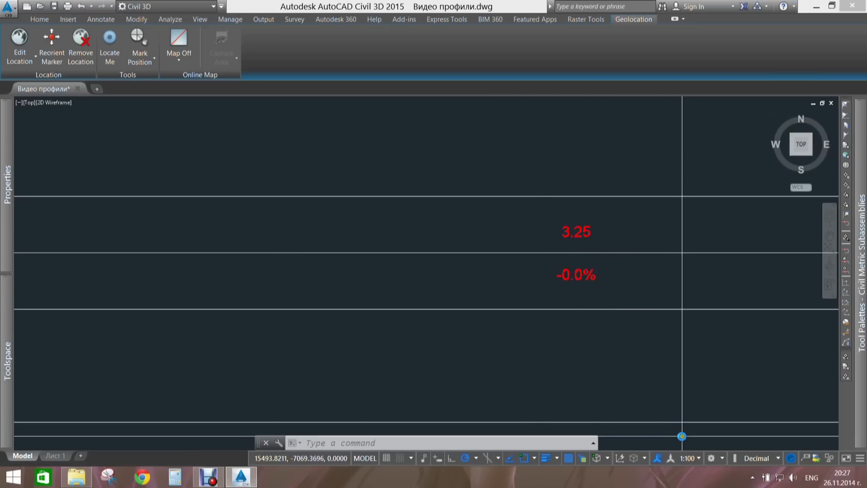
- Set the drawing's annotation scale to 1:200
click(691, 459)
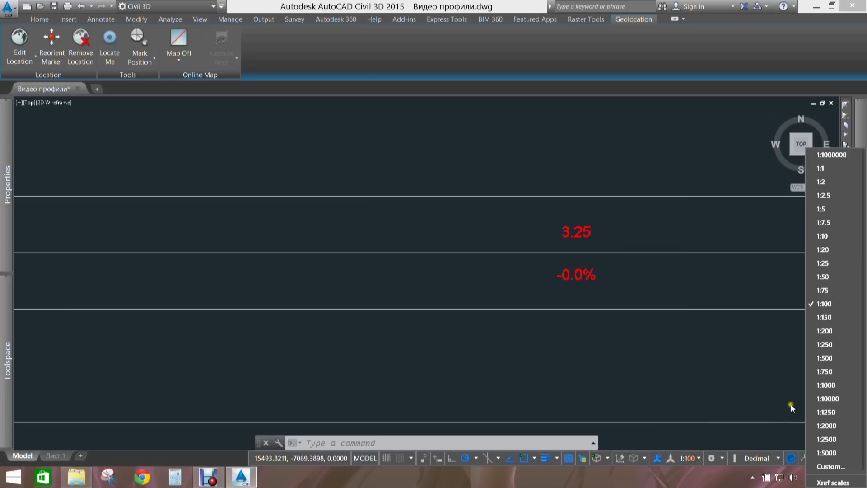
click(817, 332)
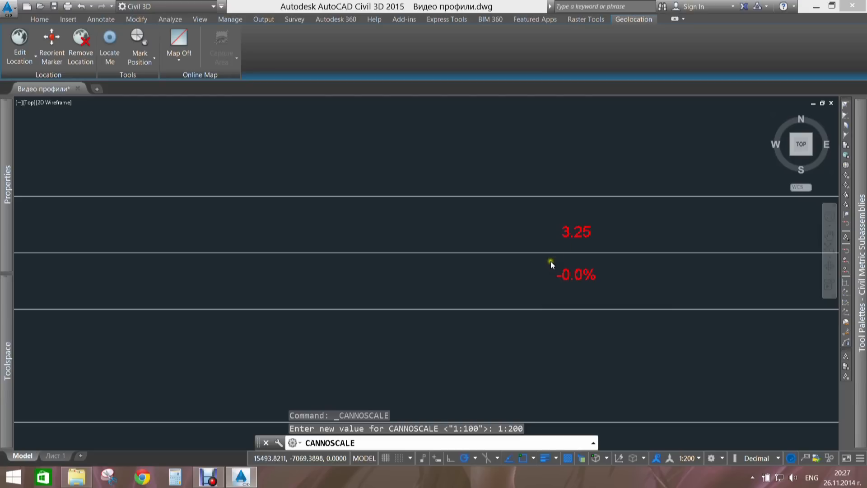
scroll(551, 261, down, 4)
key(Escape)
- Examine the data band of the 0+277.84 cross section, comparing its lane distance and slope labels with the roadway above
mouse_move(555, 269)
middle_down()
mouse_move(429, 273)
mouse_move(505, 288)
mouse_move(751, 295)
middle_up()
scroll(431, 319, down, 1)
scroll(623, 304, down, 5)
middle_drag(649, 268, 451, 261)
scroll(457, 277, down, 4)
scroll(573, 285, up, 8)
scroll(496, 284, up, 4)
middle_drag(426, 296, 600, 309)
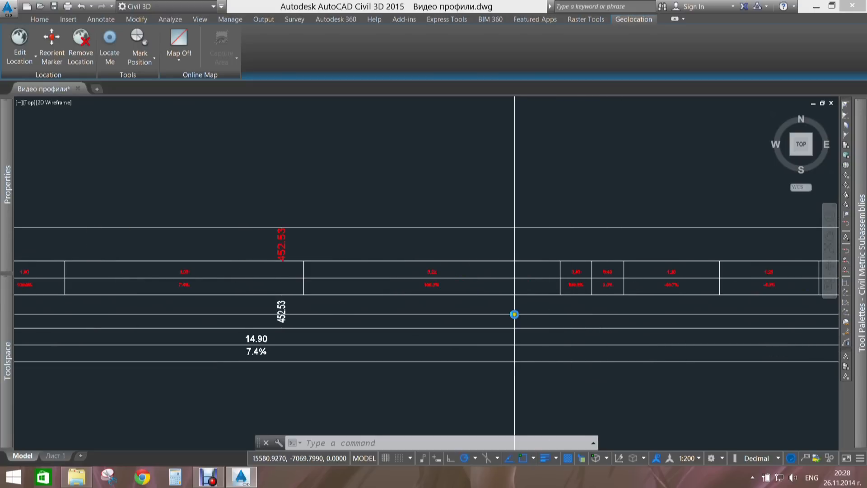
scroll(515, 314, down, 4)
middle_drag(383, 310, 424, 372)
scroll(427, 368, up, 3)
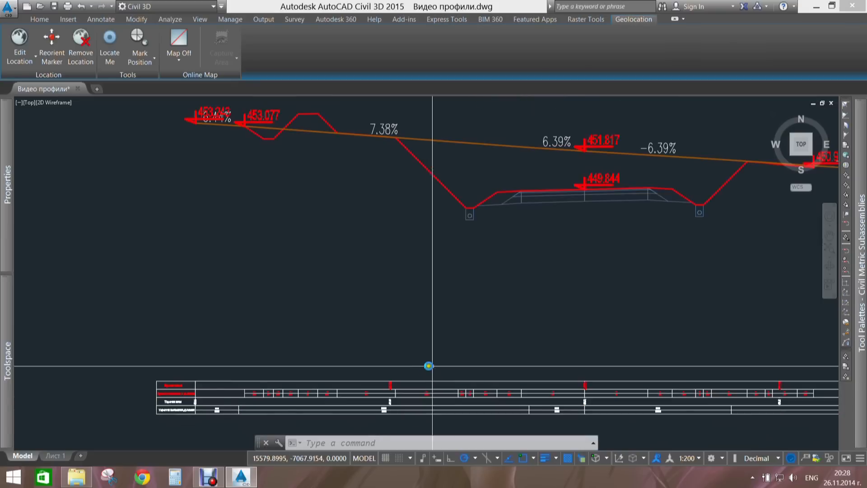
scroll(479, 382, up, 5)
middle_drag(517, 373, 394, 336)
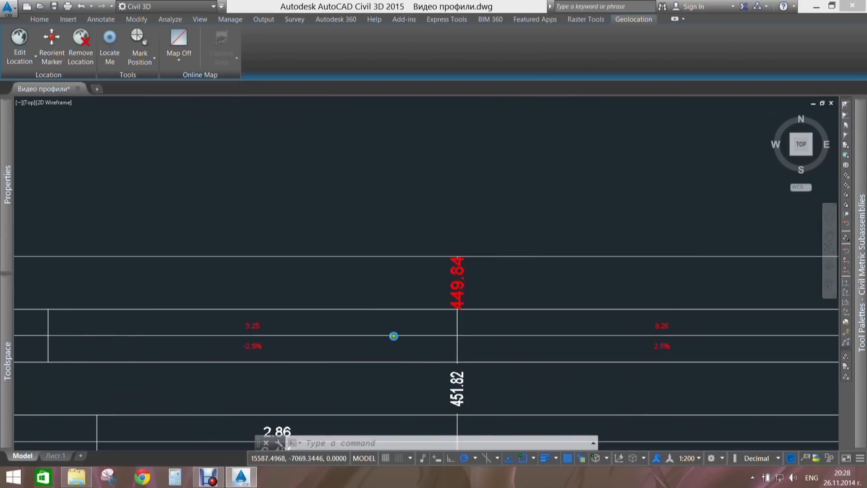
- Examine the lane distance and slope labels of the first cross section in the next row, comparing them with its roadway slope
scroll(614, 351, up, 2)
scroll(665, 342, down, 4)
scroll(651, 254, down, 1)
middle_drag(651, 254, 606, 370)
scroll(567, 217, down, 8)
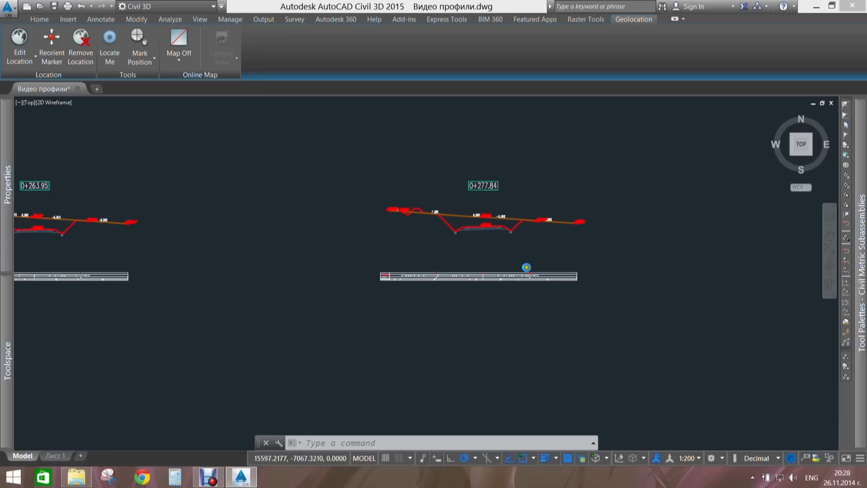
scroll(409, 294, down, 1)
scroll(652, 259, down, 3)
scroll(464, 284, down, 2)
scroll(502, 255, up, 3)
scroll(441, 313, up, 2)
scroll(475, 213, up, 1)
scroll(567, 294, up, 3)
scroll(492, 336, up, 2)
scroll(499, 332, up, 2)
scroll(564, 314, up, 2)
scroll(472, 318, up, 1)
mouse_move(472, 319)
middle_down()
mouse_move(479, 320)
mouse_move(309, 320)
middle_up()
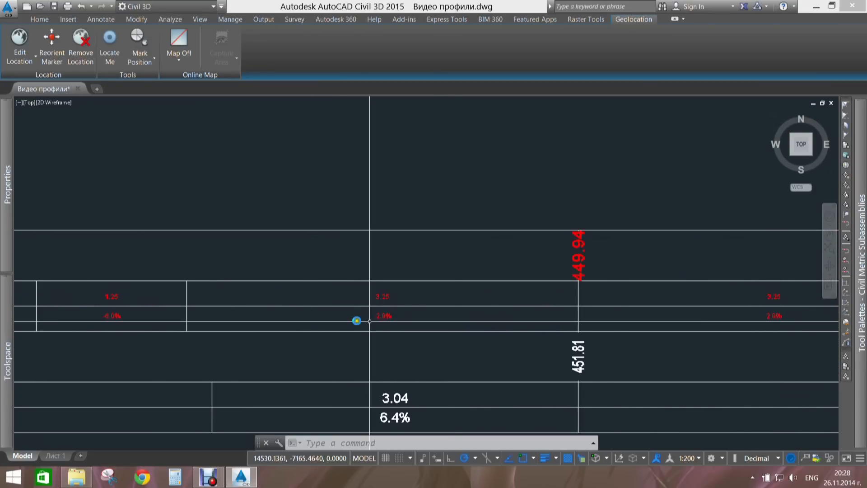
scroll(496, 315, up, 1)
middle_drag(496, 314, 368, 313)
scroll(370, 312, down, 2)
scroll(426, 320, up, 1)
middle_drag(311, 311, 346, 311)
scroll(289, 311, up, 2)
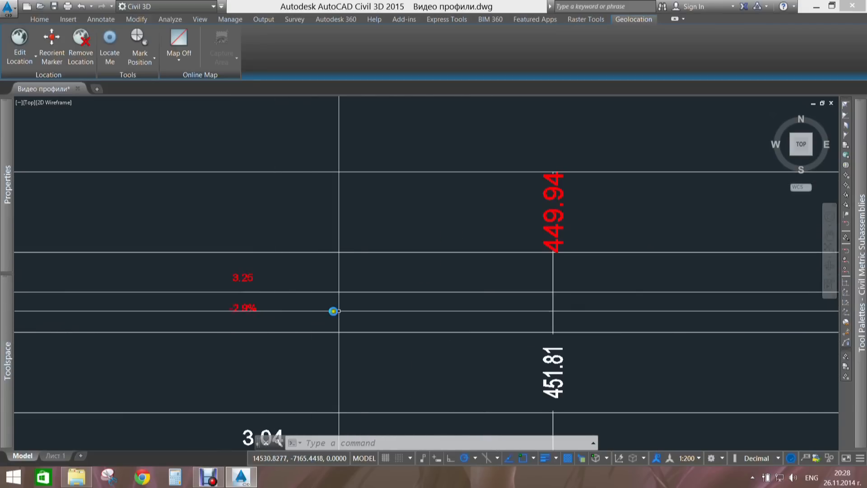
scroll(348, 308, down, 4)
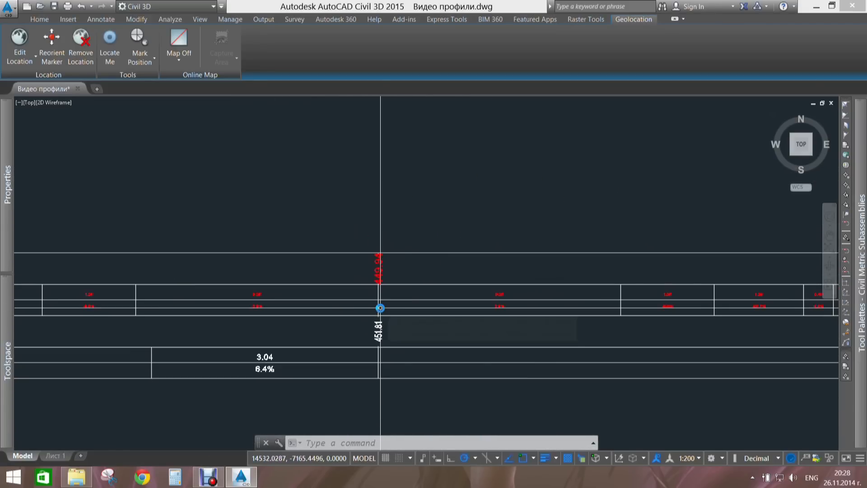
middle_drag(408, 247, 435, 366)
scroll(437, 339, down, 4)
middle_drag(432, 241, 444, 369)
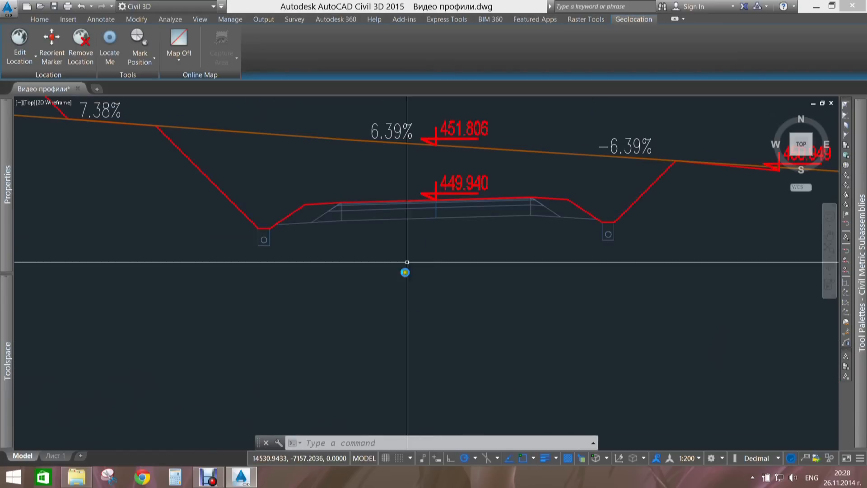
- Examine the design elevation, lane distance and slope labels in the data band of the following cross section
middle_drag(619, 336, 456, 256)
scroll(455, 255, down, 1)
scroll(357, 267, down, 3)
mouse_move(580, 298)
middle_down()
mouse_move(356, 267)
mouse_move(554, 287)
mouse_move(388, 284)
mouse_move(380, 306)
mouse_move(198, 275)
middle_up()
scroll(522, 275, up, 14)
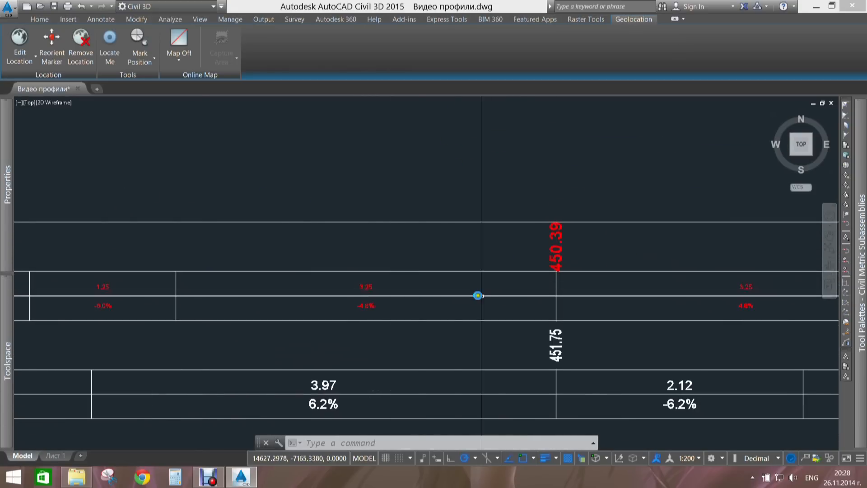
scroll(407, 311, up, 4)
scroll(428, 306, down, 10)
scroll(542, 296, down, 4)
- Examine the 0+297.29 cross section, checking its roadway slope, ditches and ground slope labels
middle_drag(563, 296, 203, 289)
scroll(429, 280, up, 4)
scroll(365, 316, up, 8)
scroll(364, 290, up, 6)
middle_drag(474, 267, 308, 294)
scroll(309, 293, down, 2)
scroll(307, 293, down, 4)
scroll(317, 180, up, 6)
middle_drag(325, 152, 324, 204)
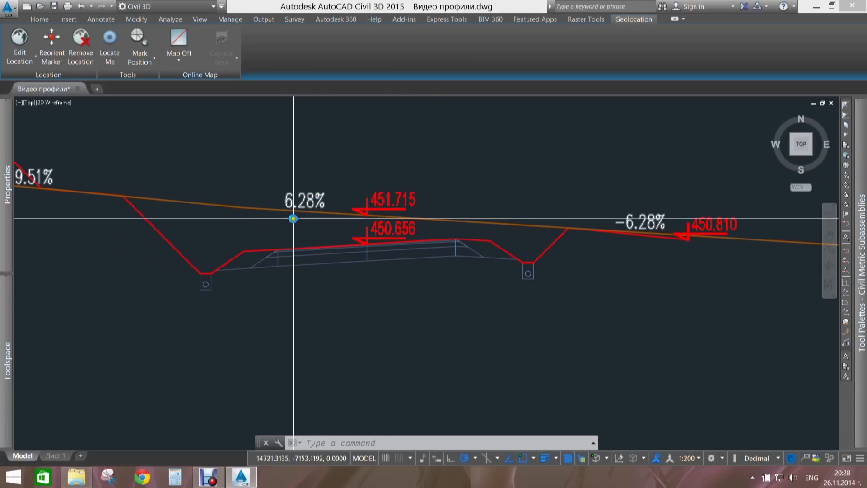
scroll(296, 216, down, 3)
middle_drag(309, 218, 283, 252)
scroll(282, 252, down, 2)
mouse_move(519, 285)
middle_down()
mouse_move(373, 274)
mouse_move(553, 278)
middle_up()
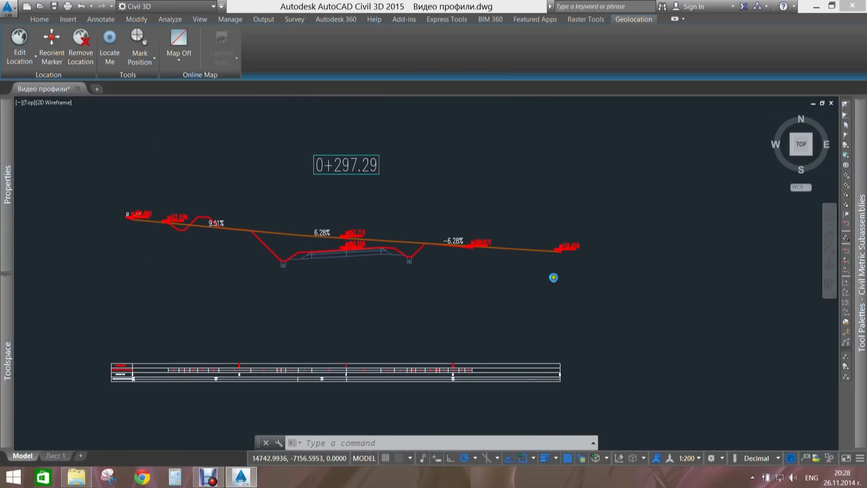
scroll(510, 257, up, 6)
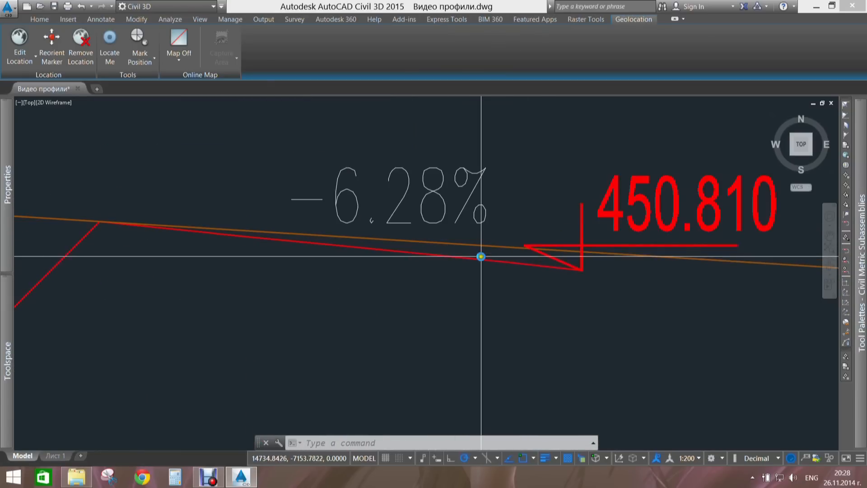
scroll(481, 256, down, 10)
scroll(383, 256, down, 2)
- Examine the 0+300.00 cross section, looking closely at its superelevated roadway, side slopes and elevation labels
scroll(560, 238, up, 6)
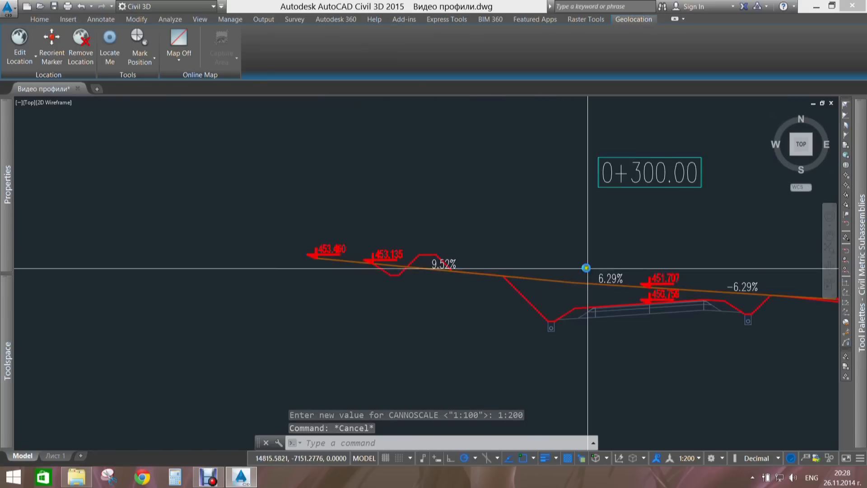
scroll(675, 292, up, 5)
middle_drag(716, 292, 598, 286)
scroll(618, 291, down, 5)
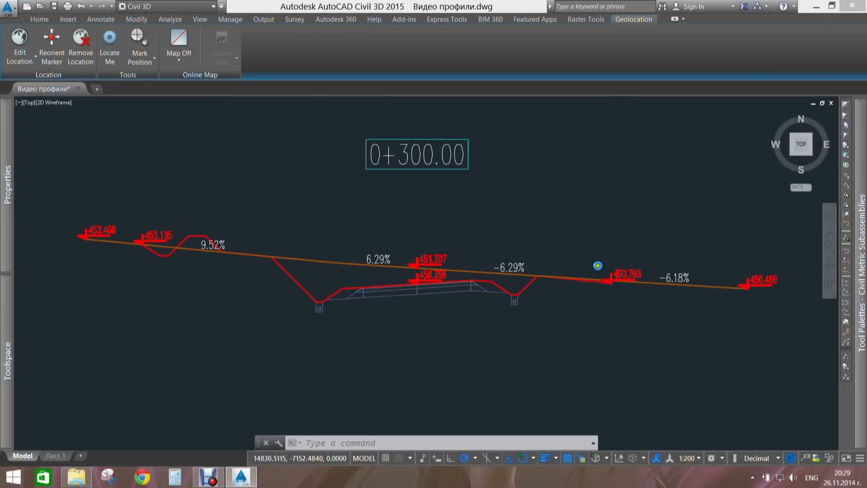
scroll(598, 266, up, 6)
key(Escape)
key(Escape)
scroll(593, 294, down, 5)
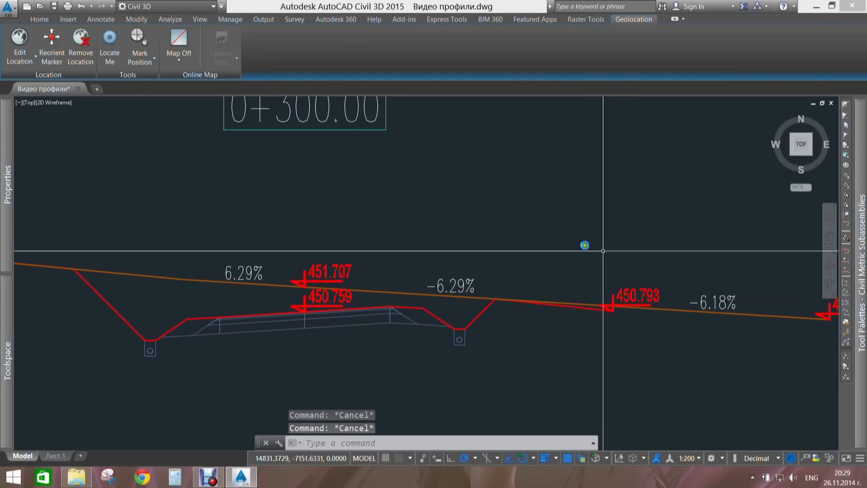
middle_drag(564, 333, 440, 313)
scroll(457, 293, up, 5)
scroll(589, 314, down, 5)
scroll(589, 314, down, 2)
middle_drag(704, 339, 531, 334)
- Examine the 0+416.10 cross section and how its data band sits beneath the roadway and ground line
scroll(543, 332, down, 10)
middle_drag(648, 374, 551, 240)
scroll(590, 312, up, 12)
key(Escape)
key(Escape)
scroll(600, 263, down, 10)
scroll(583, 253, up, 3)
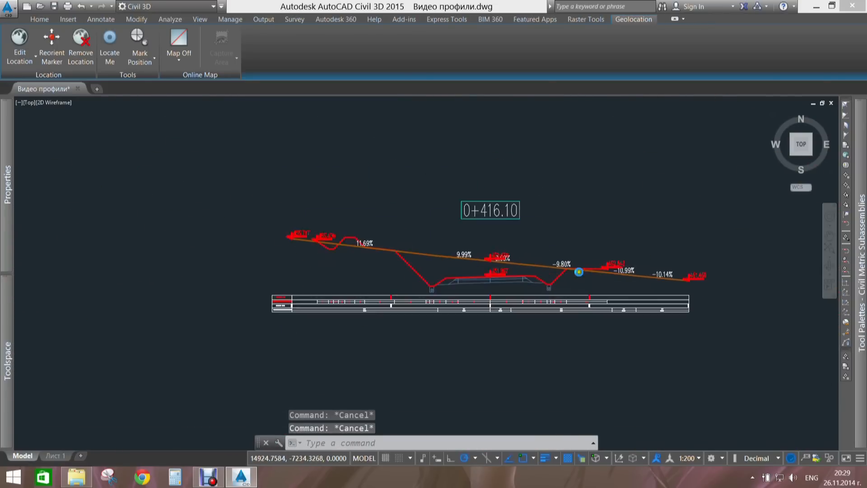
scroll(587, 273, up, 3)
scroll(582, 267, down, 12)
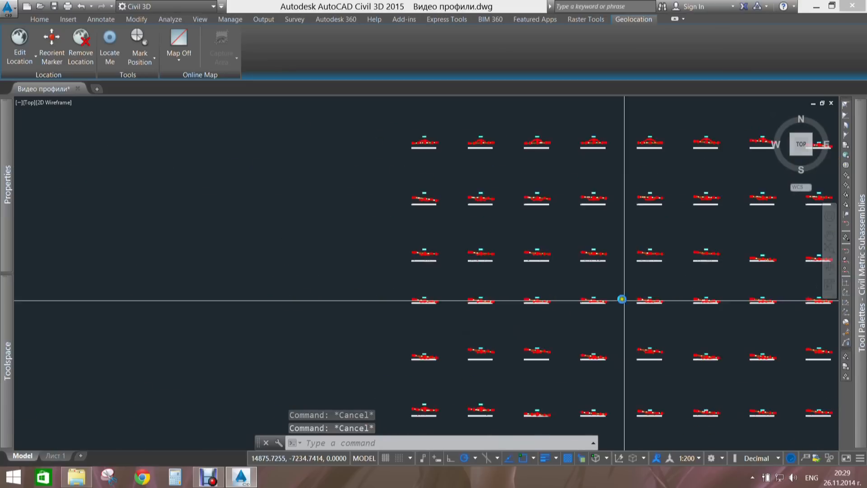
- Return to an overview of the terrain plan, profile view and cross sections, and save the drawing
scroll(623, 299, down, 8)
middle_drag(553, 294, 703, 306)
key(Escape)
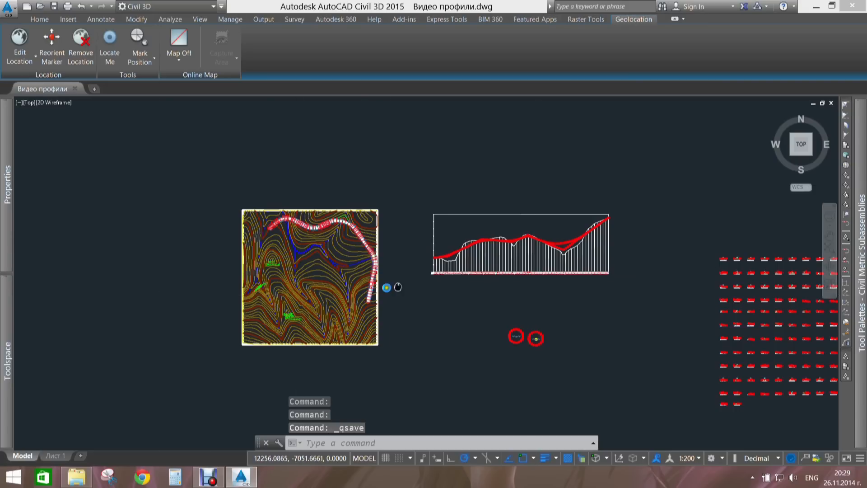
- Examine the cross-section views around stations 0+340.00 and 0+347.96, comparing the corridor surface line with the terrain at the roadside edges
middle_drag(385, 287, 246, 230)
key(Escape)
scroll(653, 243, up, 3)
scroll(653, 243, up, 8)
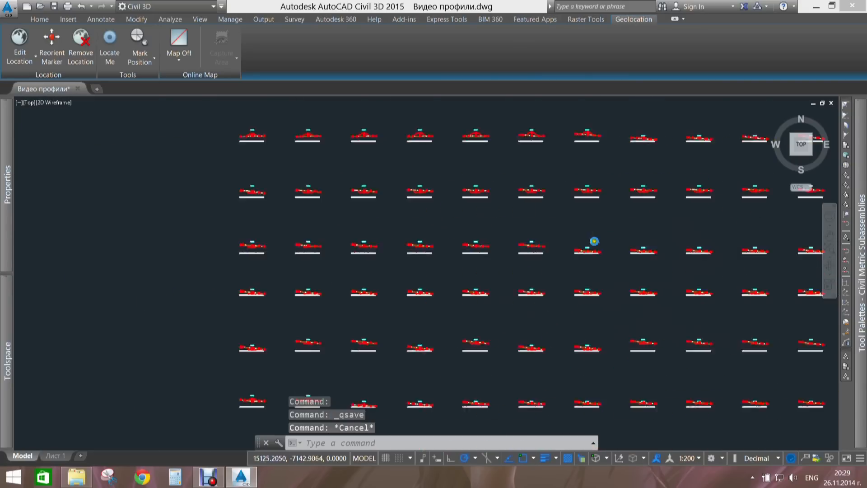
scroll(558, 270, up, 5)
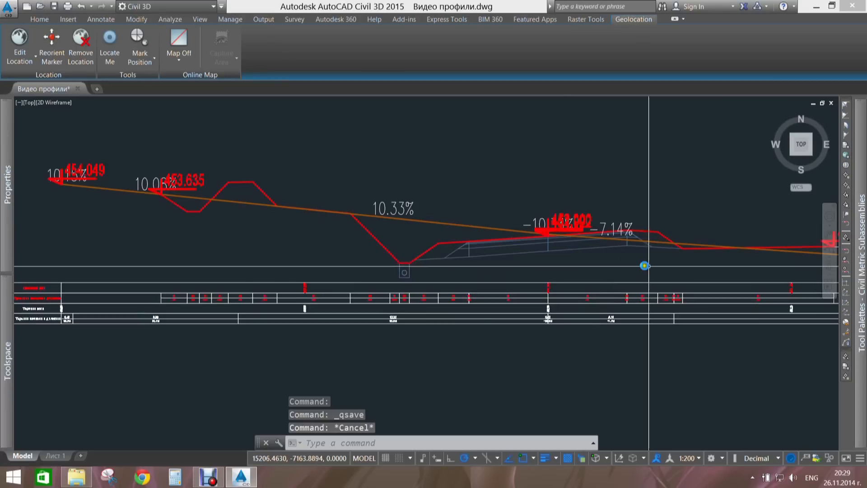
scroll(554, 274, down, 8)
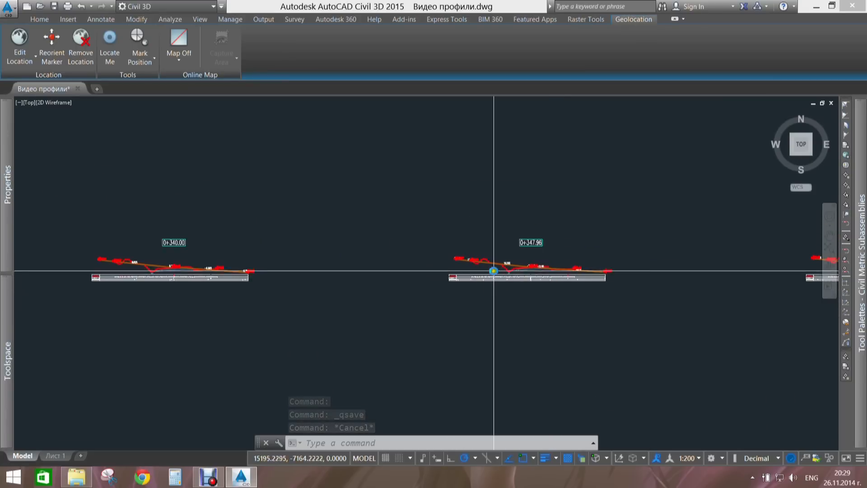
middle_drag(455, 269, 615, 276)
scroll(378, 269, up, 5)
middle_drag(374, 309, 569, 300)
mouse_move(496, 260)
middle_down()
mouse_move(596, 291)
mouse_move(582, 257)
middle_up()
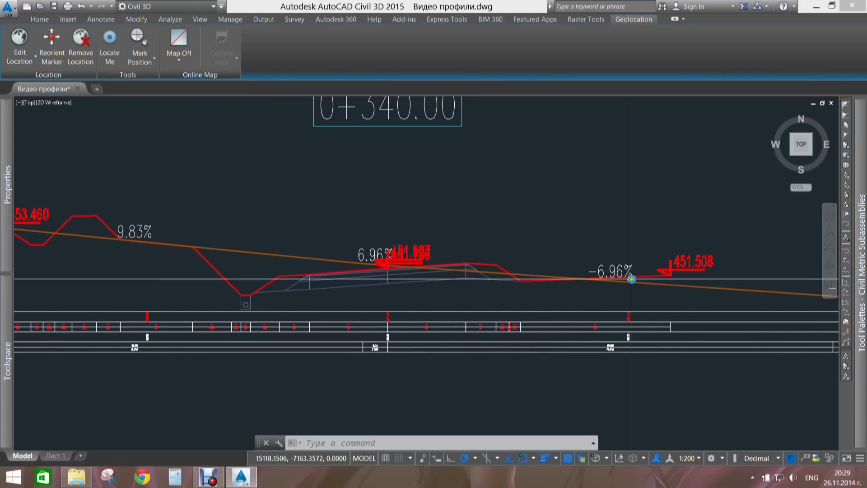
scroll(632, 280, up, 3)
scroll(627, 271, down, 1)
mouse_move(534, 239)
middle_down()
mouse_move(641, 194)
mouse_move(568, 252)
mouse_move(523, 262)
mouse_move(544, 259)
mouse_move(553, 281)
middle_up()
scroll(568, 263, down, 2)
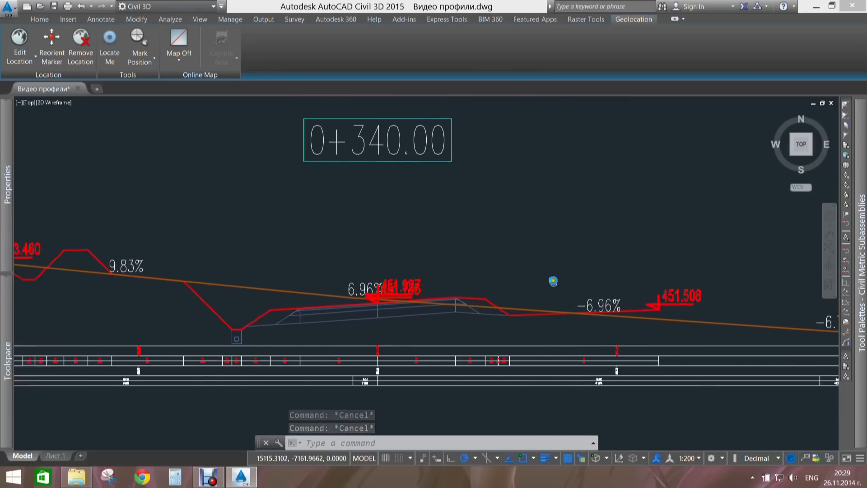
scroll(554, 281, down, 8)
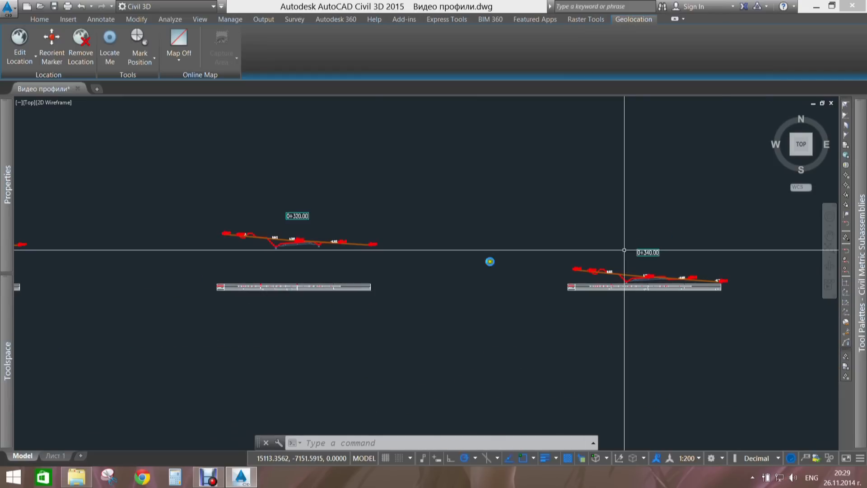
- Examine the cross-section views at stations 0+320.00 and 0+465.31, checking where the corridor surface line meets the terrain
middle_drag(287, 243, 448, 219)
key(Escape)
key(Escape)
scroll(438, 208, up, 4)
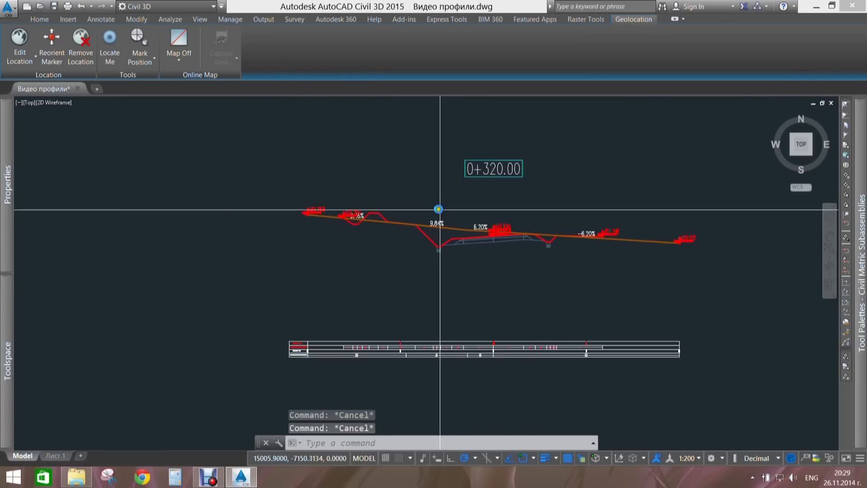
scroll(553, 232, up, 6)
scroll(536, 223, down, 10)
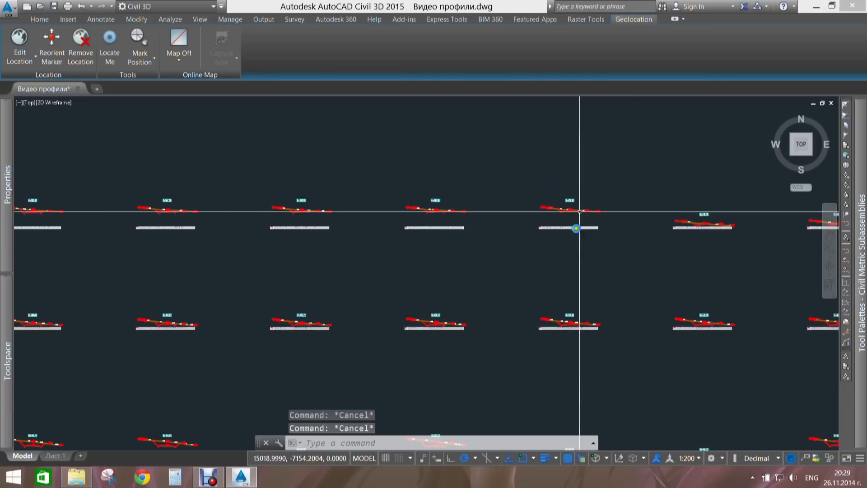
scroll(475, 277, down, 1)
scroll(420, 310, up, 8)
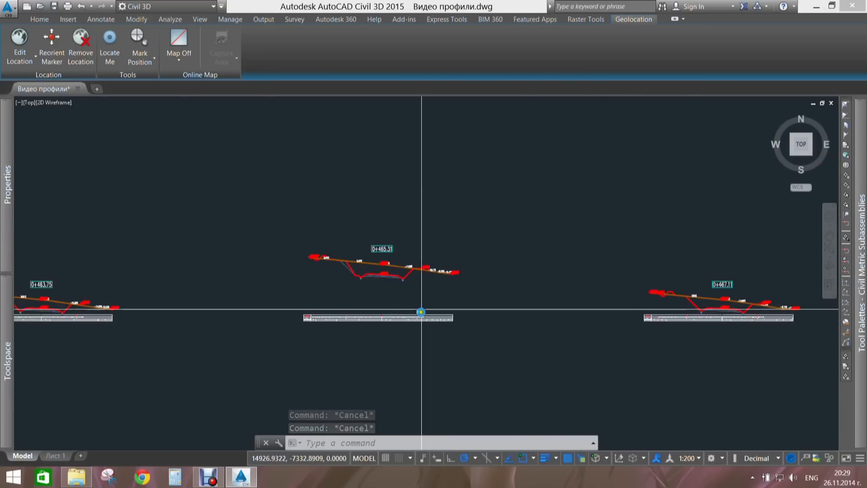
scroll(448, 292, up, 4)
scroll(417, 267, down, 3)
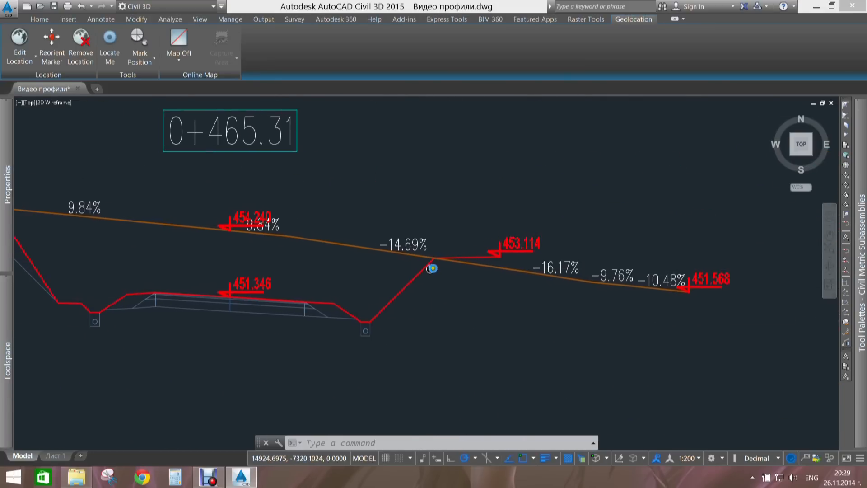
scroll(437, 221, down, 3)
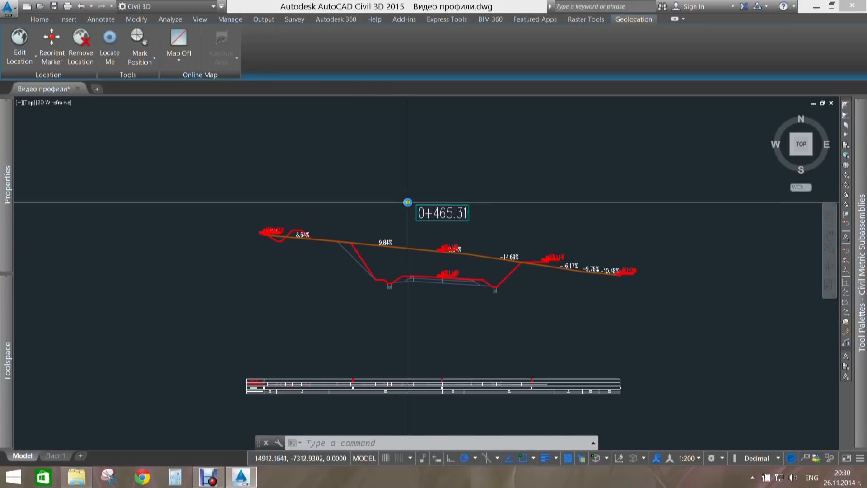
scroll(405, 224, up, 3)
scroll(441, 228, down, 7)
scroll(442, 229, down, 10)
middle_drag(396, 238, 578, 310)
scroll(578, 310, down, 4)
middle_drag(396, 284, 620, 310)
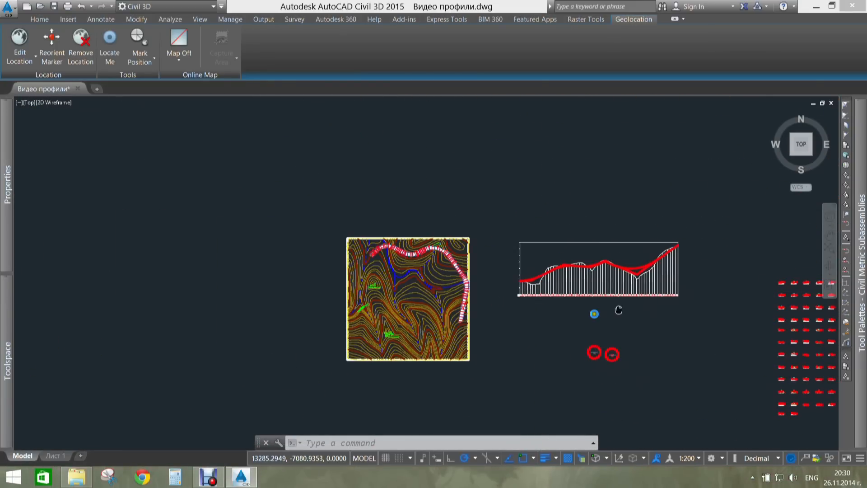
- Inspect the sample line at station 0+600.00 on the corridor bend in plan
scroll(462, 235, up, 10)
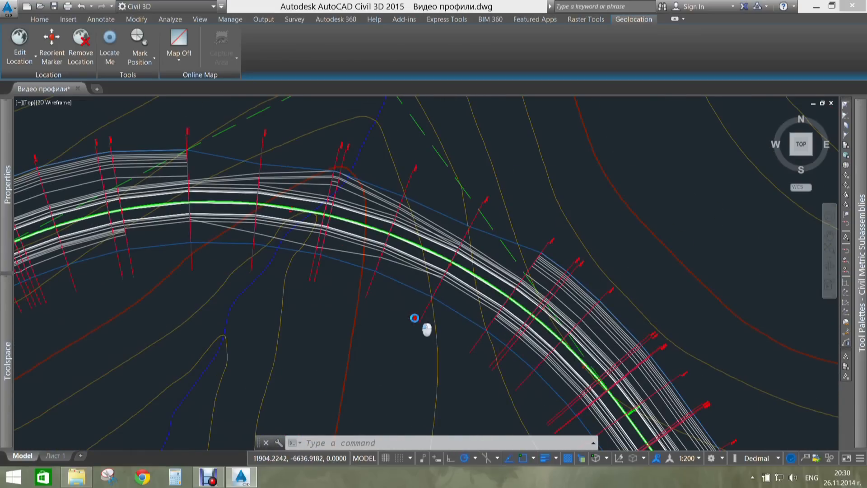
click(420, 324)
click(413, 312)
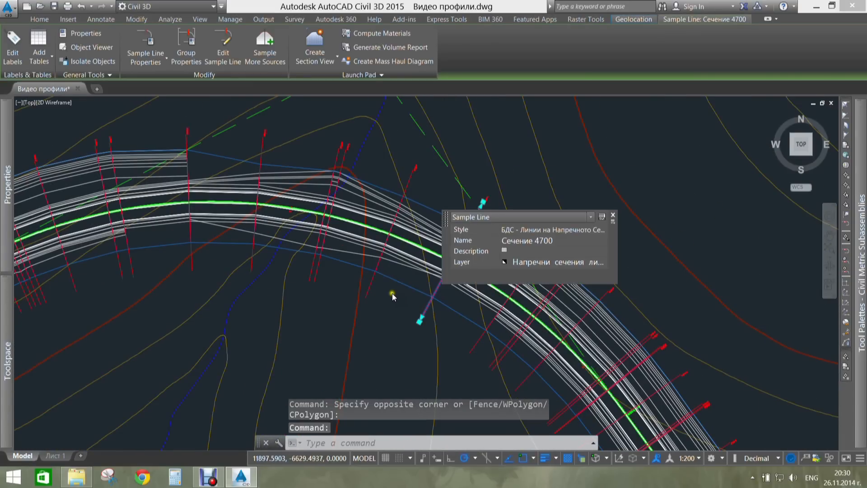
key(Escape)
key(Escape)
scroll(542, 220, up, 6)
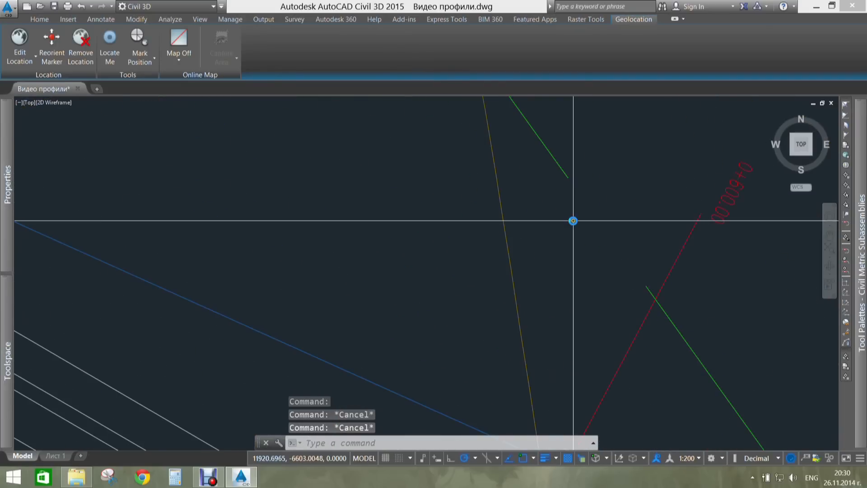
scroll(434, 229, down, 8)
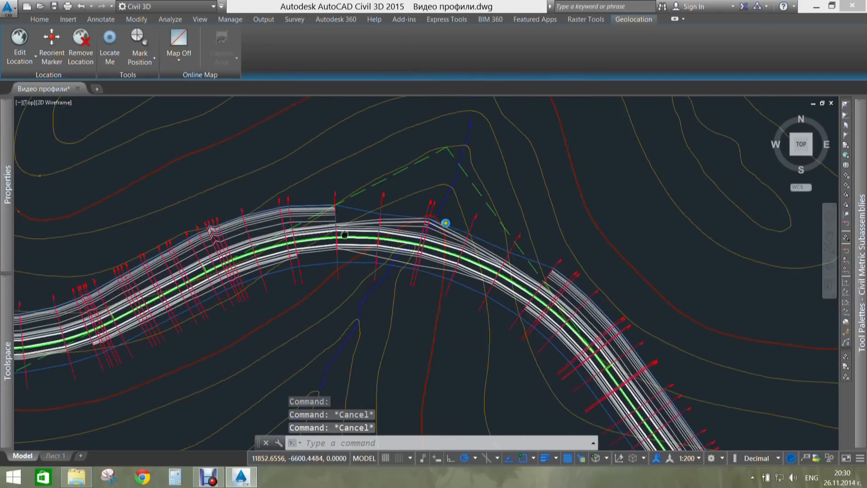
- Trace the sample line stations along the corridor in plan up to the area between 0+440.00 and 0+469.00
scroll(158, 225, up, 6)
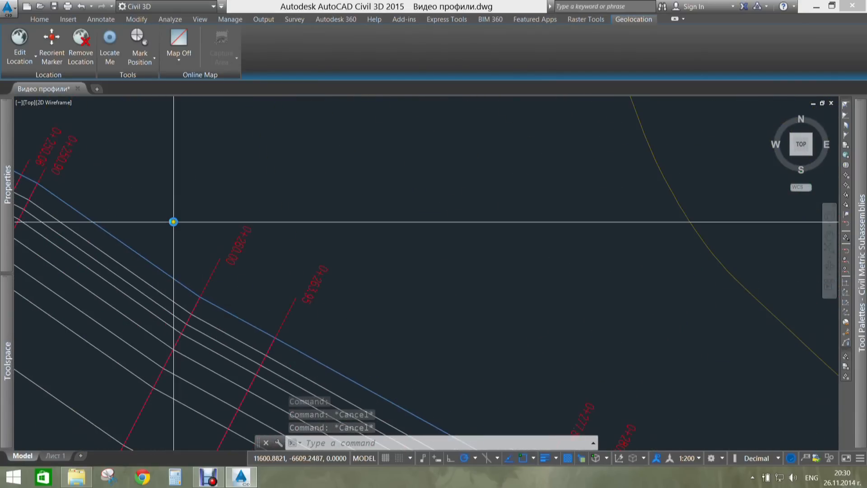
middle_drag(565, 345, 306, 147)
scroll(305, 147, down, 6)
middle_drag(588, 269, 234, 255)
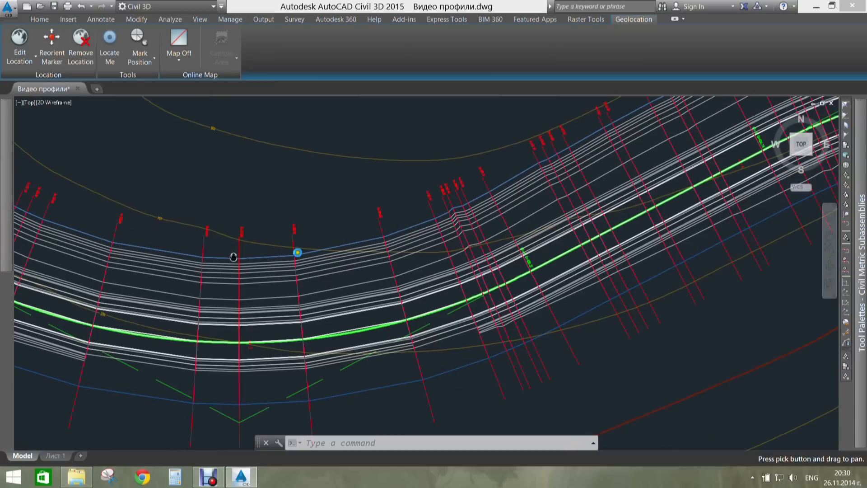
scroll(452, 199, up, 6)
middle_drag(530, 178, 302, 248)
mouse_move(518, 157)
middle_down()
mouse_move(480, 170)
mouse_move(474, 189)
mouse_move(440, 167)
middle_up()
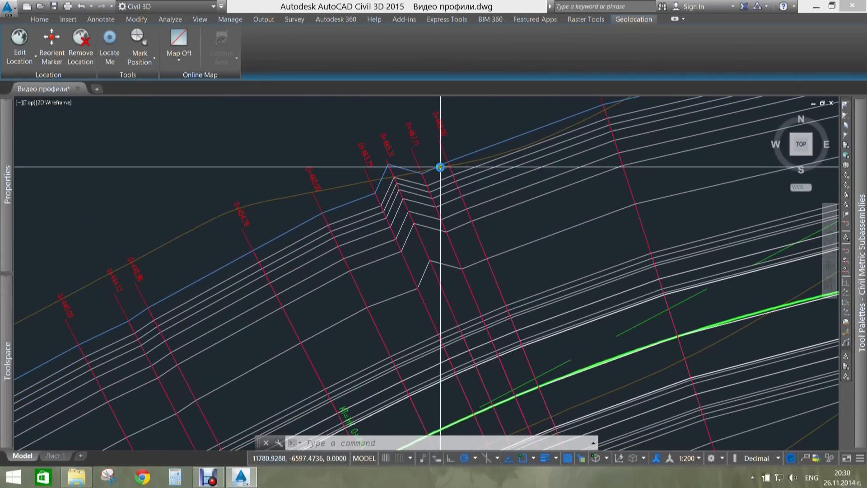
key(Escape)
key(Escape)
click(379, 205)
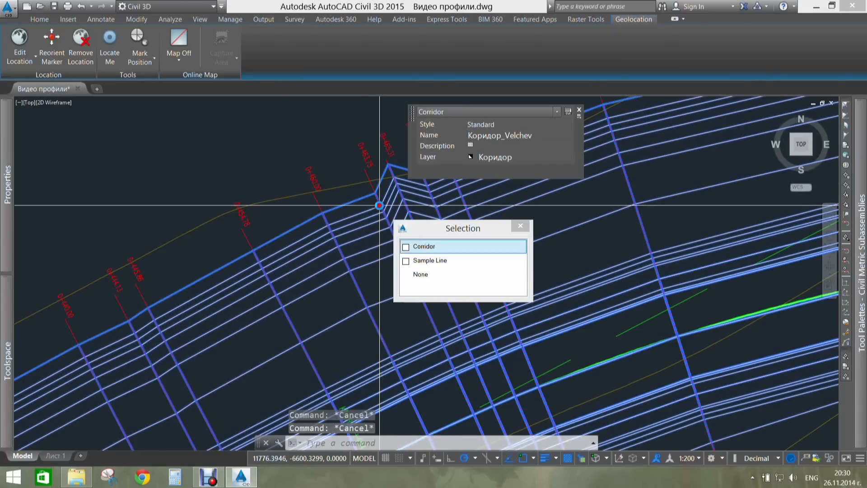
key(Escape)
key(Escape)
click(482, 162)
click(471, 173)
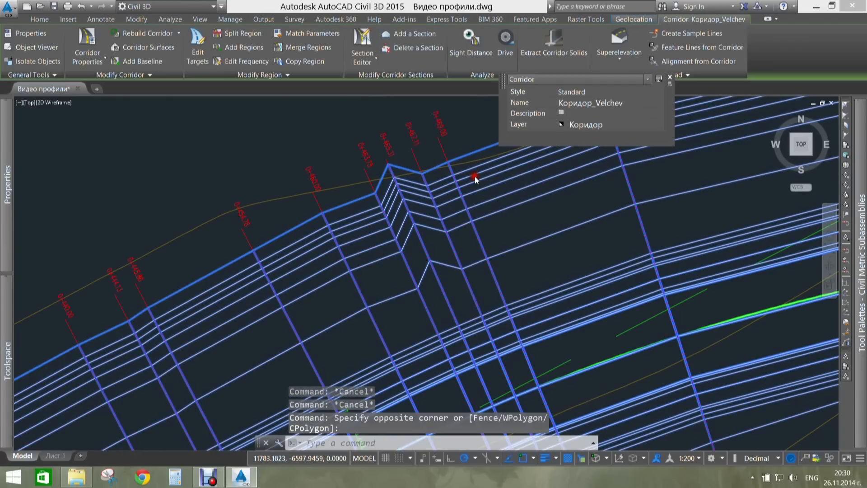
right_click(476, 176)
click(531, 301)
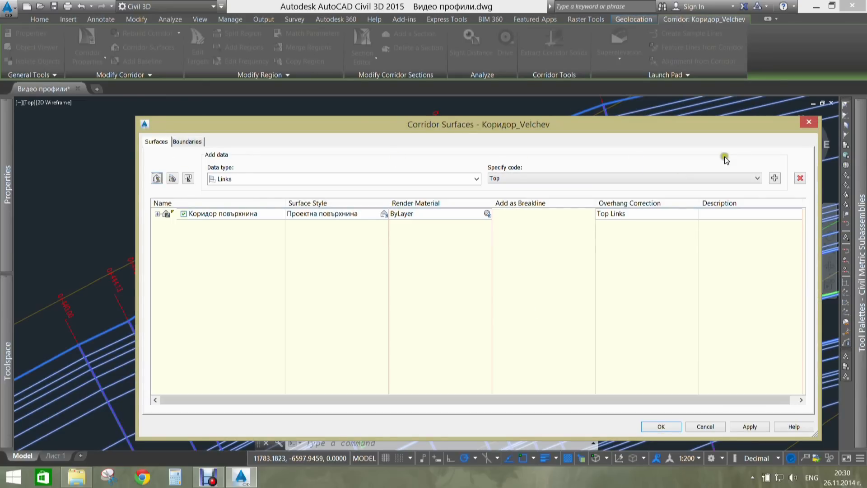
click(803, 129)
key(Escape)
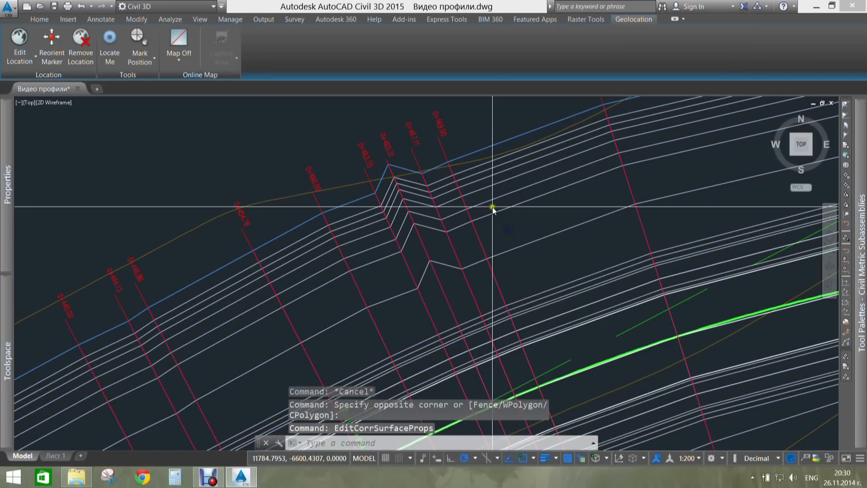
- Make triangles visible in plan view in the surface style Проектна повърхнина of the corridor surface Коридор повърхнина
mouse_move(3, 312)
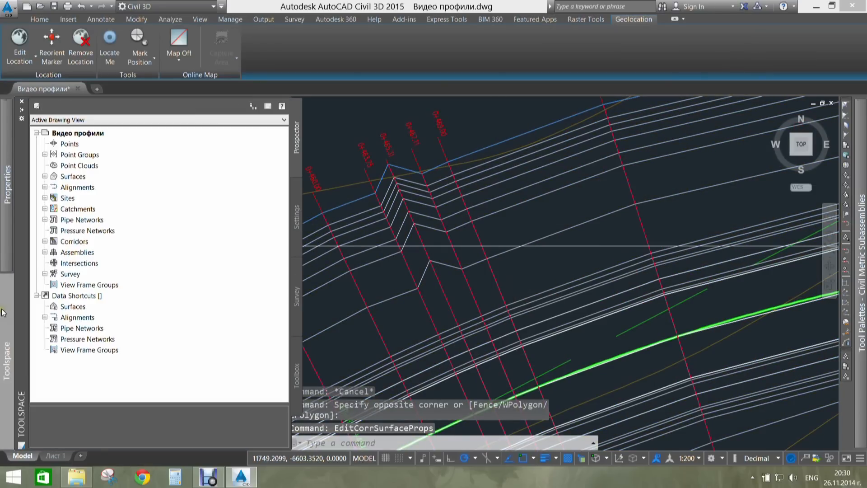
click(44, 176)
right_click(105, 187)
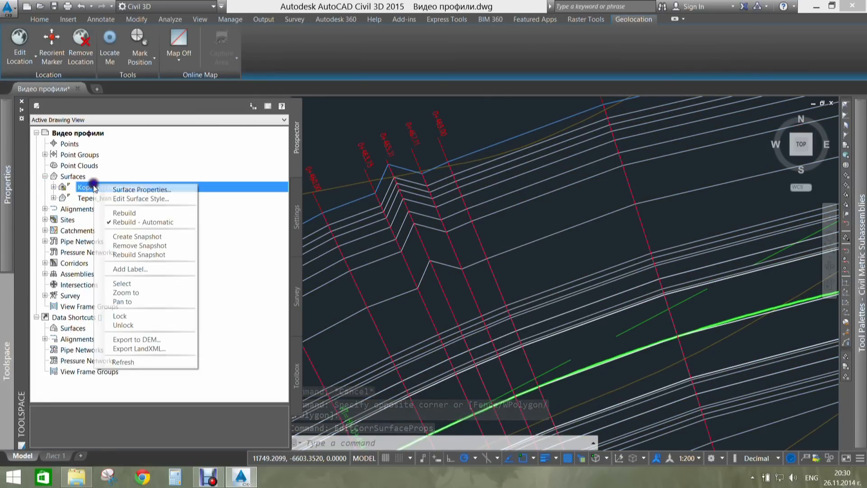
click(132, 199)
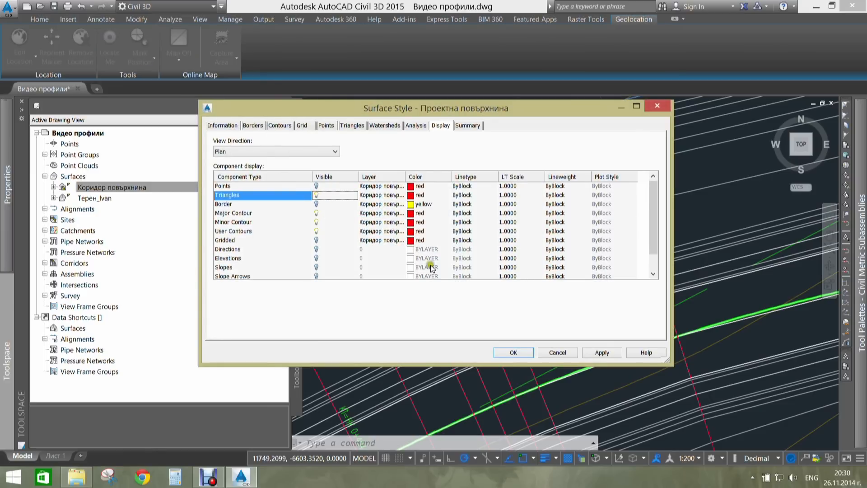
click(596, 352)
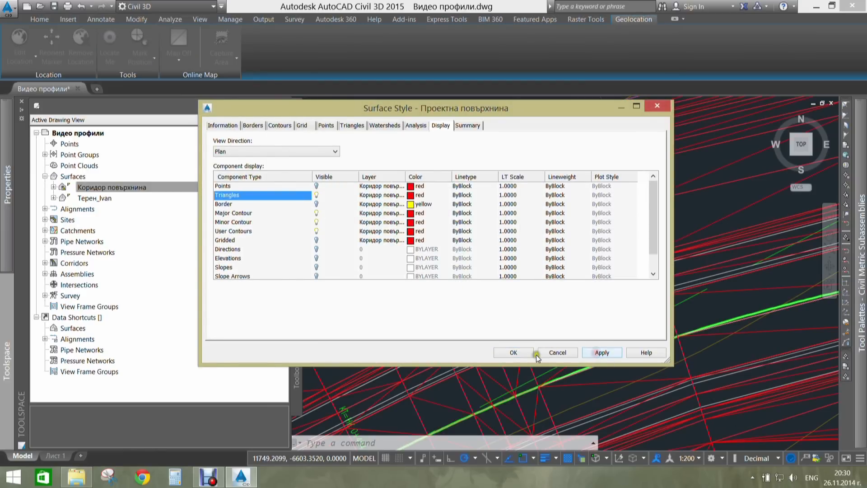
click(514, 351)
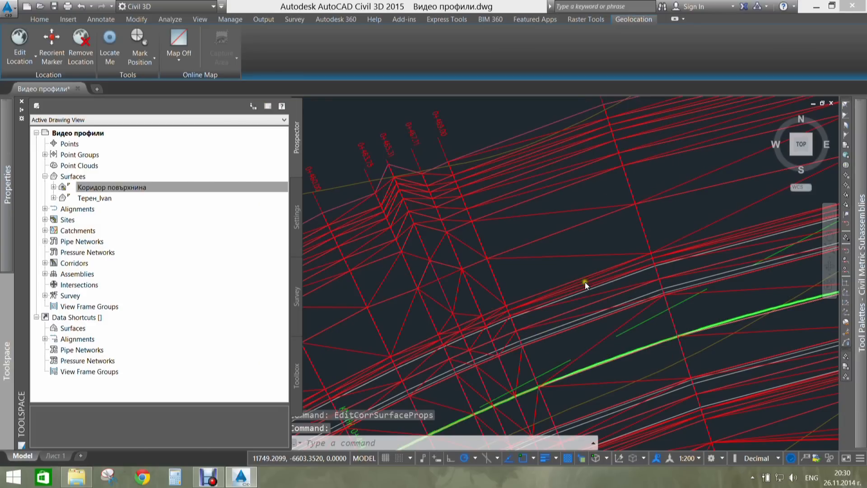
- Examine the corridor surface's triangulation along its outer edges around station 0+454.78
scroll(587, 281, down, 3)
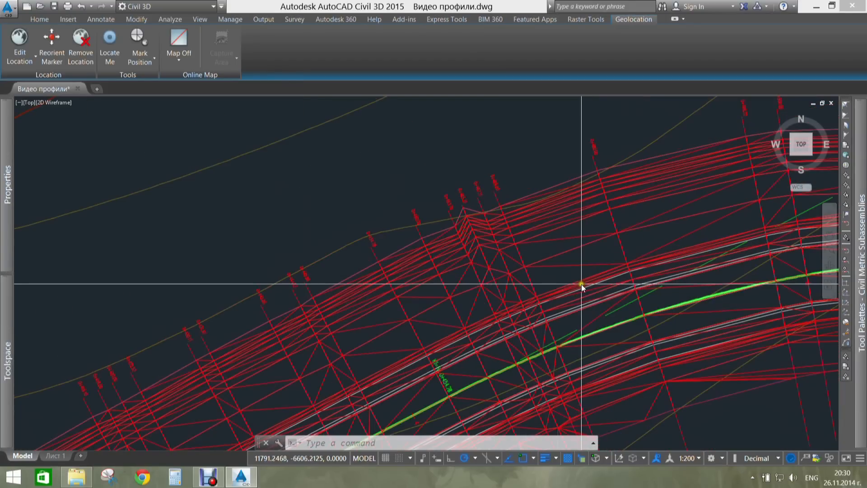
scroll(495, 260, down, 4)
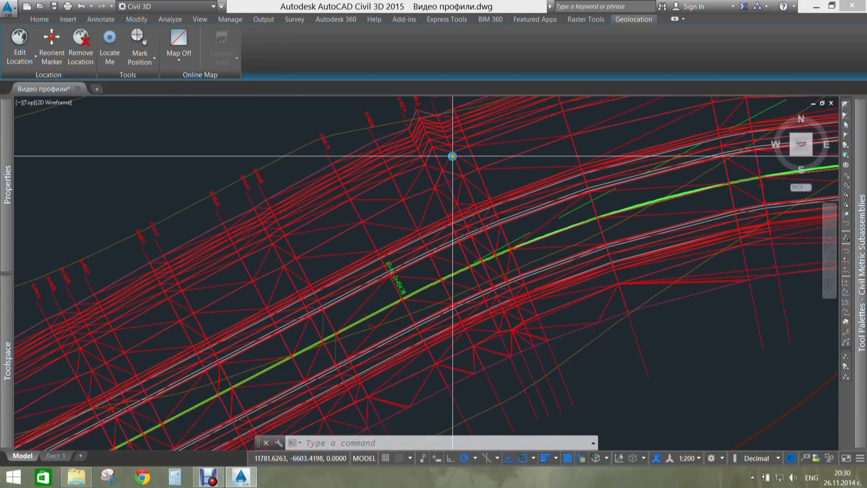
scroll(461, 222, up, 7)
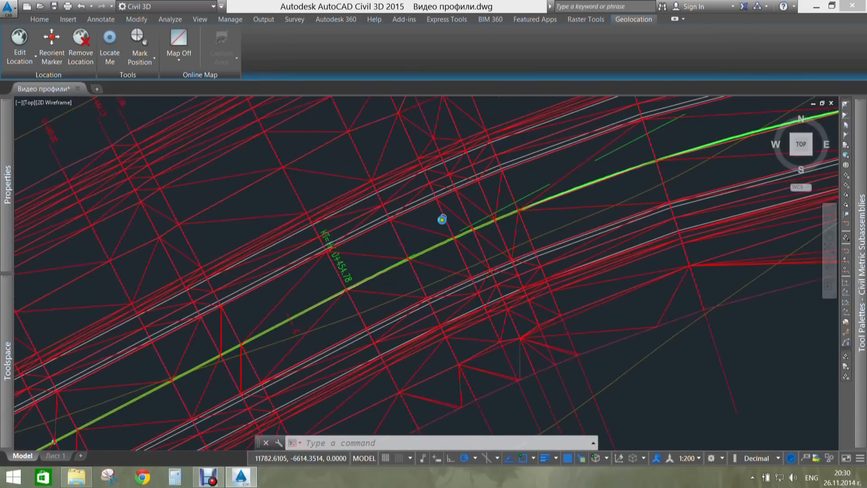
scroll(441, 219, down, 2)
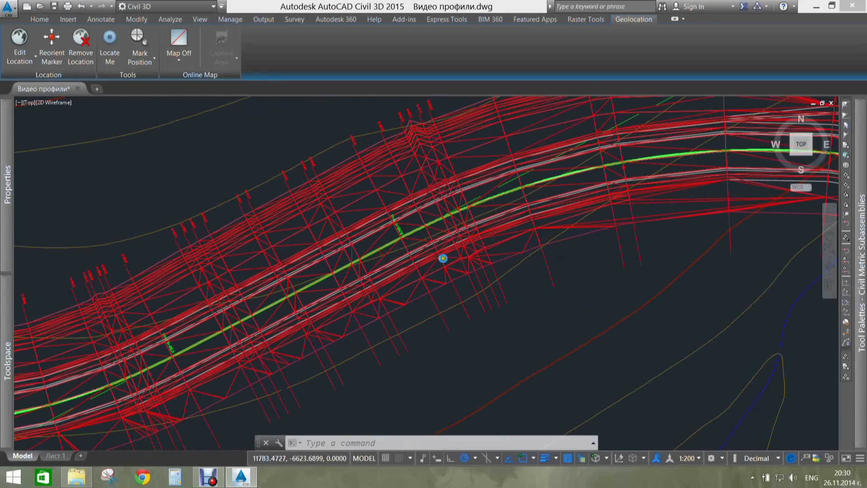
scroll(443, 258, up, 4)
mouse_move(517, 259)
middle_down()
mouse_move(534, 184)
mouse_move(521, 202)
middle_up()
scroll(534, 184, down, 4)
scroll(519, 206, up, 5)
- Delete the thin sliver triangle edges of surface Коридор повърхнина along its southern boundary near station 0+454.78
click(495, 206)
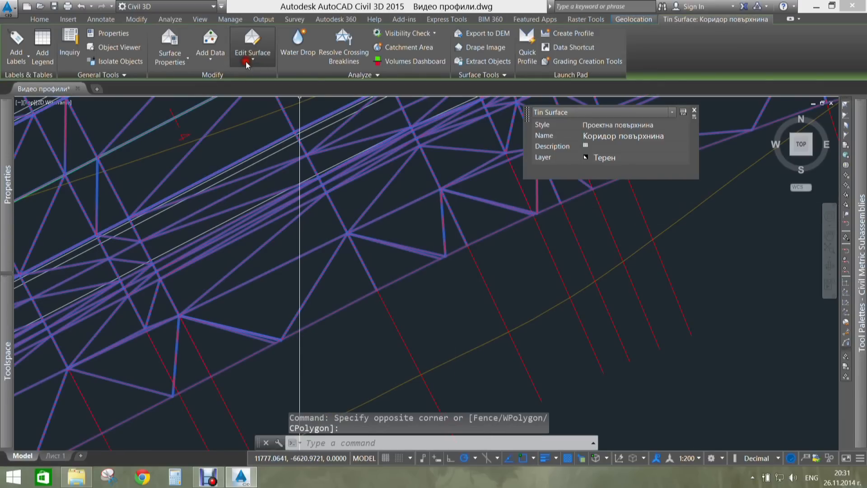
click(247, 64)
click(265, 102)
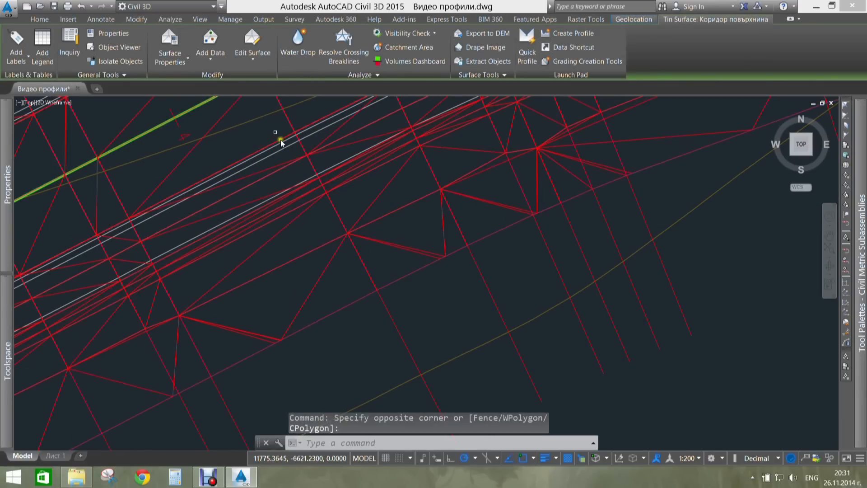
click(492, 210)
click(477, 187)
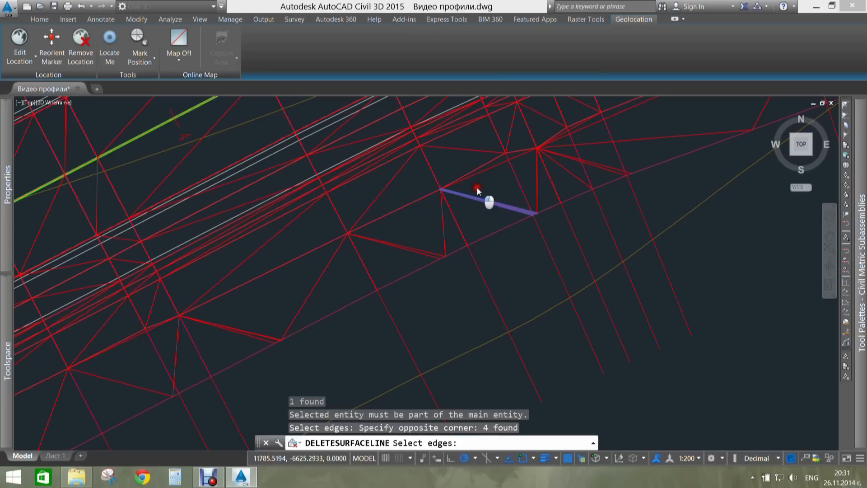
click(478, 213)
click(401, 260)
key(Return)
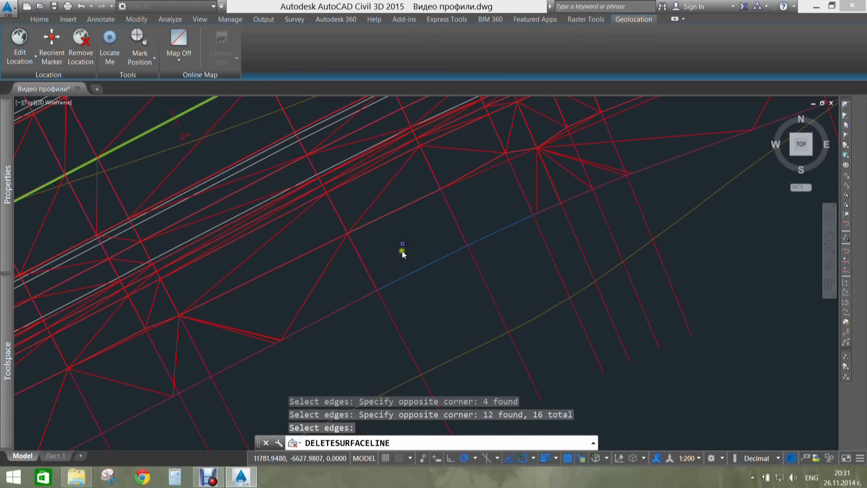
- Delete the adjoining triangle edges further southwest along the corridor surface's southern boundary
middle_drag(402, 251, 456, 209)
click(342, 284)
click(318, 295)
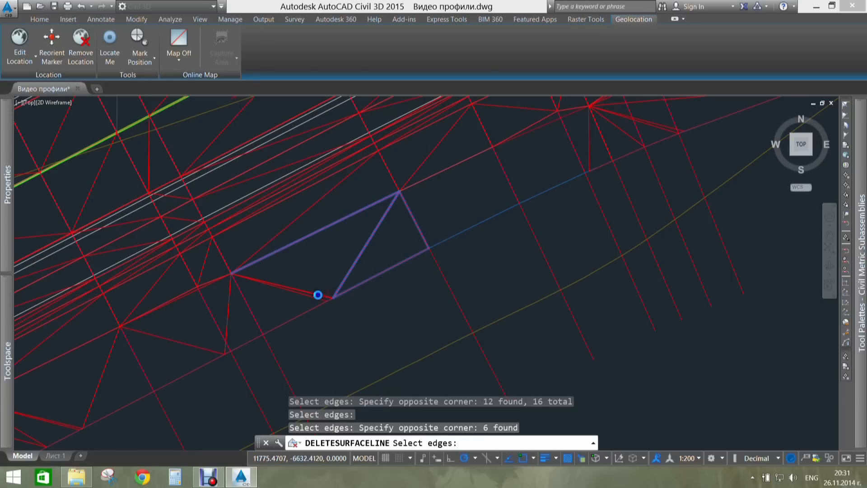
key(Return)
click(327, 281)
click(282, 323)
key(Return)
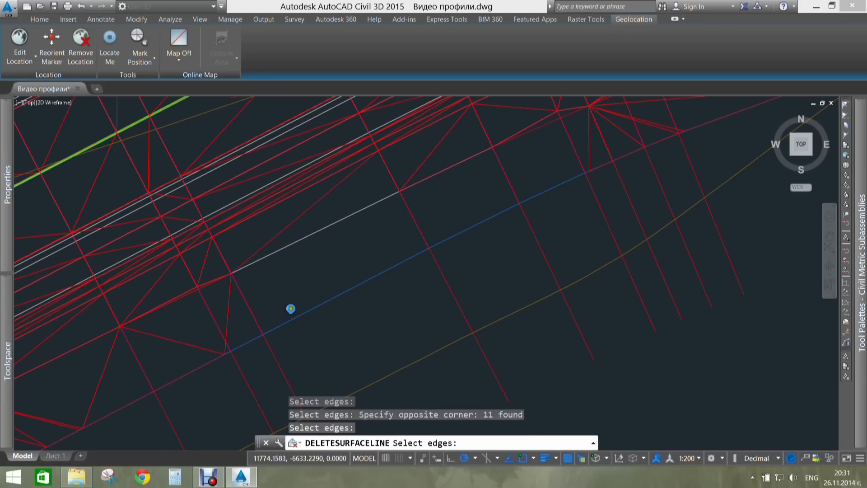
- Delete the remaining outer triangle edges to the northeast of the cleared boundary stretch and end the edge deletion
click(549, 155)
key(Return)
middle_drag(548, 175, 454, 258)
click(616, 224)
click(513, 200)
key(Return)
scroll(528, 203, down, 3)
middle_drag(482, 192, 434, 235)
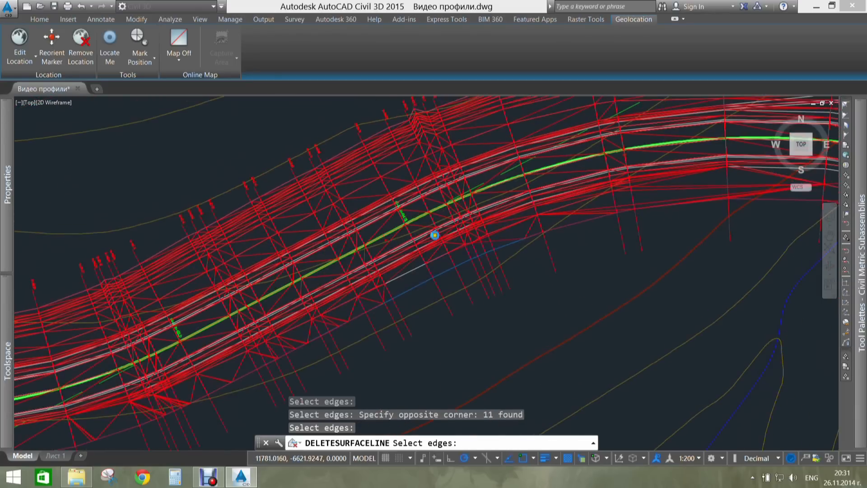
scroll(429, 231, up, 7)
mouse_move(366, 201)
middle_down()
mouse_move(397, 257)
mouse_move(458, 290)
middle_up()
scroll(458, 290, down, 4)
middle_drag(458, 290, 441, 257)
scroll(408, 180, down, 4)
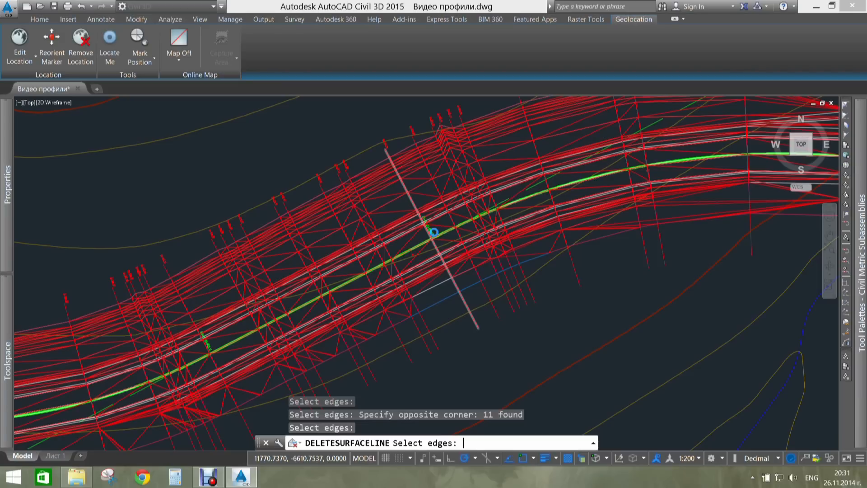
key(Return)
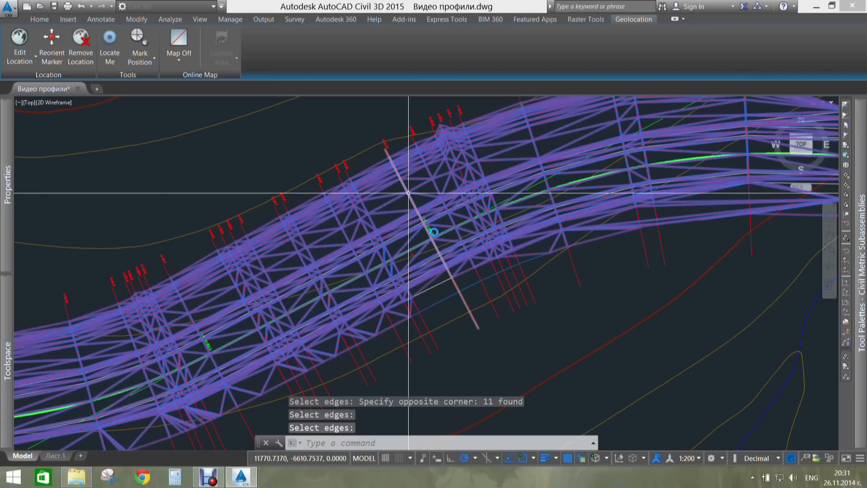
key(Escape)
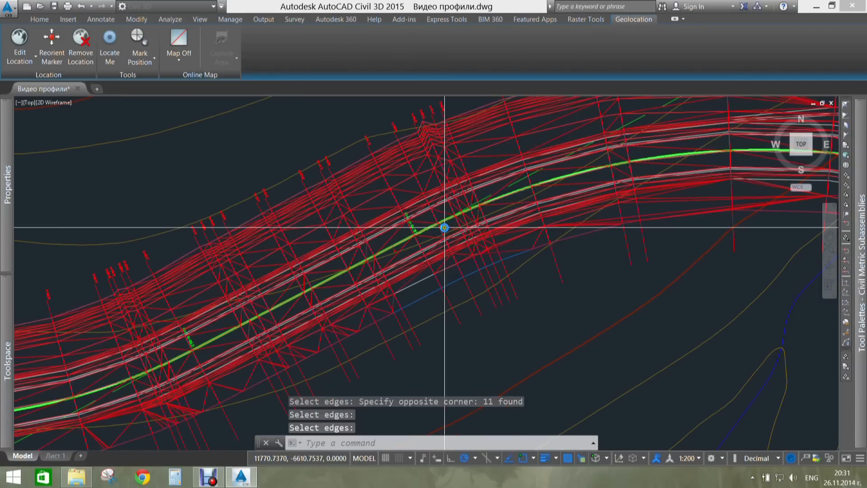
- Examine the corridor surface's triangulation on both sides of the axis around station 0+454.78 after the edge deletion
scroll(380, 131, up, 2)
scroll(377, 134, down, 2)
scroll(377, 134, up, 4)
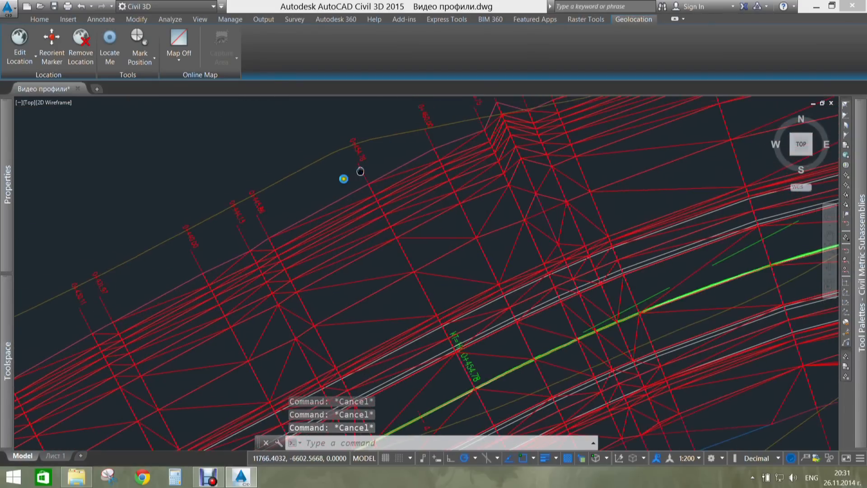
middle_drag(344, 178, 266, 242)
mouse_move(444, 210)
middle_down()
mouse_move(401, 158)
mouse_move(366, 93)
middle_up()
middle_drag(459, 272, 447, 240)
middle_drag(495, 347, 463, 304)
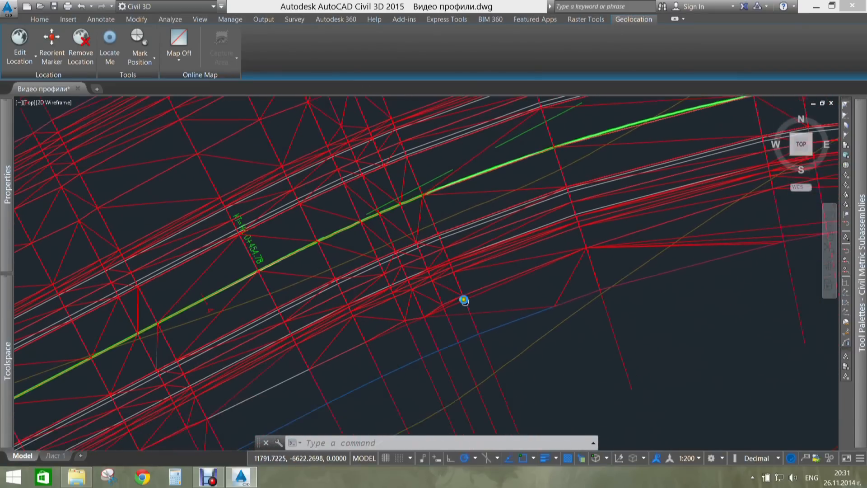
scroll(480, 320, up, 2)
scroll(509, 304, down, 8)
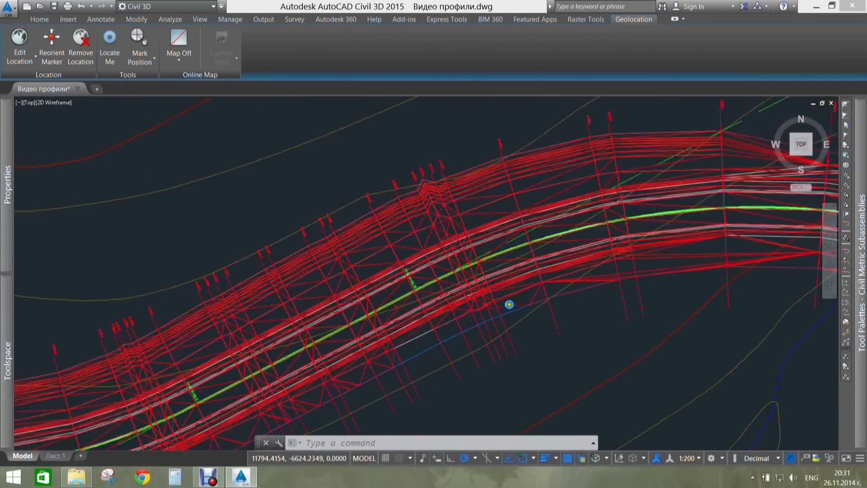
- Find the cross-section at station 0+465.31 among the section views
scroll(401, 258, down, 4)
middle_drag(672, 314, 453, 269)
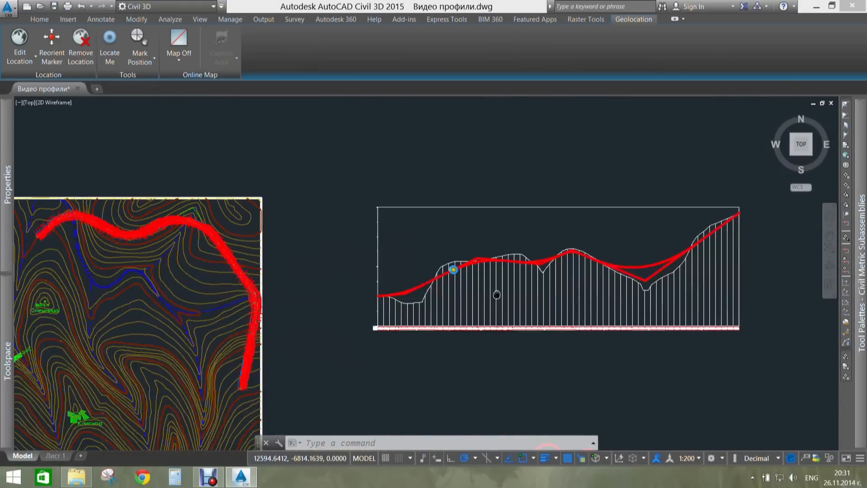
scroll(648, 314, down, 4)
middle_drag(663, 350, 564, 293)
middle_drag(618, 315, 482, 284)
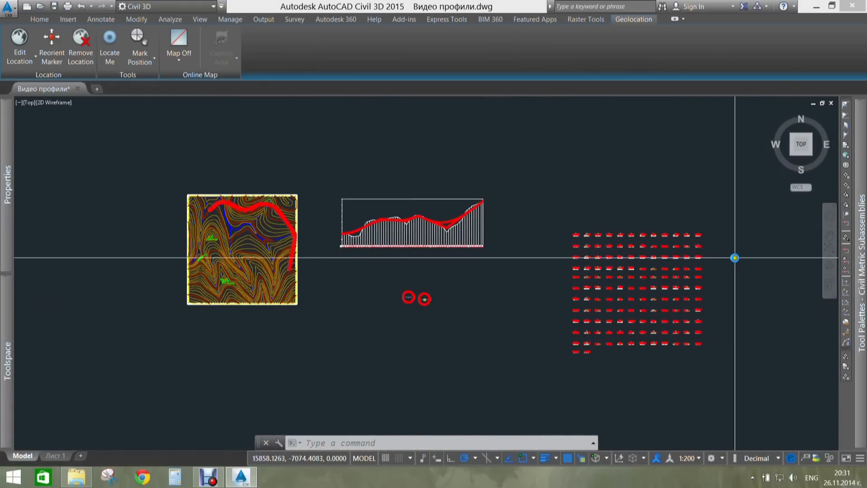
scroll(648, 277, up, 5)
scroll(579, 261, up, 4)
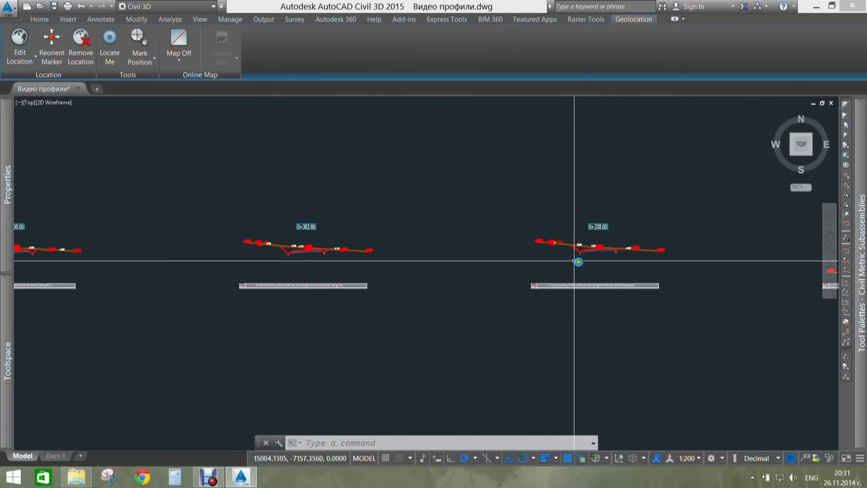
scroll(418, 248, down, 4)
scroll(581, 324, up, 2)
scroll(411, 323, up, 5)
scroll(478, 305, down, 5)
middle_drag(620, 318, 308, 272)
scroll(550, 270, up, 4)
mouse_move(675, 292)
middle_down()
mouse_move(314, 273)
mouse_move(411, 161)
mouse_move(415, 142)
middle_up()
scroll(414, 142, down, 2)
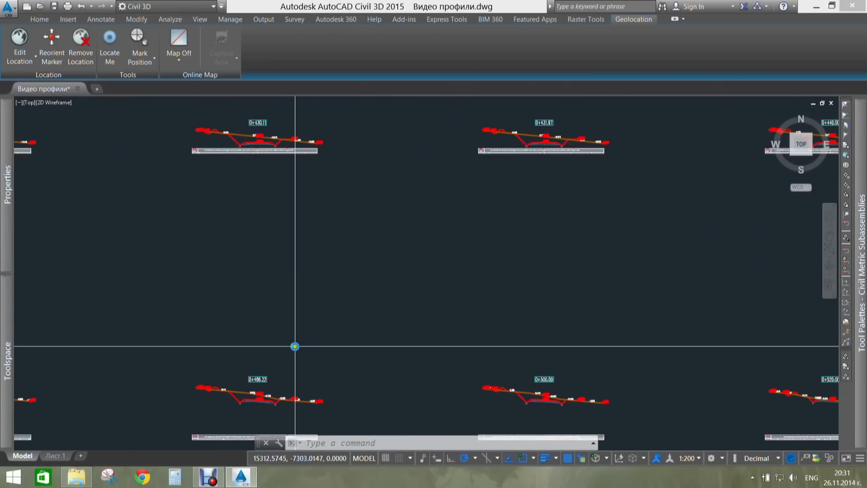
middle_drag(306, 358, 720, 252)
middle_drag(248, 284, 567, 284)
scroll(664, 276, up, 2)
middle_drag(370, 300, 523, 266)
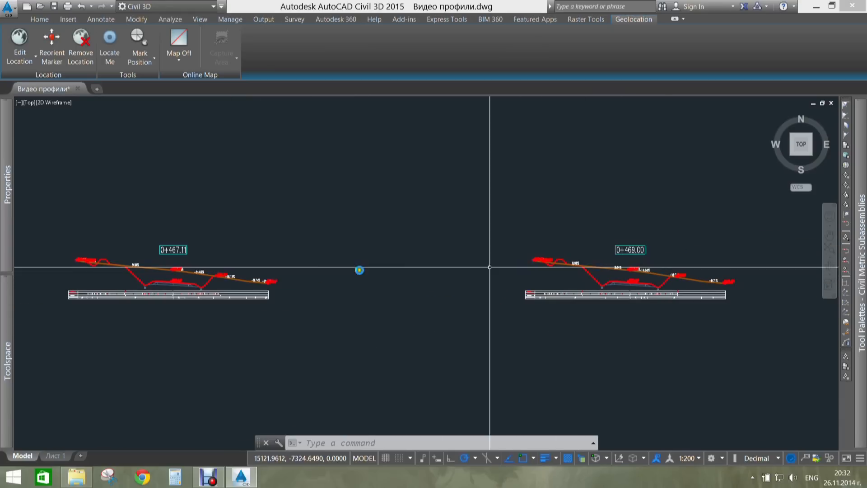
middle_drag(153, 267, 500, 279)
scroll(250, 247, up, 4)
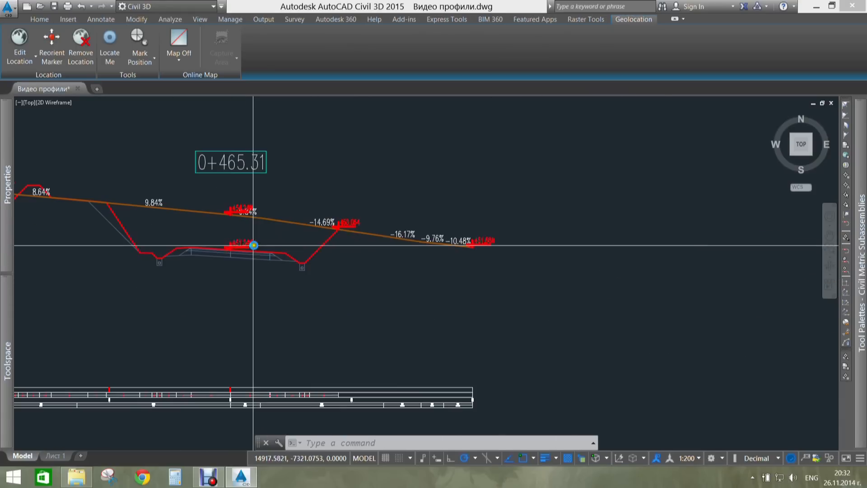
- Compare the corridor surface line with the corridor section on both cut slopes of the 0+465.31 cross-section
scroll(366, 203, up, 7)
scroll(499, 229, down, 3)
scroll(437, 236, down, 4)
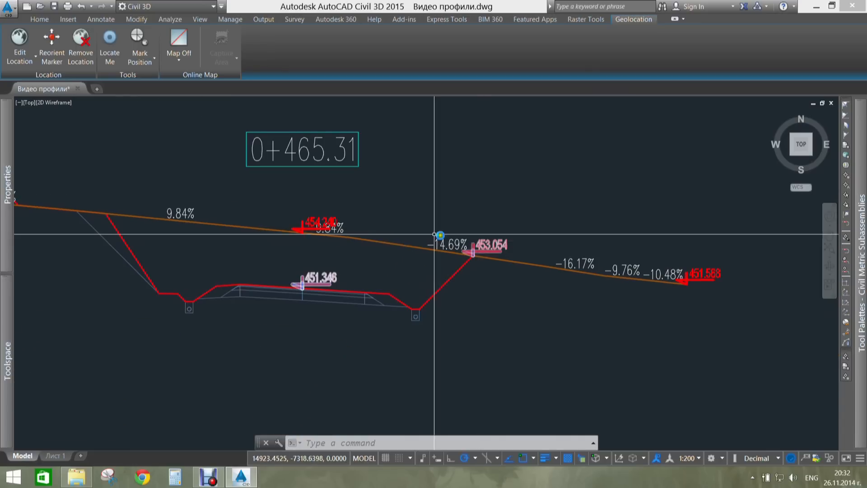
scroll(464, 236, up, 6)
middle_drag(512, 264, 557, 248)
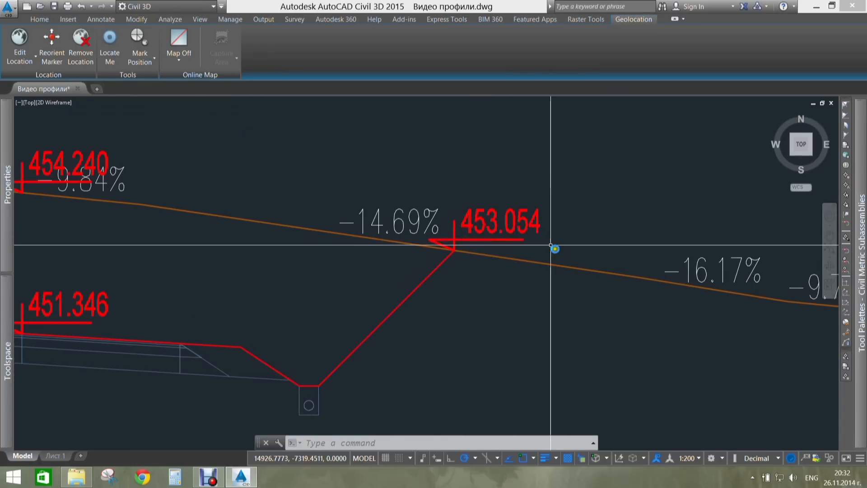
mouse_move(440, 252)
middle_down()
mouse_move(591, 261)
mouse_move(741, 304)
middle_up()
scroll(583, 268, down, 3)
scroll(433, 294, down, 2)
mouse_move(433, 294)
middle_down()
mouse_move(567, 281)
mouse_move(541, 277)
middle_up()
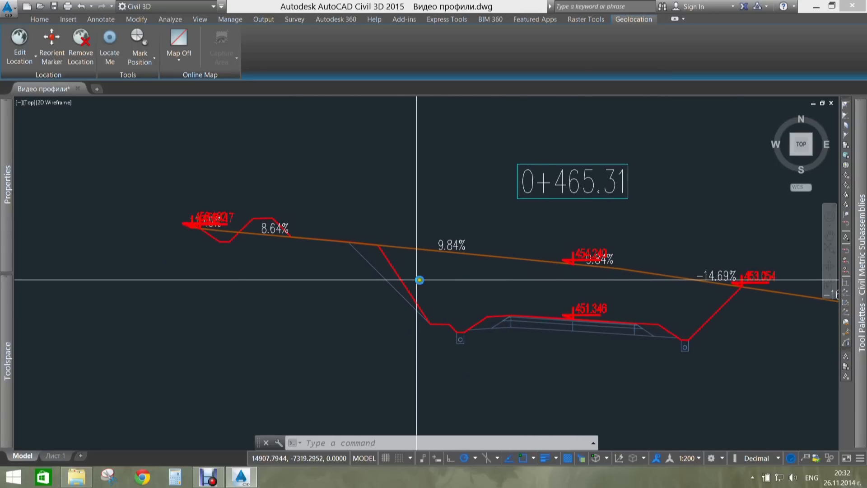
click(394, 270)
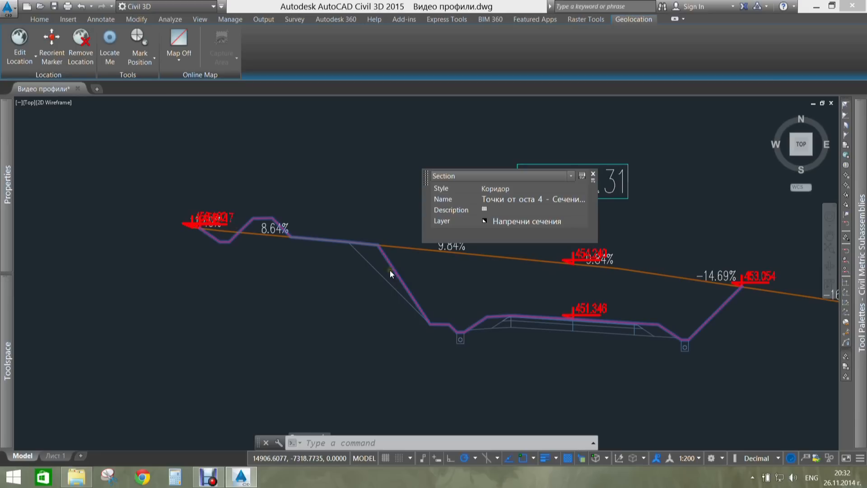
key(Escape)
key(Escape)
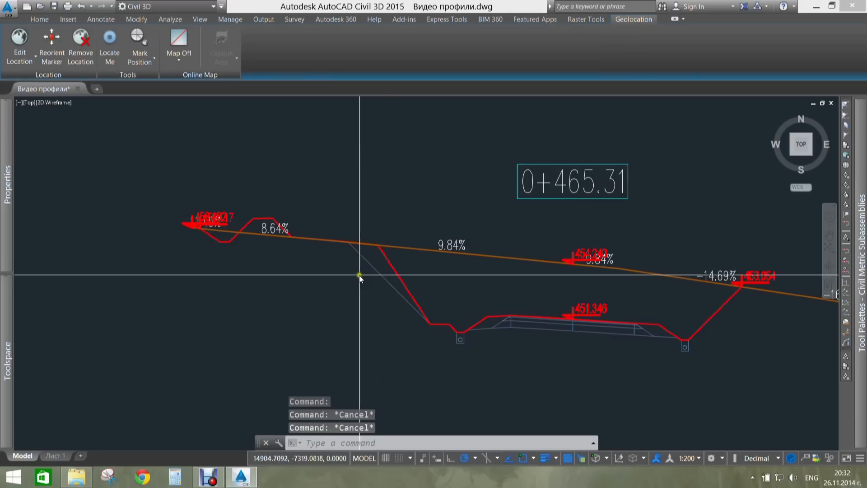
- Rebuild the surface Коридор повърхнина and recheck its line in the 0+465.31 cross-section
mouse_move(9, 276)
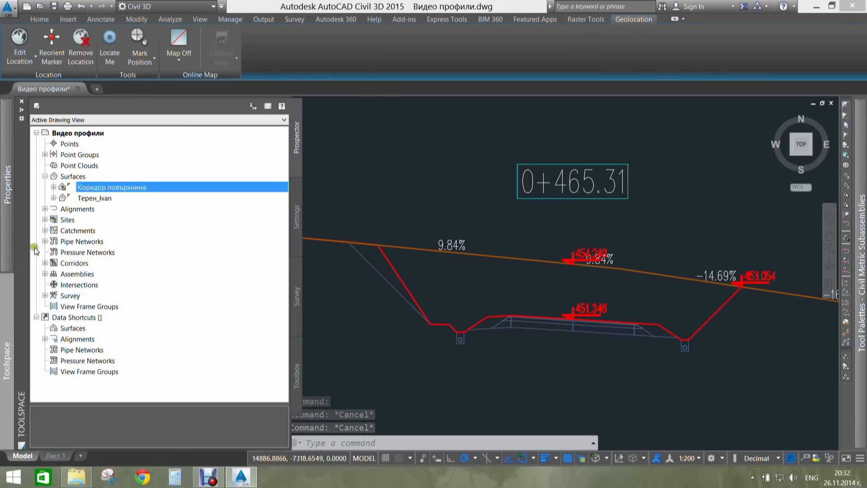
click(54, 187)
right_click(104, 187)
click(138, 219)
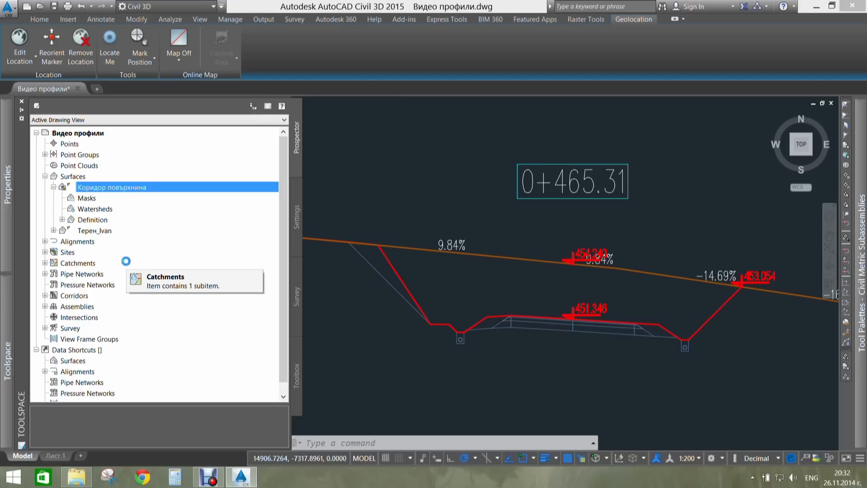
click(360, 285)
scroll(361, 287, down, 4)
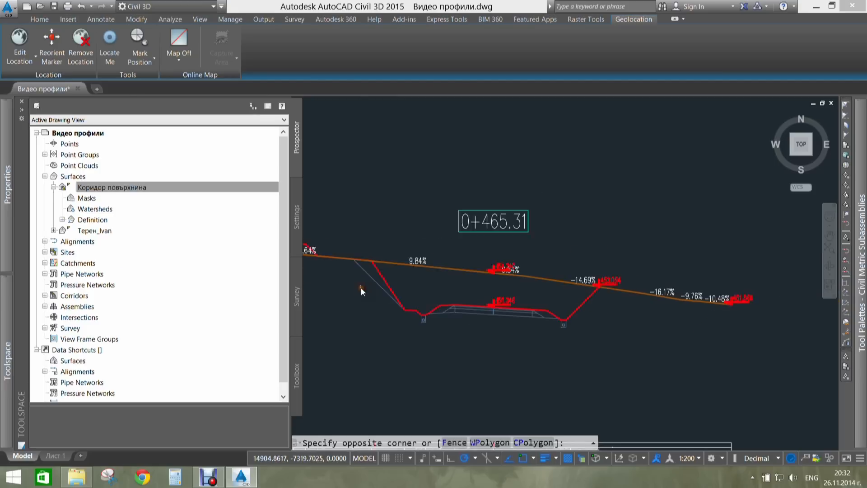
key(Escape)
key(Escape)
scroll(361, 284, up, 2)
scroll(367, 285, up, 2)
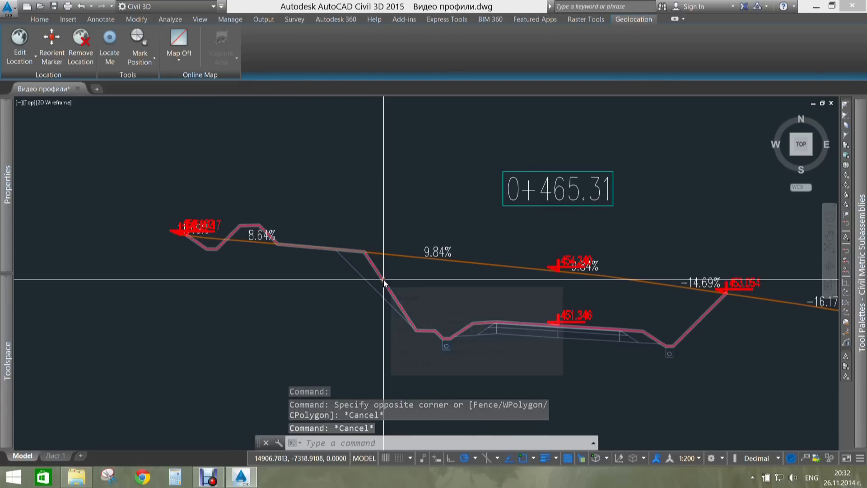
- Review the baseline and region parameters in the corridor's properties, and close them without changes
scroll(377, 281, down, 8)
scroll(282, 239, down, 5)
middle_drag(257, 291, 417, 277)
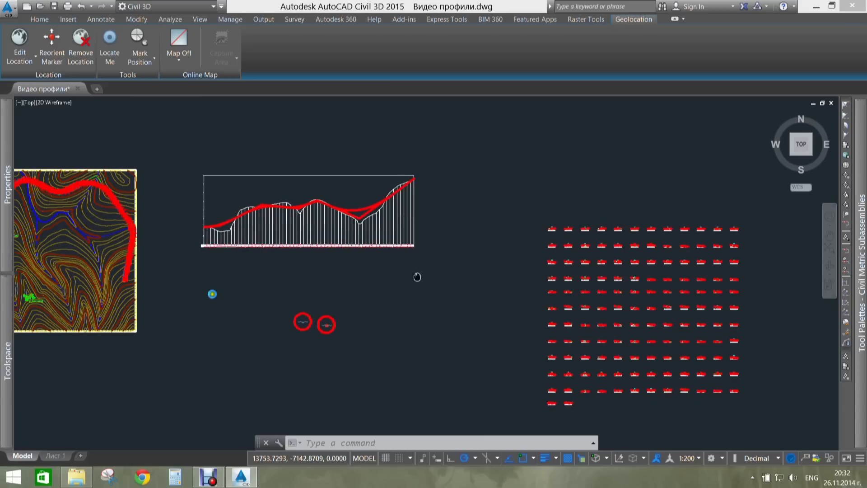
scroll(129, 281, up, 8)
scroll(357, 312, up, 5)
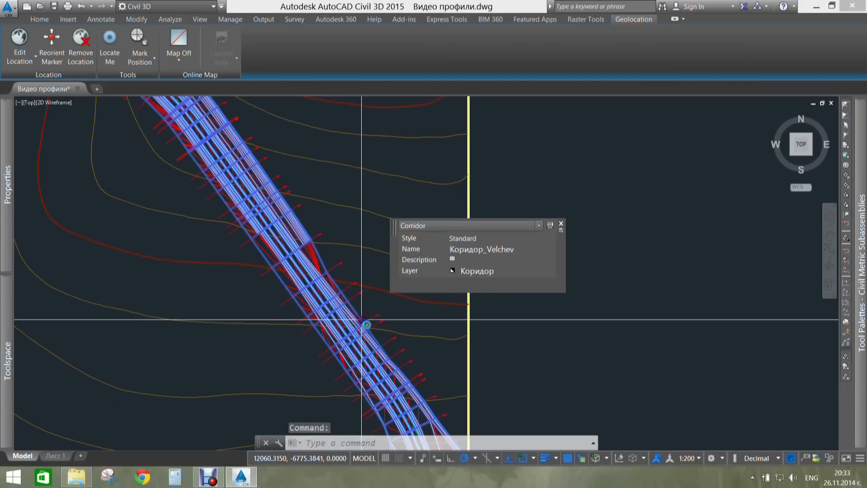
click(361, 319)
right_click(361, 320)
click(390, 207)
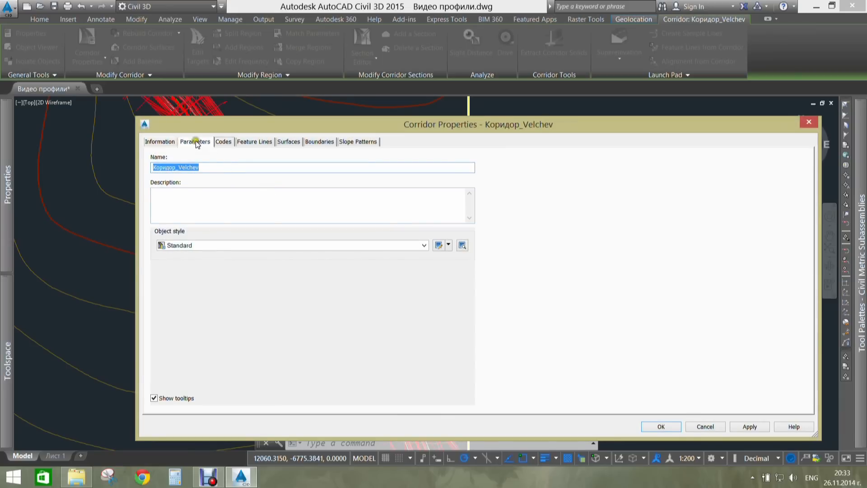
click(195, 142)
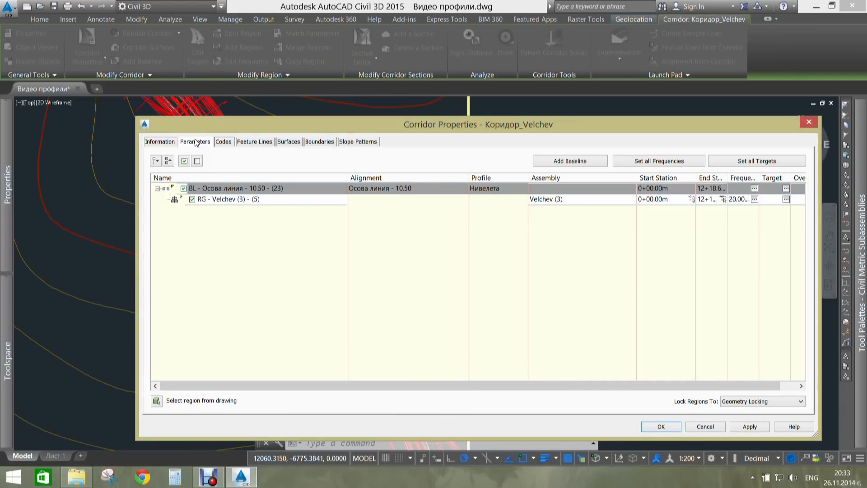
key(Escape)
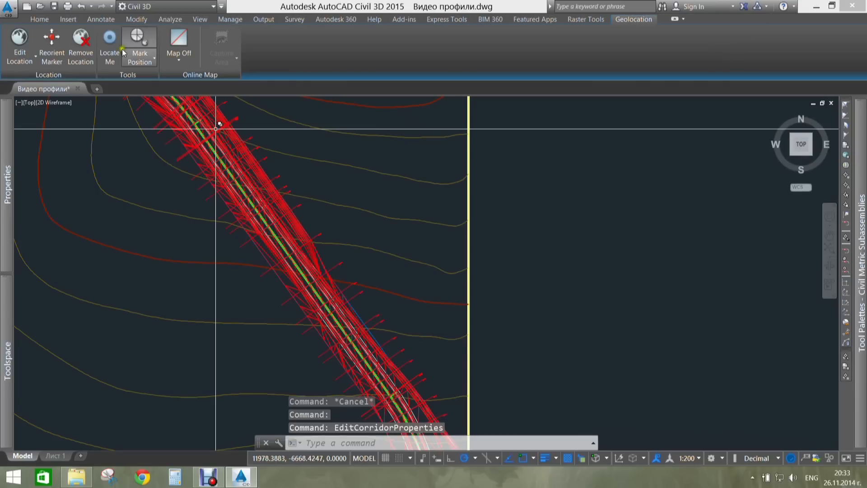
- Add Surface1 to the sampled section sources of sample line group Точки от оста 4
click(41, 19)
scroll(191, 161, up, 3)
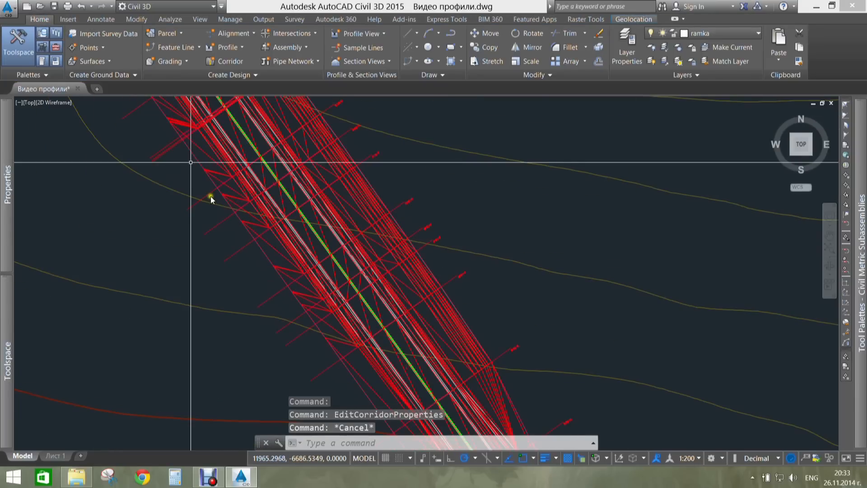
click(212, 194)
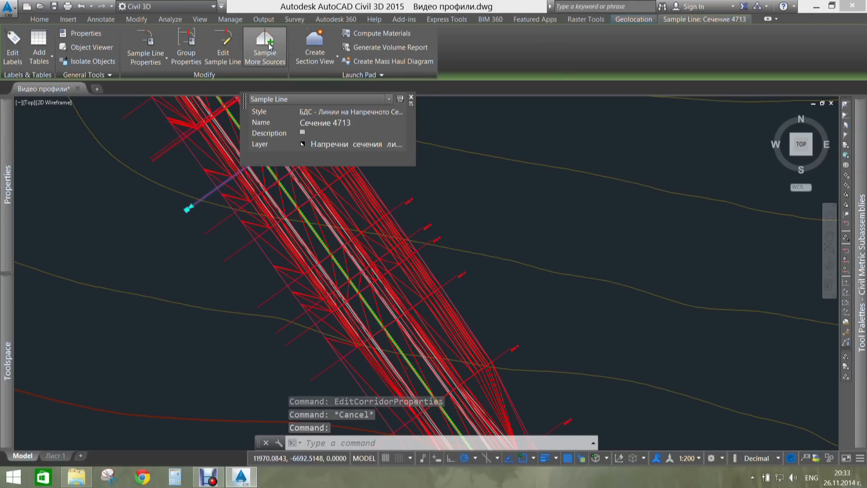
click(265, 56)
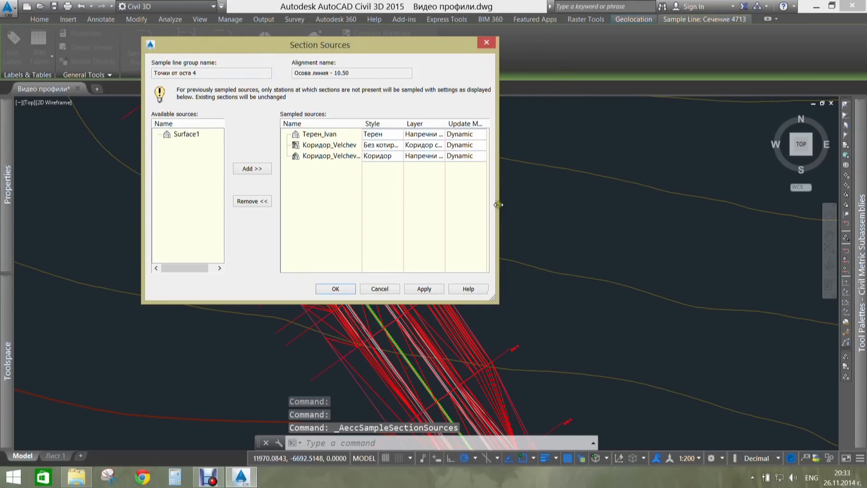
drag(498, 204, 630, 224)
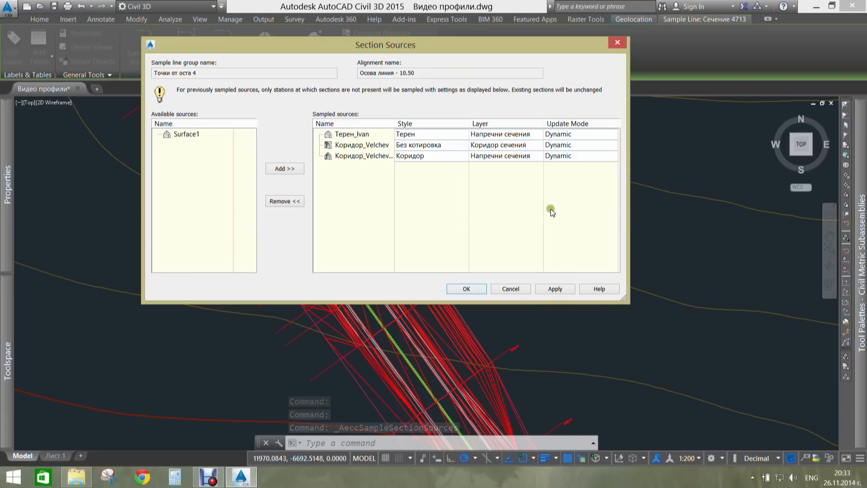
click(271, 169)
- Review the section styles available for Surface1 and the corridor surface's layer settings, and close them without changes
click(411, 145)
click(349, 155)
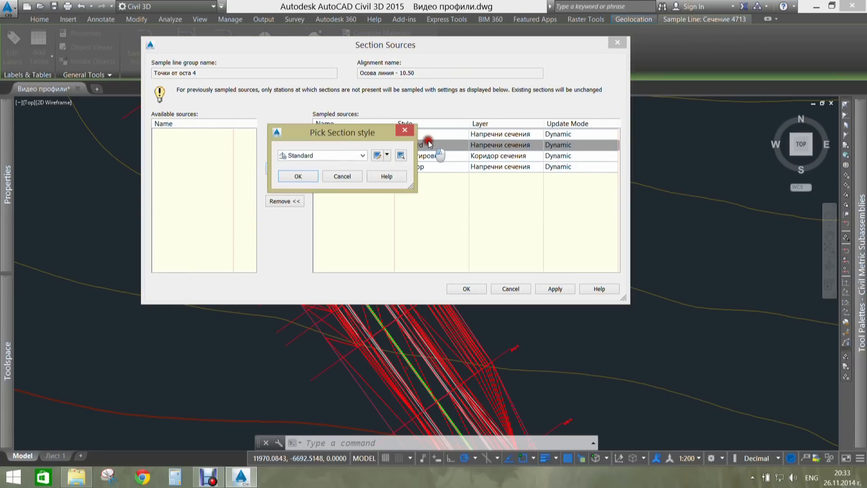
click(348, 156)
click(321, 156)
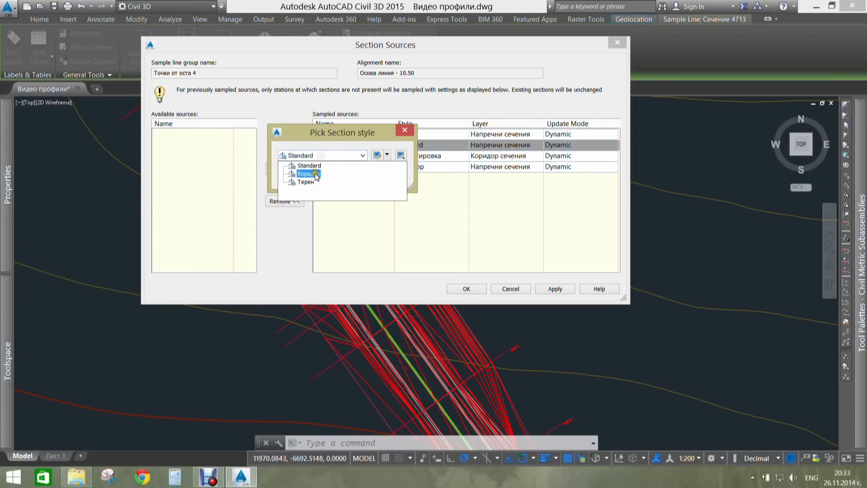
click(351, 146)
click(402, 130)
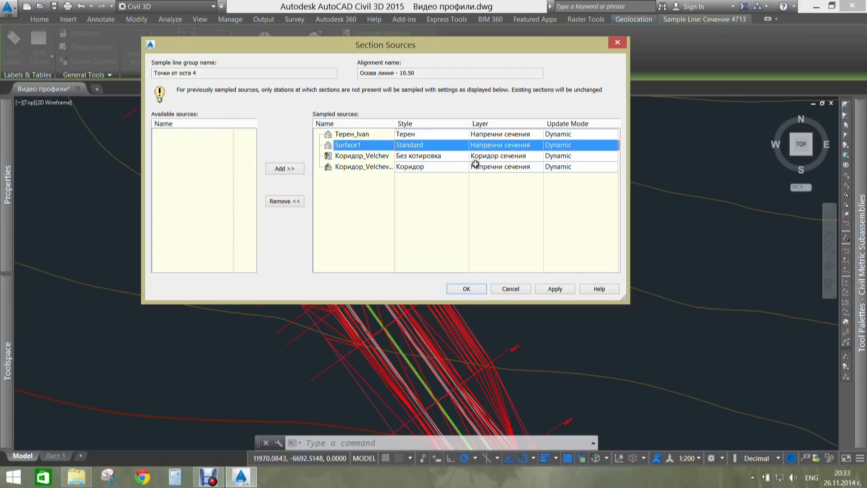
click(508, 166)
click(412, 130)
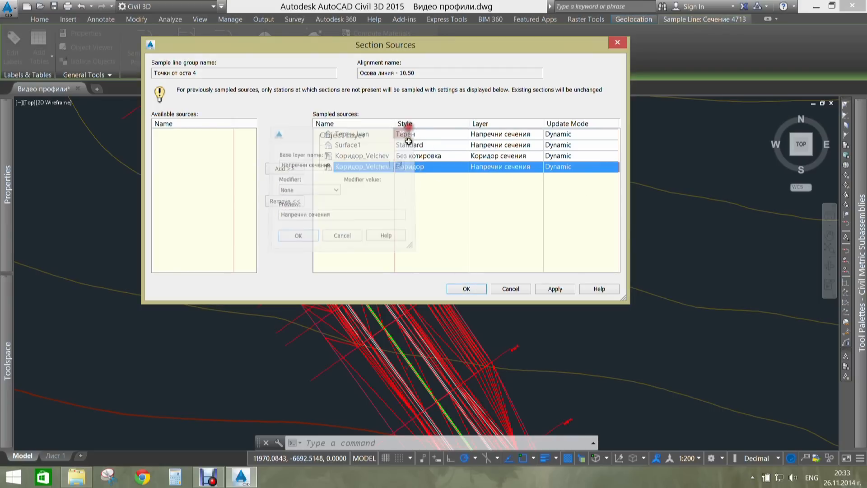
- Check the section styles of the corridor surface and Surface1 without changing them, and accept the section sources
click(431, 166)
click(339, 156)
click(339, 155)
click(342, 176)
click(436, 144)
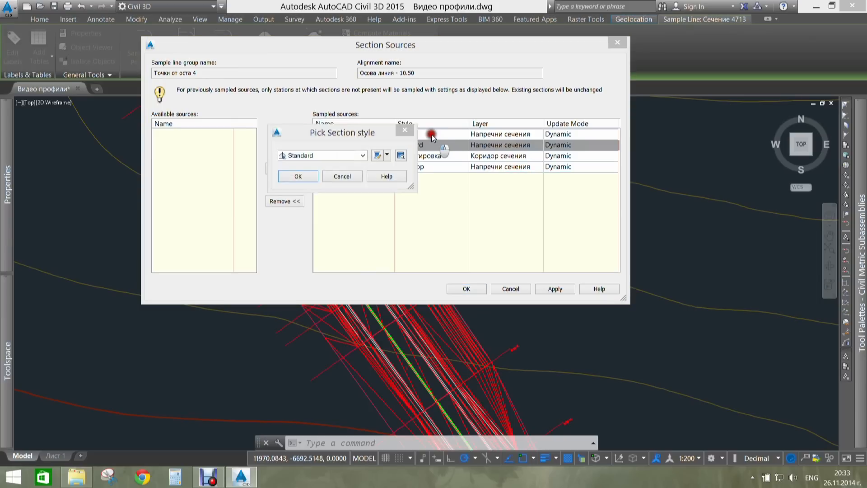
click(403, 132)
click(408, 134)
click(407, 134)
click(475, 289)
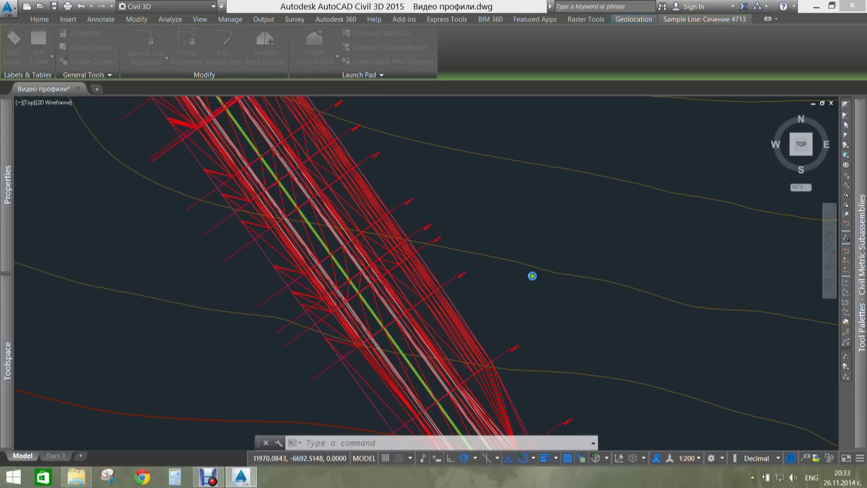
click(249, 483)
click(243, 480)
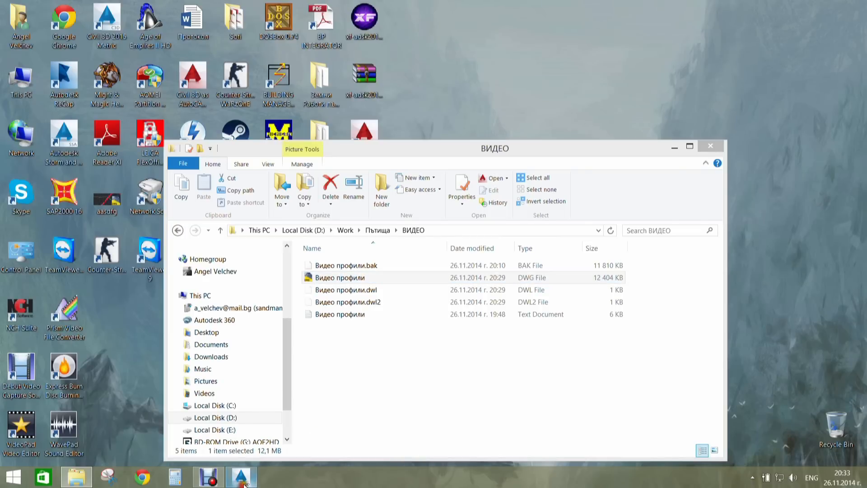
click(674, 148)
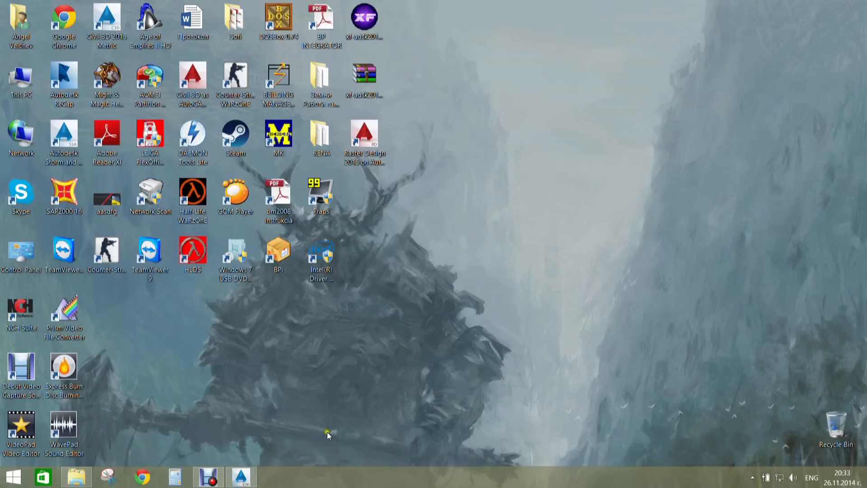
click(241, 477)
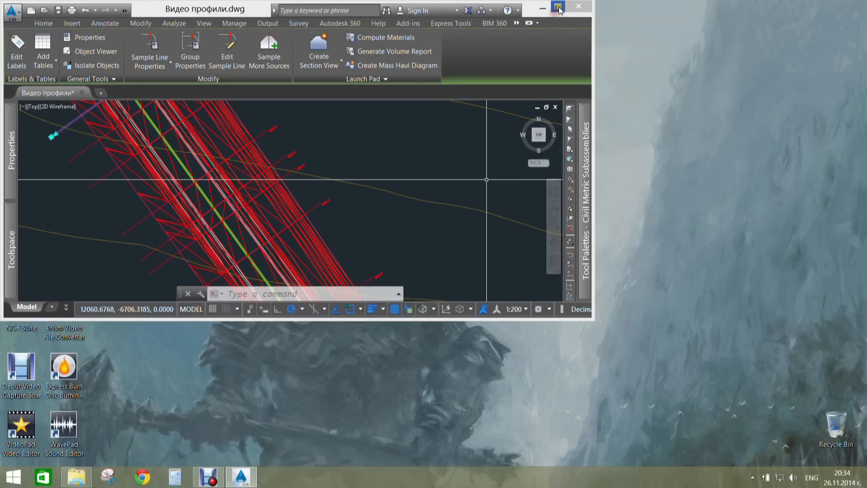
click(556, 9)
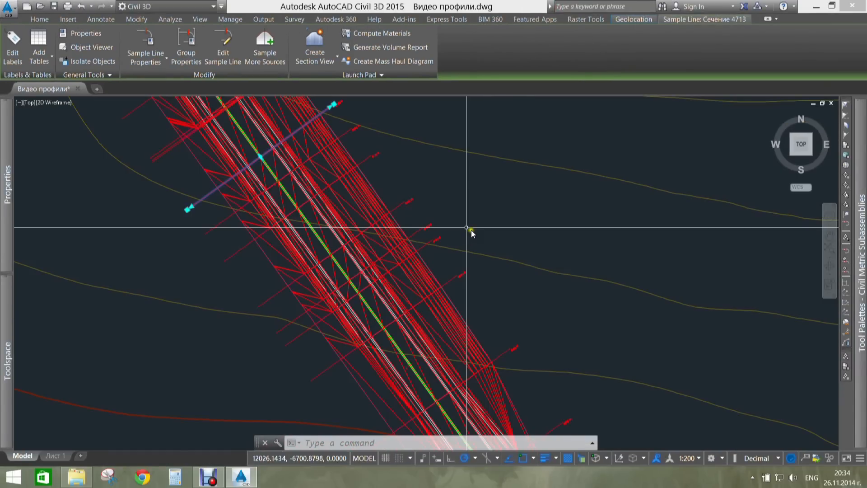
- Deselect the sample line and find the cross-section at station 0+465.31 among the section views
scroll(471, 229, down, 8)
scroll(565, 288, down, 3)
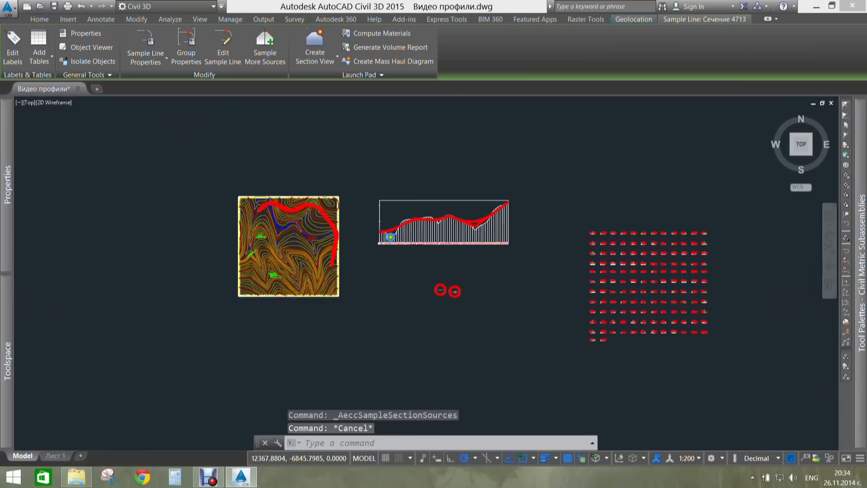
key(Escape)
scroll(642, 294, up, 6)
middle_drag(632, 239, 610, 296)
scroll(465, 179, up, 4)
mouse_move(681, 350)
middle_down()
mouse_move(480, 199)
mouse_move(351, 366)
mouse_move(313, 391)
middle_up()
middle_drag(665, 301, 315, 321)
middle_drag(604, 402, 361, 170)
mouse_move(542, 323)
middle_down()
mouse_move(476, 275)
mouse_move(163, 227)
middle_up()
scroll(184, 232, down, 2)
scroll(449, 199, down, 2)
middle_drag(407, 271, 711, 386)
scroll(187, 339, up, 4)
scroll(650, 326, up, 2)
scroll(598, 328, down, 2)
middle_drag(358, 334, 806, 321)
middle_drag(359, 319, 814, 297)
mouse_move(290, 299)
middle_down()
mouse_move(456, 298)
mouse_move(733, 319)
middle_up()
scroll(583, 219, up, 4)
key(Escape)
key(Escape)
- Examine the corridor surface line against the corridor section on the cut slope of the 0+465.31 cross-section
click(492, 276)
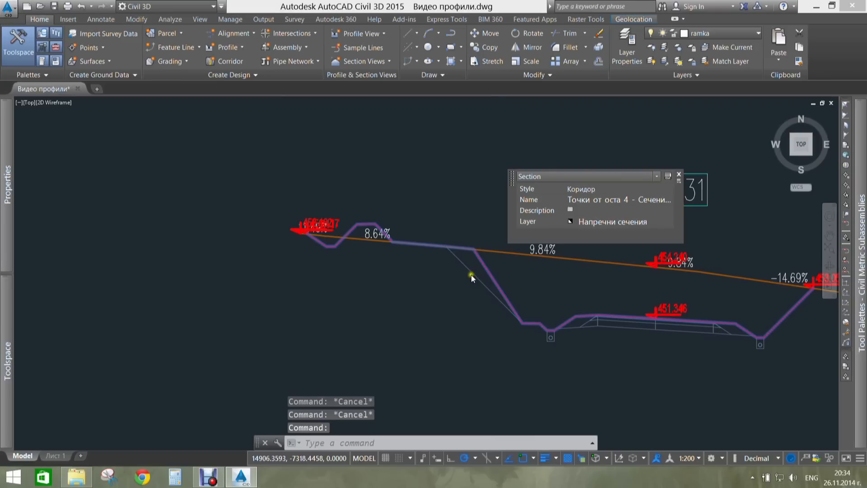
click(473, 277)
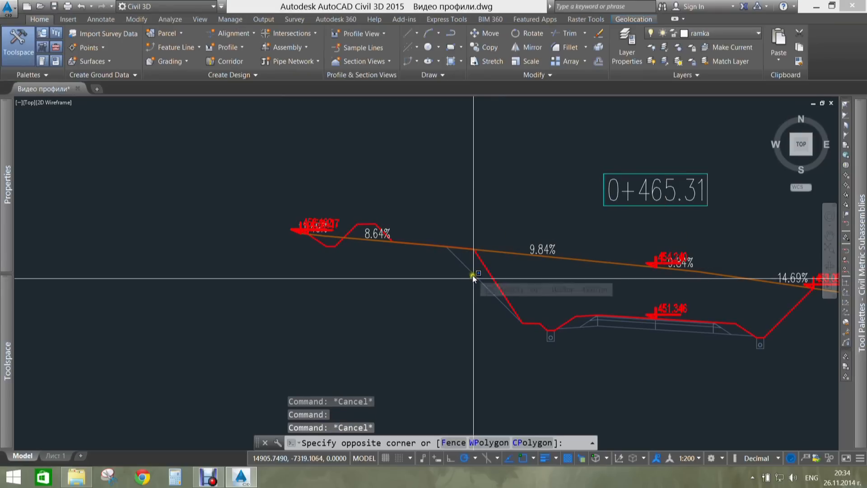
key(Escape)
middle_drag(499, 280, 347, 264)
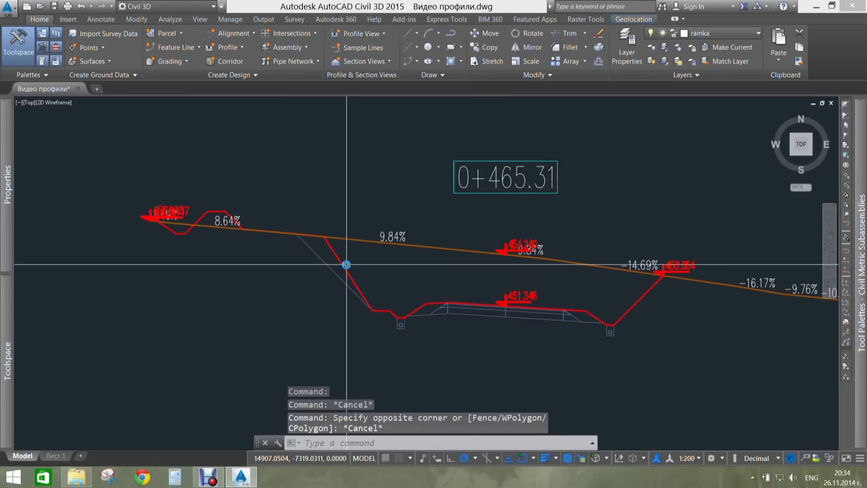
scroll(465, 281, down, 5)
scroll(267, 319, up, 5)
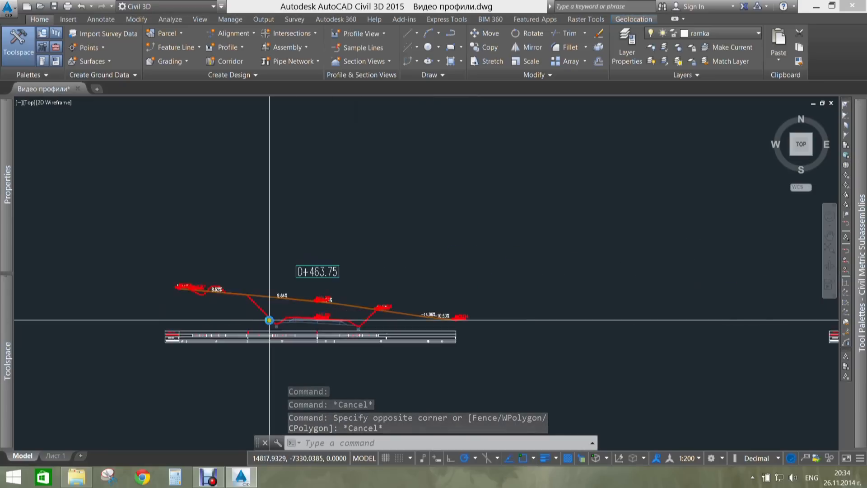
- Look over the corridor's triangulation in plan and the overall layout of the profile and section views
scroll(281, 307, down, 8)
middle_drag(309, 290, 480, 285)
scroll(480, 285, down, 4)
scroll(366, 262, up, 8)
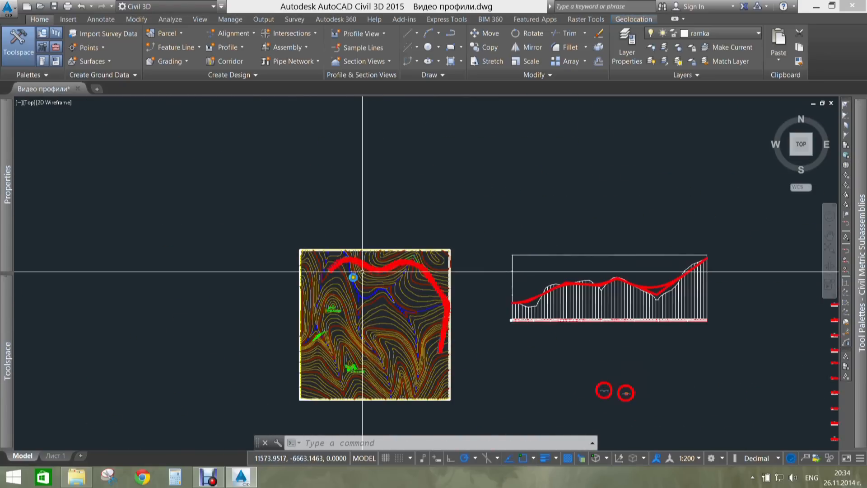
scroll(403, 245, up, 4)
scroll(505, 277, up, 1)
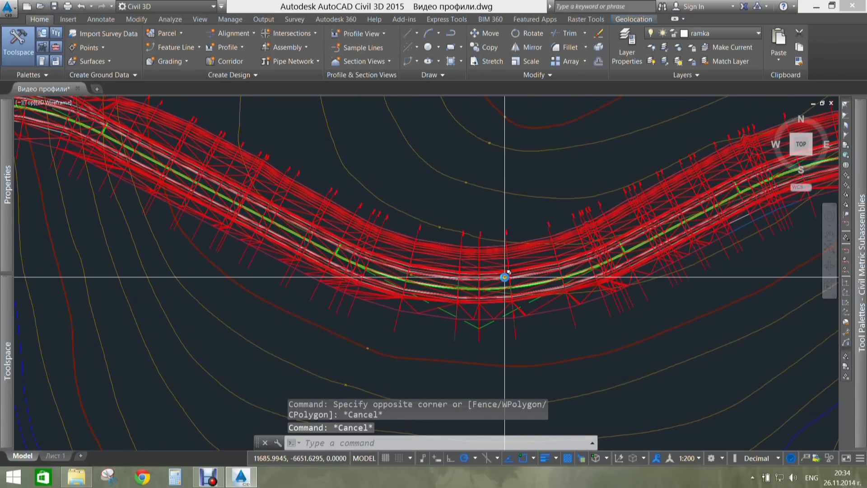
scroll(509, 269, down, 8)
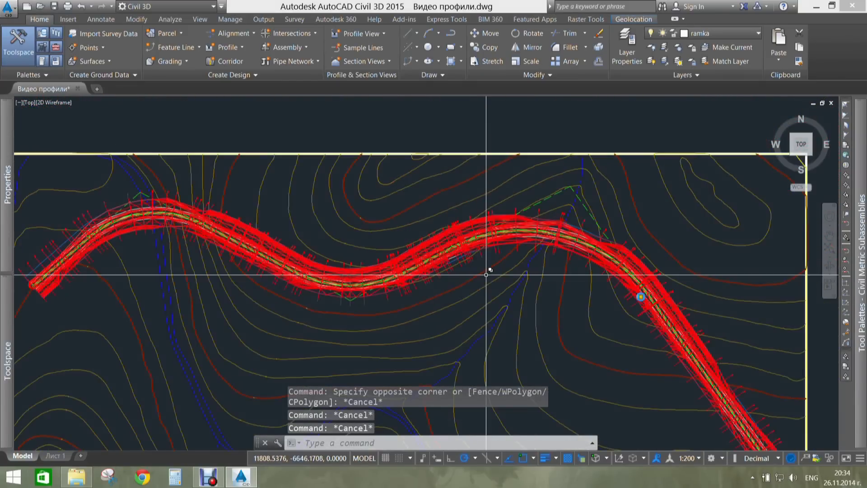
scroll(403, 246, down, 2)
middle_drag(662, 311, 454, 254)
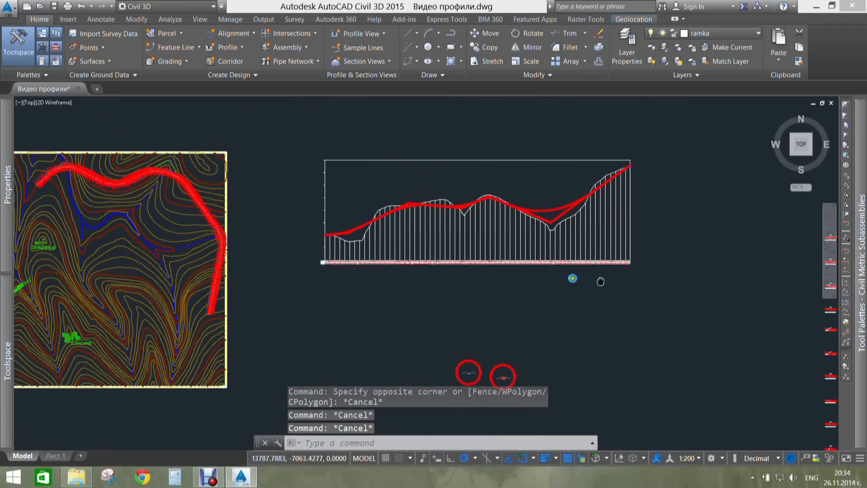
middle_drag(661, 289, 438, 248)
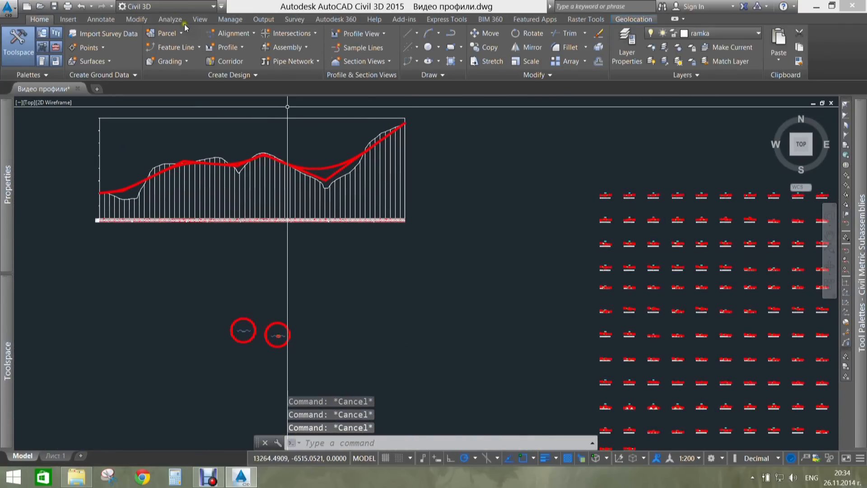
- Open the Volumes Dashboard and start a new TIN volume surface named Sravnenie
click(172, 19)
scroll(513, 196, down, 4)
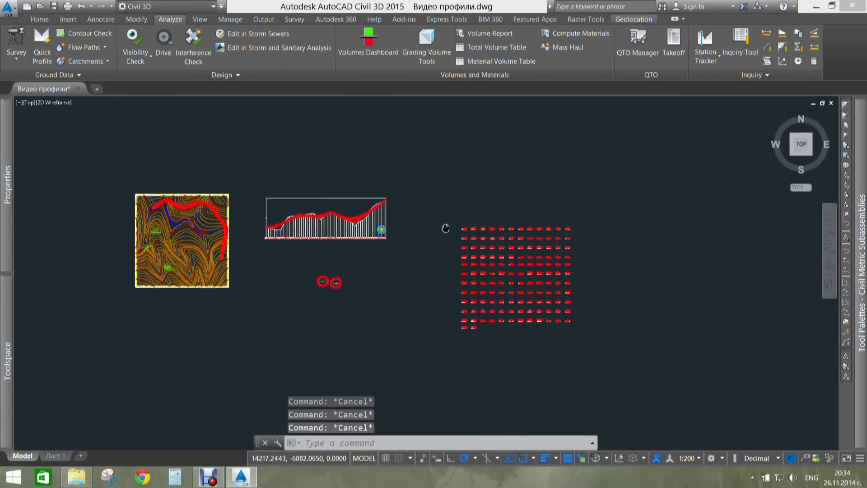
mouse_move(446, 228)
middle_down()
mouse_move(362, 228)
mouse_move(527, 198)
middle_up()
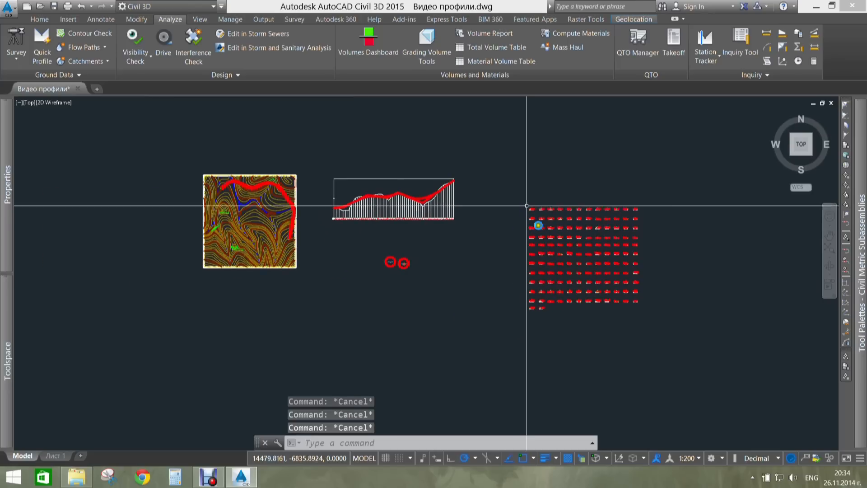
scroll(560, 247, up, 4)
scroll(460, 257, down, 2)
mouse_move(461, 258)
middle_down()
mouse_move(577, 232)
mouse_move(568, 232)
middle_up()
middle_drag(531, 285, 482, 193)
click(368, 42)
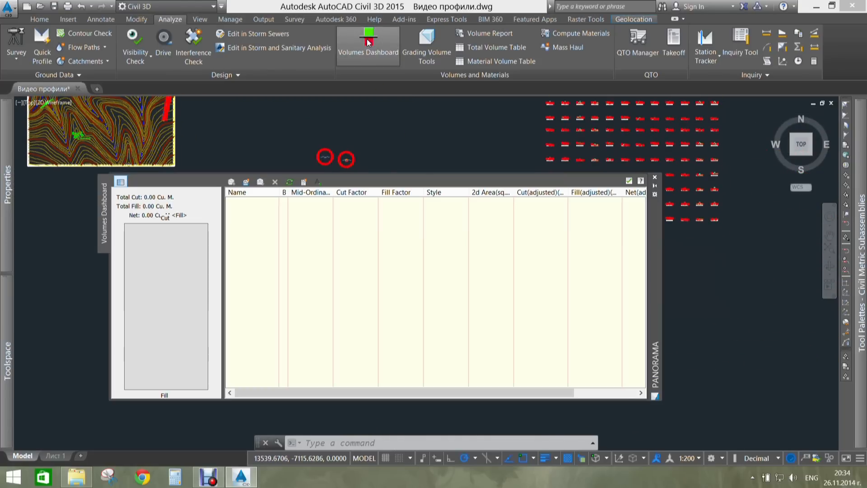
click(246, 182)
click(362, 158)
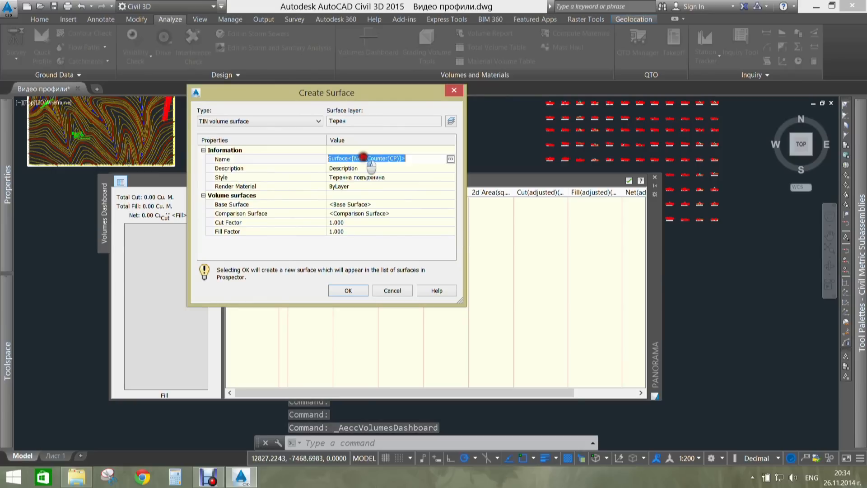
text(Sravnenie)
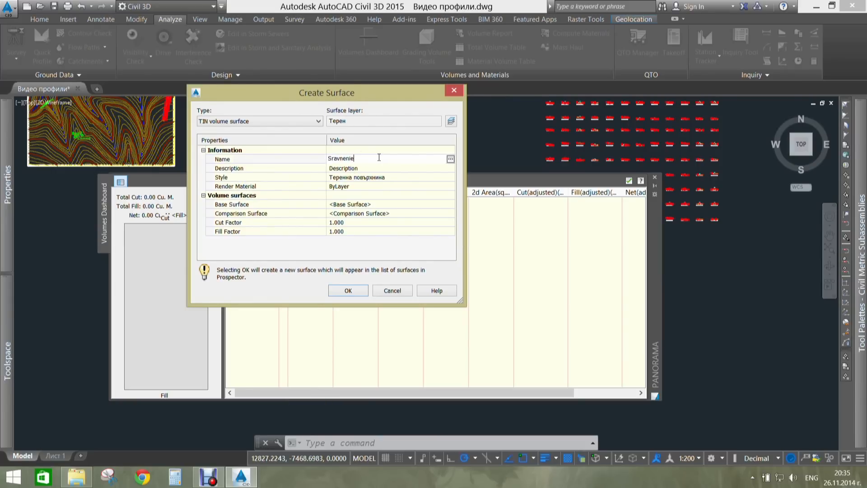
key(Return)
- Set the volume surface's base to the Терен terrain surface and its comparison surface to Коридор повърхнина
click(370, 188)
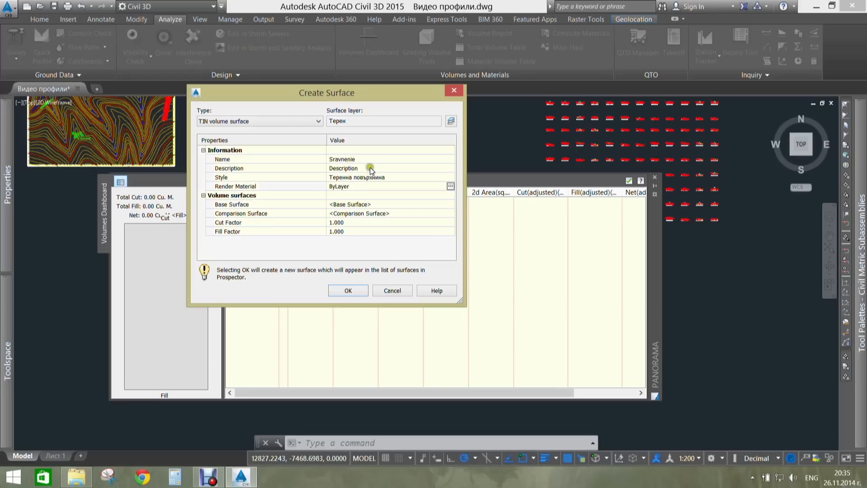
click(354, 204)
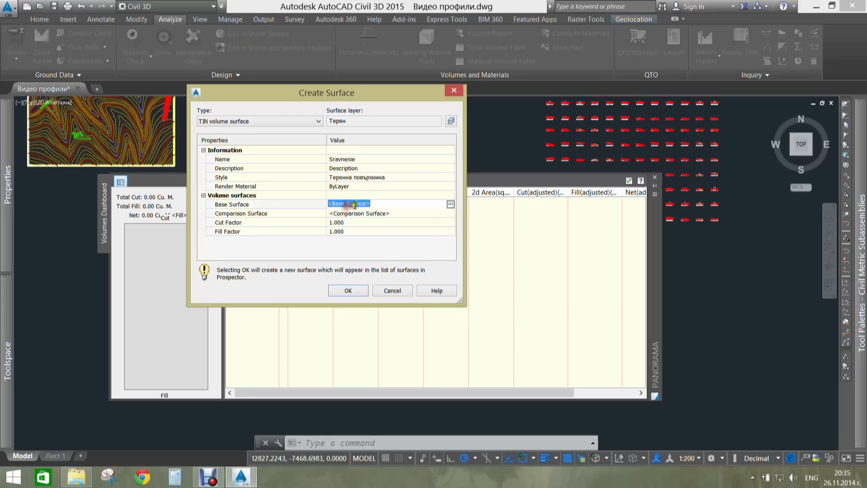
click(451, 206)
double_click(119, 198)
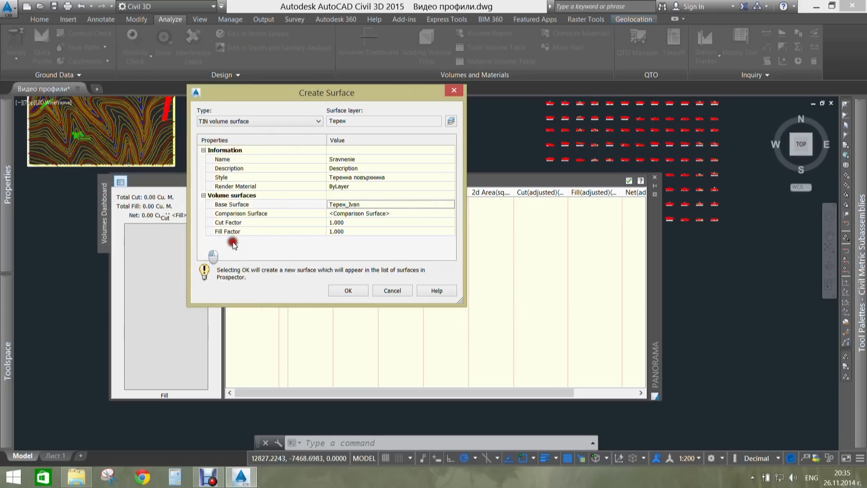
click(441, 213)
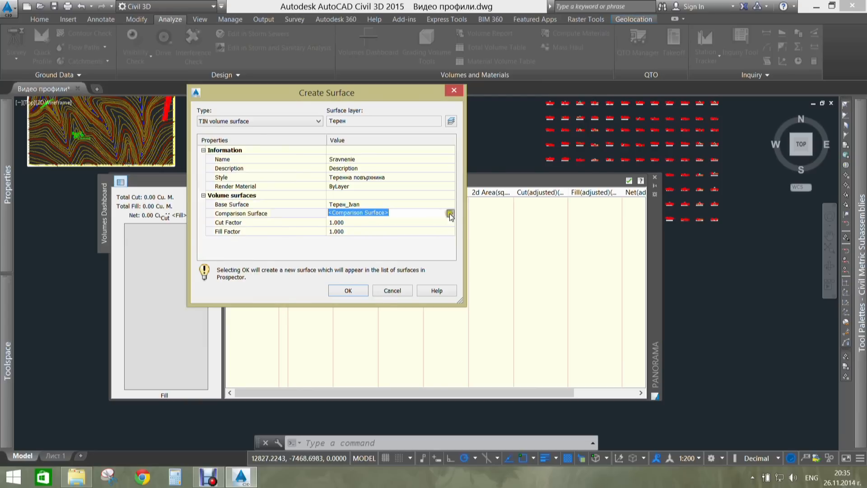
click(452, 213)
click(88, 195)
double_click(97, 185)
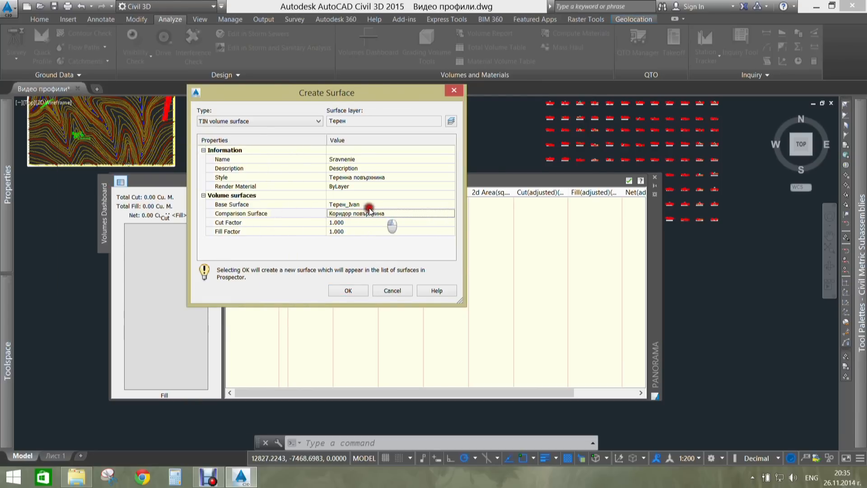
click(348, 230)
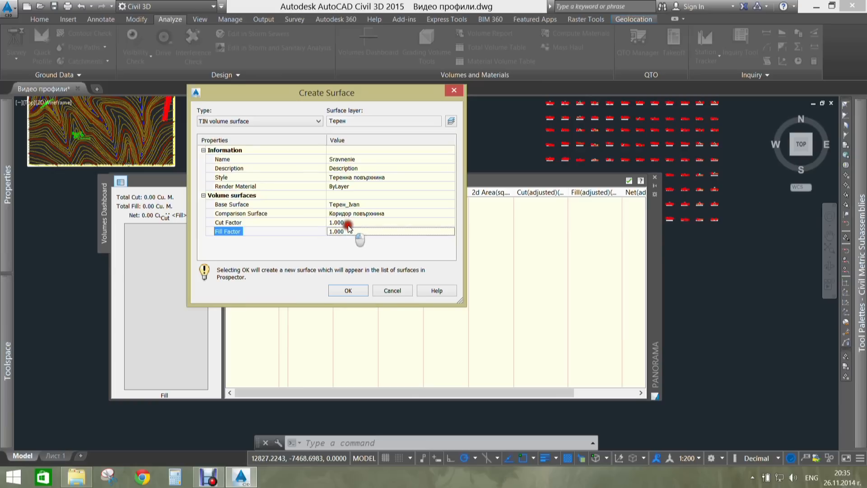
- Set the volume surface's cut factor to 1.1 and create the Sravnenie surface
click(348, 223)
click(349, 231)
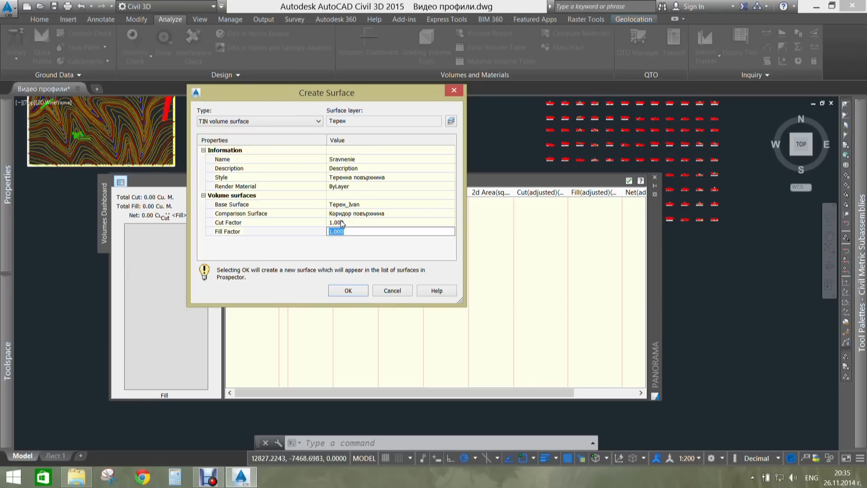
click(341, 224)
click(345, 223)
click(340, 223)
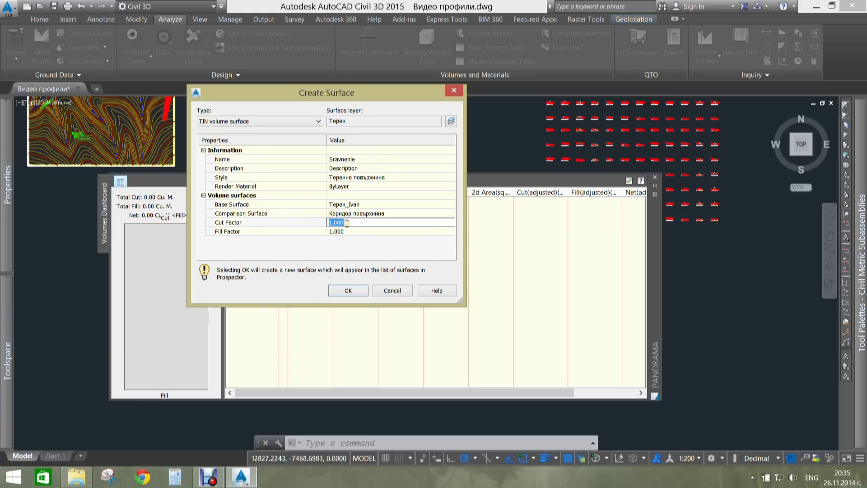
text(1.1)
click(362, 250)
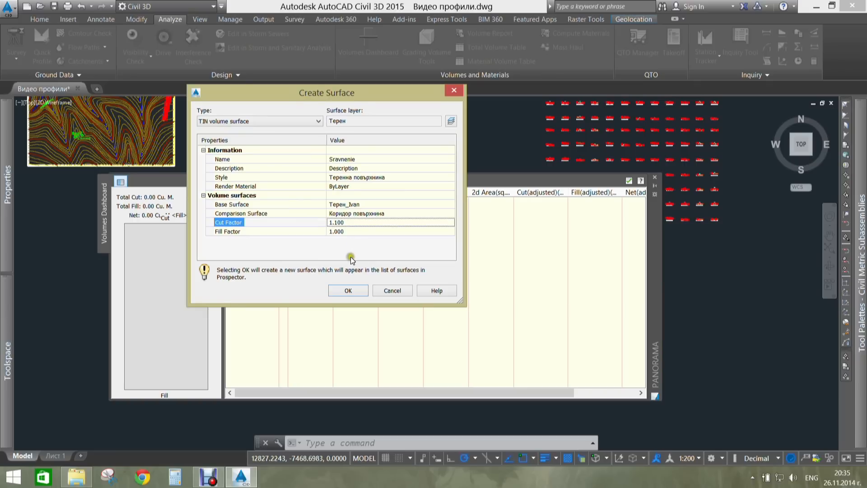
click(358, 291)
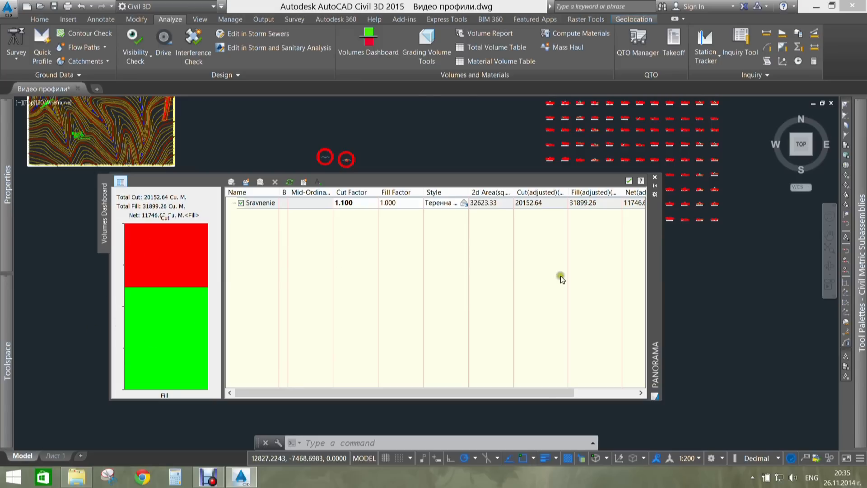
- Review the adjusted cut, fill and net volumes of Sravnenie in the Volumes Dashboard, then close it
click(551, 387)
click(497, 385)
drag(532, 396, 581, 393)
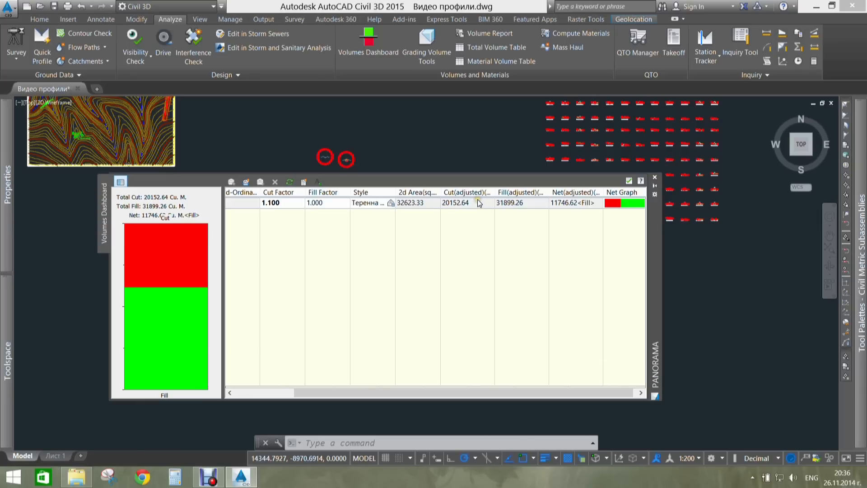
click(630, 181)
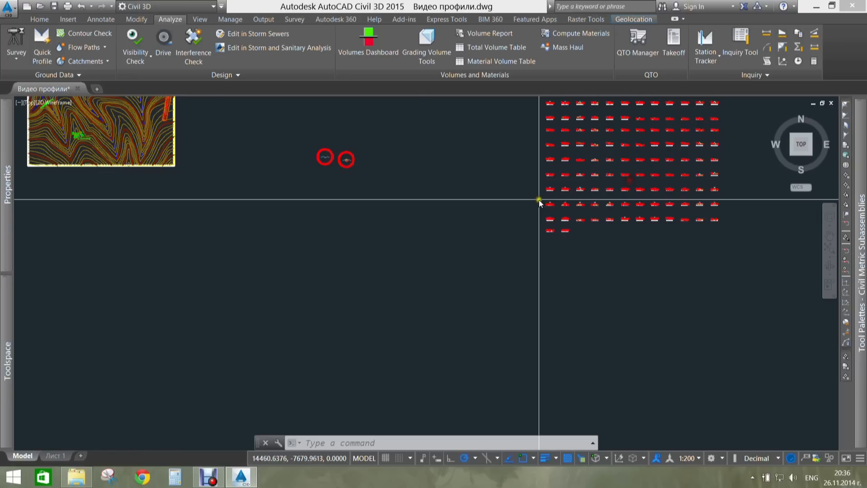
middle_drag(534, 214, 525, 235)
key(Escape)
key(Escape)
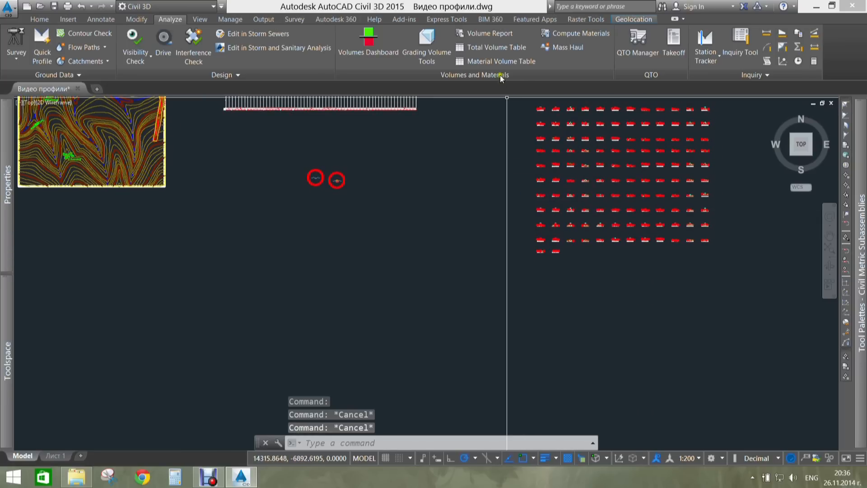
click(494, 49)
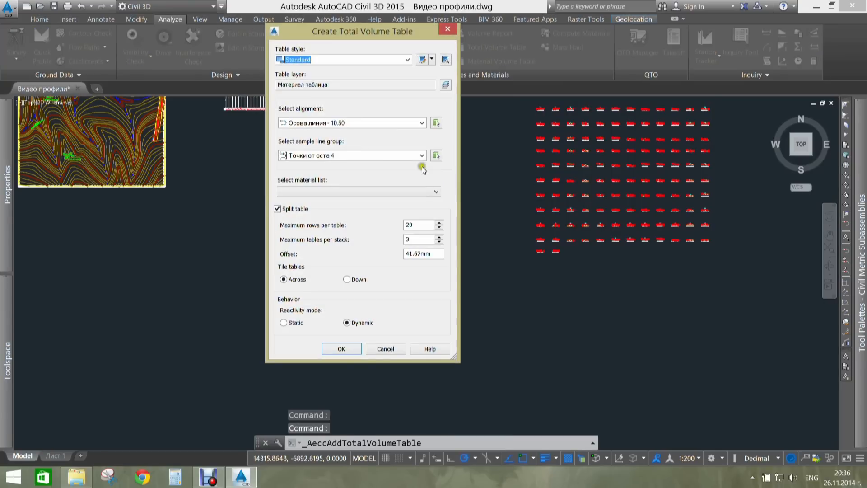
click(367, 127)
click(368, 126)
click(330, 182)
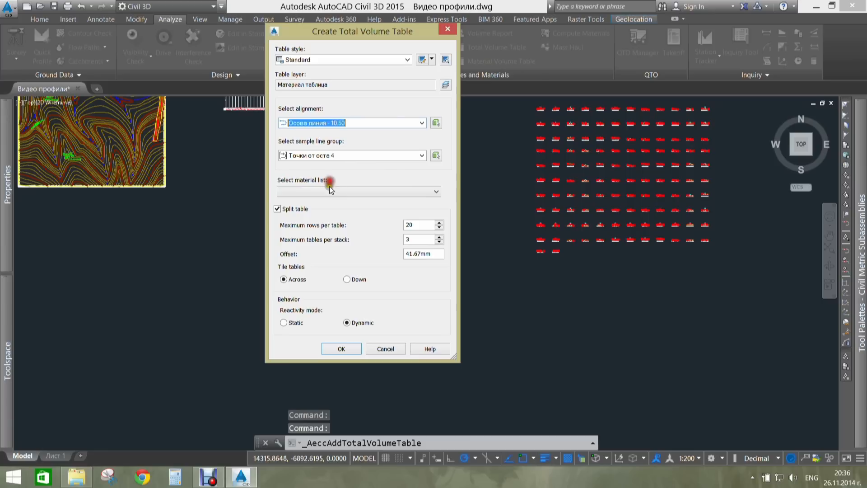
click(330, 190)
click(443, 27)
click(481, 47)
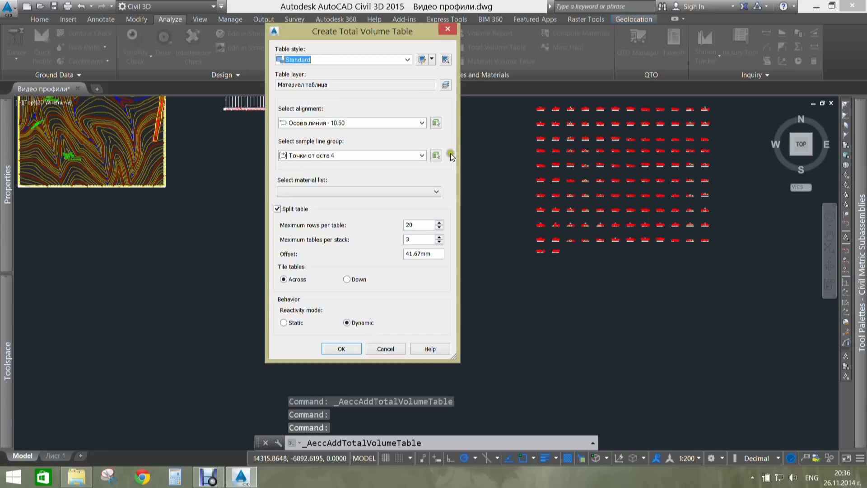
click(442, 29)
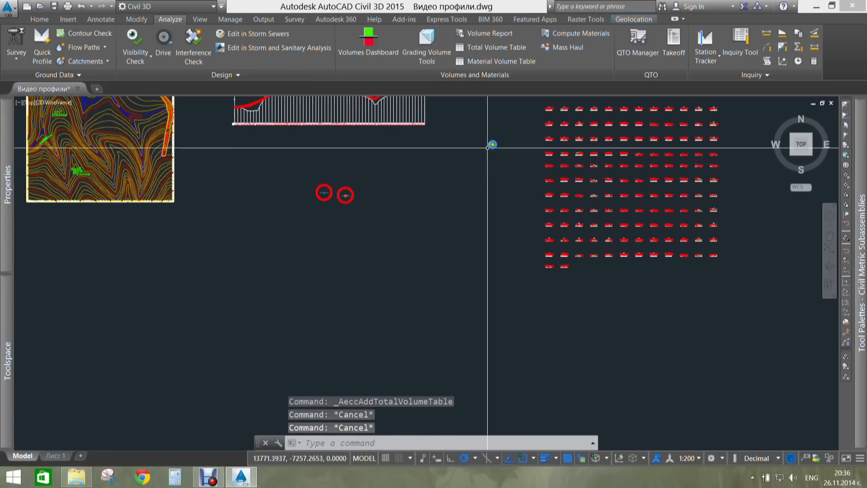
click(577, 34)
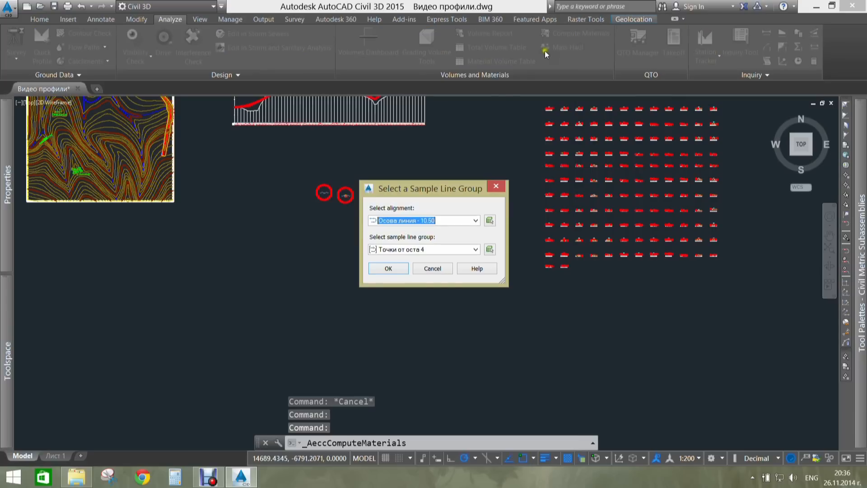
drag(433, 191, 409, 178)
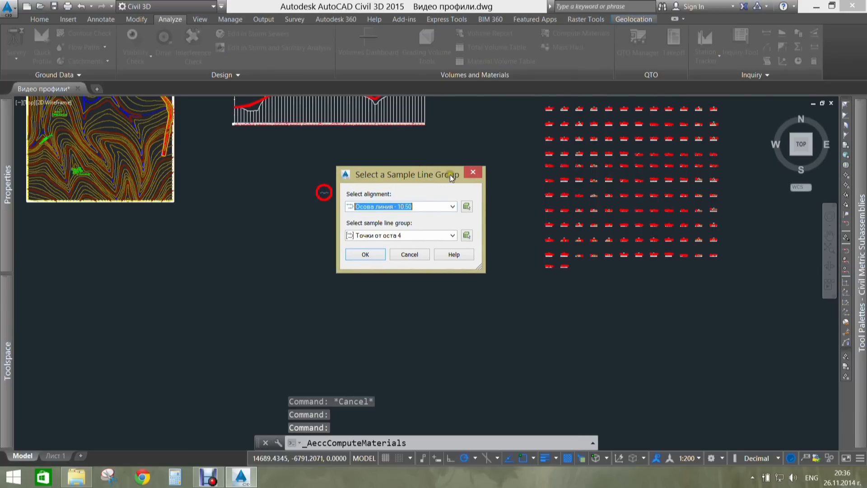
click(472, 173)
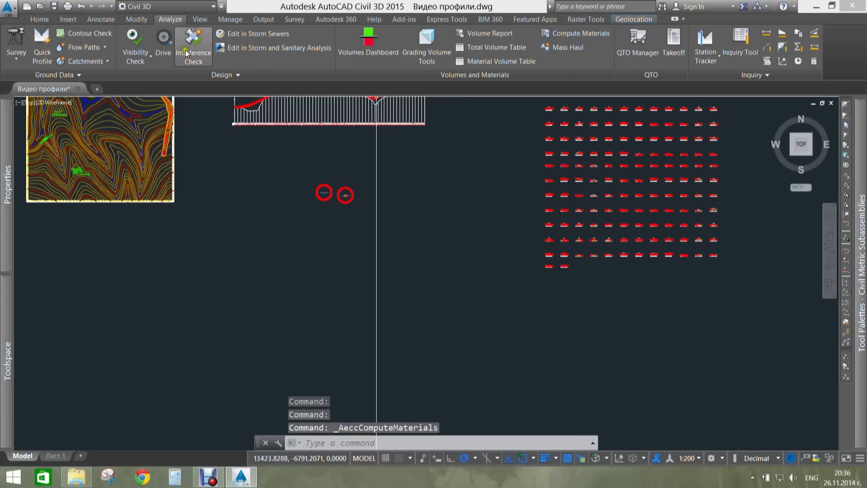
- Start Compute Materials for the Осова линия - 10.50 alignment and the Точки от оста 4 sample line group
click(591, 35)
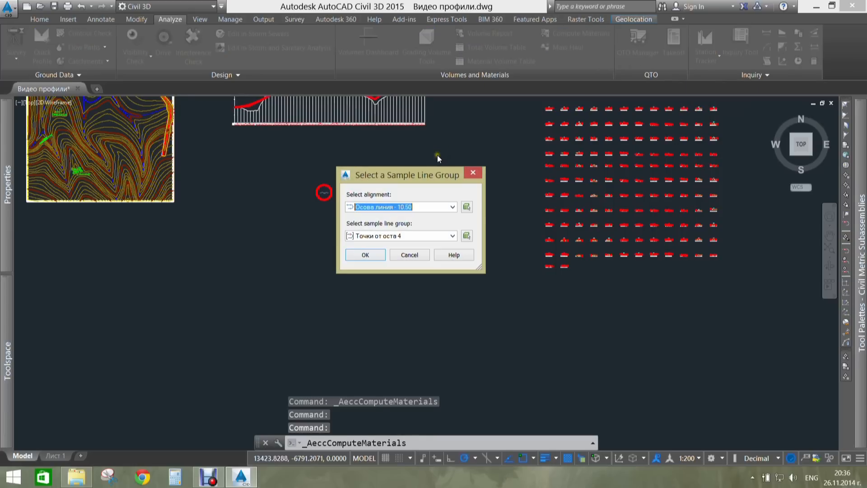
click(417, 208)
click(414, 213)
click(392, 235)
click(391, 239)
click(366, 254)
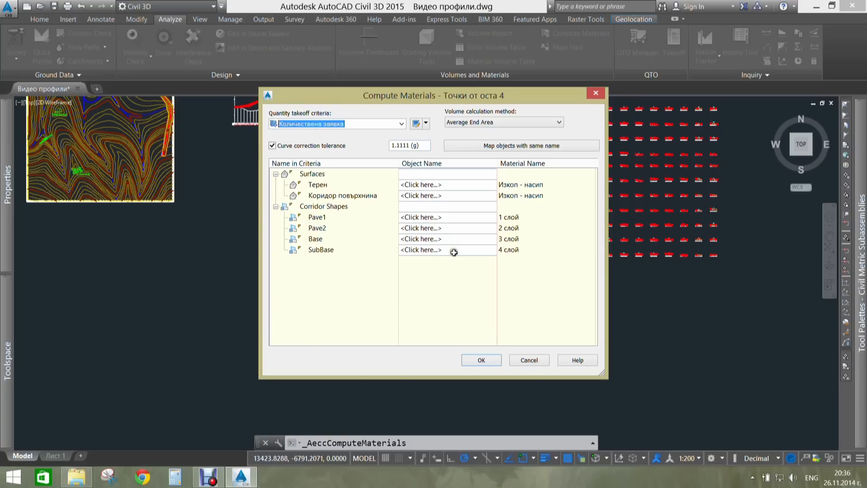
- Map the Терен criterion to the terrain surface and the Коридор повърхнина criterion to the corridor surface
click(438, 186)
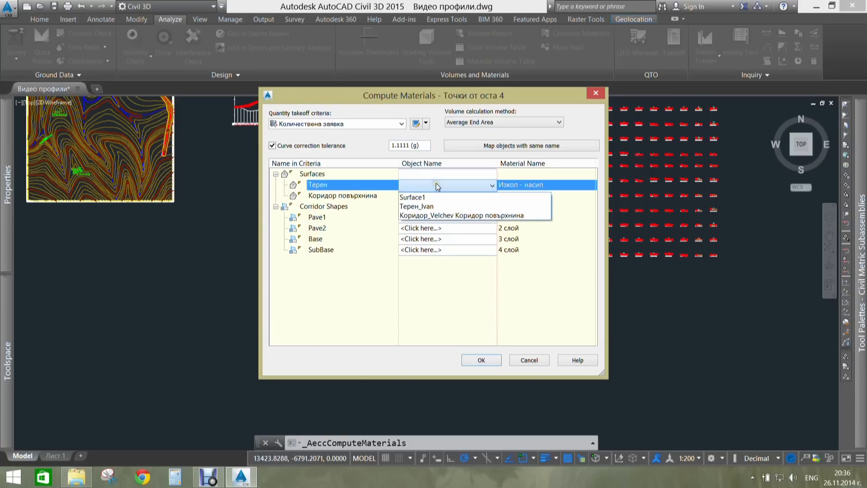
click(418, 206)
click(420, 196)
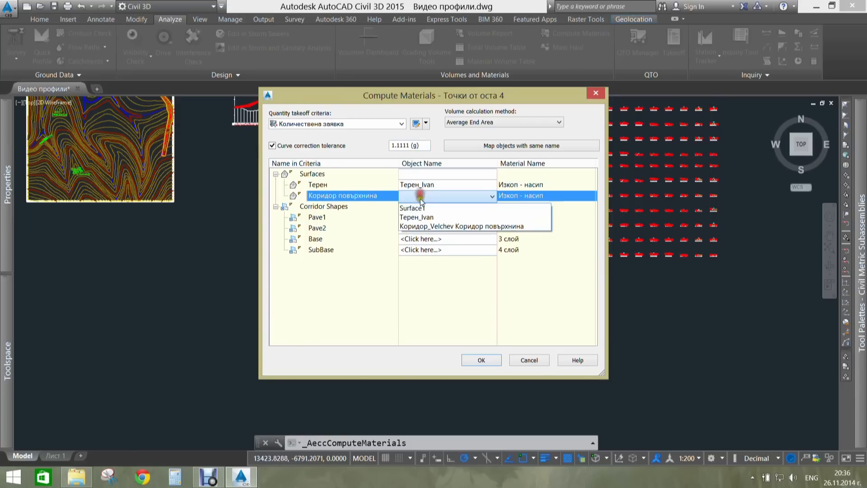
click(419, 226)
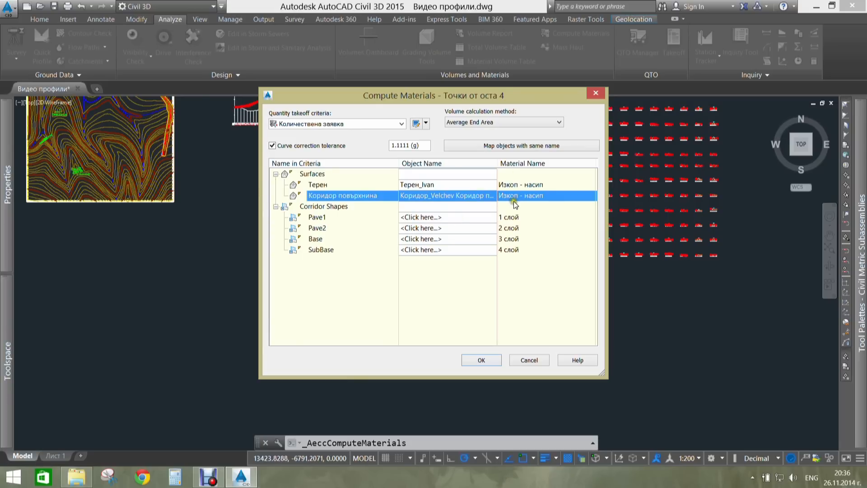
- Map the Pave1, Pave2, Base and SubBase criteria to the corridor shapes of the same names
click(513, 218)
click(472, 218)
click(472, 220)
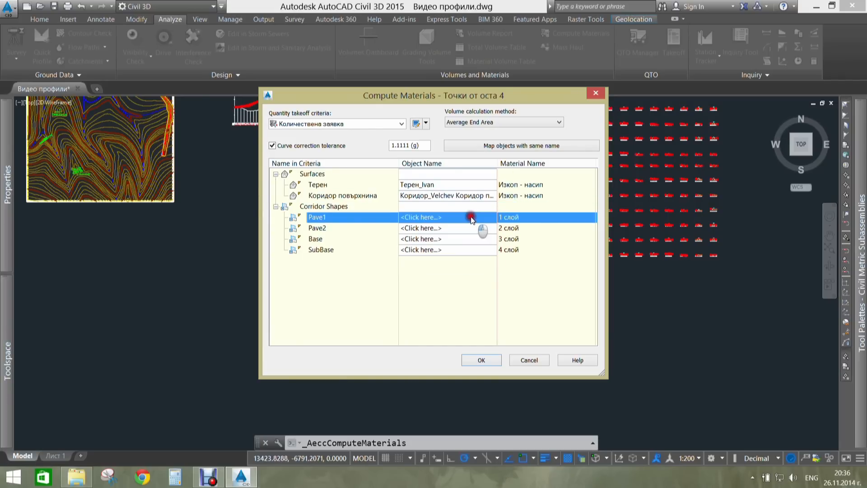
click(472, 218)
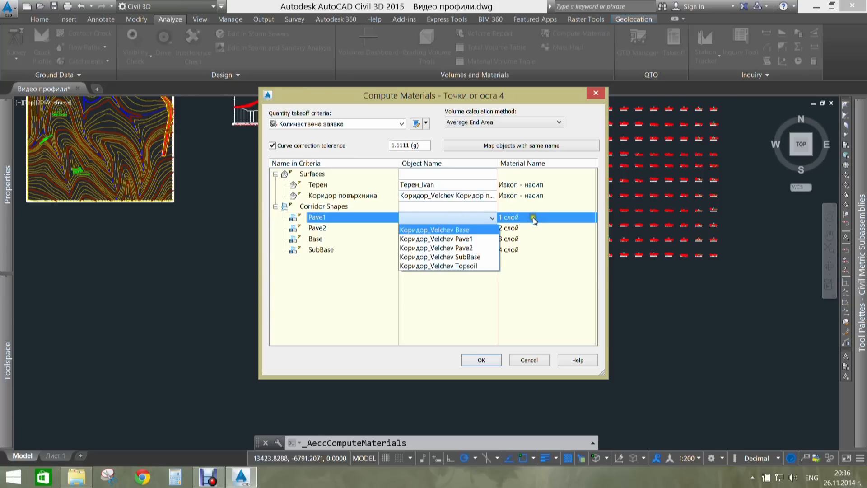
click(472, 238)
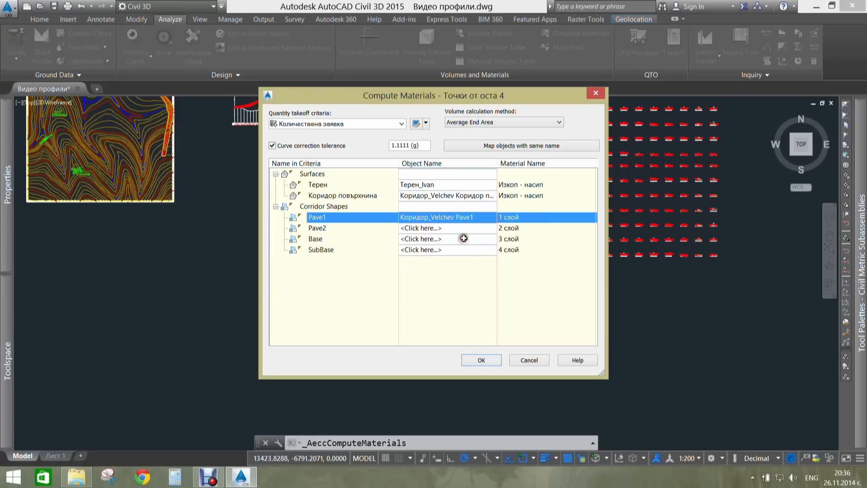
click(468, 229)
click(454, 258)
click(462, 240)
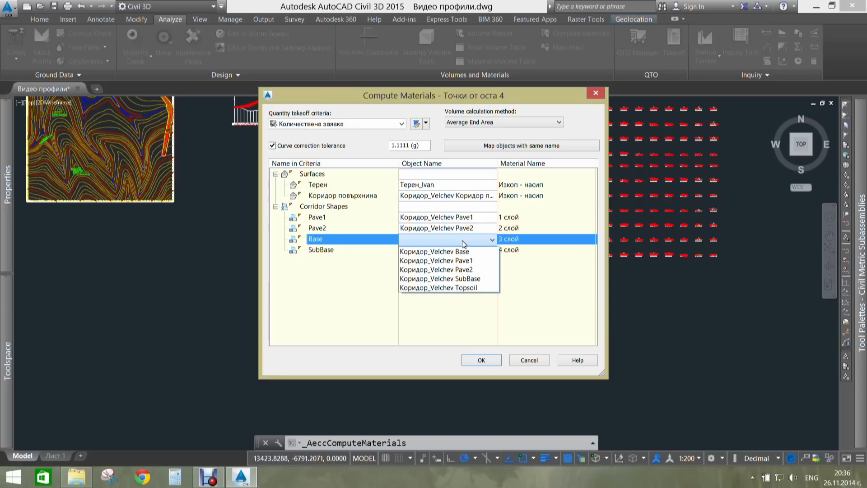
click(460, 251)
click(475, 250)
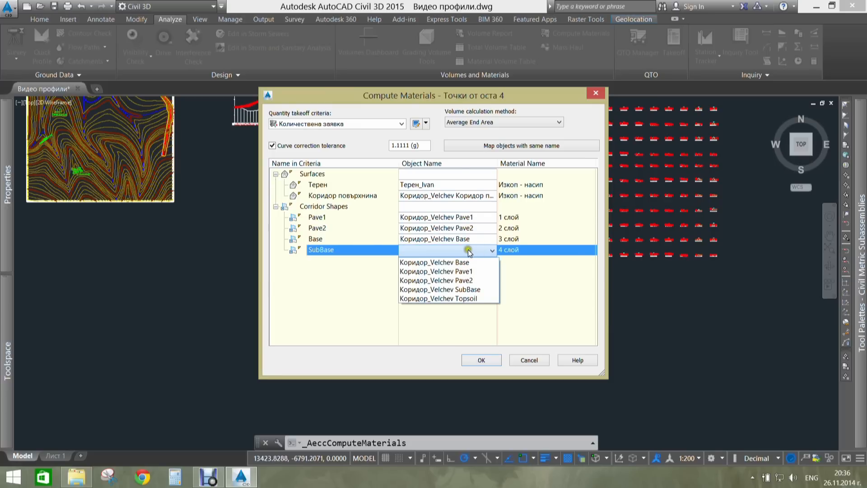
click(460, 289)
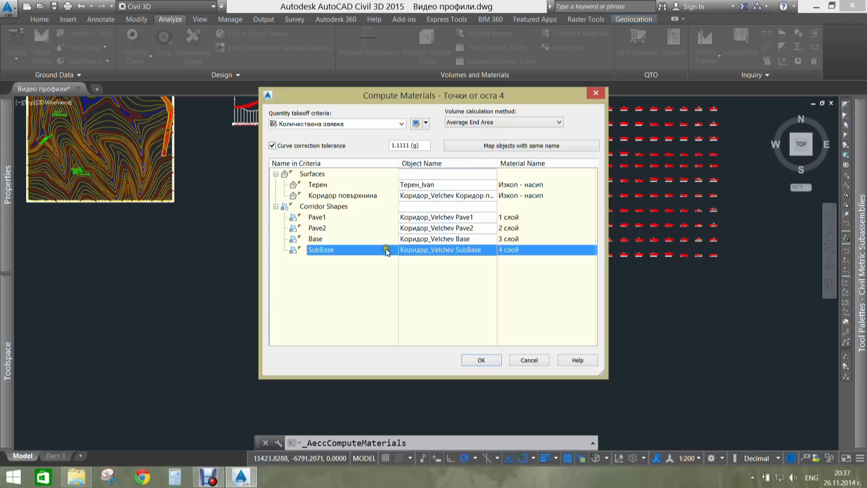
- Reselect the corridor's SubBase shape for the SubBase criterion and compute the materials
click(311, 207)
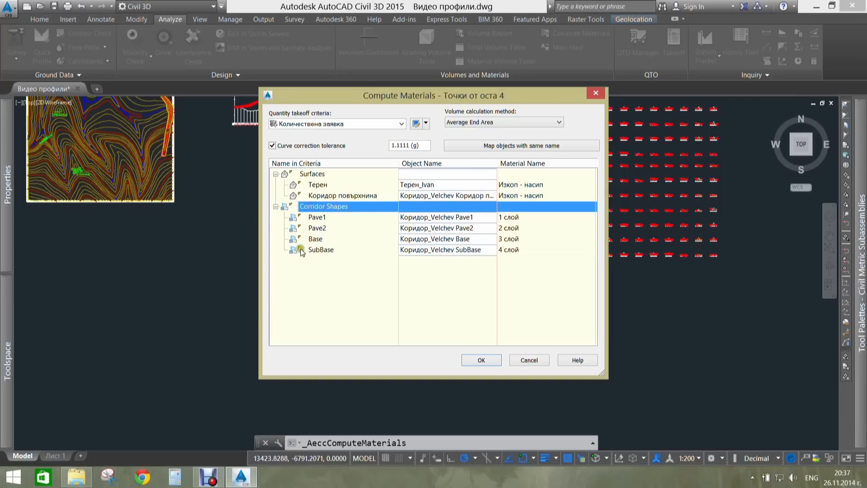
click(456, 255)
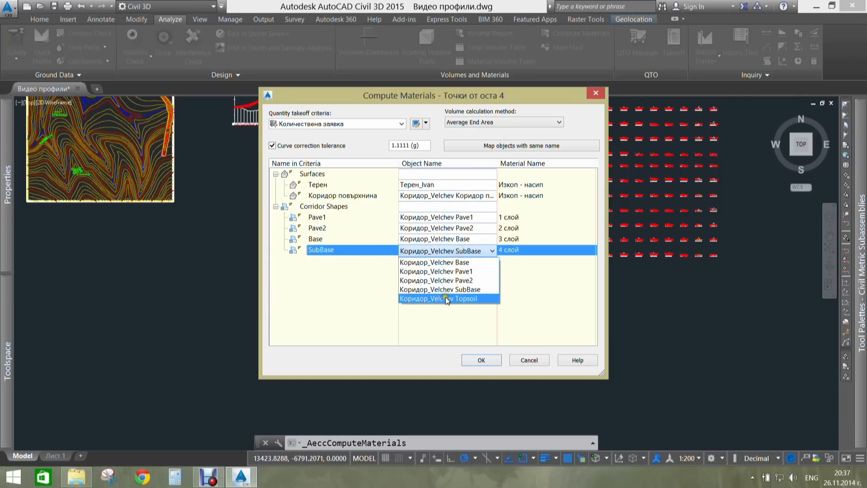
click(440, 289)
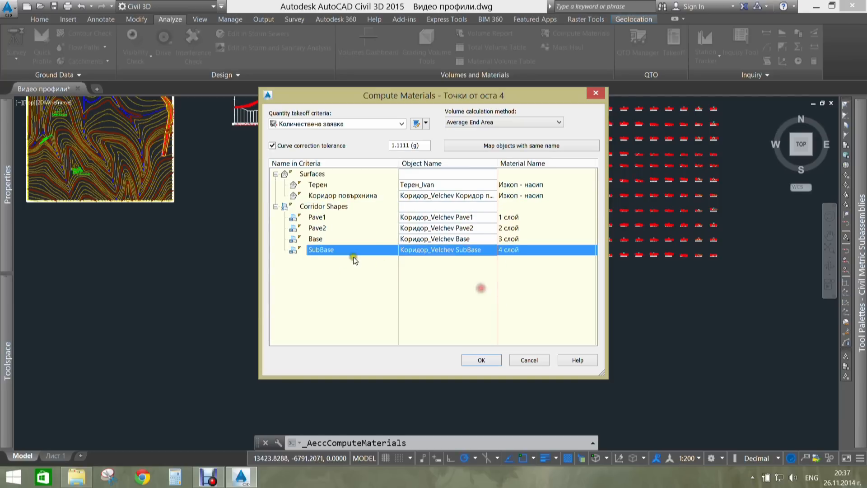
right_click(317, 205)
right_click(316, 250)
right_click(304, 262)
click(298, 262)
click(490, 359)
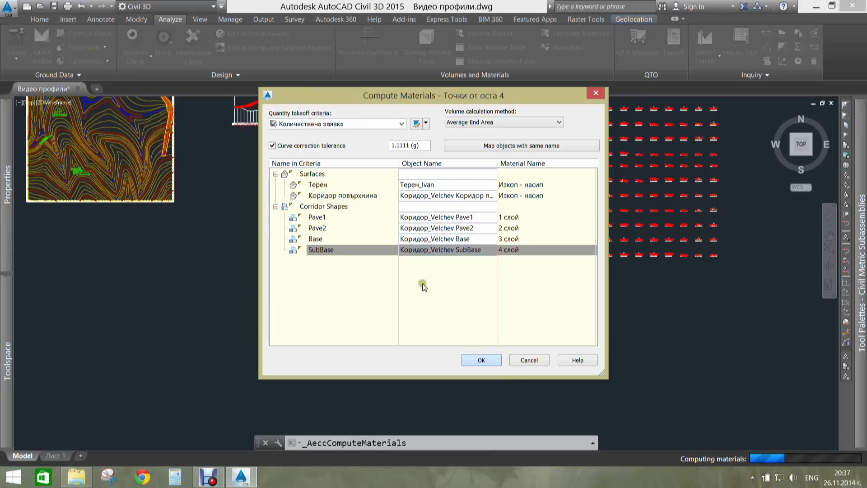
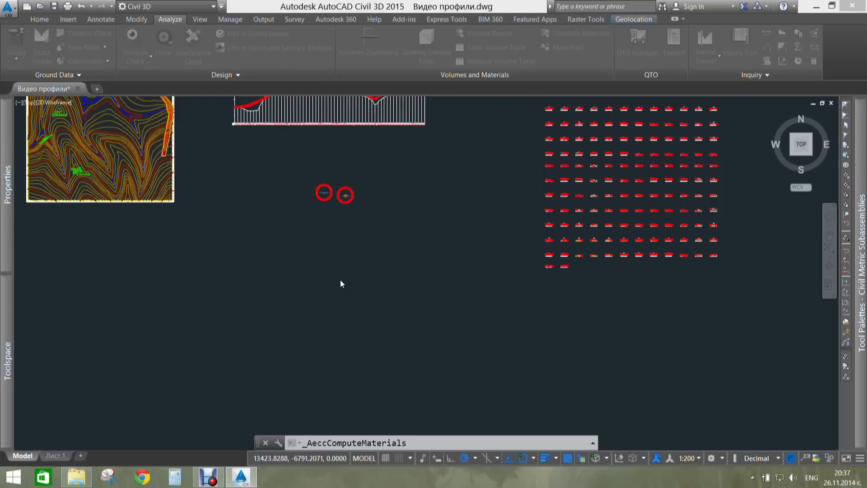
- Start a total volume table and set its table style to БДС - Таблица на обемите
middle_drag(322, 252, 340, 279)
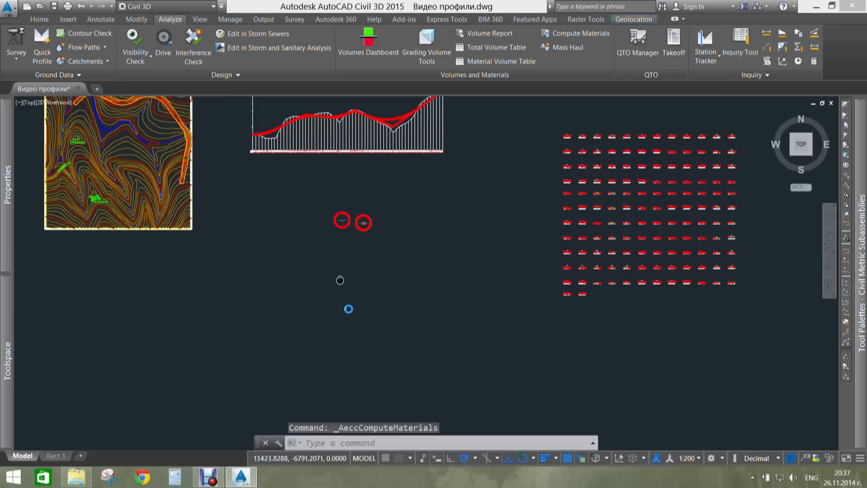
click(349, 309)
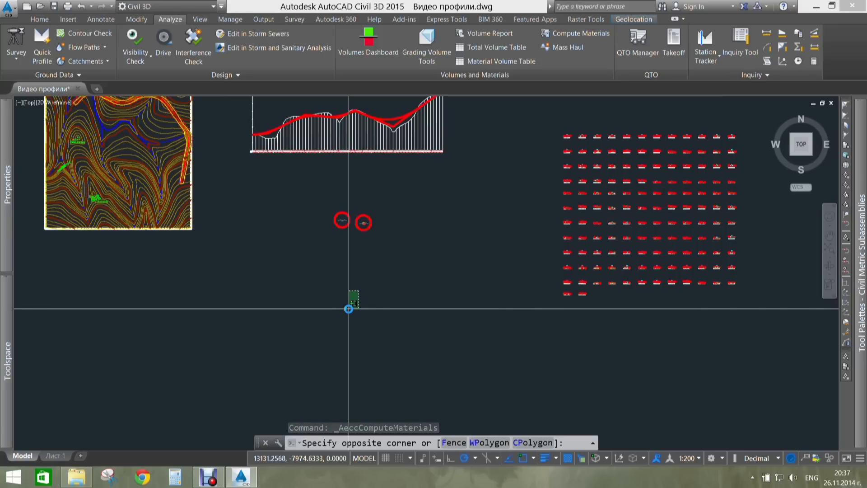
key(Escape)
middle_drag(326, 283, 345, 307)
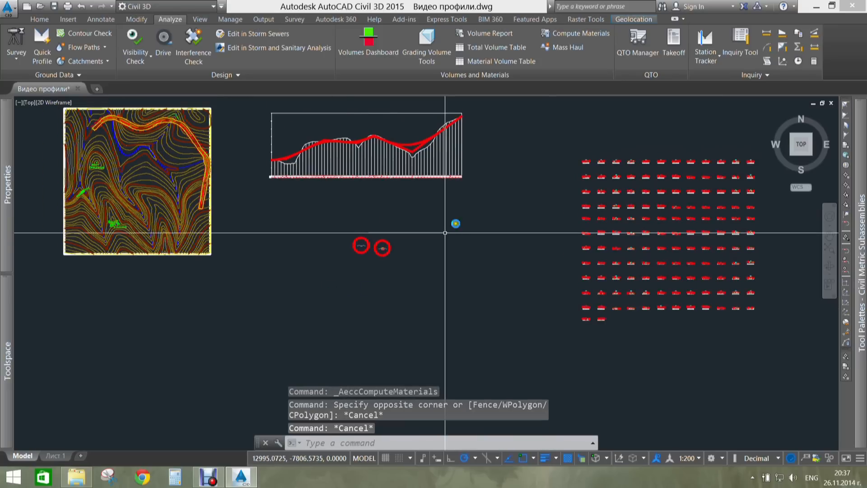
click(522, 49)
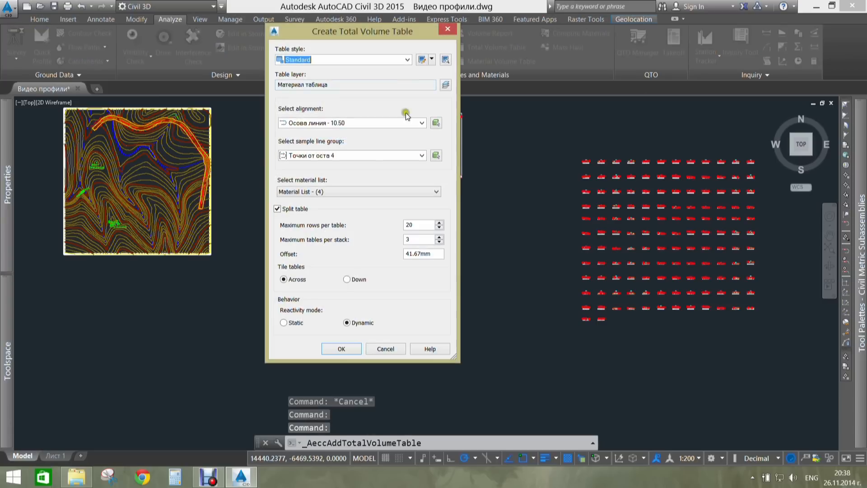
click(386, 59)
click(343, 78)
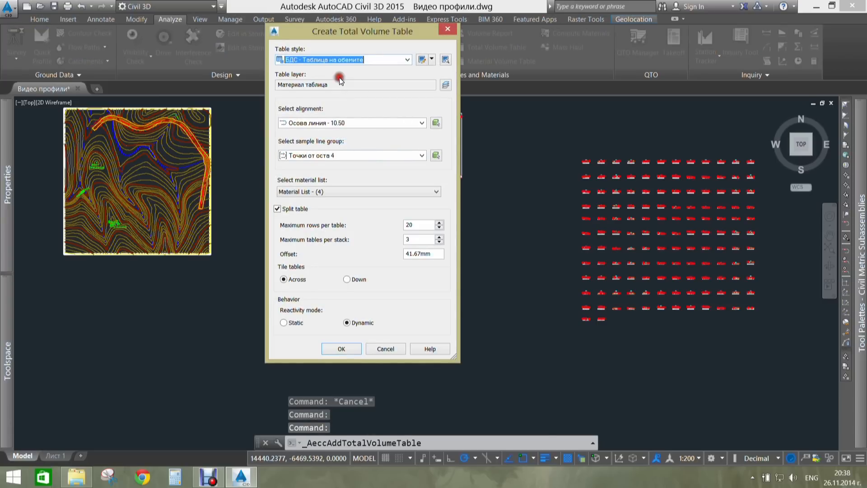
- Create the total volume table for alignment Осова линия - 10.50, group Точки от оста 4 and Material List - (4), placed below the terrain plan
click(338, 123)
click(336, 132)
click(330, 155)
click(331, 156)
click(317, 189)
click(317, 189)
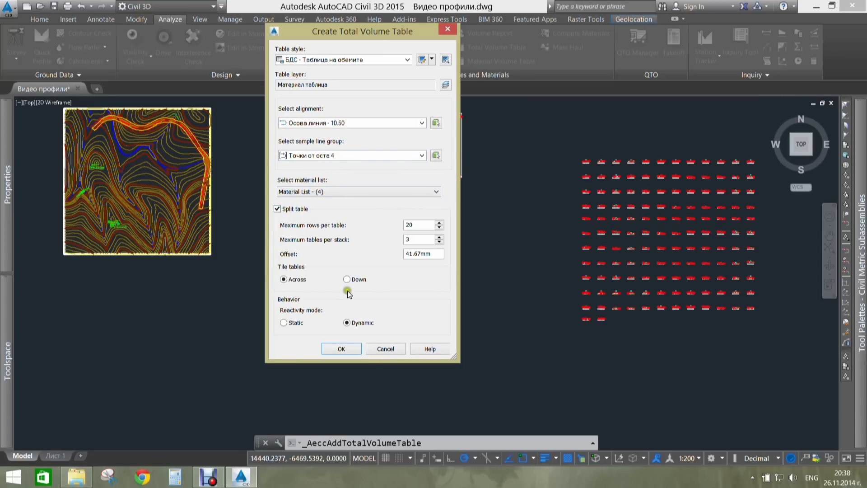
click(354, 351)
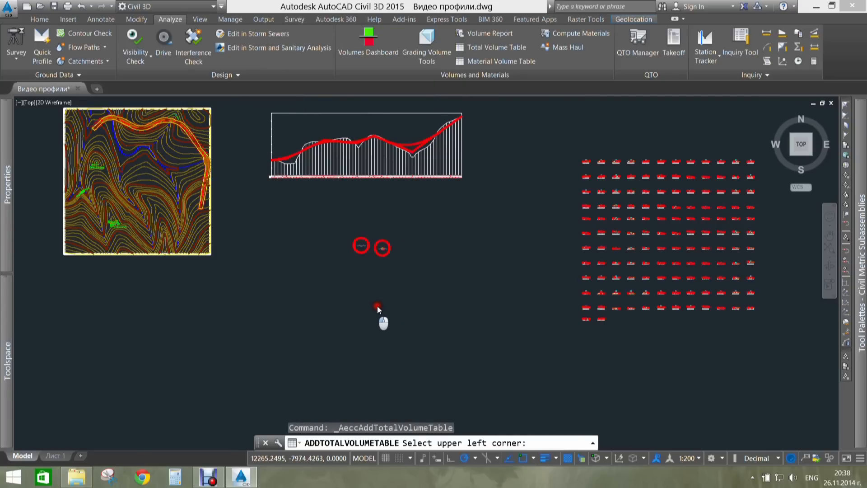
click(378, 307)
key(Escape)
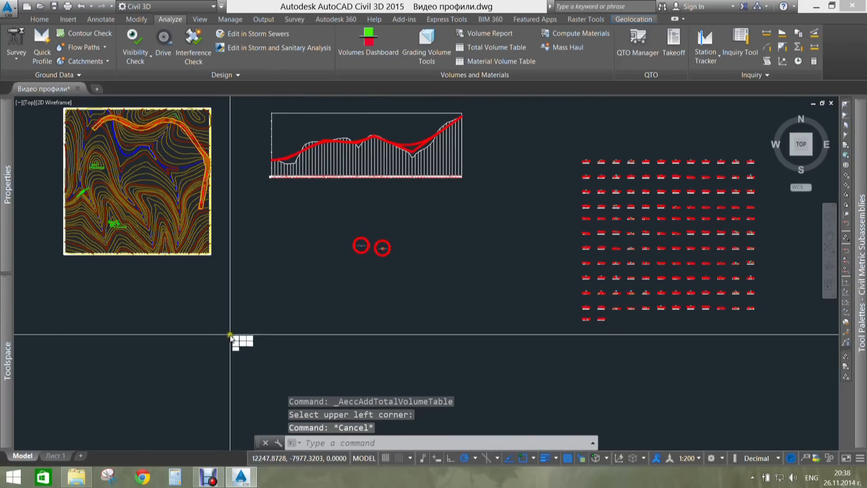
- Examine the first volume table's station, area and cut and fill volume columns, and the arrangement of the split tables
scroll(231, 335, up, 12)
scroll(291, 257, up, 8)
middle_drag(285, 203, 411, 292)
scroll(410, 292, down, 2)
middle_drag(453, 269, 448, 266)
scroll(448, 266, down, 3)
middle_drag(583, 217, 437, 203)
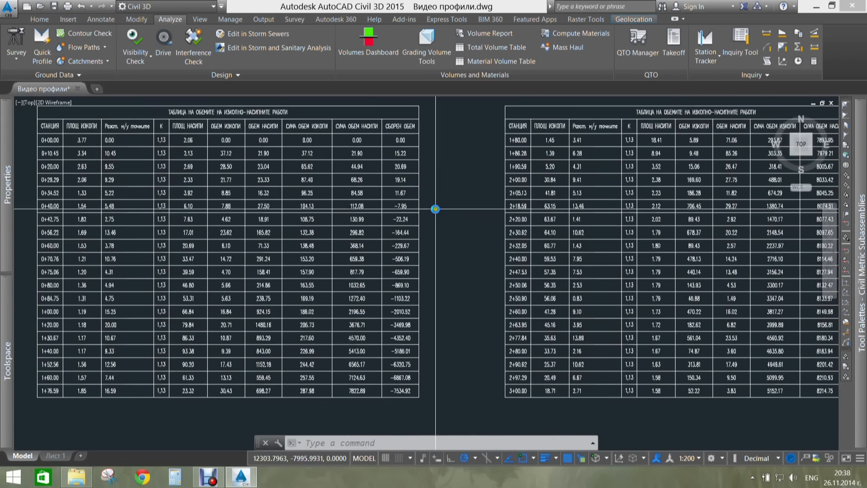
scroll(437, 204, down, 3)
mouse_move(489, 227)
middle_down()
mouse_move(377, 155)
mouse_move(382, 223)
middle_up()
scroll(384, 173, down, 4)
scroll(382, 222, up, 4)
scroll(312, 181, up, 6)
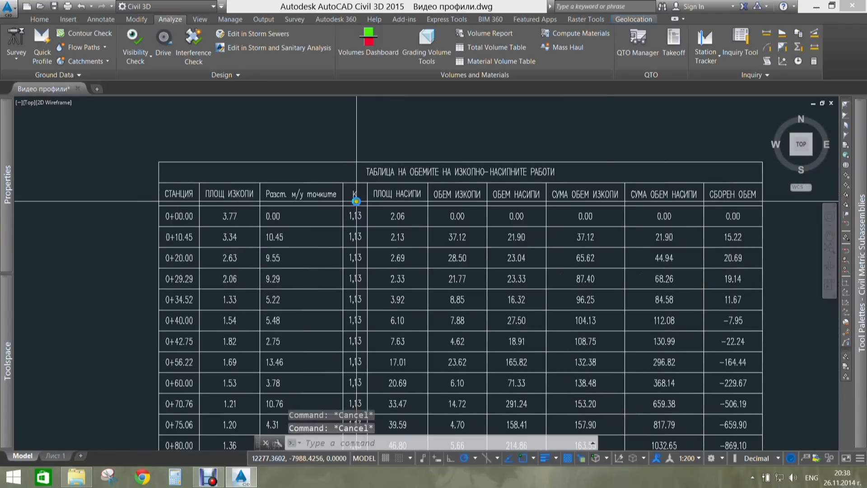
mouse_move(325, 209)
middle_down()
mouse_move(335, 209)
mouse_move(305, 167)
middle_up()
scroll(587, 281, up, 1)
middle_drag(587, 281, 550, 211)
scroll(549, 211, down, 3)
scroll(598, 261, down, 1)
middle_drag(598, 262, 560, 248)
scroll(560, 248, up, 6)
scroll(475, 246, down, 10)
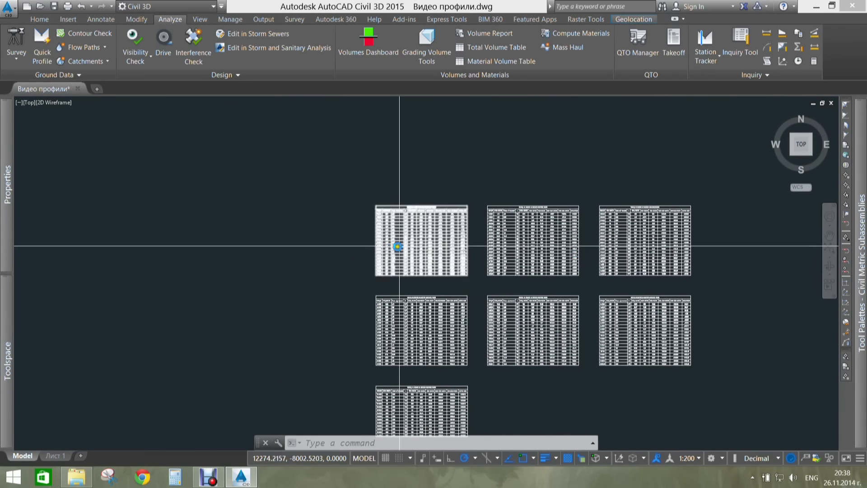
scroll(398, 233, up, 8)
middle_drag(403, 194, 415, 248)
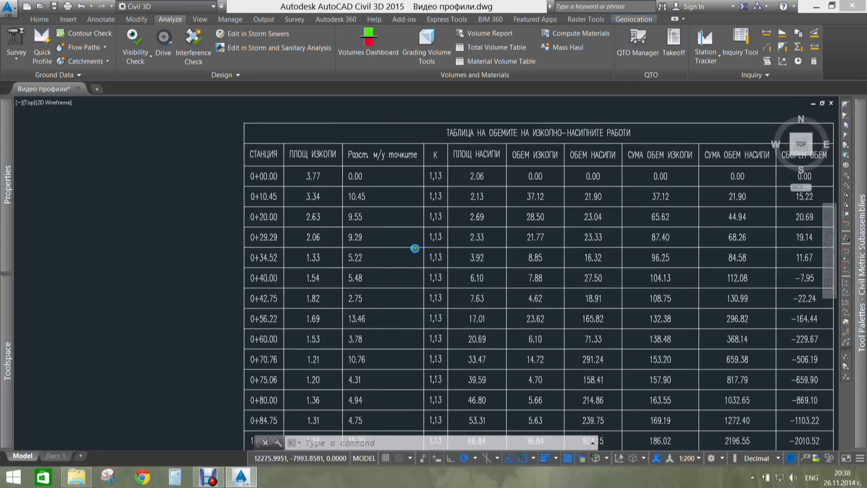
scroll(427, 159, up, 2)
middle_drag(415, 177, 388, 157)
scroll(388, 157, down, 10)
scroll(539, 284, up, 3)
middle_drag(539, 282, 553, 300)
middle_drag(380, 205, 416, 247)
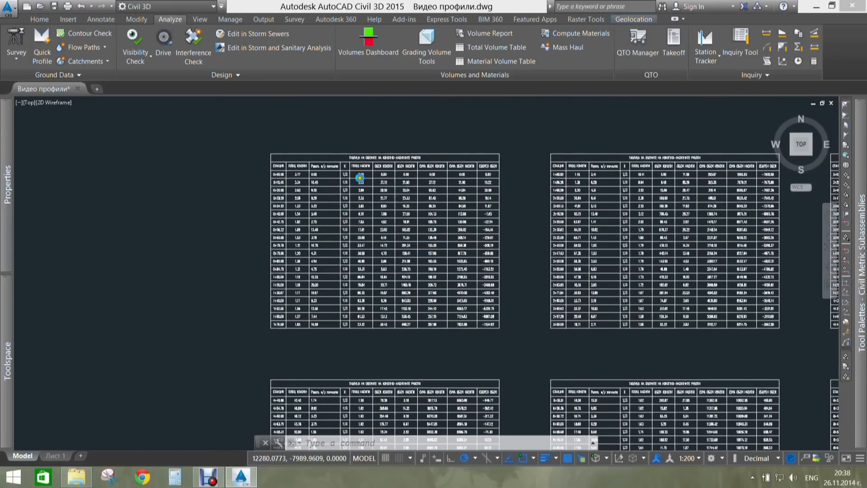
scroll(360, 175, up, 4)
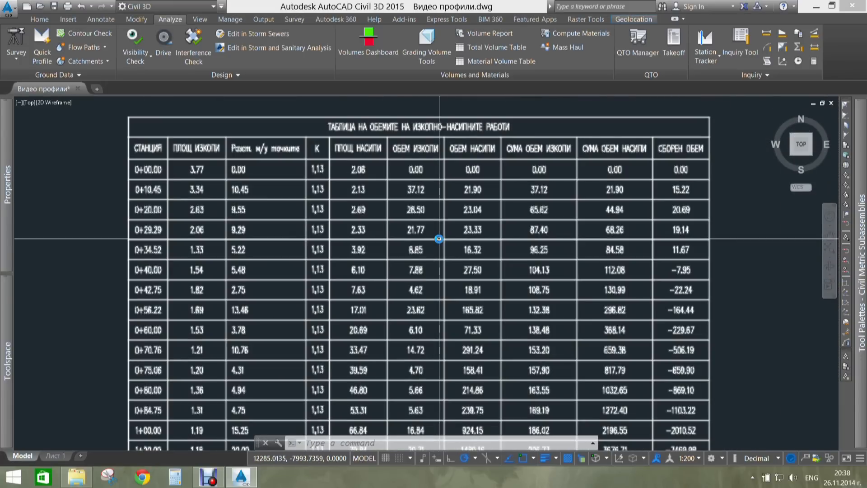
scroll(410, 187, down, 6)
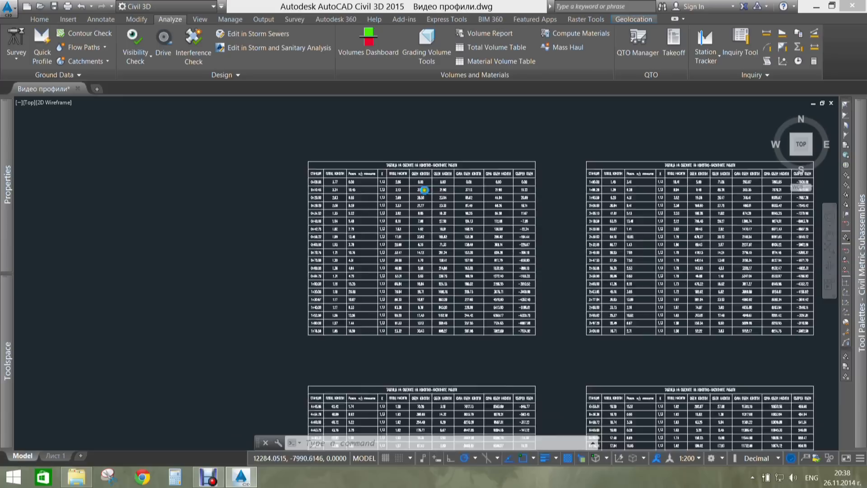
scroll(563, 211, up, 3)
scroll(567, 222, up, 4)
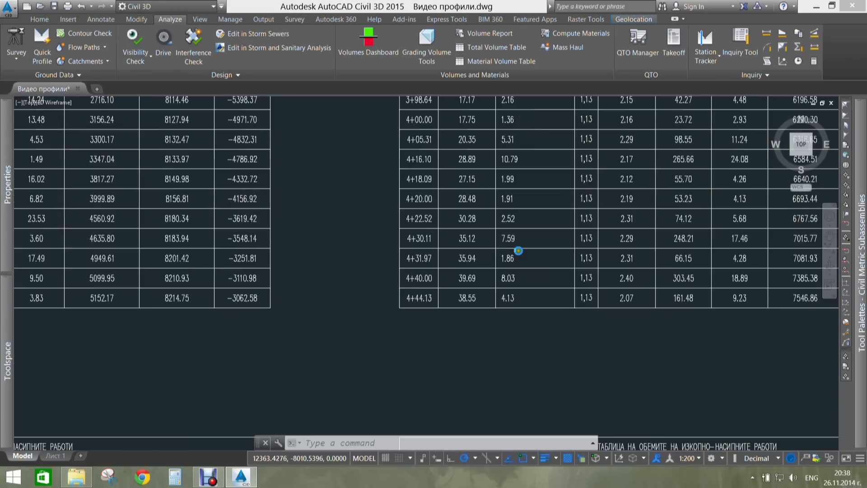
- Examine the cumulative cut, fill and net volume columns in the remaining split tables along the alignment
scroll(547, 216, down, 6)
scroll(563, 321, up, 4)
middle_drag(565, 324, 693, 199)
scroll(692, 199, down, 1)
middle_drag(437, 268, 763, 254)
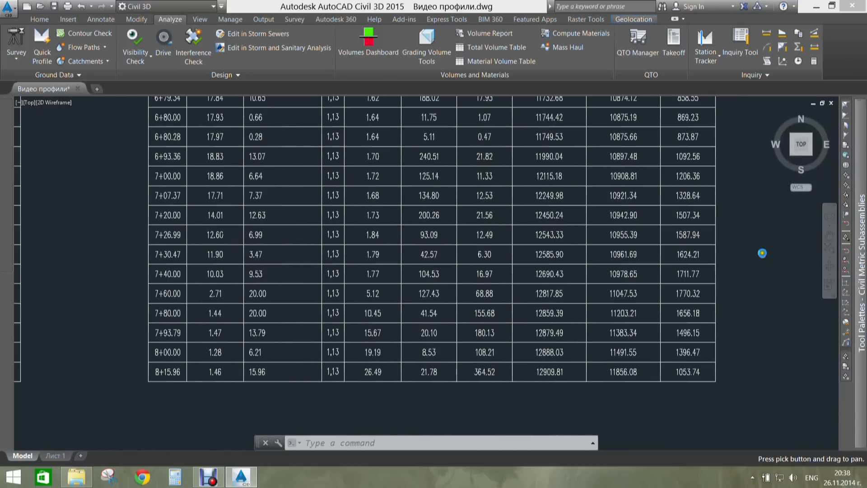
scroll(289, 270, down, 1)
middle_drag(289, 270, 633, 261)
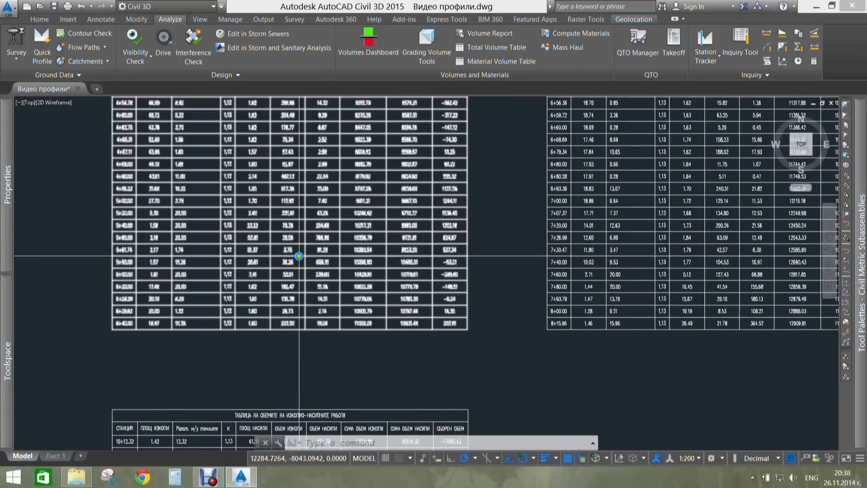
middle_drag(343, 257, 543, 293)
scroll(495, 233, up, 2)
scroll(497, 227, down, 4)
mouse_move(432, 230)
middle_down()
mouse_move(403, 300)
mouse_move(316, 334)
middle_up()
scroll(512, 194, up, 3)
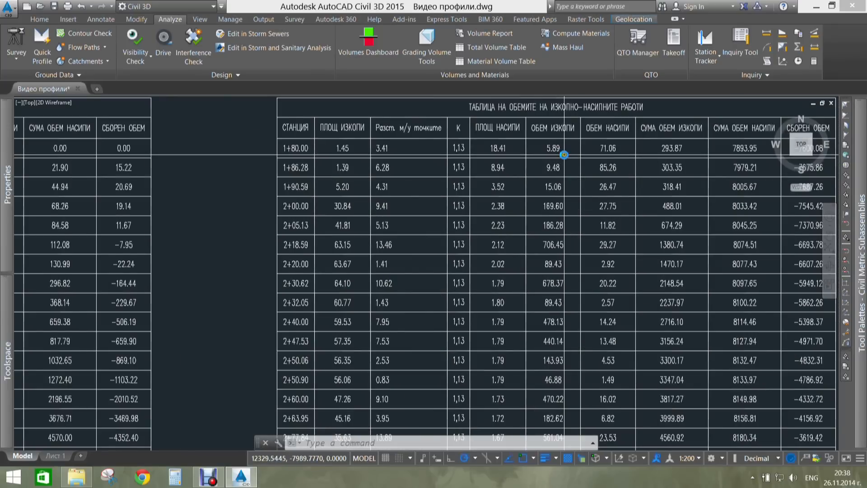
scroll(520, 219, down, 1)
click(627, 188)
click(625, 180)
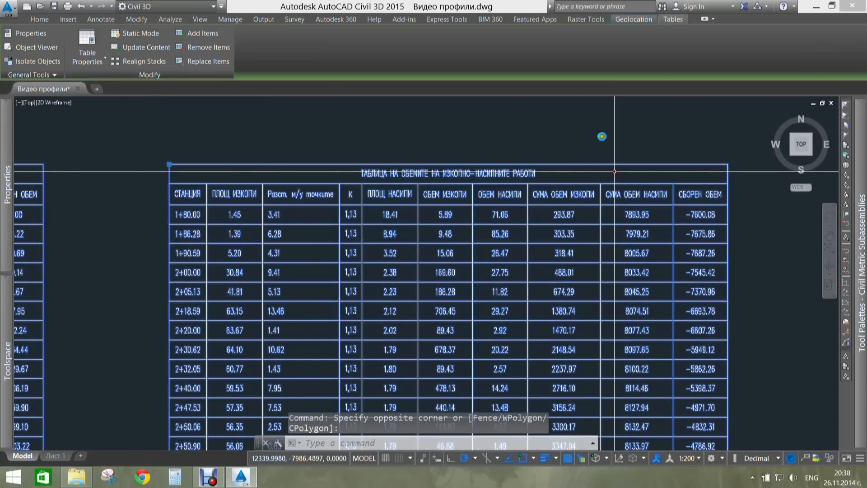
key(Escape)
key(Escape)
key(Escape)
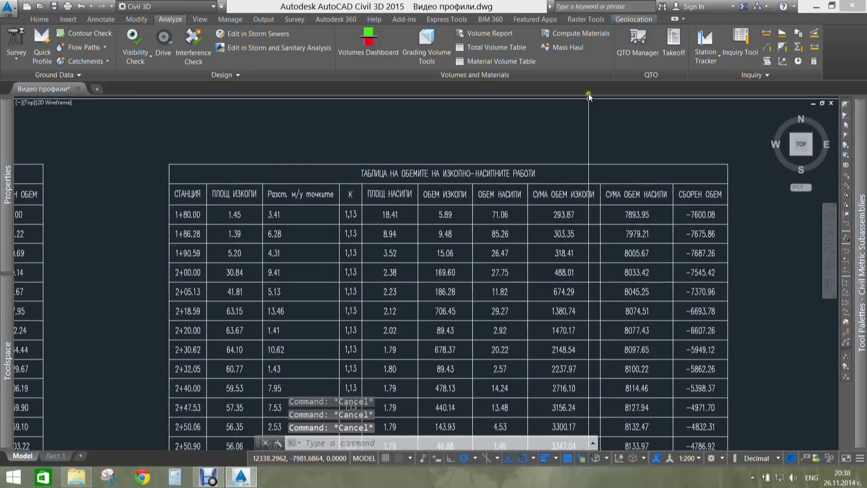
- Try the Fill and Cut quantity types for the Изкоп - насип material in the material list, discarding the changes
click(581, 36)
click(373, 255)
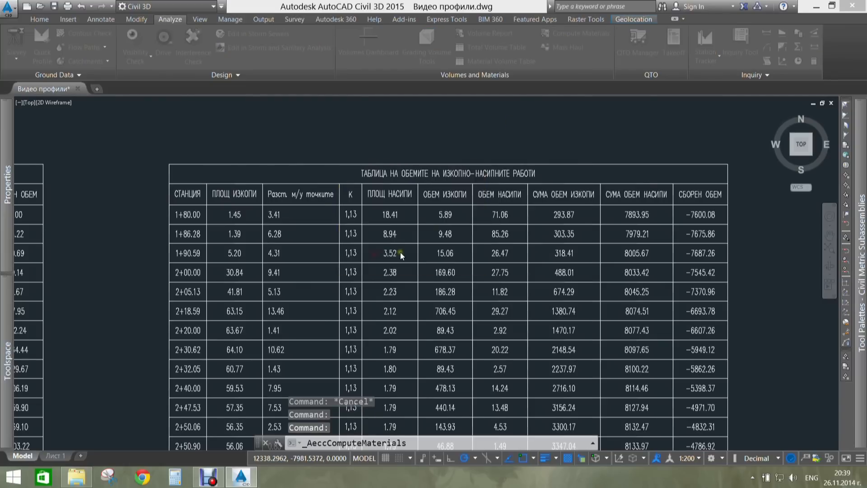
click(142, 125)
click(130, 125)
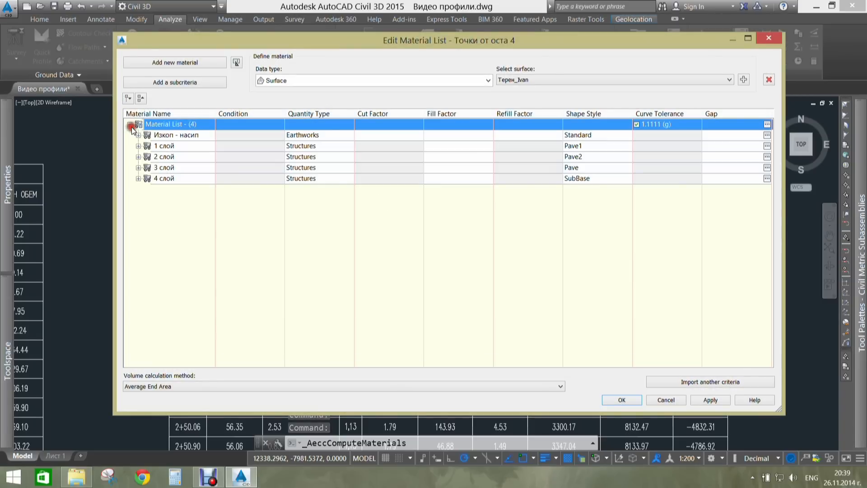
click(137, 135)
click(238, 150)
click(237, 147)
click(321, 134)
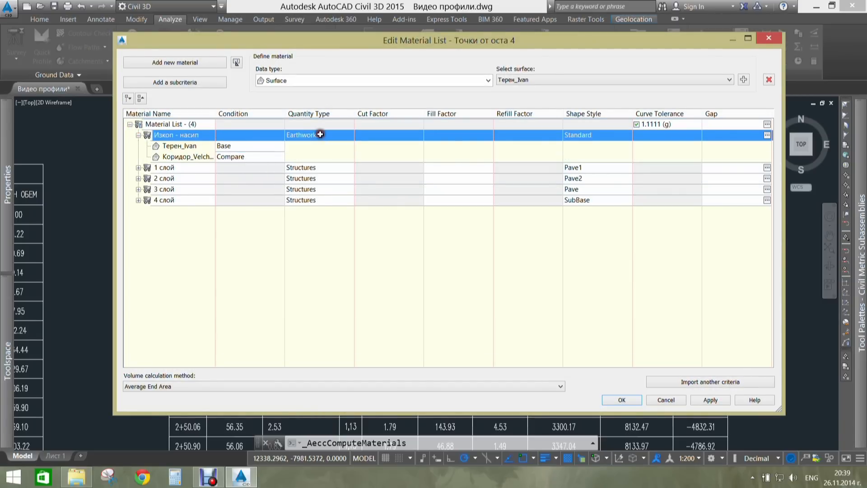
click(318, 147)
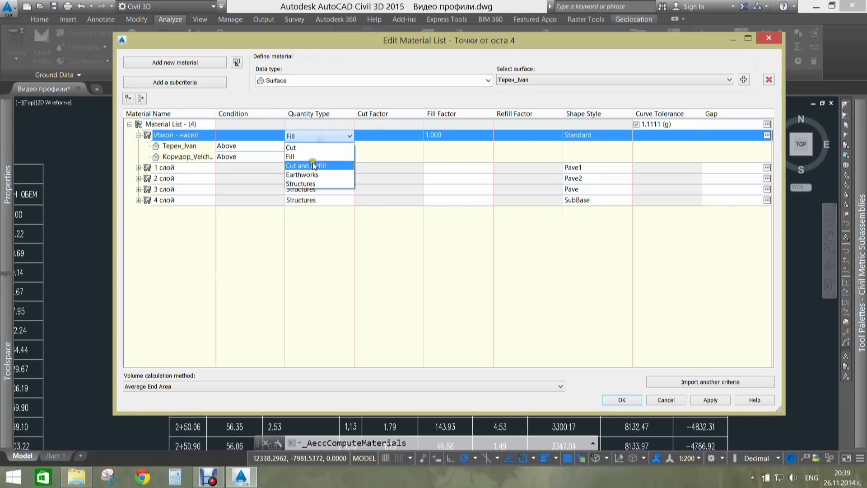
click(323, 135)
click(325, 135)
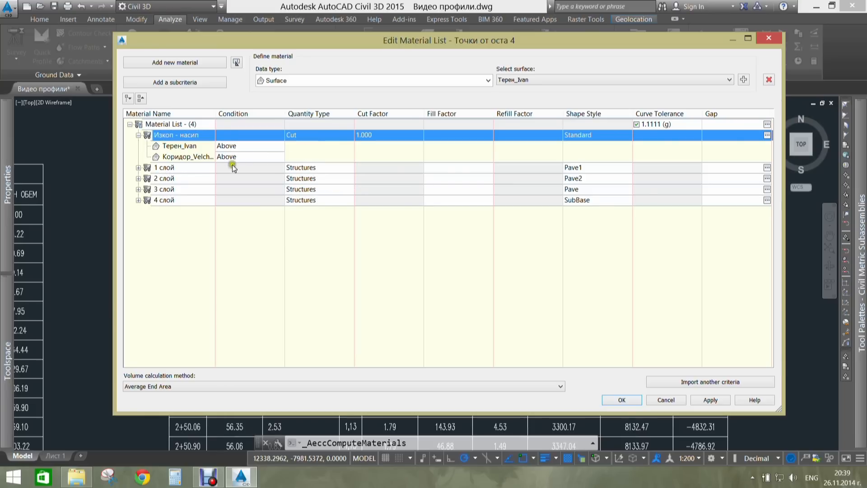
click(666, 400)
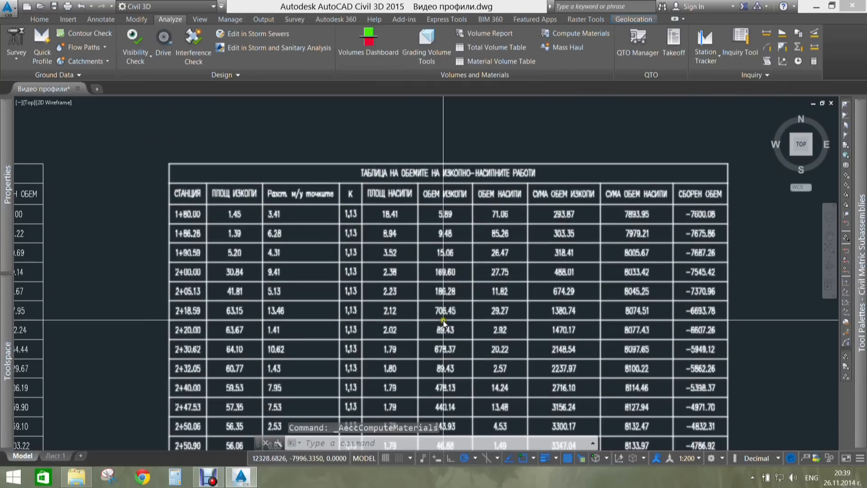
- Start a mass haul diagram for alignment Осова линия - 10.50 and sample line group Точки от оста 4 with the Standard view style
scroll(538, 260, down, 8)
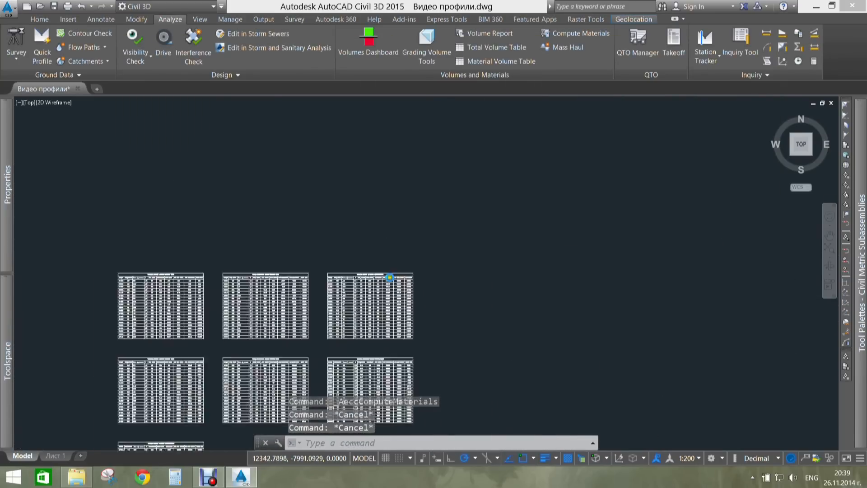
middle_drag(601, 266, 408, 283)
scroll(412, 278, down, 6)
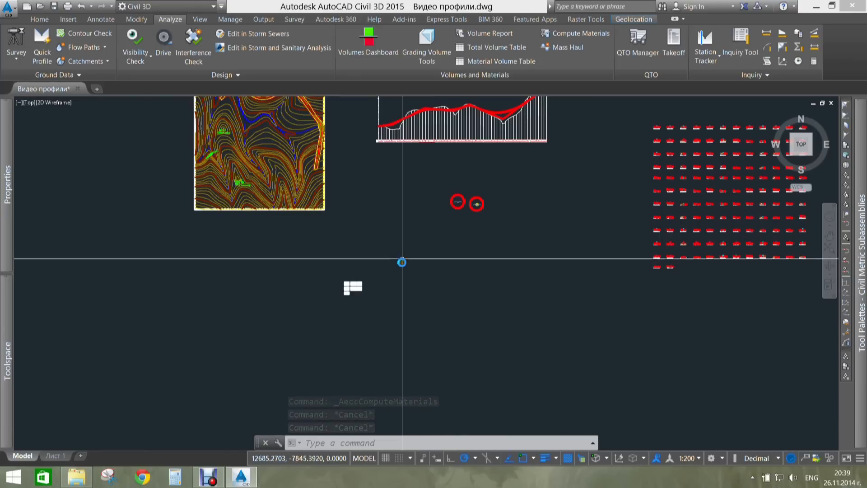
click(569, 46)
drag(367, 110, 320, 122)
click(218, 161)
click(201, 140)
click(316, 153)
click(335, 159)
click(320, 182)
click(320, 194)
click(318, 274)
click(299, 286)
click(224, 162)
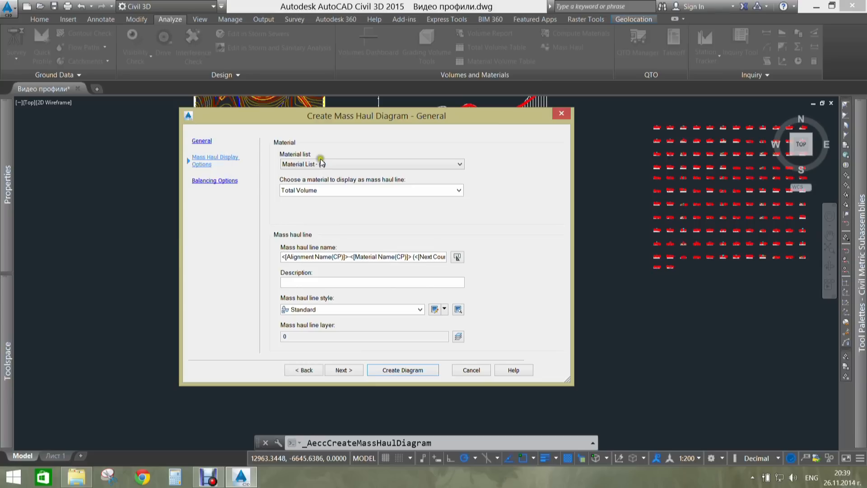
- Set the mass haul line to display the Total Volume of Material List - (4), using the Standard line style
click(361, 192)
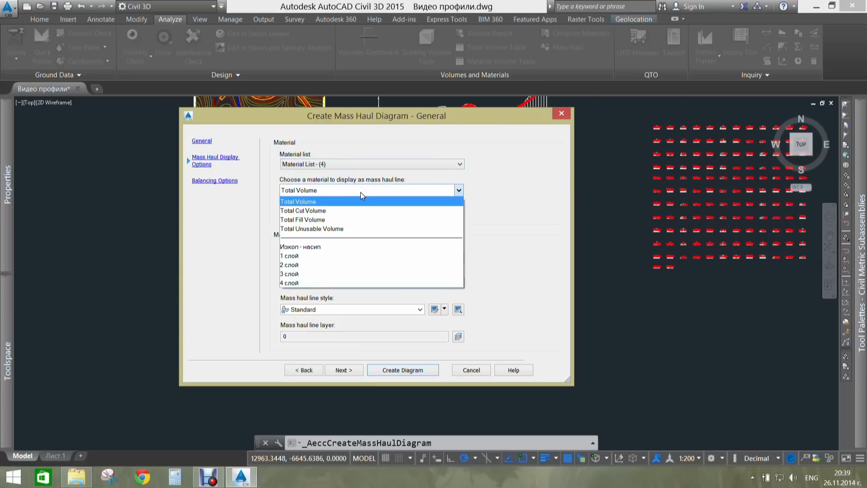
click(361, 192)
click(315, 192)
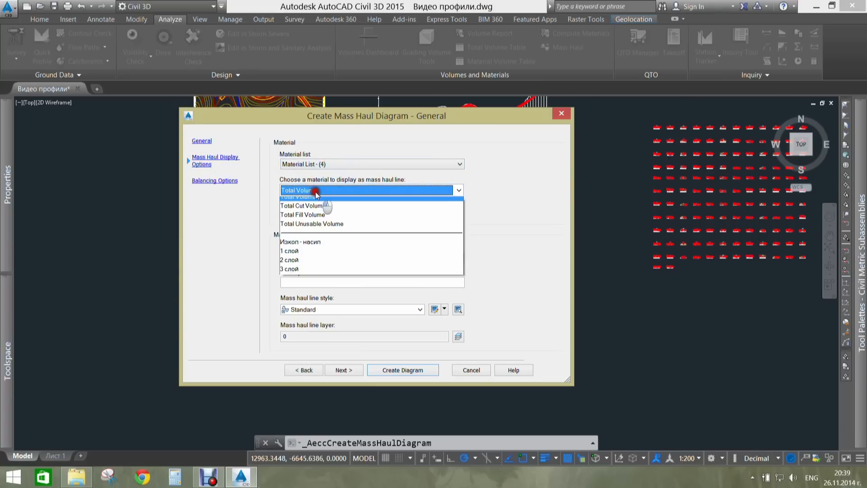
click(308, 245)
click(310, 190)
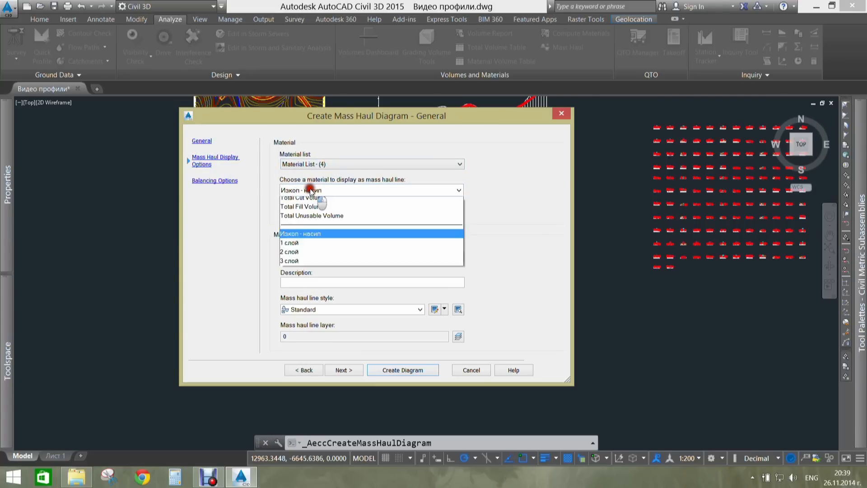
click(311, 202)
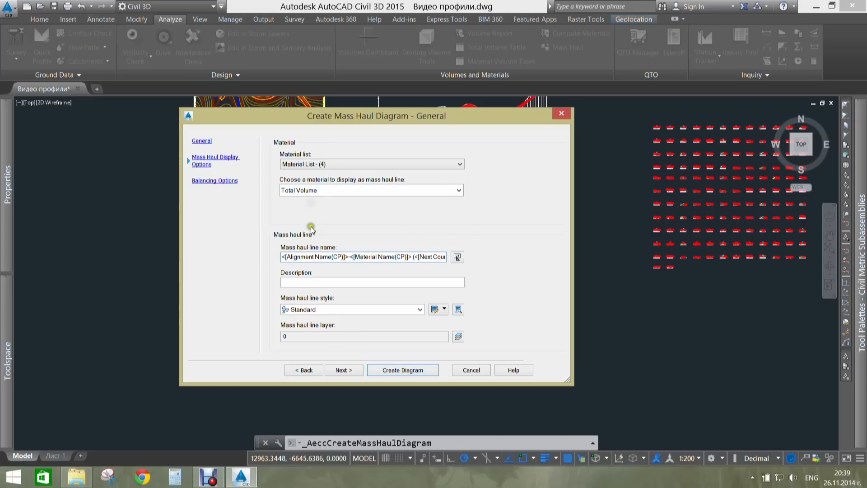
click(310, 311)
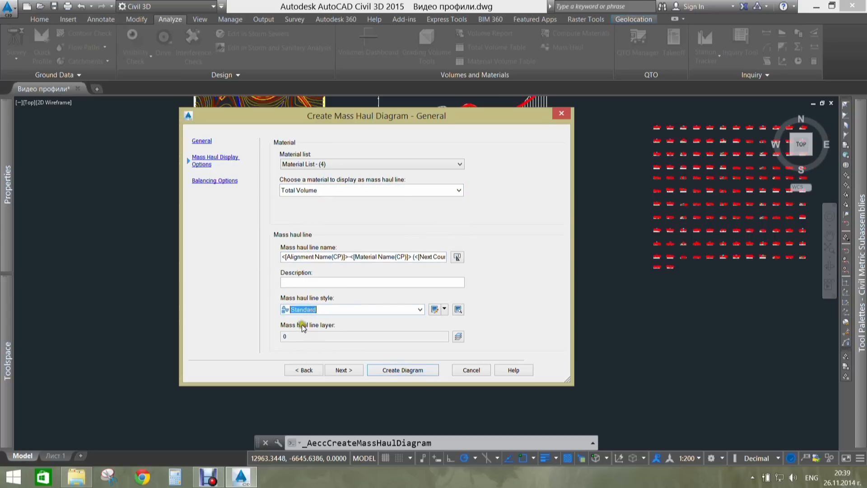
- Create the mass haul diagram without a free haul distance and place it below the volume tables
click(216, 181)
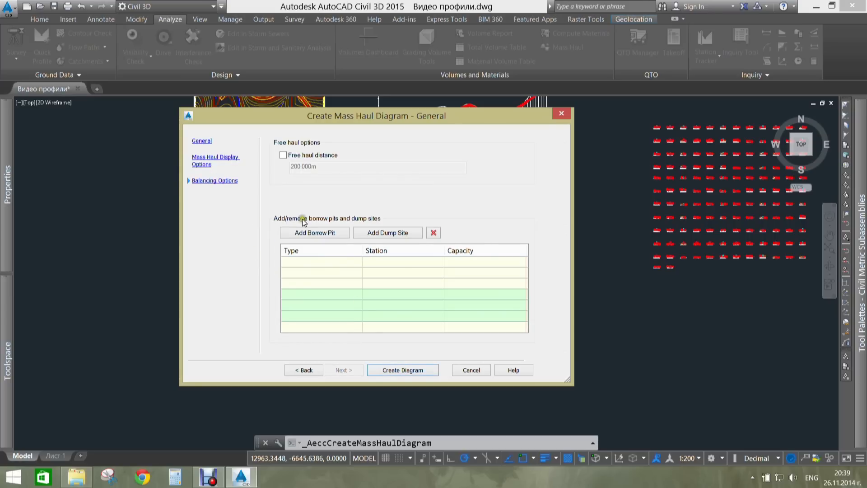
click(197, 166)
click(199, 143)
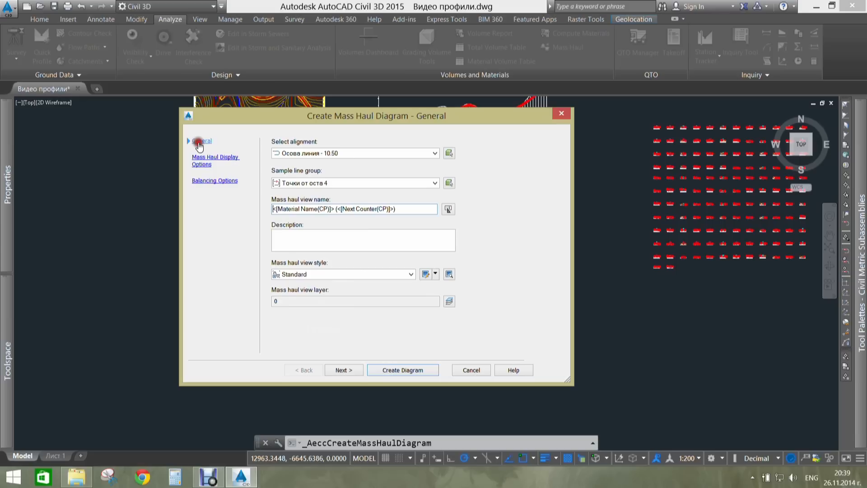
click(397, 369)
mouse_move(364, 390)
middle_down()
mouse_move(399, 353)
mouse_move(411, 278)
middle_up()
click(386, 317)
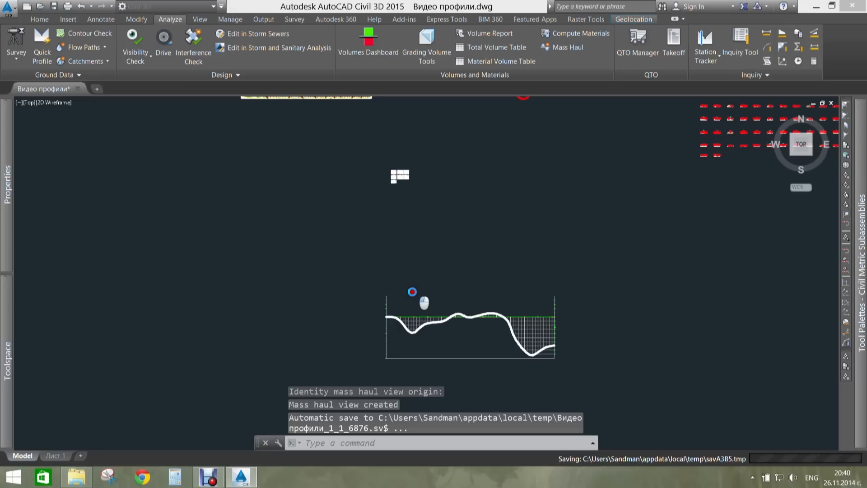
scroll(412, 292, up, 8)
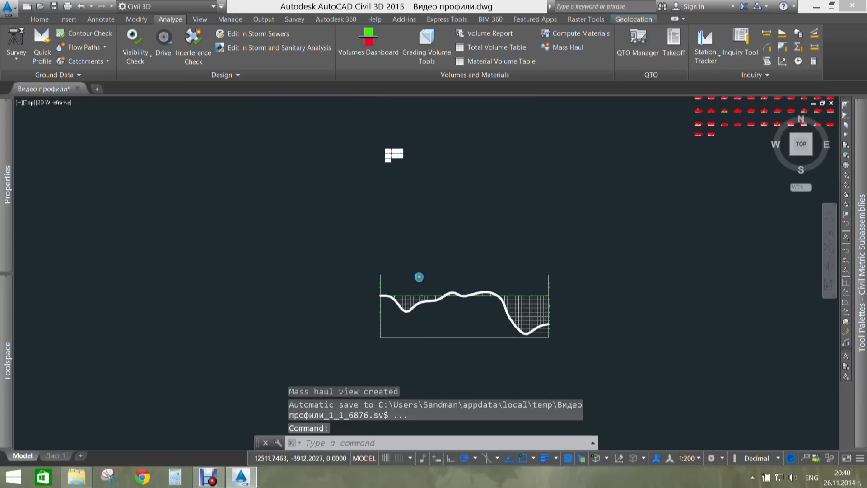
key(Escape)
scroll(411, 276, down, 5)
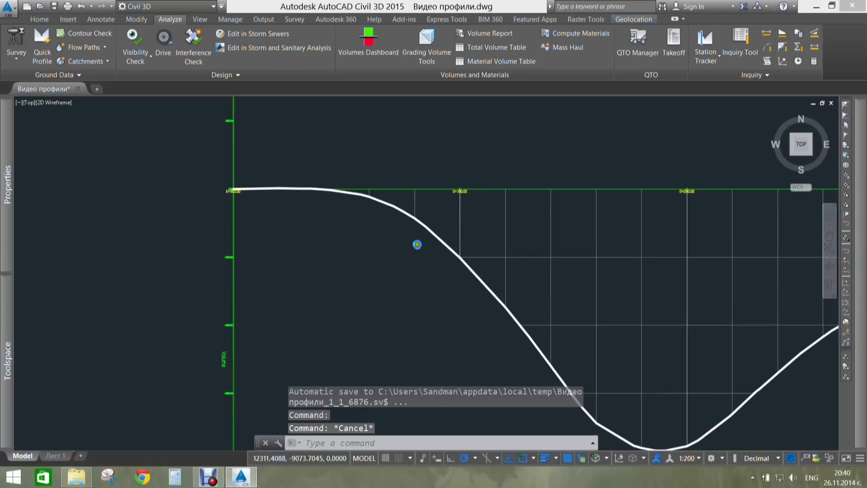
- Move the mass haul diagram from below the volume tables to directly above the profile view, lining up their starting edges
scroll(351, 236, down, 8)
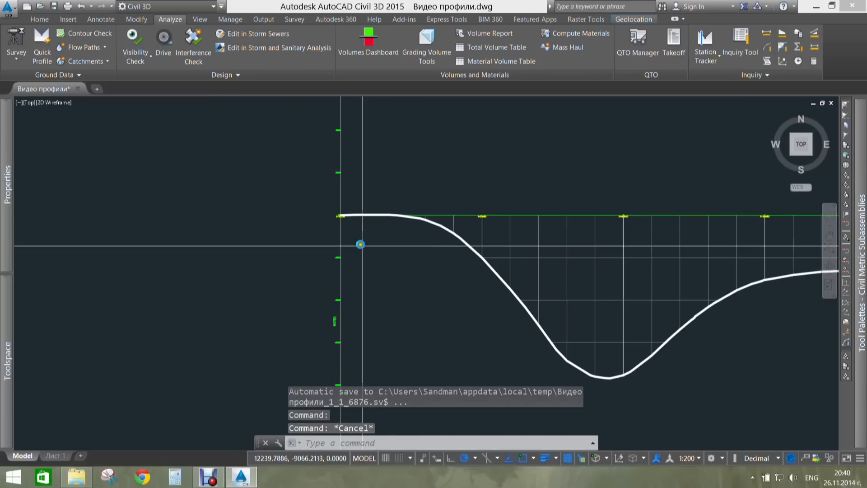
scroll(395, 307, down, 6)
scroll(406, 219, up, 6)
middle_drag(366, 318, 394, 220)
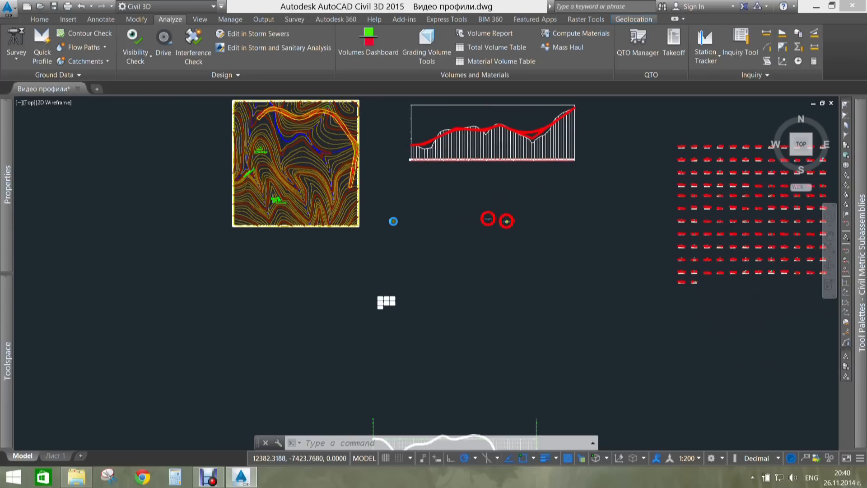
scroll(394, 222, down, 4)
scroll(367, 307, up, 4)
click(385, 334)
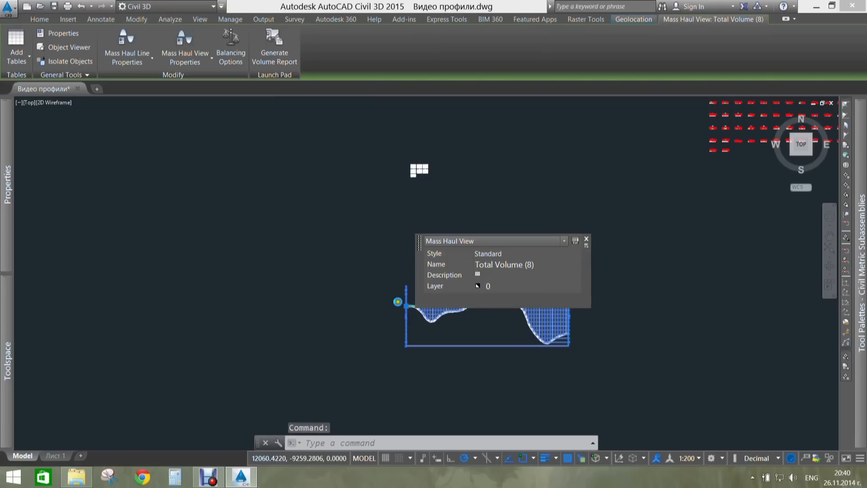
middle_drag(374, 291, 346, 307)
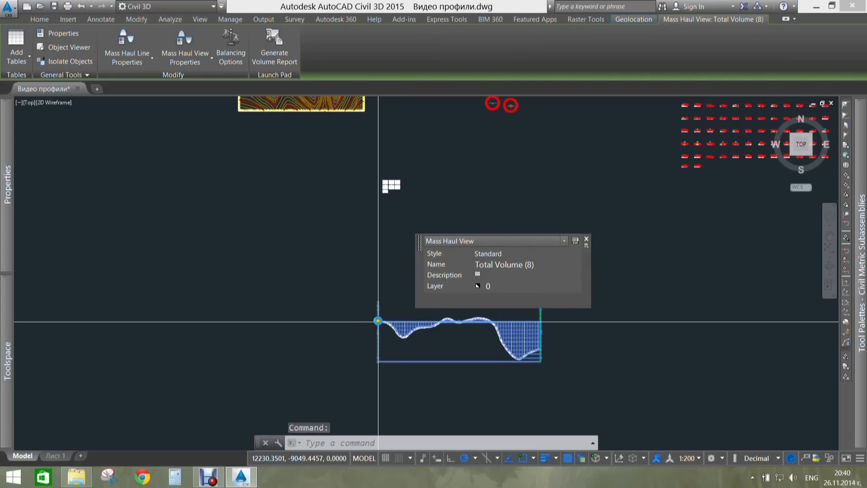
click(378, 321)
middle_drag(393, 168, 304, 335)
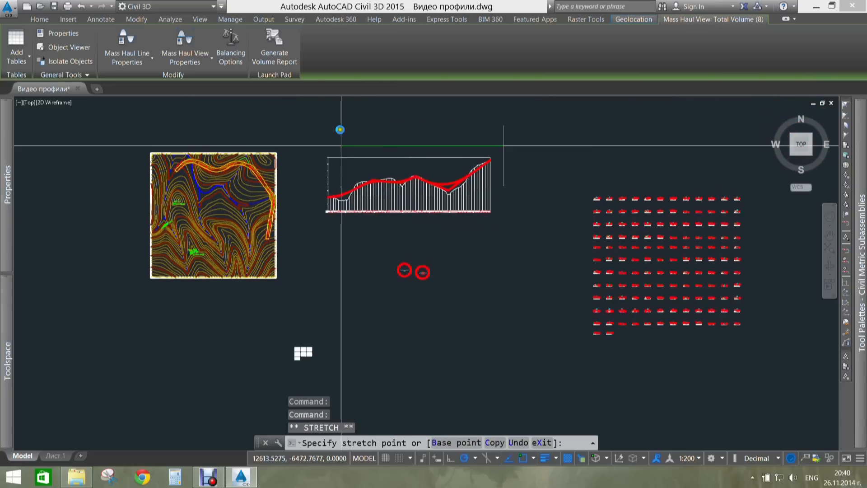
scroll(327, 121, up, 4)
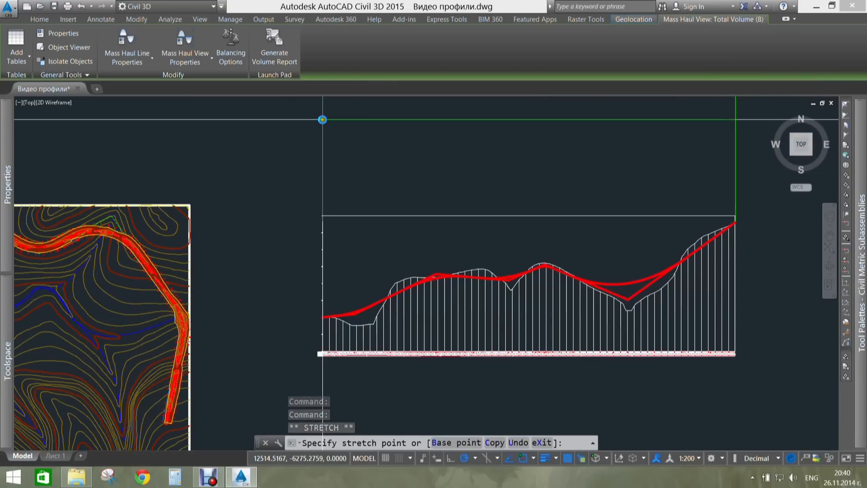
mouse_move(321, 133)
middle_down()
mouse_move(316, 174)
mouse_move(318, 167)
middle_up()
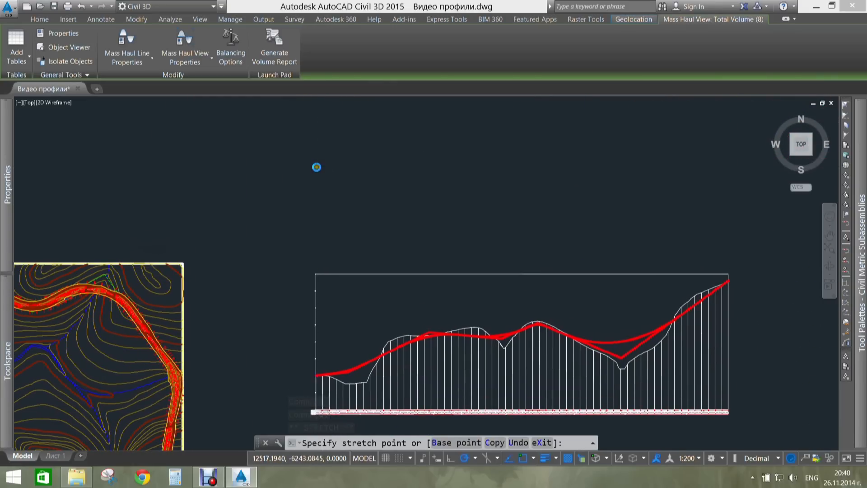
click(317, 167)
middle_drag(342, 210, 340, 193)
key(Escape)
key(Escape)
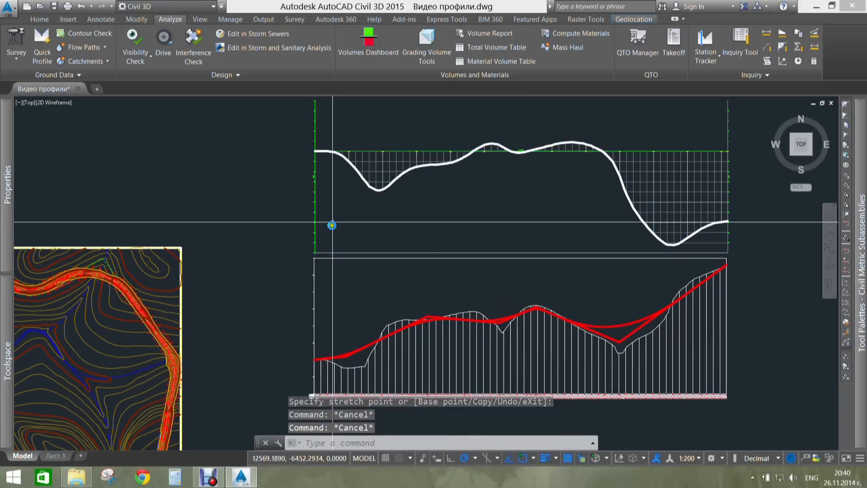
- Examine the first dip of the mass haul line against the terrain and design lines in the profile below
click(364, 351)
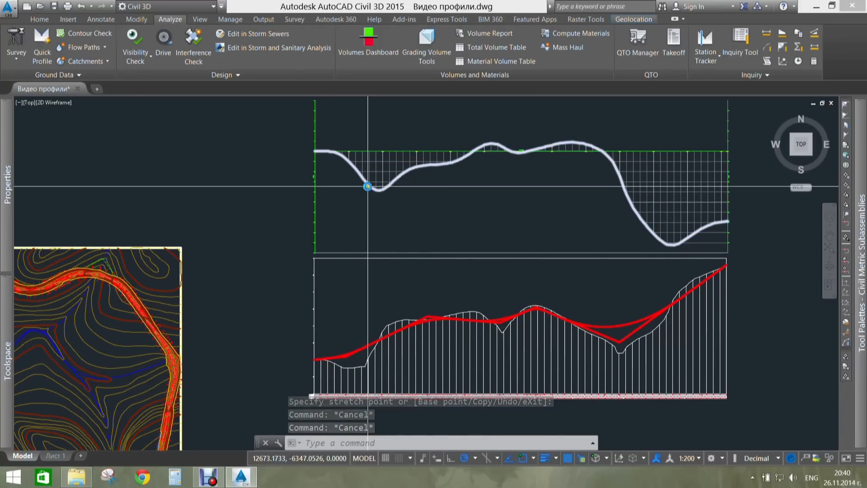
mouse_move(368, 187)
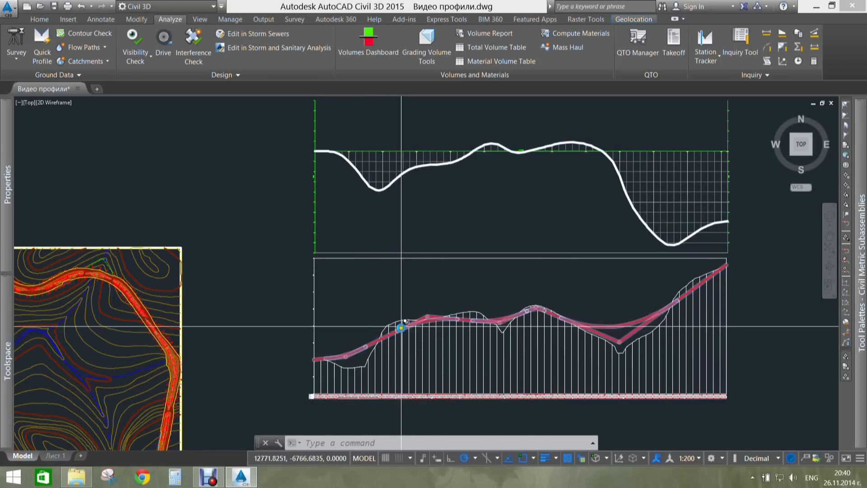
scroll(398, 332, up, 4)
scroll(398, 225, down, 2)
scroll(375, 226, down, 2)
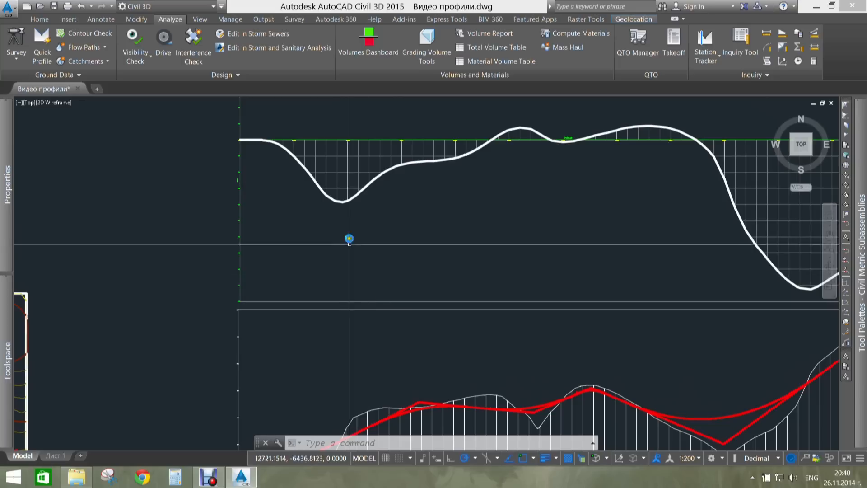
scroll(416, 226, up, 2)
scroll(397, 226, down, 3)
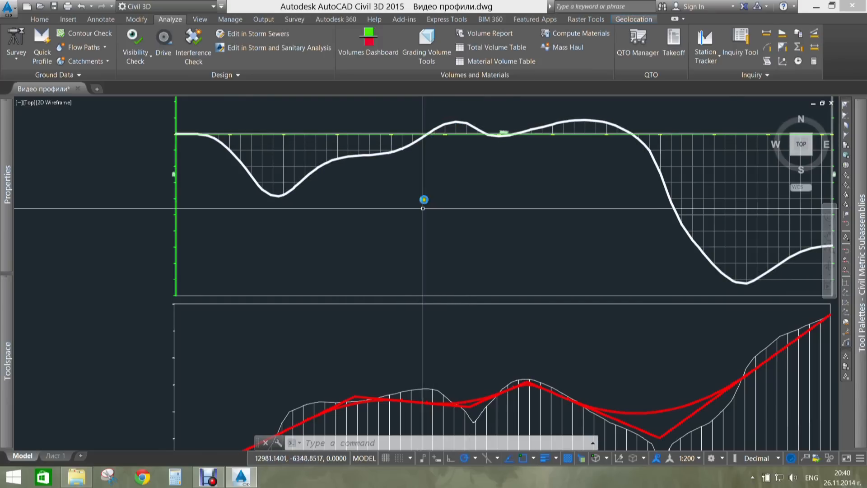
mouse_move(319, 364)
middle_down()
mouse_move(347, 345)
mouse_move(363, 319)
middle_up()
mouse_move(393, 284)
middle_down()
mouse_move(350, 333)
mouse_move(349, 324)
middle_up()
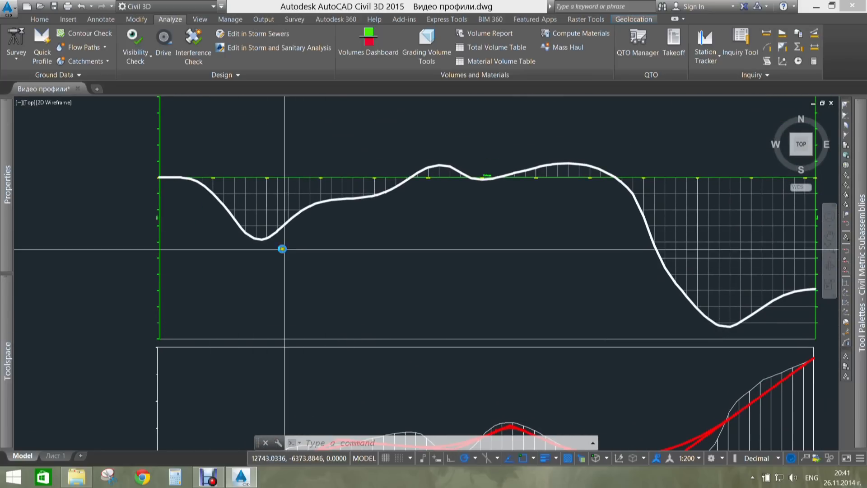
middle_drag(393, 238, 373, 185)
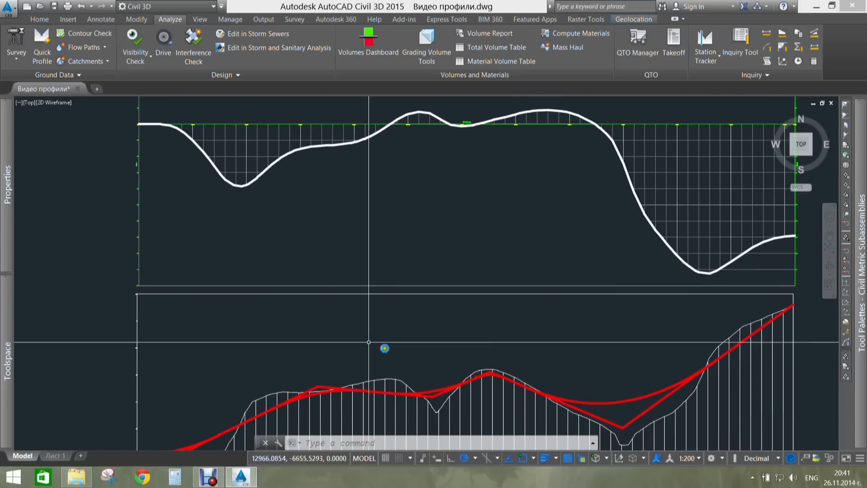
- Examine where the mass haul line crosses the zero axis mid-route and compare those stations with the profile
scroll(356, 280, up, 4)
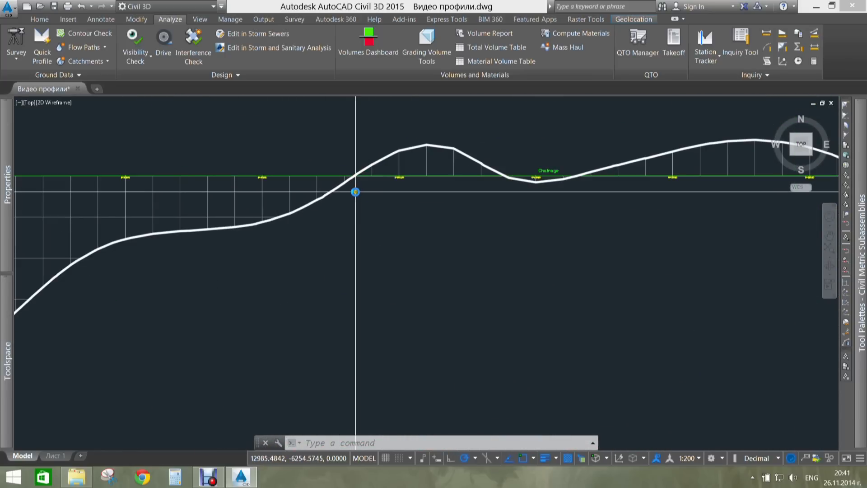
scroll(355, 192, down, 2)
scroll(355, 191, down, 3)
middle_drag(406, 273, 405, 192)
middle_drag(384, 163, 368, 215)
middle_drag(357, 346, 354, 271)
scroll(372, 364, up, 6)
scroll(452, 316, down, 6)
middle_drag(424, 207, 405, 294)
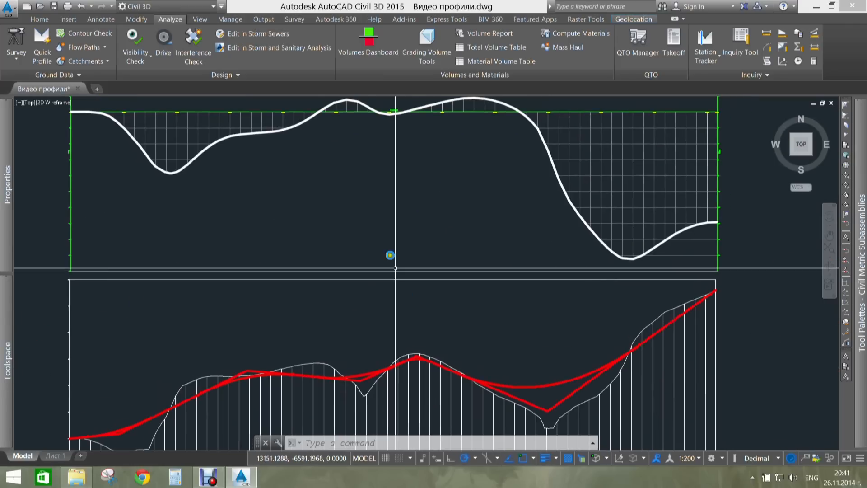
middle_drag(398, 116, 378, 170)
scroll(362, 176, up, 6)
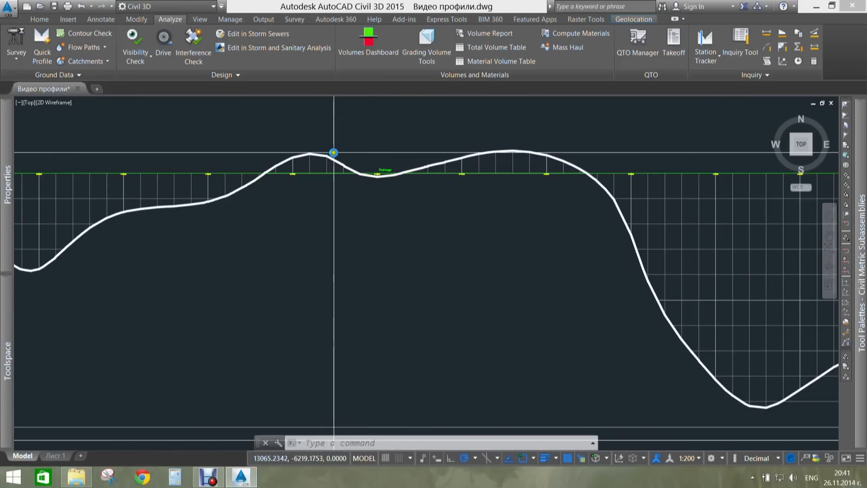
scroll(344, 175, up, 4)
middle_drag(352, 186, 354, 198)
scroll(355, 199, down, 6)
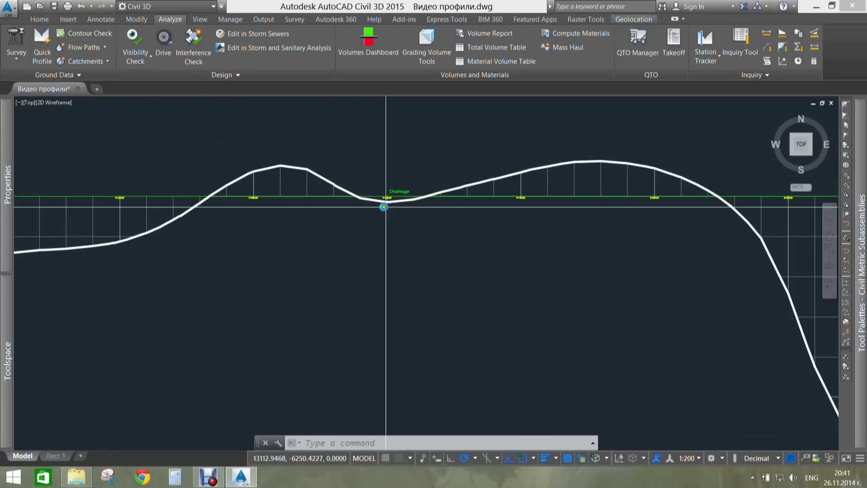
scroll(390, 210, down, 3)
scroll(391, 208, up, 4)
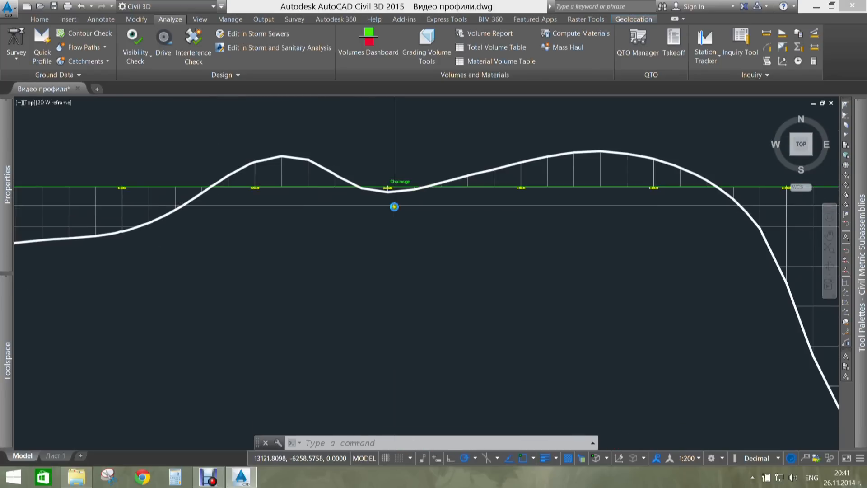
scroll(395, 206, down, 6)
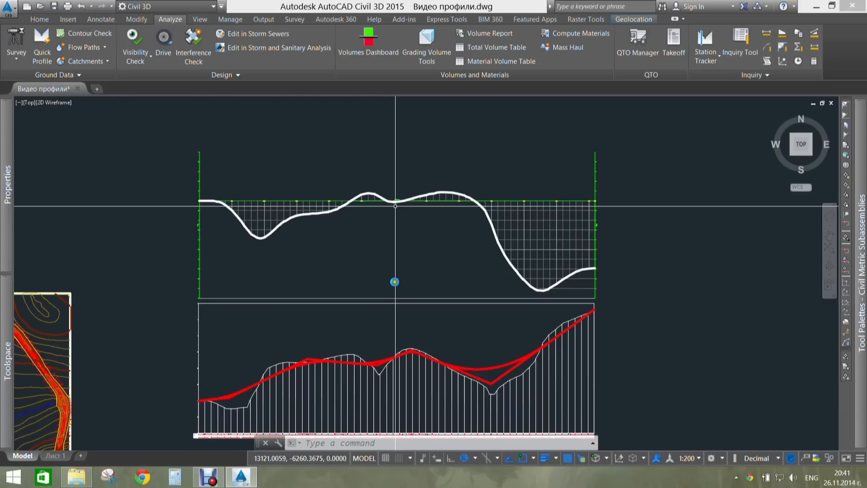
- Examine the final descent and end point of the mass haul line against the last section of the profile
scroll(480, 191, up, 4)
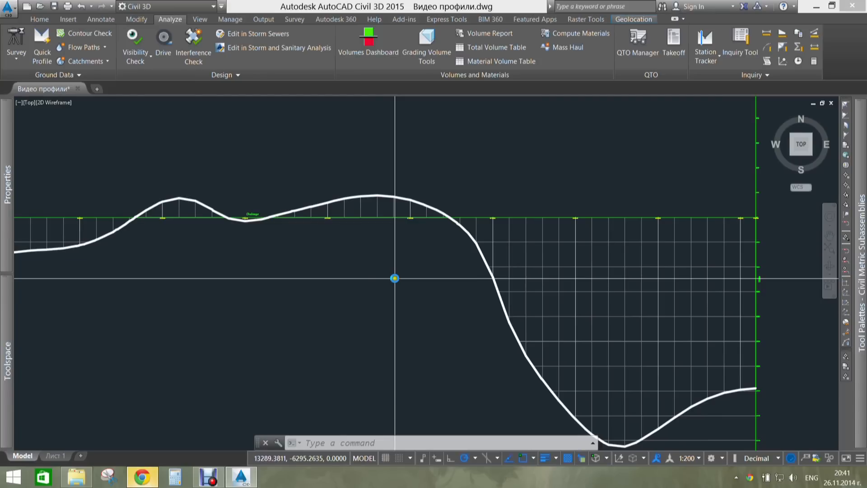
scroll(395, 278, down, 2)
mouse_move(394, 278)
middle_down()
mouse_move(358, 199)
mouse_move(365, 291)
middle_up()
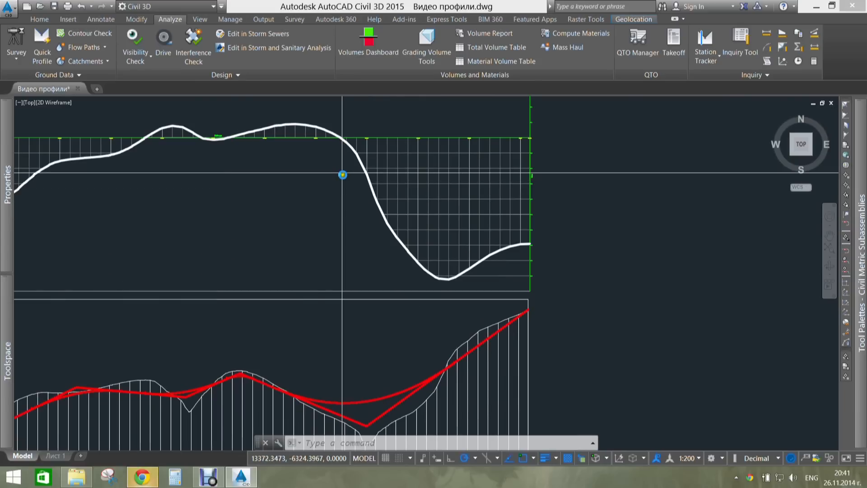
middle_drag(502, 261, 455, 213)
scroll(422, 300, up, 2)
scroll(394, 337, up, 3)
scroll(393, 338, down, 2)
middle_drag(379, 232, 366, 290)
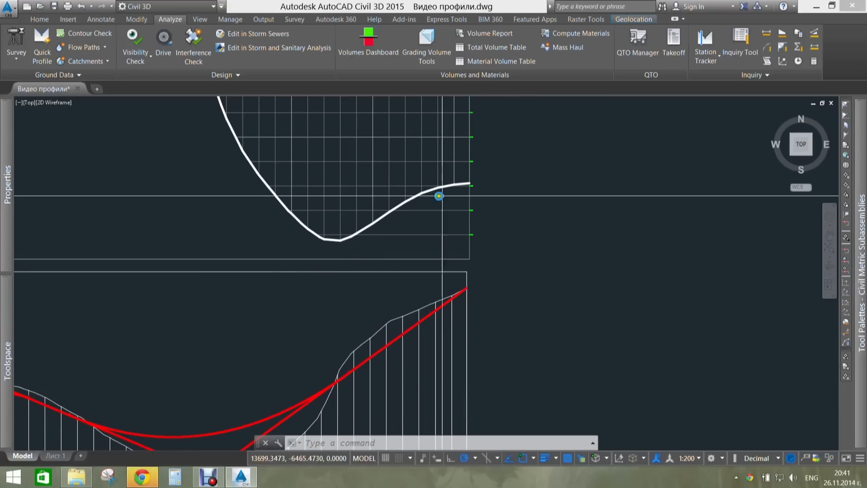
scroll(447, 195, down, 2)
scroll(447, 195, down, 3)
middle_drag(405, 223, 379, 257)
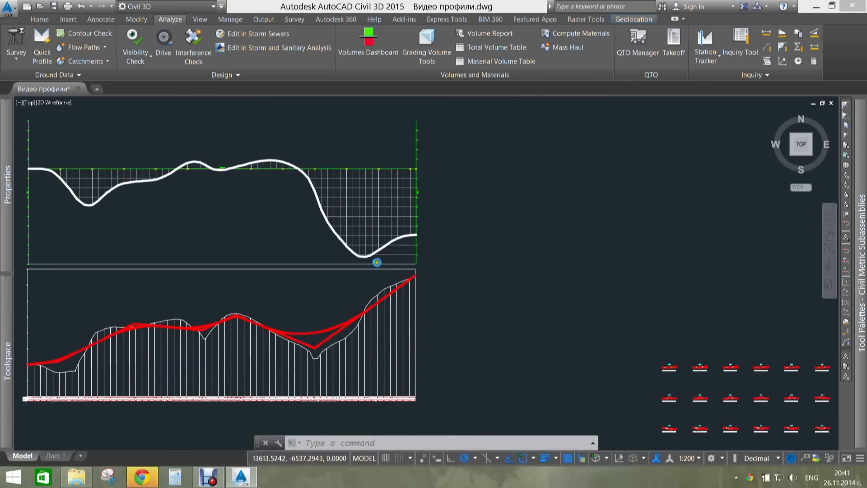
- Compare the mass haul diagram and profile with the corridor's route on the terrain plan
middle_drag(310, 258, 466, 298)
mouse_move(348, 276)
middle_down()
mouse_move(505, 270)
mouse_move(475, 243)
middle_up()
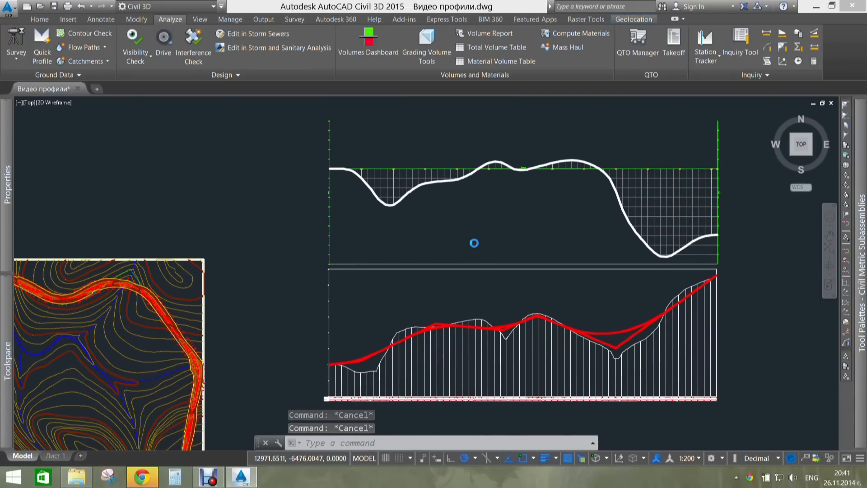
mouse_move(441, 286)
middle_down()
mouse_move(433, 219)
mouse_move(489, 214)
mouse_move(394, 205)
middle_up()
scroll(394, 208, down, 4)
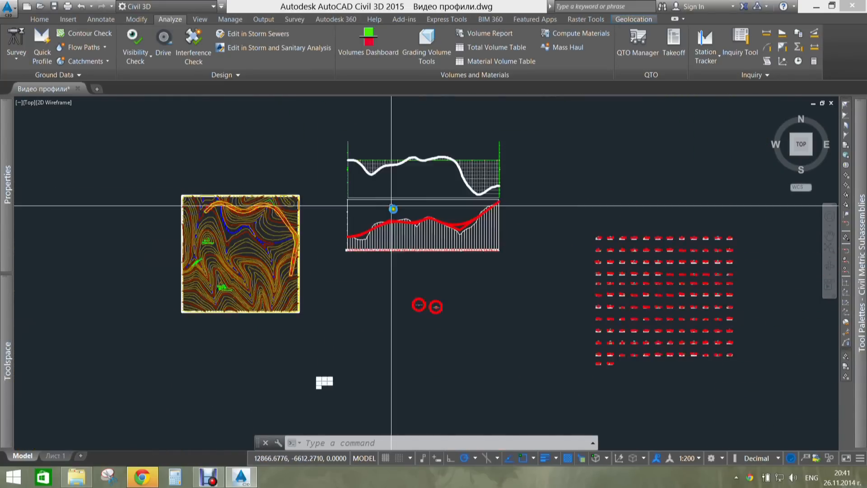
scroll(271, 208, up, 10)
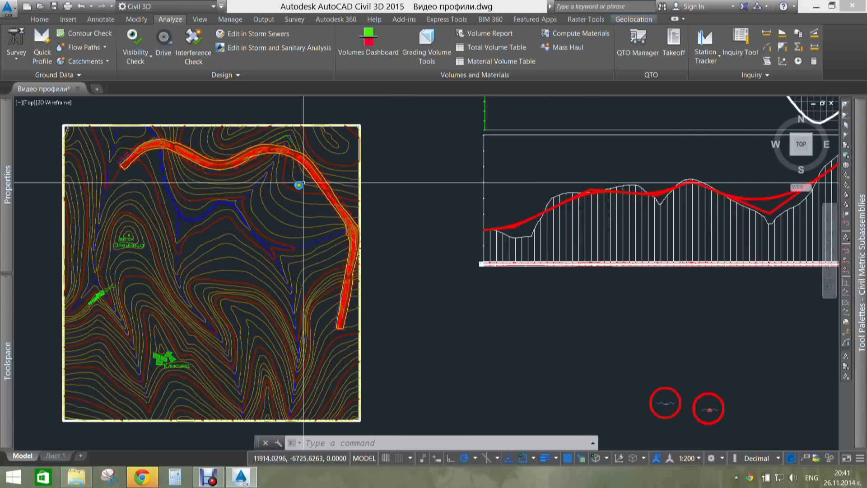
middle_drag(552, 281, 351, 161)
scroll(351, 161, down, 6)
mouse_move(596, 276)
middle_down()
mouse_move(330, 236)
mouse_move(501, 277)
mouse_move(278, 250)
middle_up()
scroll(330, 237, down, 2)
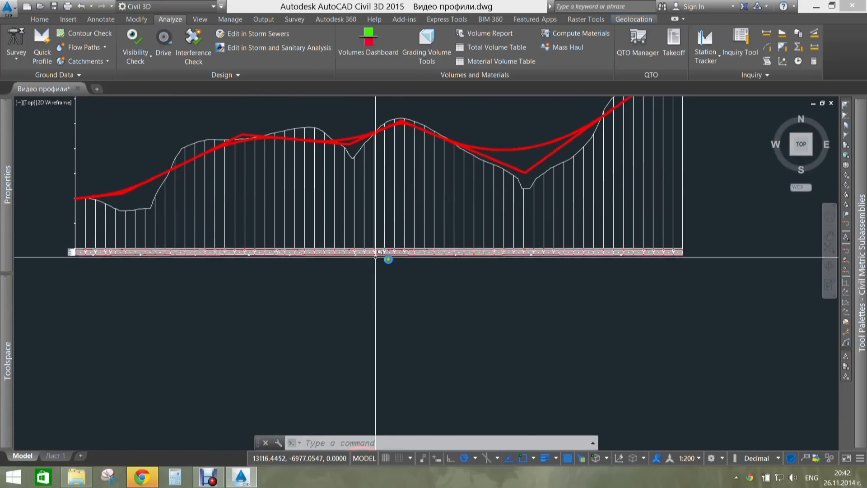
scroll(398, 267, down, 1)
key(Escape)
key(Escape)
scroll(409, 279, down, 1)
scroll(371, 156, up, 1)
middle_drag(369, 165, 400, 310)
key(Escape)
scroll(308, 294, up, 6)
middle_drag(656, 281, 410, 286)
scroll(411, 285, down, 6)
mouse_move(476, 293)
middle_down()
mouse_move(302, 242)
mouse_move(412, 253)
middle_up()
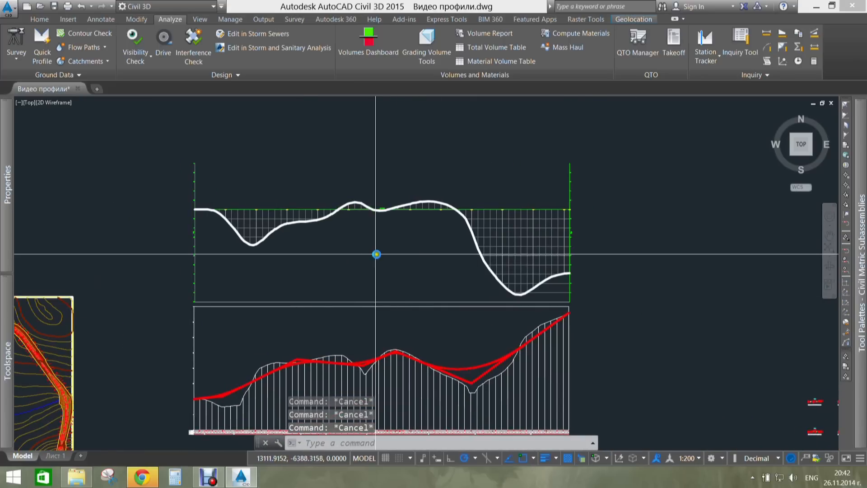
scroll(318, 226, up, 5)
scroll(441, 267, down, 5)
mouse_move(520, 301)
middle_down()
mouse_move(410, 253)
mouse_move(401, 260)
middle_up()
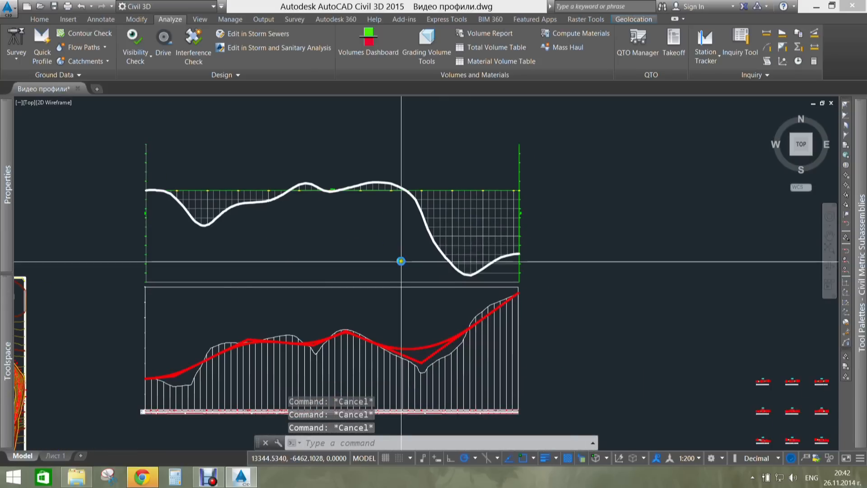
scroll(418, 273, down, 2)
middle_drag(337, 279, 426, 265)
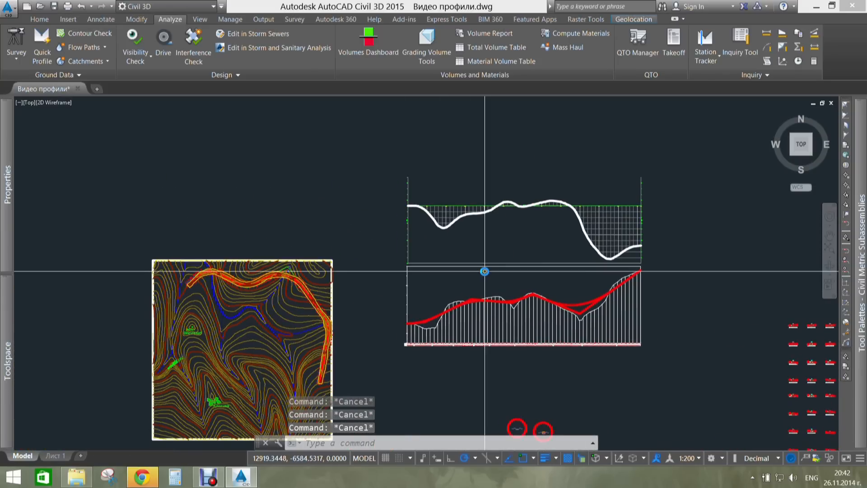
middle_drag(431, 233, 387, 166)
mouse_move(606, 275)
middle_down()
mouse_move(467, 244)
mouse_move(574, 322)
middle_up()
middle_drag(426, 232, 479, 290)
- Review the general information and mass haul line settings in the mass haul view's properties, leaving them unchanged
scroll(282, 200, up, 4)
click(246, 220)
click(229, 218)
right_click(234, 231)
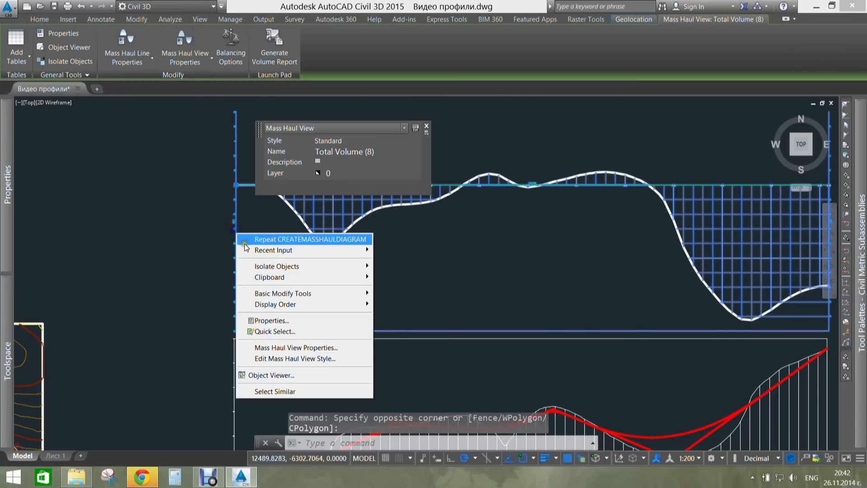
click(297, 341)
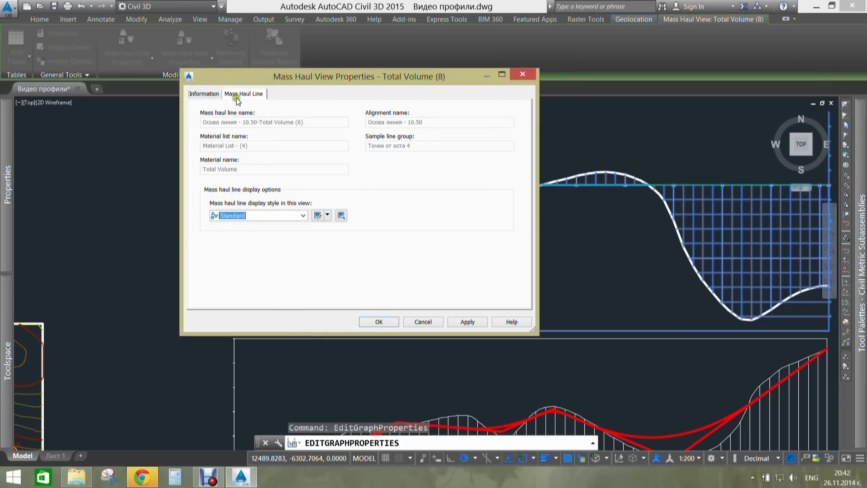
click(205, 94)
click(229, 94)
key(Escape)
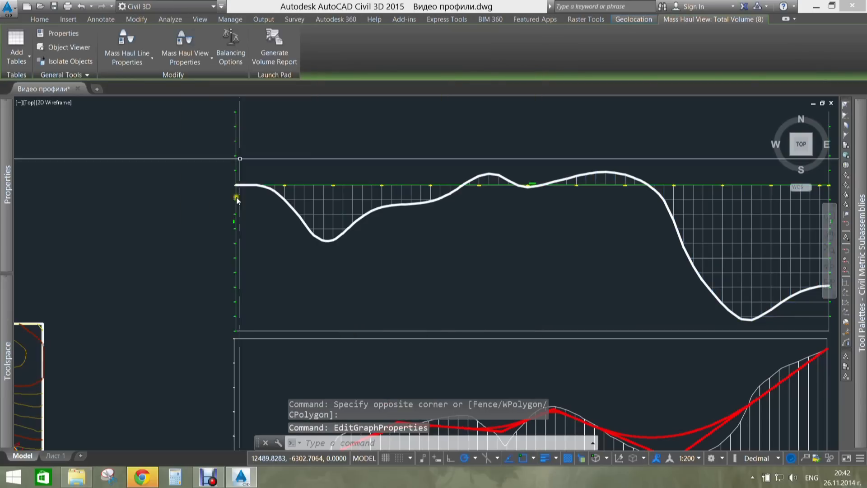
- Try a vertical exaggeration of 0.002 in the mass haul view's Standard style
click(245, 200)
click(227, 205)
right_click(248, 221)
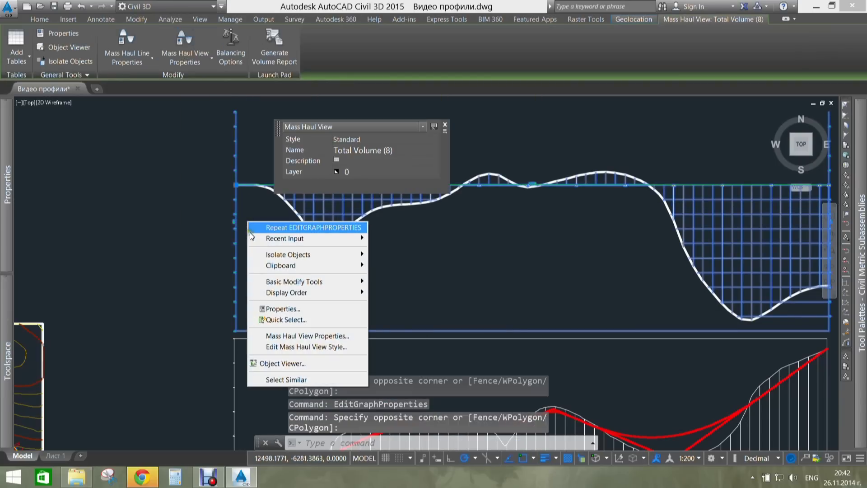
click(298, 347)
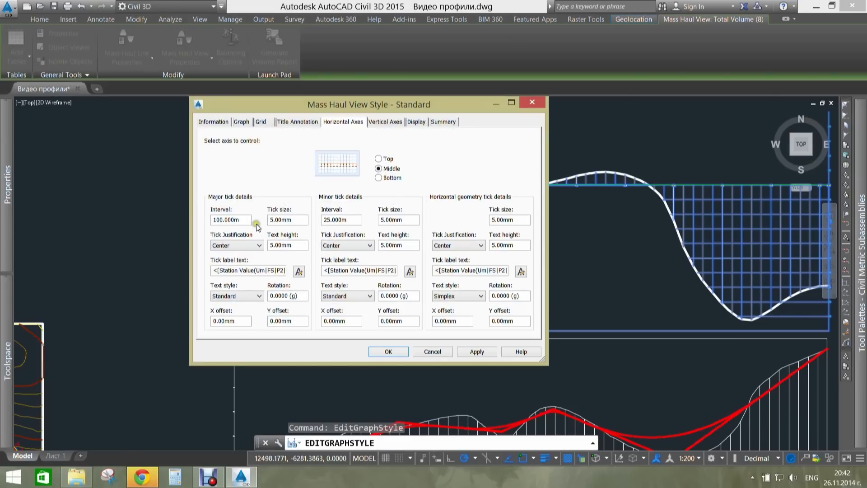
click(224, 122)
click(242, 122)
click(264, 121)
click(242, 122)
mouse_move(302, 102)
mouse_down()
mouse_move(265, 357)
mouse_move(224, 218)
mouse_move(263, 237)
mouse_up()
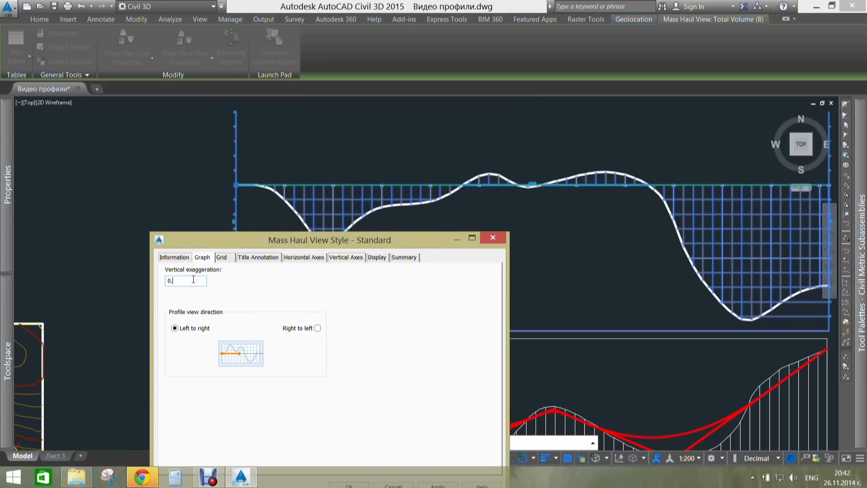
drag(341, 240, 212, 100)
click(313, 348)
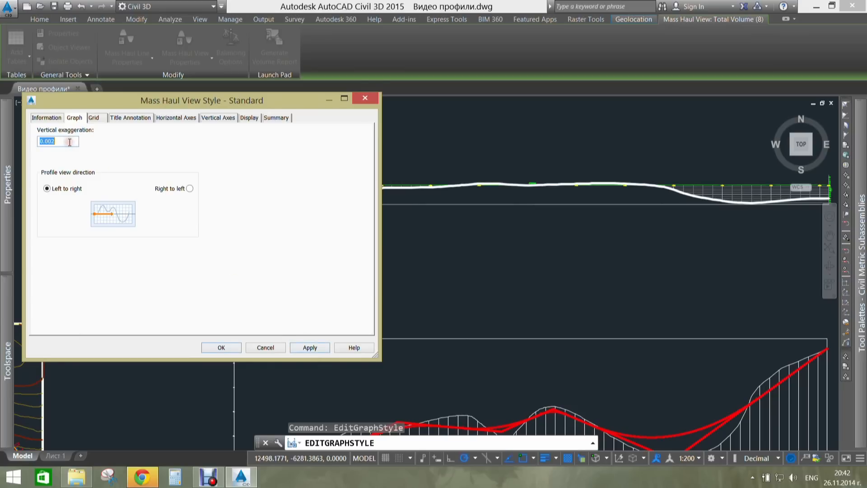
- Set the vertical exaggeration of the mass haul view style to 0.015 and accept the style
text(0.03)
key(Return)
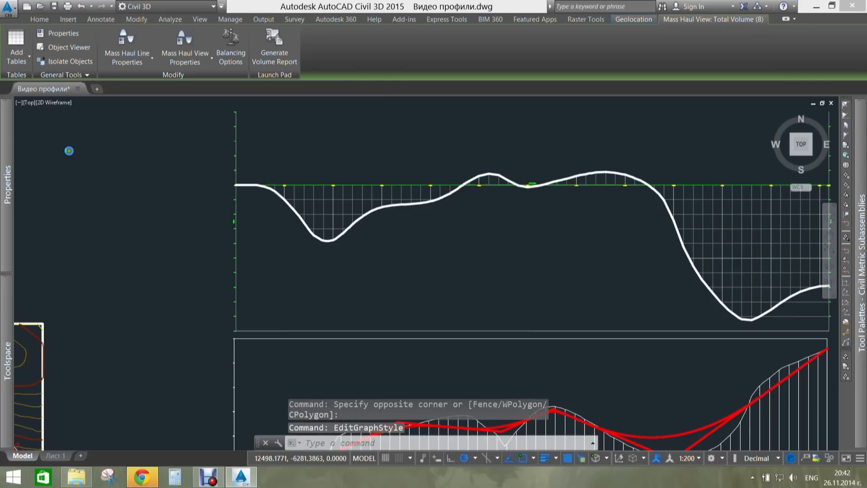
middle_drag(458, 277, 364, 271)
key(Escape)
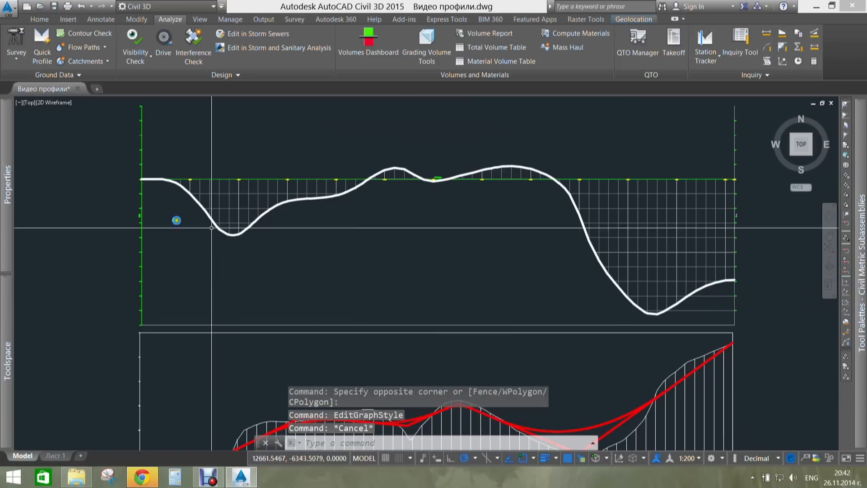
- Examine the volume title and tick labels along the vertical axis at the start of the mass haul view
scroll(122, 201, up, 6)
scroll(210, 256, up, 4)
middle_drag(208, 257, 248, 200)
scroll(224, 308, down, 2)
scroll(212, 268, up, 6)
scroll(200, 246, down, 6)
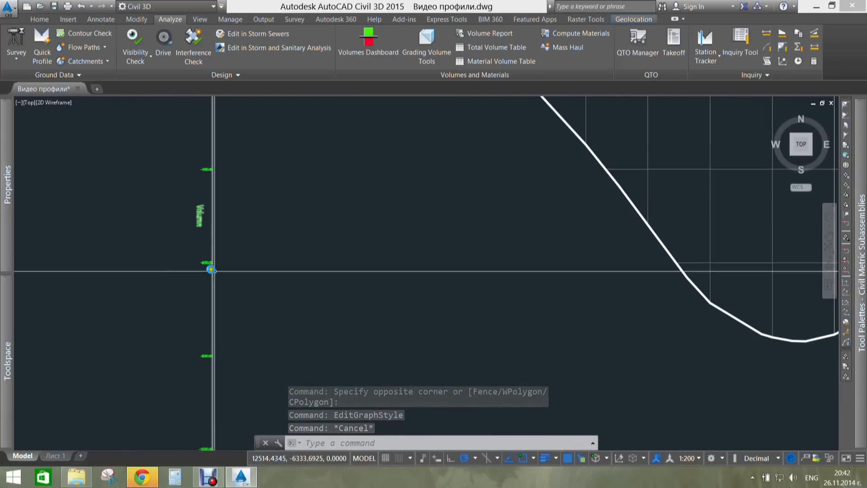
middle_drag(224, 284, 176, 254)
scroll(160, 322, up, 4)
scroll(160, 310, down, 10)
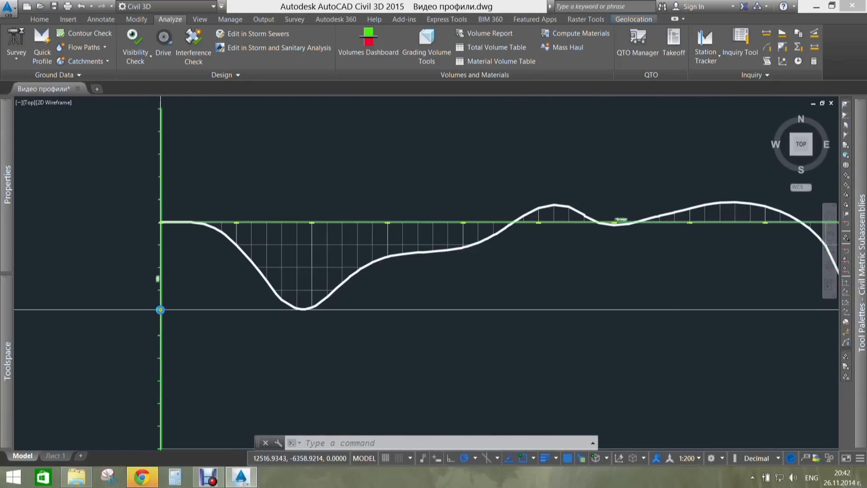
scroll(160, 311, up, 4)
scroll(153, 287, down, 4)
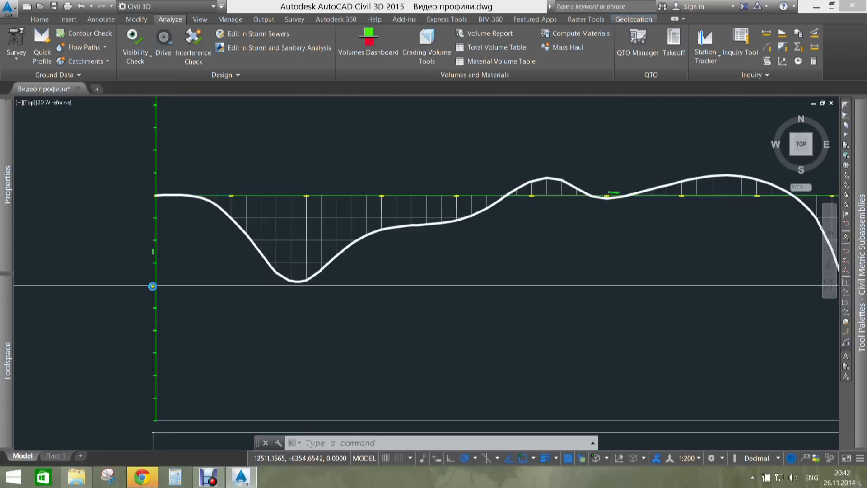
scroll(149, 209, down, 4)
scroll(155, 287, up, 4)
- Review the general, graph, grid and title annotation settings of the mass haul view's style
click(157, 237)
click(143, 253)
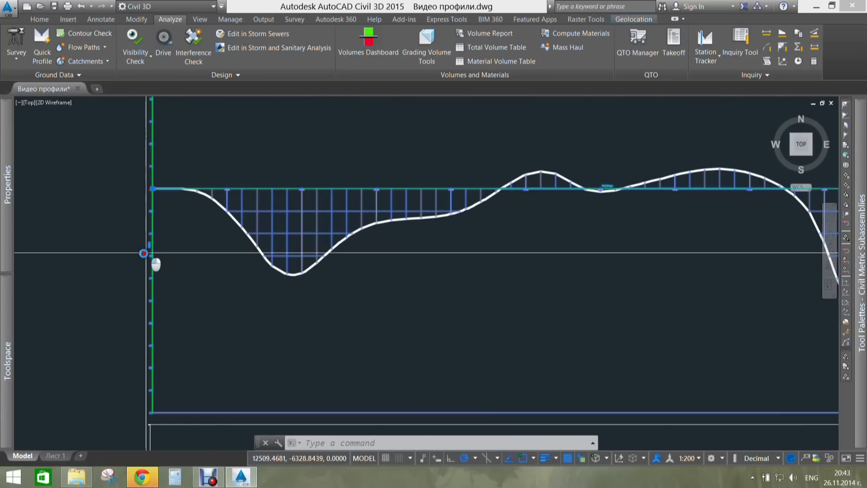
right_click(144, 254)
click(201, 379)
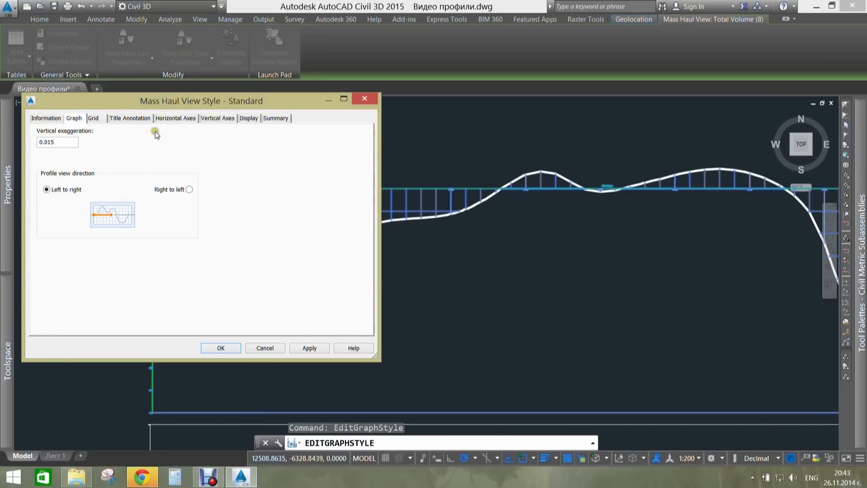
click(47, 118)
click(74, 118)
click(95, 118)
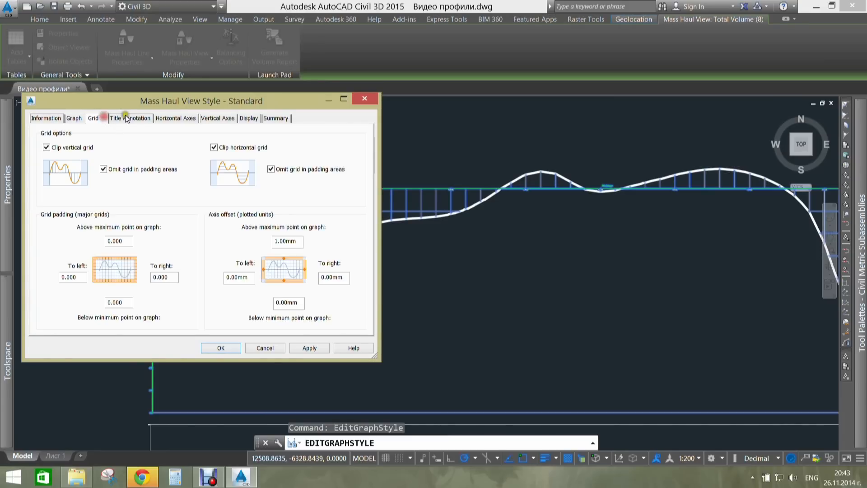
click(125, 117)
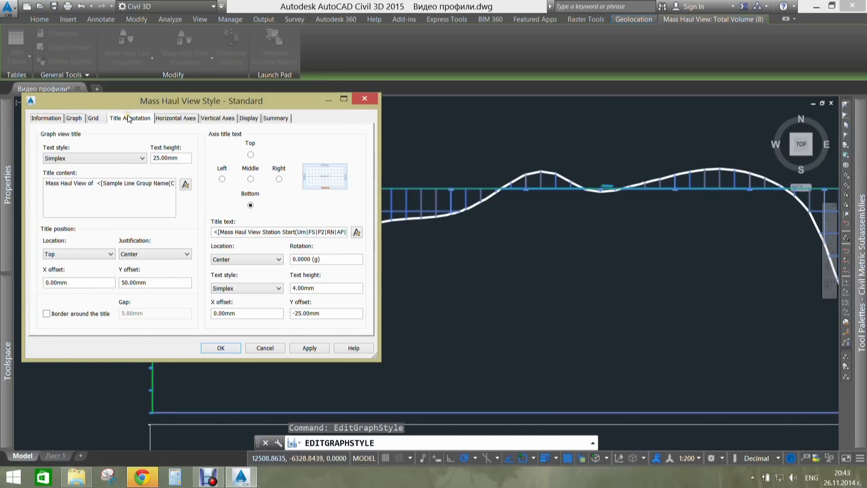
- Set the major tick size of the middle horizontal axis to 3 mm
click(437, 217)
click(175, 119)
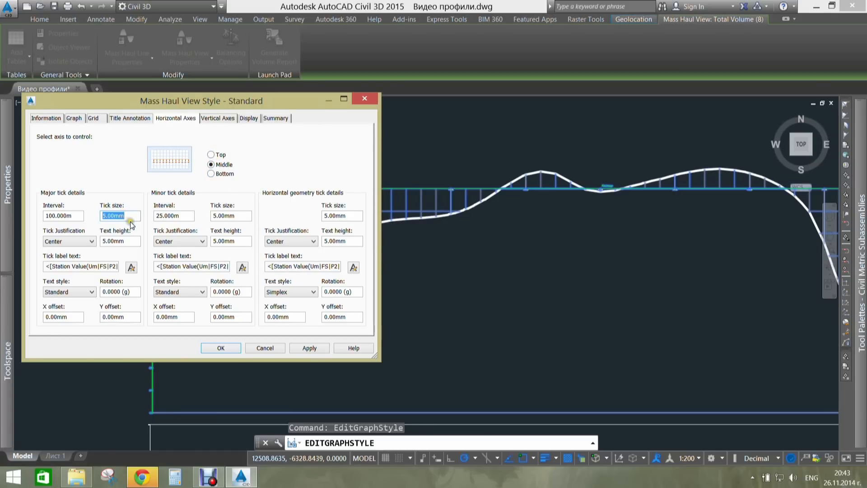
text(3)
- Review the style's vertical axes and component display settings, and accept the style
click(217, 119)
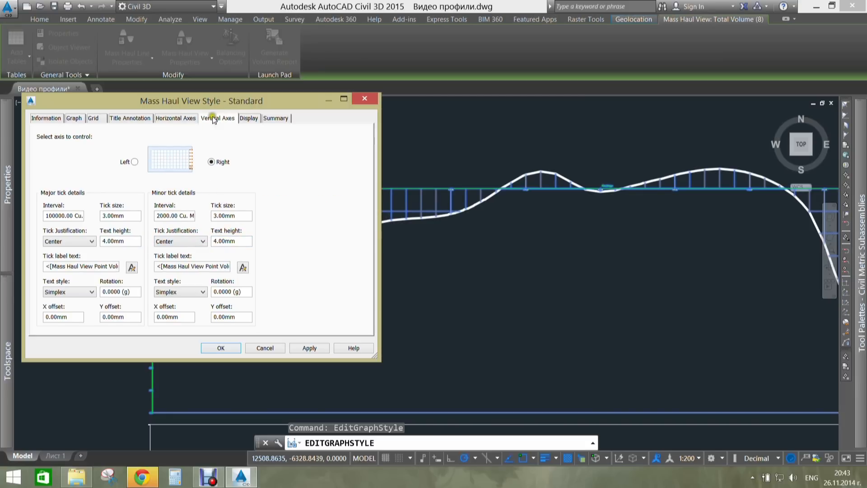
drag(161, 108, 434, 130)
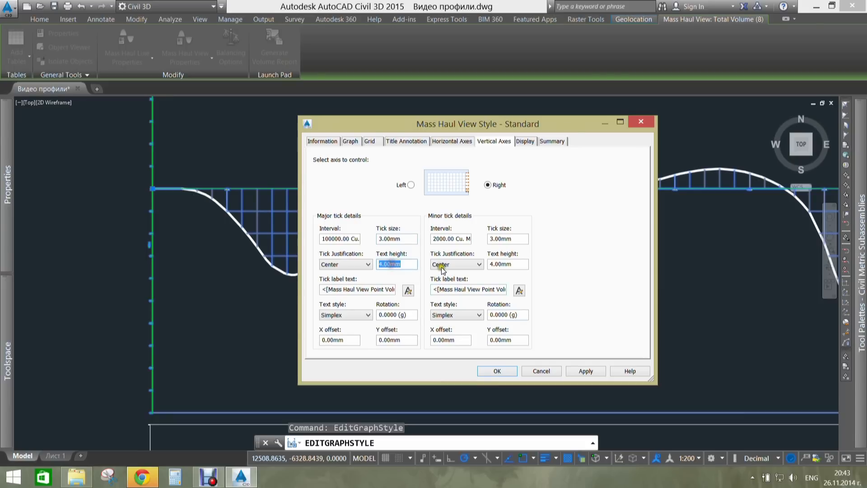
click(530, 142)
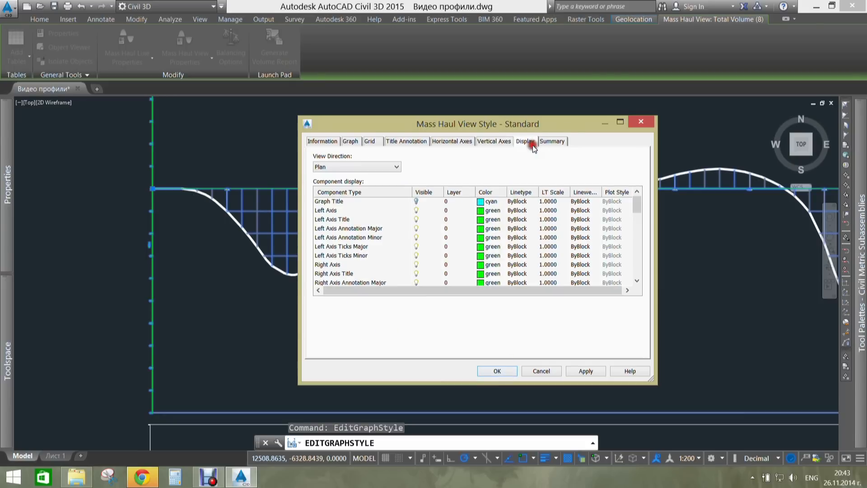
drag(489, 122, 262, 118)
drag(427, 381, 561, 421)
drag(543, 221, 546, 202)
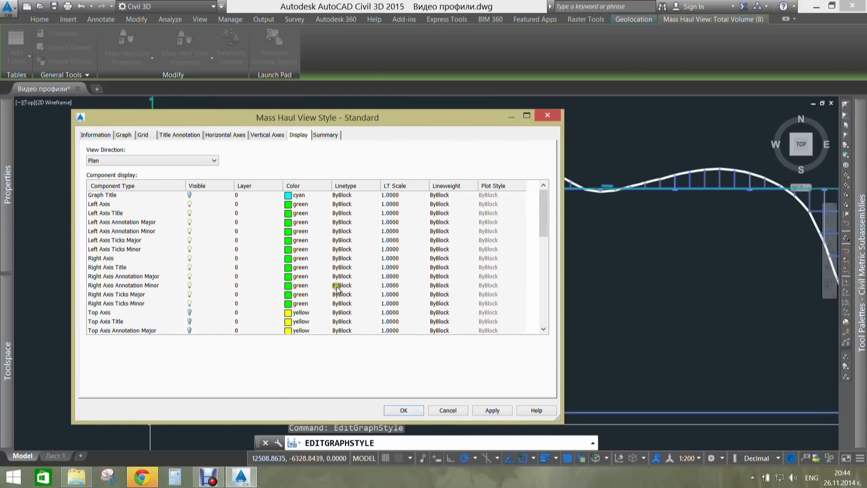
click(397, 409)
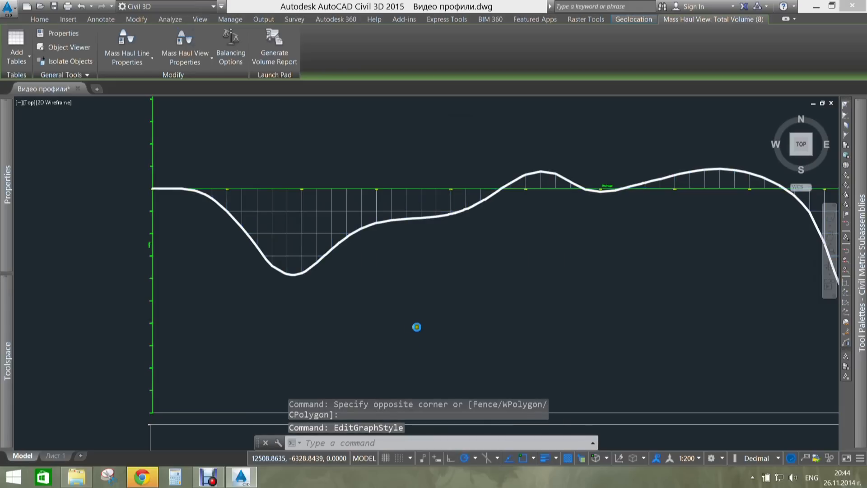
- Look over the mass haul diagram up to the vertical axis at its far end
scroll(415, 326, down, 4)
middle_drag(440, 311, 396, 311)
key(Escape)
middle_drag(455, 312, 352, 274)
middle_drag(429, 218, 410, 224)
scroll(389, 230, up, 2)
click(576, 224)
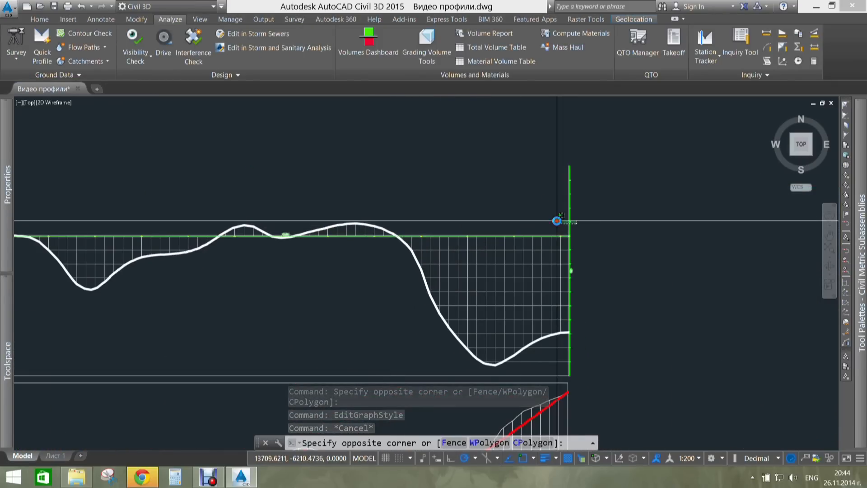
click(622, 236)
key(Escape)
- Copy the mass haul view together with its mass haul line to the empty area above the original diagram
click(583, 209)
click(541, 210)
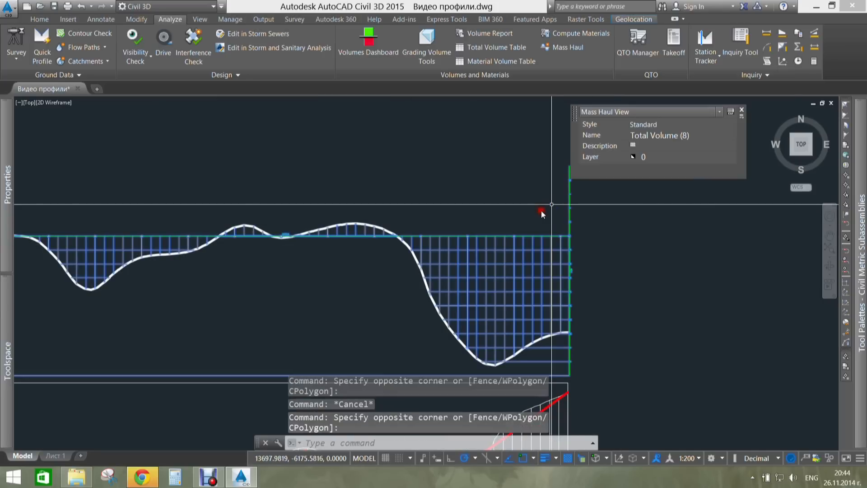
scroll(489, 221, down, 2)
click(409, 238)
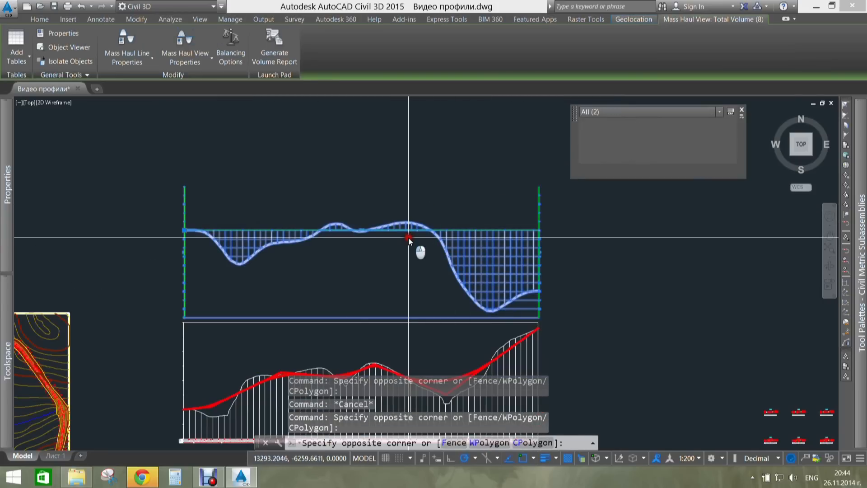
text(co)
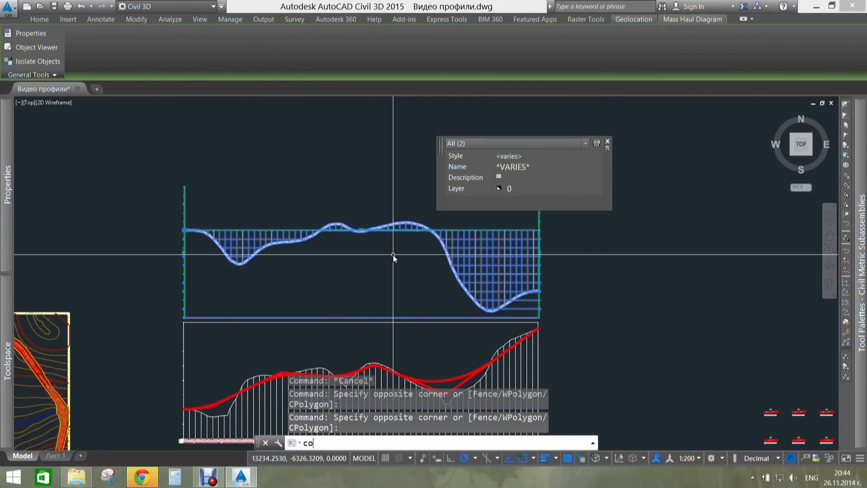
key(Return)
click(364, 270)
middle_drag(408, 150, 292, 304)
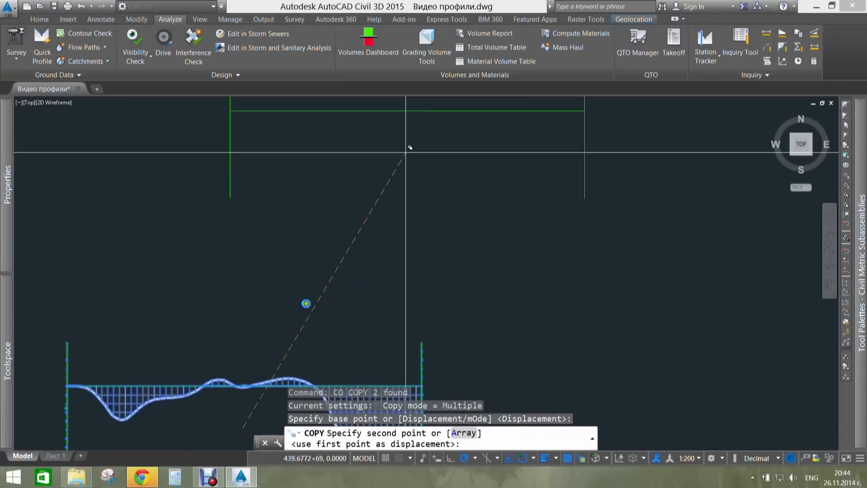
click(439, 239)
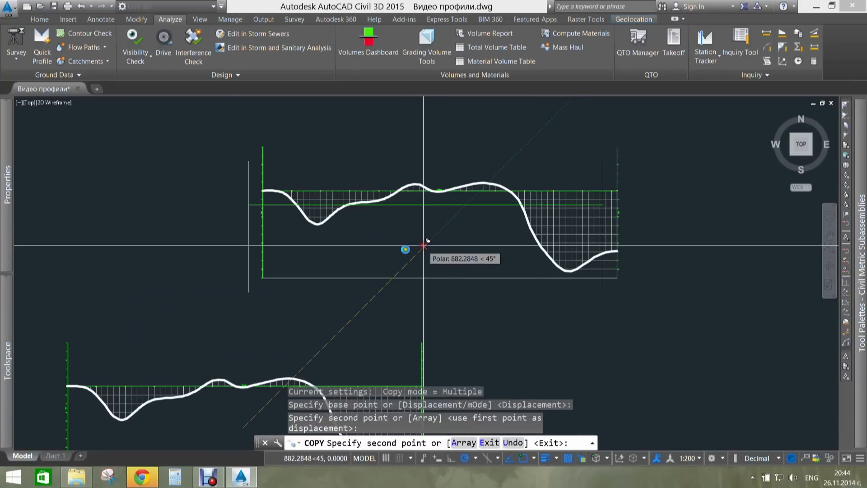
key(Escape)
scroll(314, 226, up, 2)
click(318, 226)
key(Escape)
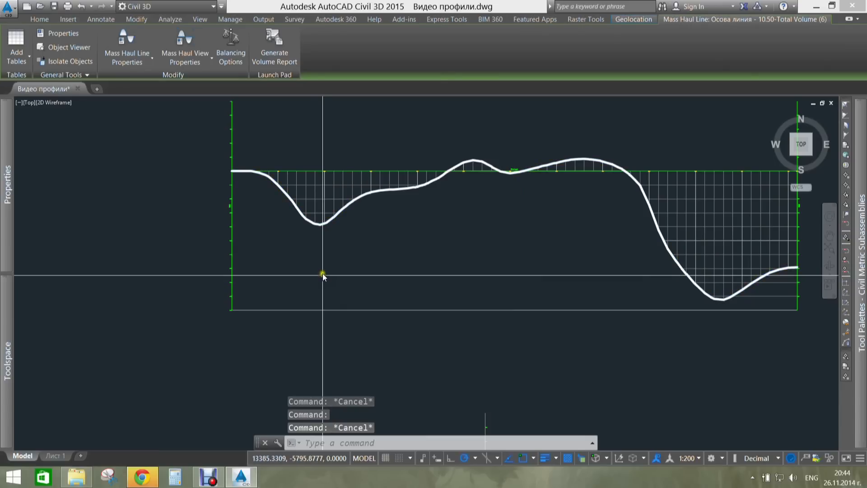
click(232, 195)
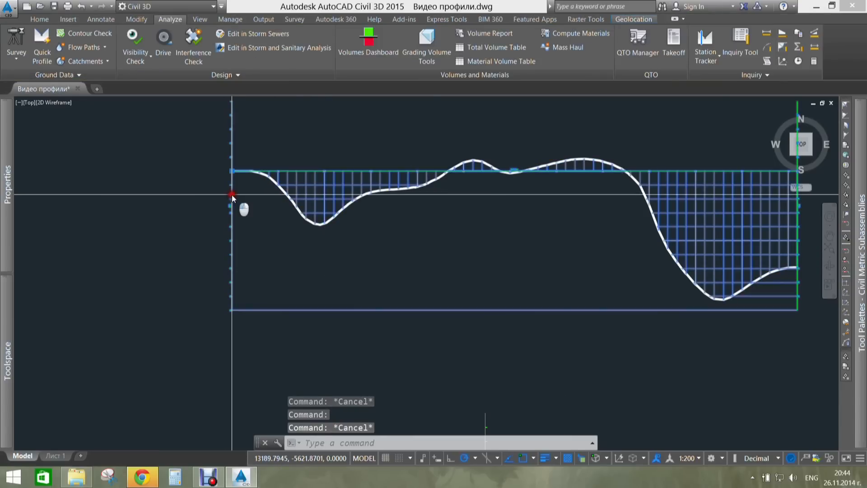
key(Escape)
middle_click(292, 232)
middle_click(292, 233)
middle_drag(293, 254, 328, 255)
key(Escape)
middle_drag(614, 264, 381, 275)
scroll(518, 248, up, 8)
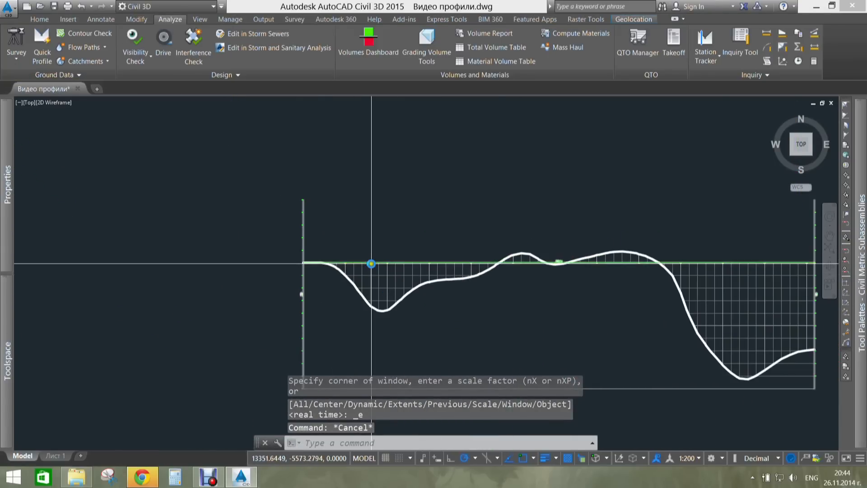
click(381, 271)
key(Escape)
key(Escape)
scroll(363, 296, up, 4)
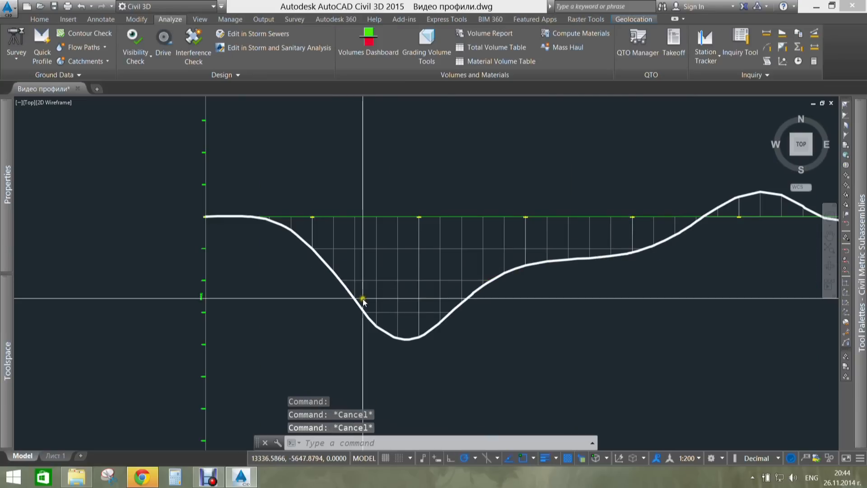
click(357, 302)
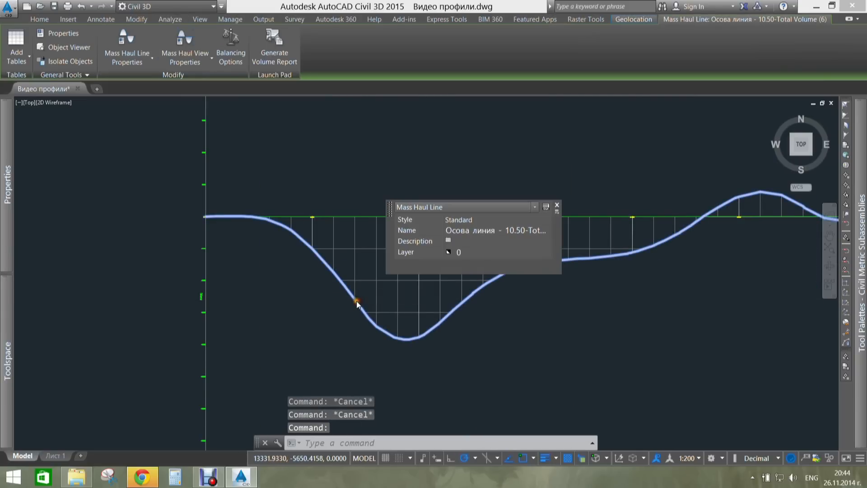
key(Escape)
- Explode the copied mass haul view
click(214, 289)
click(241, 292)
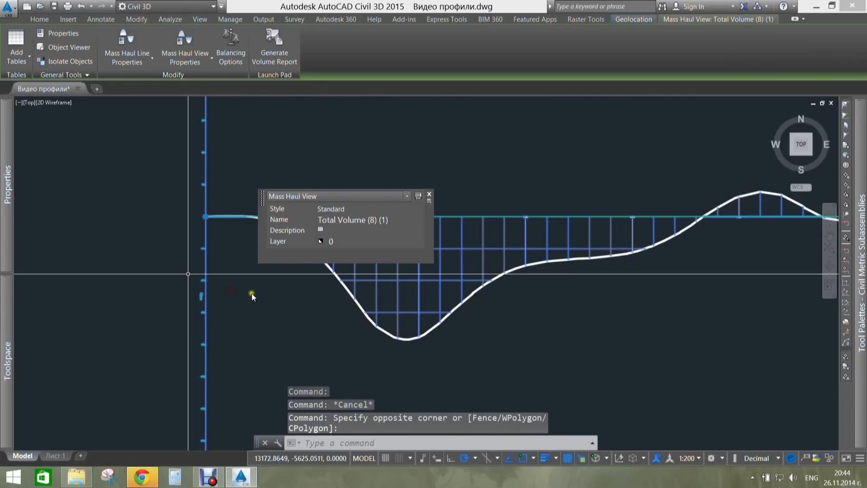
text(EX)
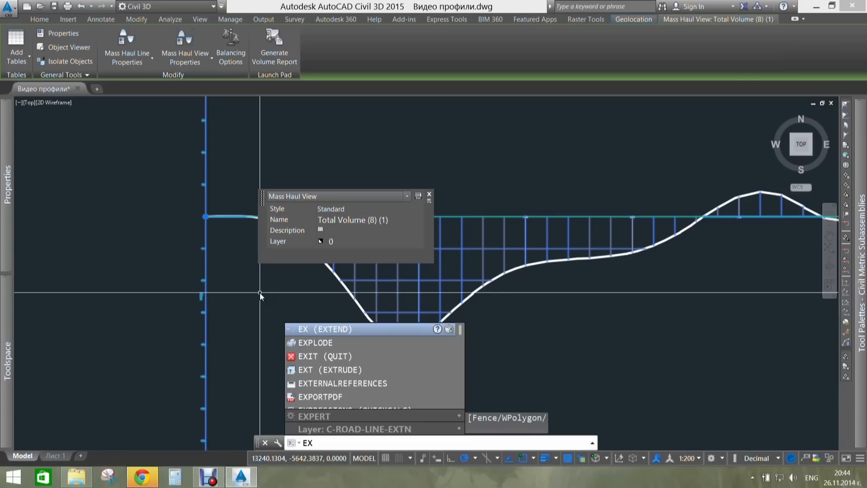
text(pl)
key(space)
click(315, 311)
middle_drag(420, 304, 258, 292)
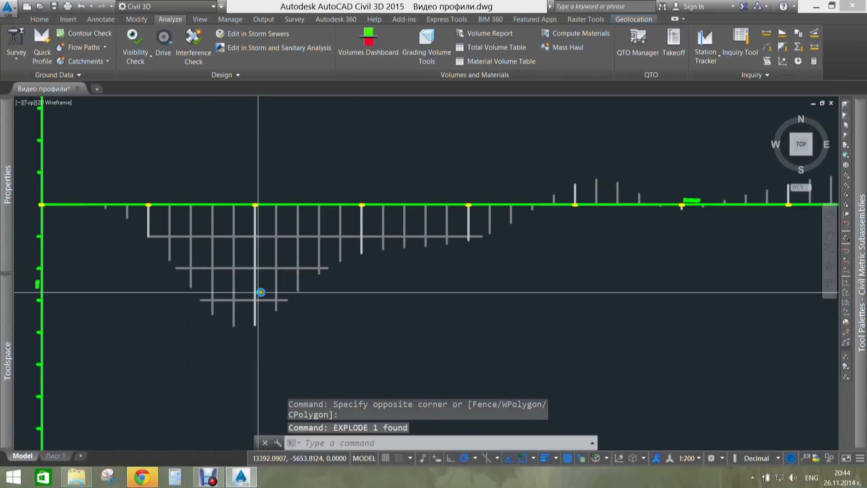
- Undo the explosion of the copied mass haul view
click(82, 7)
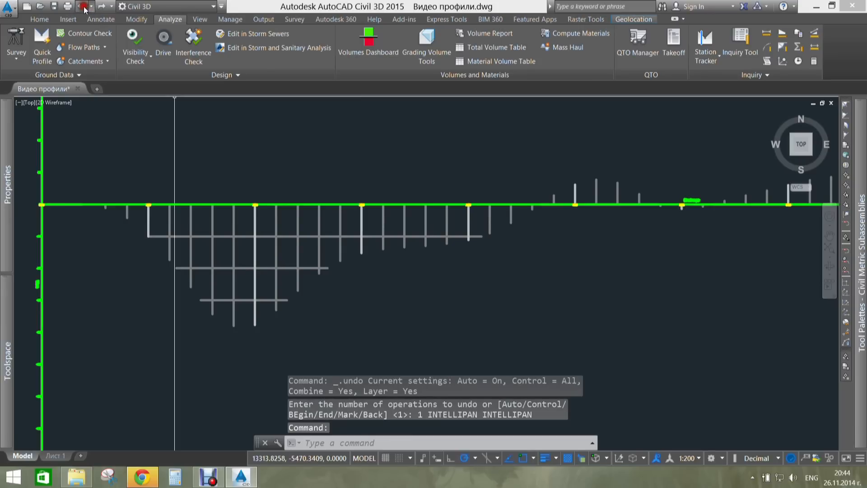
click(82, 8)
click(84, 7)
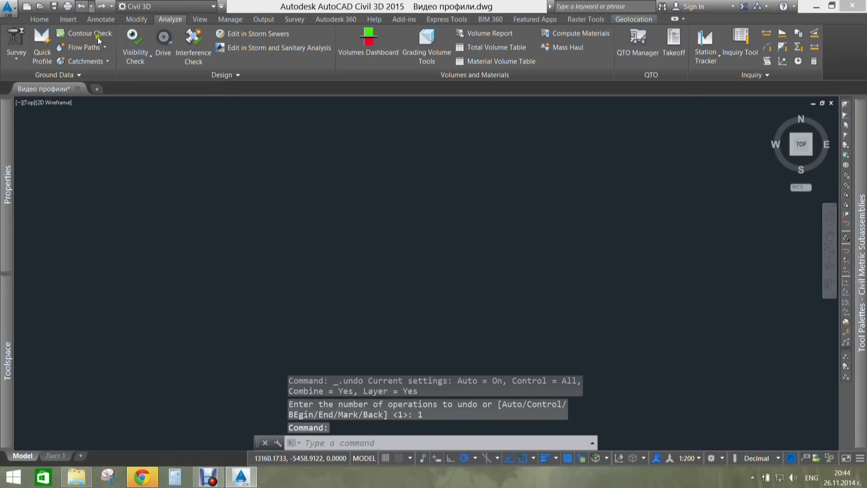
- Explode the mass haul line of the copied diagram
key(Escape)
key(Escape)
click(464, 298)
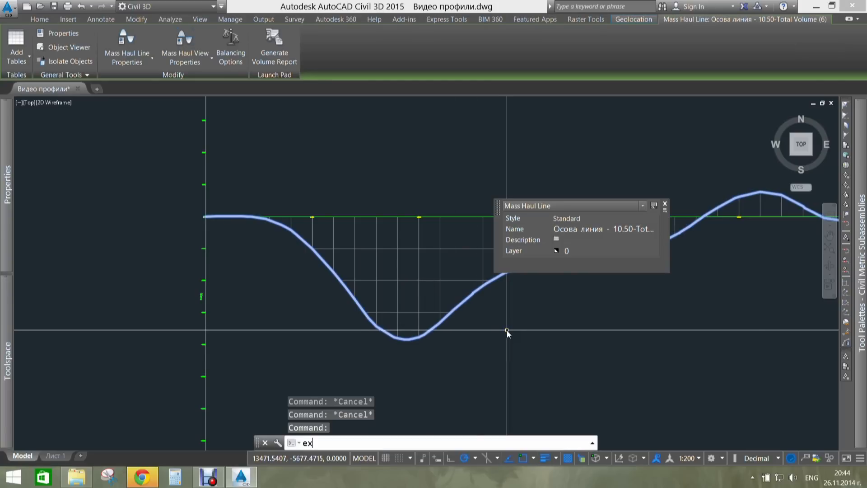
text(plode)
key(Return)
middle_drag(487, 339, 406, 346)
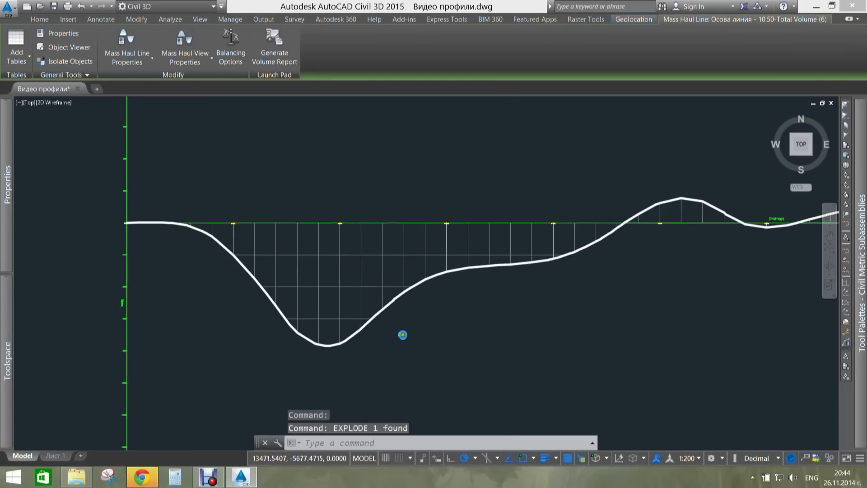
click(387, 311)
middle_drag(470, 334, 335, 329)
scroll(335, 329, down, 2)
middle_drag(459, 339, 342, 311)
scroll(342, 310, down, 2)
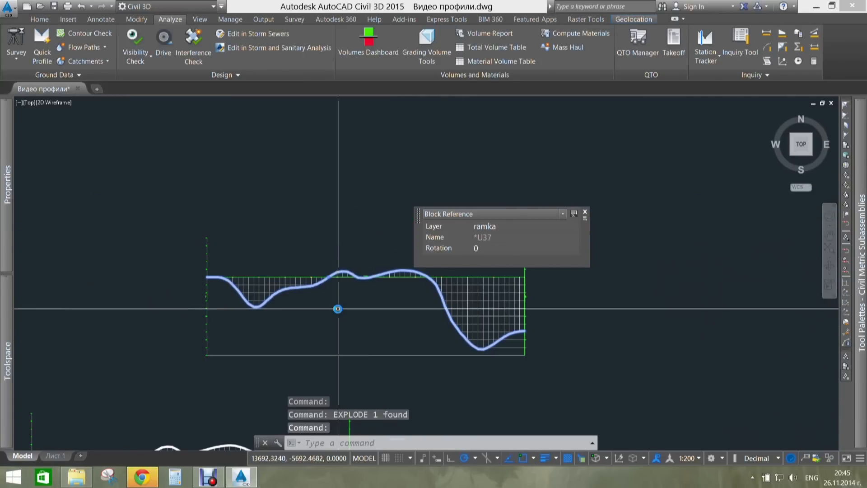
scroll(303, 283, up, 3)
key(Escape)
click(256, 311)
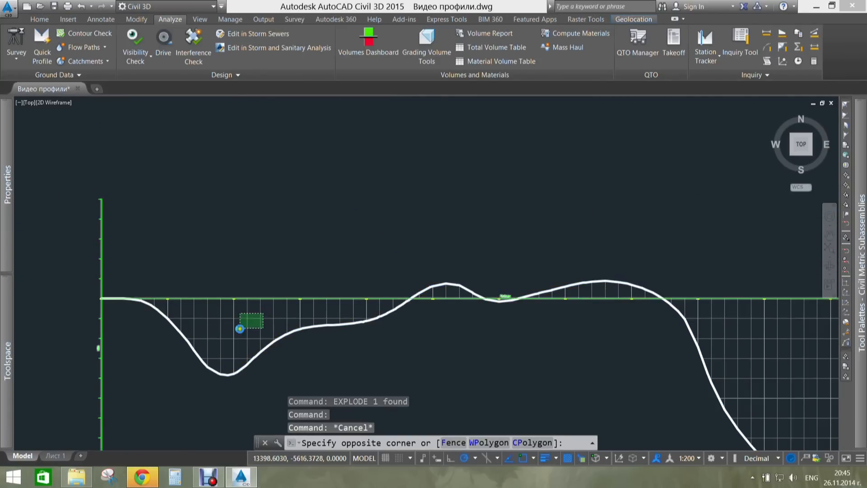
click(238, 329)
key(Escape)
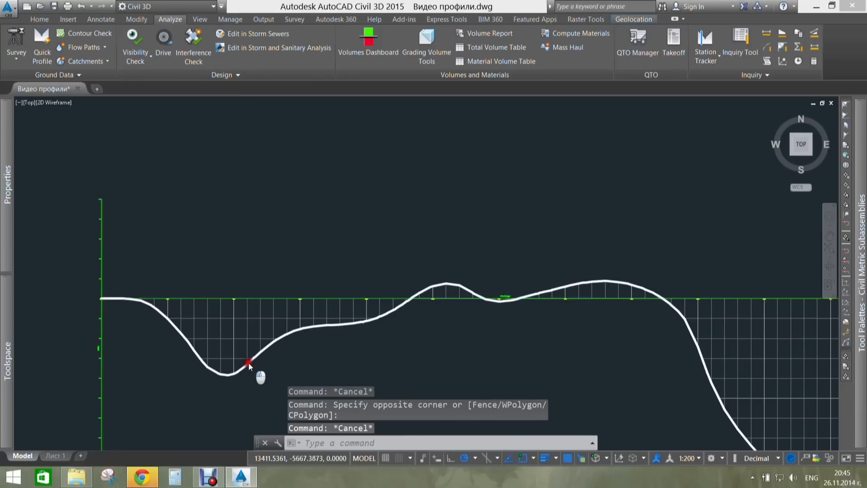
- Try to recolour the exploded mass haul line's block reference to red
click(249, 361)
click(400, 283)
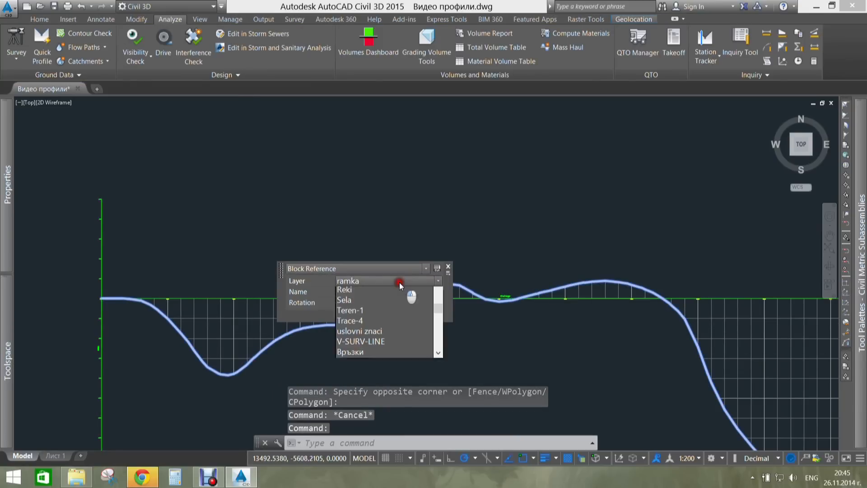
click(380, 219)
mouse_move(3, 242)
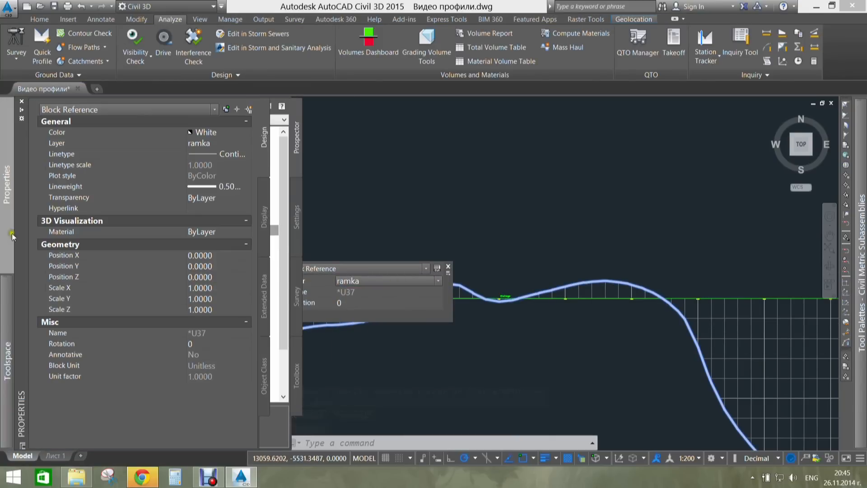
click(231, 154)
click(229, 155)
click(216, 133)
click(218, 131)
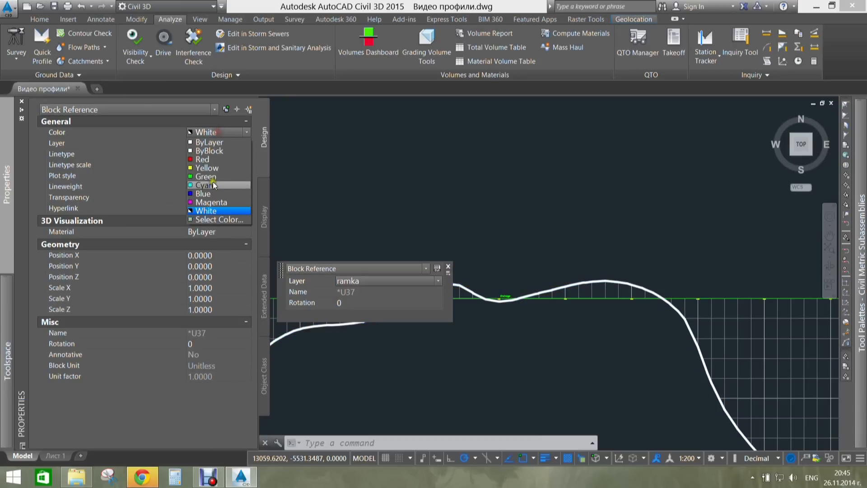
click(221, 161)
middle_drag(418, 222, 467, 212)
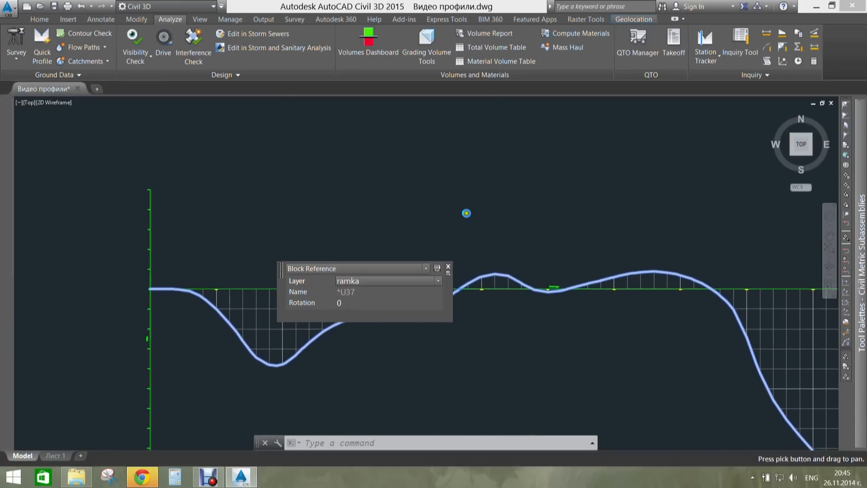
- Explode the mass haul line's block reference into separate line segments
key(Escape)
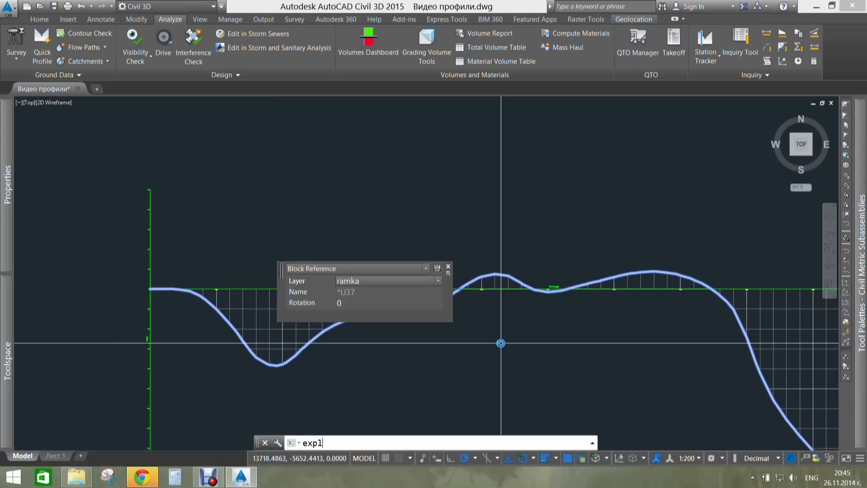
key(Return)
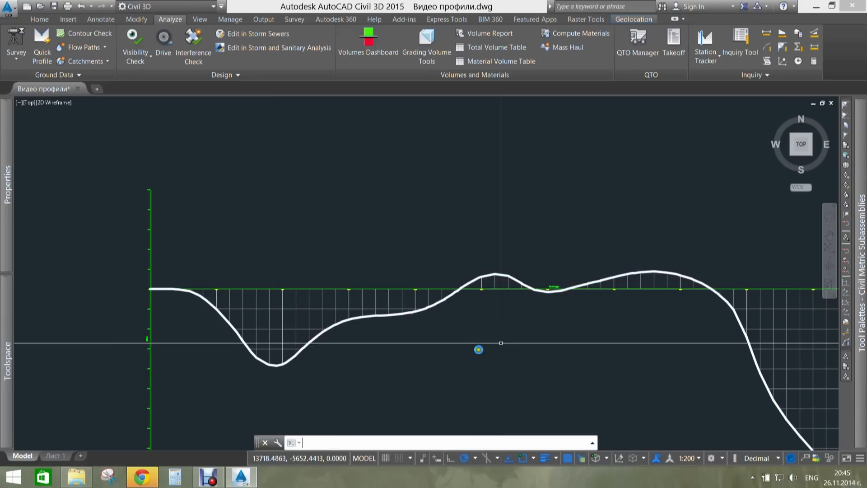
click(307, 344)
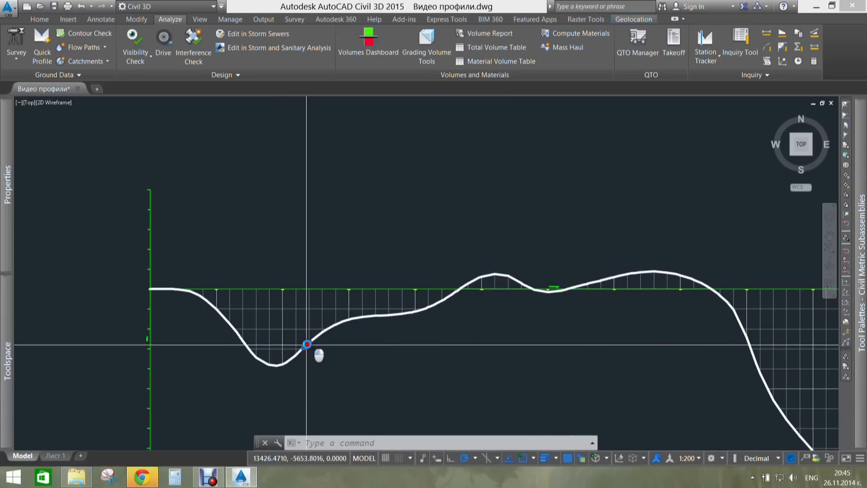
right_click(308, 346)
click(324, 345)
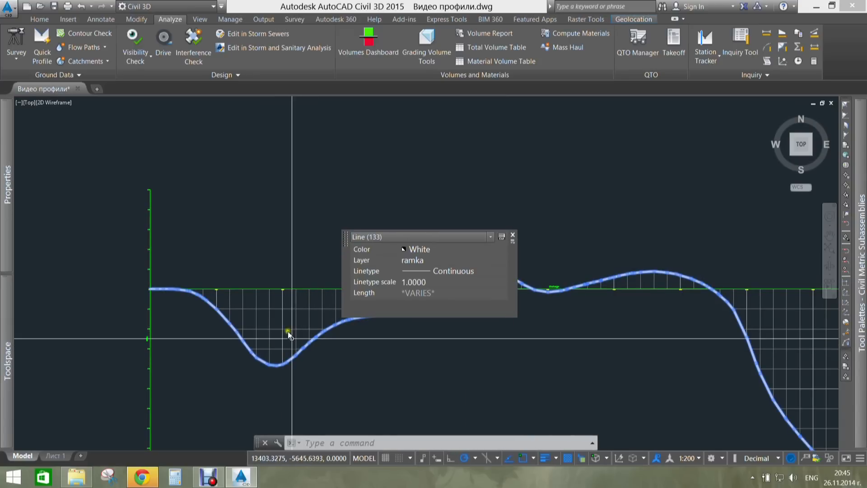
scroll(426, 383, down, 2)
middle_drag(445, 393, 294, 350)
scroll(187, 330, up, 4)
middle_drag(187, 330, 245, 335)
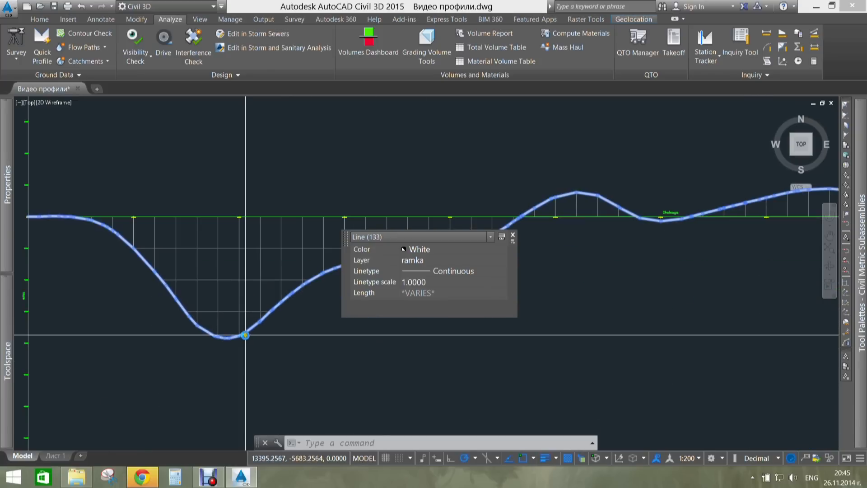
key(Escape)
- Select all similar line segments of the copied mass haul curve and set their colour to red and their lineweight to 0.50 mm
click(252, 324)
click(252, 326)
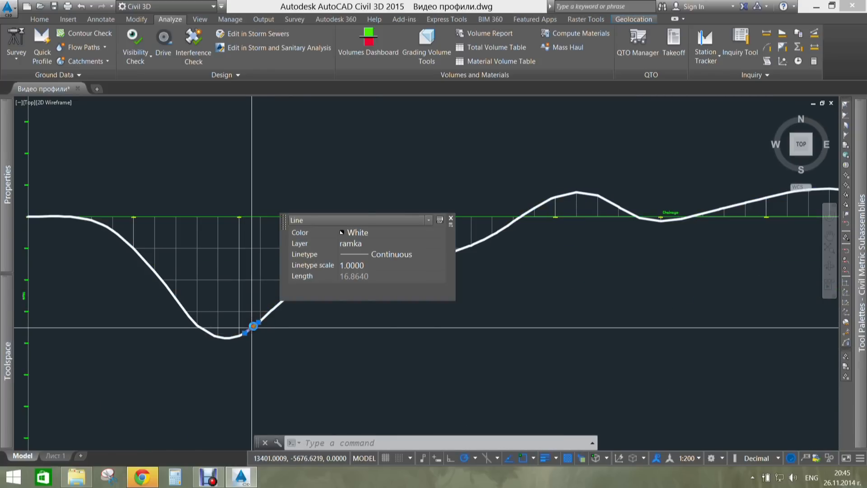
scroll(251, 326, up, 2)
right_click(252, 328)
click(271, 319)
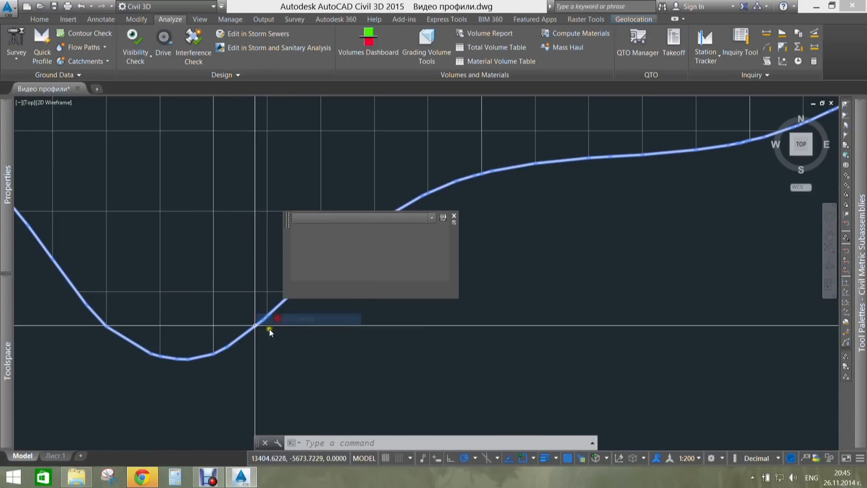
scroll(343, 357, down, 4)
middle_drag(384, 361, 296, 350)
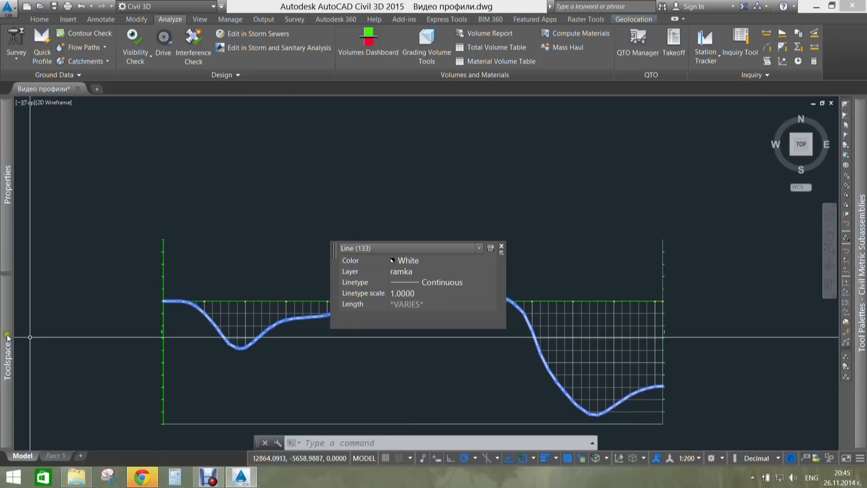
mouse_move(7, 185)
click(217, 145)
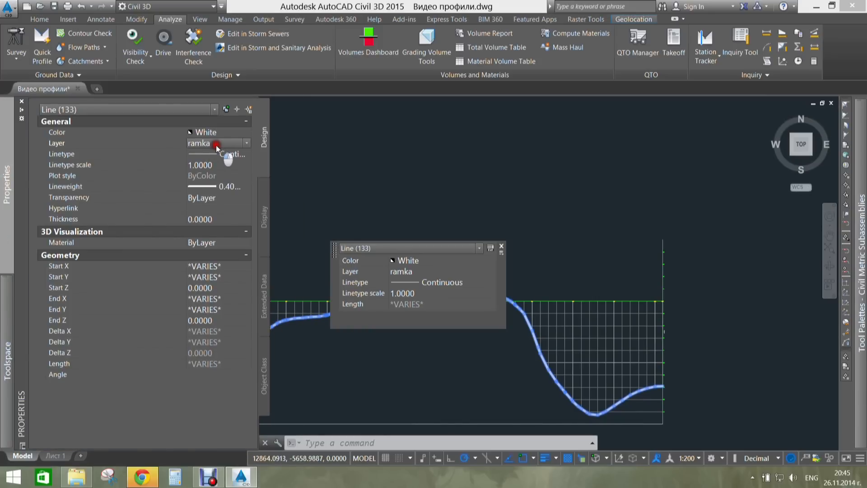
click(223, 134)
click(208, 162)
click(213, 165)
click(228, 186)
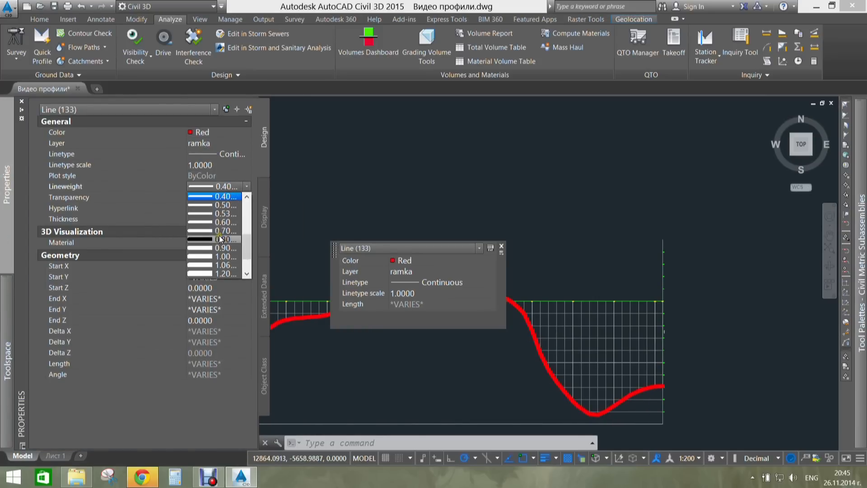
click(217, 222)
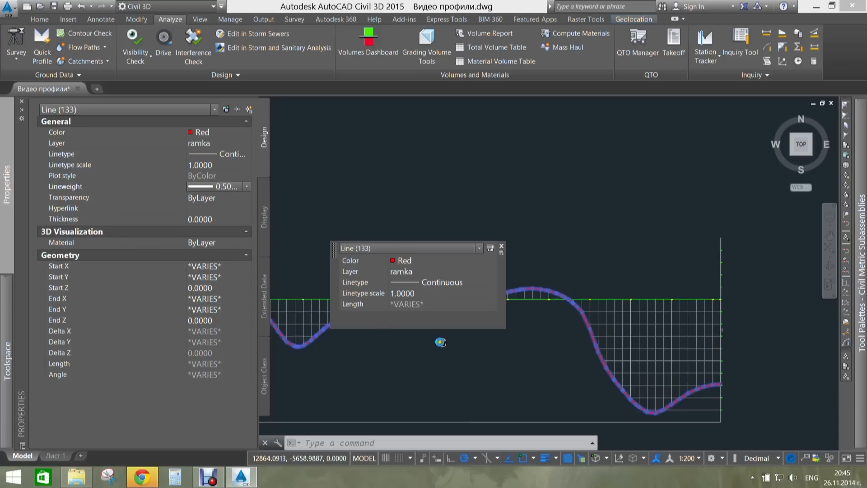
key(Escape)
- Erase the copied mass haul view from around the red curve
scroll(293, 313, up, 6)
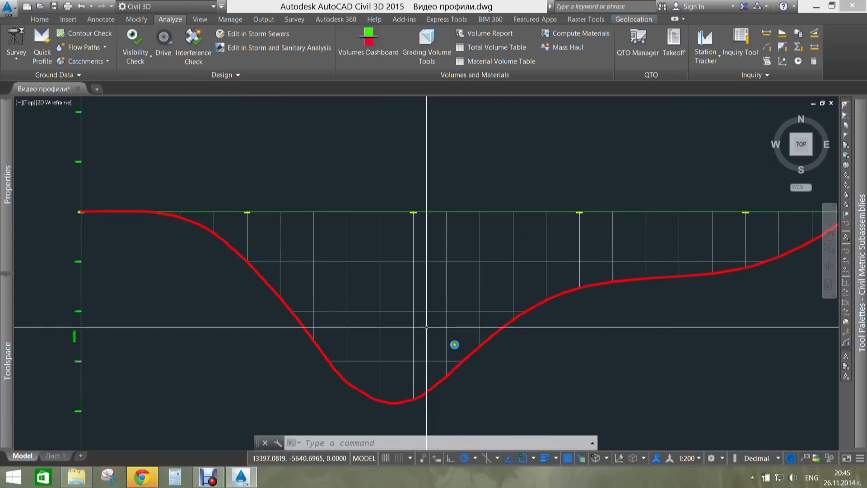
click(438, 364)
click(384, 276)
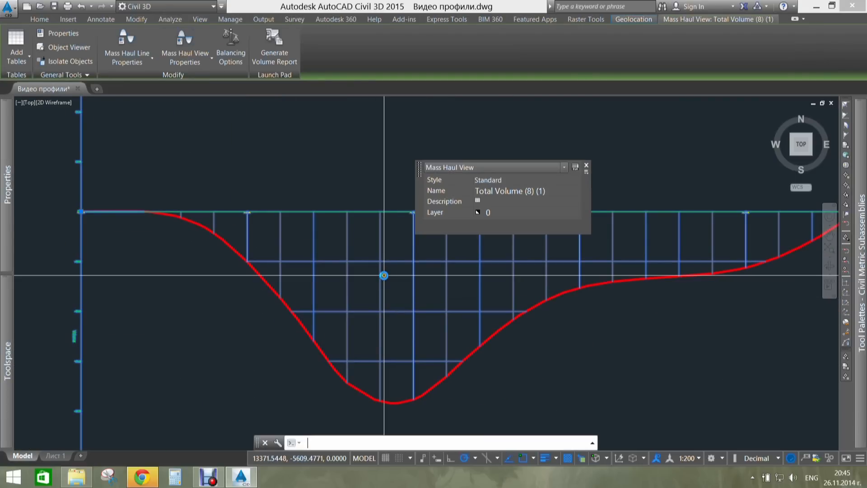
key(Delete)
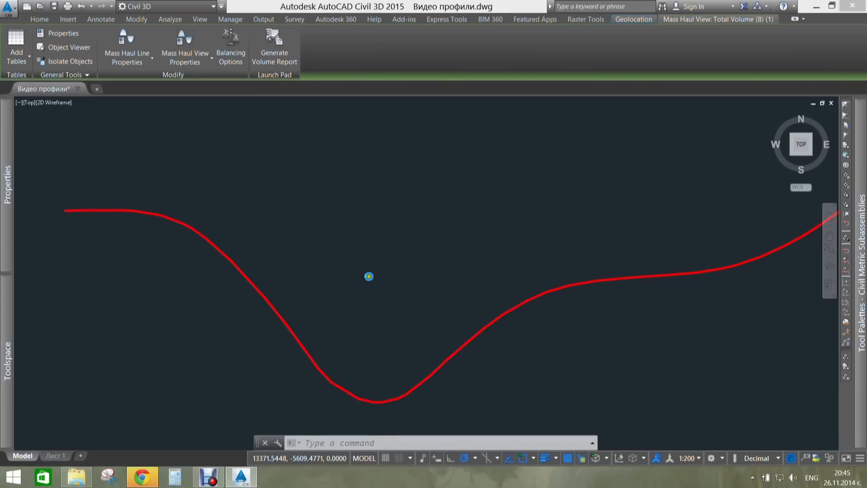
scroll(369, 276, down, 6)
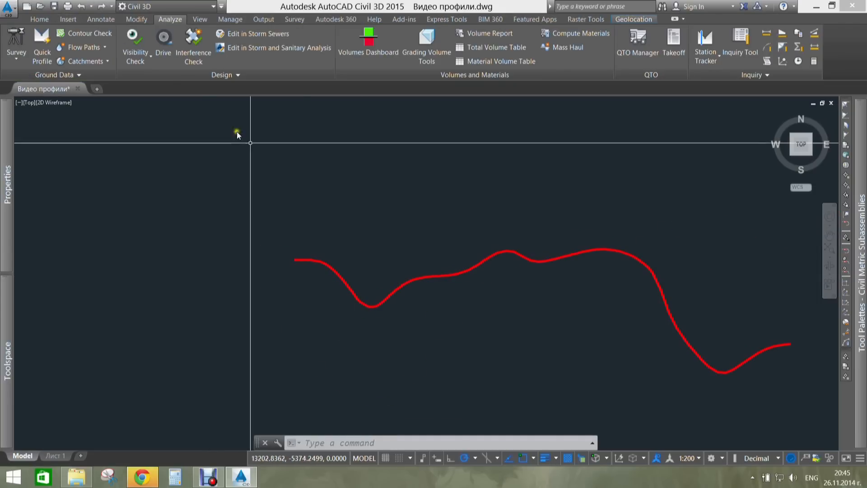
- Undo the deletion of the copied mass haul view
click(82, 6)
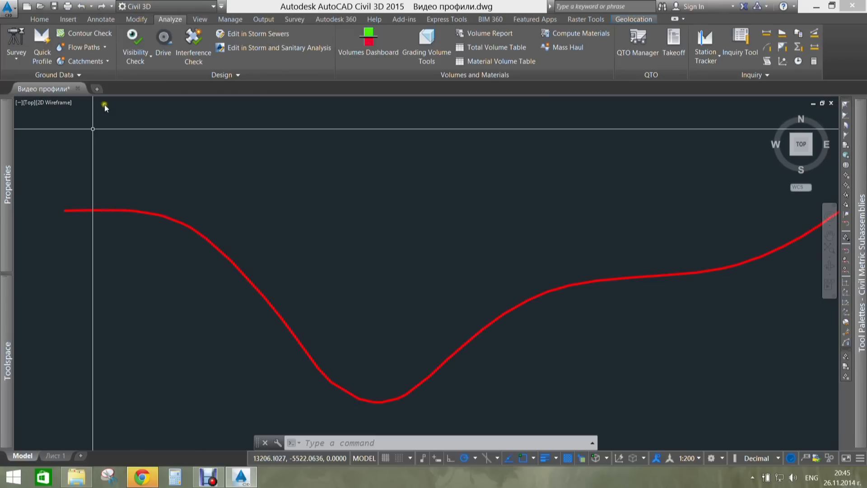
scroll(398, 287, down, 5)
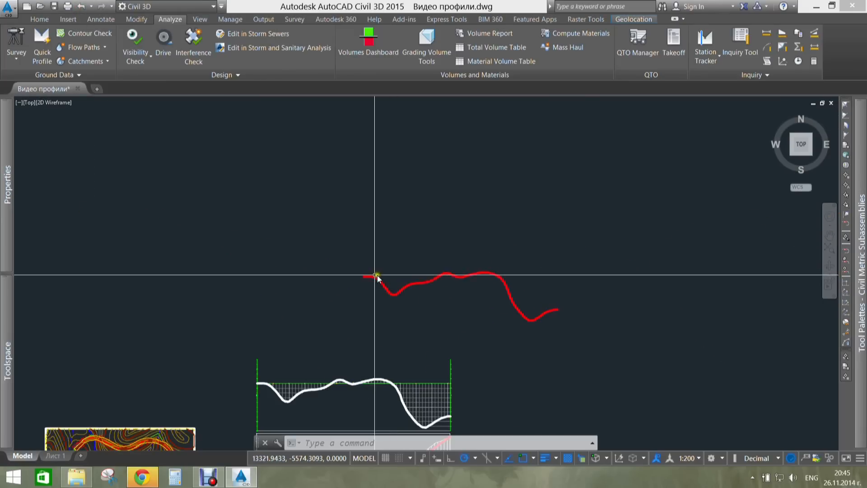
key(ctrl+z)
key(ctrl+z)
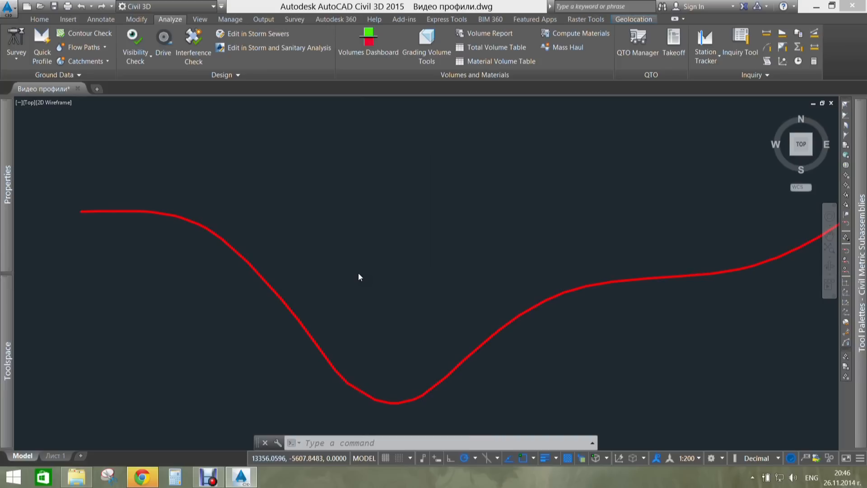
scroll(332, 267, down, 6)
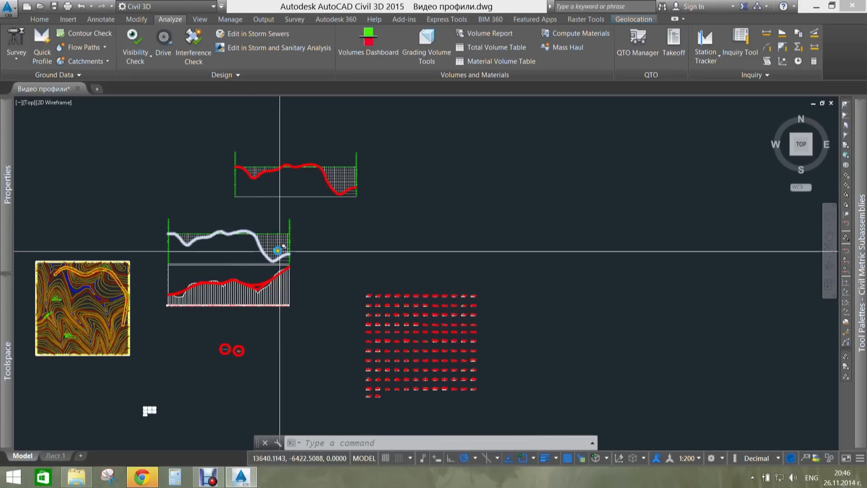
- Examine the cross section at station 0+263.95 among the section views
scroll(406, 323, up, 5)
scroll(353, 291, up, 2)
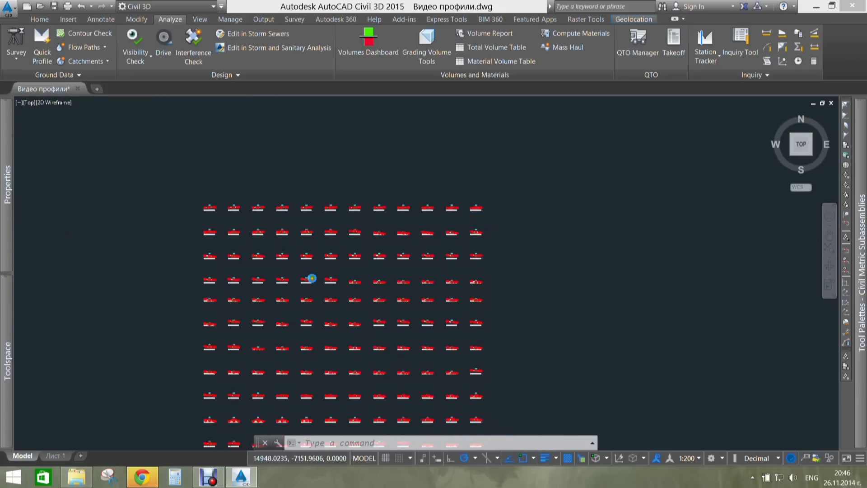
scroll(448, 246, up, 4)
scroll(449, 246, up, 10)
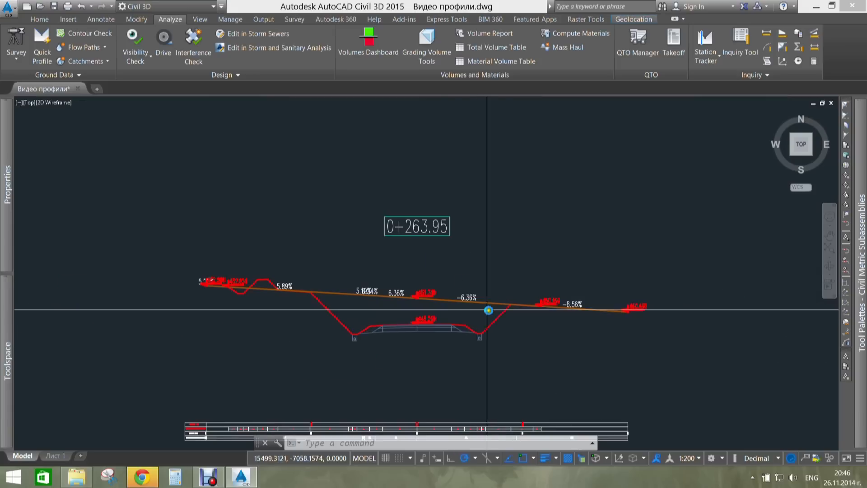
middle_drag(460, 294, 462, 266)
scroll(414, 361, up, 4)
middle_drag(416, 360, 388, 259)
scroll(387, 259, down, 10)
- Examine the distance, slope and elevation values in the data bands below a cross section
middle_drag(540, 286, 296, 284)
scroll(370, 228, up, 8)
scroll(406, 311, up, 5)
middle_drag(433, 317, 376, 145)
scroll(375, 145, down, 5)
scroll(310, 303, up, 8)
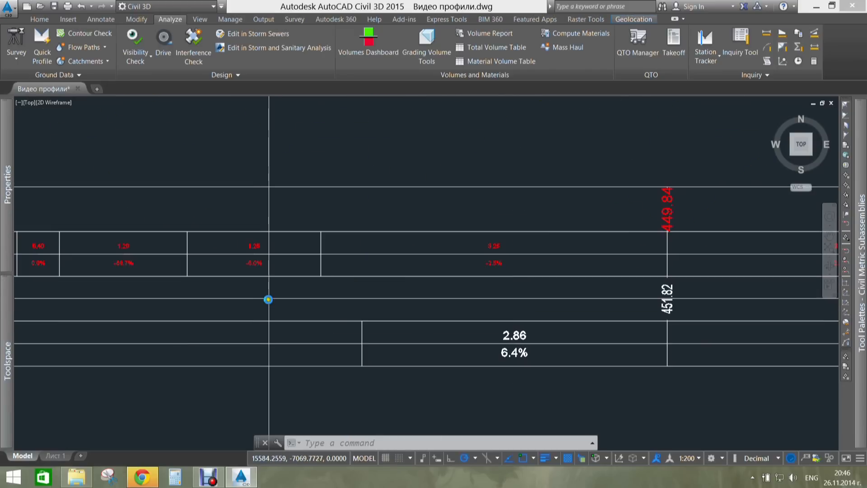
middle_drag(269, 296, 224, 297)
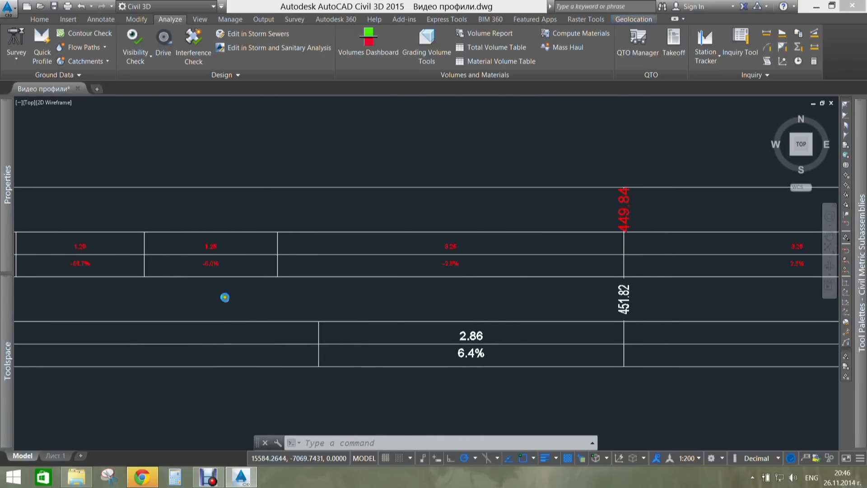
scroll(428, 244, up, 3)
middle_drag(455, 226, 209, 252)
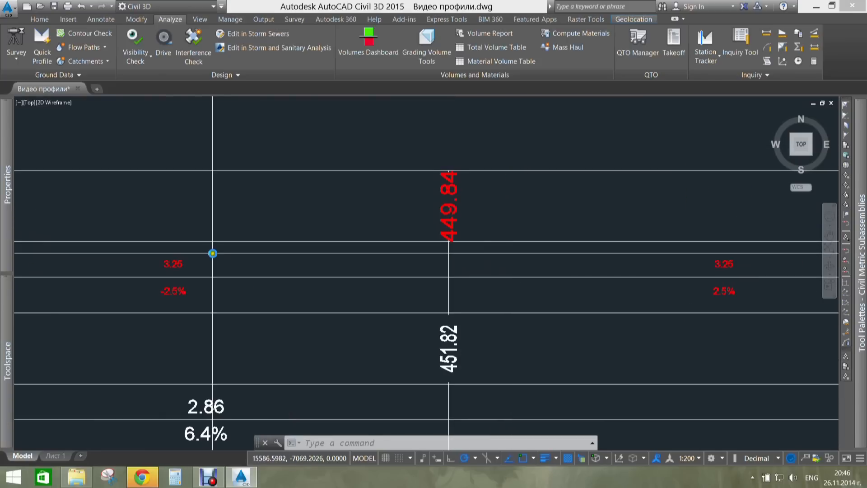
scroll(224, 251, down, 6)
scroll(425, 265, up, 4)
scroll(410, 258, down, 14)
- Look over the whole drawing, from the section views to the profile, mass haul diagrams and site plan
key(Escape)
key(Escape)
middle_drag(390, 270, 618, 302)
scroll(617, 302, down, 10)
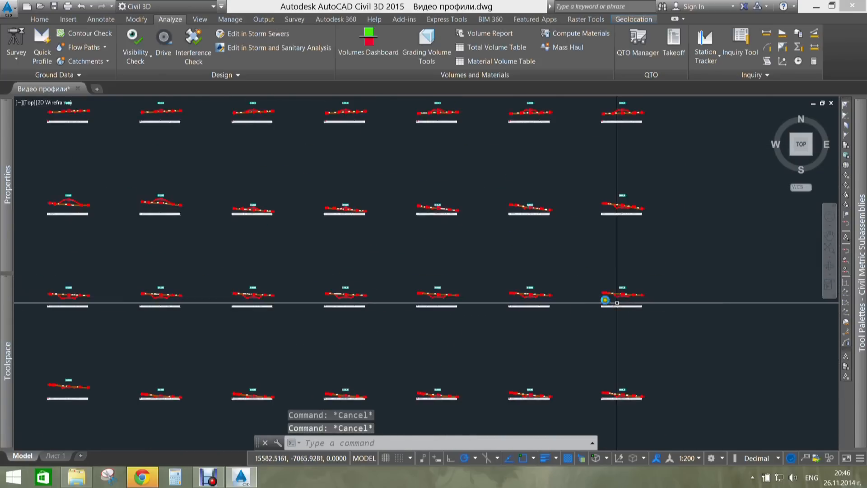
scroll(477, 298, down, 6)
middle_drag(433, 287, 560, 266)
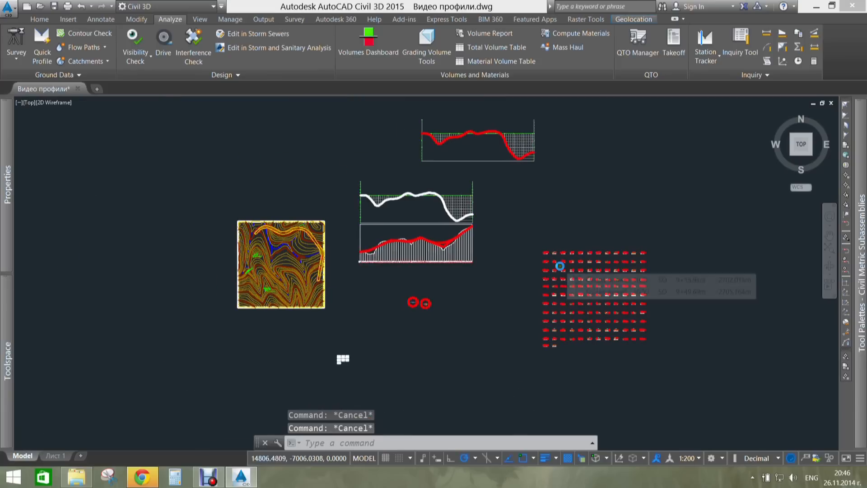
- Examine the road corridor and its corridor surface on the site plan
key(Escape)
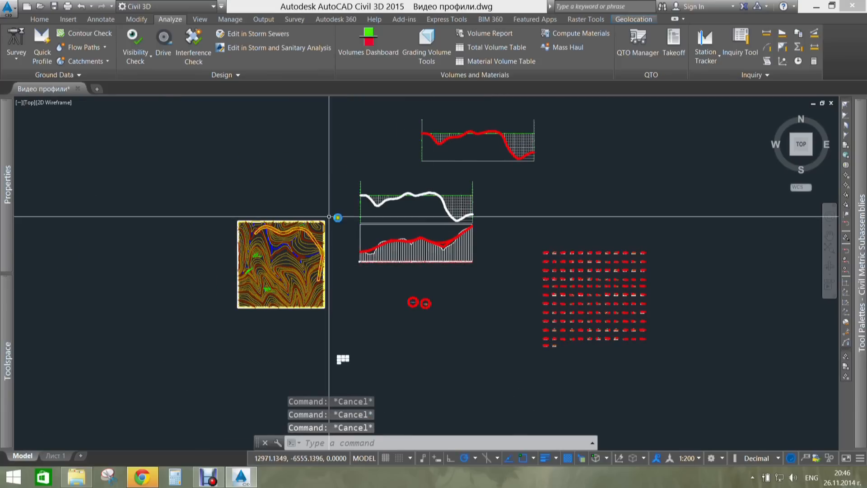
scroll(286, 244, up, 6)
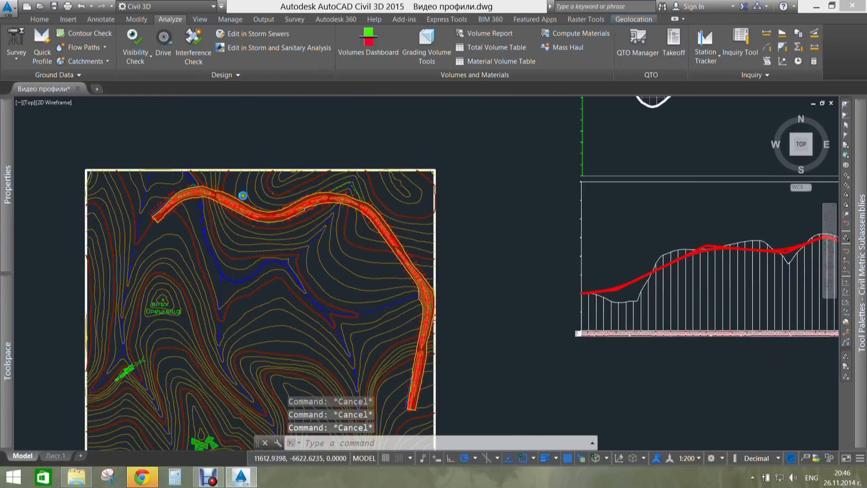
scroll(243, 196, up, 6)
mouse_move(514, 275)
middle_down()
mouse_move(360, 272)
mouse_move(351, 258)
middle_up()
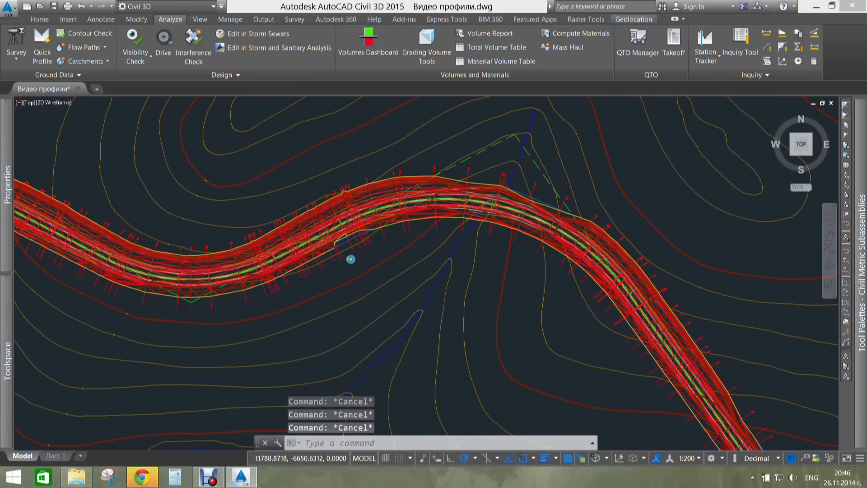
scroll(353, 253, up, 5)
click(382, 202)
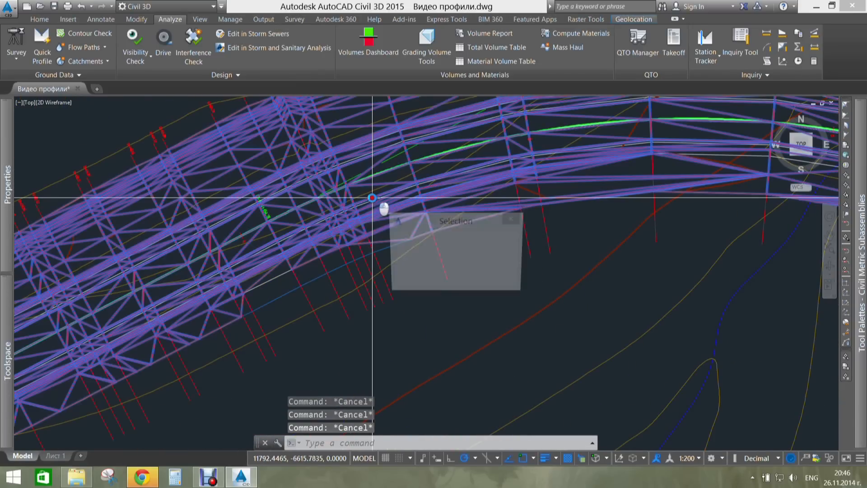
click(406, 236)
scroll(509, 288, down, 10)
scroll(509, 287, down, 2)
middle_drag(587, 317, 285, 200)
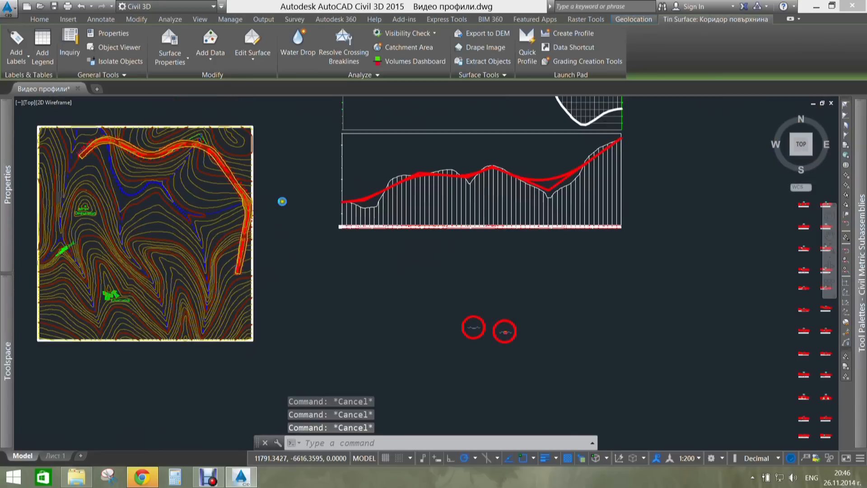
scroll(282, 198, down, 4)
key(Escape)
middle_drag(365, 219, 330, 258)
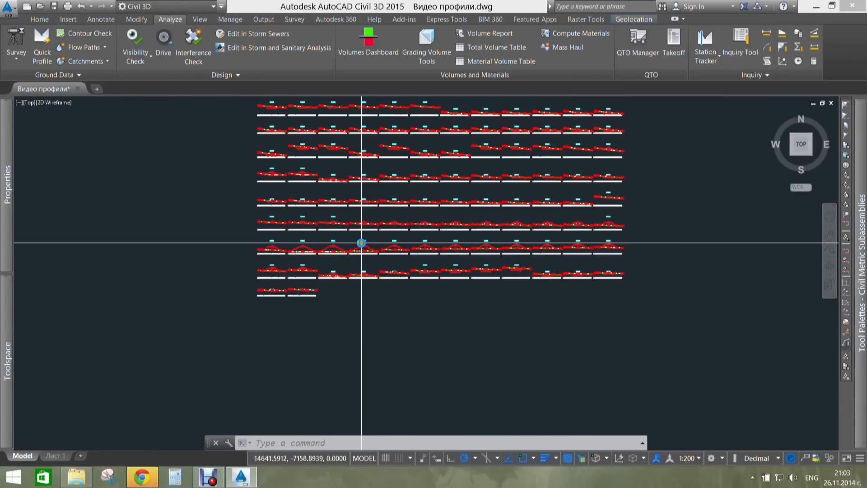
- Locate the cross section at station 0+940.00 among the section views
middle_drag(351, 238, 360, 285)
key(Escape)
key(Escape)
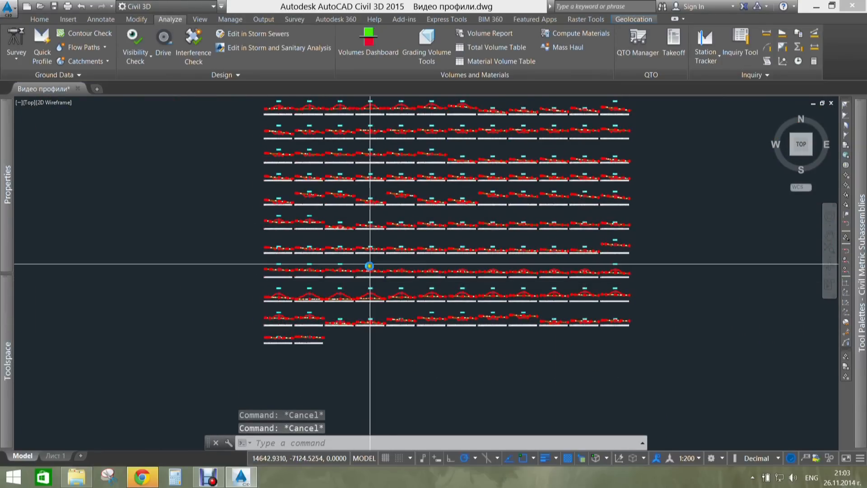
scroll(378, 299, up, 4)
scroll(499, 261, up, 4)
middle_drag(318, 276, 396, 251)
scroll(404, 261, up, 4)
scroll(434, 185, up, 1)
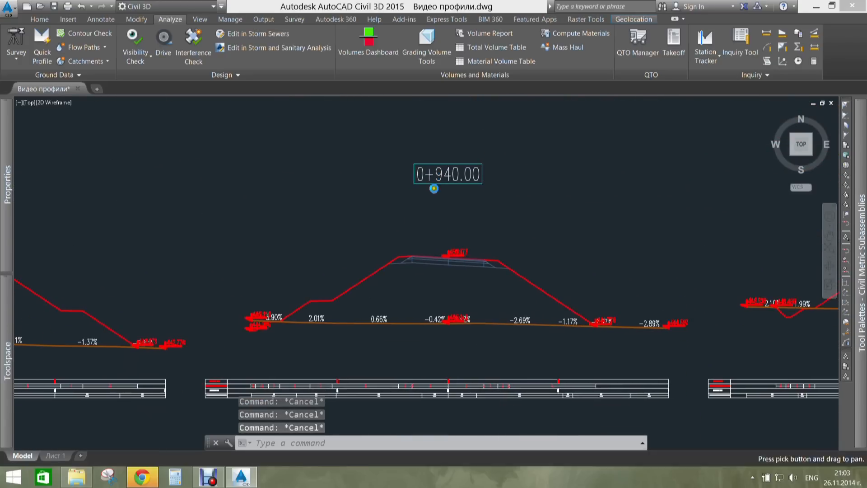
click(453, 188)
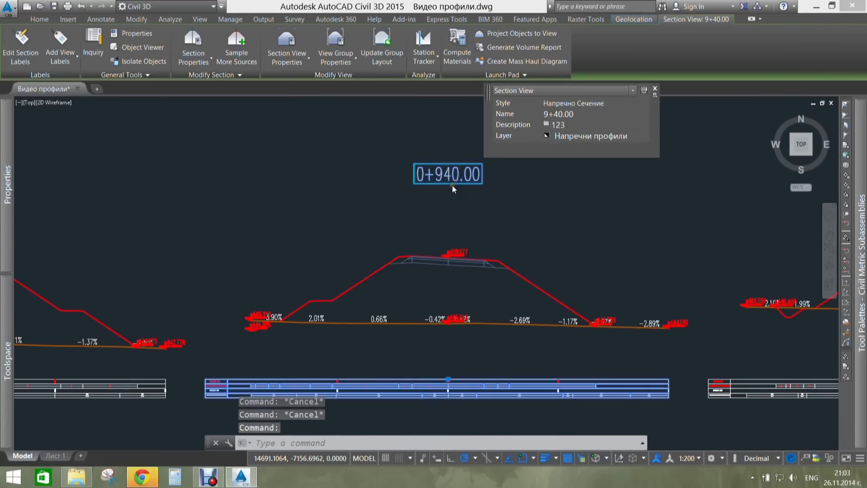
right_click(446, 198)
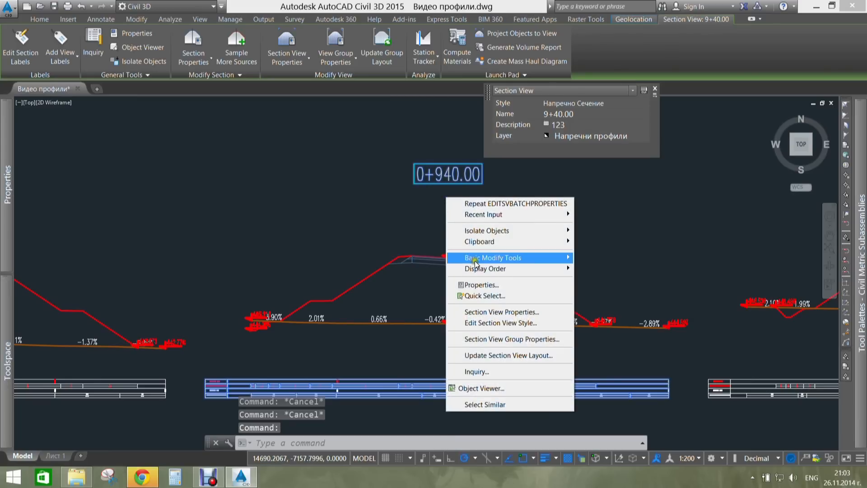
mouse_move(476, 262)
click(337, 217)
click(320, 224)
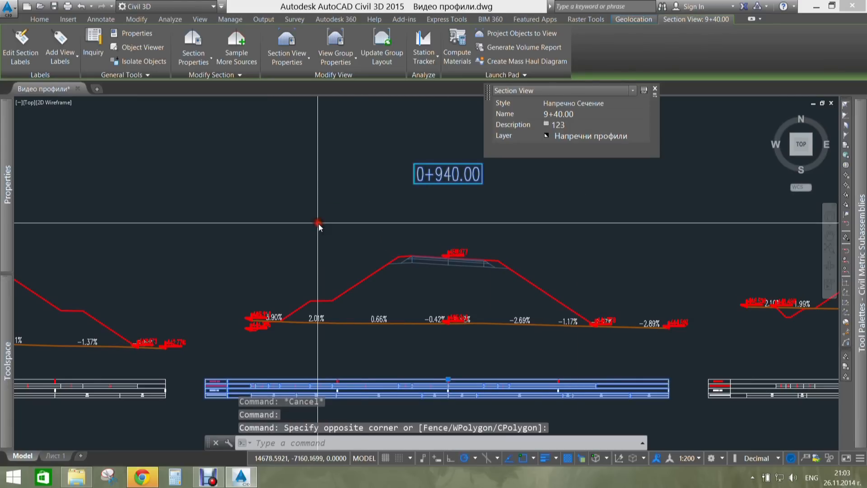
key(Escape)
key(Escape)
- Open the band set of Section View Group - 1 from the 0+940.00 section view and check the available Section Data band styles
click(471, 197)
click(420, 165)
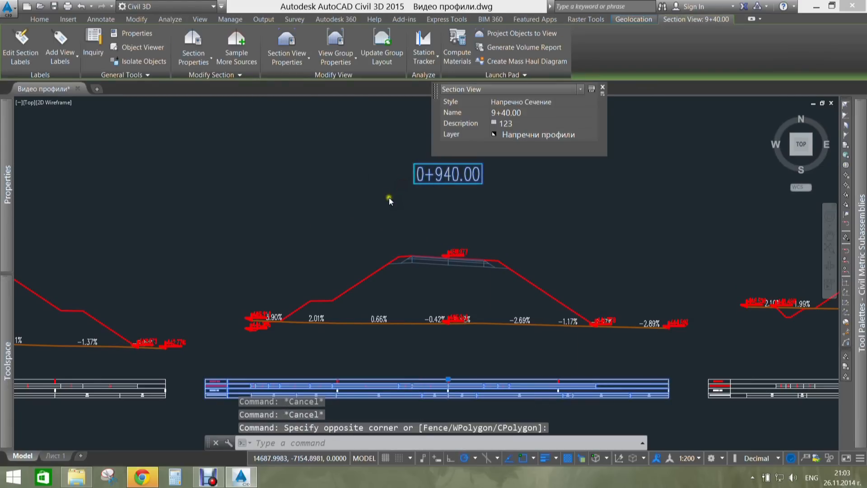
click(338, 42)
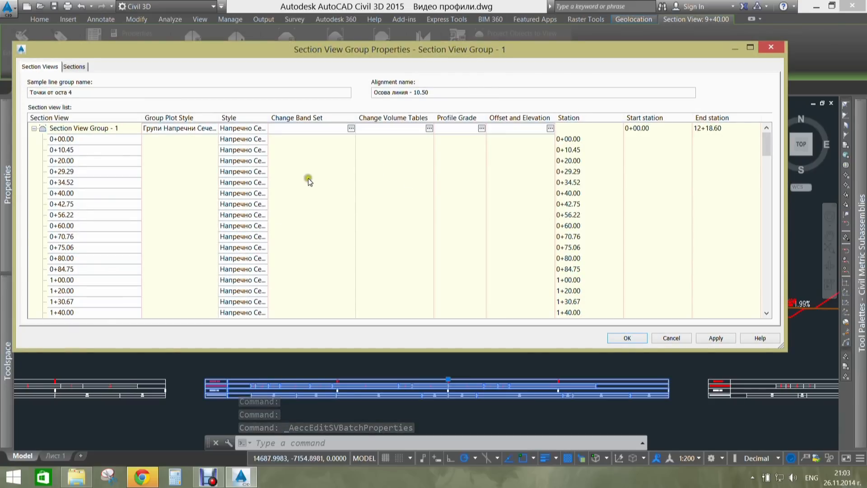
click(351, 128)
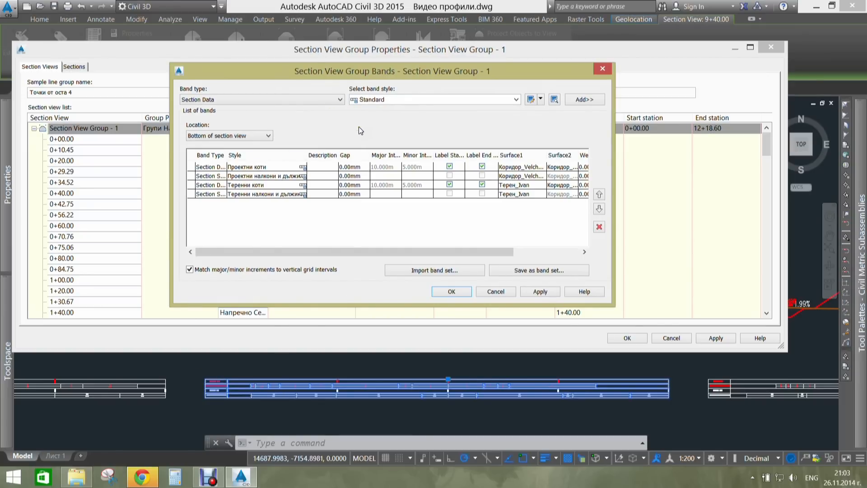
click(330, 99)
click(331, 99)
click(390, 98)
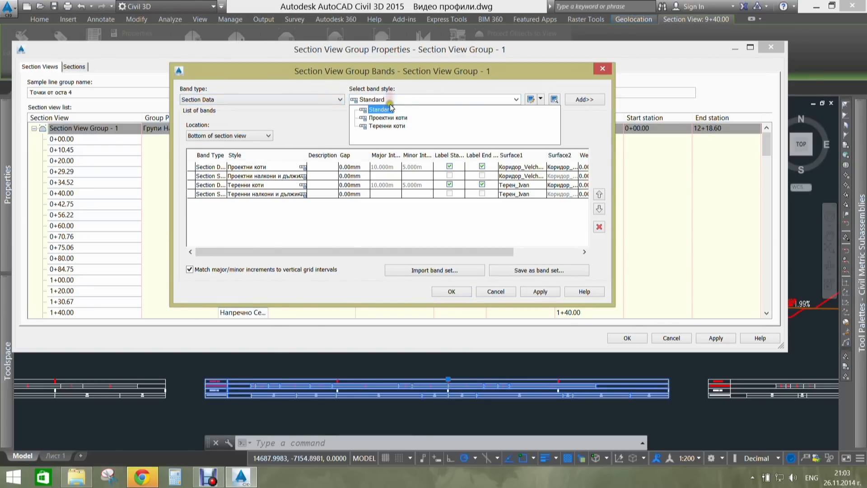
click(394, 99)
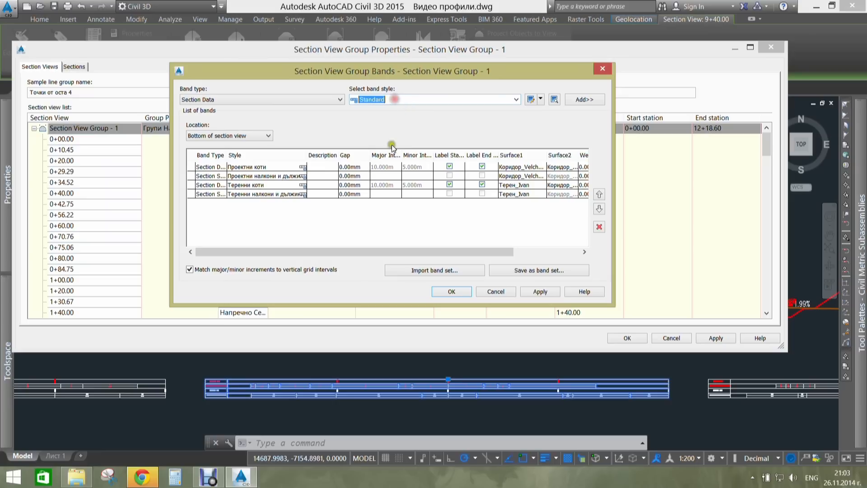
- Import the band set "Без антетка на напречни Сечения" for the whole section view group and apply it
click(469, 270)
click(332, 155)
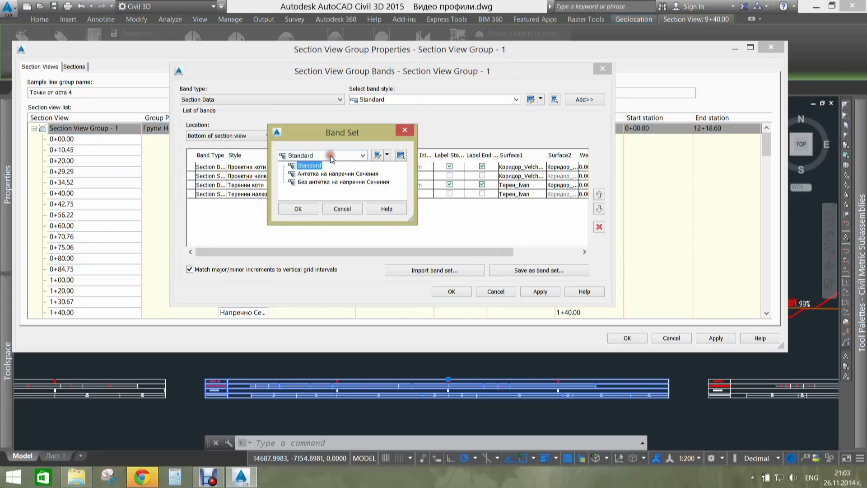
click(323, 182)
click(299, 209)
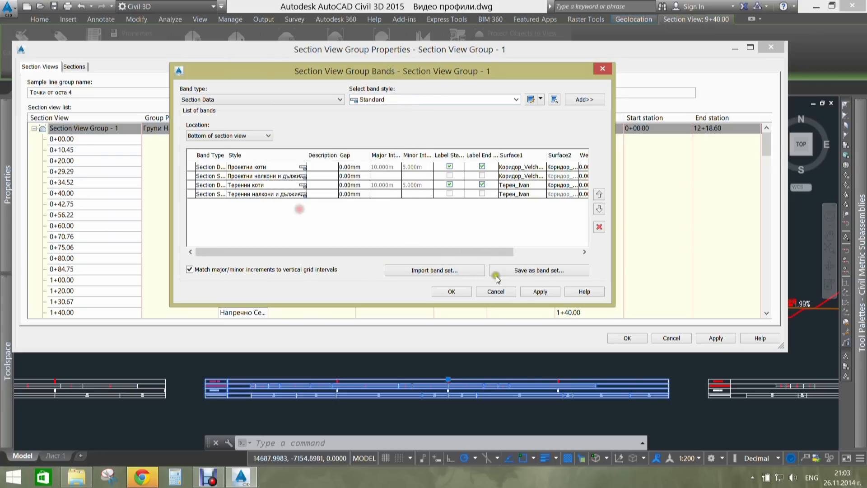
click(539, 293)
click(451, 292)
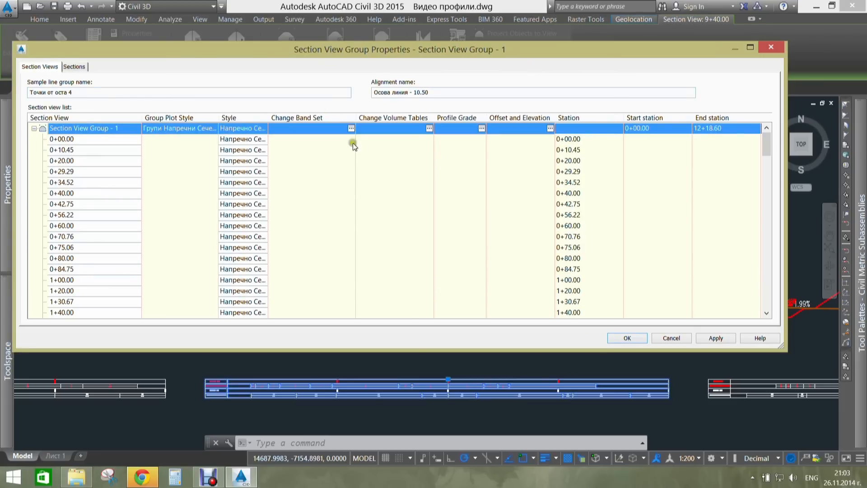
- Add a Total Volume table with the style "Таблица за обеми" to Section View Group - 1
click(432, 129)
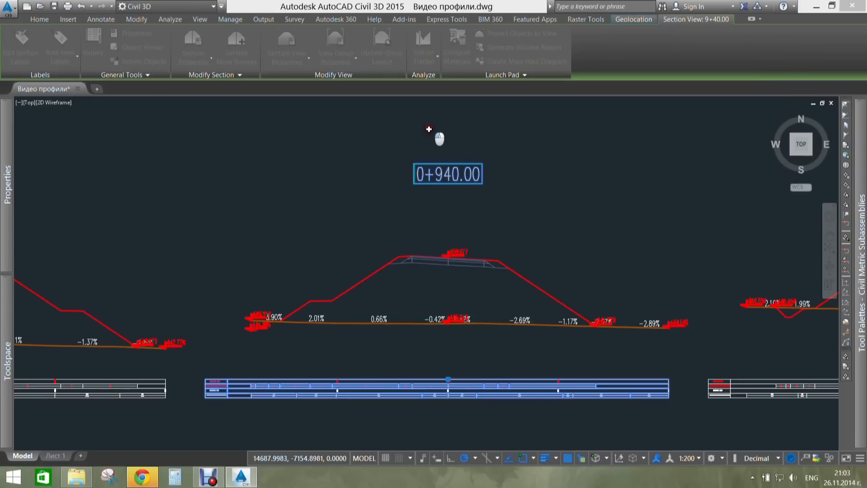
click(480, 219)
click(487, 228)
click(412, 217)
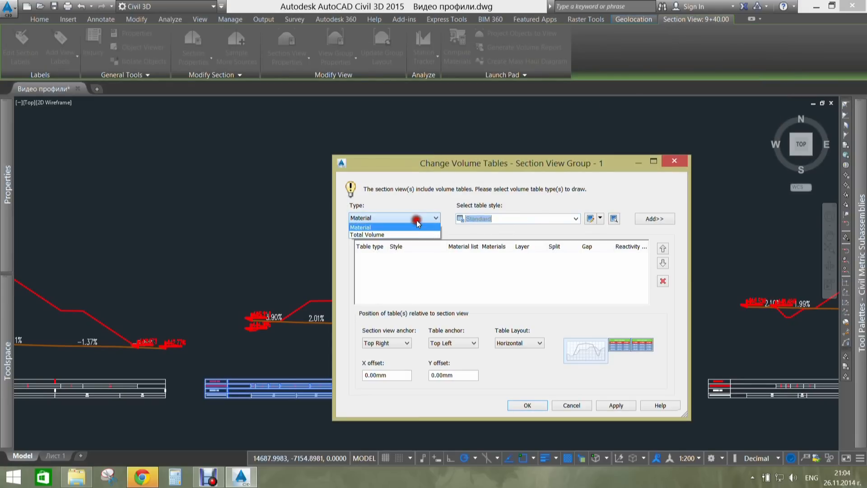
click(374, 235)
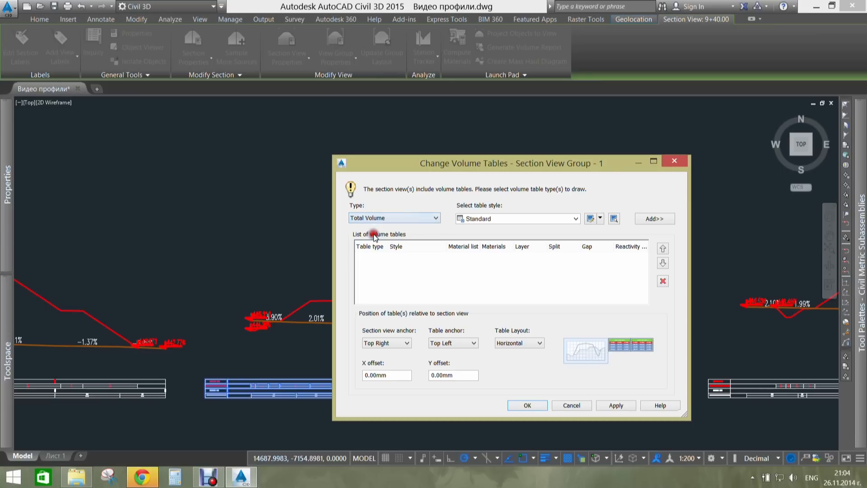
click(494, 219)
click(495, 238)
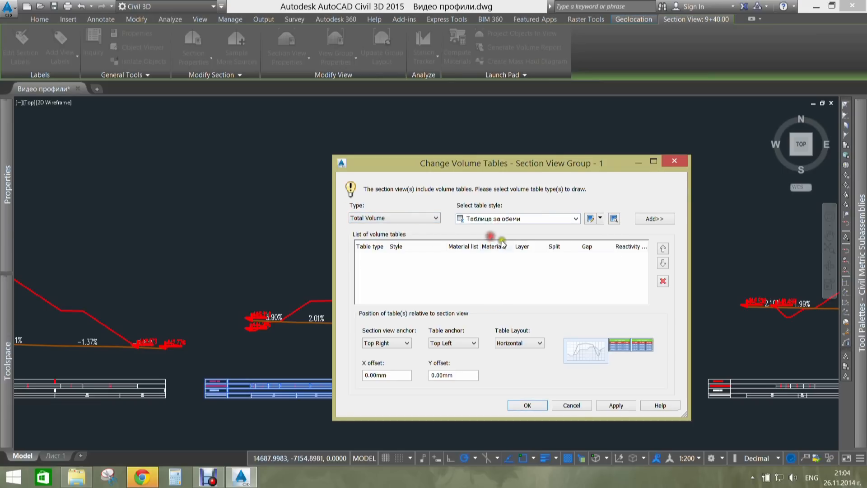
click(649, 218)
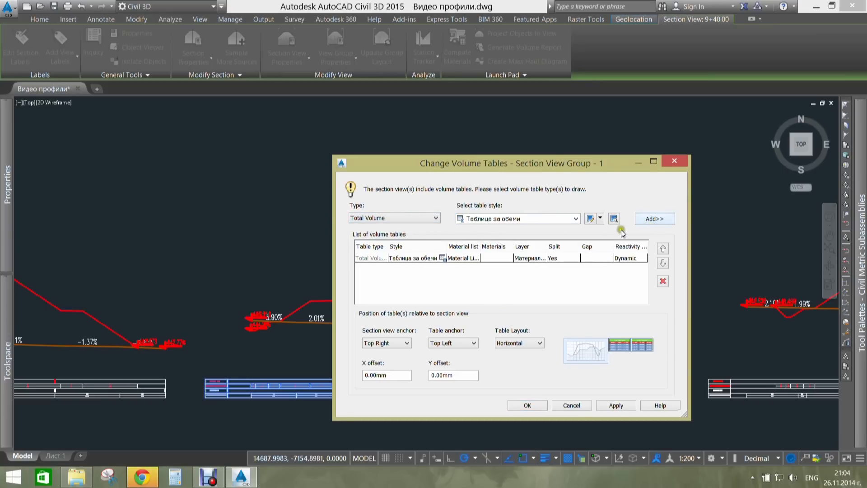
- Widen the material list column to check the table's assigned list, and accept the volume table and section view group changes
drag(479, 246, 516, 246)
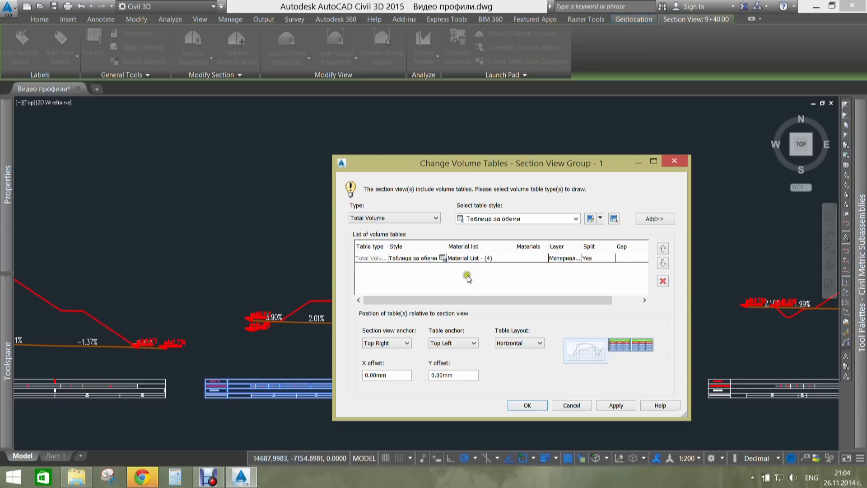
click(479, 299)
drag(479, 299, 515, 296)
click(529, 406)
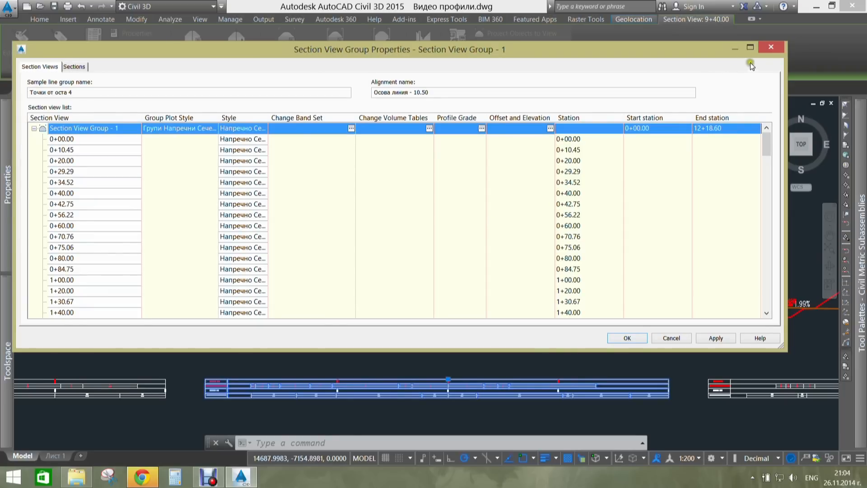
click(629, 338)
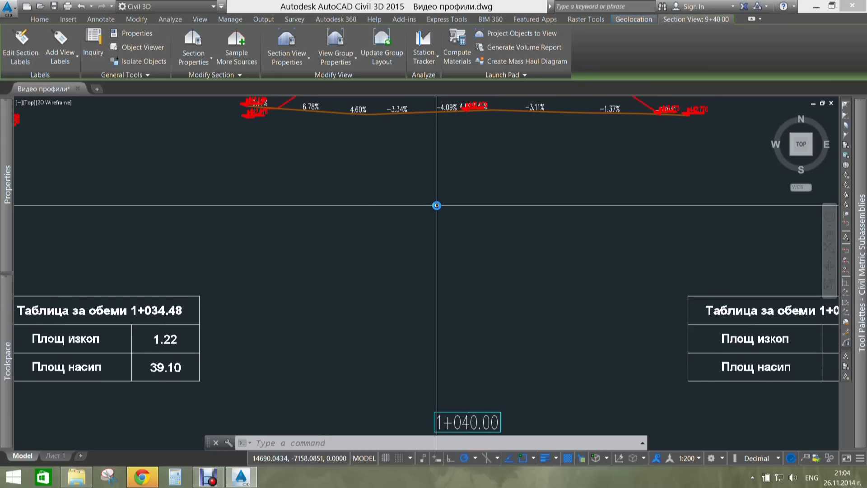
- Examine the elevation and slope labels at the left end of the cross section at station 0+920.00
key(Escape)
key(Escape)
scroll(332, 247, up, 5)
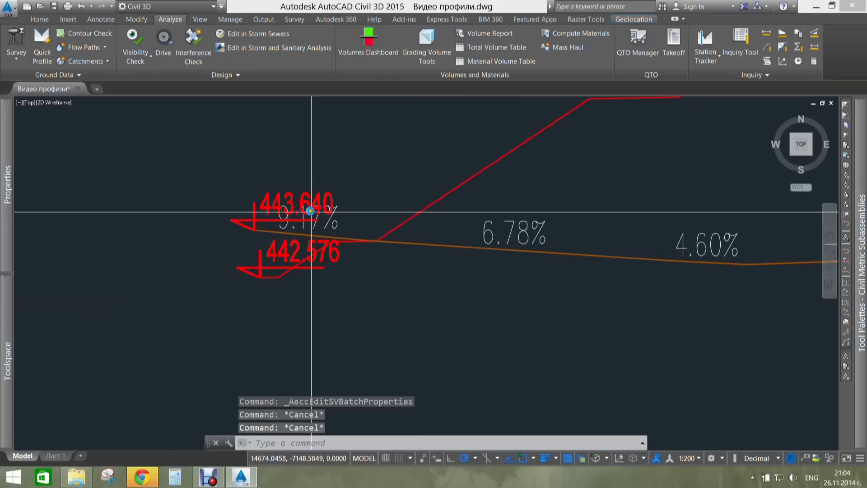
middle_drag(339, 233, 344, 200)
scroll(343, 195, down, 2)
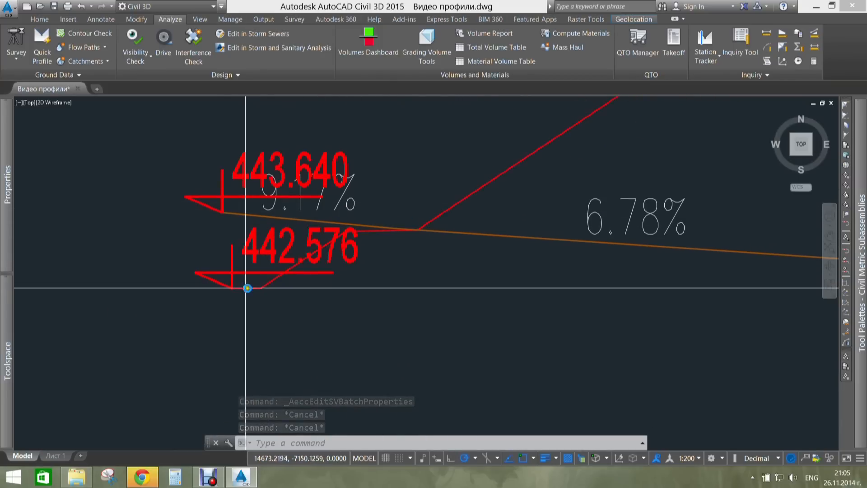
scroll(216, 285, down, 2)
scroll(229, 230, up, 5)
scroll(228, 231, down, 8)
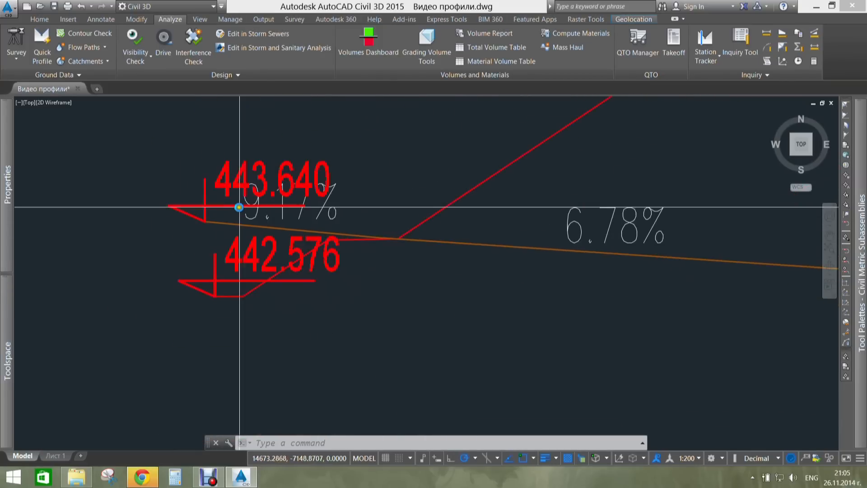
scroll(256, 208, down, 4)
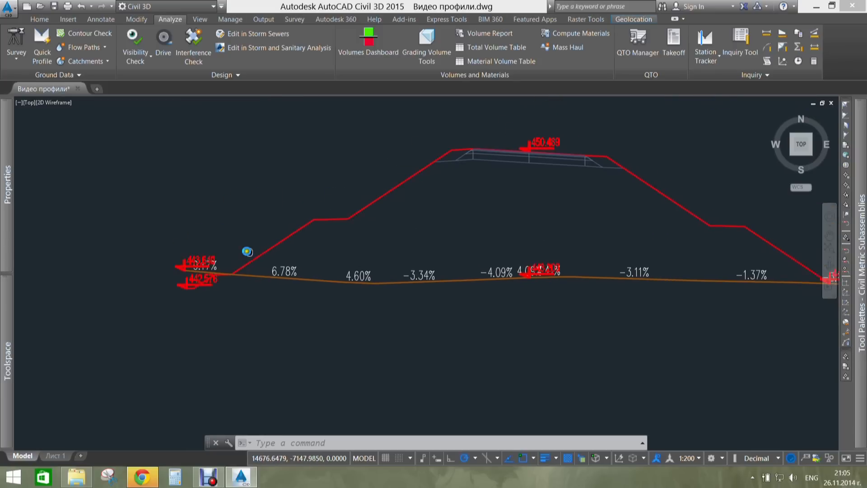
key(Escape)
key(Escape)
scroll(300, 222, down, 4)
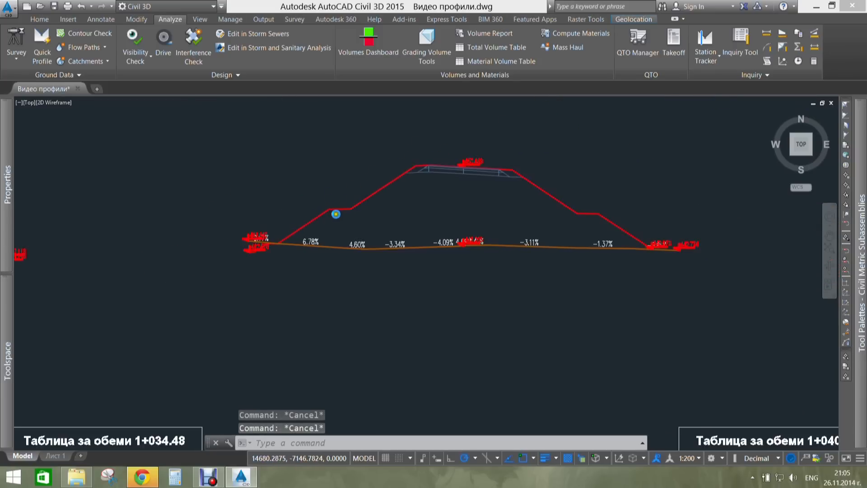
- Examine the cut and fill area tables beside the section views, closing in on the one for station 1+040.00
mouse_move(379, 218)
middle_down()
mouse_move(240, 195)
mouse_move(304, 198)
mouse_move(305, 214)
middle_up()
key(Escape)
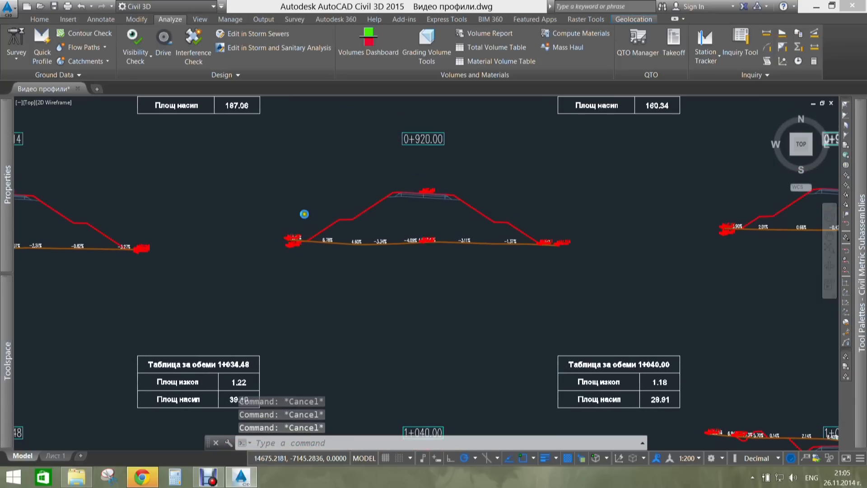
middle_drag(344, 249, 293, 167)
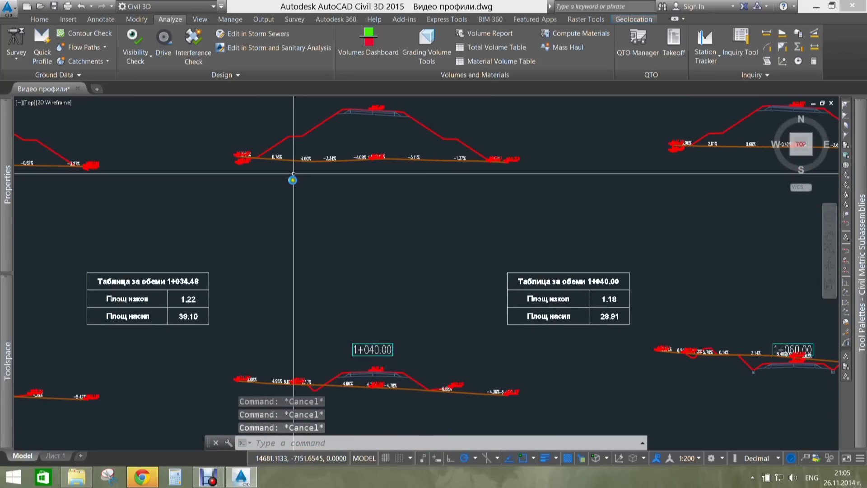
scroll(563, 333, up, 4)
middle_drag(493, 313, 436, 252)
scroll(445, 300, down, 2)
scroll(505, 181, down, 1)
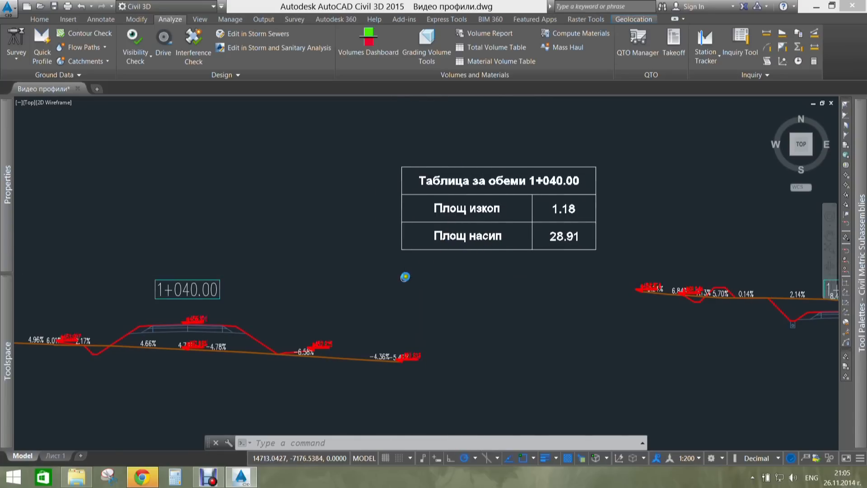
- Compare the cut and fill area table for station 1+040.00 with its cross section, closing in on the left ditch
middle_drag(404, 277, 451, 245)
scroll(624, 178, up, 2)
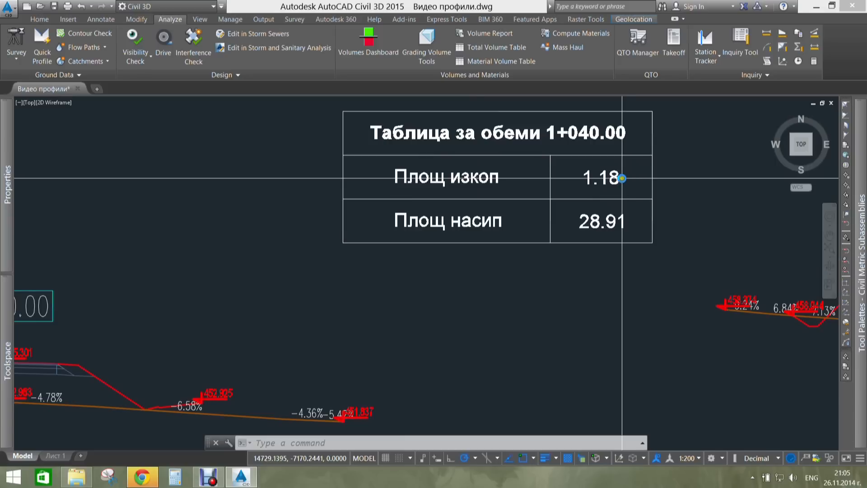
middle_drag(434, 242, 659, 203)
drag(303, 318, 312, 315)
middle_drag(312, 315, 517, 292)
scroll(292, 336, up, 6)
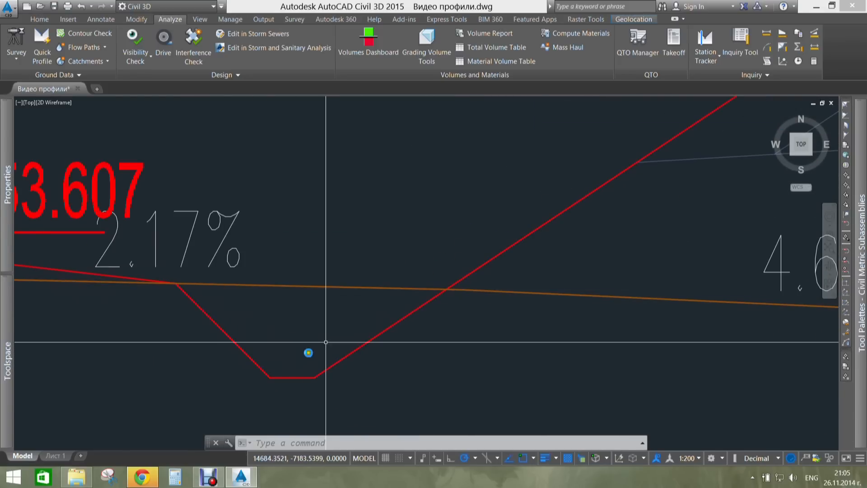
scroll(226, 289, down, 4)
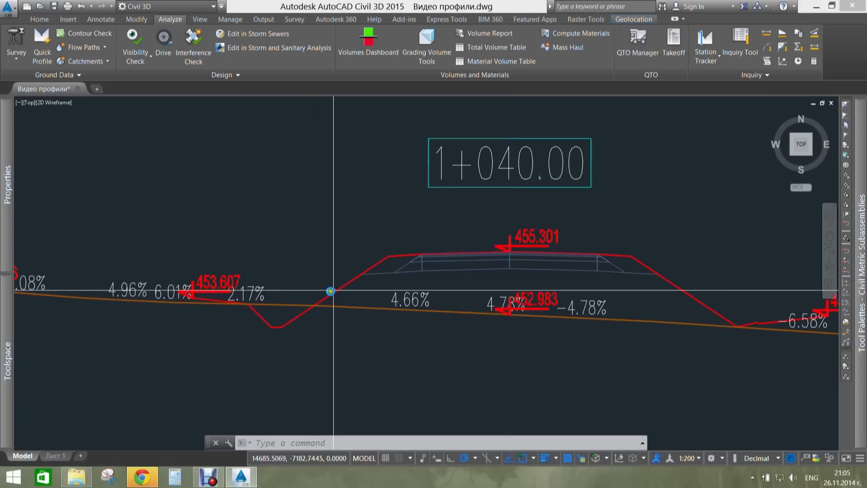
- Examine the cut and fill area table for station 1+060.00 together with its cross section
scroll(282, 255, down, 2)
mouse_move(282, 256)
middle_down()
mouse_move(465, 244)
mouse_move(280, 282)
middle_up()
scroll(286, 295, down, 2)
scroll(279, 276, down, 2)
mouse_move(403, 254)
middle_down()
mouse_move(382, 314)
mouse_move(368, 257)
mouse_move(242, 263)
middle_up()
scroll(455, 255, down, 2)
middle_drag(456, 255, 264, 267)
scroll(467, 259, up, 1)
scroll(442, 252, up, 1)
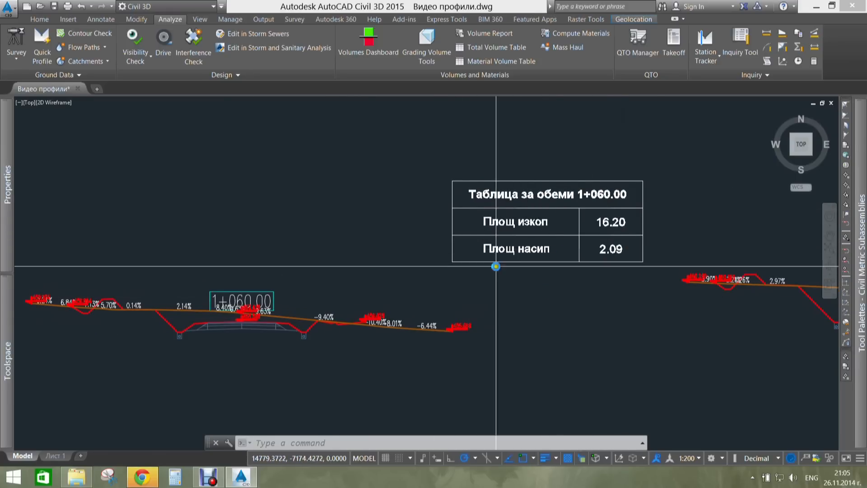
middle_drag(496, 267, 524, 264)
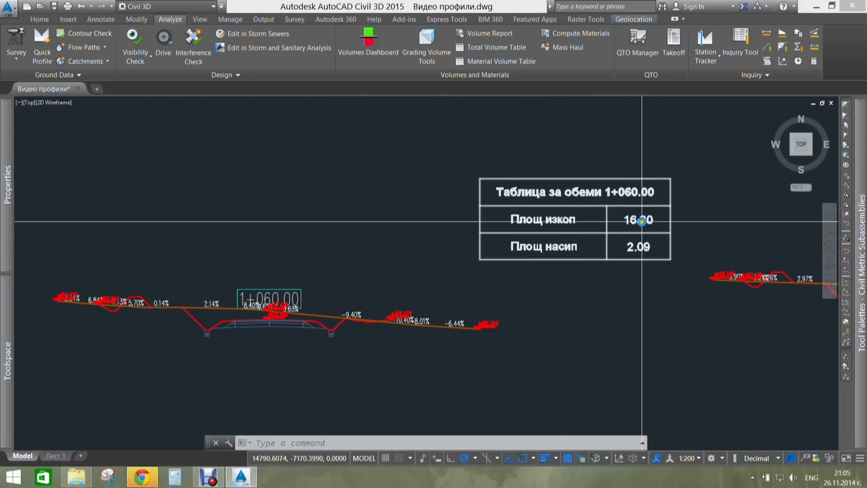
scroll(207, 324, up, 4)
scroll(437, 301, down, 3)
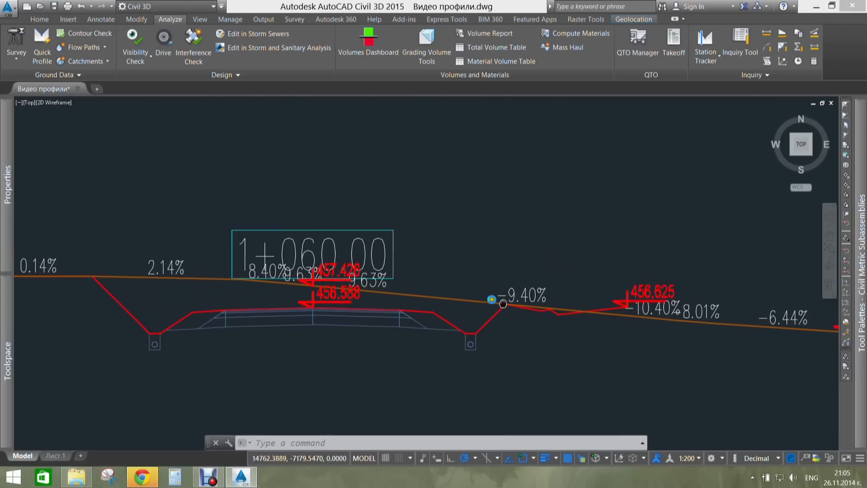
- Examine the slopes, elevation labels and ditches along the left side of the cross section at station 1+060.00
middle_drag(305, 272, 589, 281)
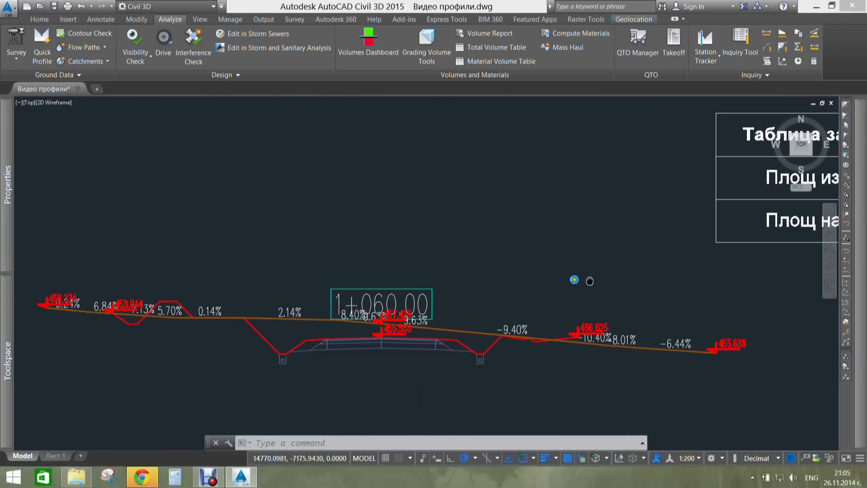
middle_drag(360, 284, 396, 310)
scroll(380, 321, up, 3)
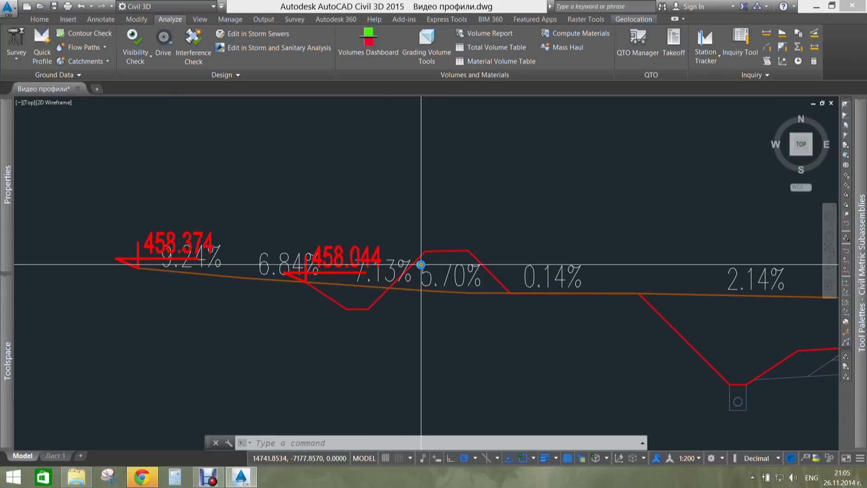
mouse_move(511, 262)
middle_down()
mouse_move(429, 281)
mouse_move(345, 285)
middle_up()
scroll(345, 285, down, 2)
mouse_move(455, 293)
middle_down()
mouse_move(253, 261)
mouse_move(423, 267)
mouse_move(320, 275)
middle_up()
scroll(321, 274, down, 2)
scroll(441, 259, down, 4)
mouse_move(488, 248)
middle_down()
mouse_move(362, 259)
mouse_move(424, 259)
middle_up()
- Look over the full grid of section views and close in on the rows around station 0+680.00
key(Escape)
key(Escape)
scroll(362, 259, down, 4)
scroll(406, 259, down, 8)
mouse_move(314, 241)
middle_down()
mouse_move(333, 276)
mouse_move(330, 296)
middle_up()
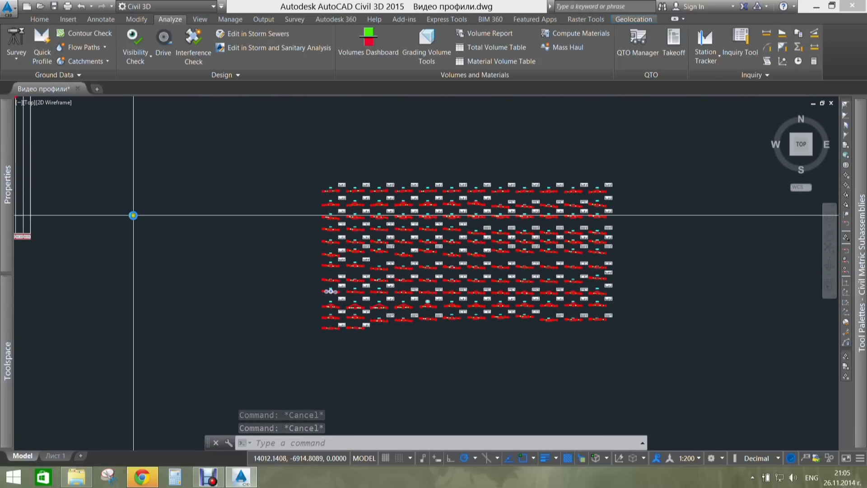
scroll(312, 241, up, 10)
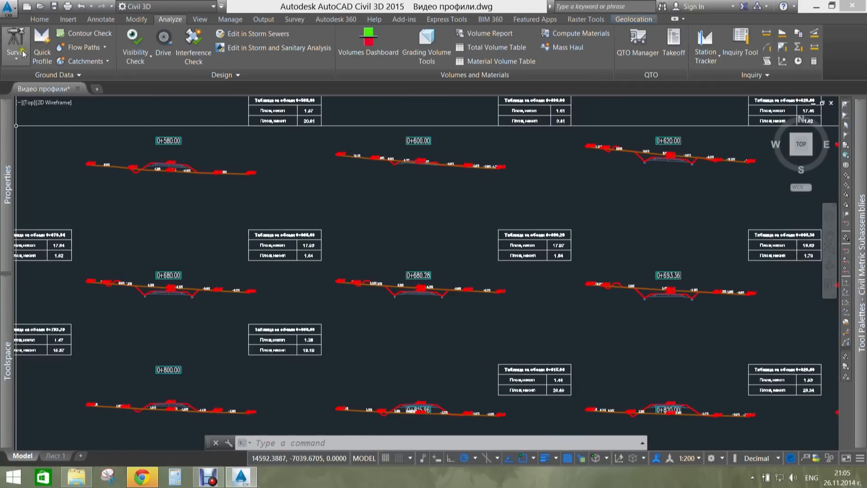
- View the export formats offered for the drawing, including DXF, and leave without exporting
click(10, 8)
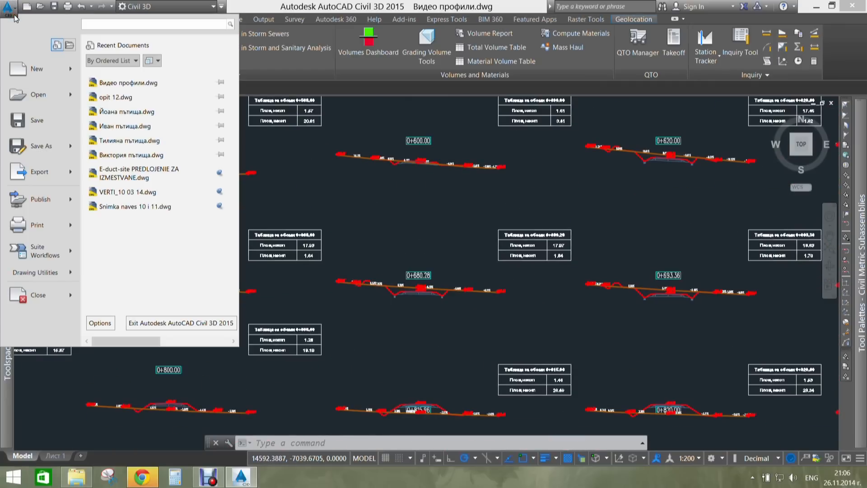
click(45, 175)
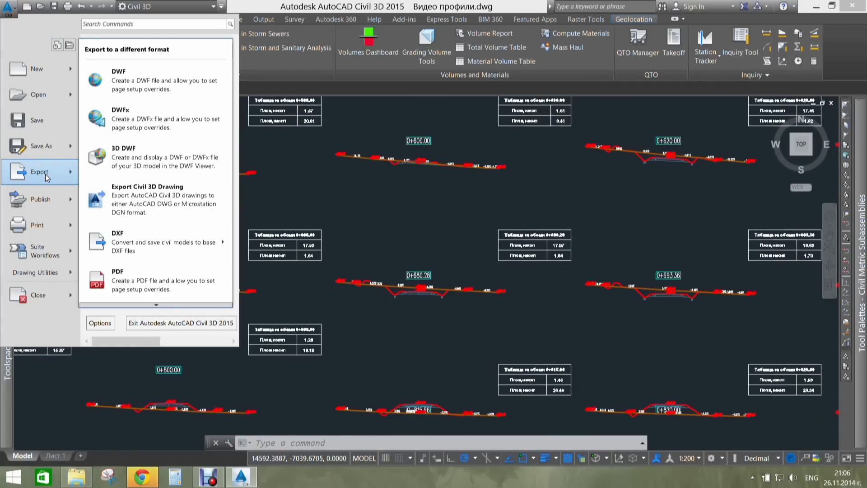
click(155, 243)
key(Escape)
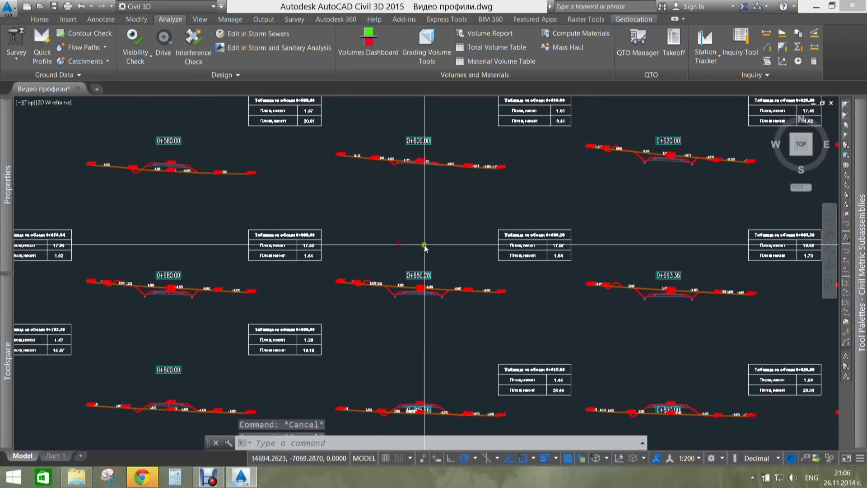
key(Escape)
key(Escape)
- Examine the cross section and area table at station 0+815.96 beside its neighbouring sections
scroll(424, 245, down, 5)
scroll(433, 252, up, 5)
middle_drag(582, 286, 451, 236)
scroll(433, 229, up, 2)
middle_drag(315, 280, 423, 259)
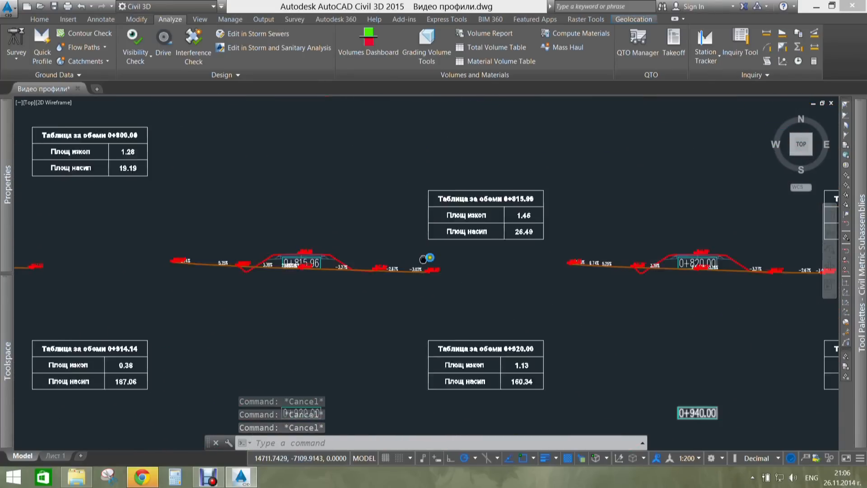
scroll(361, 294, up, 3)
scroll(339, 315, down, 3)
- Review the layout of the whole section view group with an area table beside every cross section
scroll(364, 266, down, 6)
scroll(426, 273, down, 3)
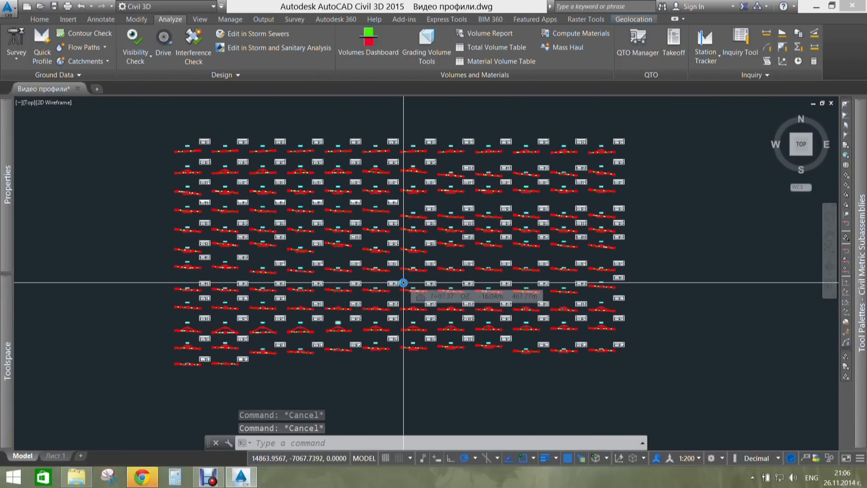
middle_drag(413, 246, 484, 267)
middle_drag(347, 244, 460, 261)
scroll(421, 246, up, 4)
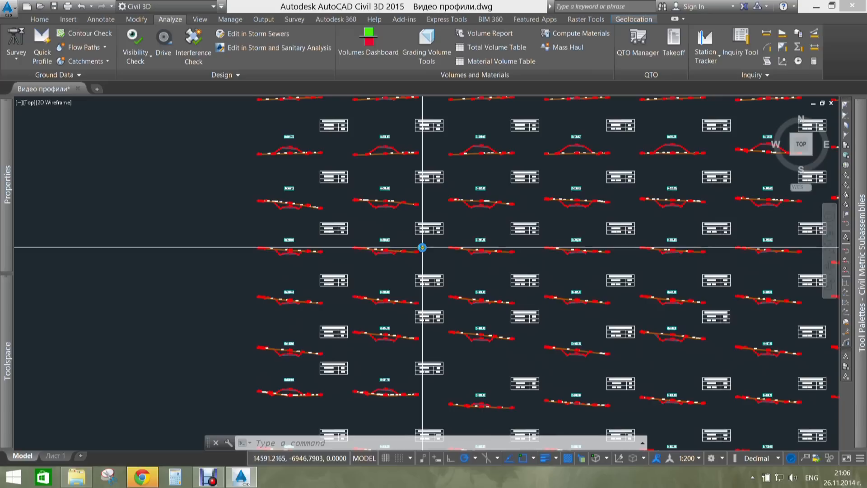
scroll(410, 204, down, 2)
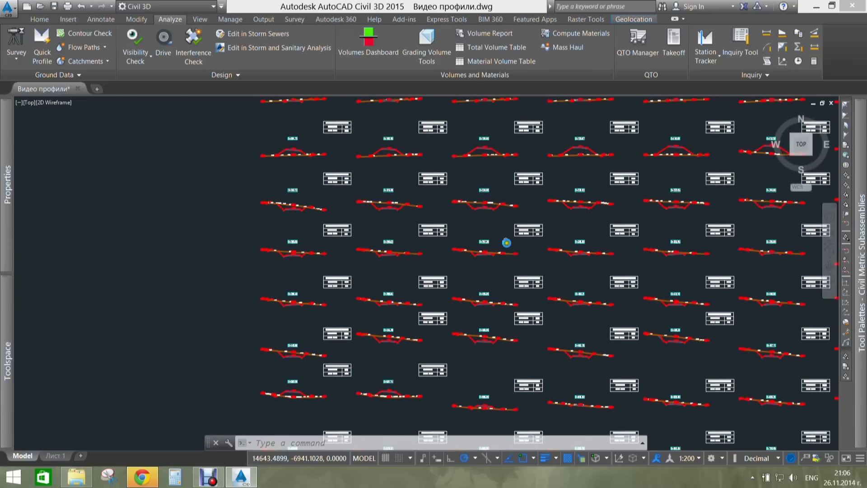
mouse_move(405, 252)
middle_down()
mouse_move(490, 255)
mouse_move(382, 239)
middle_up()
scroll(373, 239, down, 2)
middle_drag(468, 269, 364, 280)
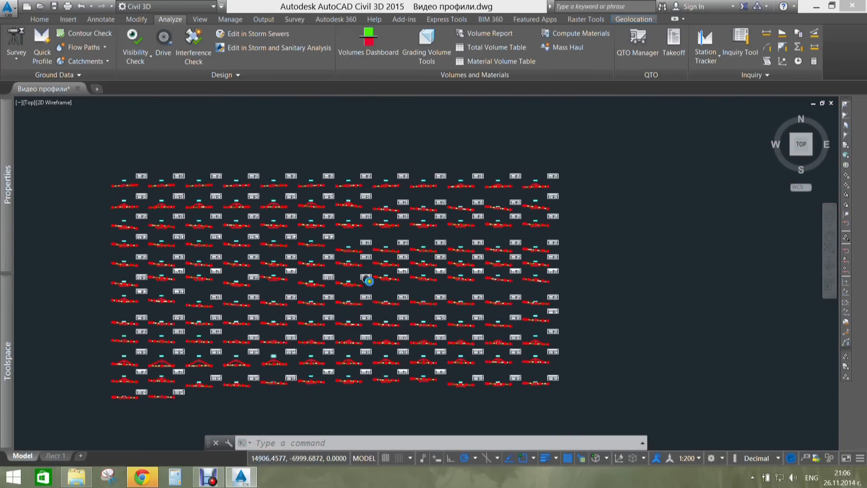